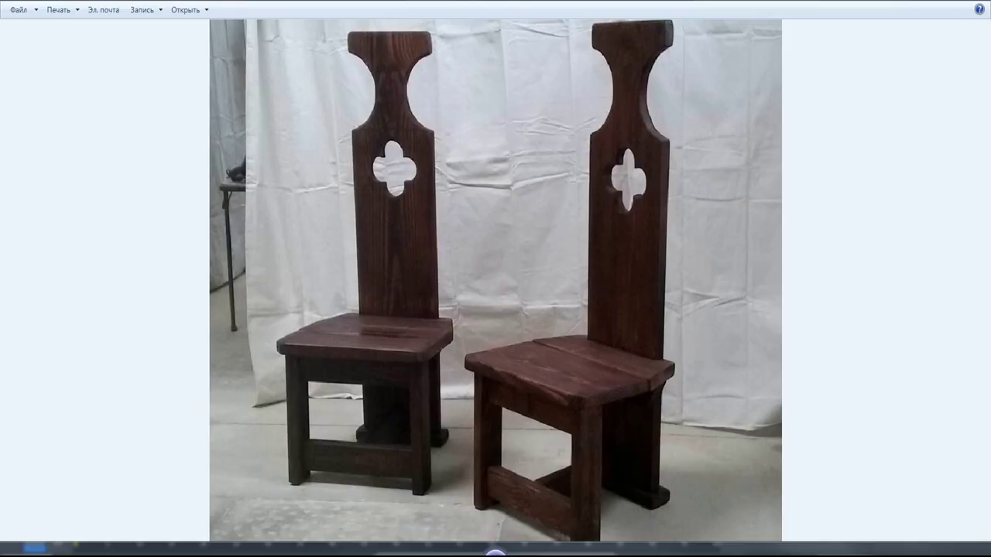
- Examine the photo's chair seats, legs and back tops up close, then close Windows Photo Viewer
mouse_move(587, 301)
left_mouse_down()
mouse_move(590, 244)
mouse_move(600, 288)
left_mouse_up()
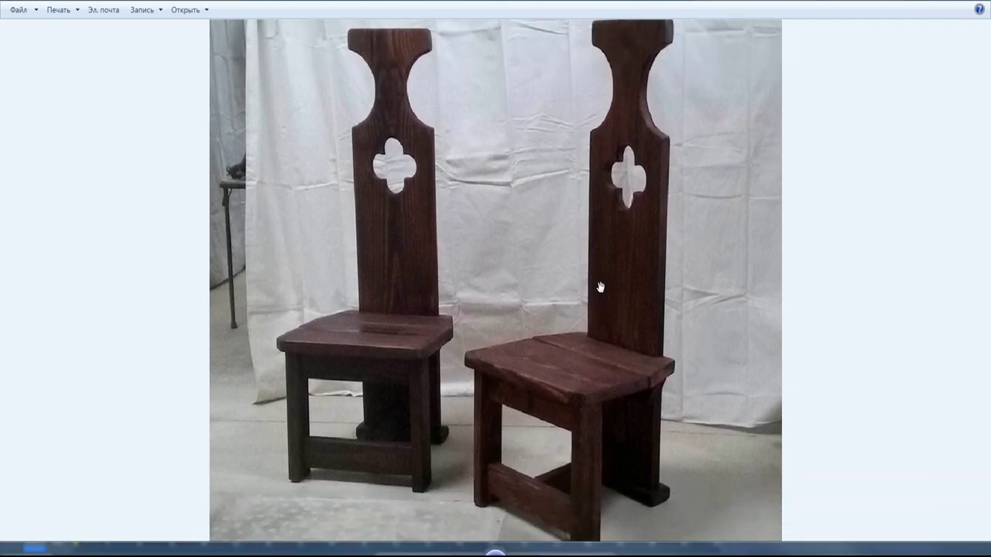
scroll(600, 287, "up", 3)
mouse_move(625, 338)
left_mouse_down()
mouse_move(625, 150)
mouse_move(610, 15)
left_mouse_up()
scroll(604, 160, "down", 2)
scroll(604, 159, "down", 2)
left_click_drag(629, 302, 641, 367)
scroll(661, 279, "down", 1)
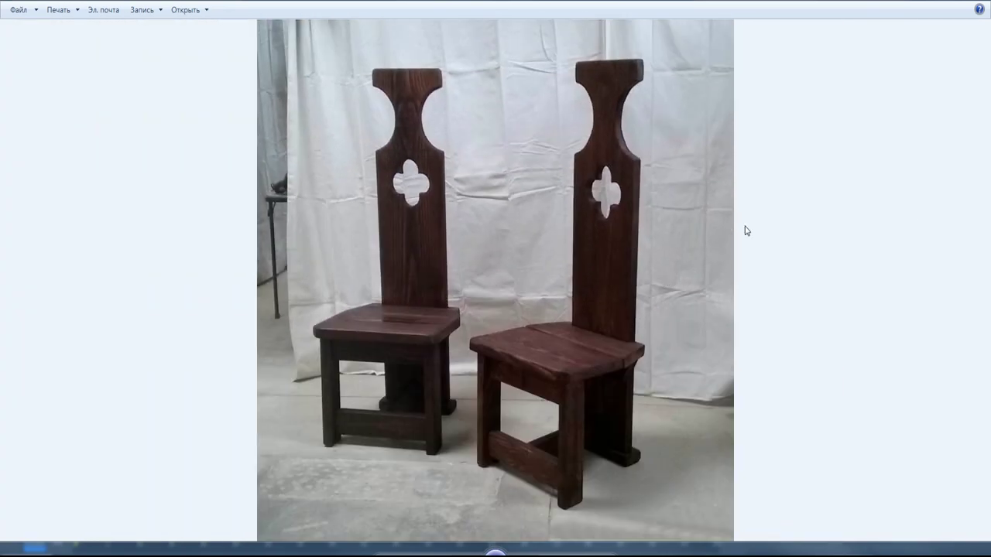
left_click(929, 1)
middle_click_drag(520, 273, 488, 257)
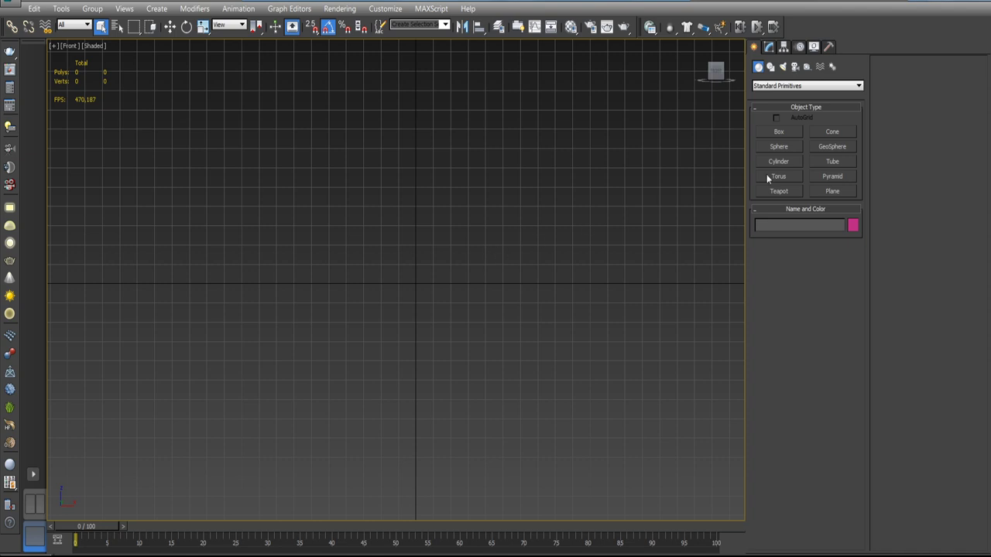
- Draw a plane primitive in the Front viewport
left_click(833, 191)
mouse_move(329, 212)
left_mouse_down()
mouse_move(537, 408)
mouse_move(518, 418)
left_mouse_up()
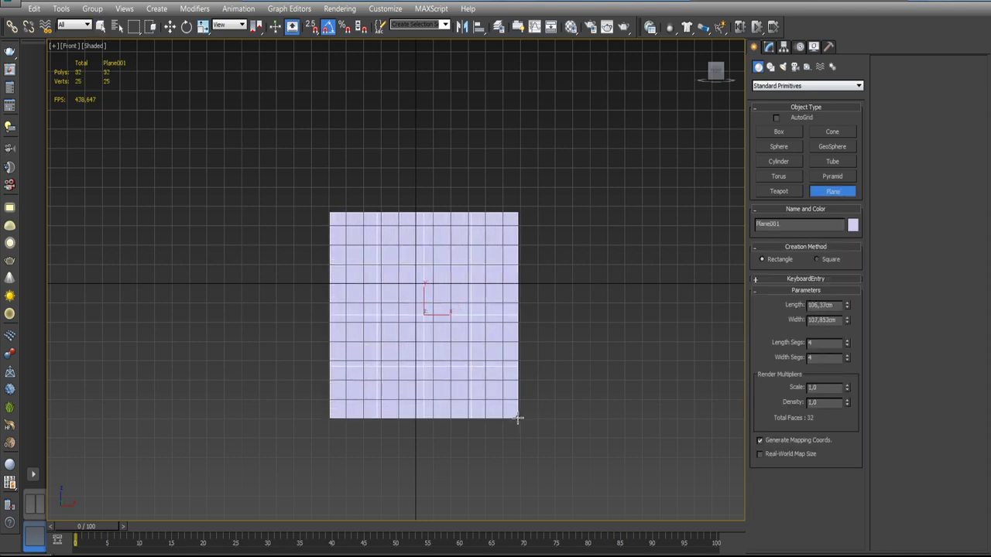
right_click(536, 418)
key("w")
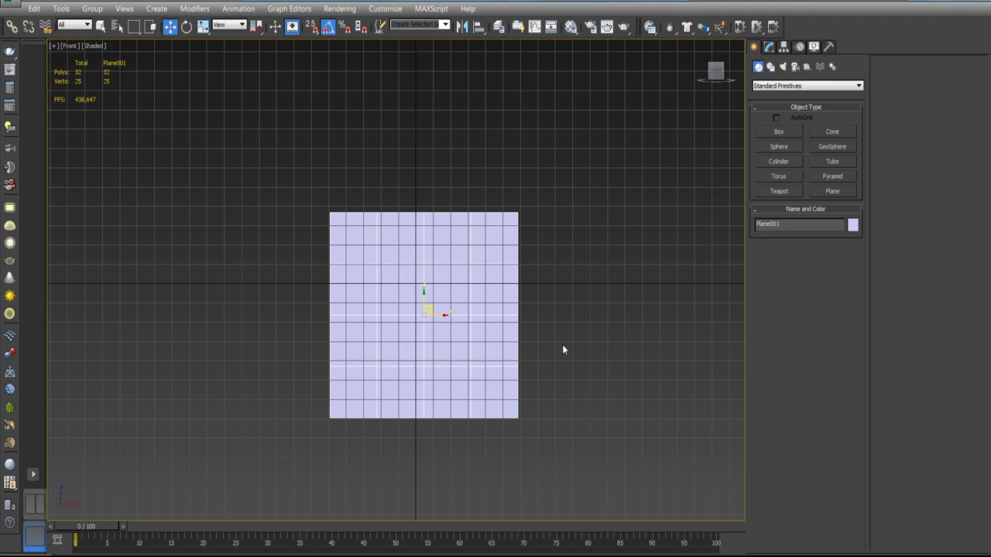
mouse_move(535, 362)
middle_mouse_down()
mouse_move(545, 327)
mouse_move(557, 333)
middle_mouse_up()
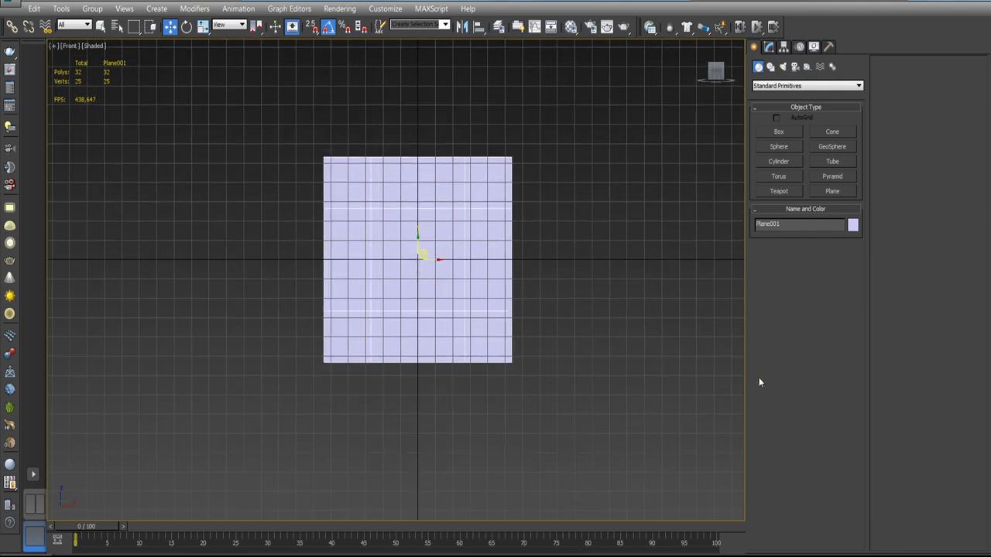
- Set the plane's Length and Width Segs to 1 and bring up the folder with 45.jpg
left_click(774, 51)
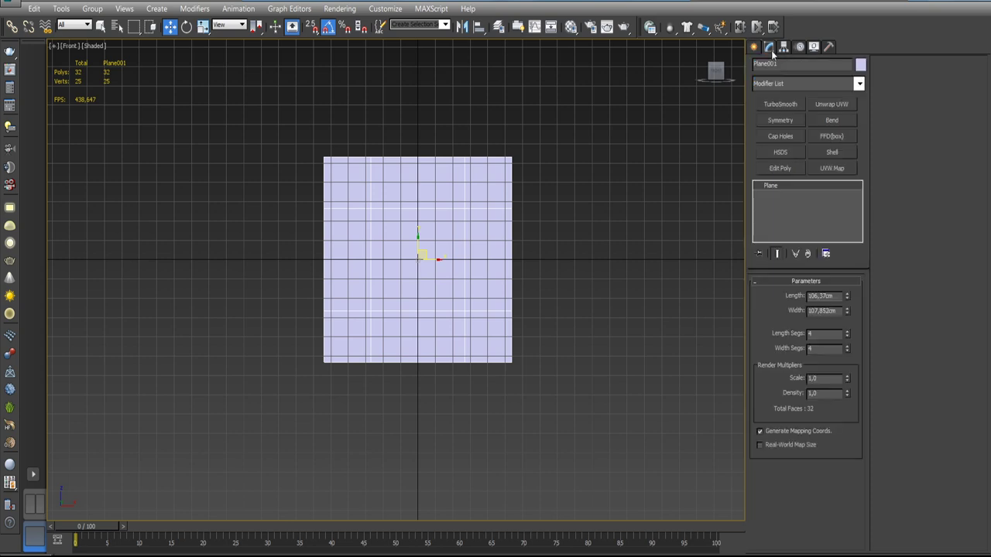
right_click(847, 333)
right_click(847, 348)
scroll(418, 232, "up", 2)
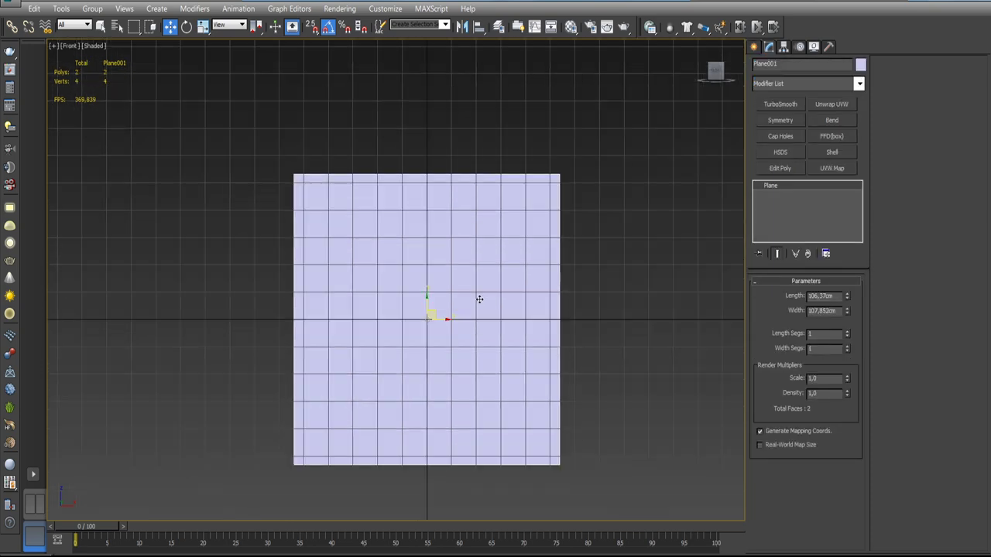
scroll(480, 302, "down", 2)
key("alt+Tab")
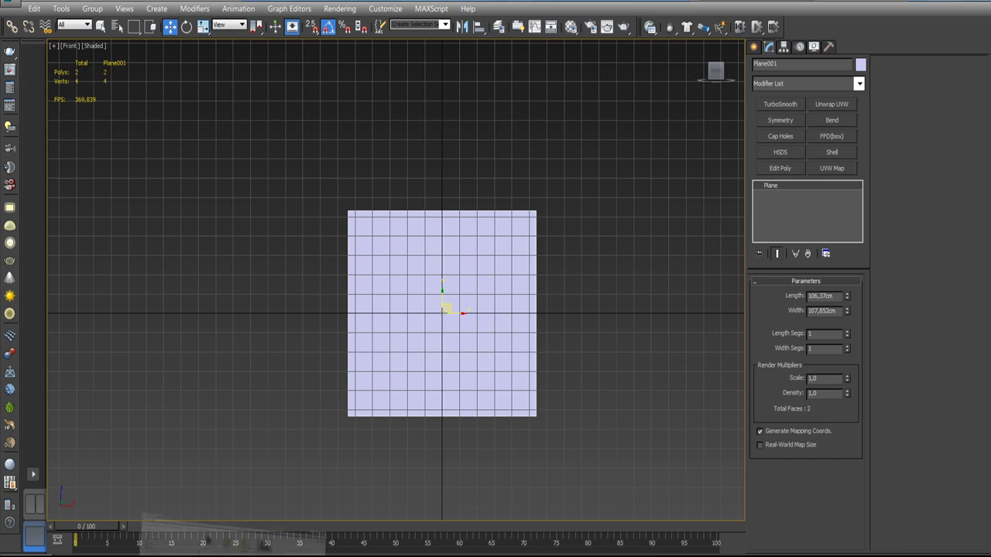
mouse_move(621, 244)
left_mouse_down()
mouse_move(446, 133)
mouse_move(466, 143)
mouse_move(532, 3)
mouse_move(538, 397)
left_mouse_up()
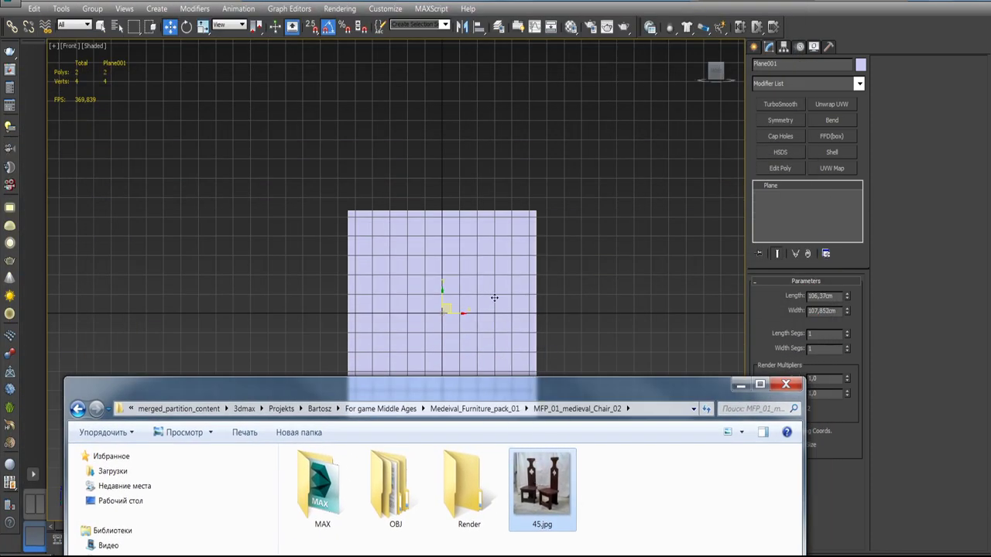
- Apply the 45.jpg chair photo to the plane as its texture
left_click_drag(503, 346, 494, 302)
left_click(740, 385)
middle_click_drag(681, 360, 707, 343)
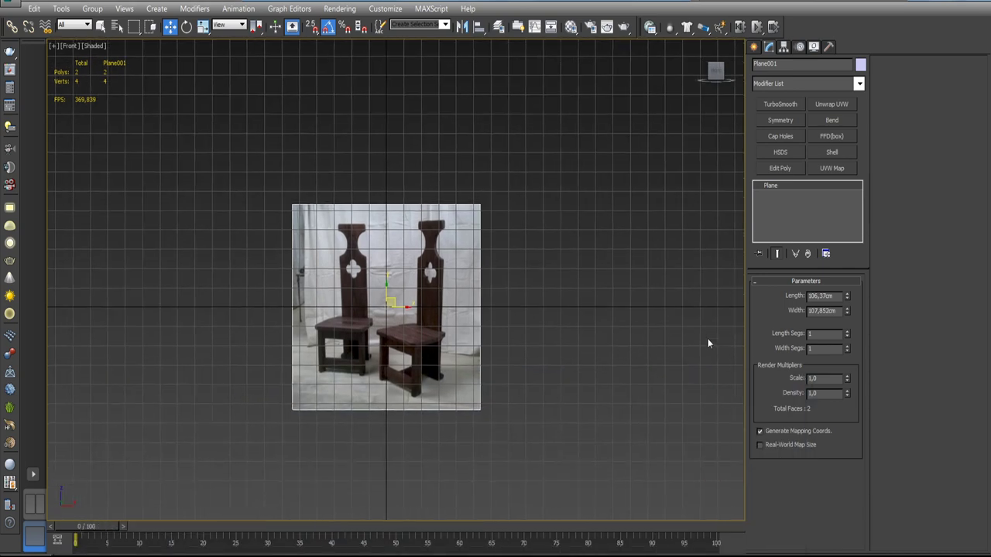
- Give the plane a Length of 100 cm and a Width of 112 cm
double_click(829, 296)
type("100")
key("Return")
double_click(826, 311)
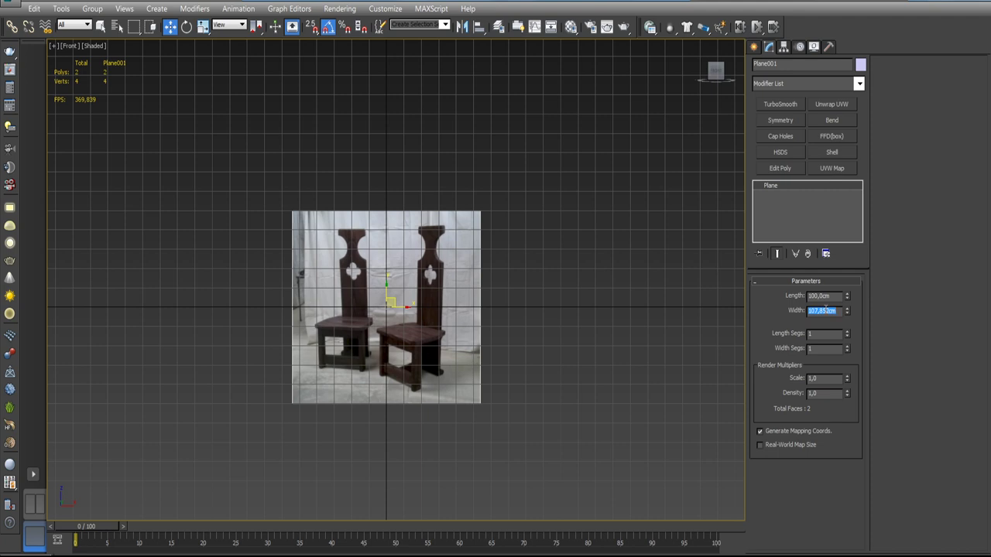
type("112")
key("Return")
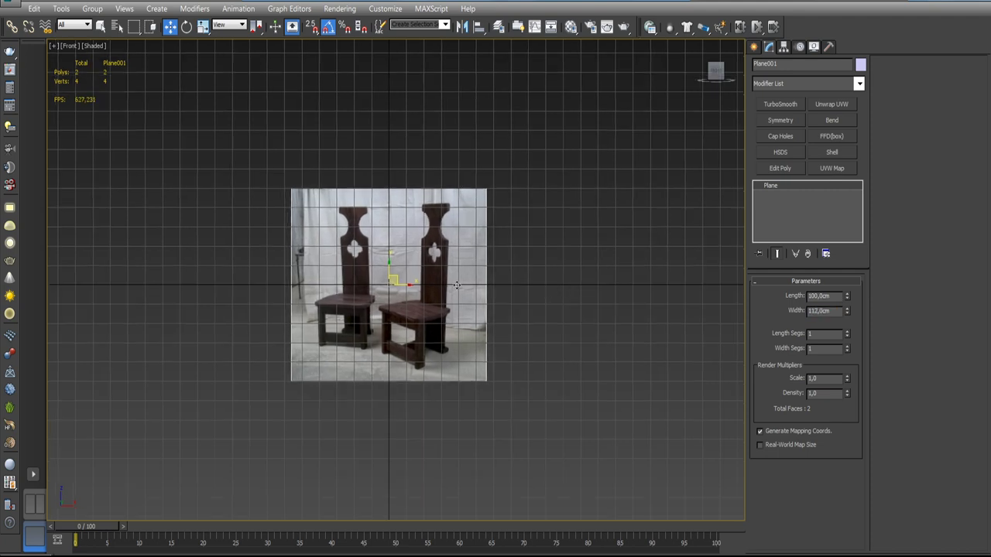
scroll(449, 356, "up", 4)
scroll(449, 356, "down", 2)
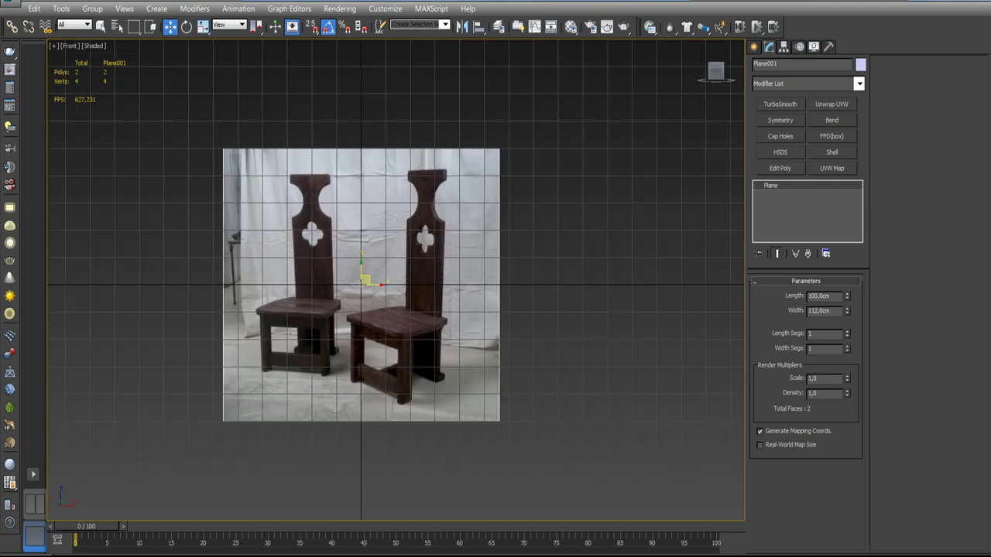
- Correct the plane's size to Length 112 cm and Width 100 cm
left_click(188, 553)
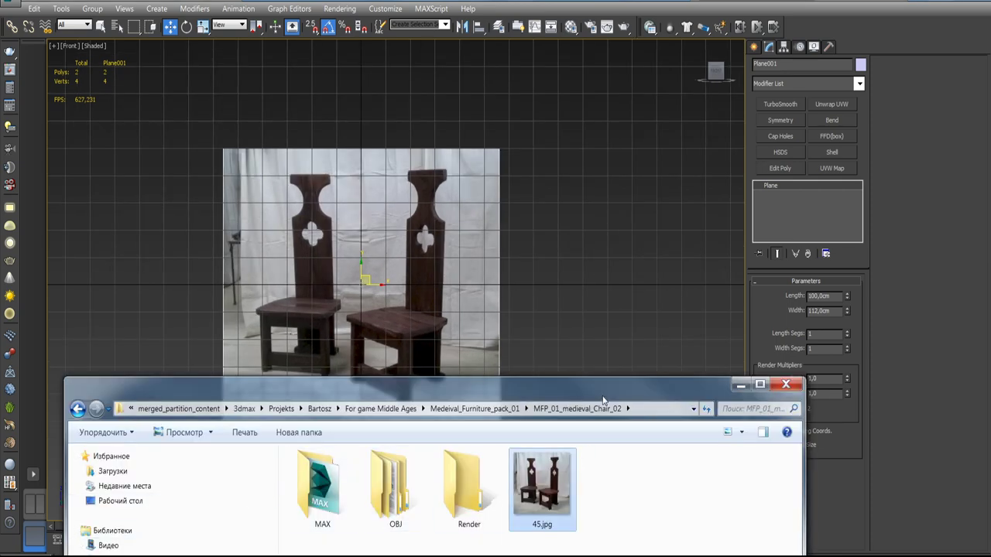
mouse_move(603, 401)
left_mouse_down()
mouse_move(603, 357)
mouse_move(589, 403)
left_mouse_up()
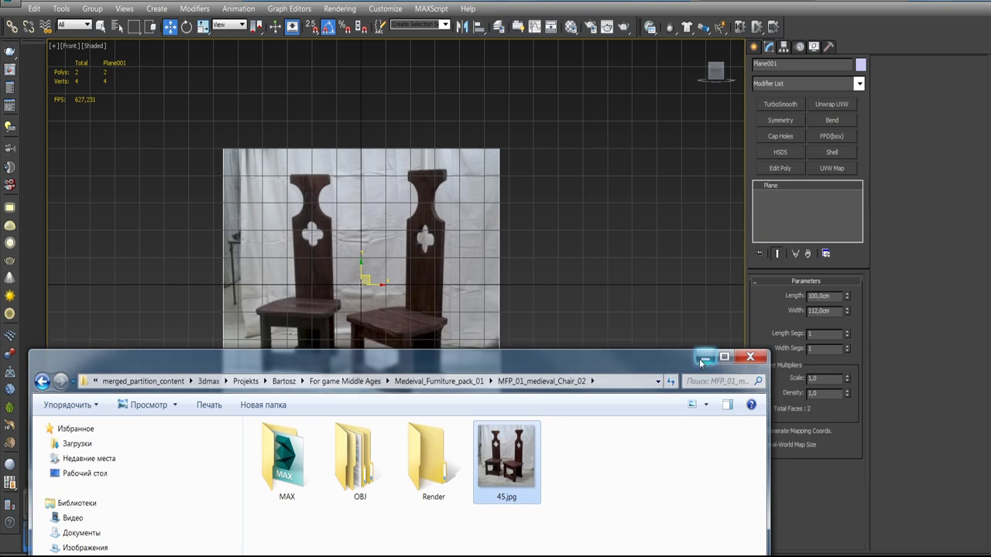
left_click(827, 312)
double_click(828, 296)
type("112")
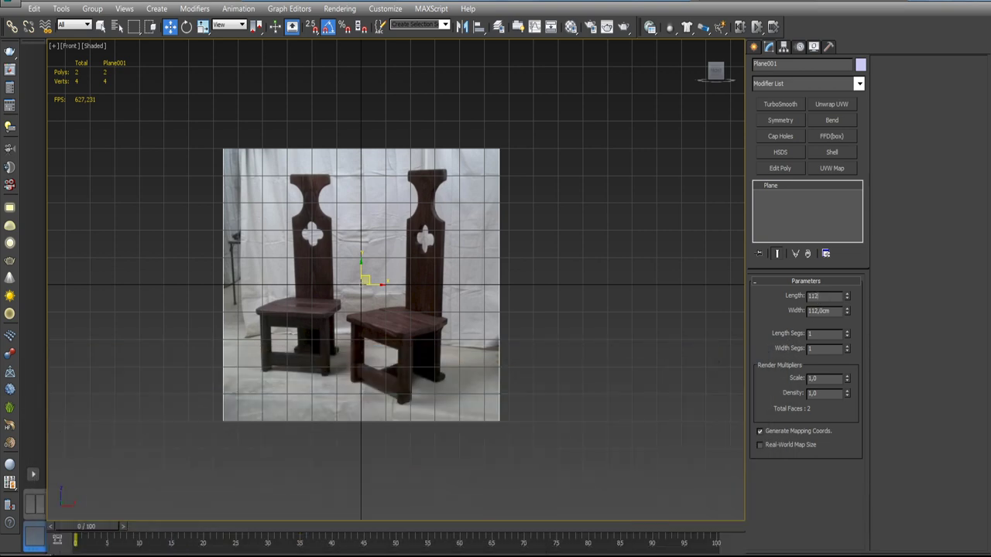
key("Return")
double_click(825, 310)
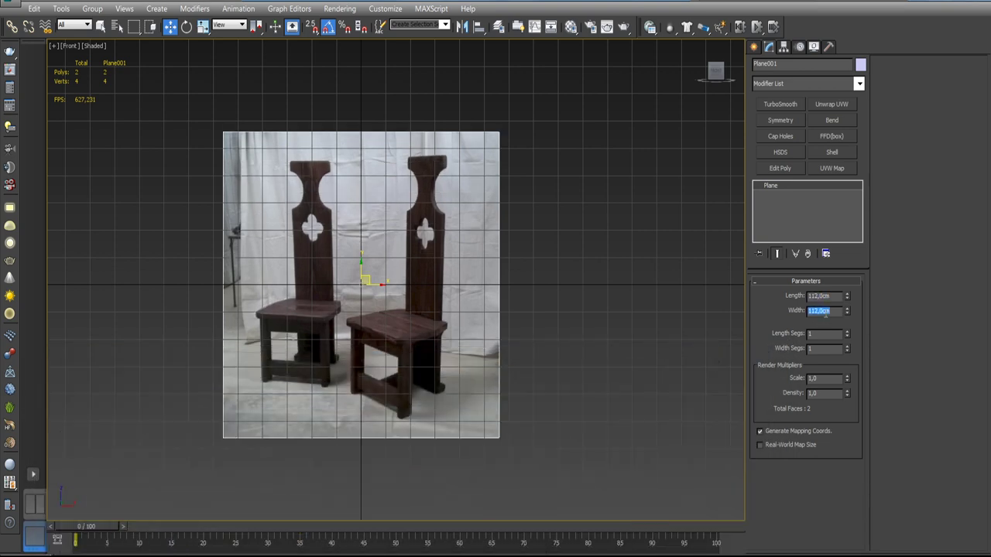
type("100")
key("Return")
- Frame the chair photo in the Front view and nudge the plane slightly upward
scroll(495, 400, "up", 3)
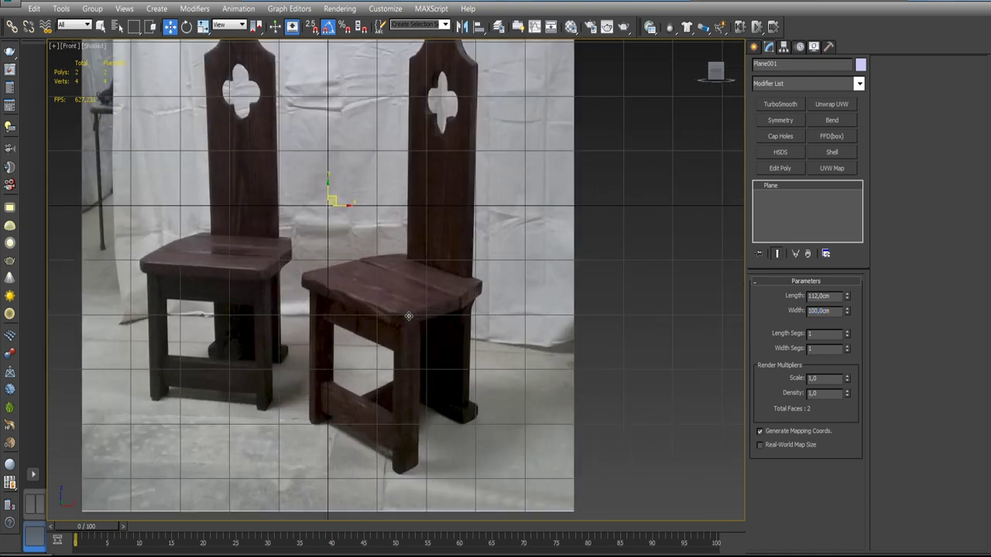
scroll(409, 315, "down", 1)
middle_click_drag(438, 322, 452, 351)
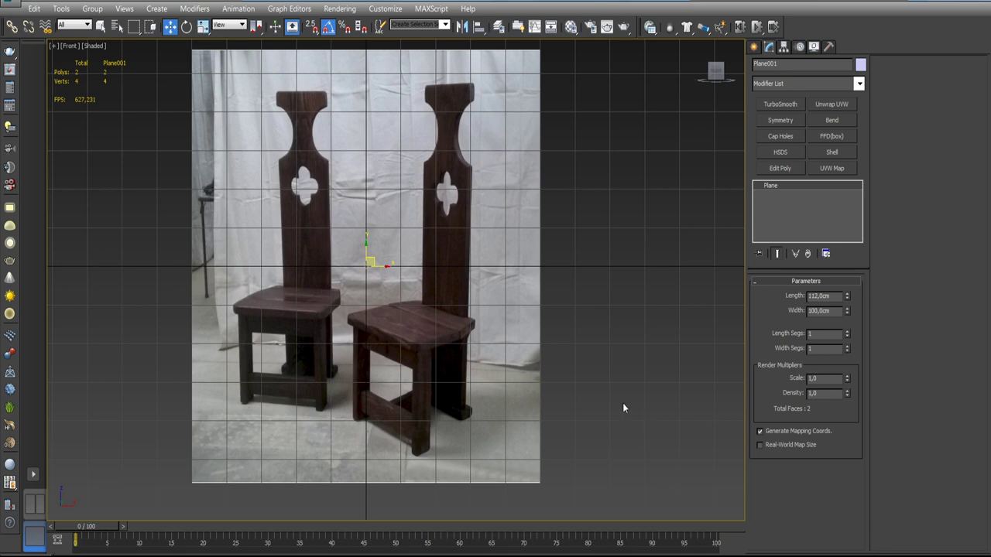
mouse_move(356, 255)
middle_mouse_down()
mouse_move(382, 154)
mouse_move(479, 328)
middle_mouse_up()
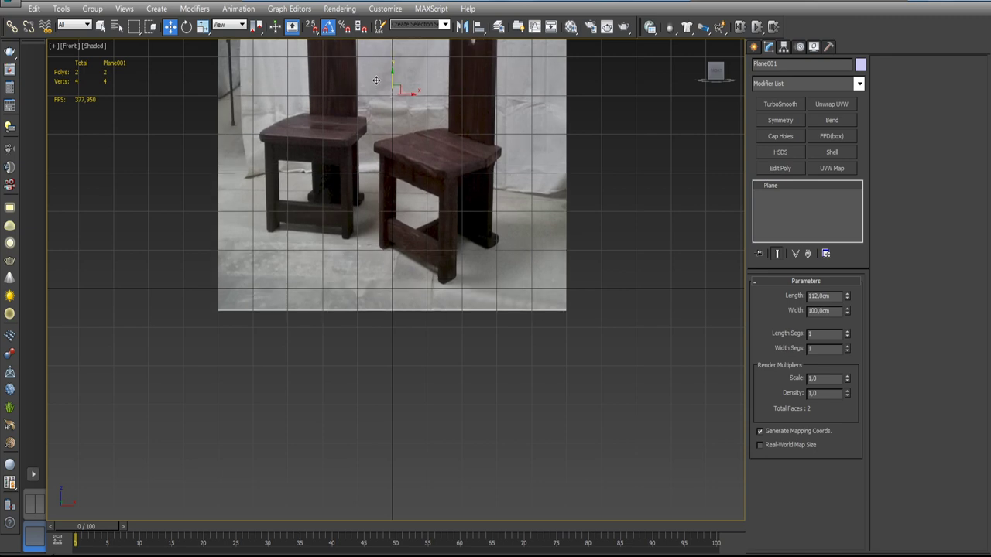
scroll(479, 328, "down", 5)
scroll(464, 345, "up", 2)
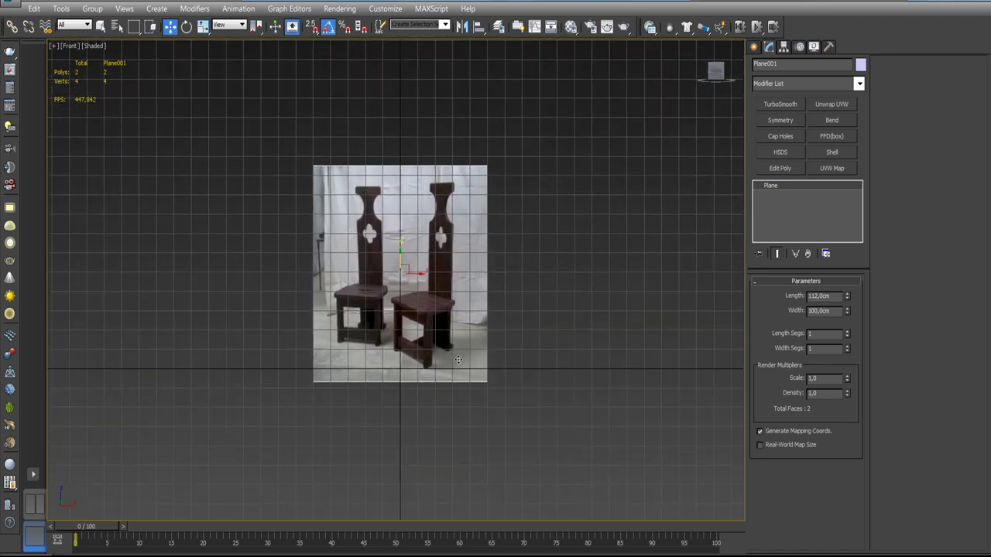
scroll(453, 356, "up", 3)
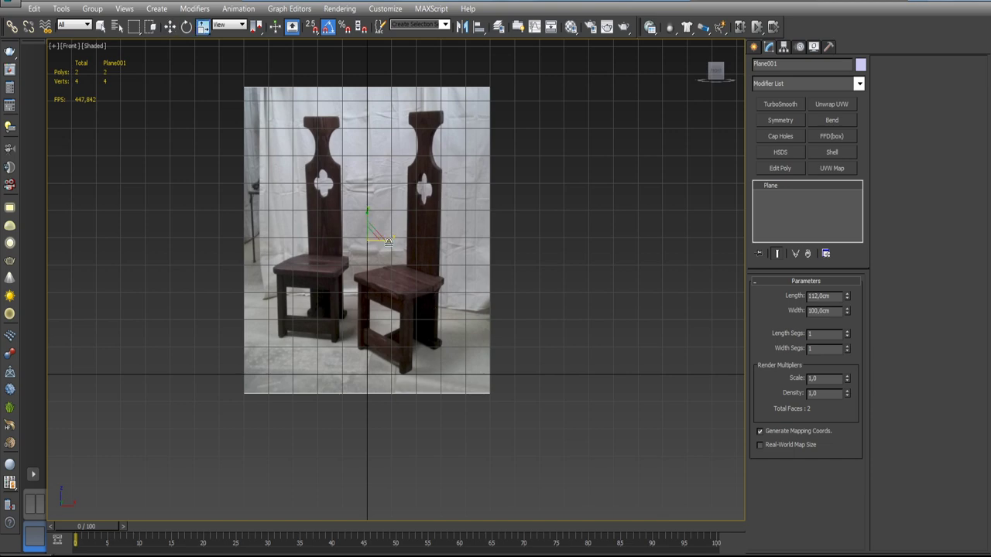
scroll(380, 223, "up", 1)
scroll(385, 219, "up", 1)
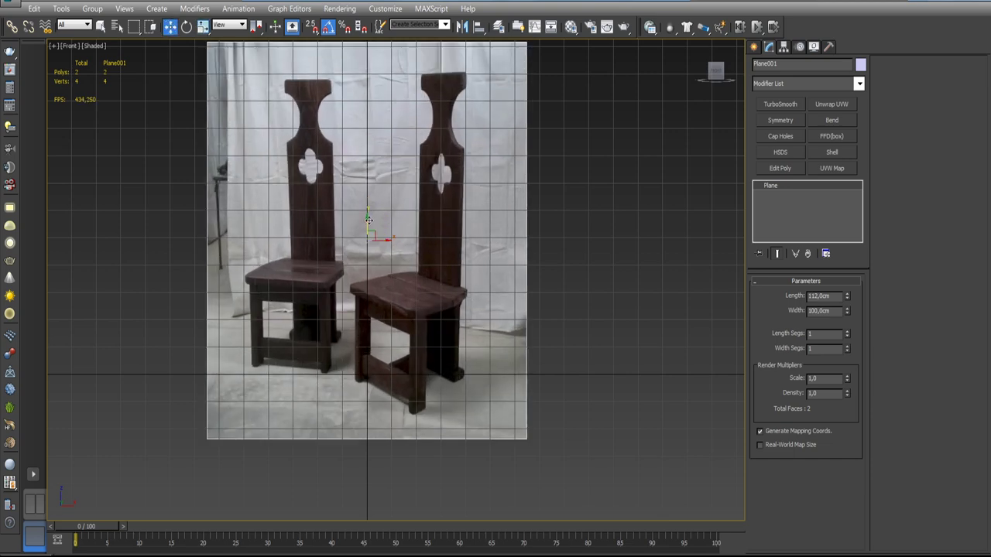
mouse_move(387, 219)
left_mouse_down()
mouse_move(394, 236)
mouse_move(459, 234)
left_mouse_up()
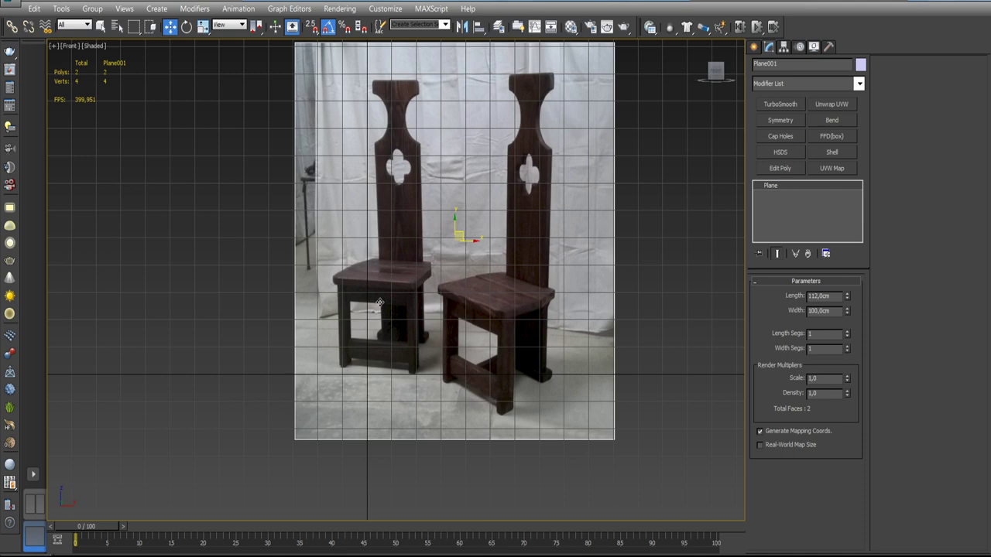
- Scale the photo plane up twice and shift it slightly right
key("r")
left_click_drag(464, 236, 456, 204)
key("w")
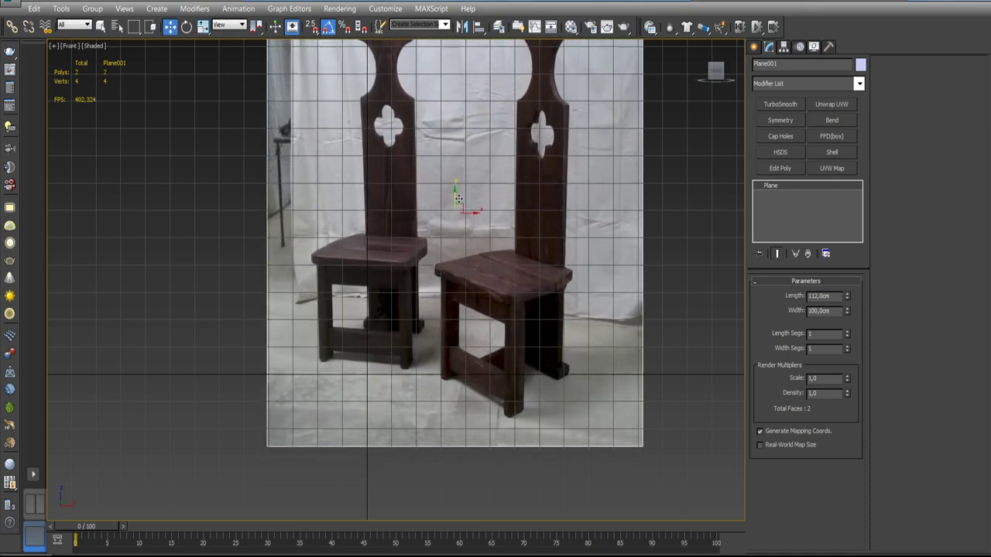
middle_click_drag(456, 203, 477, 246)
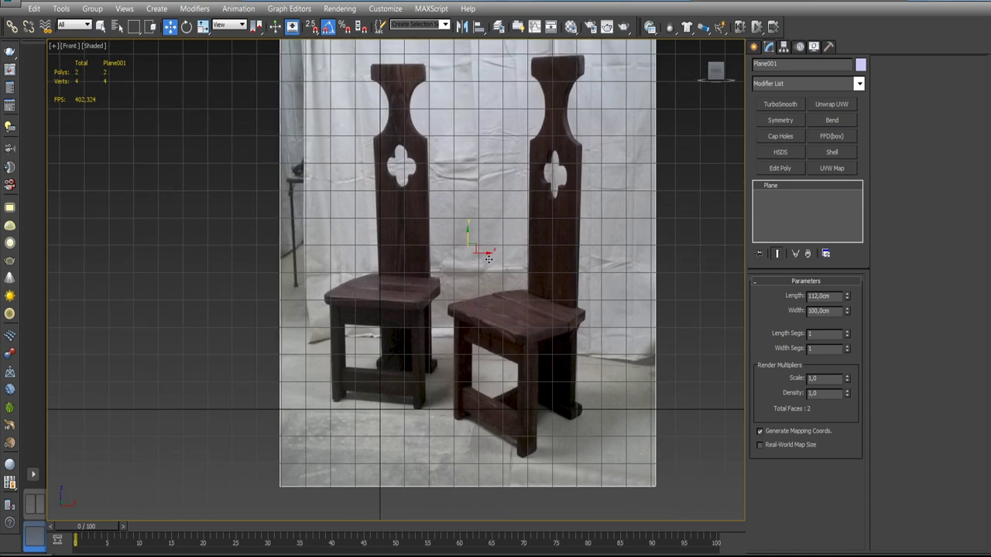
left_click_drag(477, 247, 480, 247)
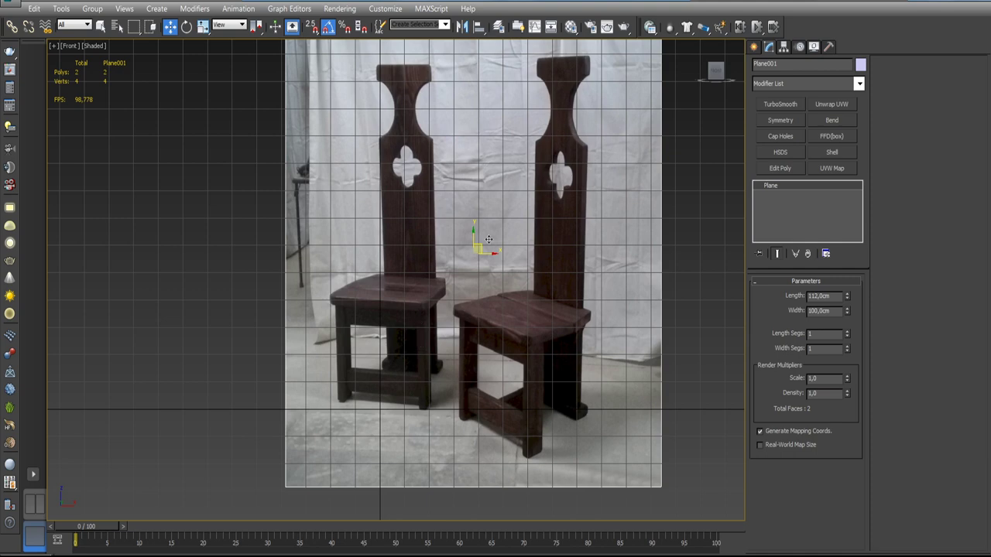
key("r")
left_click_drag(481, 243, 474, 224)
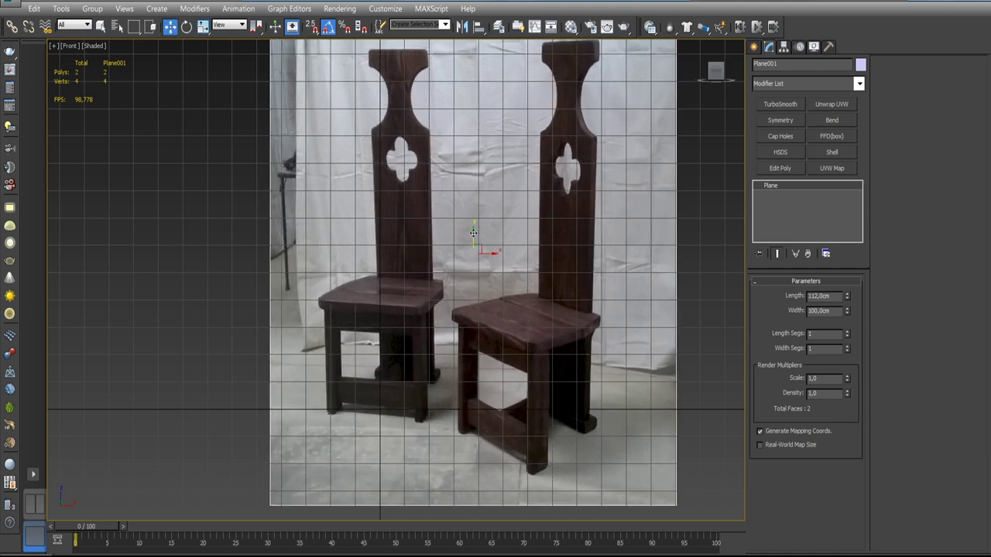
key("w")
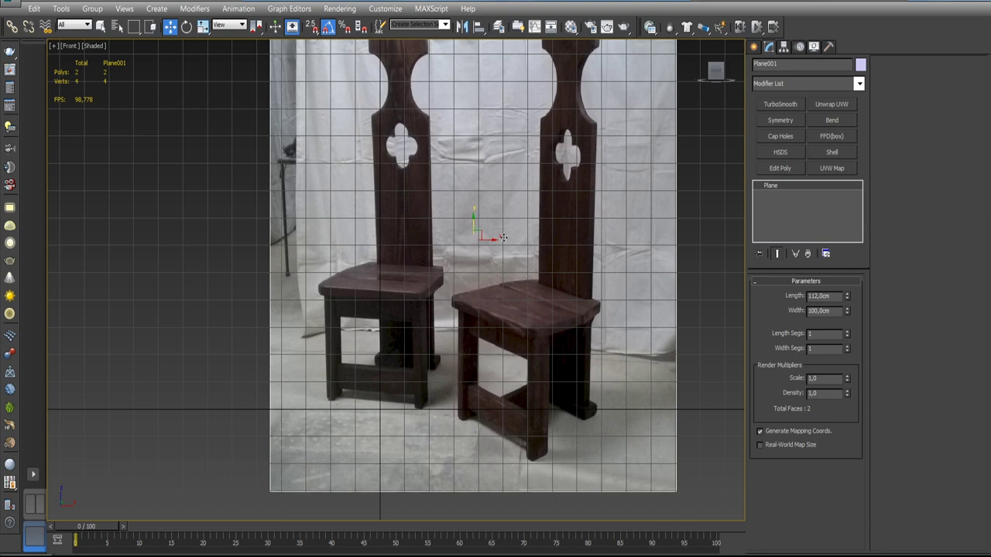
left_click_drag(492, 240, 499, 240)
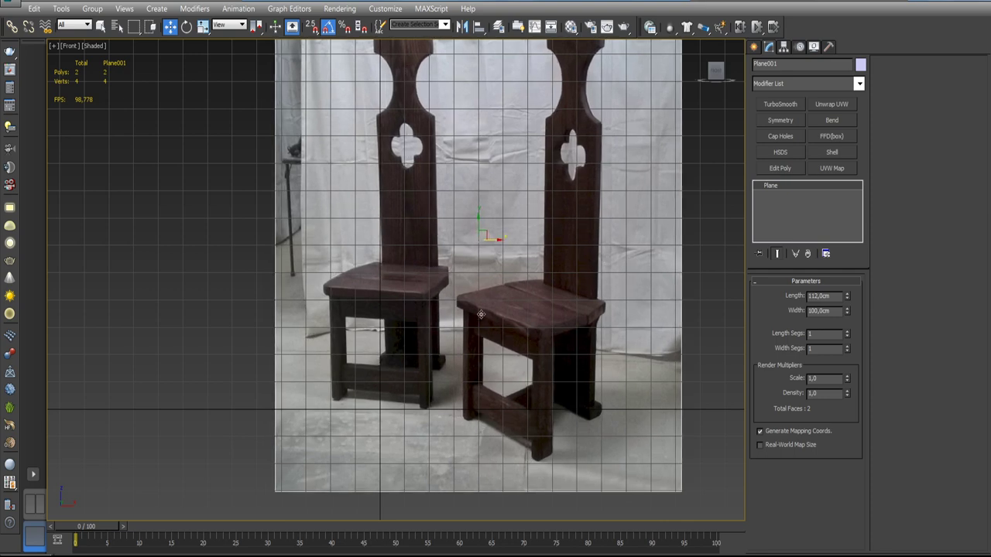
middle_click_drag(495, 315, 497, 338)
scroll(497, 338, "down", 2)
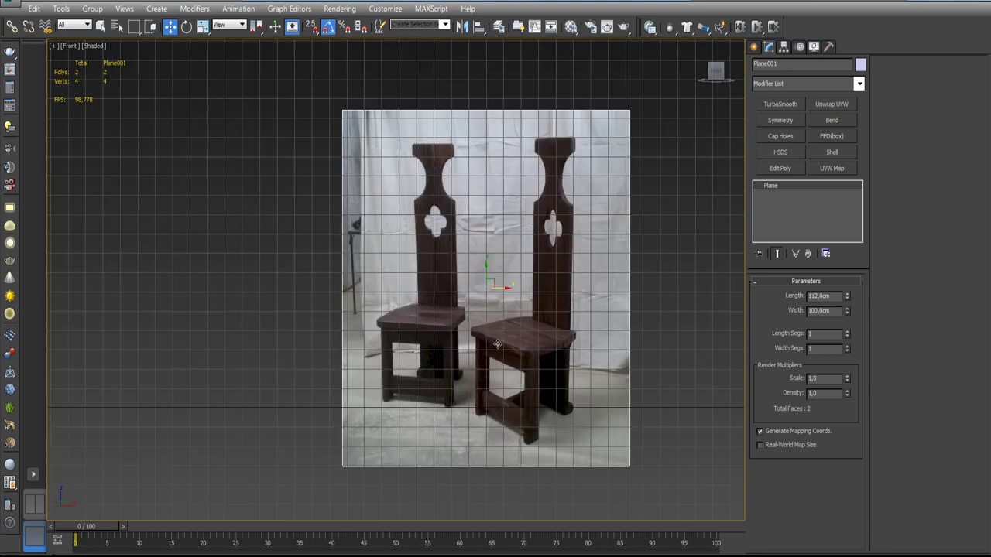
- Add an Edit Poly modifier and select the plane's top and bottom edges
left_click(780, 168)
middle_click_drag(585, 334, 479, 332)
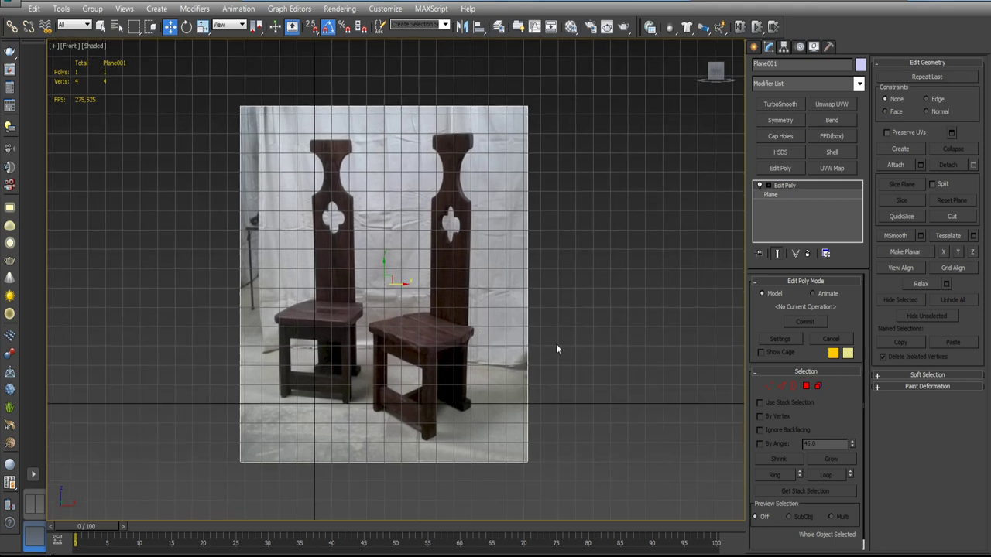
left_click(780, 385)
left_click_drag(410, 87, 419, 511)
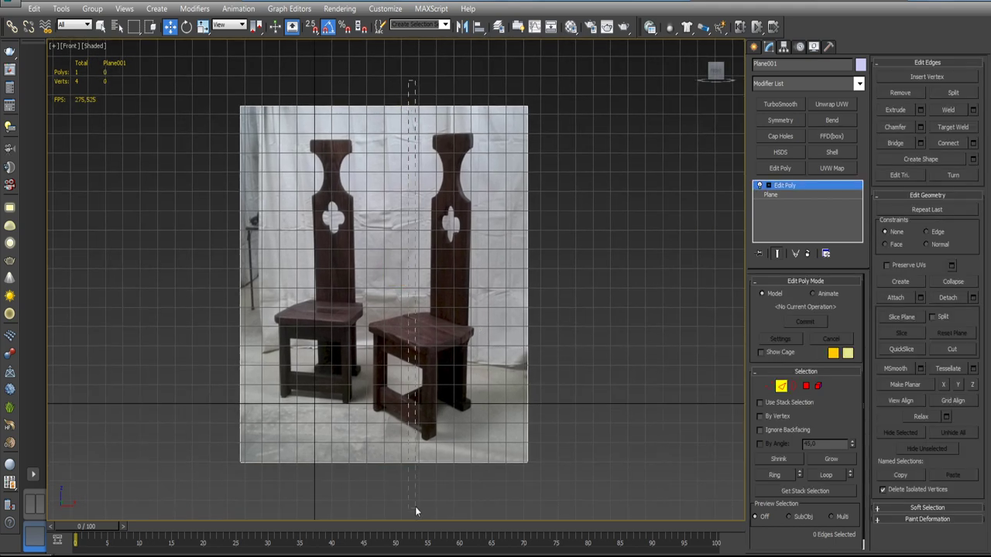
- Connect them with a vertical edge slid to 13 between the chairs, then select both polygons
left_click(973, 143)
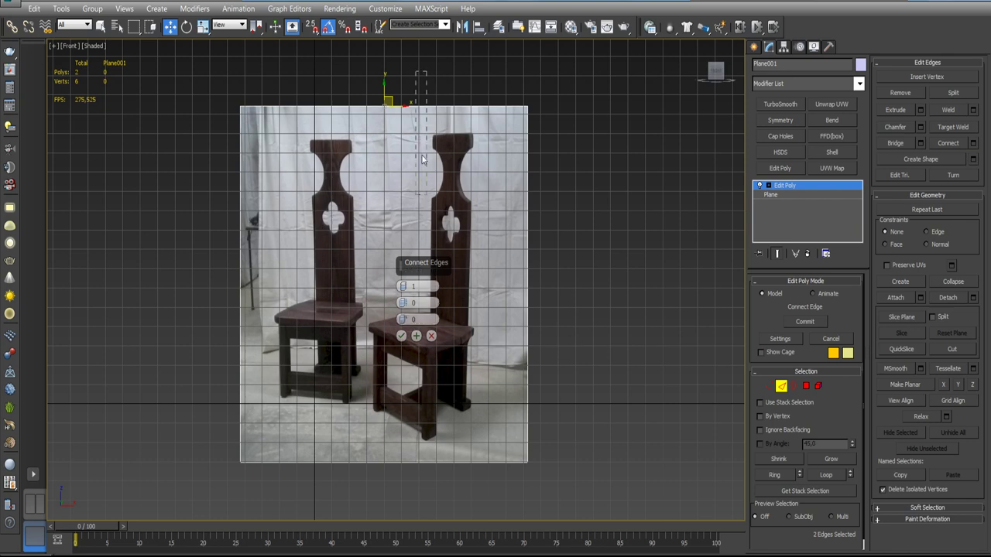
left_click_drag(426, 71, 388, 501)
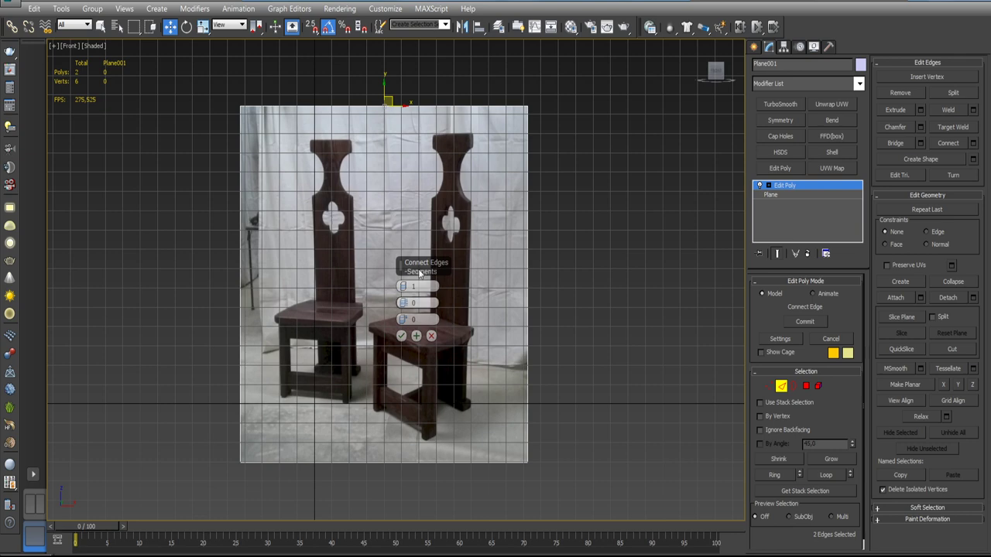
mouse_move(417, 267)
left_mouse_down()
mouse_move(598, 207)
mouse_move(583, 205)
mouse_move(584, 232)
left_mouse_up()
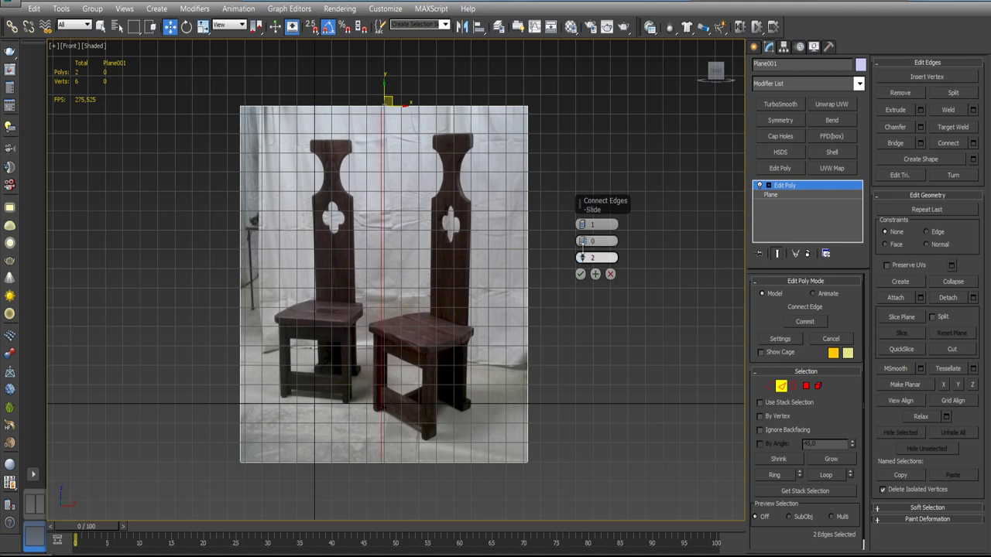
left_click_drag(573, 237, 566, 224)
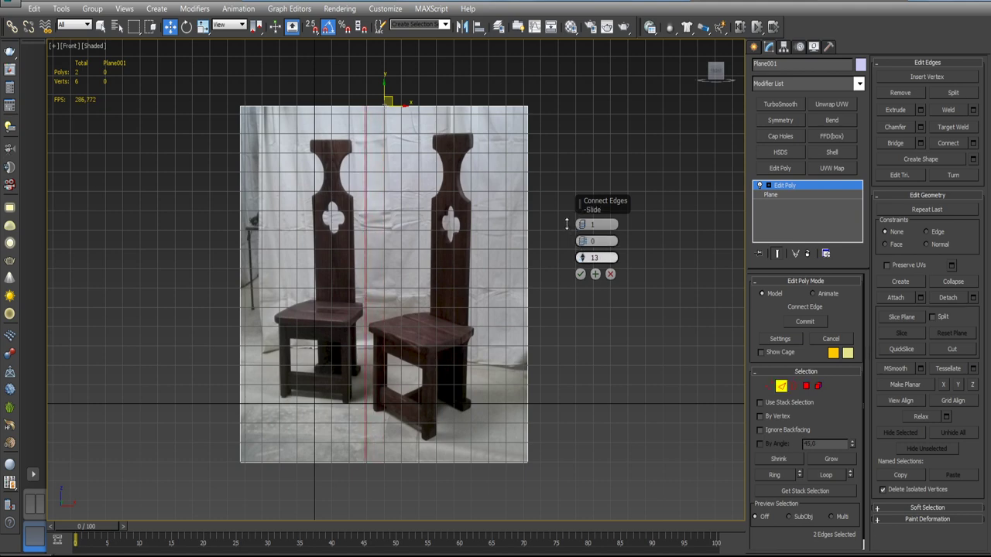
left_click(580, 275)
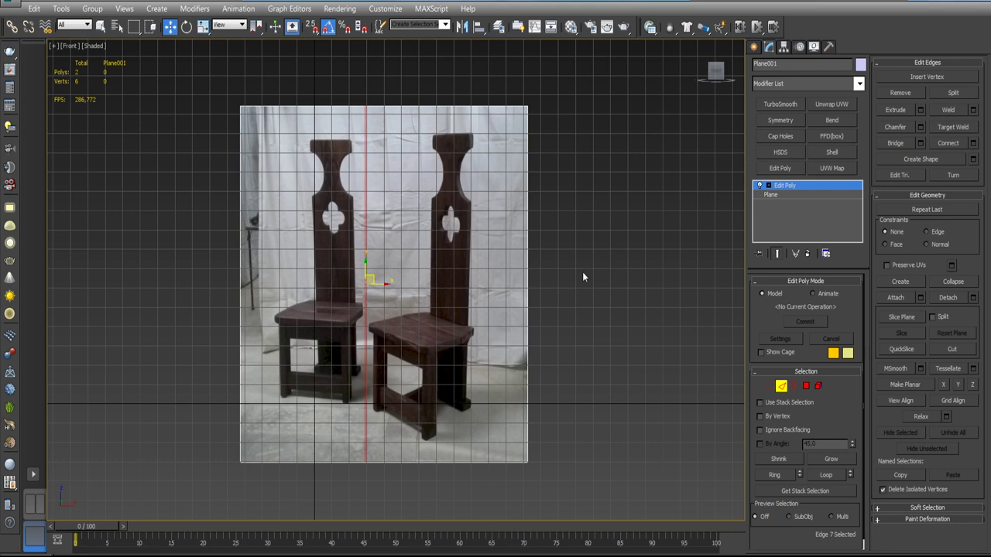
key("4")
left_click_drag(573, 348, 511, 461)
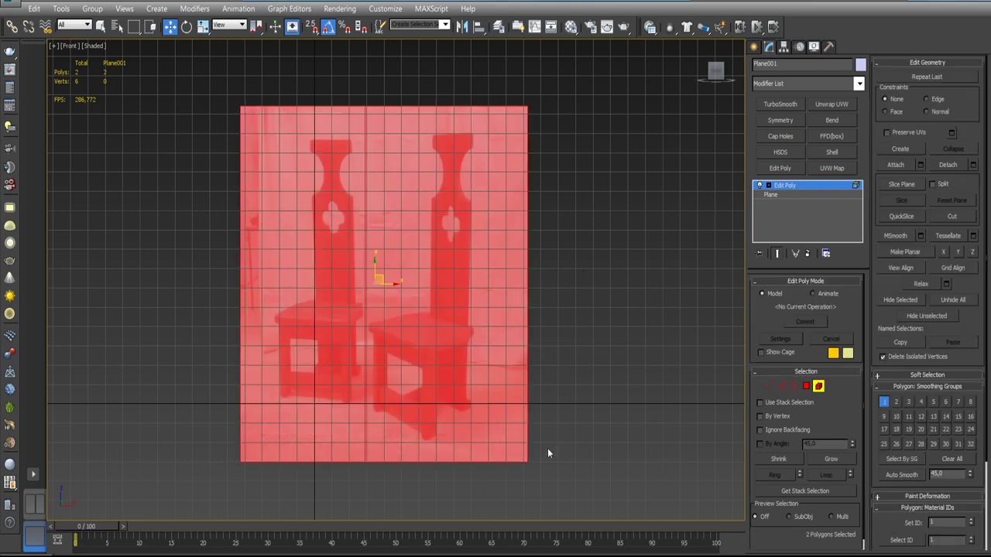
- Detach the right chair's polygon with Detach As Clone unchecked
left_click(806, 386)
left_click_drag(586, 354, 504, 467)
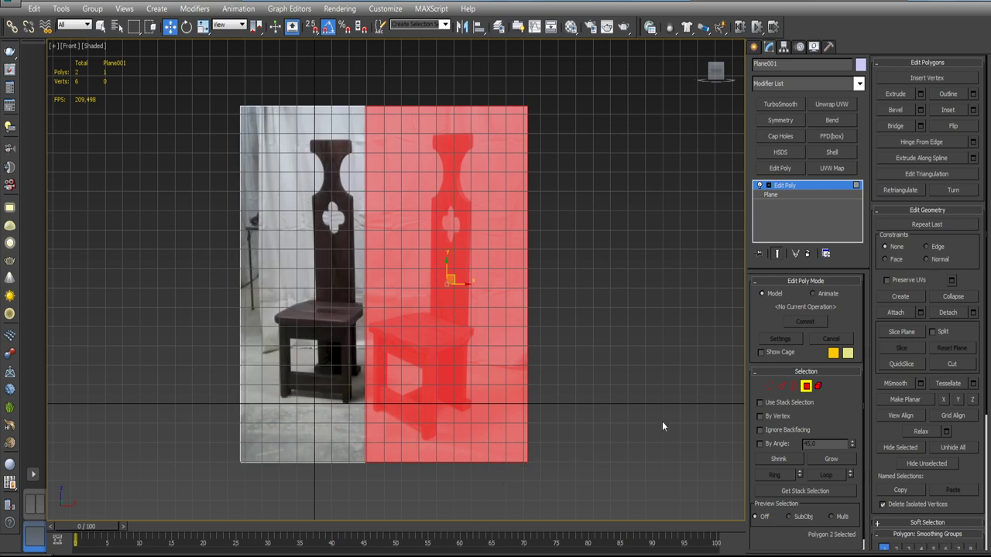
left_click(970, 310)
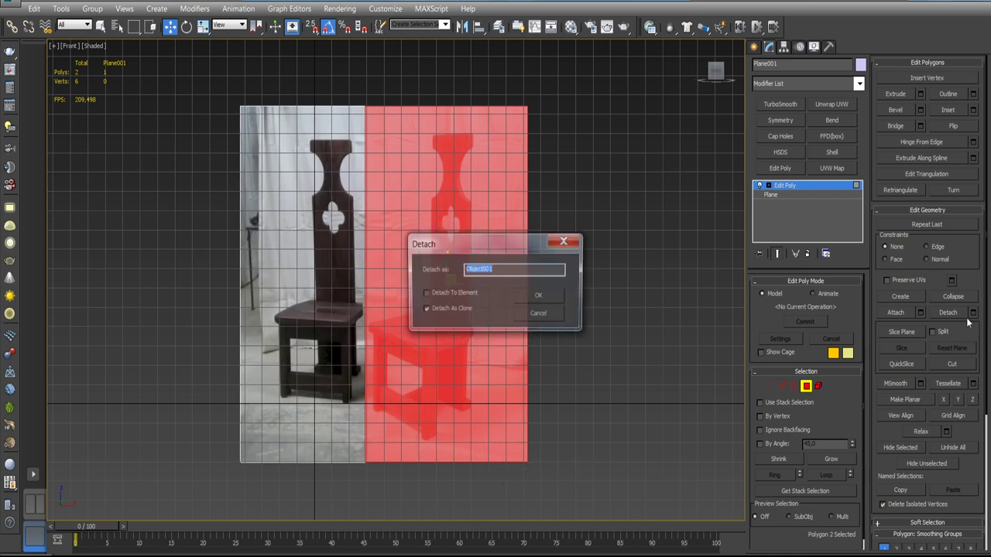
left_click(433, 309)
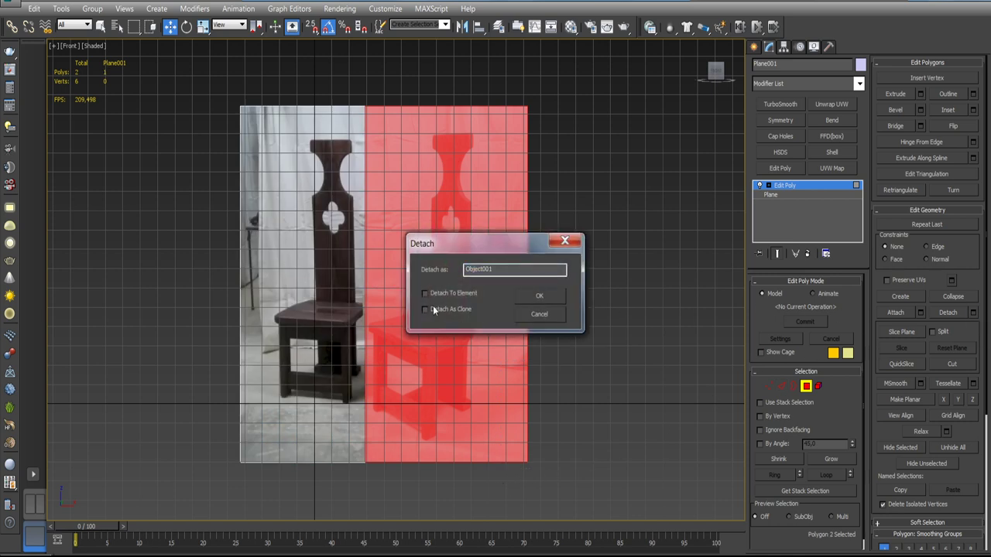
left_click(540, 295)
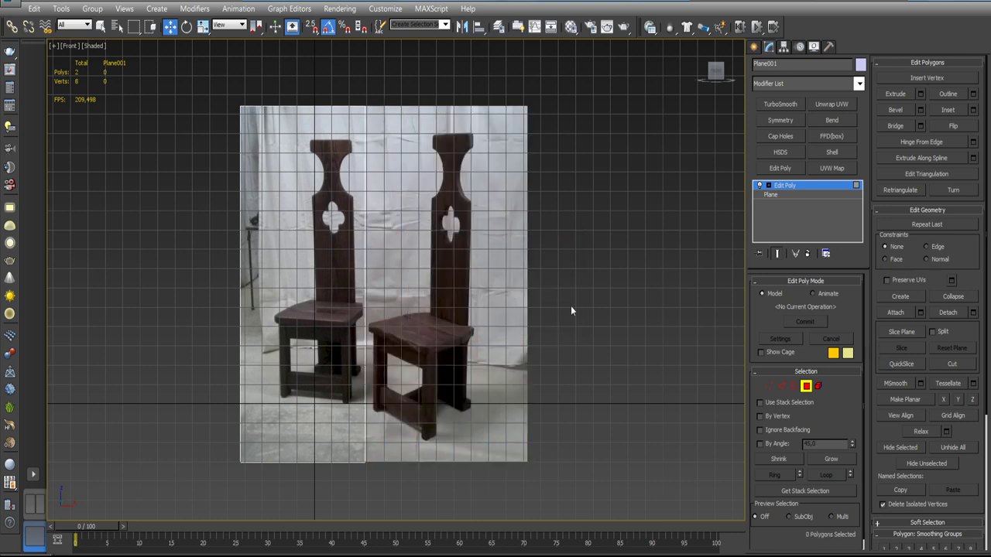
- Move the detached Object001 to the right, away from the left half
left_click(806, 386)
left_click(461, 297)
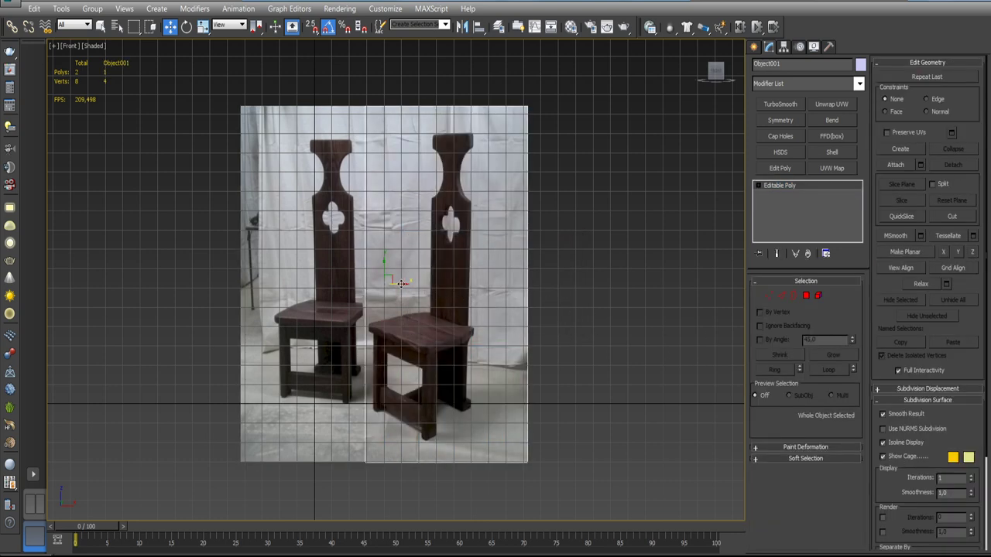
left_click_drag(396, 284, 500, 291)
scroll(501, 291, "down", 5)
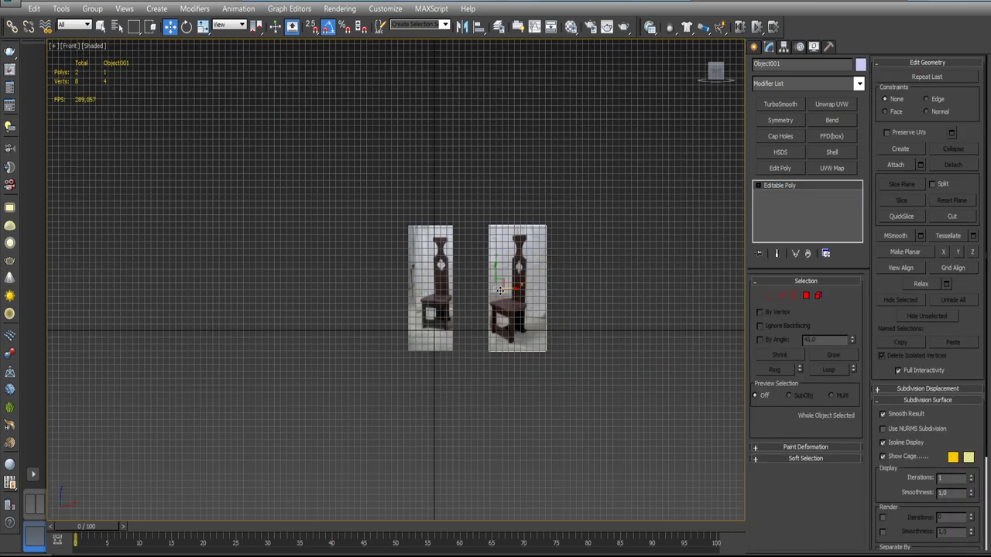
- Put Object001 on a new hidden Layer001, keep layer 0 current, and select Plane001
left_click(498, 27)
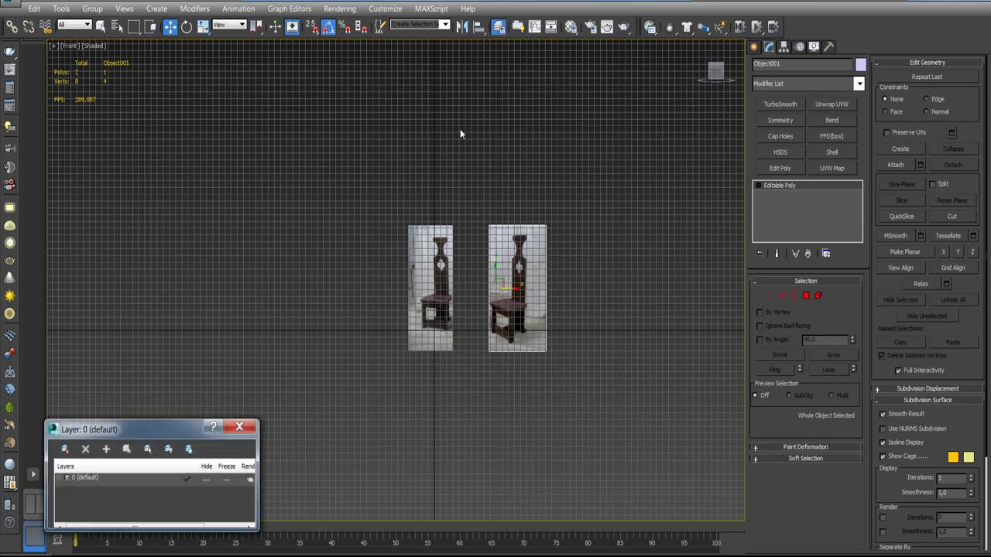
left_click(66, 453)
left_click(189, 481)
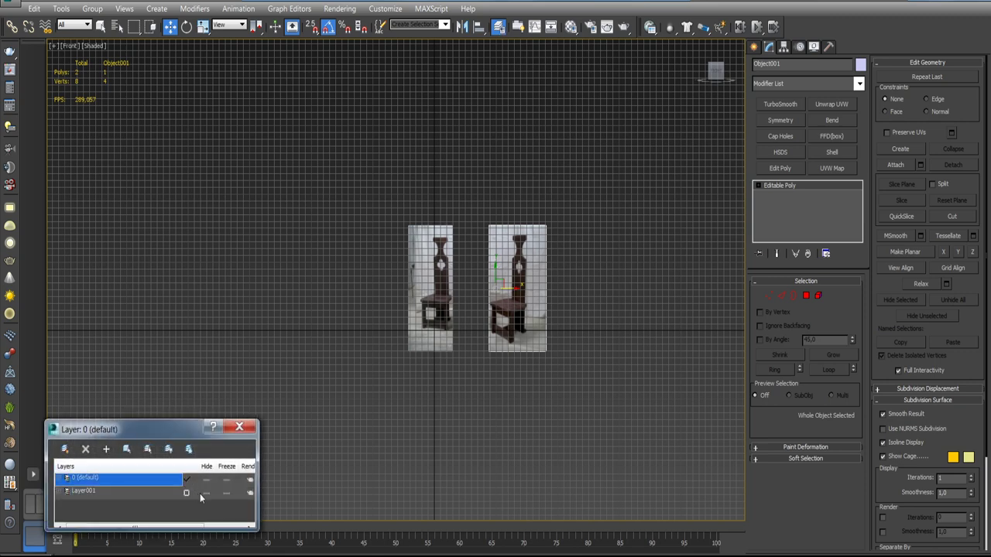
left_click(203, 493)
left_click(239, 427)
scroll(447, 358, "up", 5)
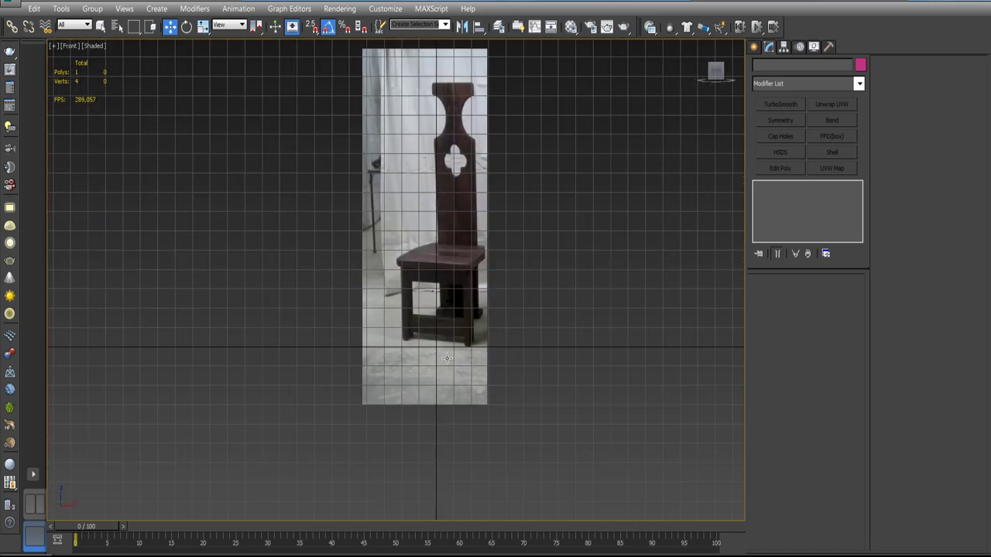
middle_click_drag(463, 318, 447, 348)
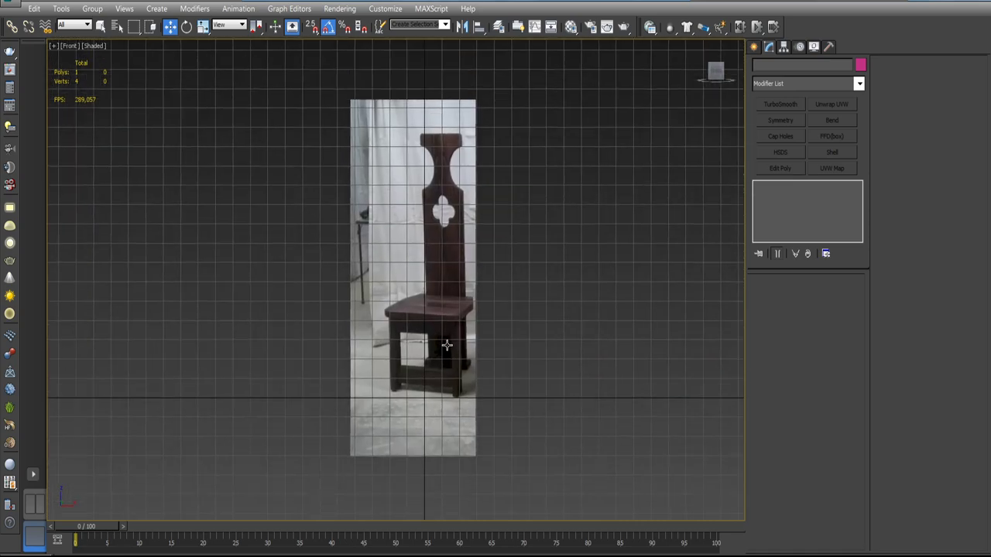
left_click(429, 308)
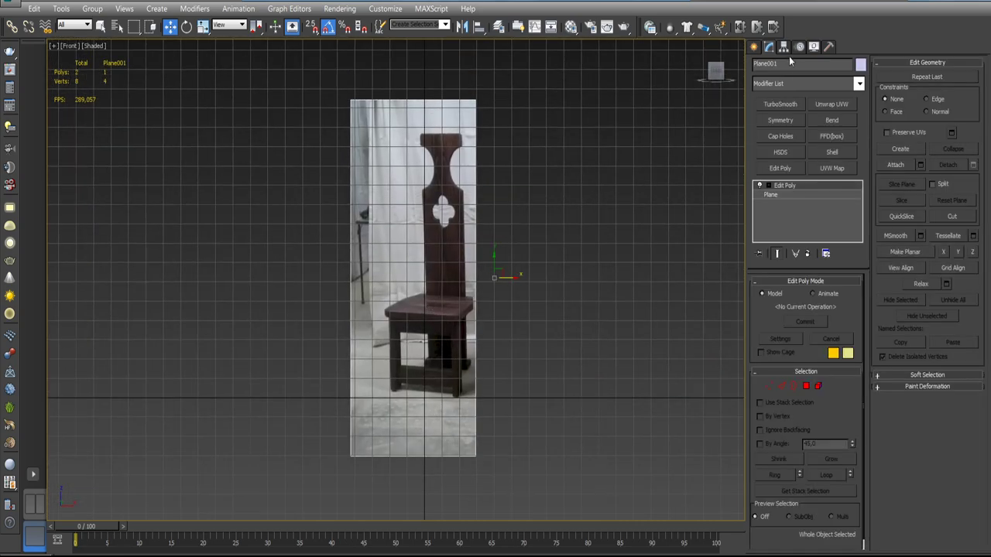
- Center Plane001's pivot to the object using Affect Pivot Only, then return to Modify
left_click(783, 51)
left_click(791, 130)
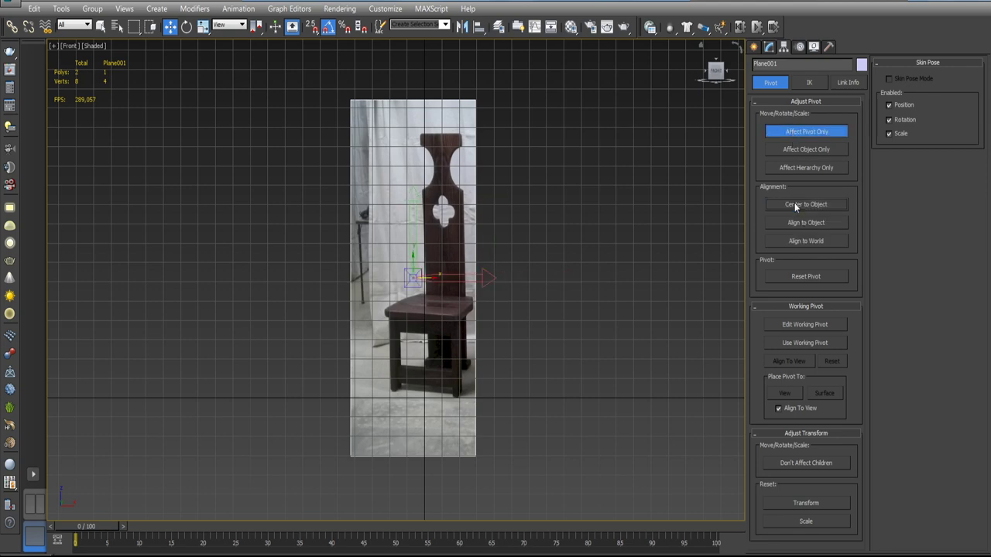
left_click(769, 47)
mouse_move(479, 321)
middle_mouse_down()
mouse_move(506, 284)
mouse_move(484, 304)
middle_mouse_up()
scroll(512, 307, "up", 2)
scroll(512, 308, "down", 2)
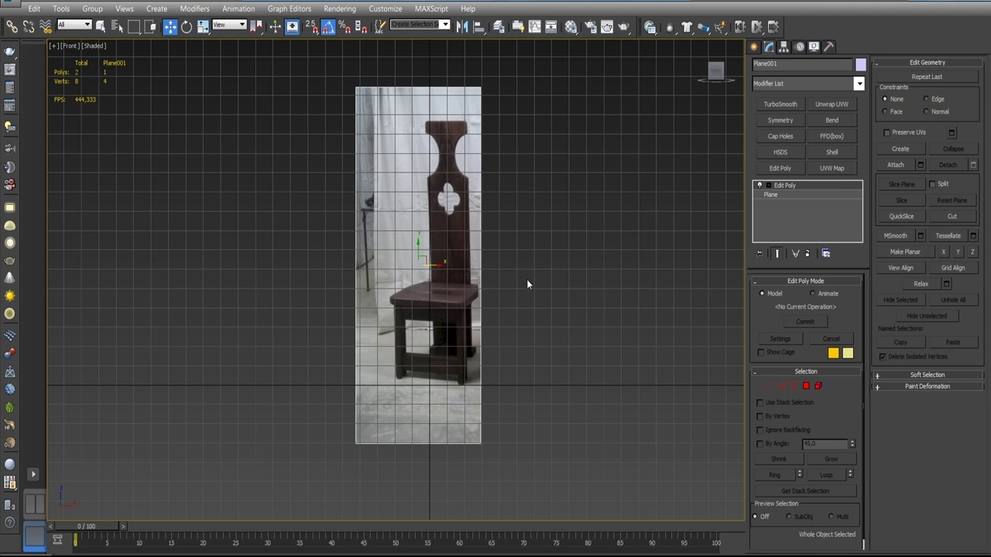
- Start Save As and browse to the MFP_01_medieval_Chair_02\MAX folder
key("ctrl+s")
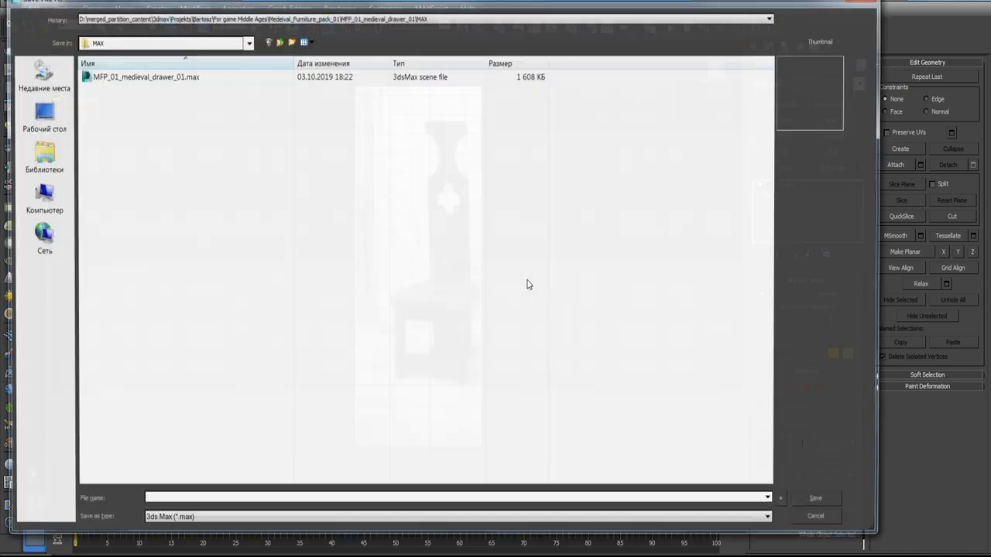
left_click(278, 40)
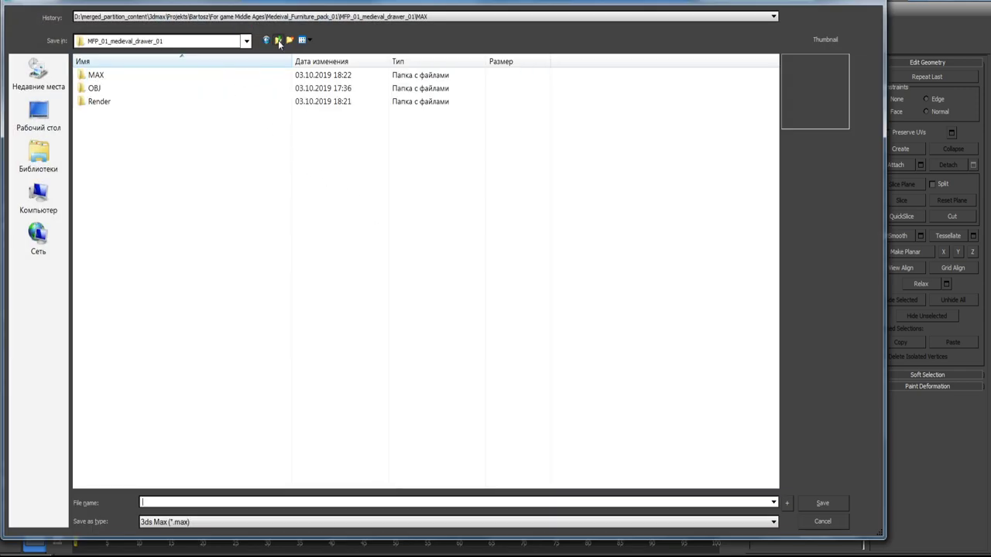
left_click(278, 40)
left_click(278, 40)
left_click(267, 41)
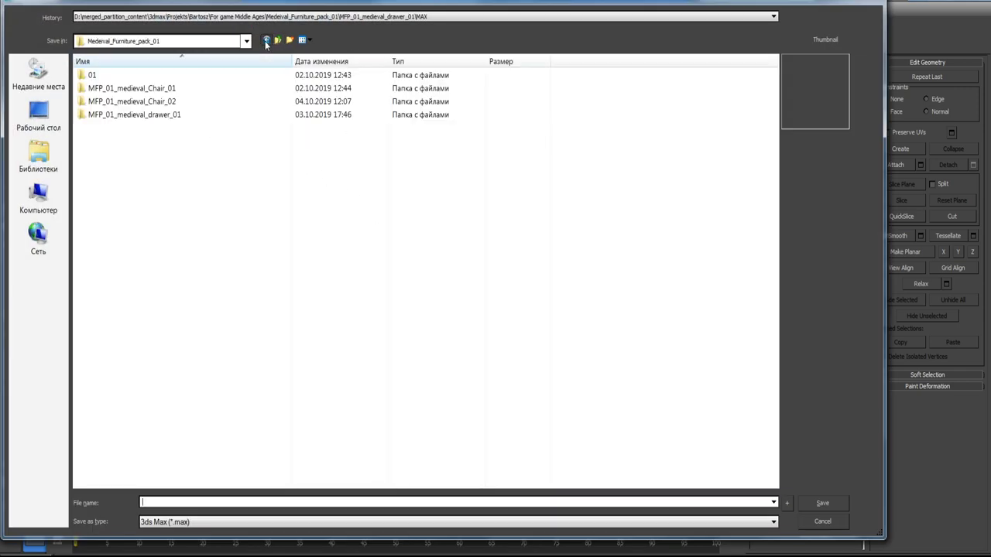
double_click(151, 101)
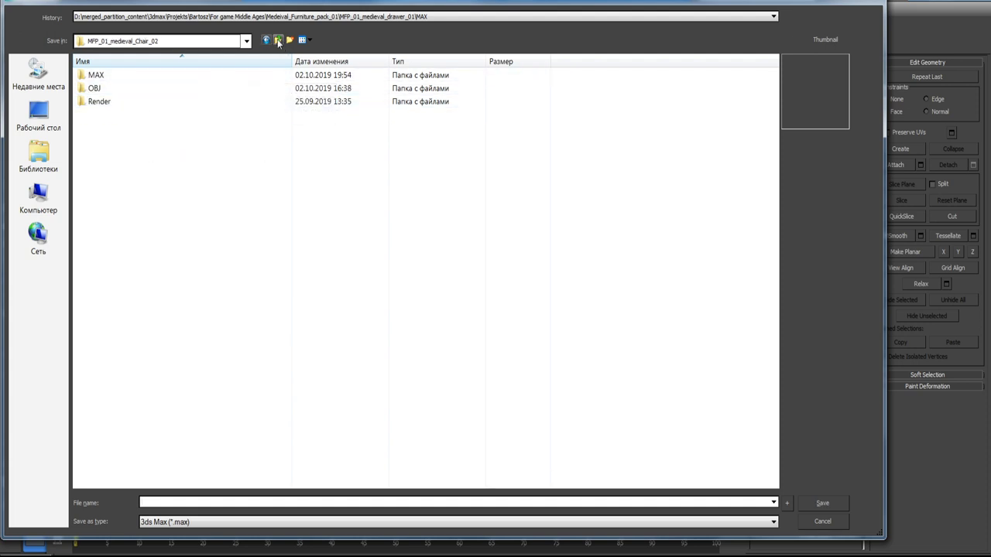
left_click(266, 40)
left_click(169, 104)
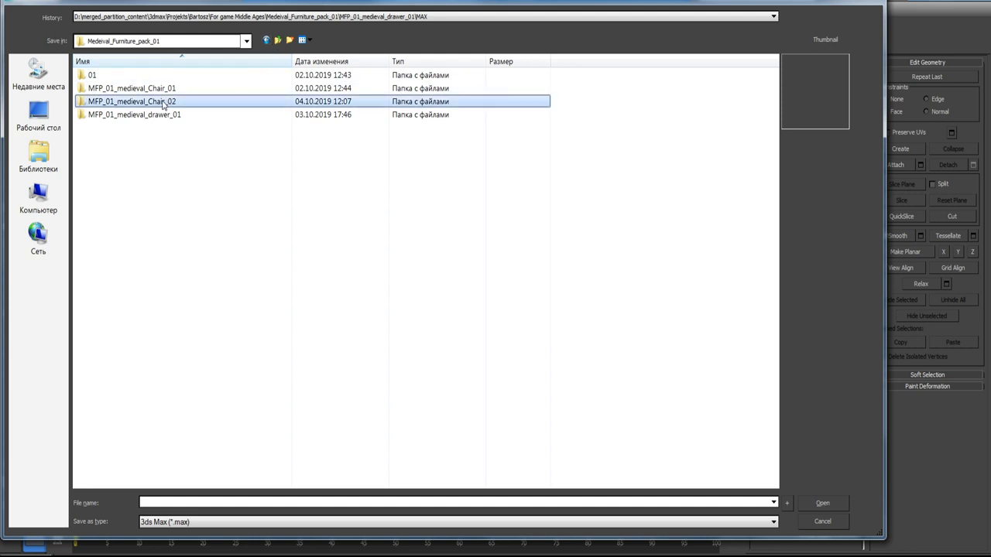
left_click(164, 104)
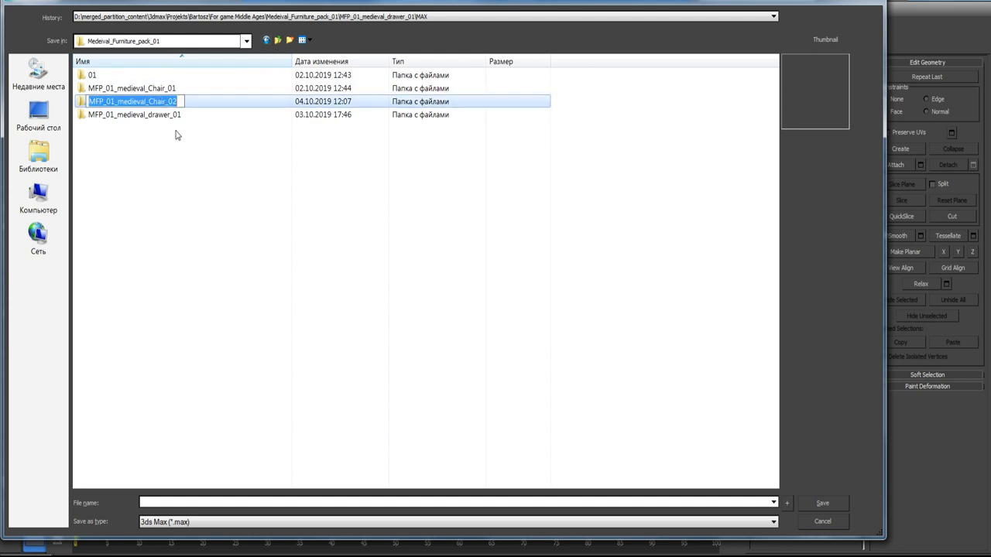
left_click(177, 133)
double_click(162, 103)
double_click(127, 78)
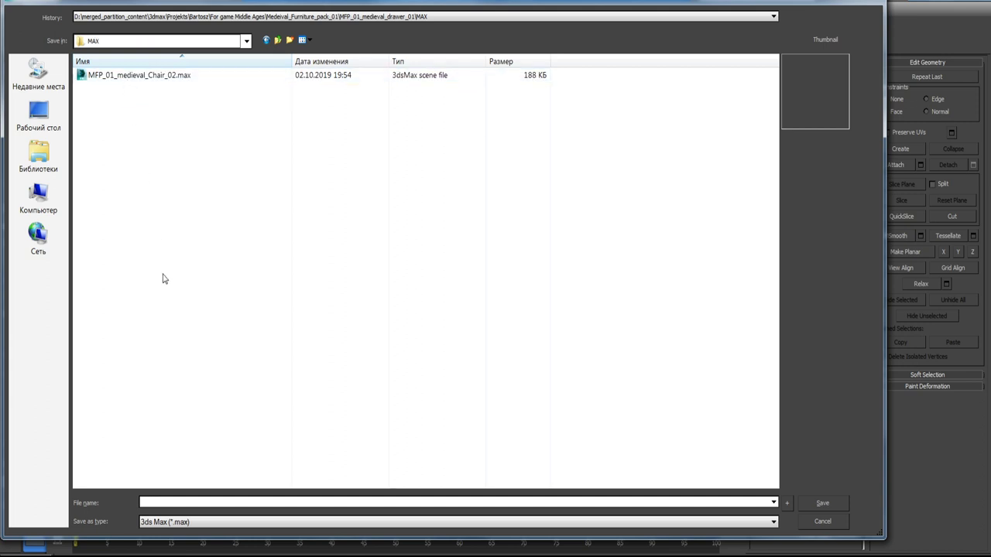
- Save as MFP_01_medieval_Chair_02.max, replacing the existing file
left_click(278, 40)
left_click(278, 40)
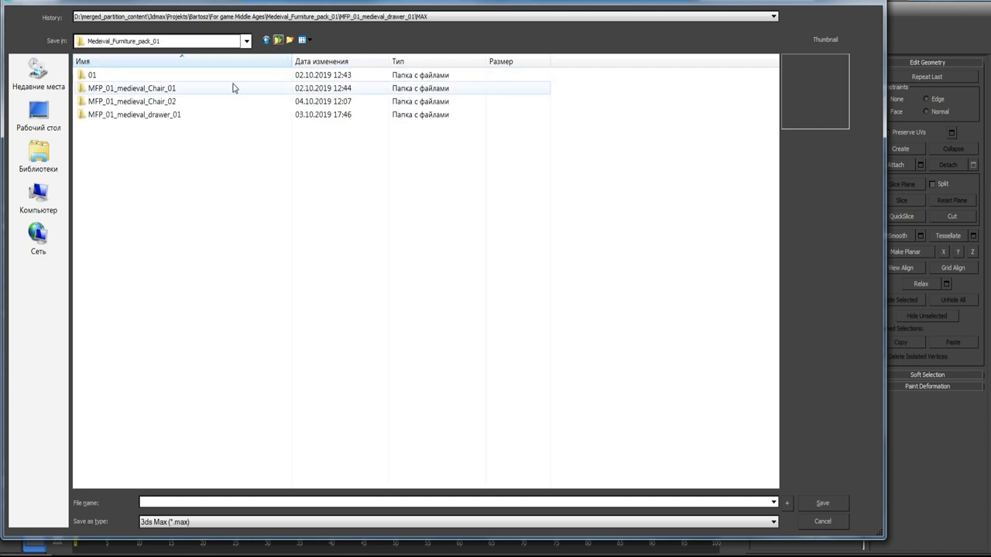
double_click(163, 89)
double_click(127, 77)
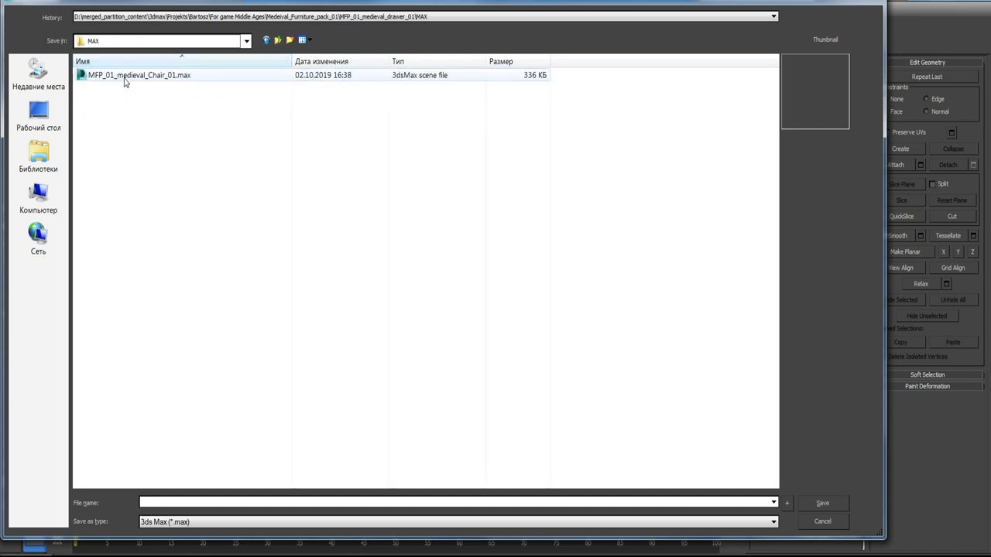
double_click(278, 40)
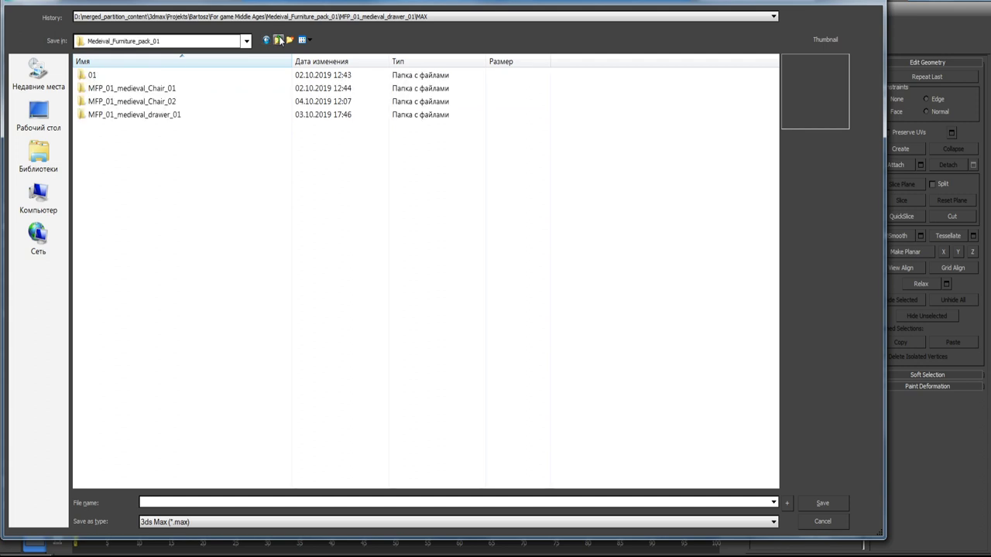
left_click(278, 41)
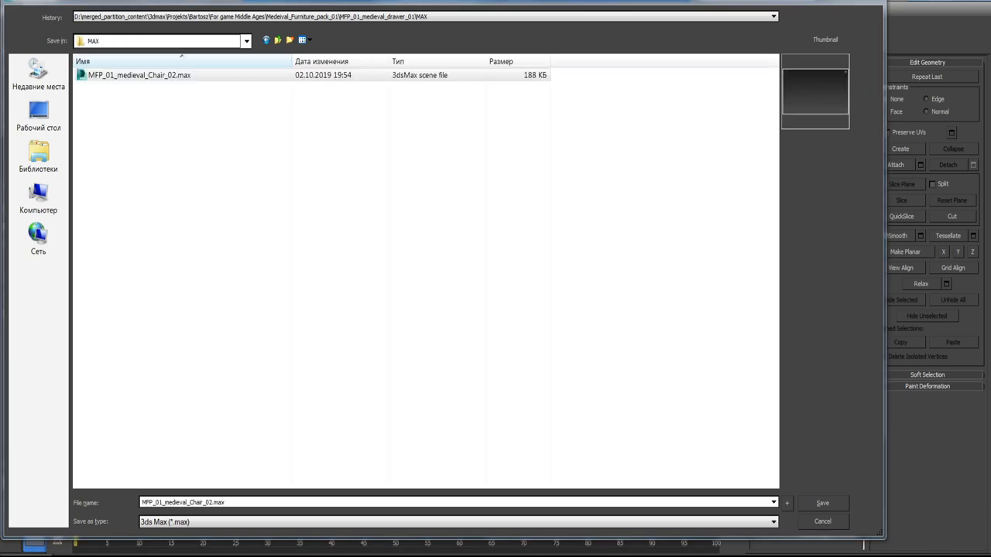
left_click(829, 503)
left_click(548, 357)
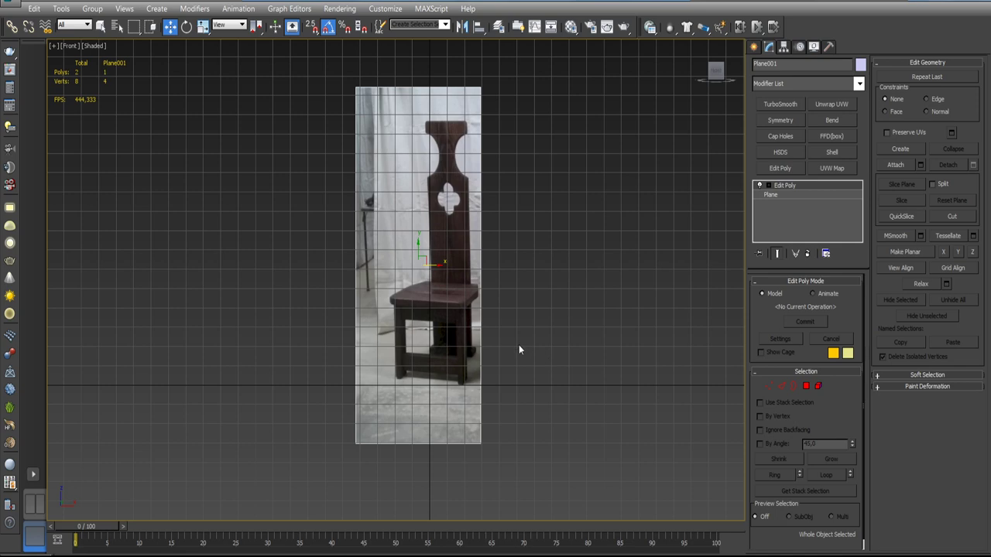
- Start a Box in the Top view, drawing its base to about 4.3 × 3.8 cm
middle_click_drag(519, 350, 456, 318)
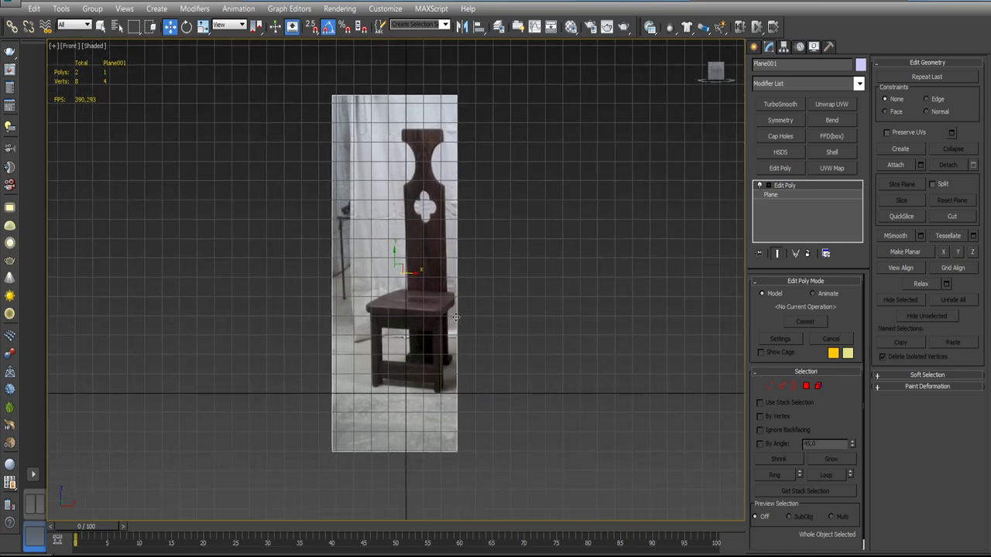
scroll(456, 318, "up", 2)
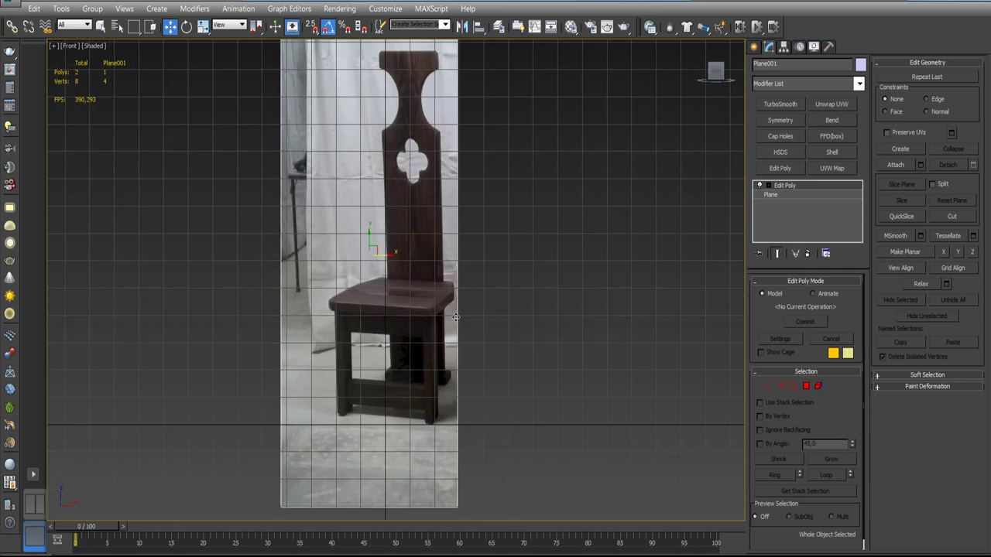
mouse_move(462, 316)
middle_mouse_down()
mouse_move(493, 315)
mouse_move(485, 309)
middle_mouse_up()
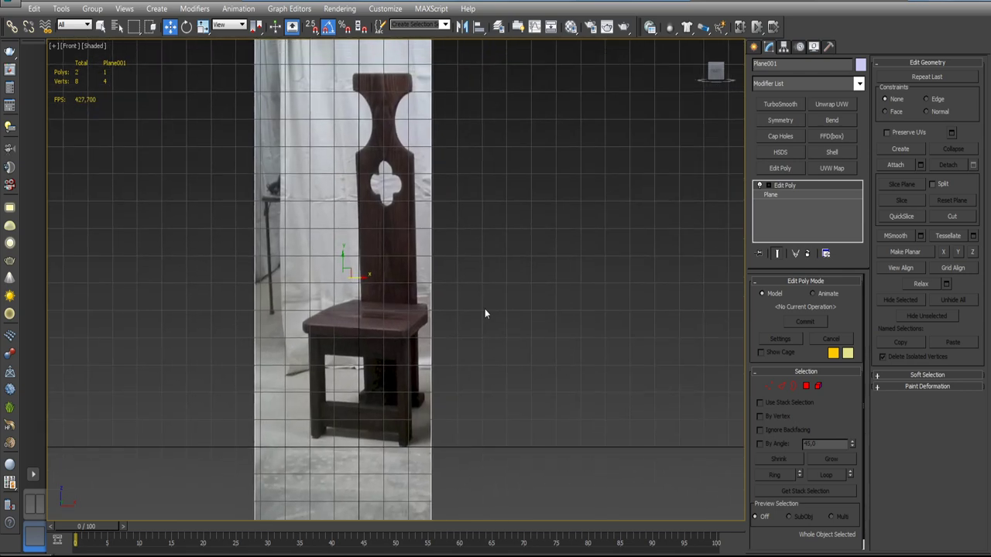
left_click(754, 47)
left_click(779, 132)
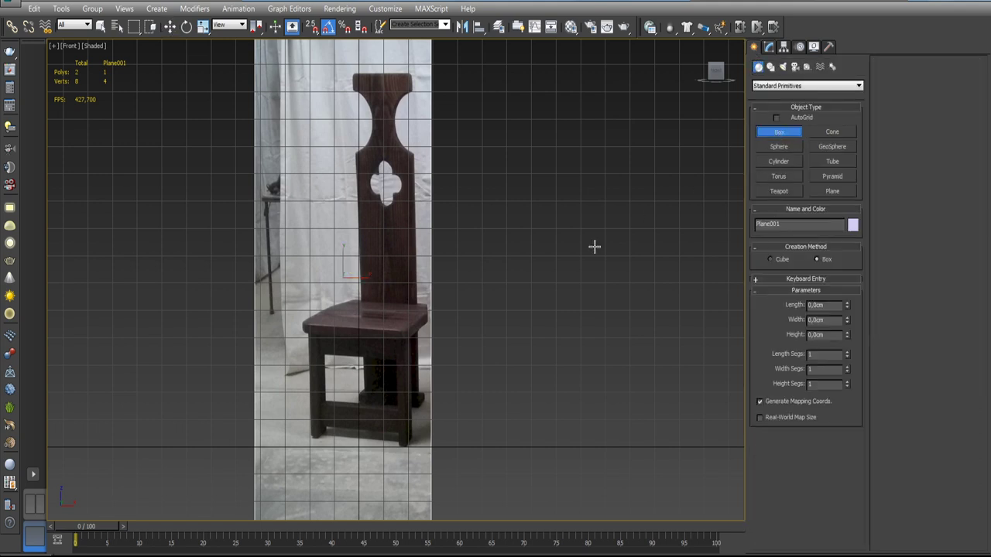
key("t")
scroll(555, 307, "up", 3)
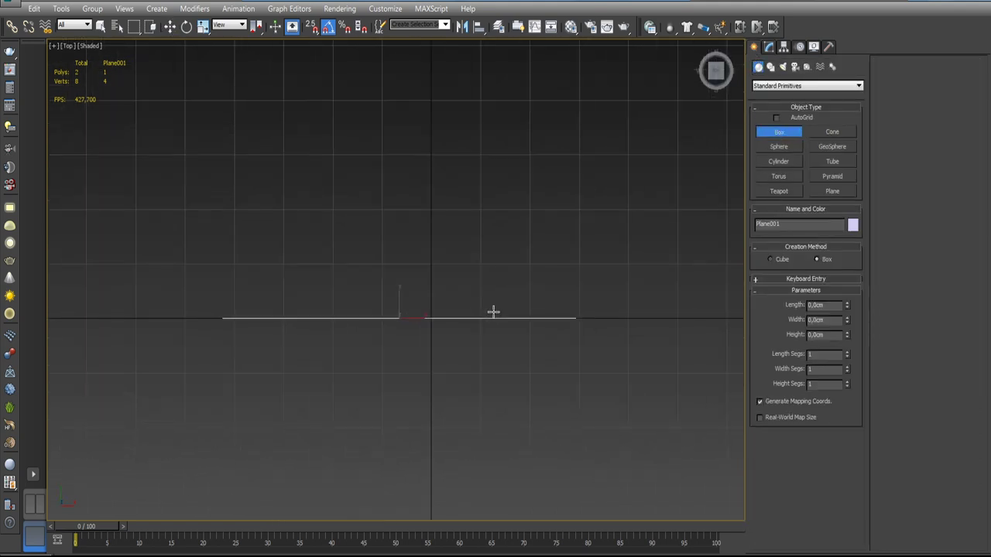
left_click_drag(333, 307, 513, 331)
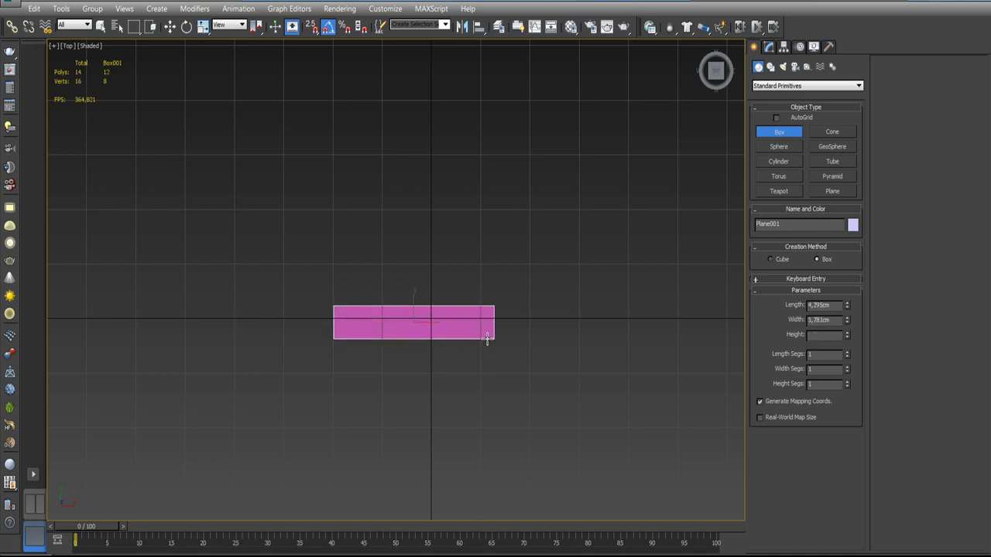
- Finish the box, narrow it in the front view, and shift the reference photo left behind it
left_click(472, 103)
right_click(472, 102)
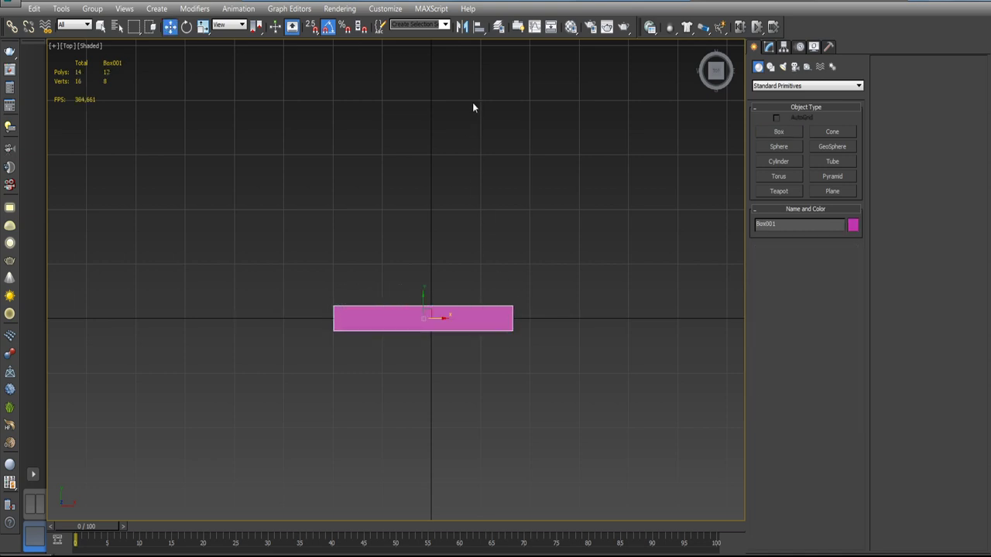
key("f")
mouse_move(547, 188)
middle_mouse_down()
mouse_move(528, 278)
mouse_move(539, 272)
middle_mouse_up()
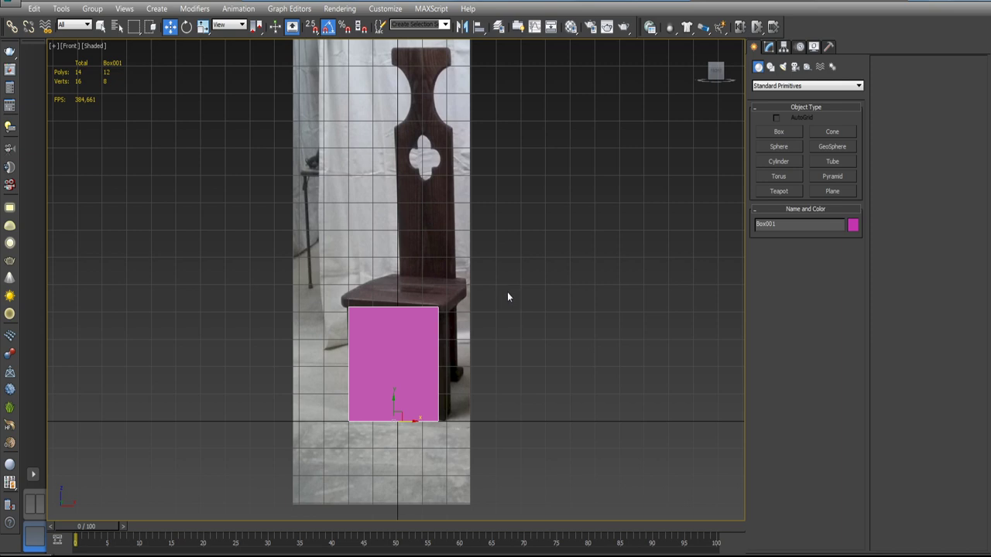
scroll(504, 297, "down", 1)
scroll(504, 327, "down", 2)
left_click(768, 47)
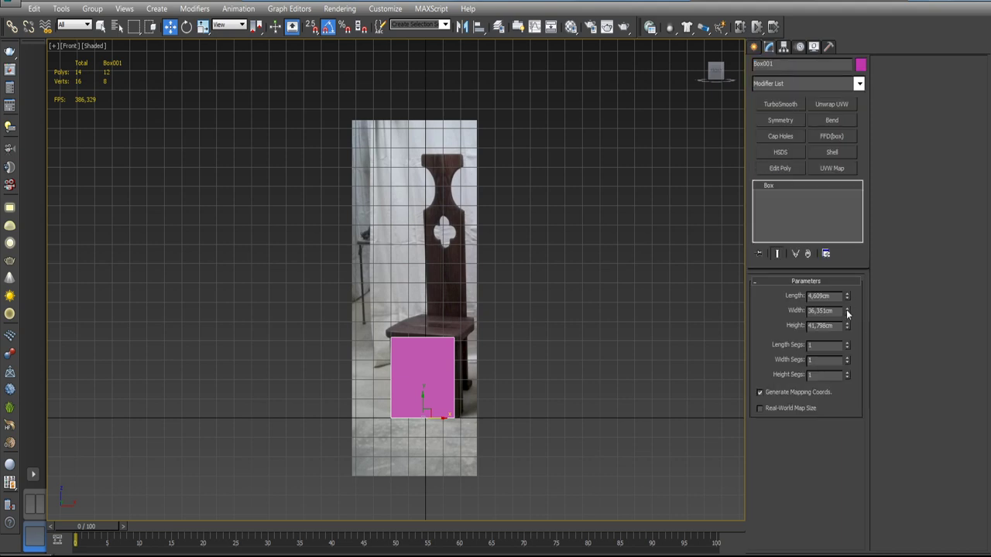
left_click_drag(847, 311, 847, 326)
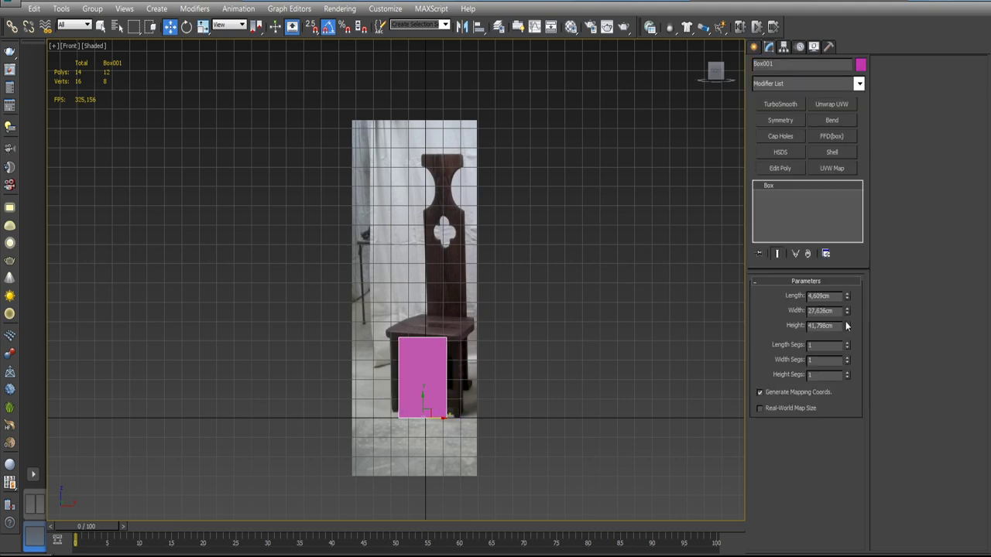
left_click(464, 289)
left_click_drag(439, 301, 414, 297)
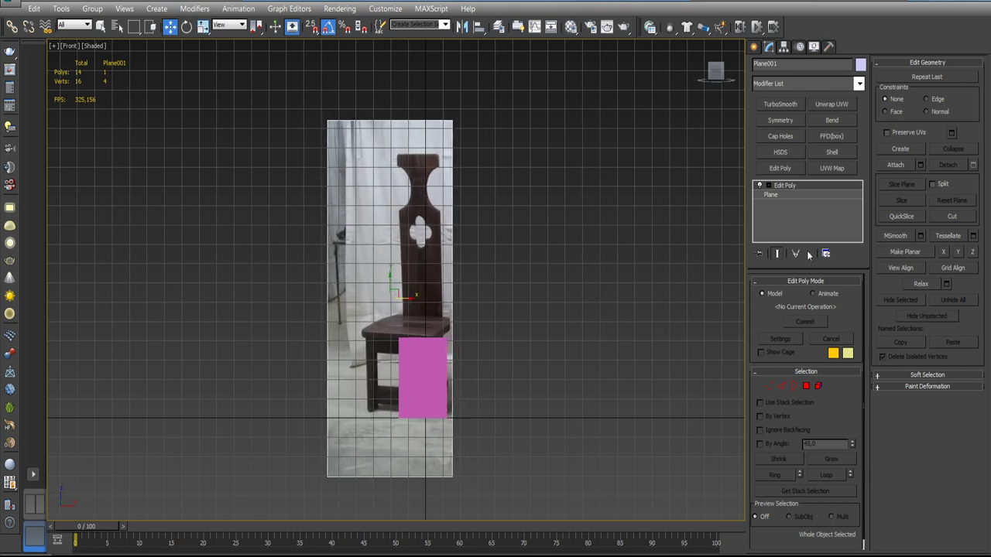
- Make the box narrower and taller, and nudge the reference photo to line up with it
left_click(419, 375)
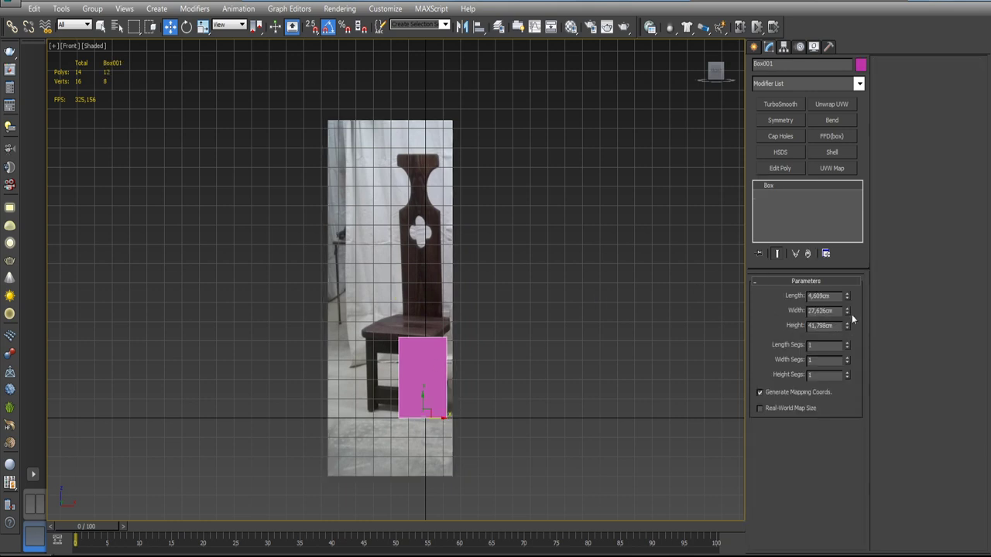
mouse_move(848, 301)
left_mouse_down()
mouse_move(850, 346)
mouse_move(849, 325)
left_mouse_up()
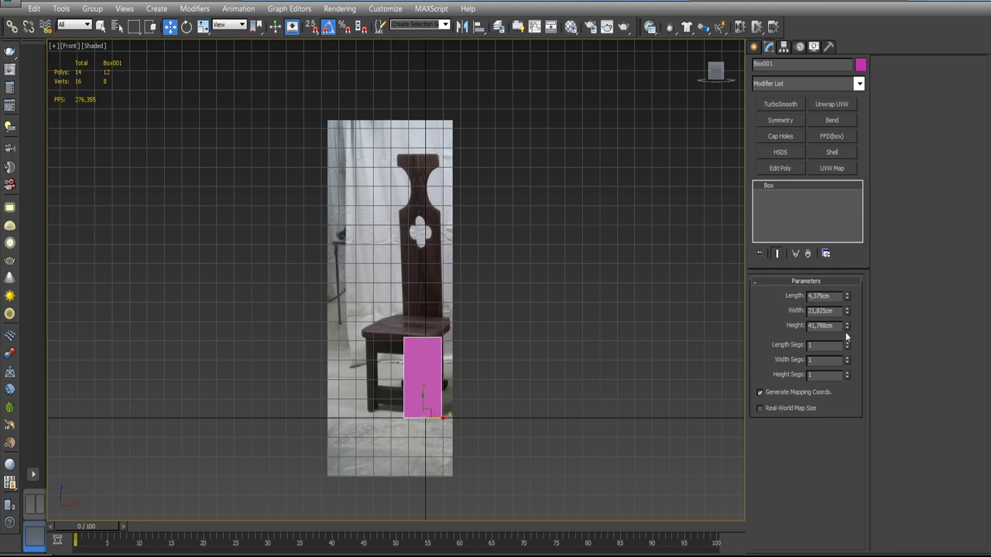
left_click_drag(849, 325, 847, 255)
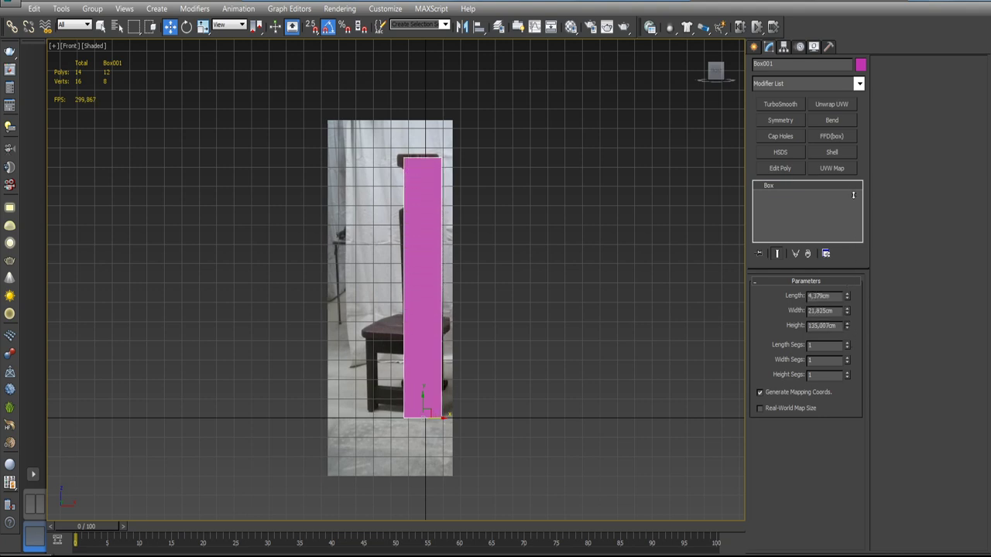
left_click(377, 259)
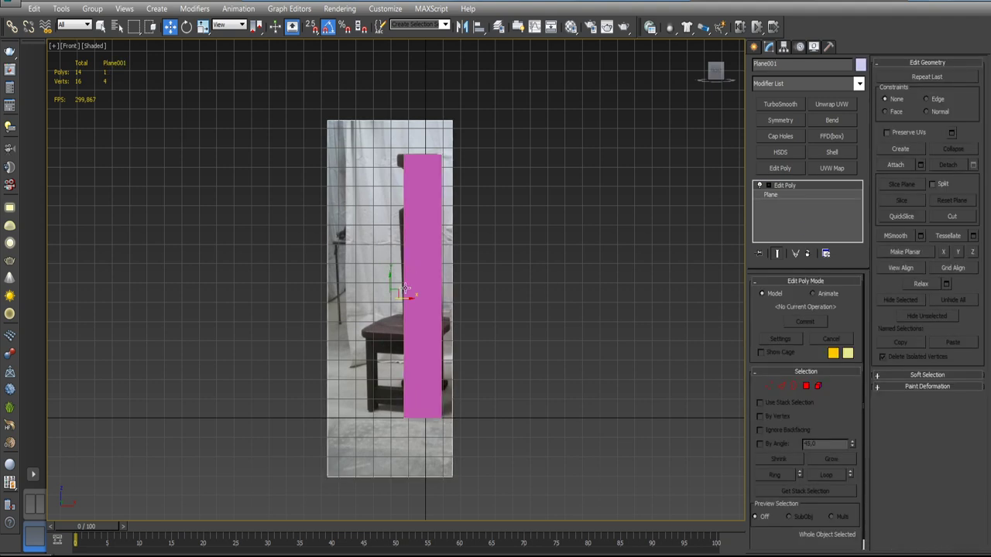
left_click_drag(404, 297, 409, 298)
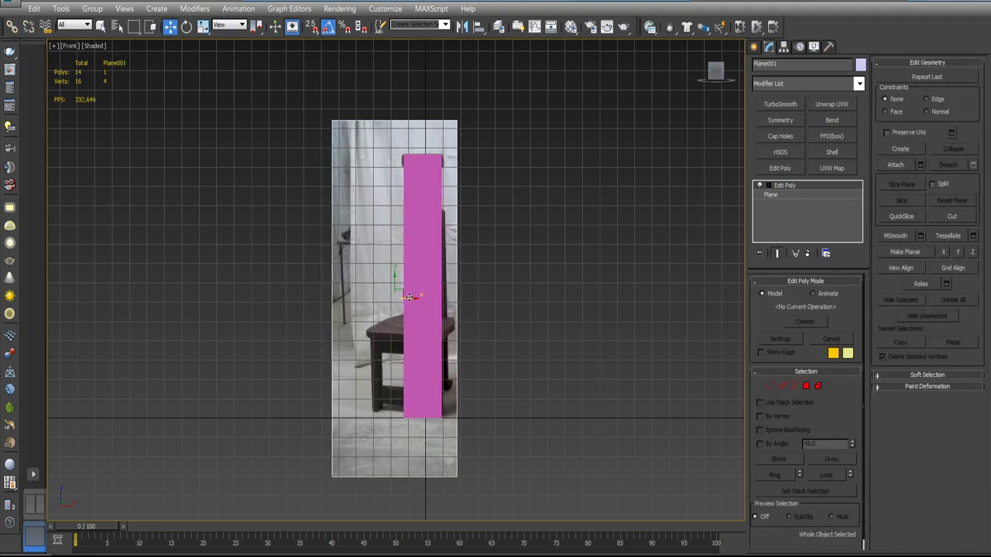
left_click(420, 263)
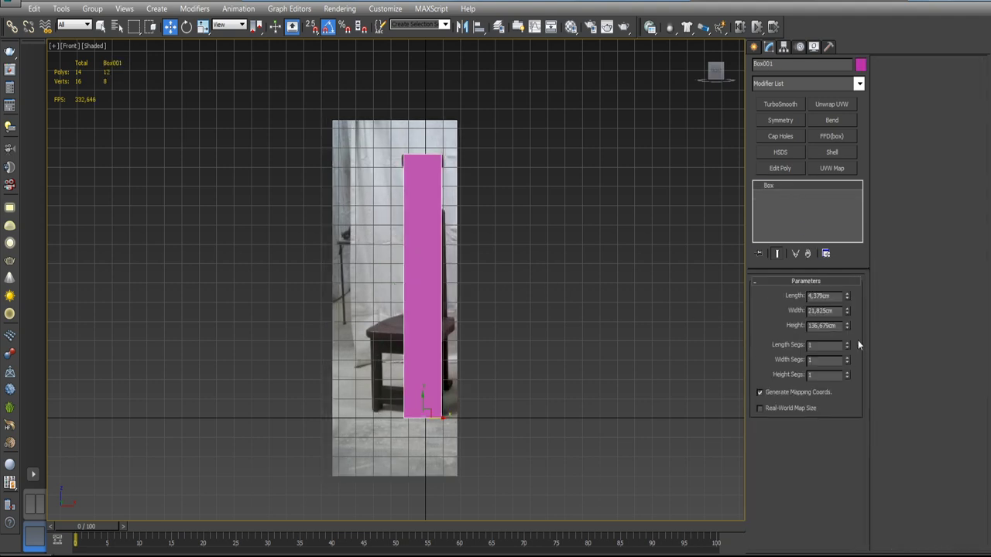
- Enter the box dimensions: width 22 cm, length 4 cm and height 137 cm
double_click(820, 311)
type("22")
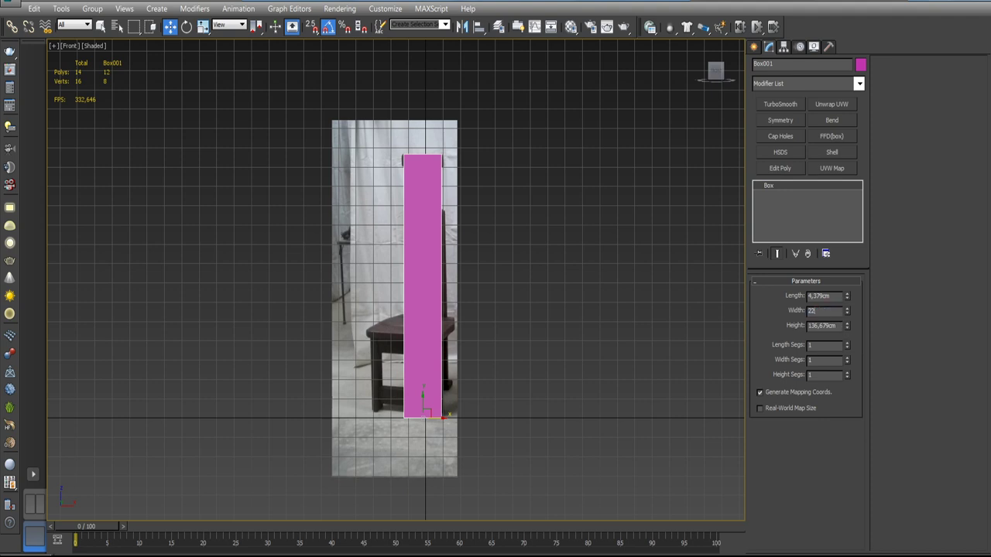
key("Return")
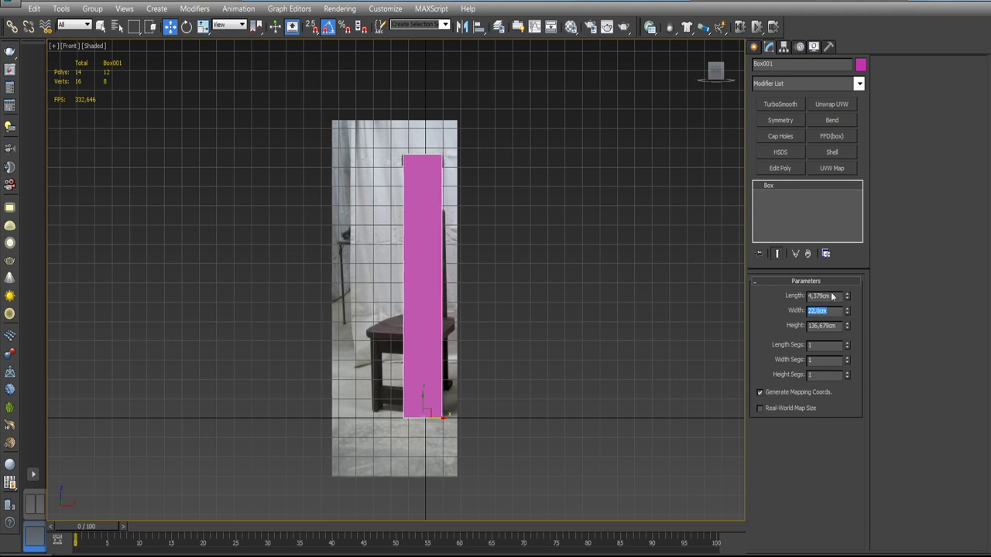
double_click(829, 296)
type("4")
key("Return")
left_click_drag(846, 325, 849, 325)
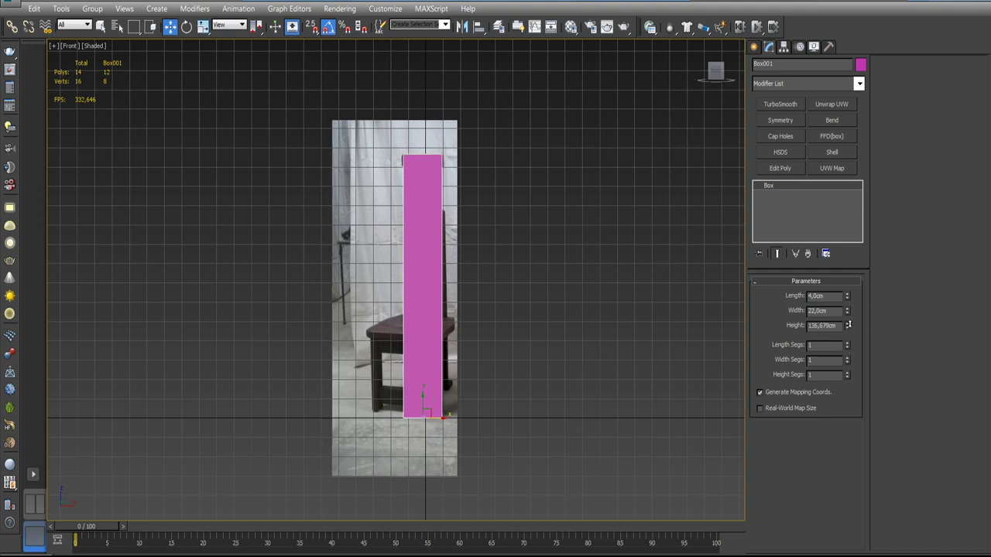
double_click(833, 329)
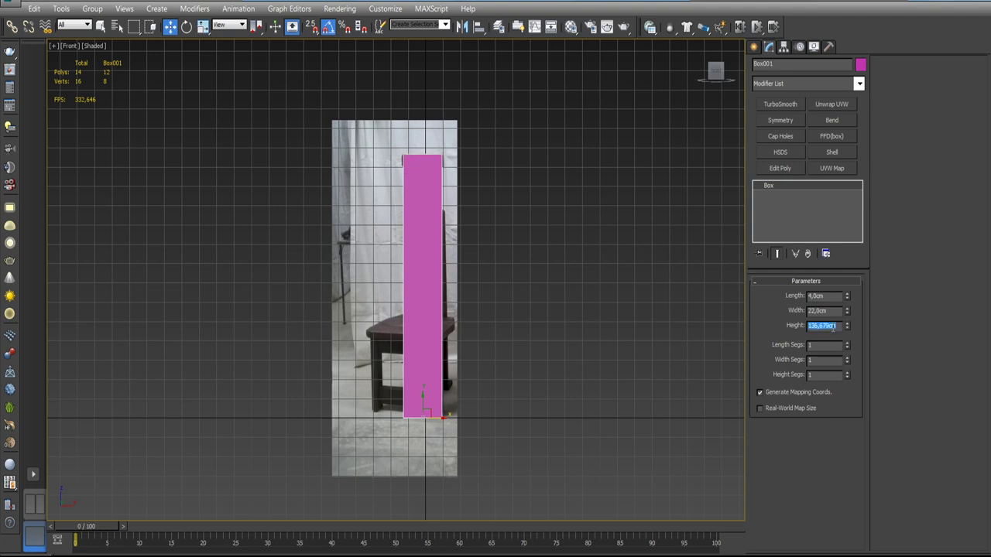
type("137")
key("Return")
middle_click_drag(607, 339, 625, 328)
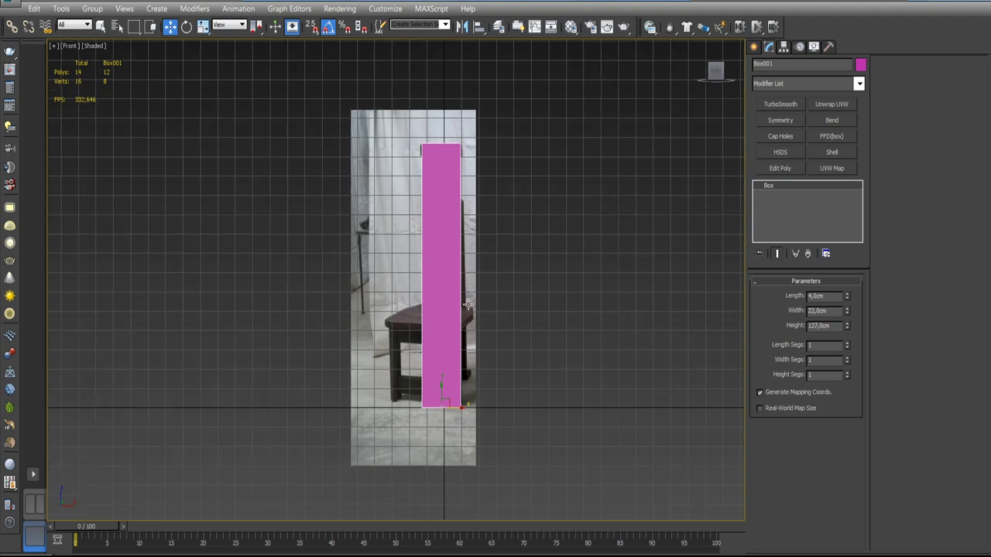
- In top view, move the box back along the depth axis and centre it
scroll(445, 300, "down", 2)
key("t")
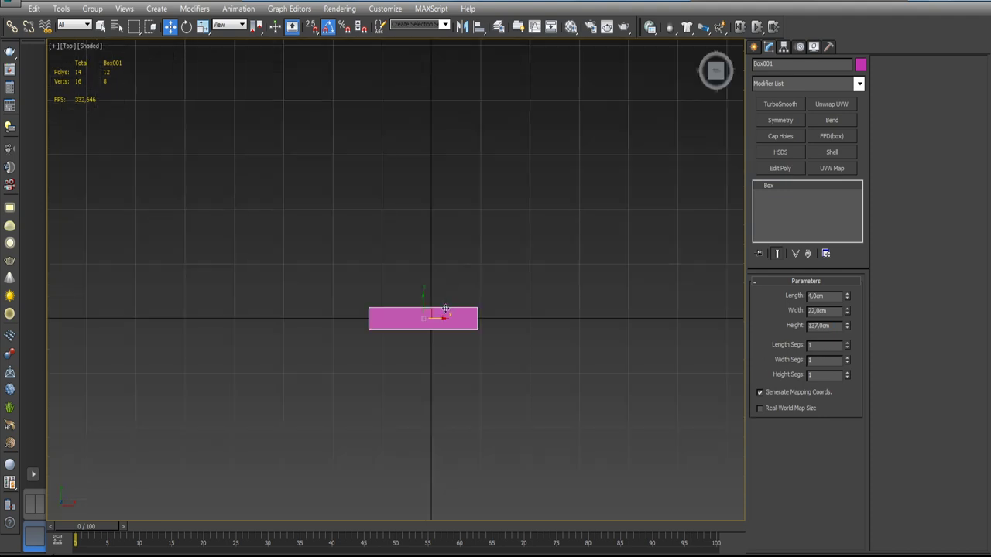
left_click_drag(425, 304, 428, 150)
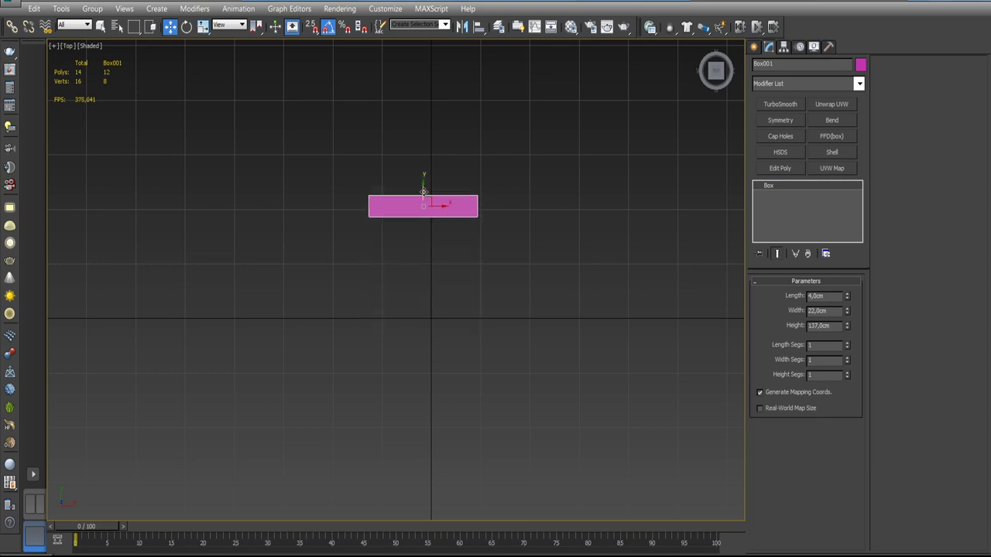
scroll(433, 301, "down", 3)
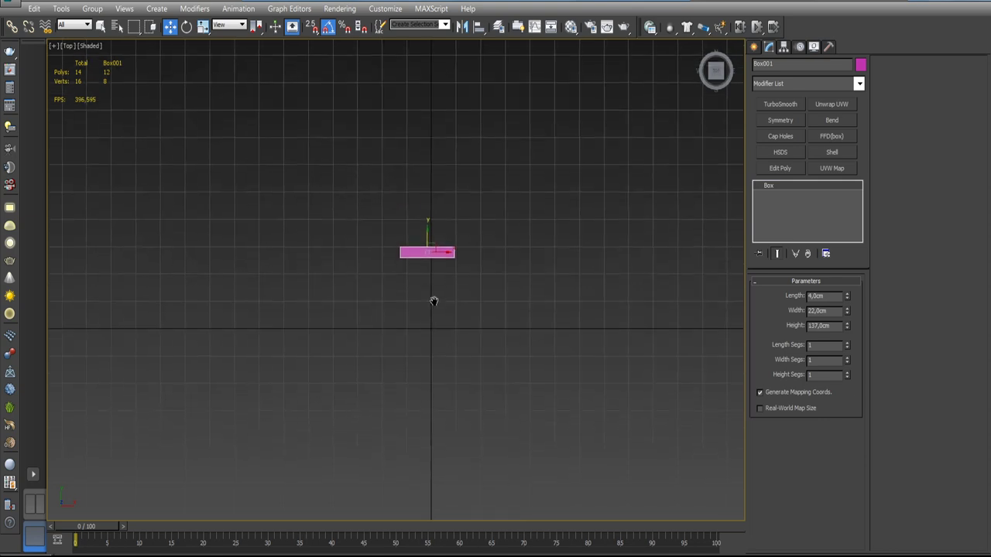
scroll(432, 279, "up", 3)
left_click_drag(424, 235, 432, 234)
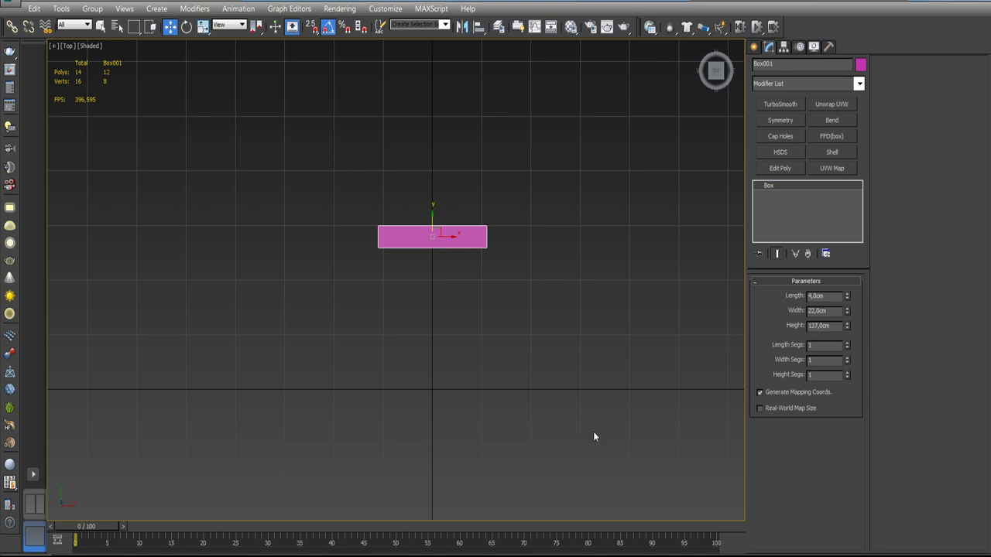
middle_click_drag(554, 371, 573, 444)
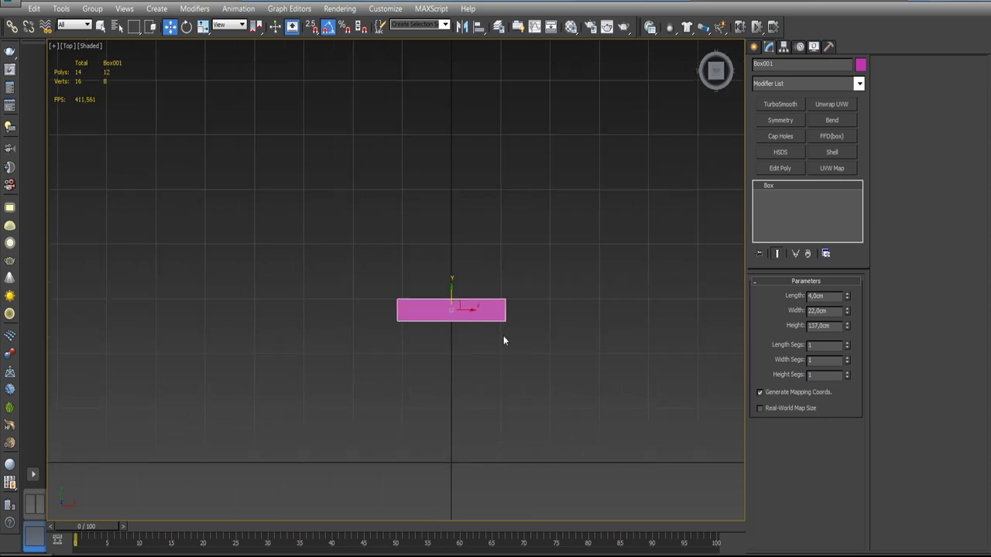
key("f")
middle_click_drag(504, 336, 515, 314)
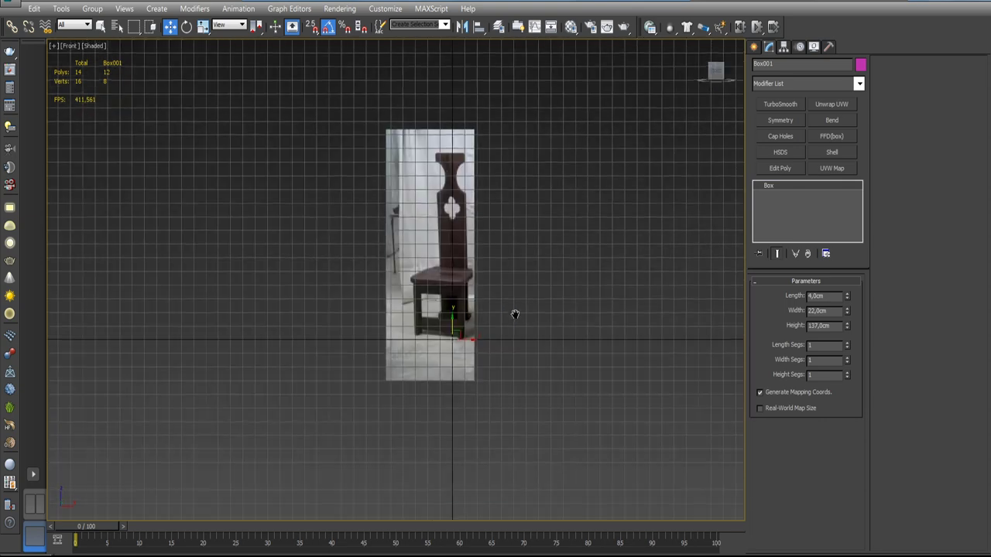
scroll(453, 327, "up", 5)
- Move the photo plane behind the back board, pull the board back against it, and make it see-through
left_click(382, 309)
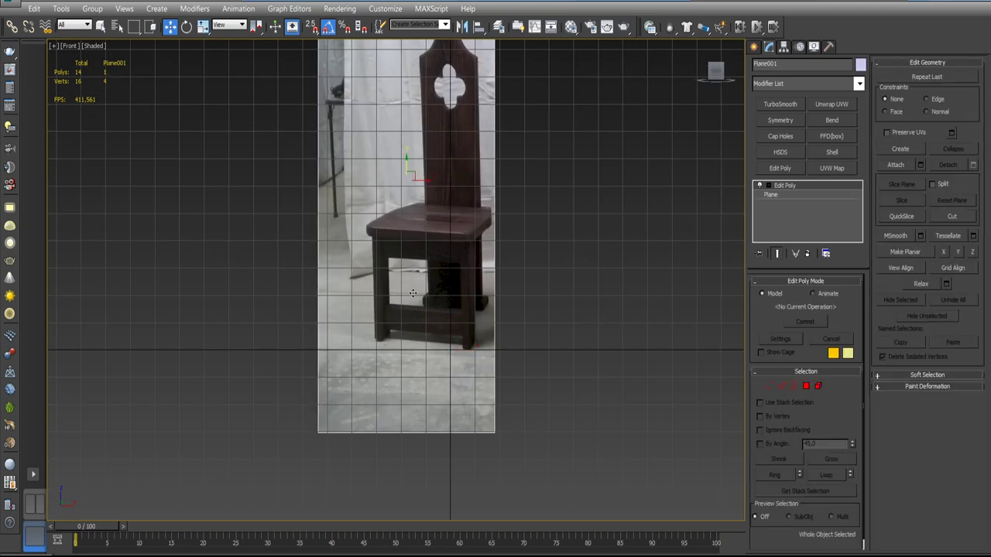
key("t")
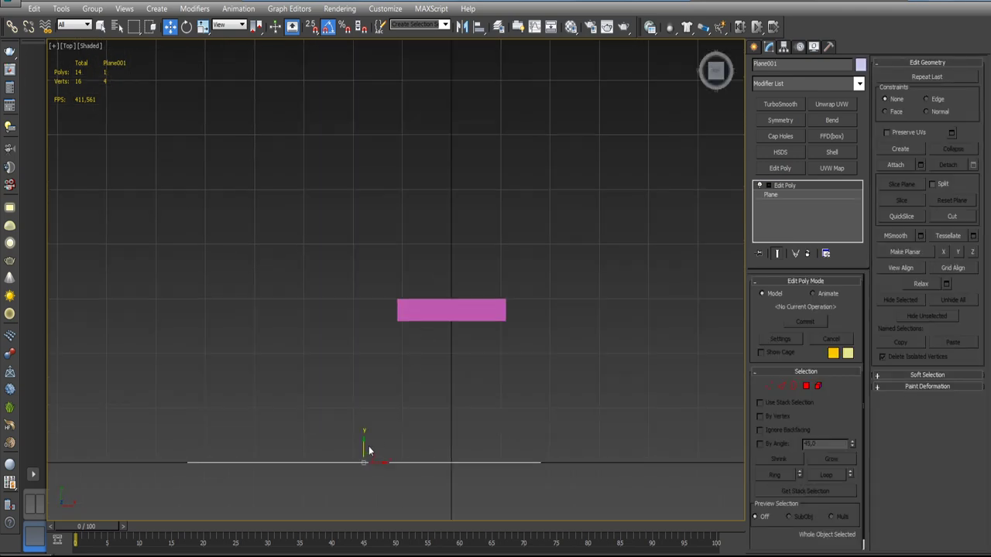
left_click_drag(370, 451, 369, 192)
scroll(480, 364, "down", 2)
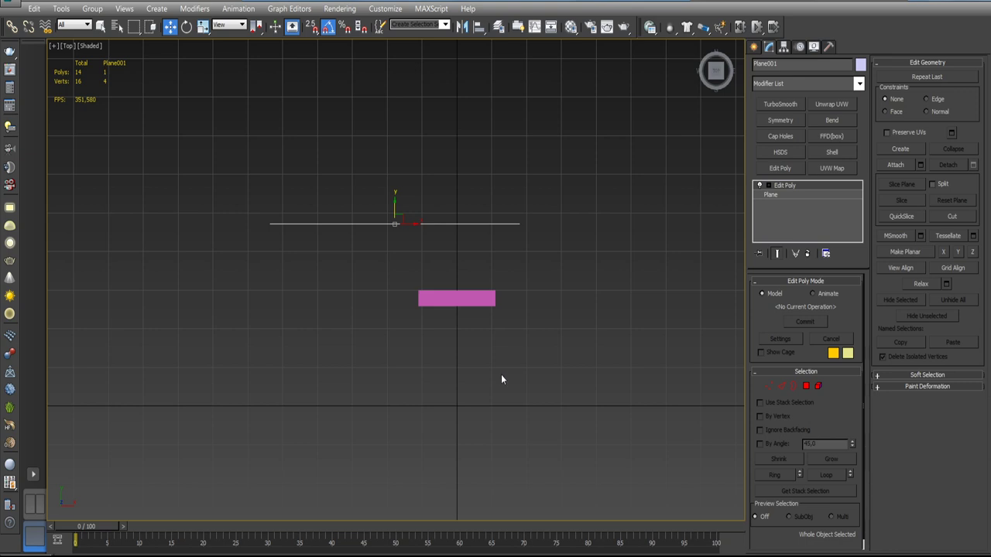
left_click(483, 300)
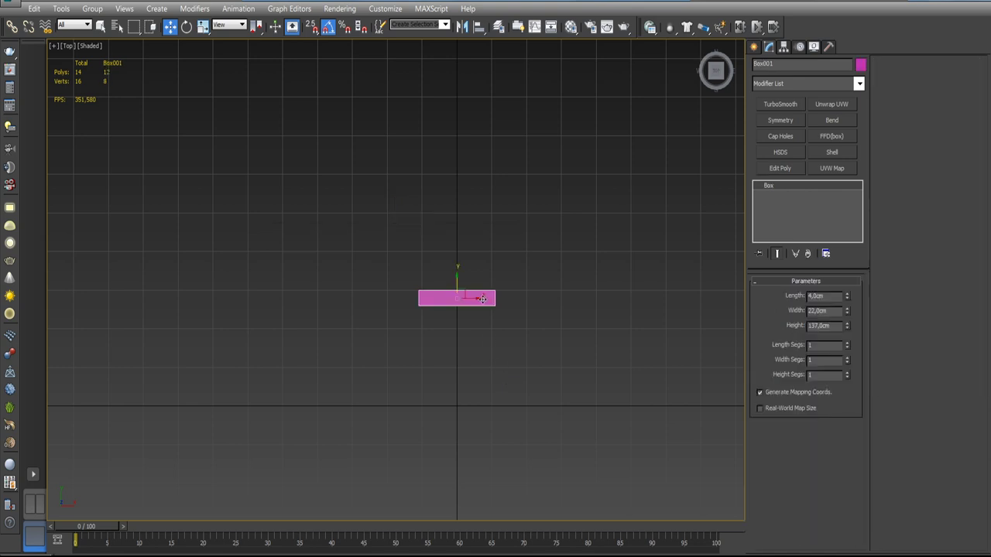
left_click_drag(456, 279, 457, 233)
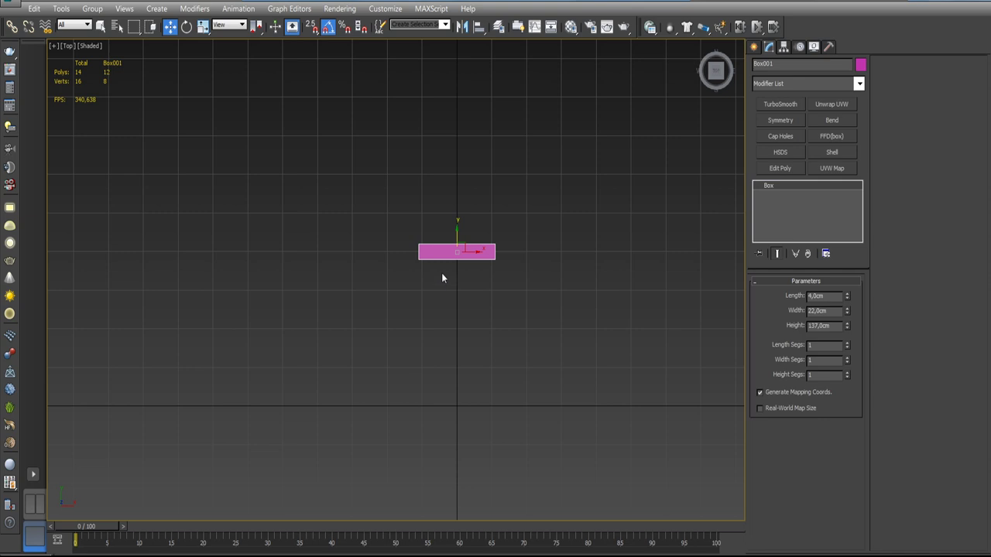
left_click_drag(456, 232, 454, 231)
mouse_move(437, 306)
middle_mouse_down("alt")
mouse_move(435, 284)
mouse_move(449, 322)
middle_mouse_up("alt")
key("f")
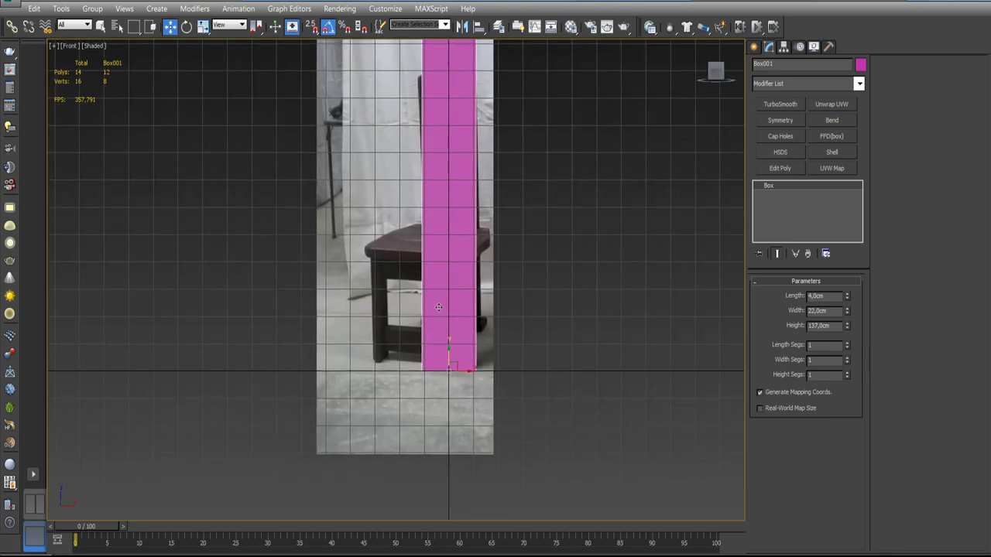
key("alt+x")
- Hide the viewport grid and frame the chair-back area
left_click(391, 298)
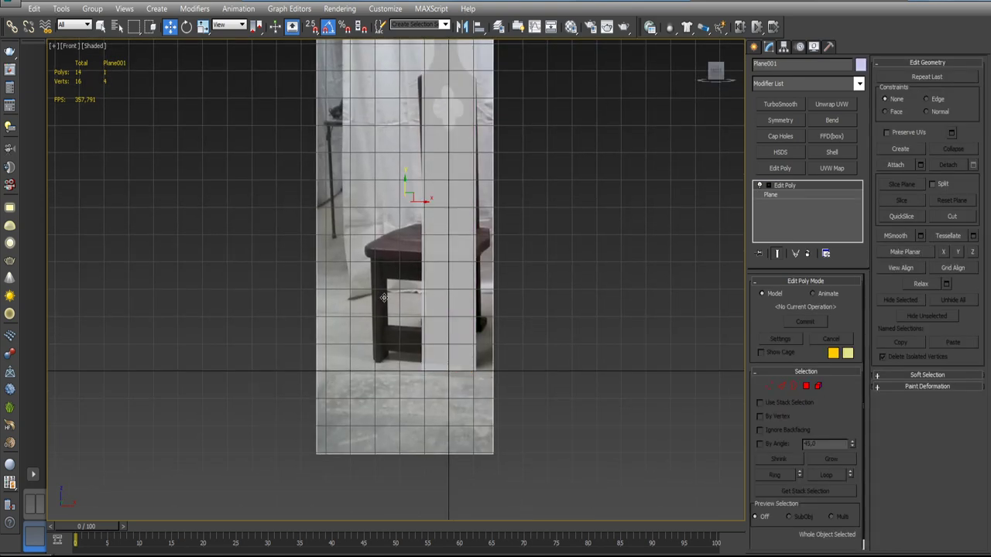
key("g")
scroll(403, 306, "down", 3)
scroll(424, 314, "up", 6)
scroll(424, 314, "down", 5)
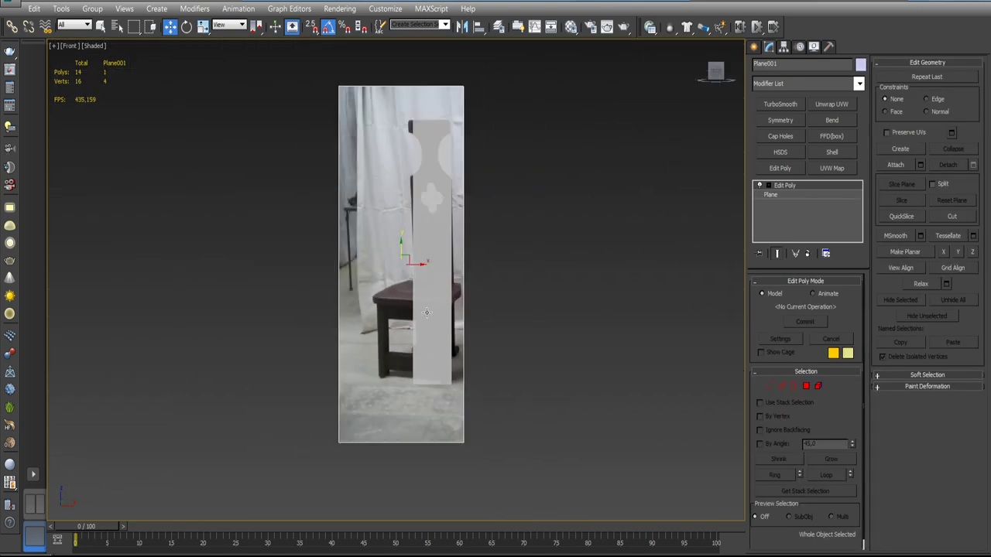
middle_click_drag(425, 313, 430, 340)
scroll(427, 333, "up", 2)
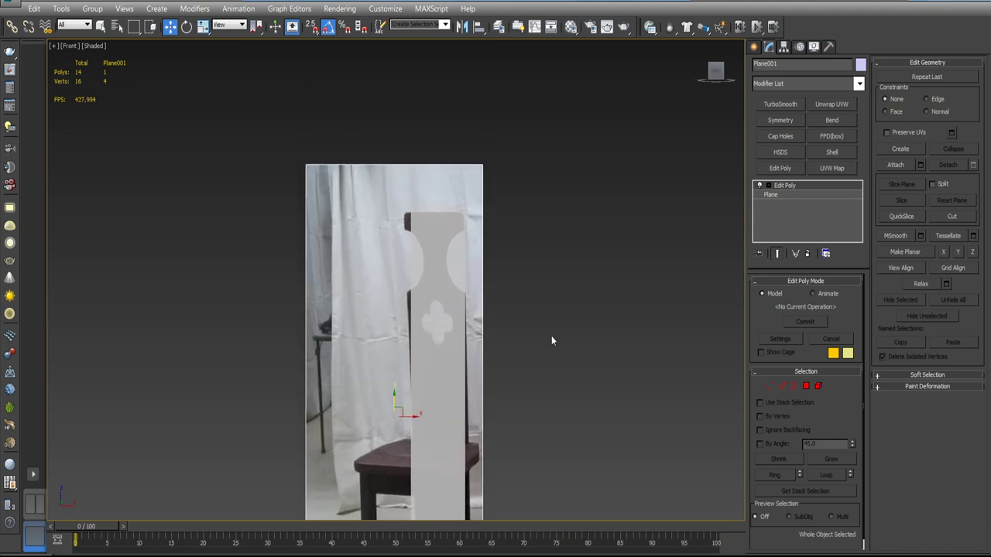
- Select the back board and apply an Edit Poly modifier to it
left_click(782, 386)
left_click(482, 294)
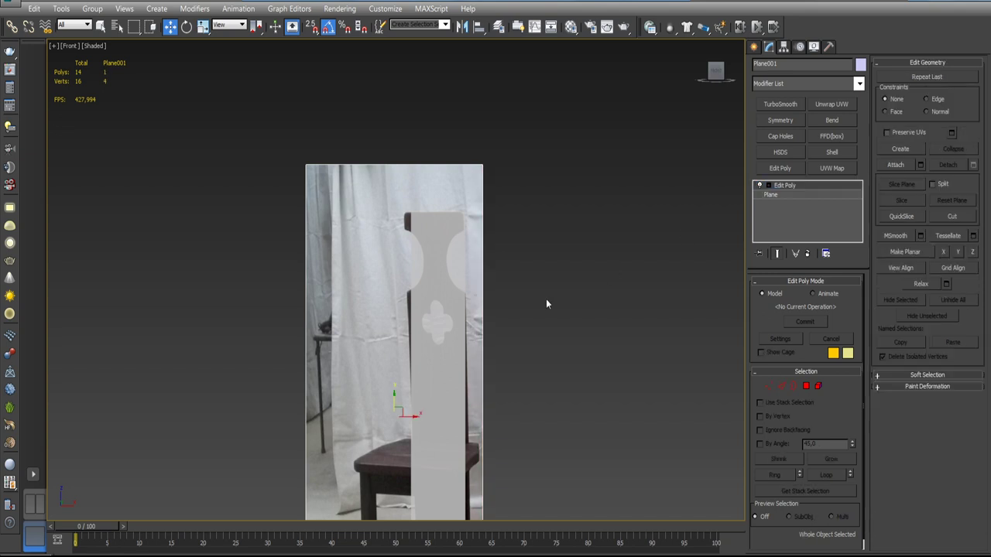
left_click(457, 339)
left_click(780, 168)
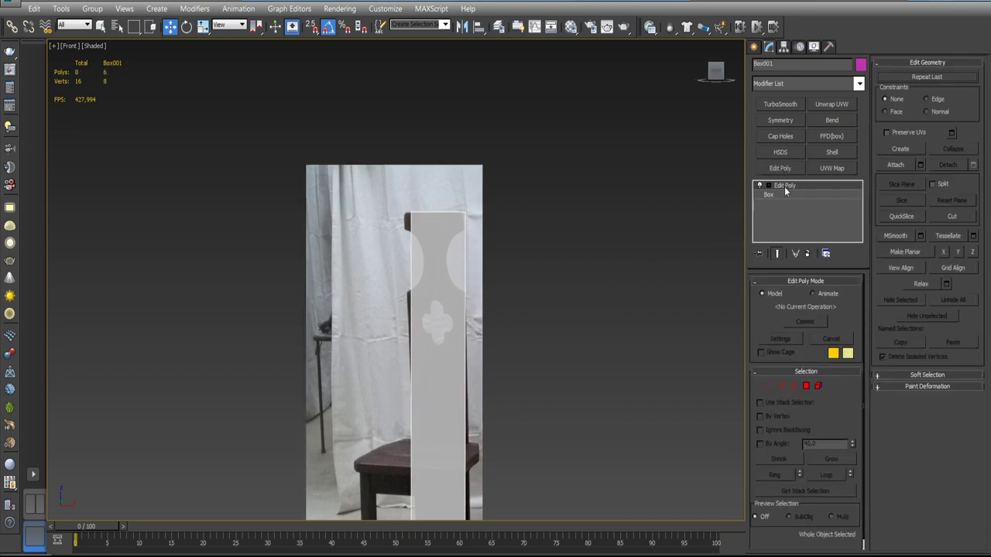
- Connect the board's four vertical edges with one loop slid near the bottom (-93)
left_click(781, 385)
left_click_drag(340, 282, 632, 285)
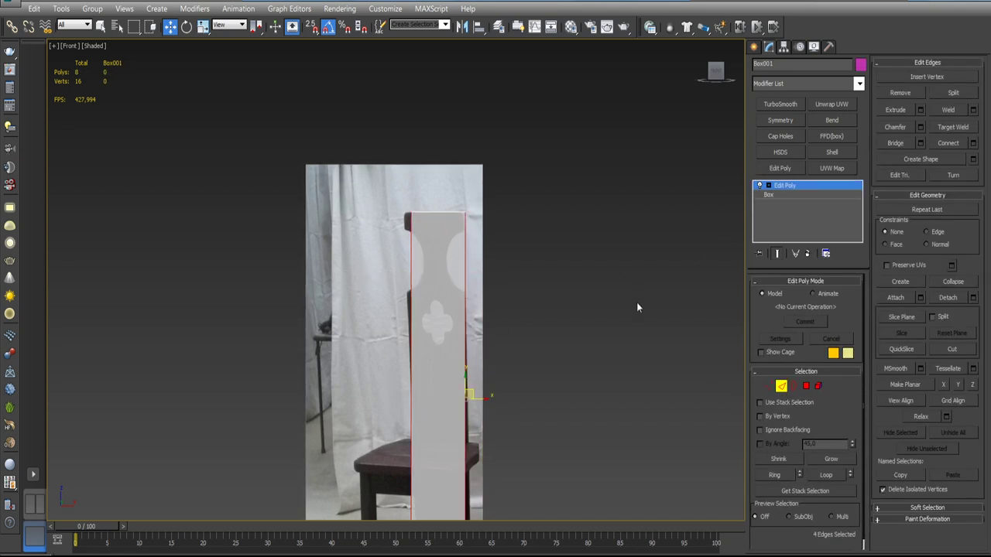
middle_click_drag(577, 348, 586, 275)
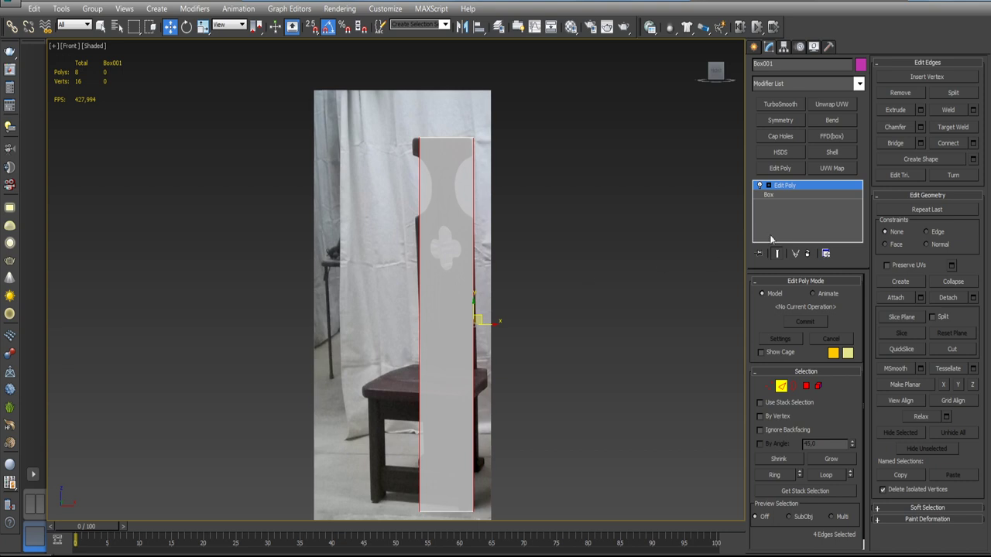
left_click(973, 143)
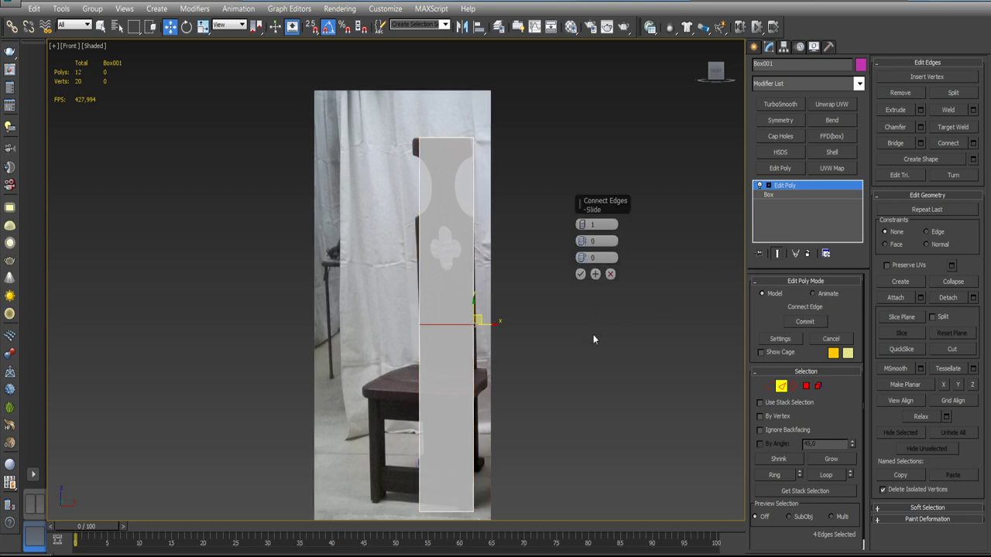
scroll(585, 267, "down", 3)
scroll(558, 322, "up", 3)
scroll(557, 323, "up", 2)
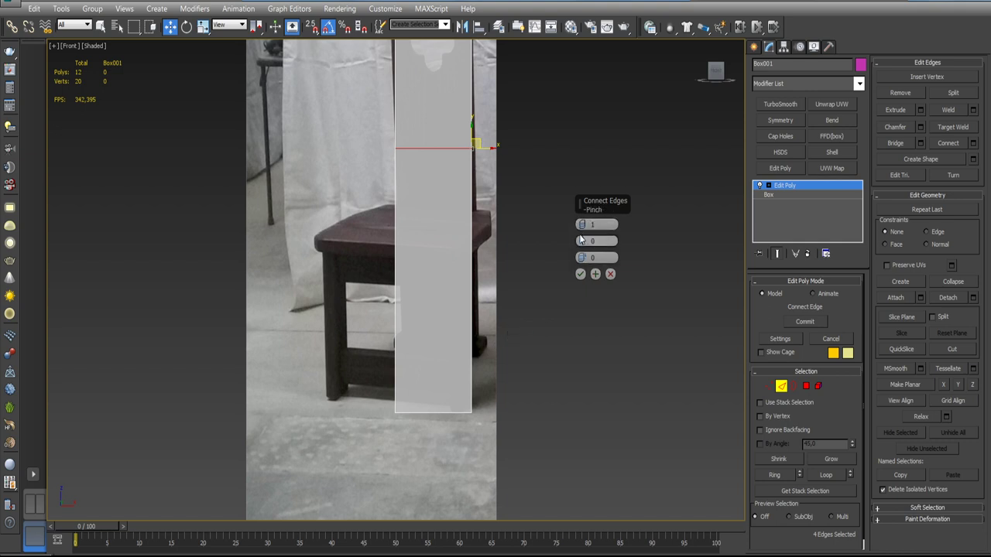
mouse_move(582, 258)
left_mouse_down()
mouse_move(603, 445)
mouse_move(615, 465)
left_mouse_up()
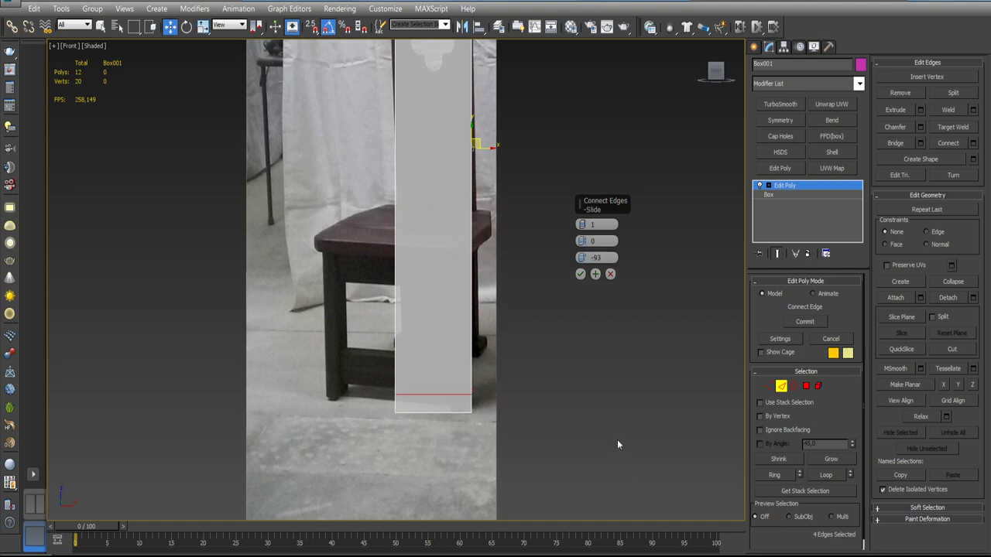
left_click(580, 274)
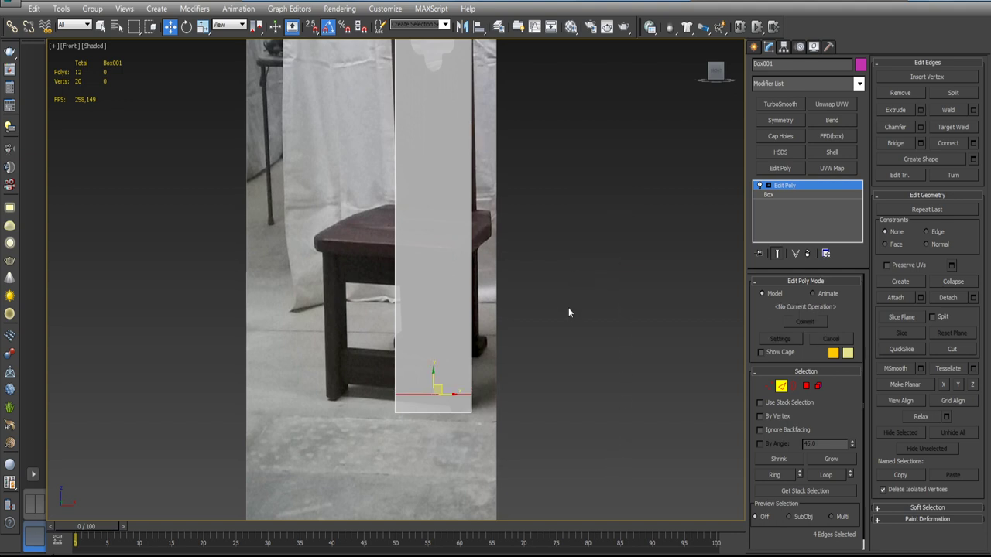
- Select the bottom band's face loop and turn off see-through on the board
left_click(806, 386)
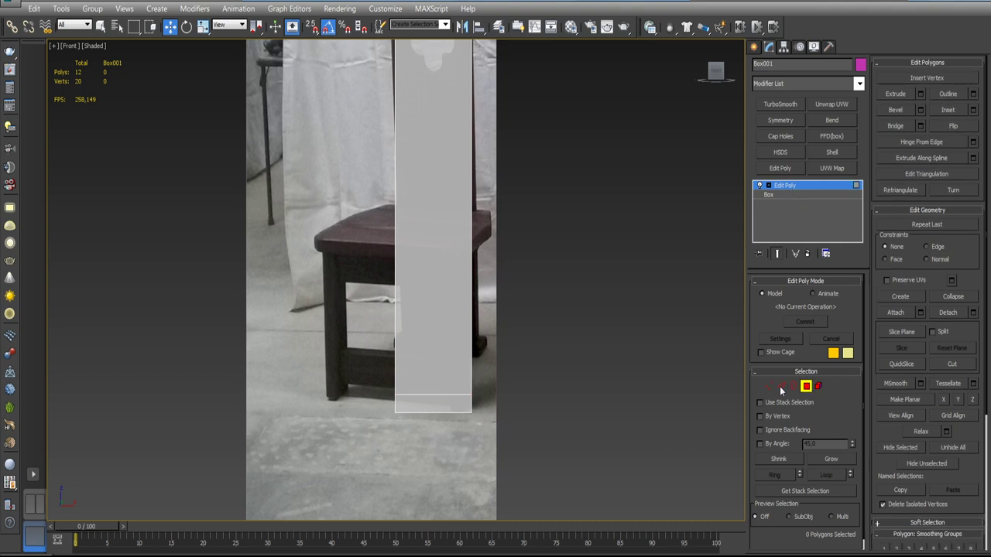
left_click(469, 402)
middle_click_drag(469, 402, 469, 406, "alt")
left_click(469, 407, "shift")
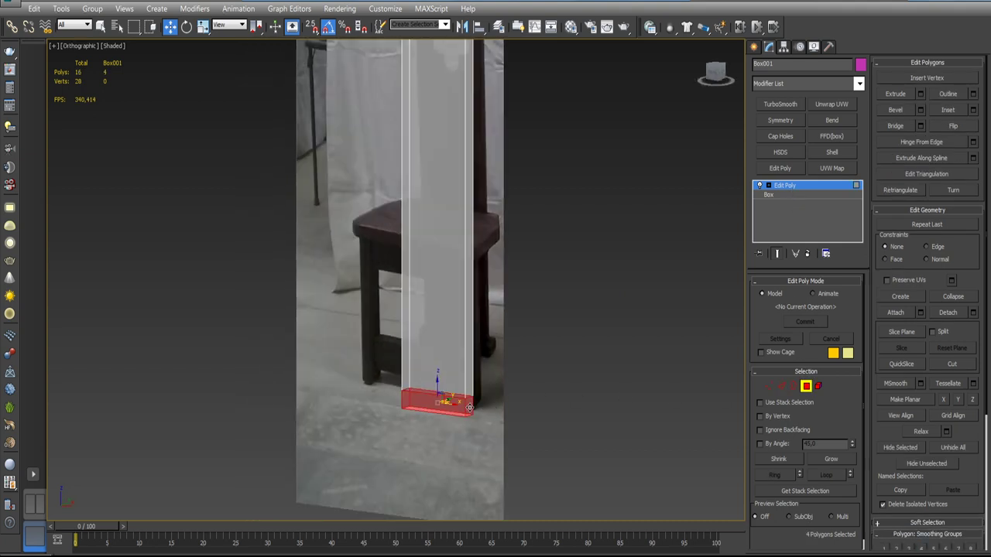
key("alt+x")
scroll(504, 398, "up", 2)
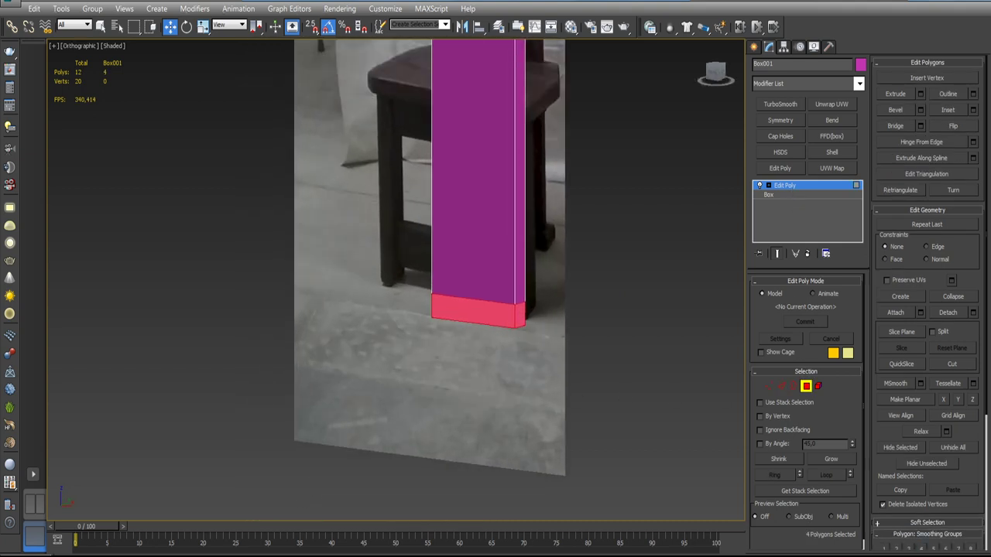
scroll(515, 302, "up", 3)
scroll(520, 284, "down", 3)
scroll(559, 314, "down", 1)
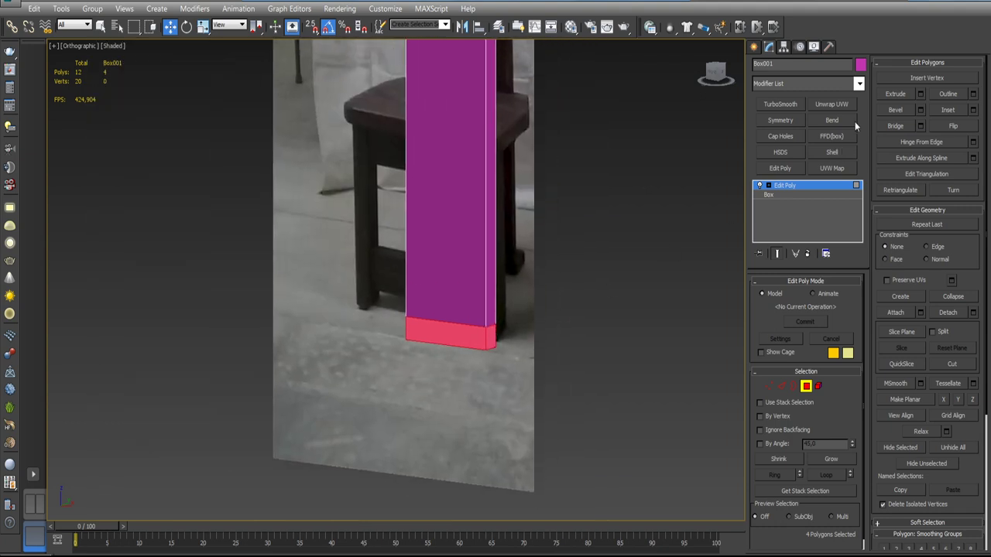
- Extrude the bottom faces By Polygon with a height of 3 cm
left_click(921, 94)
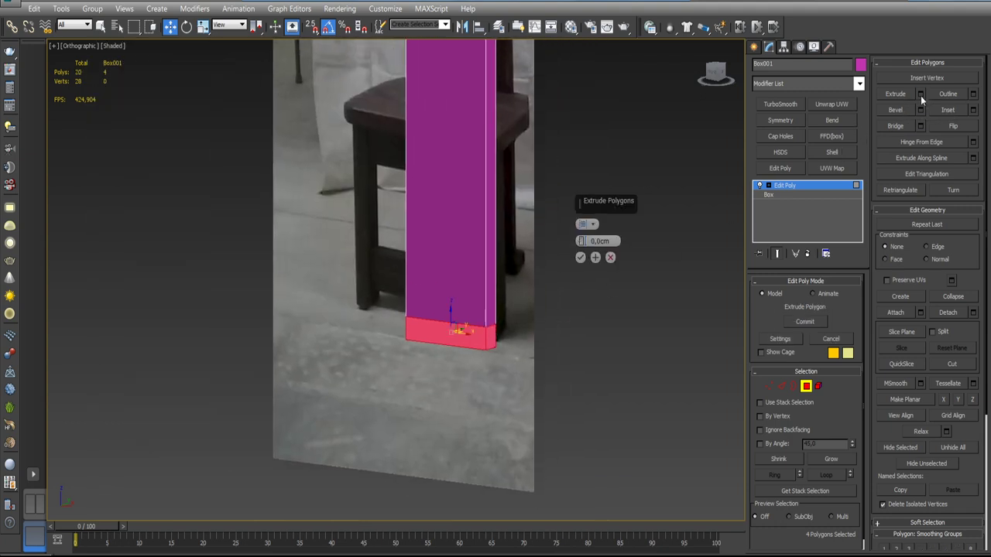
left_click(589, 224)
left_click(619, 245)
mouse_move(583, 241)
left_mouse_down()
mouse_move(582, 213)
mouse_move(582, 224)
left_mouse_up()
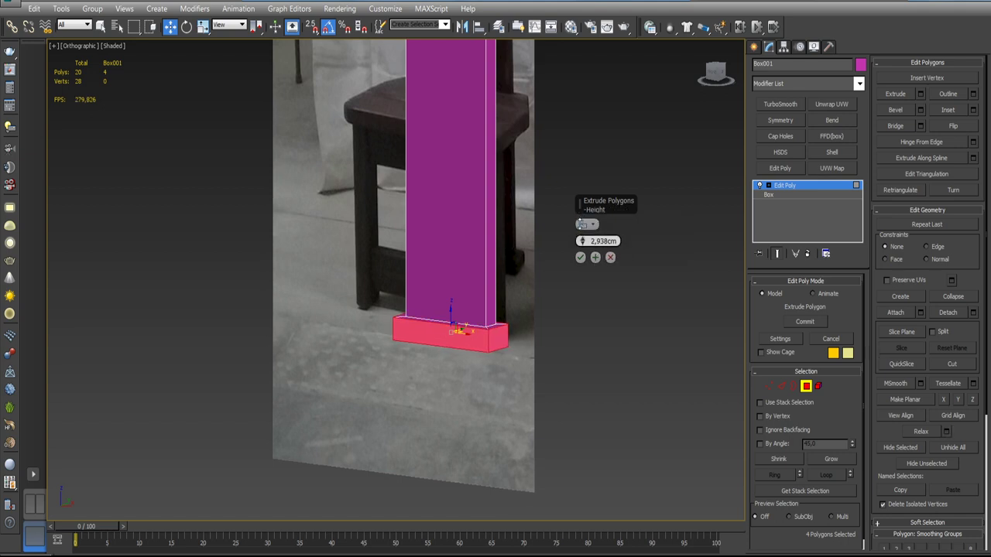
mouse_move(465, 248)
middle_mouse_down("alt")
mouse_move(491, 284)
mouse_move(478, 250)
mouse_move(482, 224)
mouse_move(471, 230)
mouse_move(488, 222)
mouse_move(483, 209)
mouse_move(480, 217)
middle_mouse_up("alt")
scroll(480, 217, "up", 5)
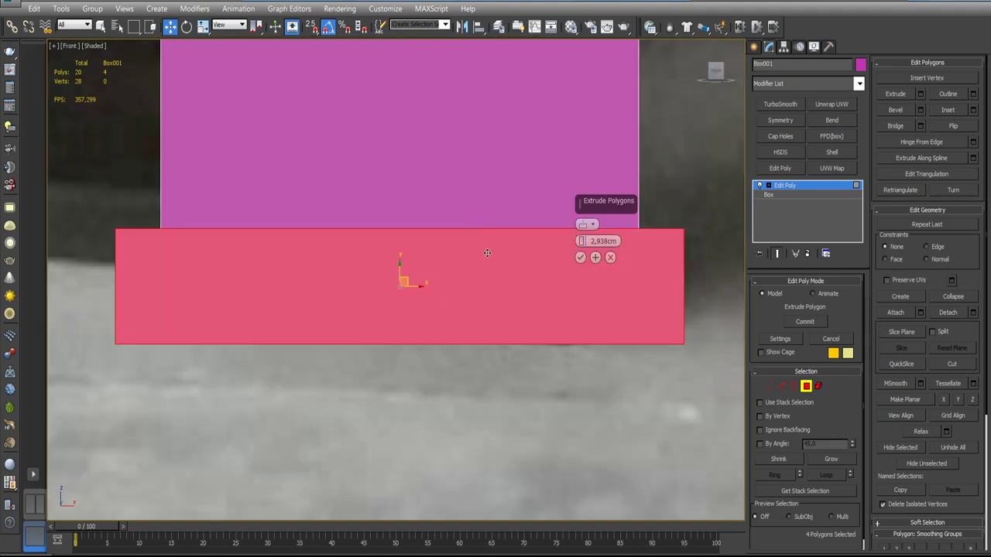
scroll(517, 220, "down", 3)
scroll(380, 229, "up", 2)
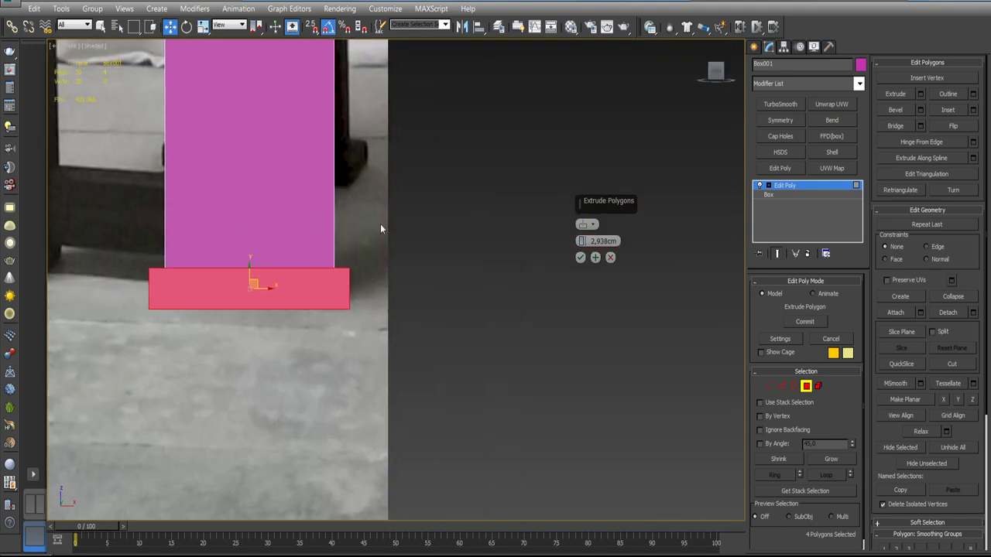
double_click(602, 241)
type("3")
key("Return")
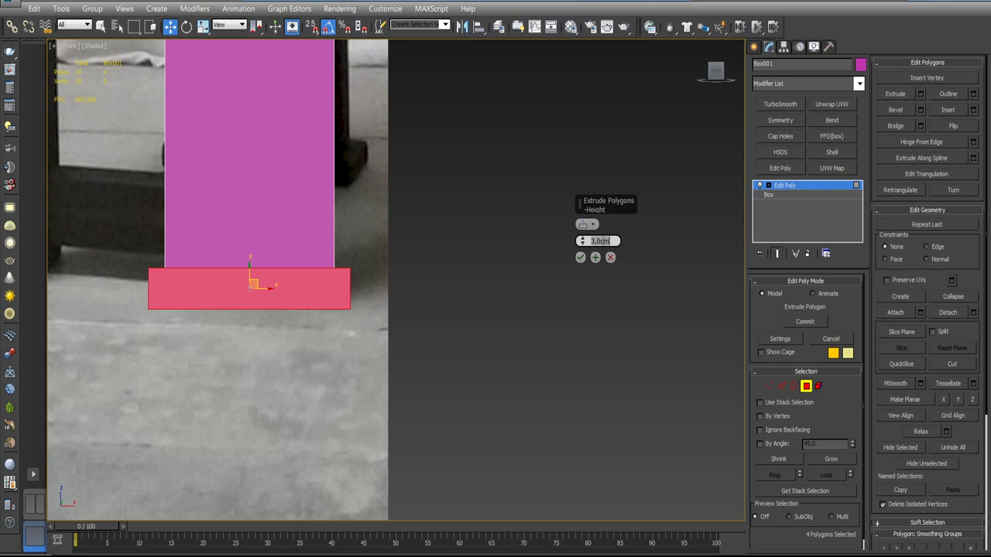
left_click(579, 257)
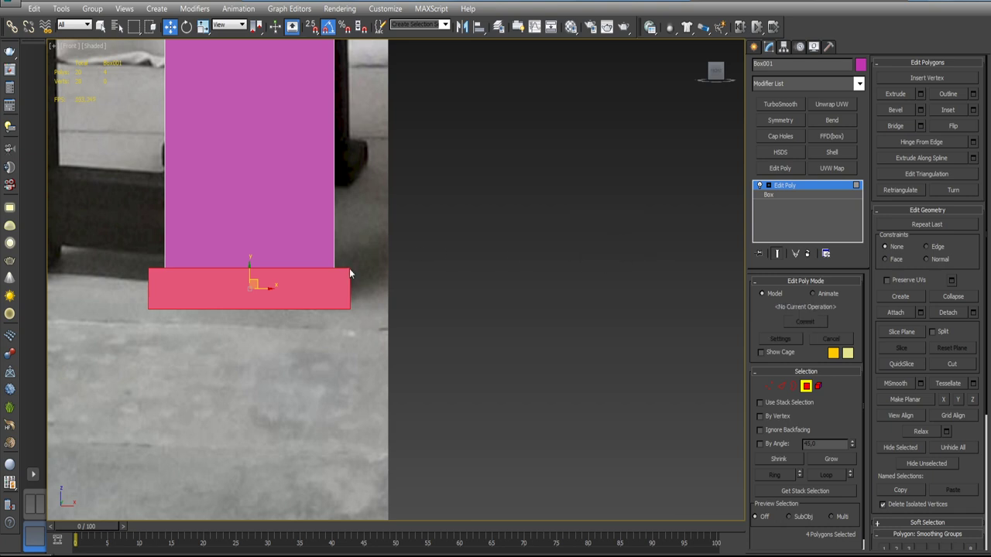
- Lower the eight vertices at the top of the base slightly
key("1")
left_click_drag(124, 240, 376, 287)
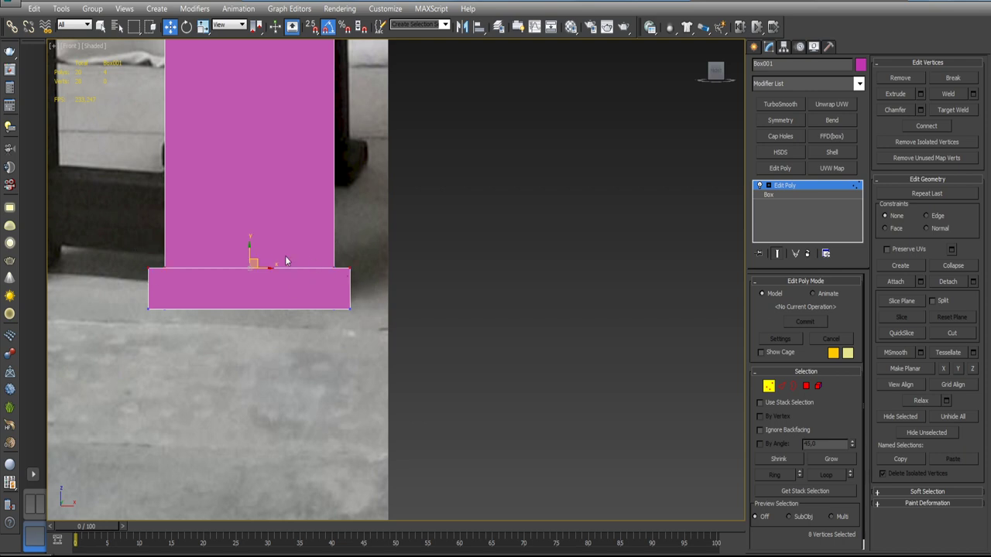
left_click_drag(250, 248, 251, 256)
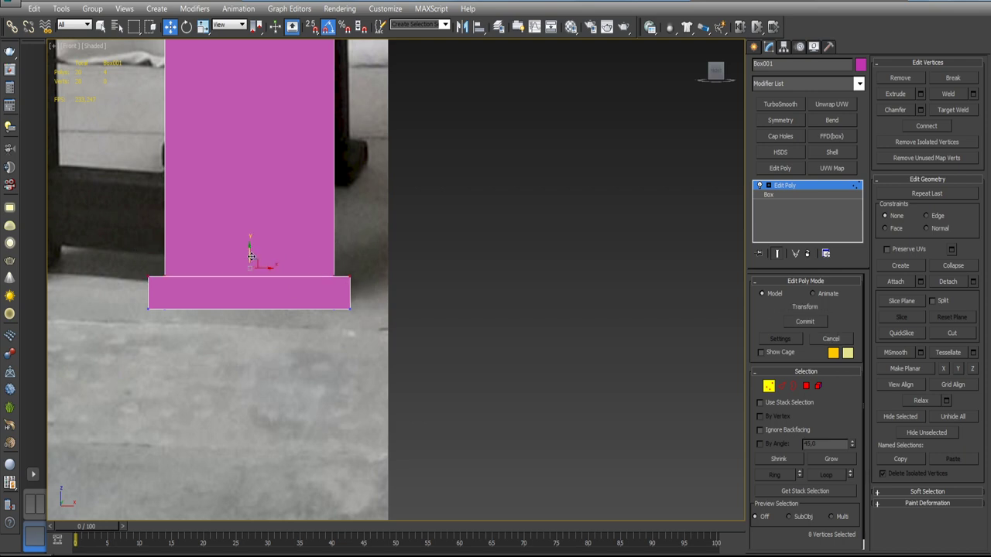
scroll(264, 240, "down", 5)
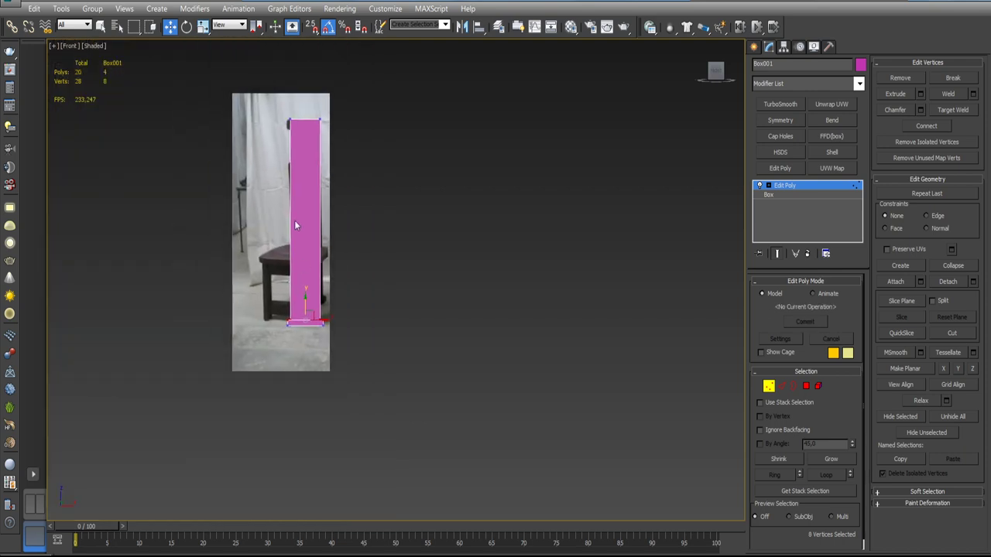
middle_click_drag(294, 220, 310, 233)
scroll(309, 234, "up", 4)
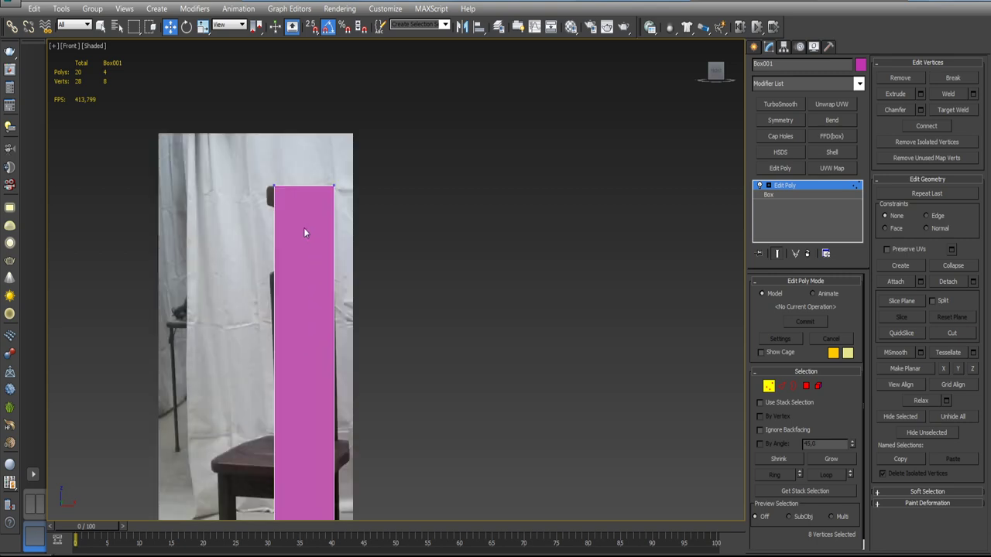
- Add a horizontal edge loop across the column with Connect, adjusting its slide
left_click(785, 386)
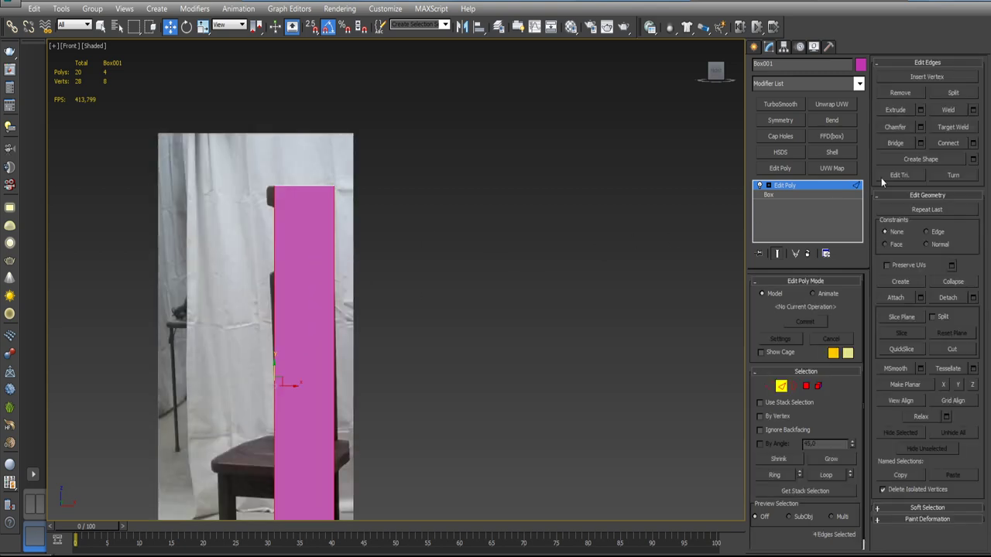
left_click(973, 142)
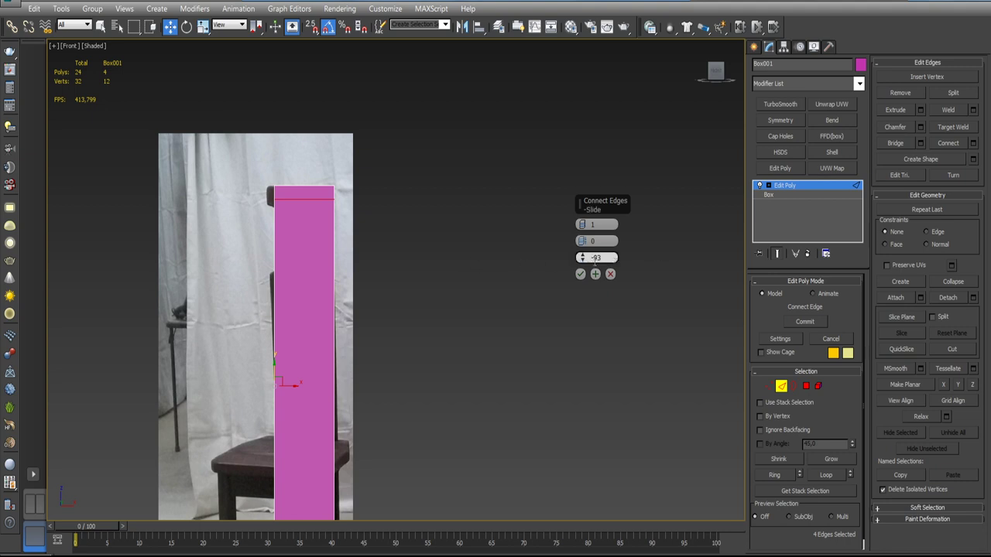
left_click_drag(582, 257, 578, 213)
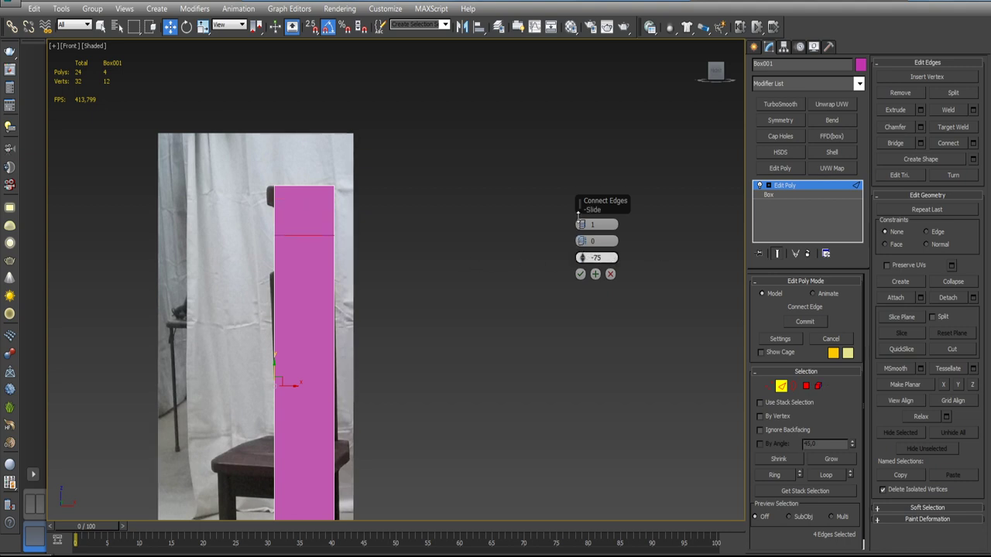
left_click(580, 274)
- Ring-select the column's top edge and connect it to add a vertical centre loop
middle_click_drag(474, 259, 479, 198)
scroll(390, 158, "down", 4)
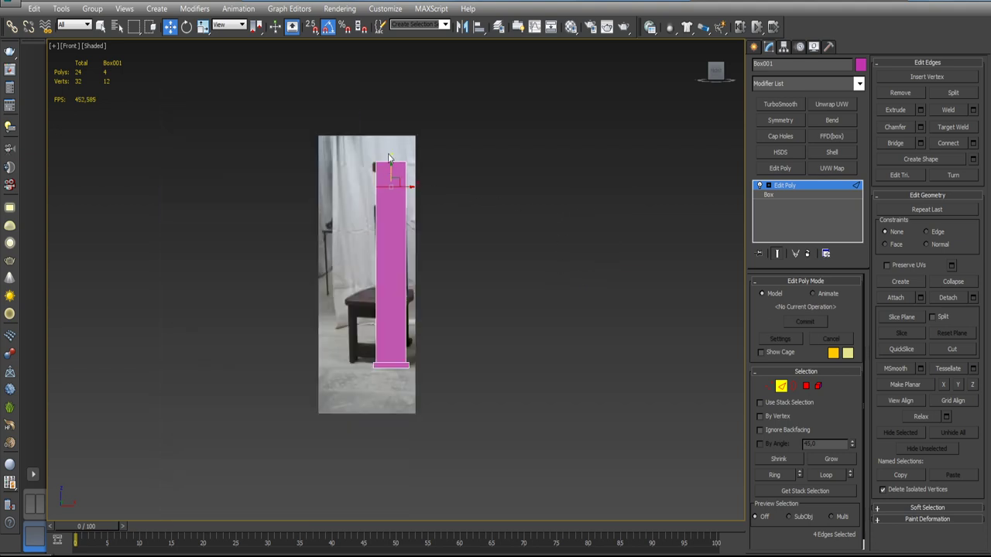
left_click(387, 160)
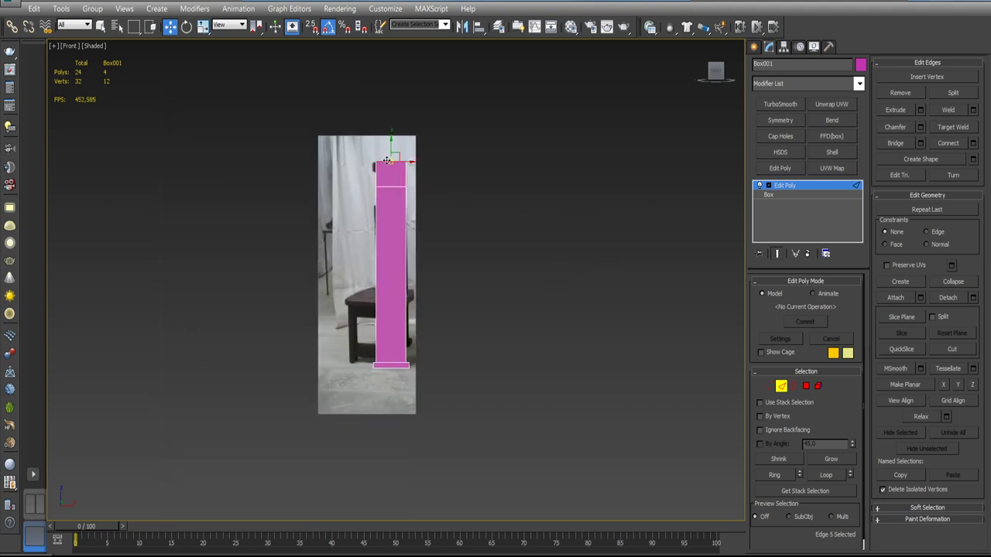
key("alt+r")
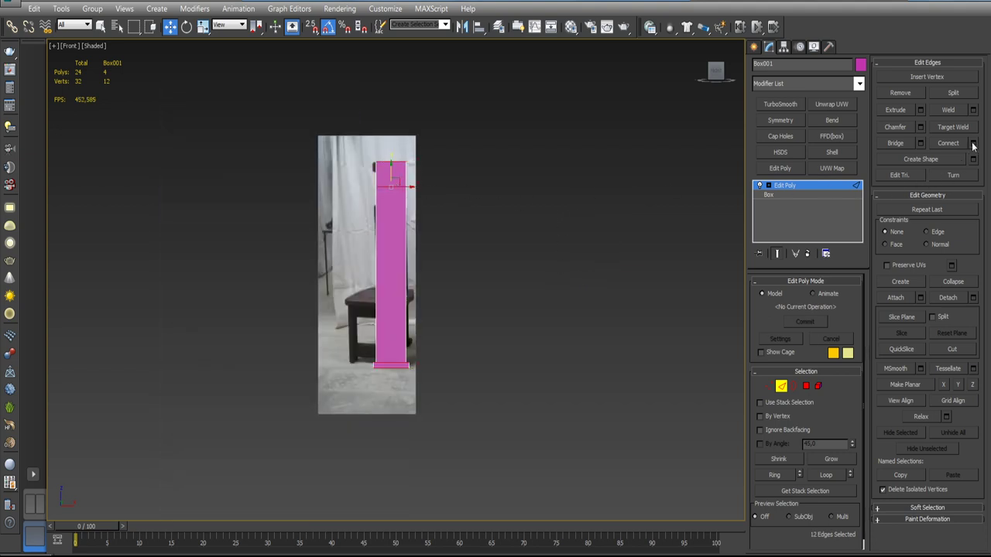
left_click(973, 143)
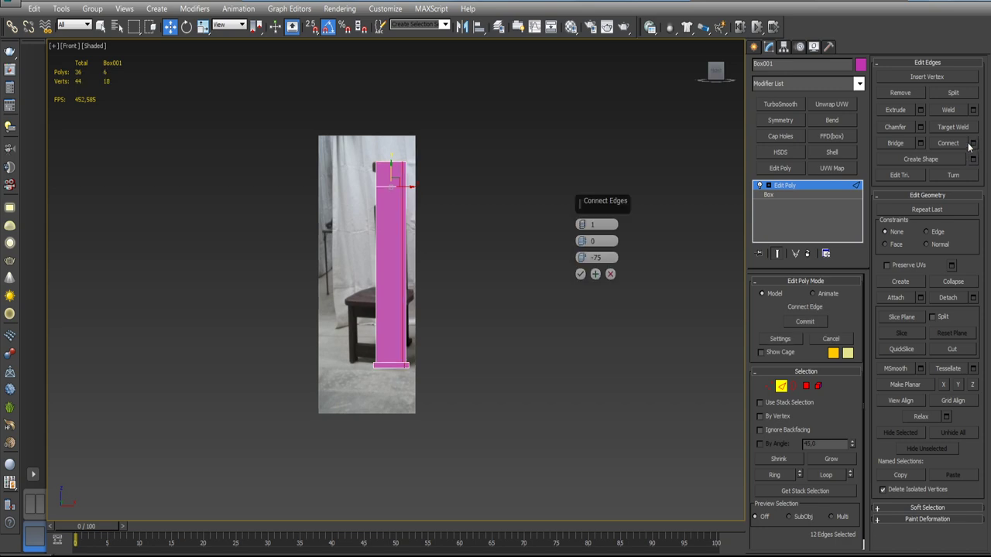
left_click(580, 274)
scroll(441, 255, "up", 3)
scroll(441, 255, "down", 2)
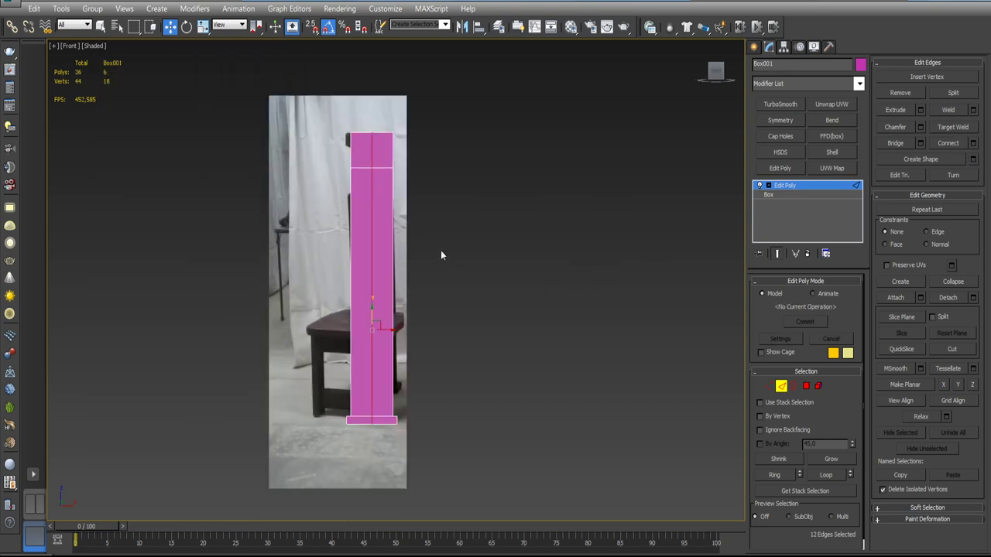
left_click(318, 268)
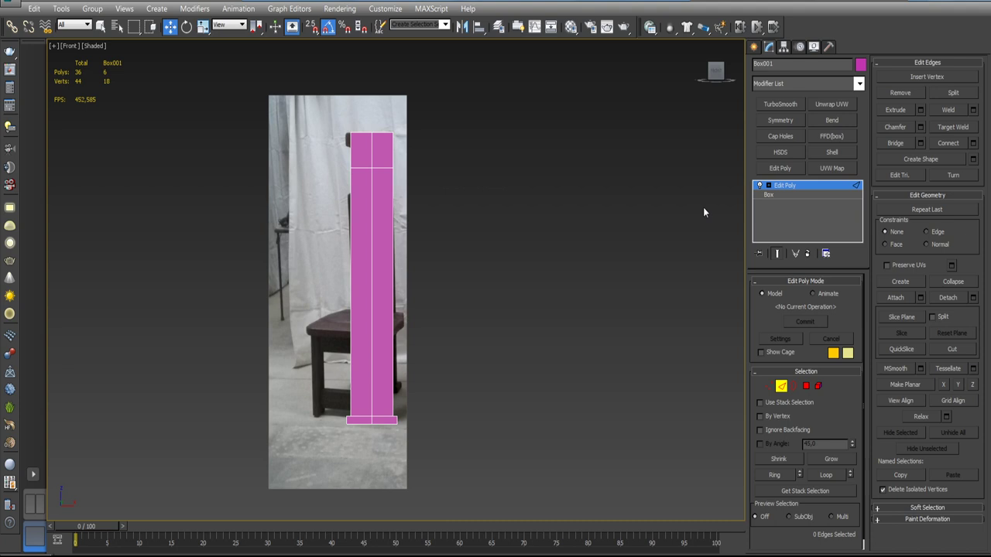
left_click(791, 192)
- Move the photo plane left of the column and turn on Edged Faces (F4) in Front view
left_click(334, 255)
left_click_drag(357, 288, 221, 286)
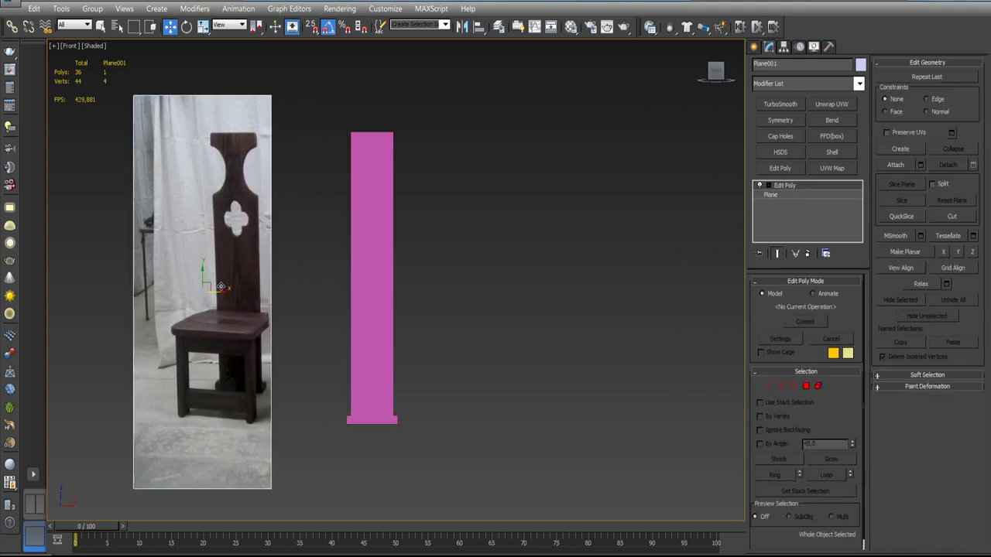
mouse_move(221, 286)
middle_mouse_down()
mouse_move(395, 217)
mouse_move(540, 216)
middle_mouse_up()
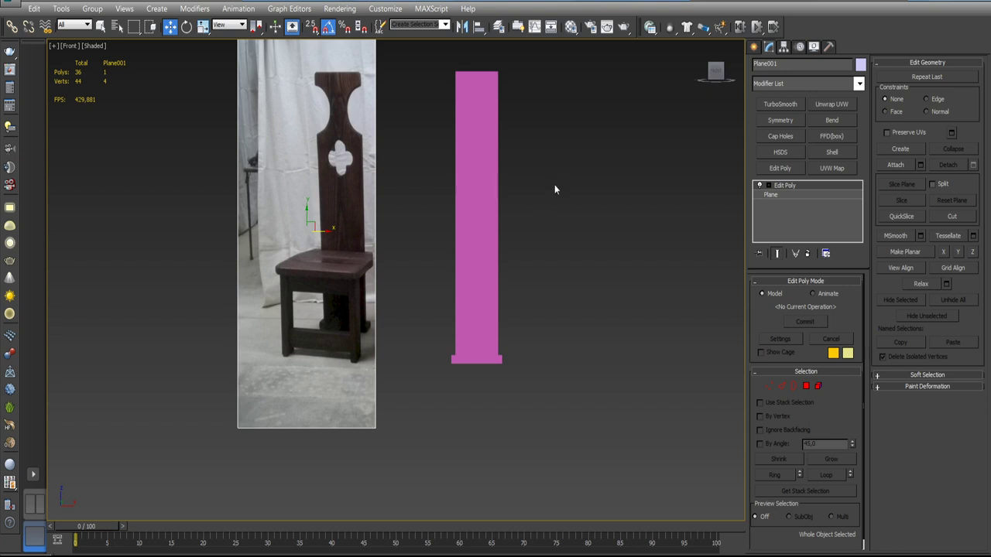
mouse_move(529, 226)
middle_mouse_down()
mouse_move(507, 241)
mouse_move(516, 274)
middle_mouse_up()
key("F4")
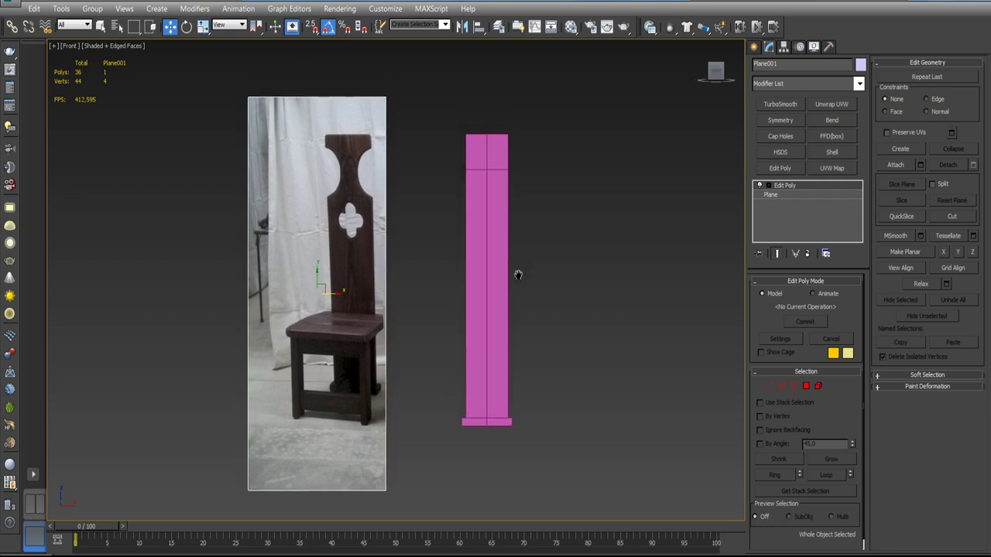
scroll(490, 233, "up", 2)
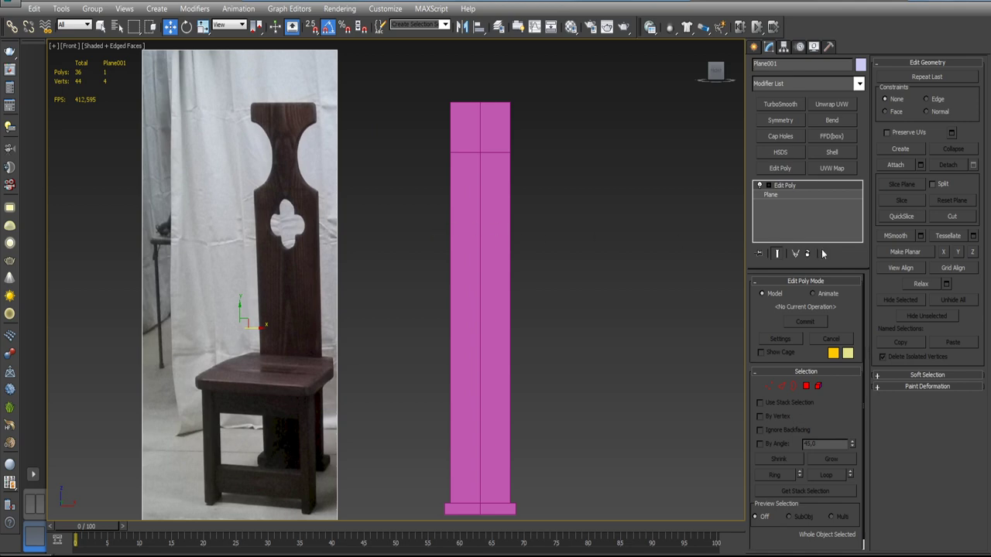
left_click(783, 386)
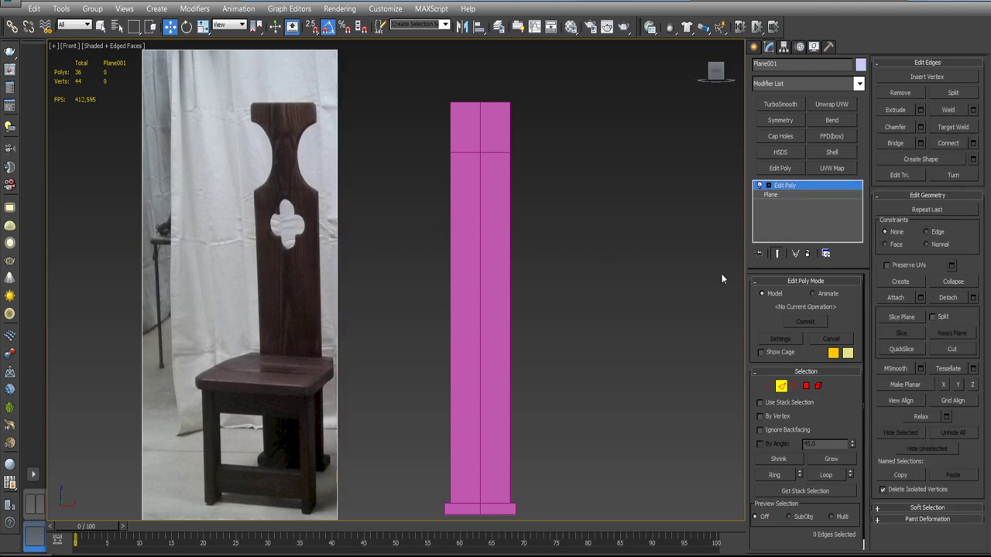
- Connect the column's six vertical edges with a new horizontal loop slid to 64
left_click(783, 386)
left_click(496, 302)
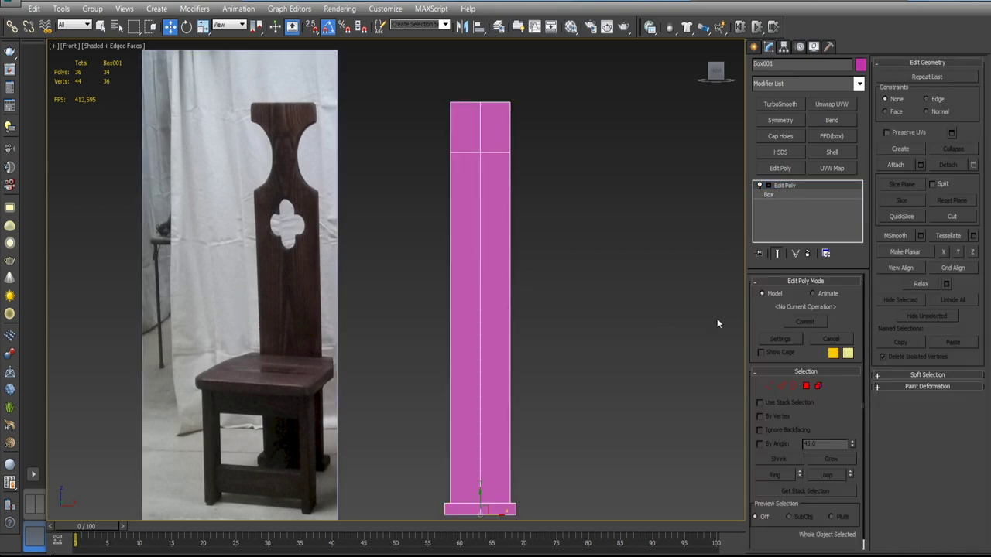
left_click(782, 385)
left_click_drag(412, 251, 599, 263)
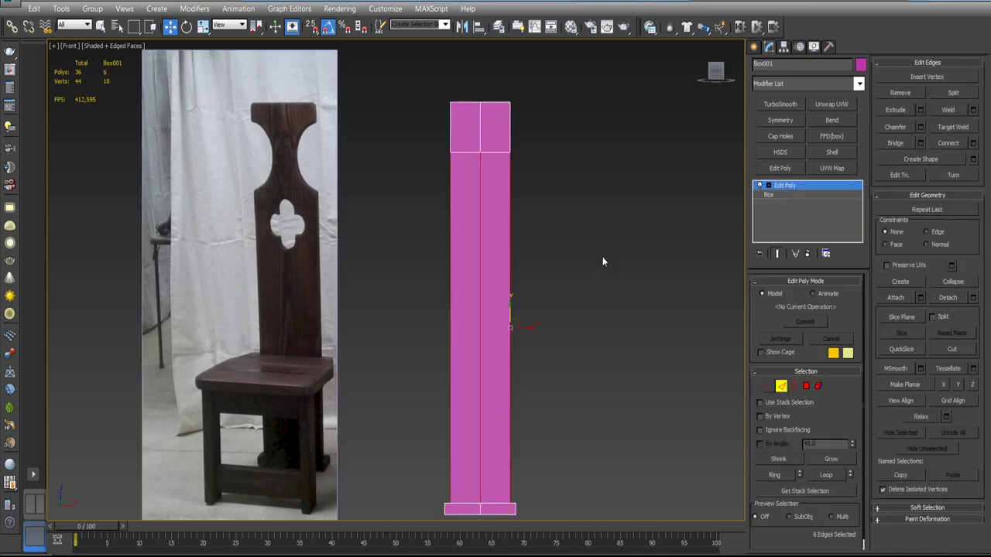
left_click(973, 143)
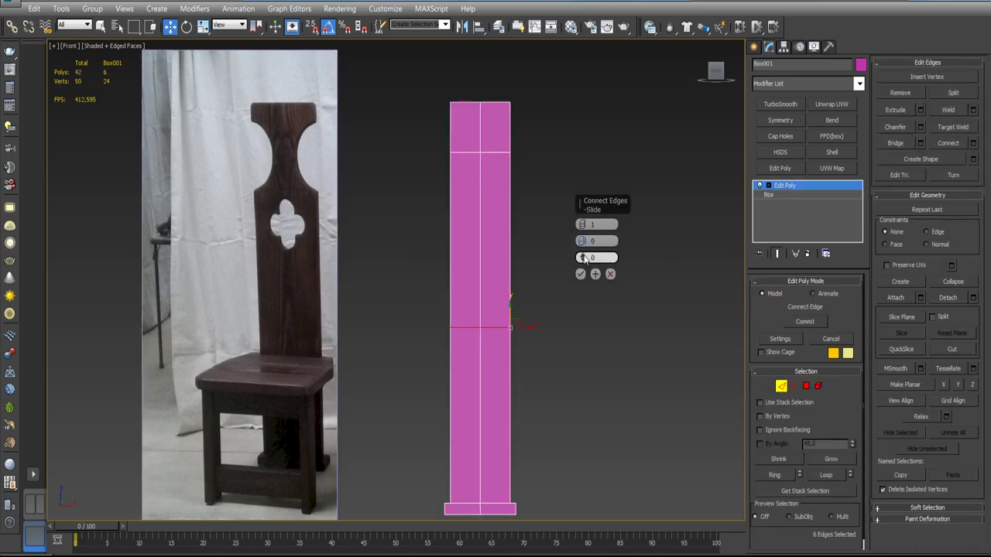
mouse_move(582, 258)
left_mouse_down()
mouse_move(587, 289)
mouse_move(580, 107)
left_mouse_up()
left_click(580, 275)
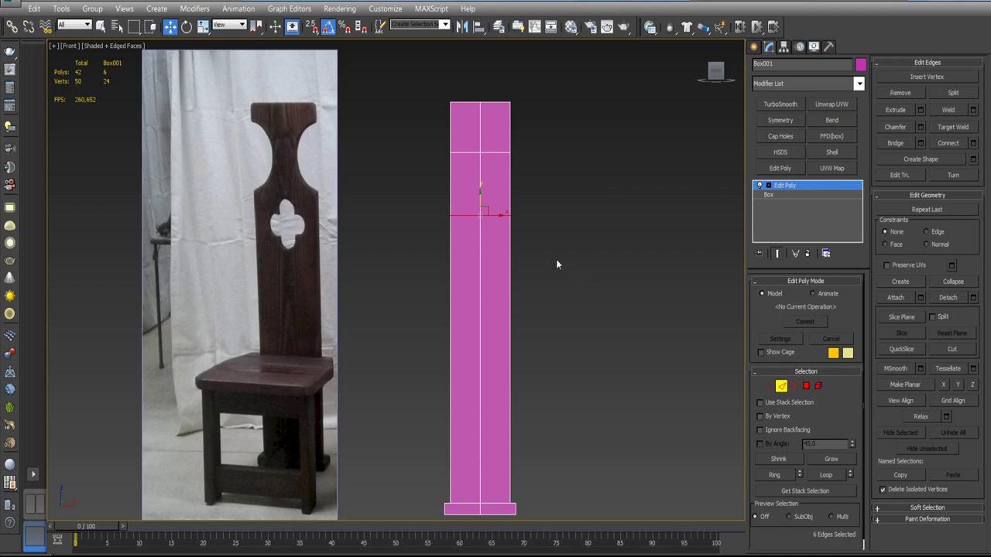
mouse_move(581, 243)
middle_mouse_down("alt")
mouse_move(545, 248)
mouse_move(511, 285)
middle_mouse_up("alt")
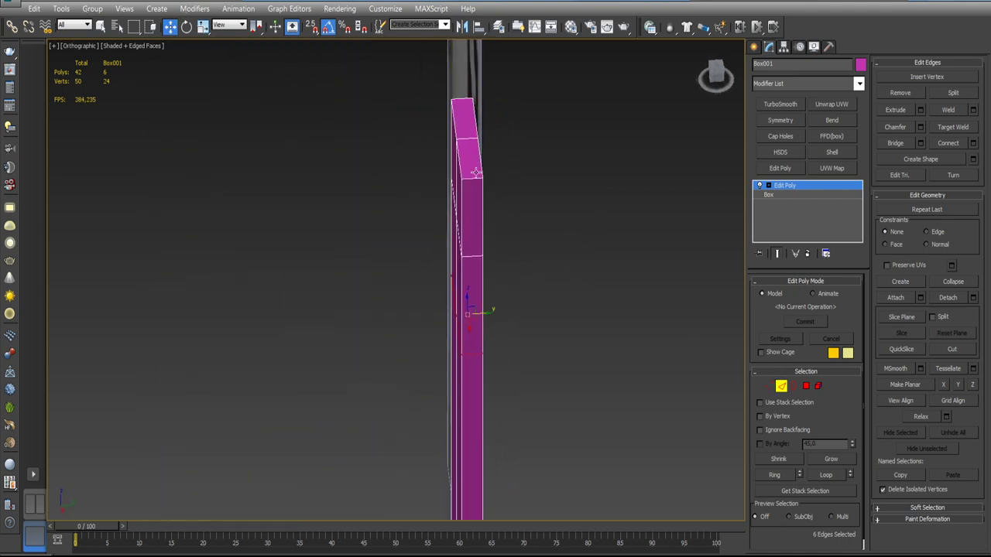
- Connect the edge ring across the thickness to split the column lengthwise
left_click(474, 166)
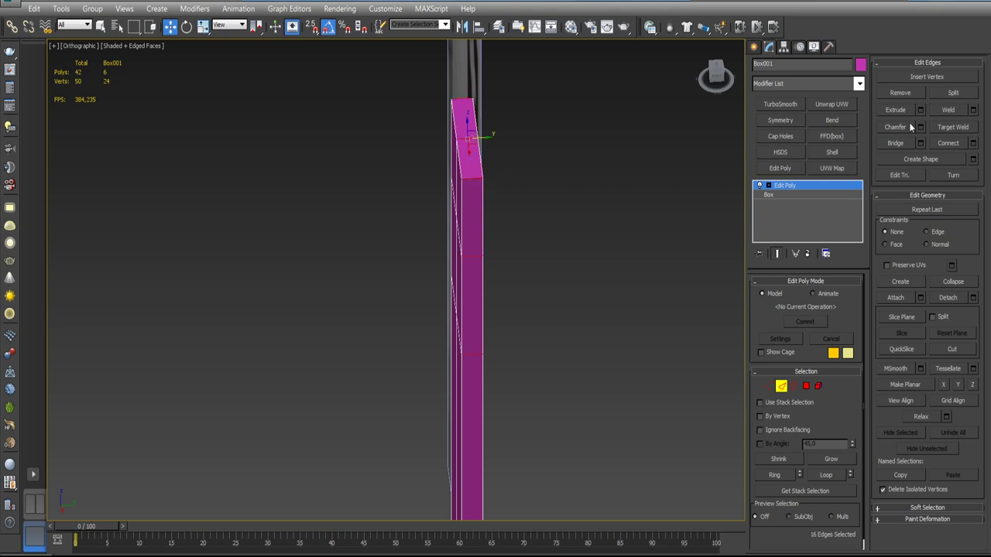
left_click(973, 144)
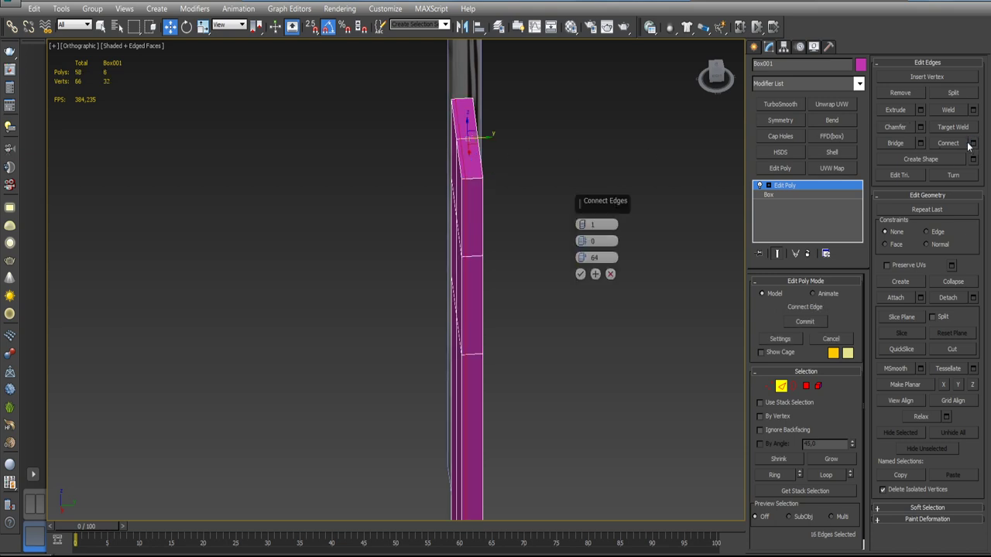
left_click(579, 275)
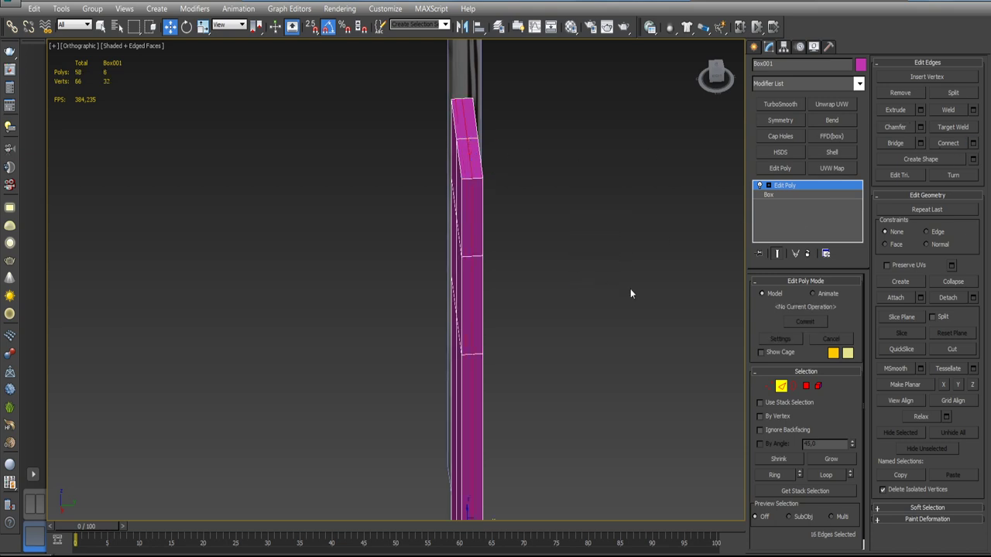
- Delete one half of the column's polygons, then return to Front view and exit polygon mode
left_click(806, 386)
left_click(716, 76)
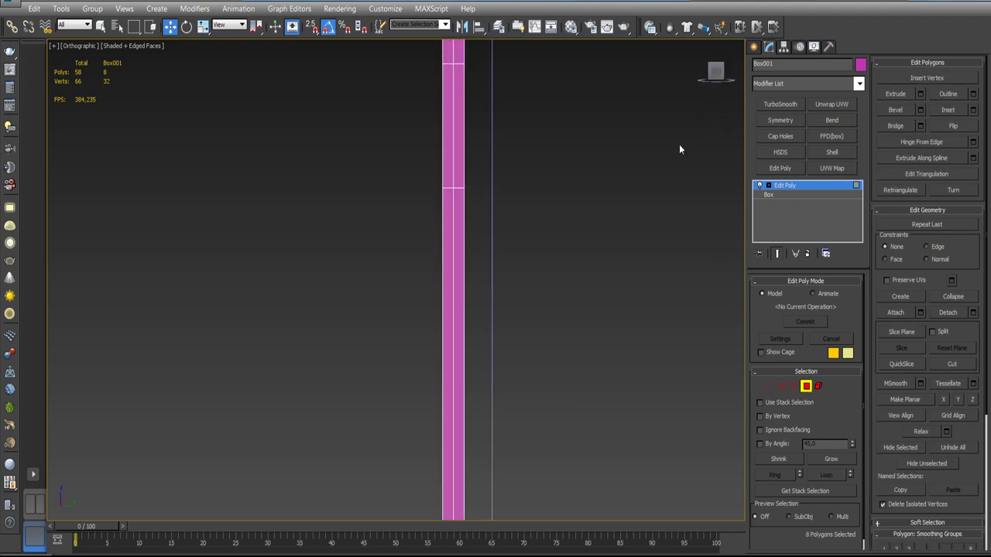
left_click_drag(640, 63, 545, 489)
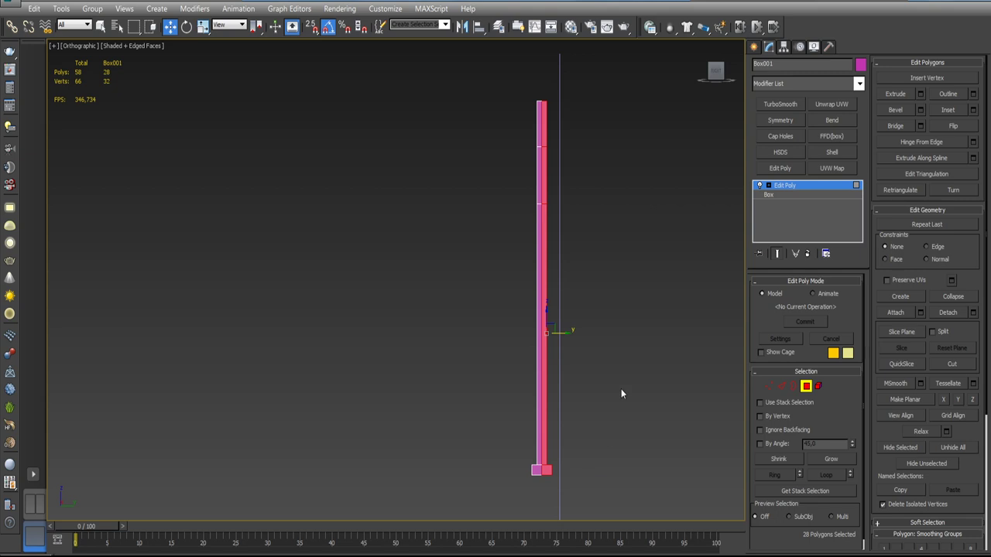
key("Delete")
key("p")
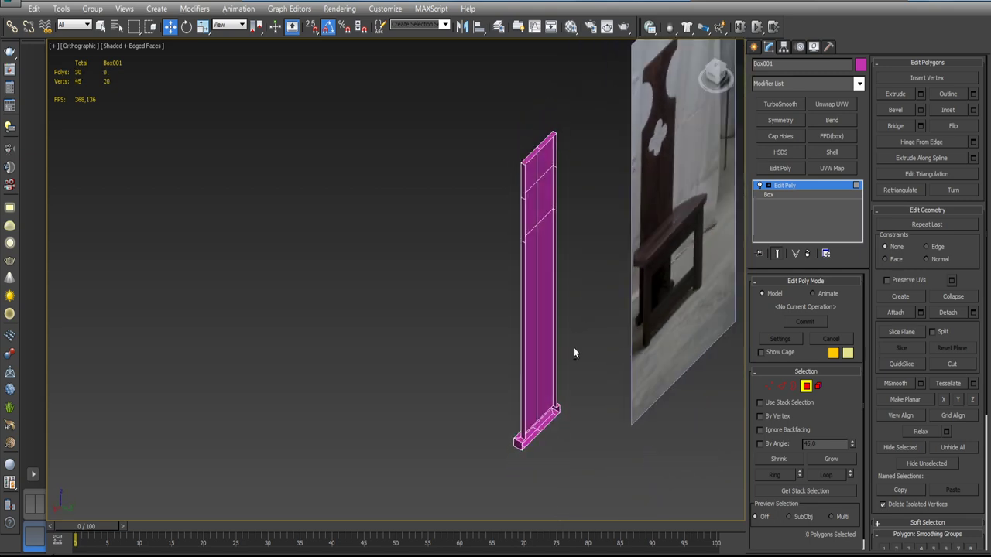
key("f")
key("z")
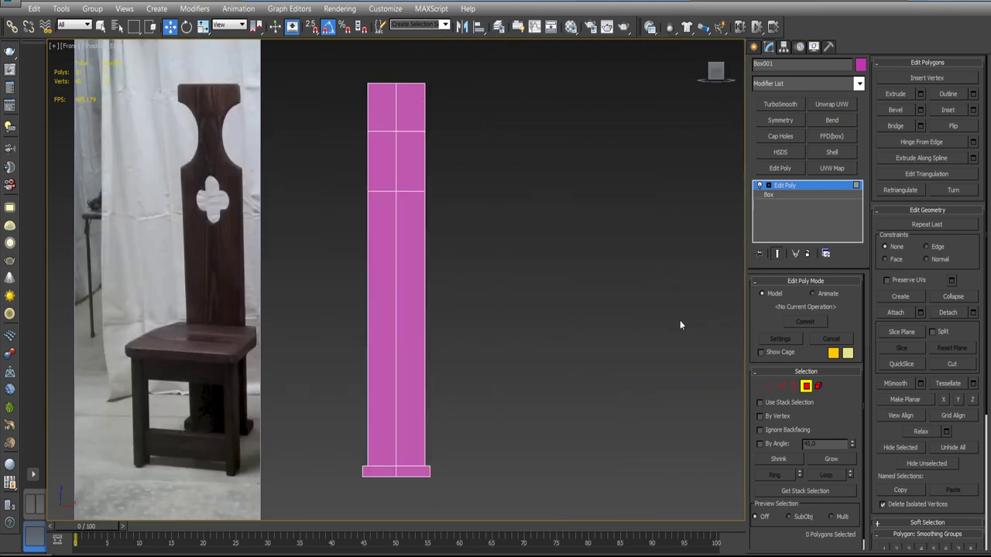
scroll(662, 340, "down", 1)
scroll(602, 308, "down", 4)
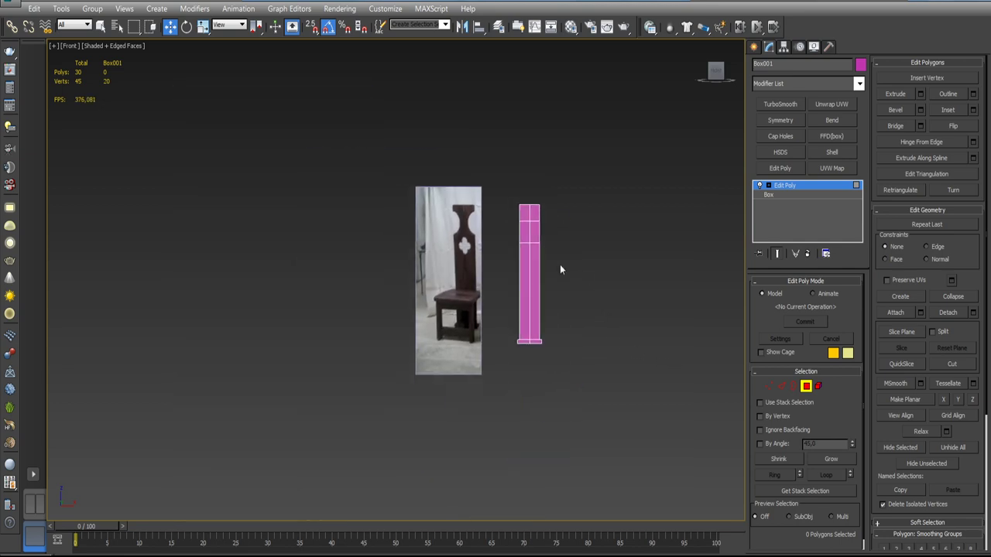
left_click(809, 190)
scroll(553, 261, "up", 4)
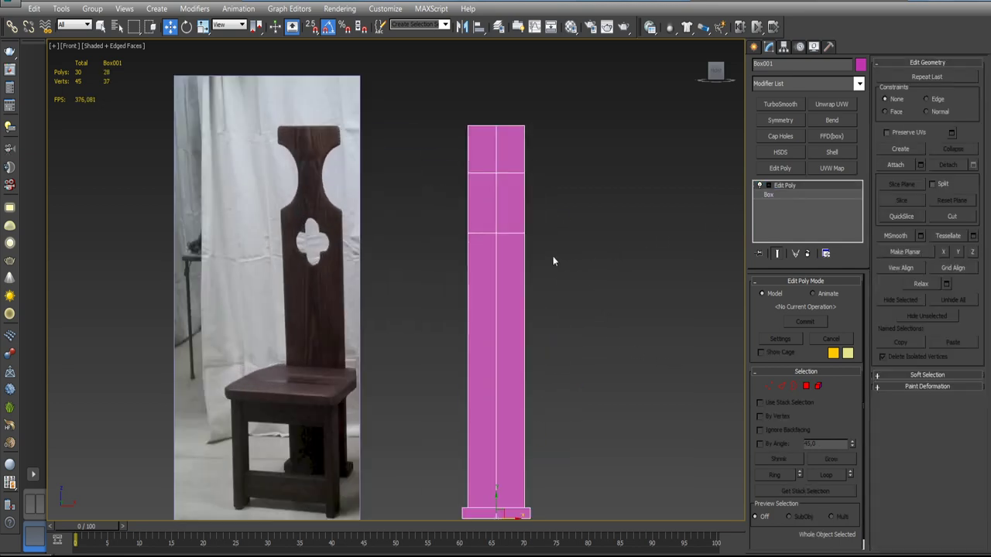
- Scale the column's middle vertex row inward as a trial pinch, then undo it to keep the column straight
left_click(768, 386)
middle_click_drag(582, 309, 647, 338)
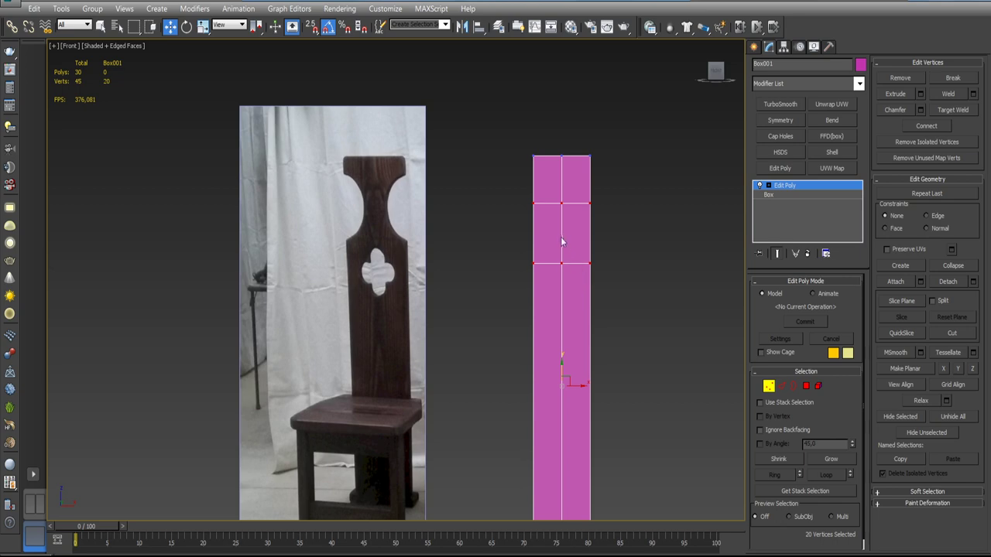
left_click(767, 195)
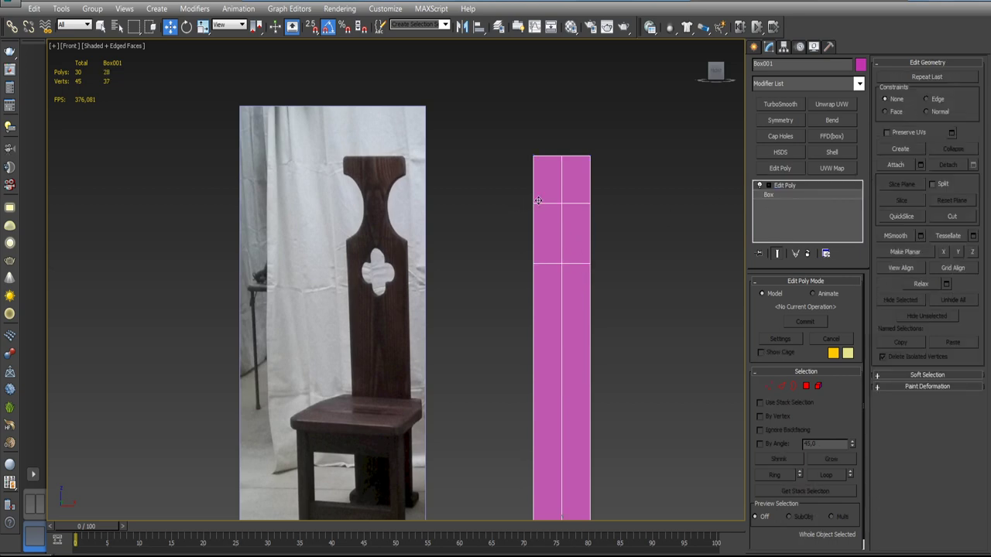
key("1")
left_click_drag(517, 195, 559, 210)
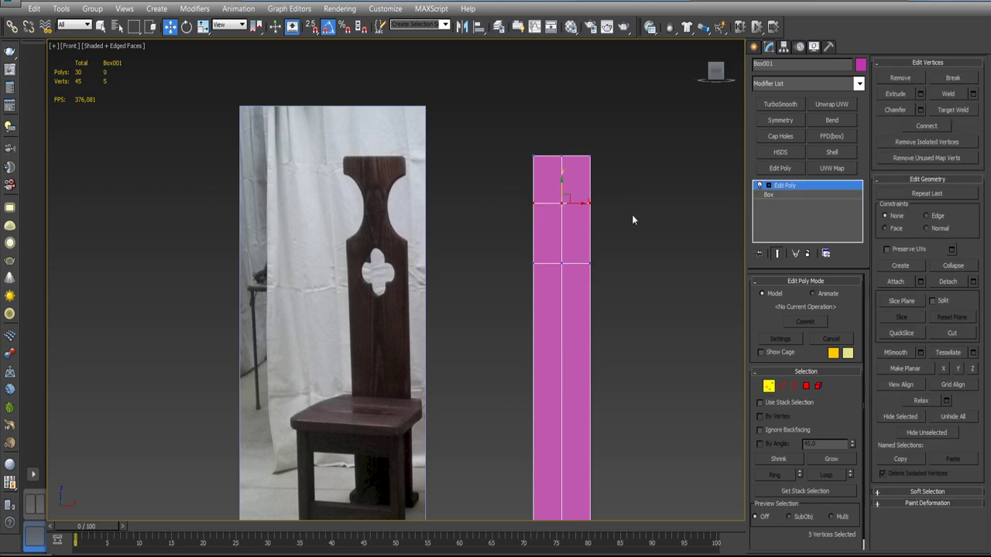
key("r")
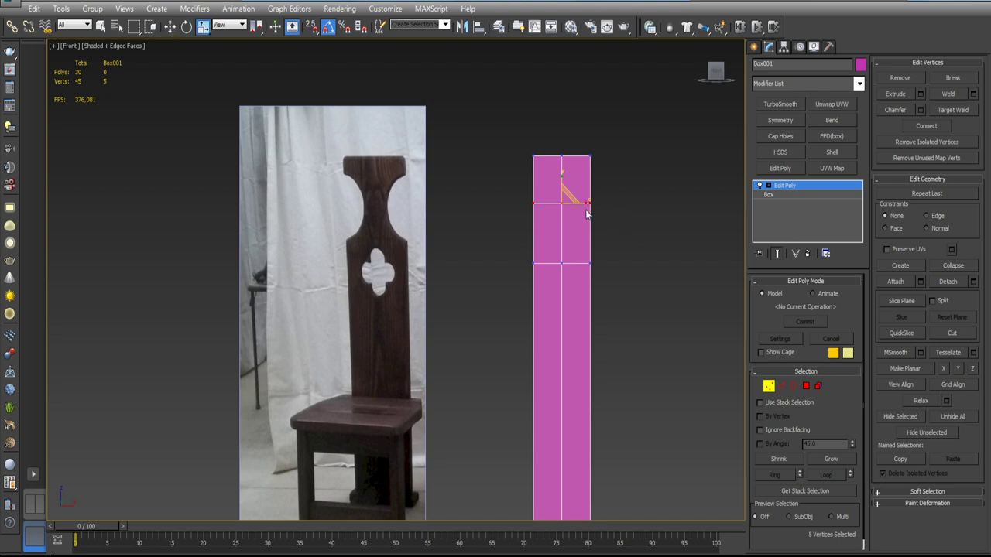
left_click_drag(579, 200, 561, 205)
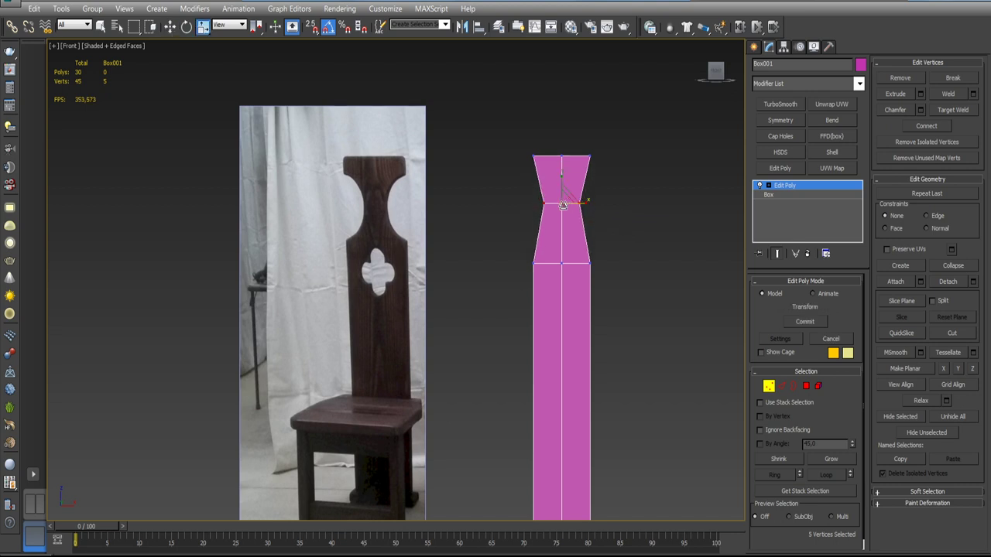
key("ctrl+z")
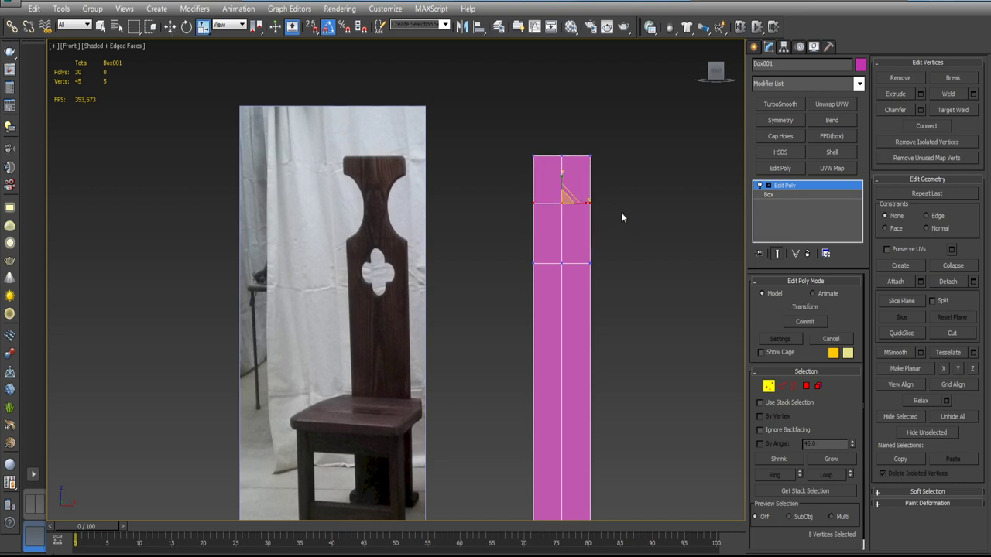
- Connect the top section's vertical edges with a trial loop, then remove it again
key("2")
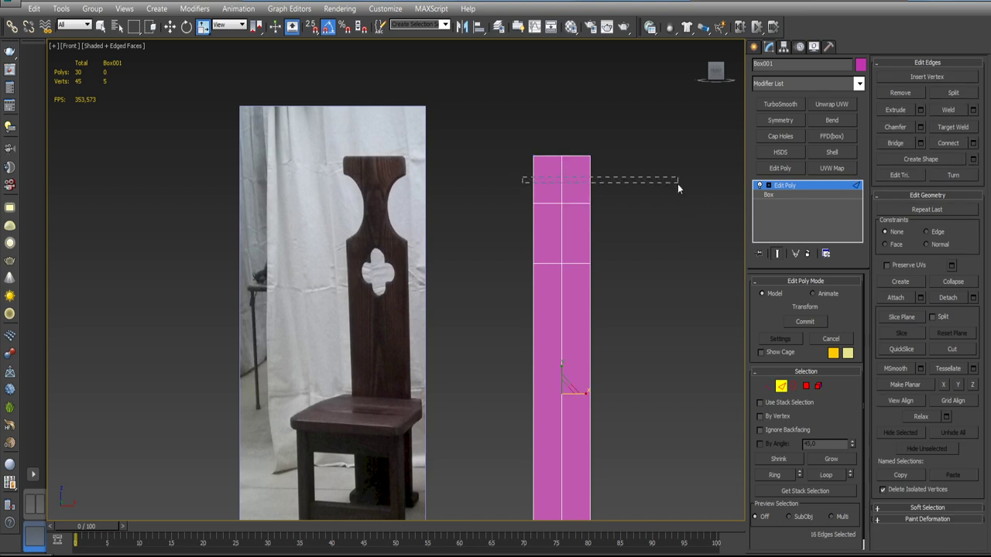
left_click_drag(522, 179, 678, 188)
left_click(972, 143)
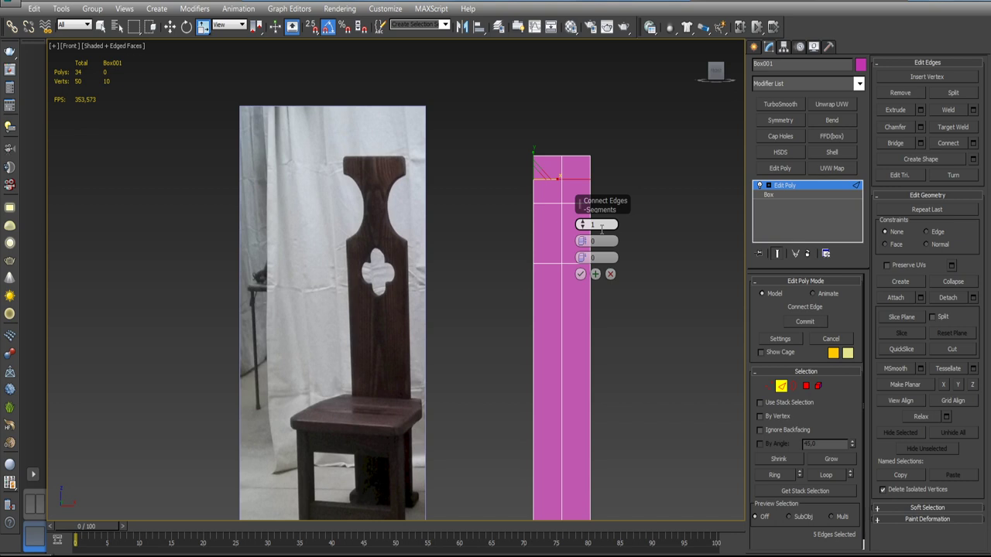
left_click_drag(582, 257, 586, 319)
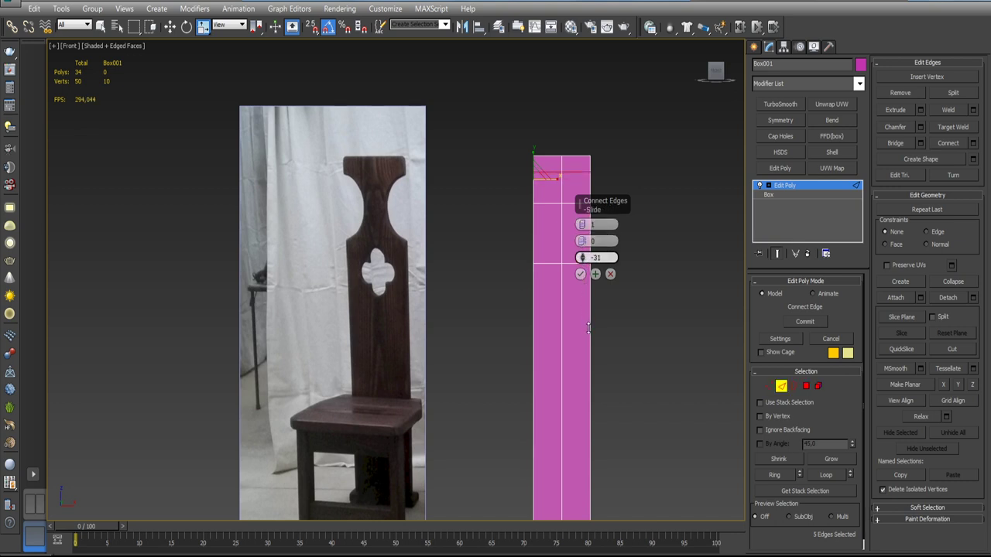
left_click(580, 275)
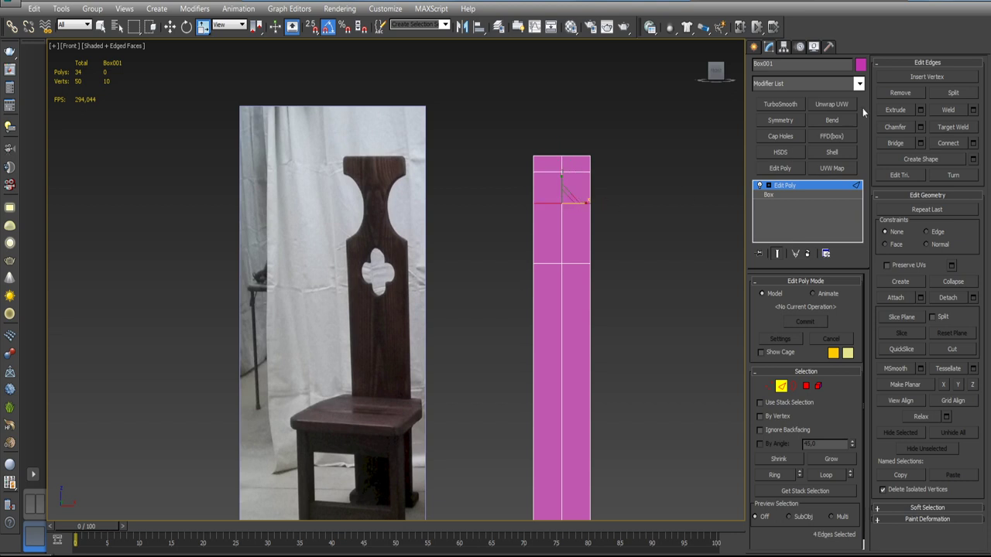
left_click(886, 96)
- Add a one-segment edge loop across the upper section and scale it inward around Selection Center
left_click_drag(493, 216, 689, 223)
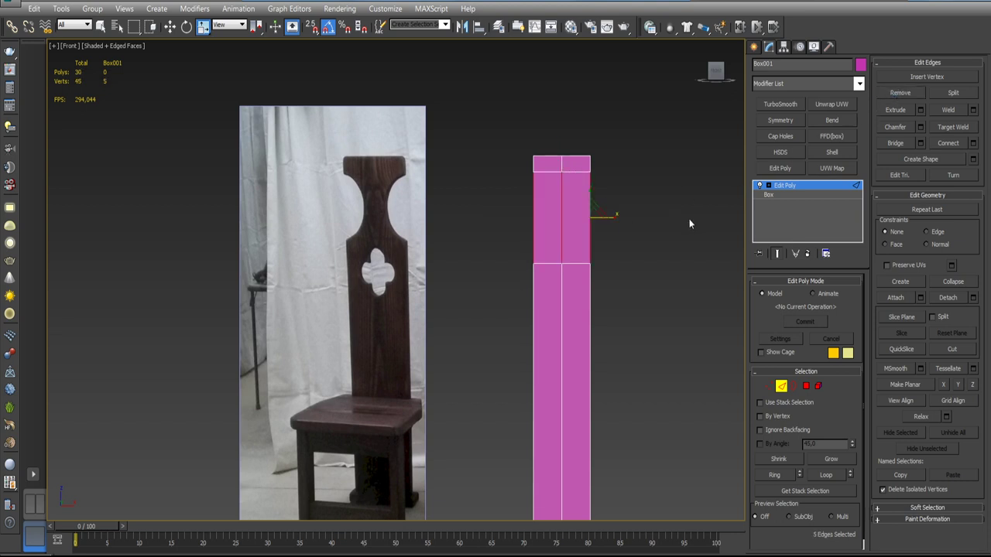
left_click(973, 144)
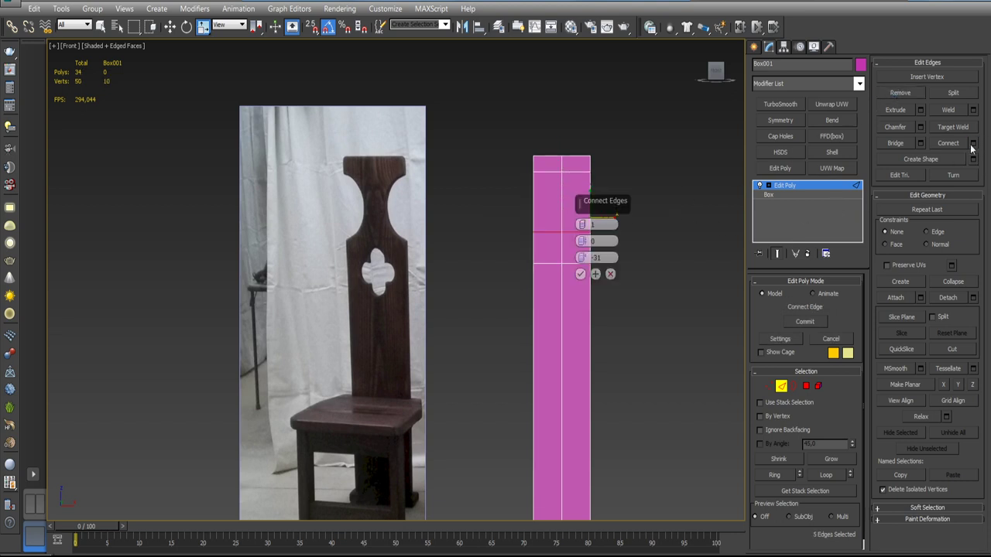
left_click(581, 274)
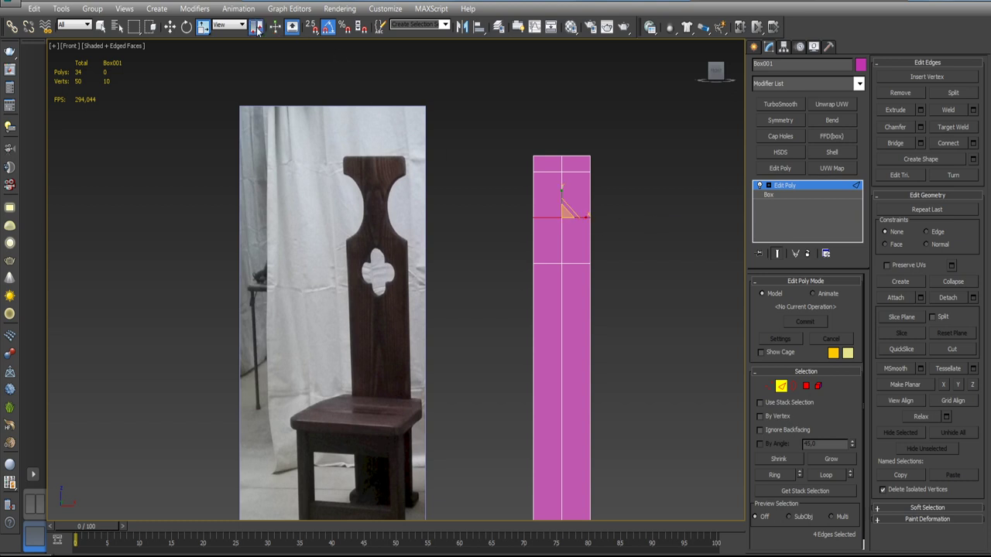
left_click_drag(256, 27, 256, 52)
left_click_drag(570, 214, 520, 218)
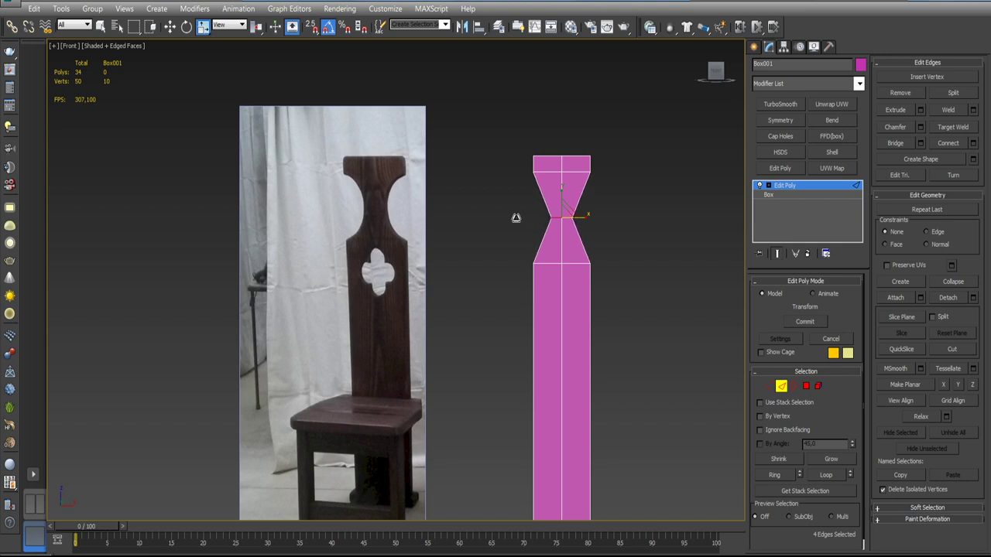
- Try chamfering the waist edges, then undo and cancel back to the single pinched loop
left_click(920, 127)
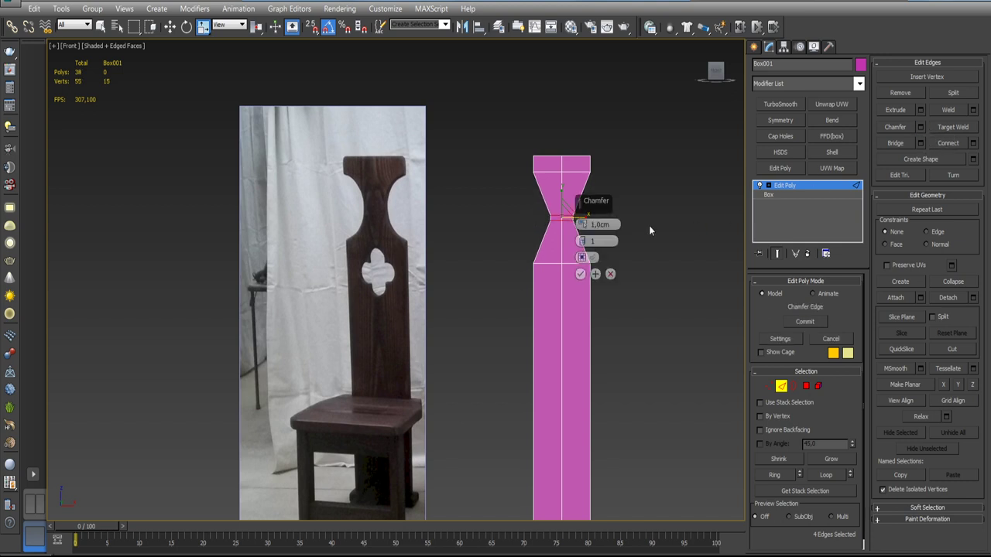
mouse_move(592, 200)
left_mouse_down()
mouse_move(686, 119)
mouse_move(677, 151)
mouse_move(675, 120)
left_mouse_up()
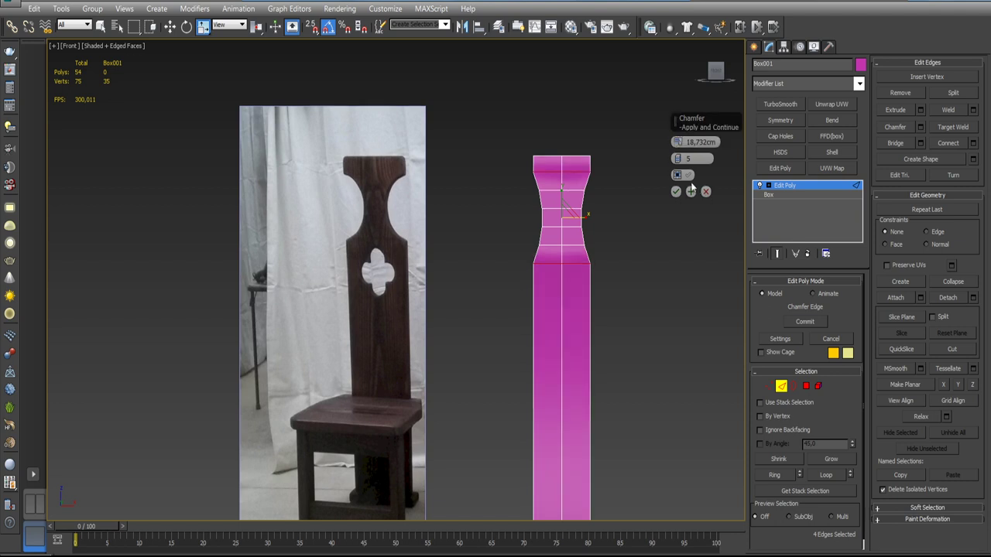
left_click_drag(679, 162, 678, 159)
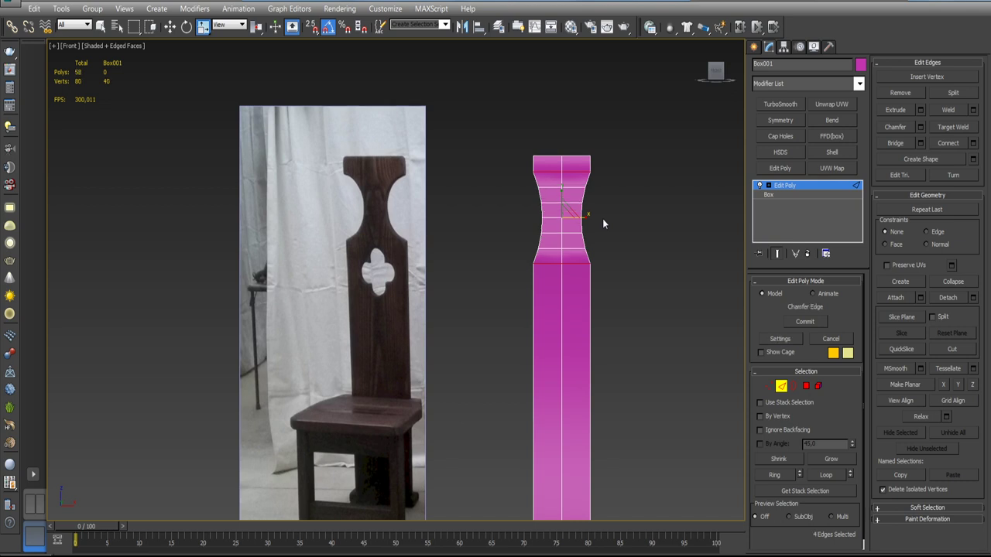
key("ctrl+z")
key("ctrl+z")
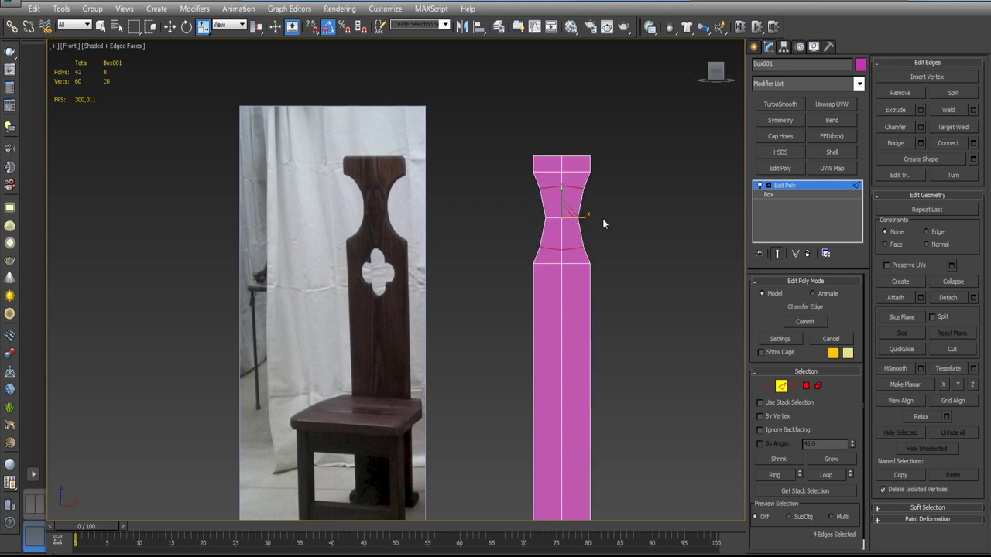
key("ctrl+z")
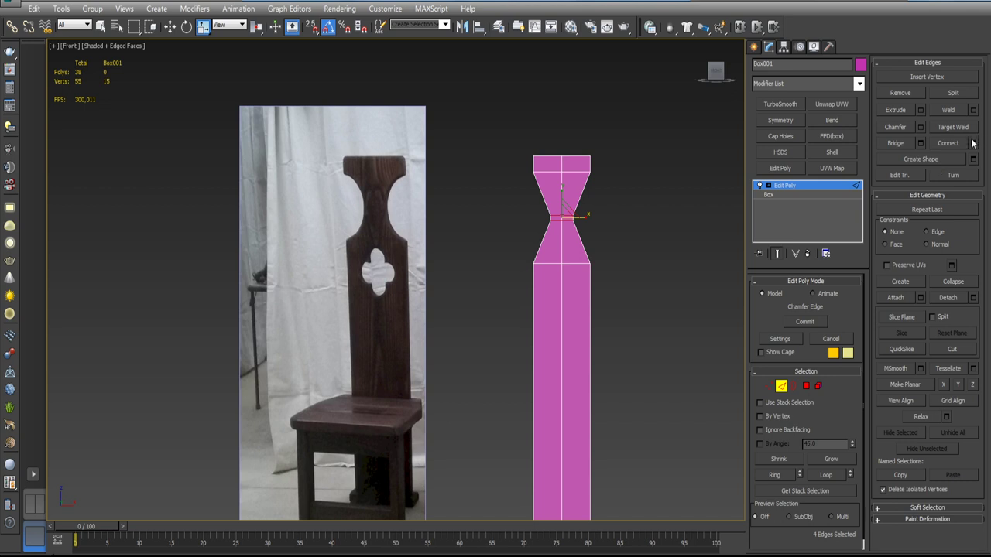
left_click(921, 127)
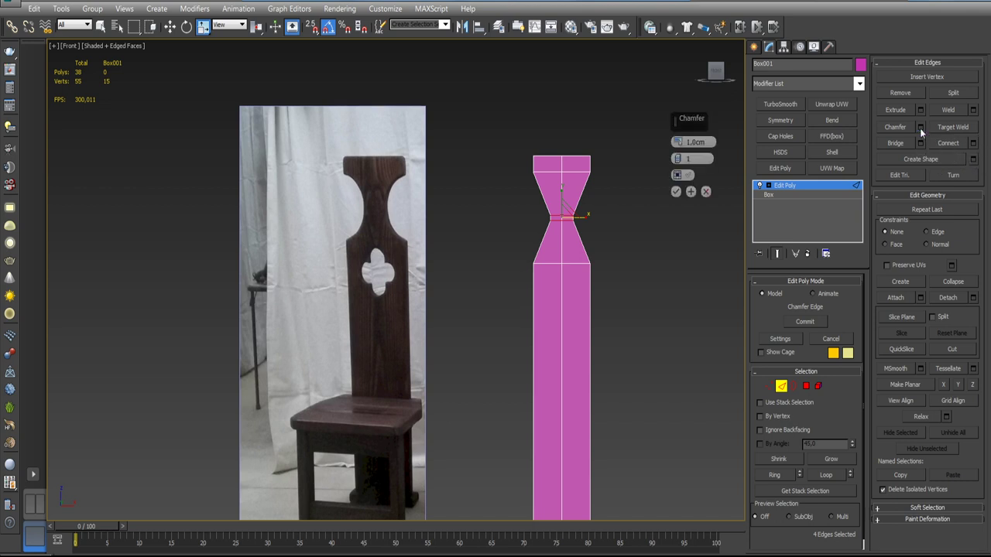
mouse_move(679, 143)
left_mouse_down()
mouse_move(674, 124)
mouse_move(675, 145)
left_mouse_up()
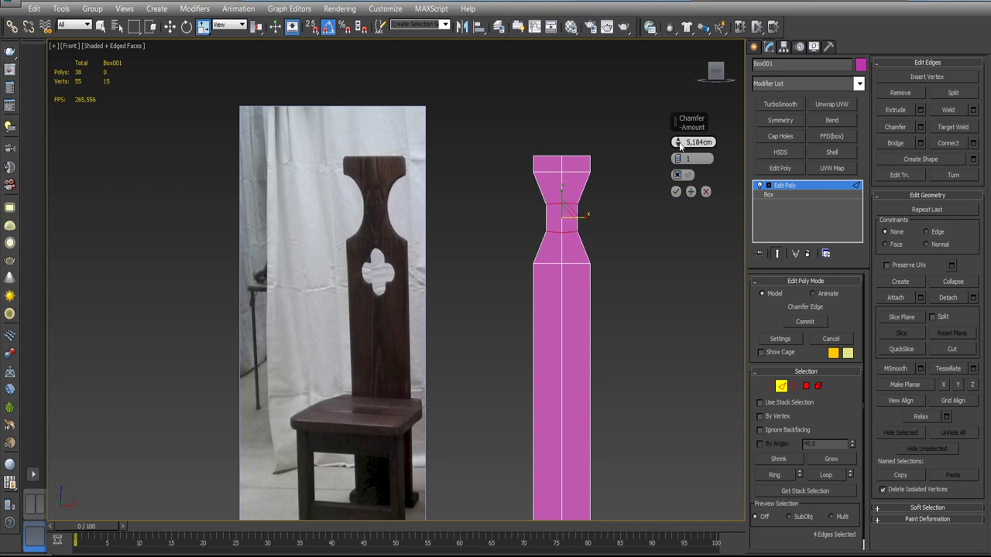
left_click(704, 191)
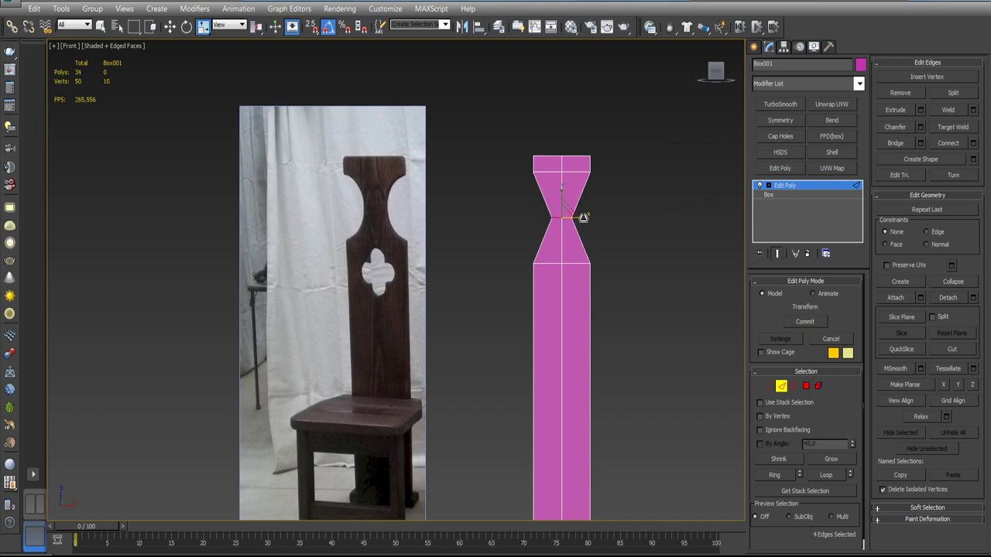
- Chamfer the waist edges by 18,733cm with 7 segments and confirm
left_click(919, 130)
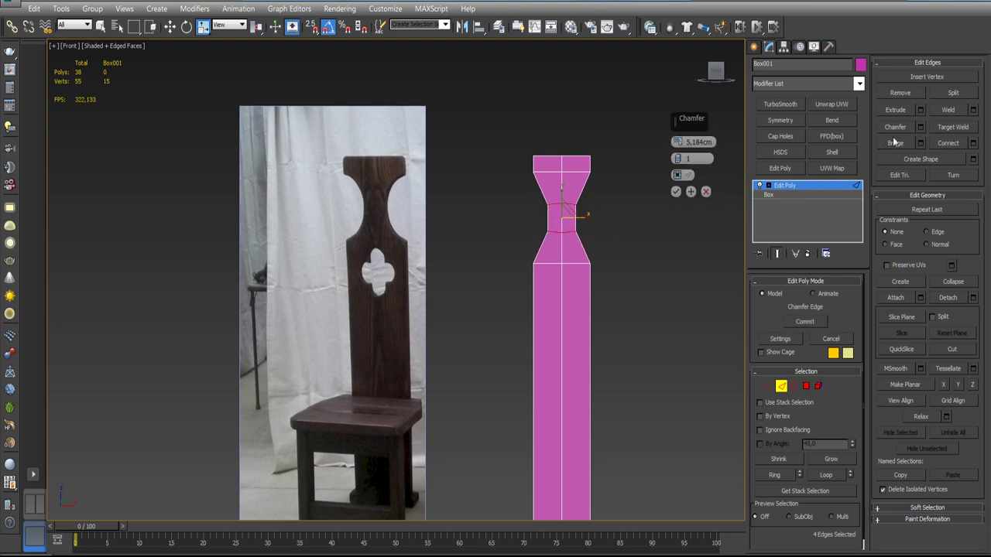
left_click_drag(678, 164, 675, 96)
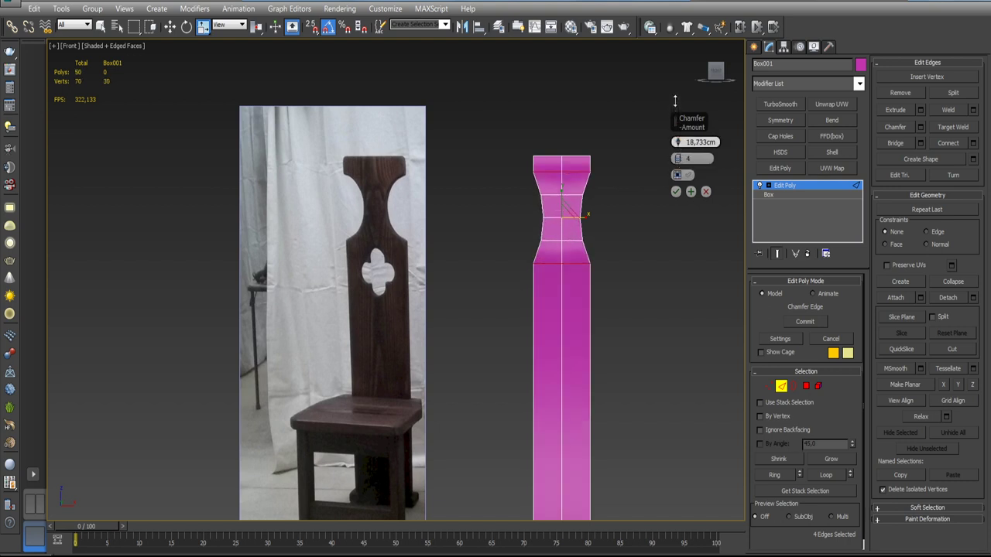
left_click_drag(678, 164, 678, 159)
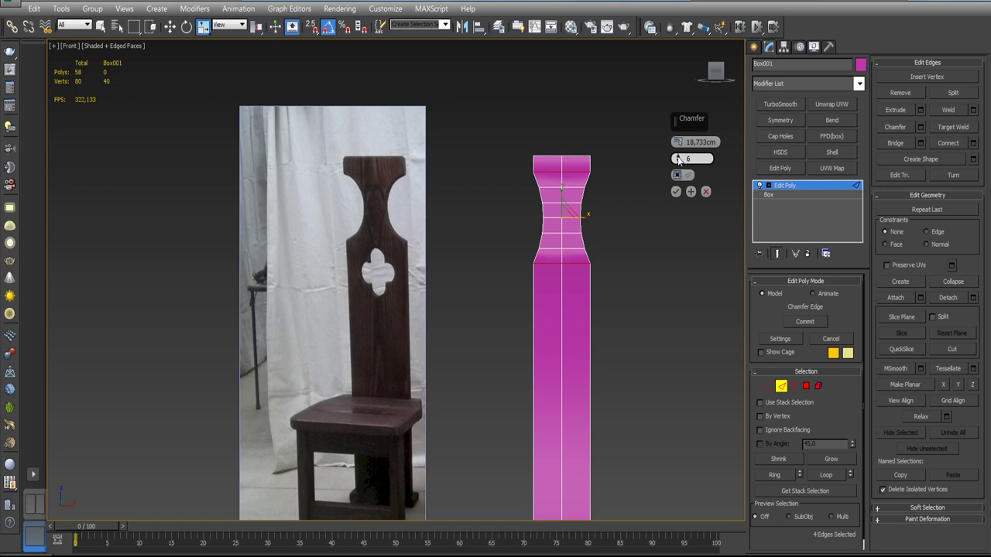
left_click(678, 159)
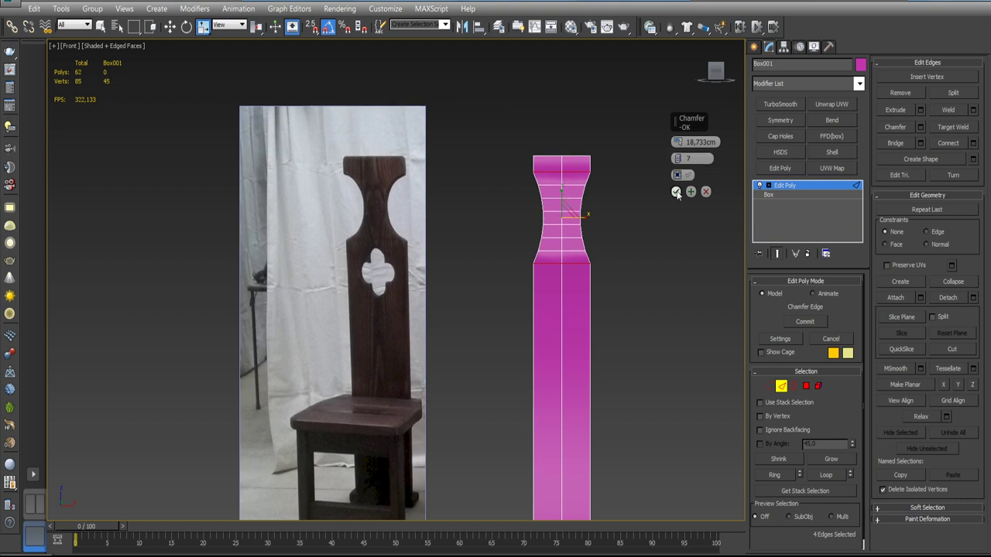
left_click(676, 191)
- Weld the upper-section vertices at 0,01cm, then undo back to the straight column
left_click(768, 386)
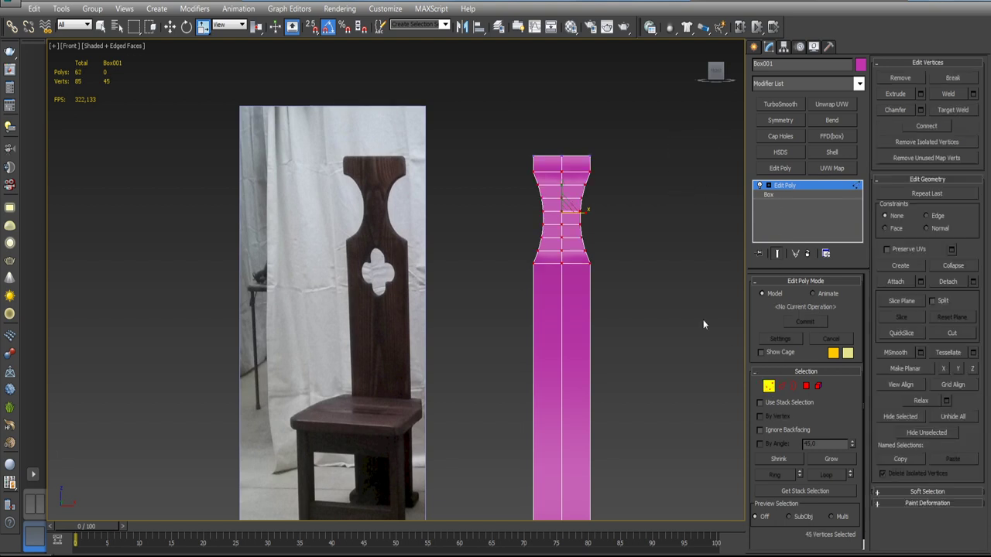
left_click_drag(663, 271, 511, 143)
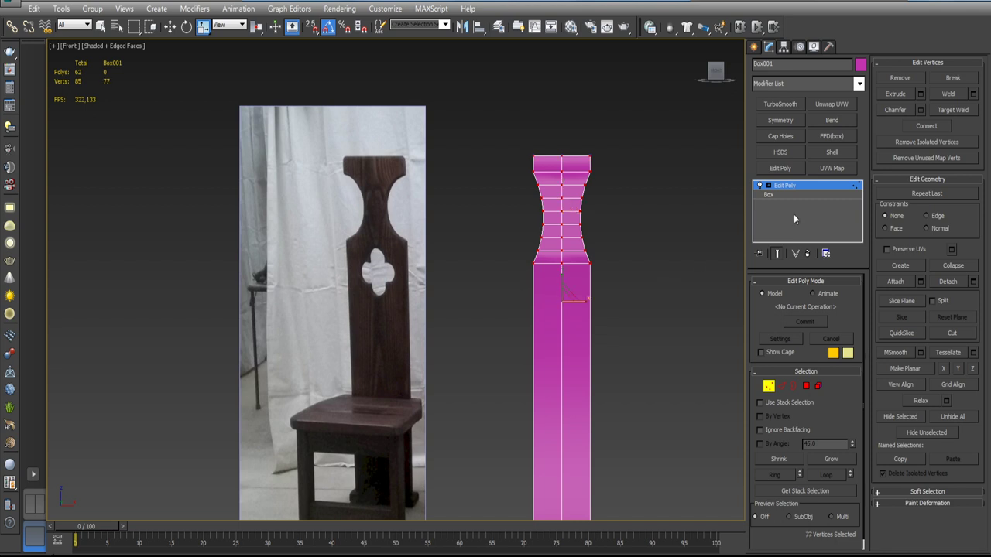
left_click(973, 94)
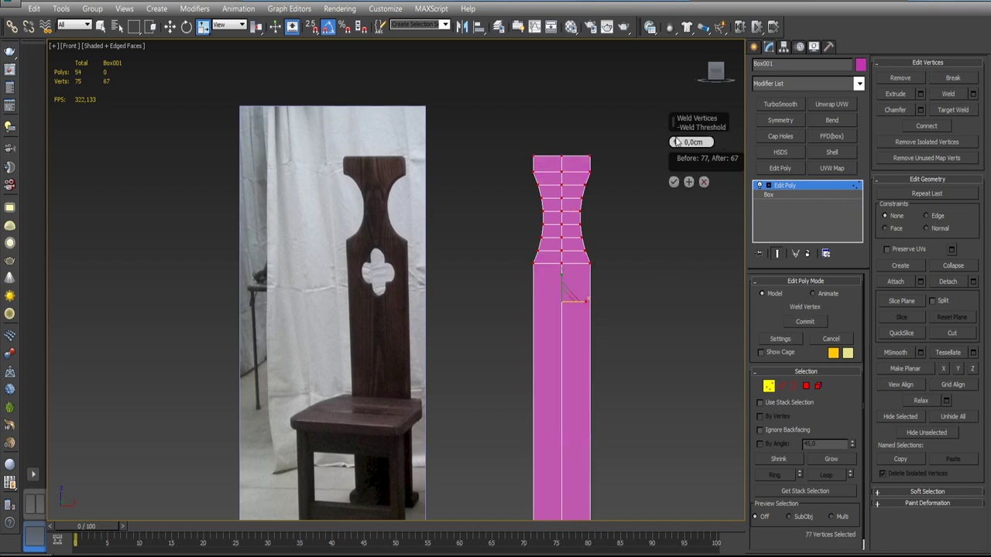
left_click_drag(676, 143, 677, 155)
left_click(675, 182)
scroll(661, 175, "down", 3)
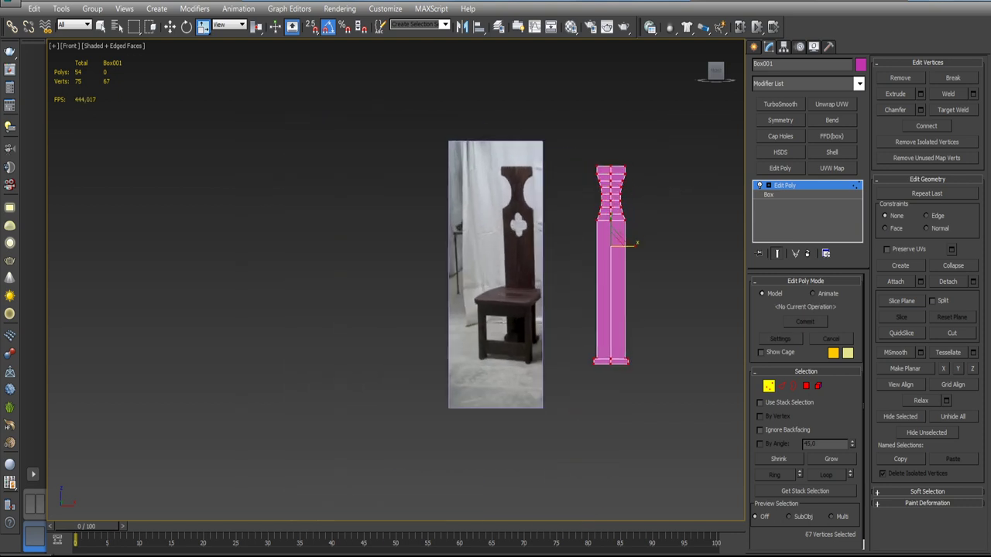
scroll(650, 195, "up", 2)
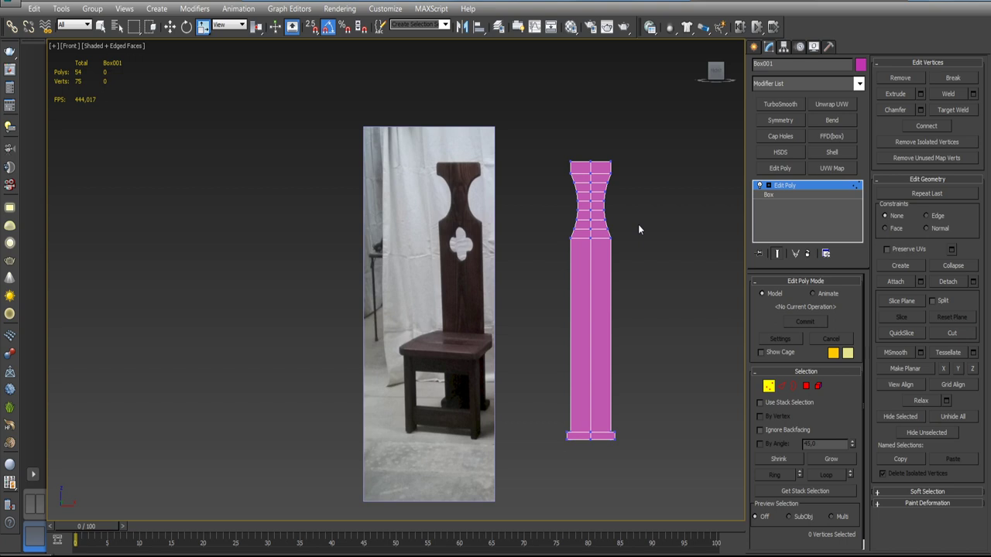
key("ctrl+a")
key("semicolon")
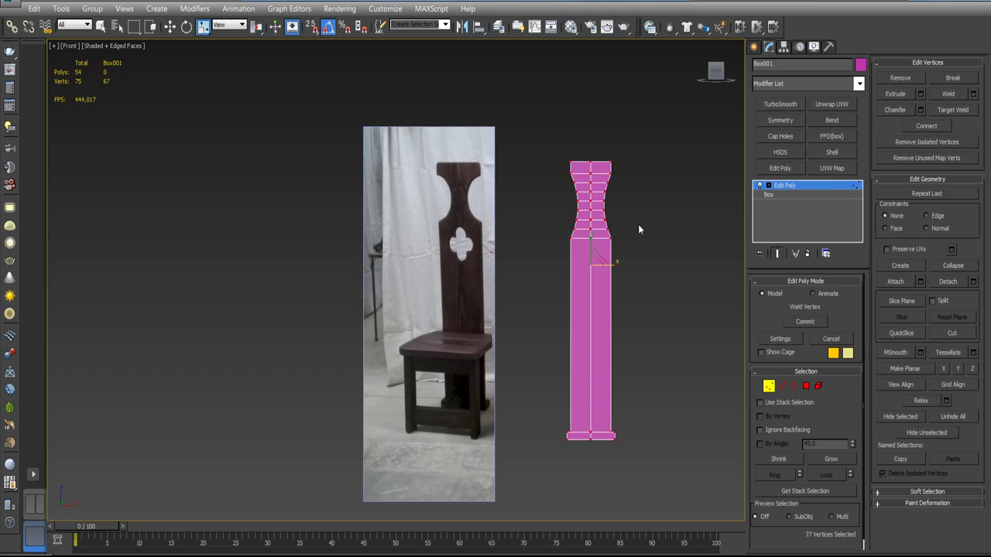
key("Return")
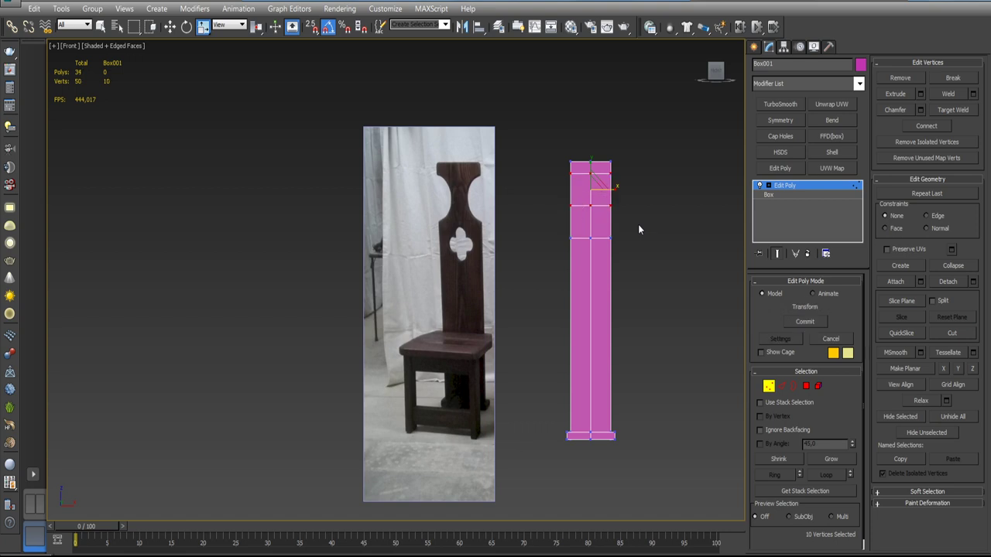
- Remove the extra horizontal edge loop and select the top section's vertical edges
key("2")
middle_click_drag(643, 237, 634, 275)
left_click(900, 93)
left_click_drag(541, 241, 611, 238)
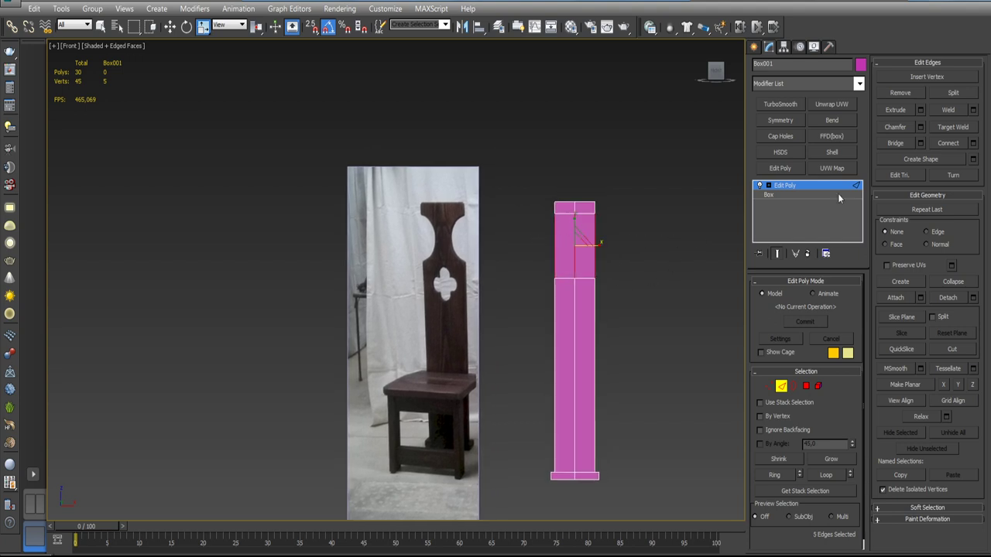
- Connect the top vertical edges with a new loop slid to -39 and commit it
left_click(974, 142)
mouse_move(654, 271)
middle_mouse_down()
mouse_move(648, 237)
mouse_move(622, 259)
middle_mouse_up()
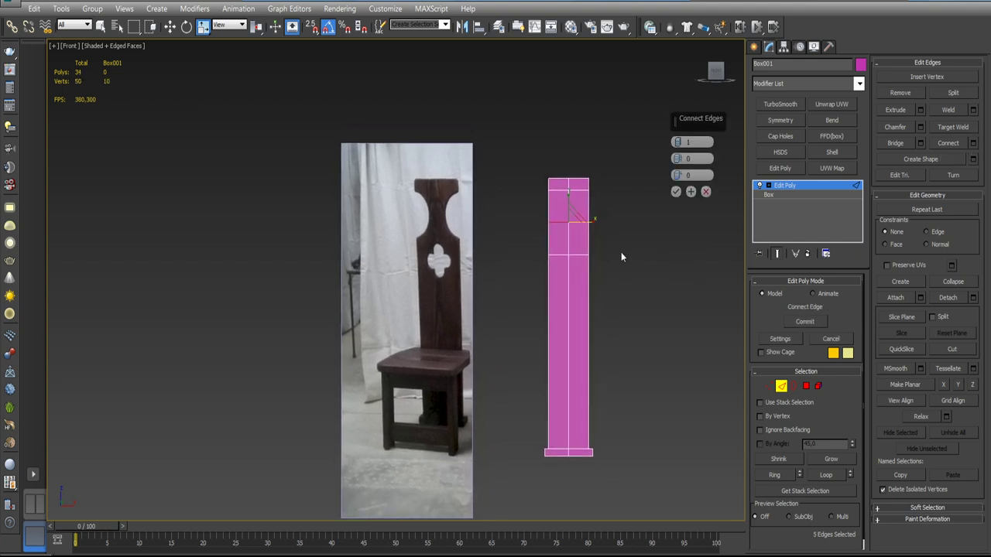
left_click_drag(679, 175, 671, 267)
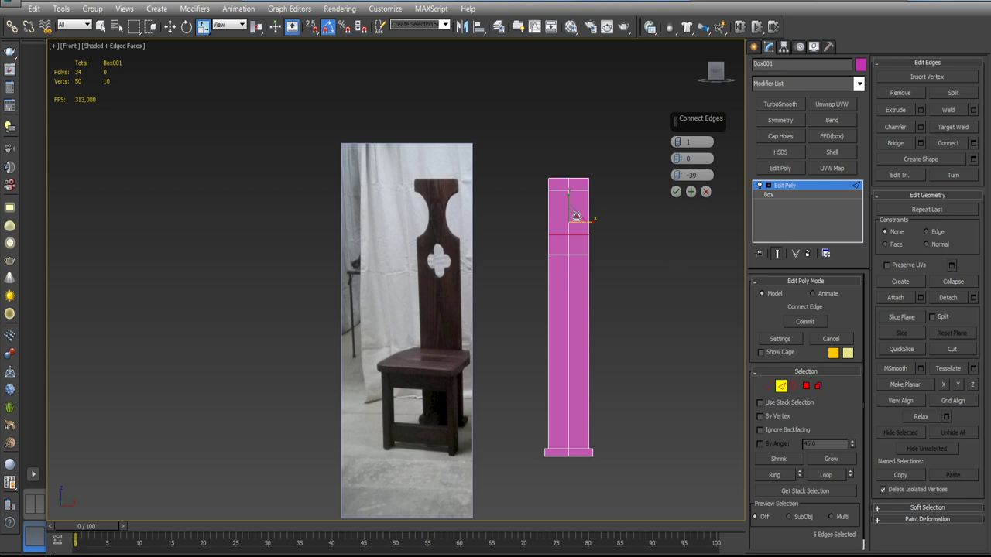
left_click(676, 193)
- Add a second connecting loop and scale the upper loops inward into an hourglass
left_click_drag(659, 219, 660, 219)
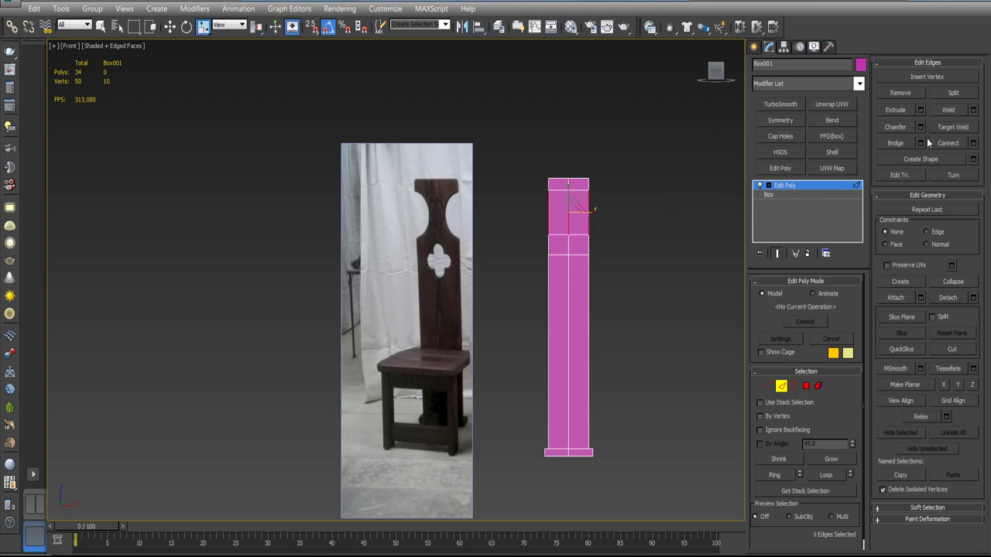
left_click(973, 142)
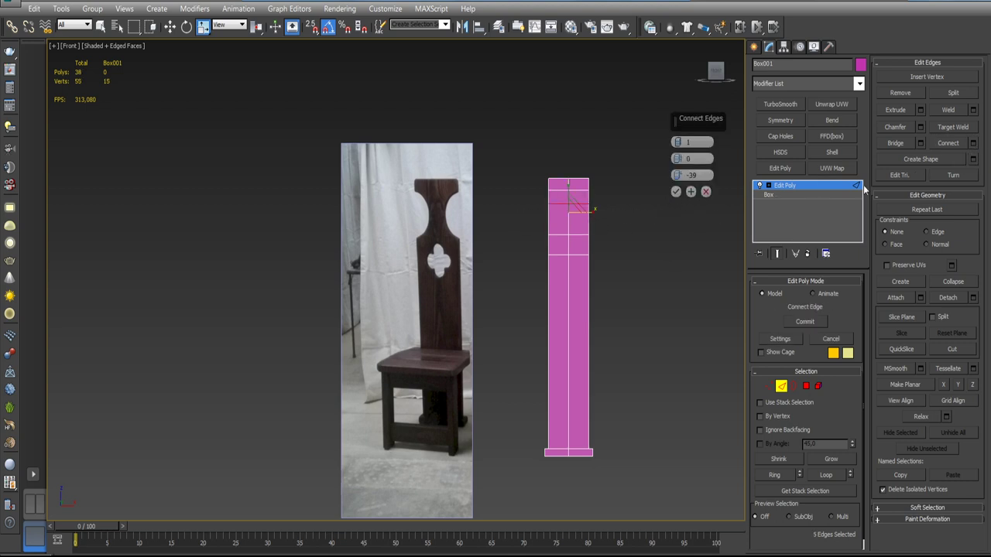
left_click(676, 191)
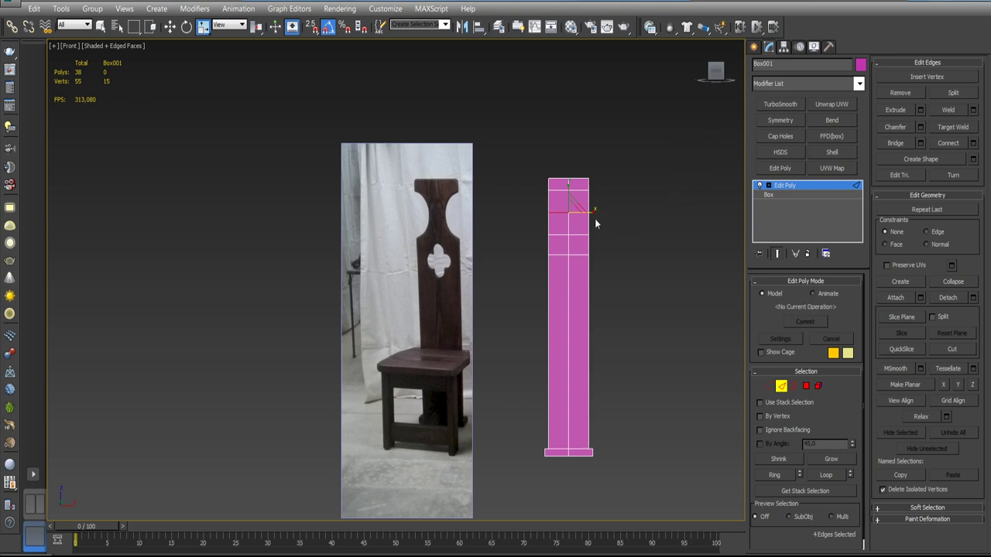
left_click_drag(593, 210, 489, 209)
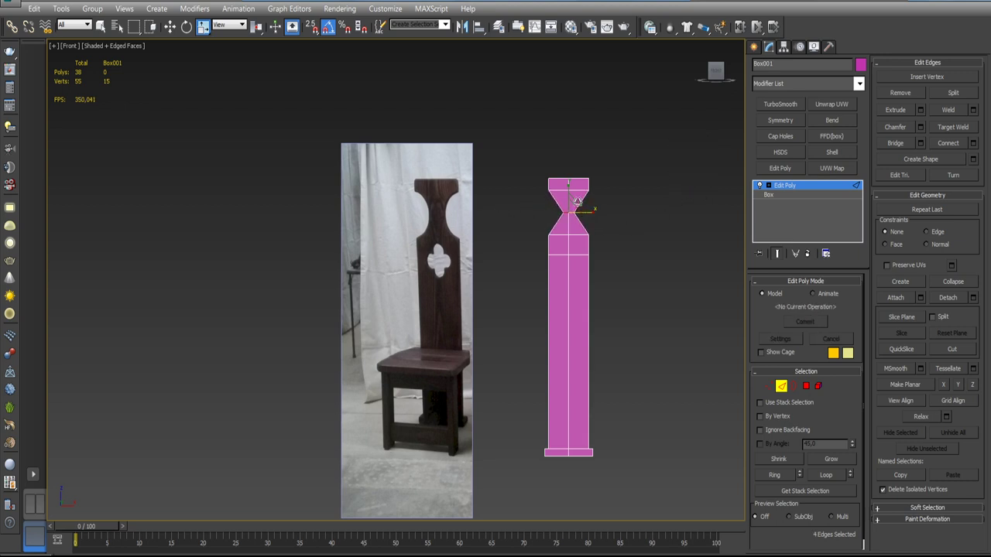
- Chamfer the pinched edges by 14.36cm with 9 segments into a rounded neck
left_click(920, 126)
scroll(631, 176, "up", 5)
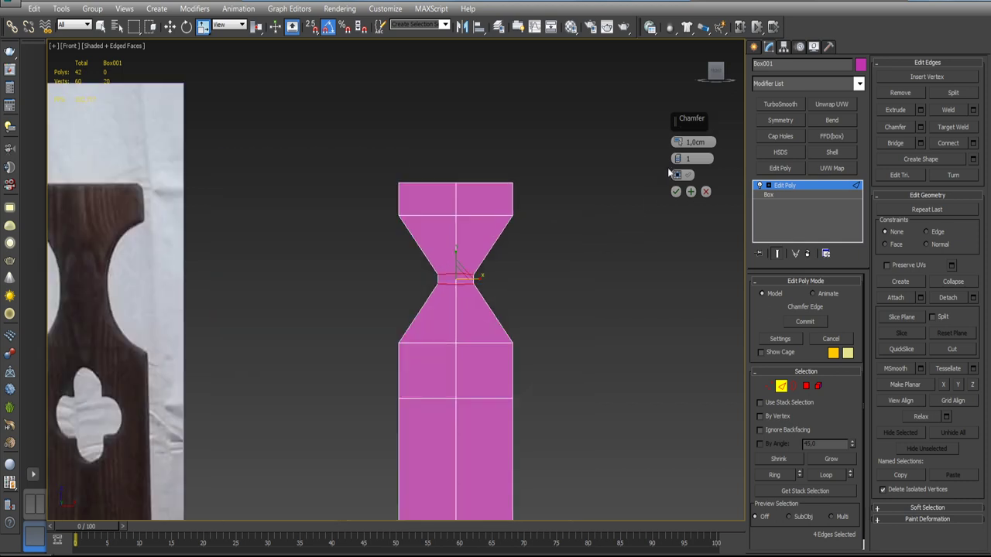
left_click_drag(678, 142, 686, 70)
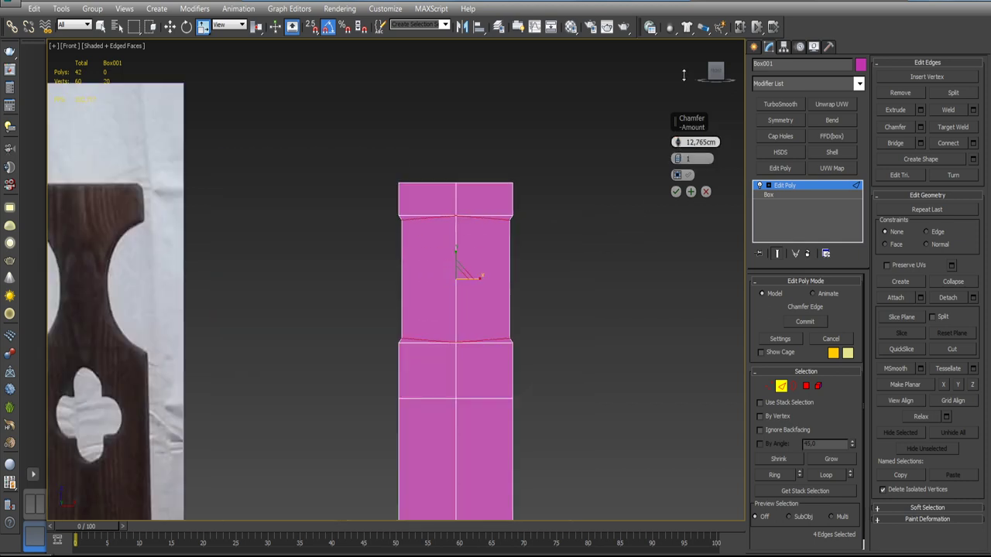
left_click_drag(678, 159, 678, 151)
scroll(616, 233, "down", 3)
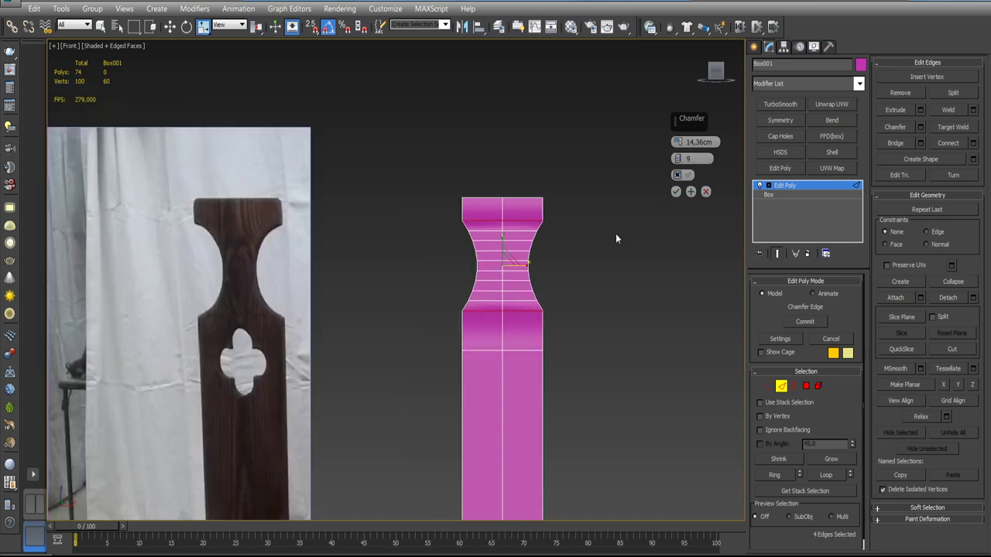
middle_click_drag(615, 233, 599, 189)
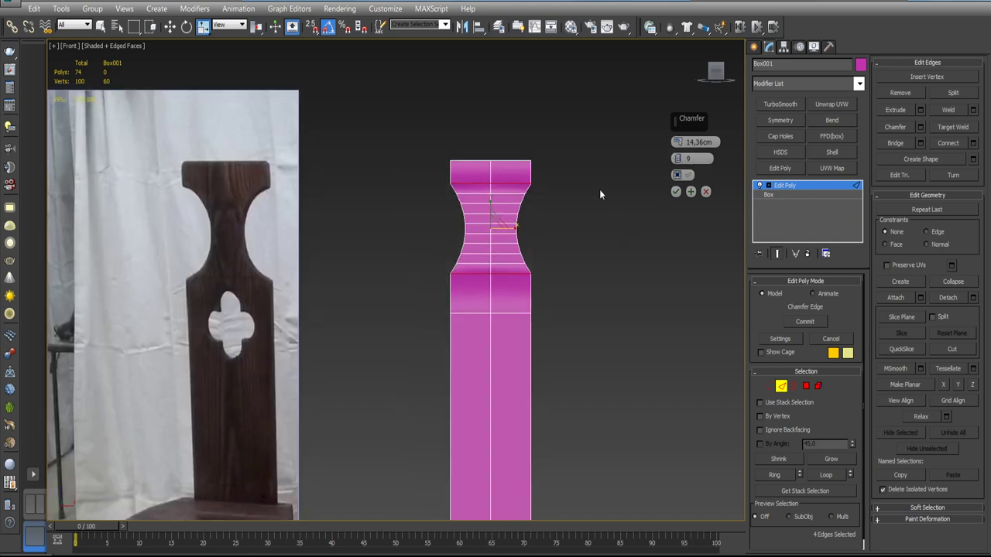
left_click(676, 191)
- Grow the neck's vertex selection, weld it at a 0.01cm threshold, and exit sub-object mode
key("1")
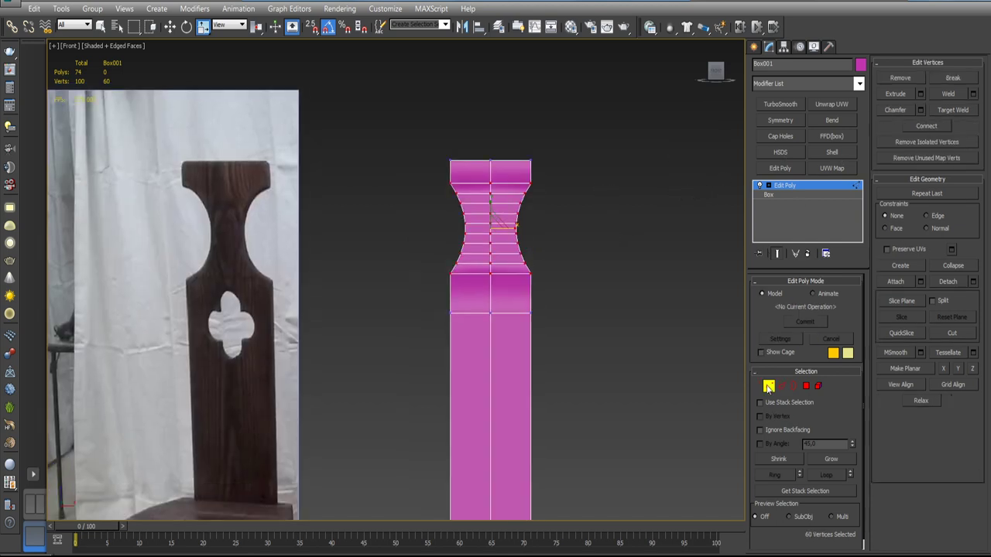
key("ctrl+Page_Up")
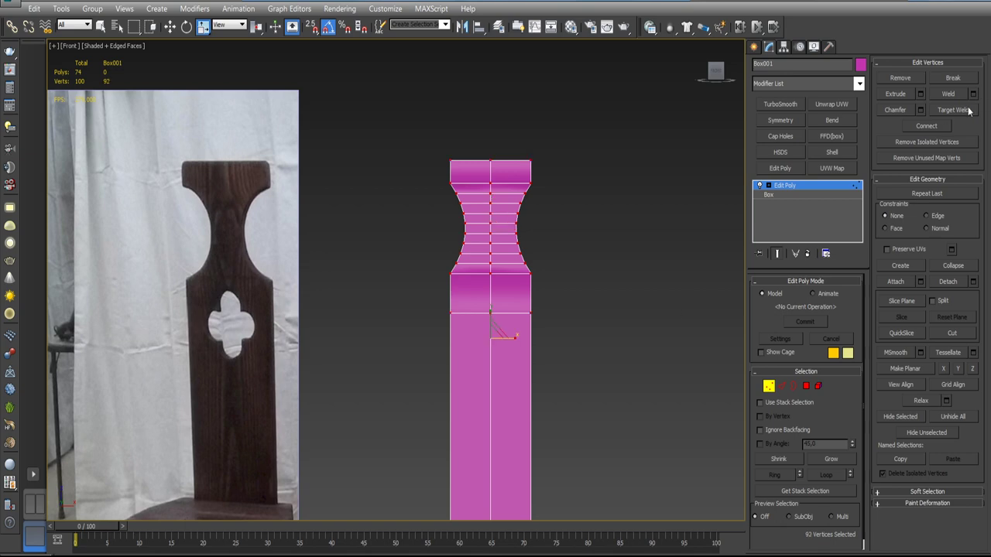
left_click(972, 94)
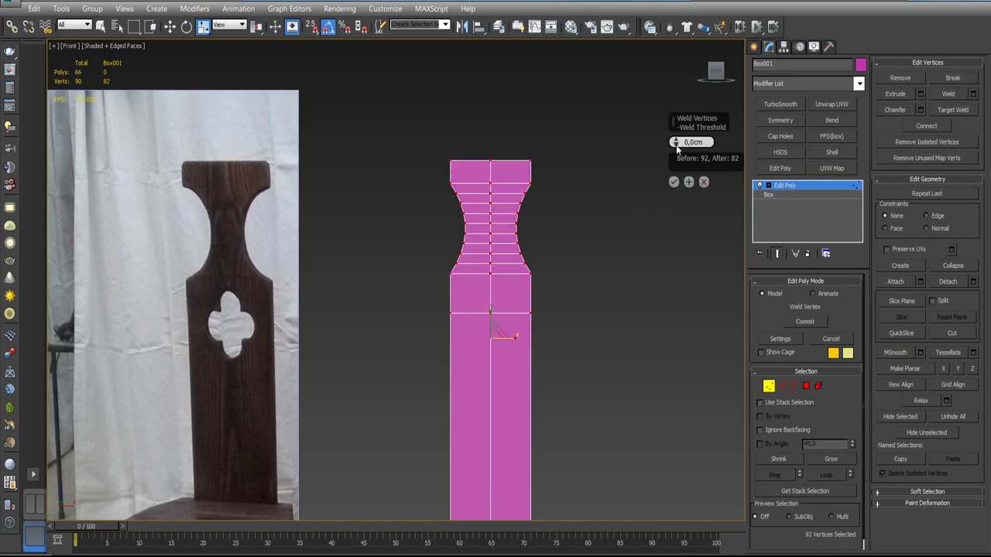
left_click_drag(677, 144, 674, 179)
left_click(675, 182)
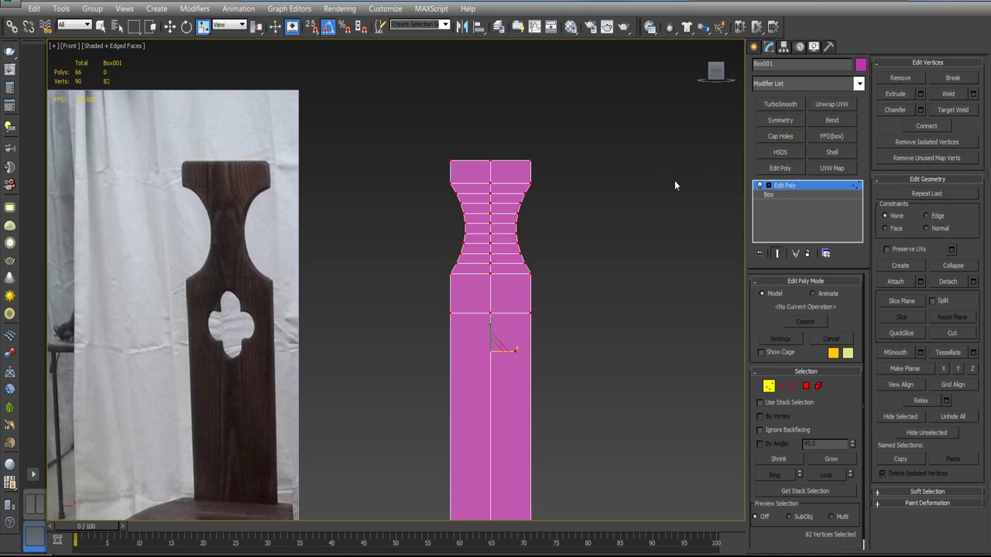
scroll(660, 186, "down", 1)
scroll(658, 194, "down", 1)
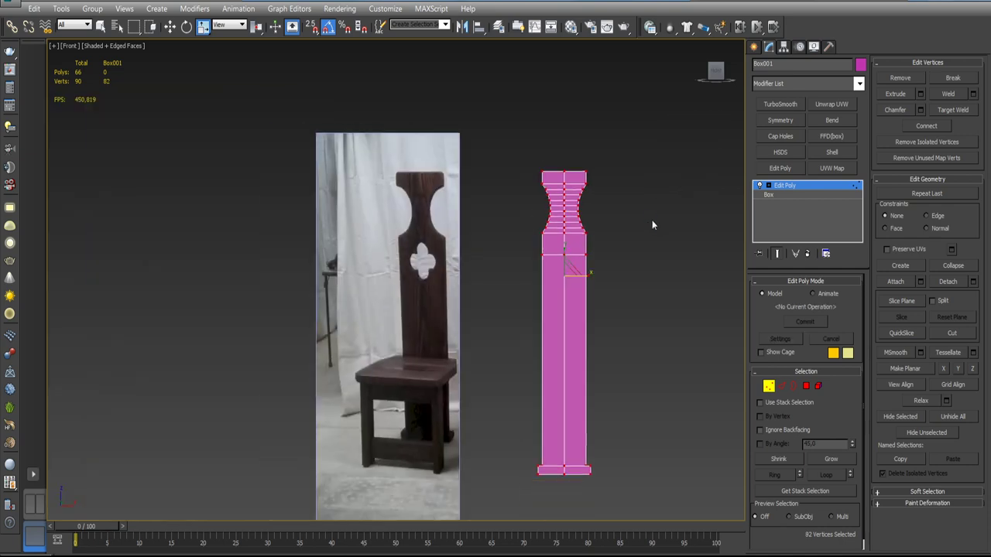
middle_click_drag(652, 220, 622, 209)
left_click(791, 188)
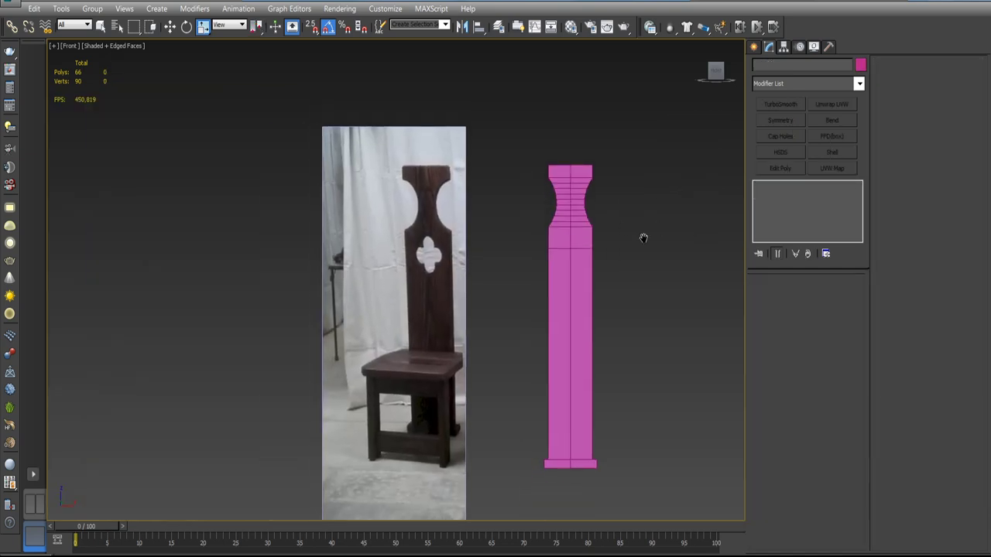
scroll(562, 239, "up", 2)
scroll(564, 246, "up", 2)
- Open-chamfer the vertex below the neck, then apply-and-continue with a smaller amount to curve the star hole
key("1")
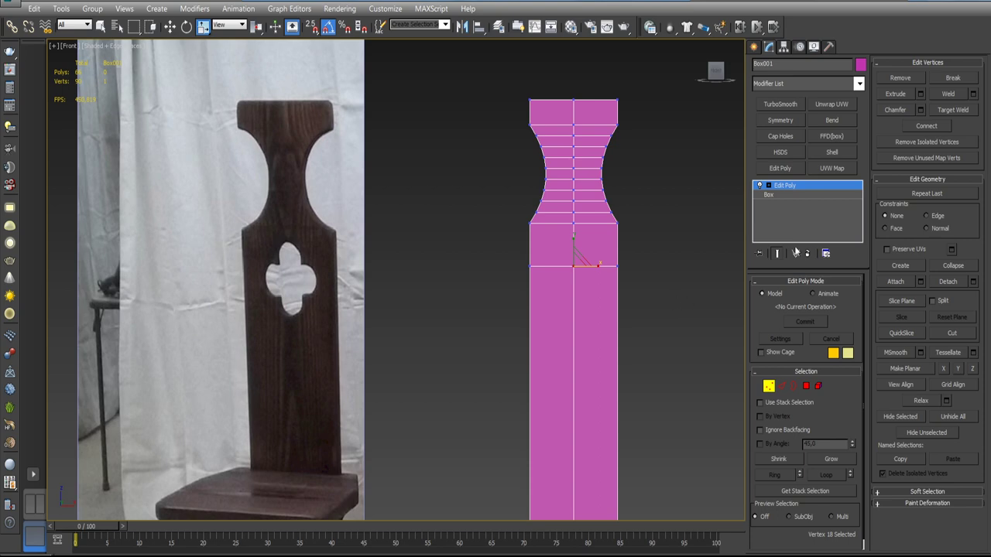
left_click(920, 110)
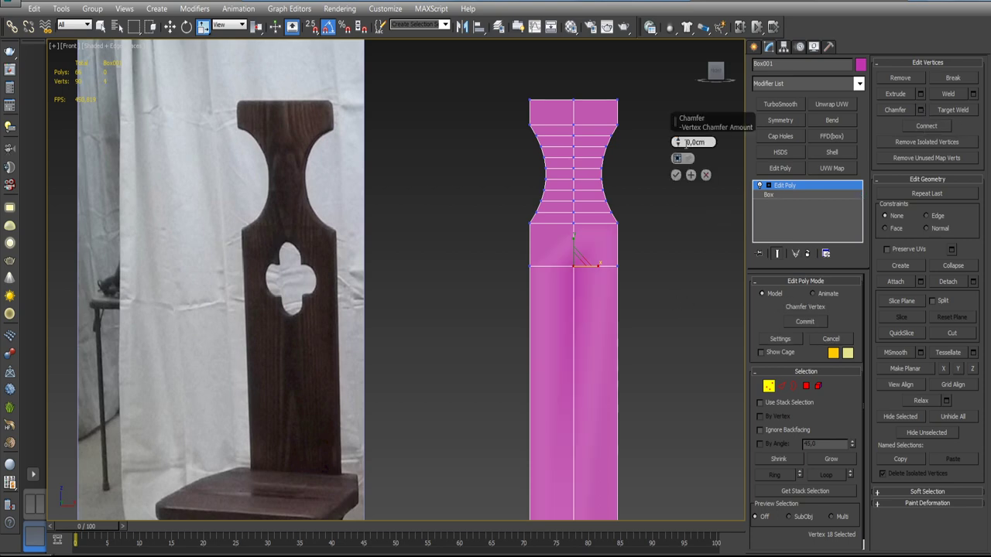
left_click_drag(678, 145, 679, 127)
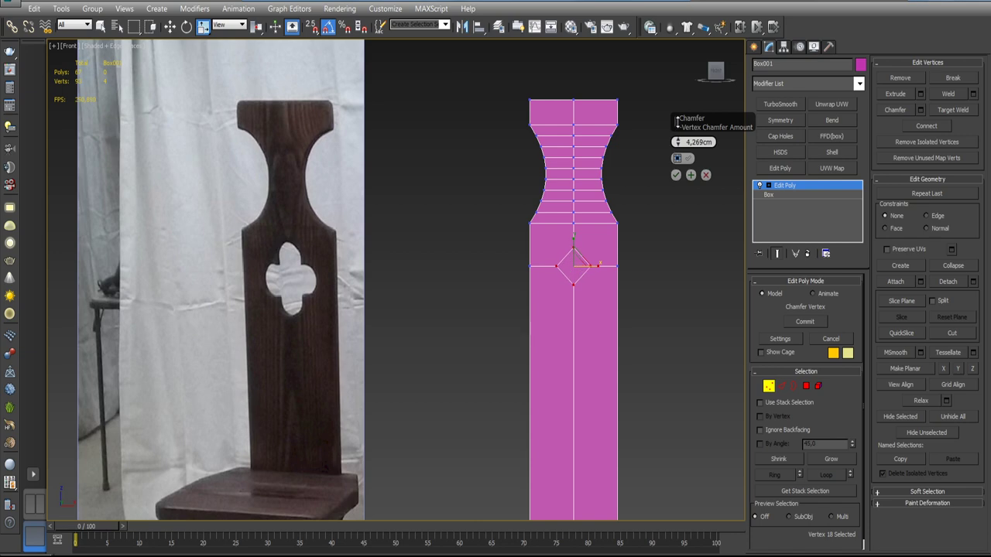
left_click(677, 158)
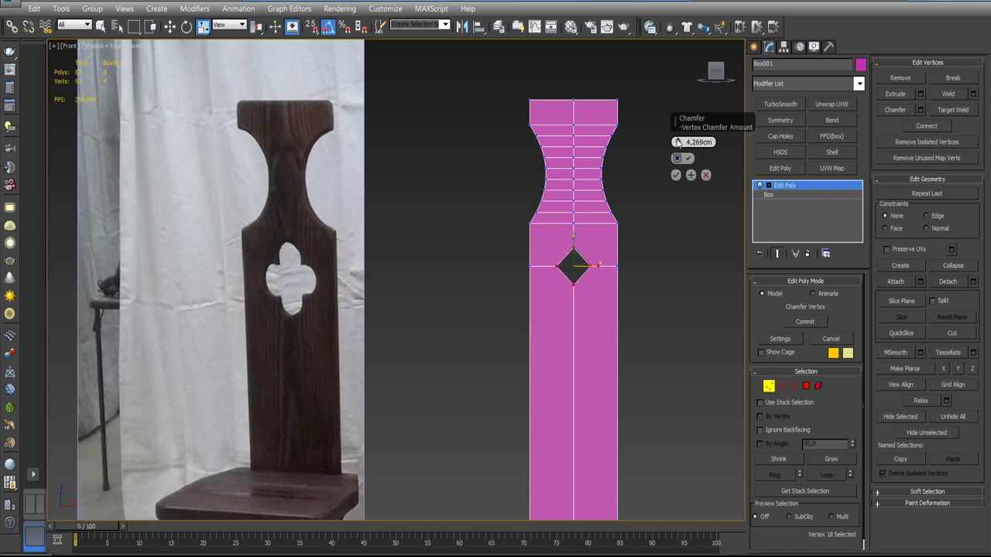
left_click_drag(678, 142, 675, 121)
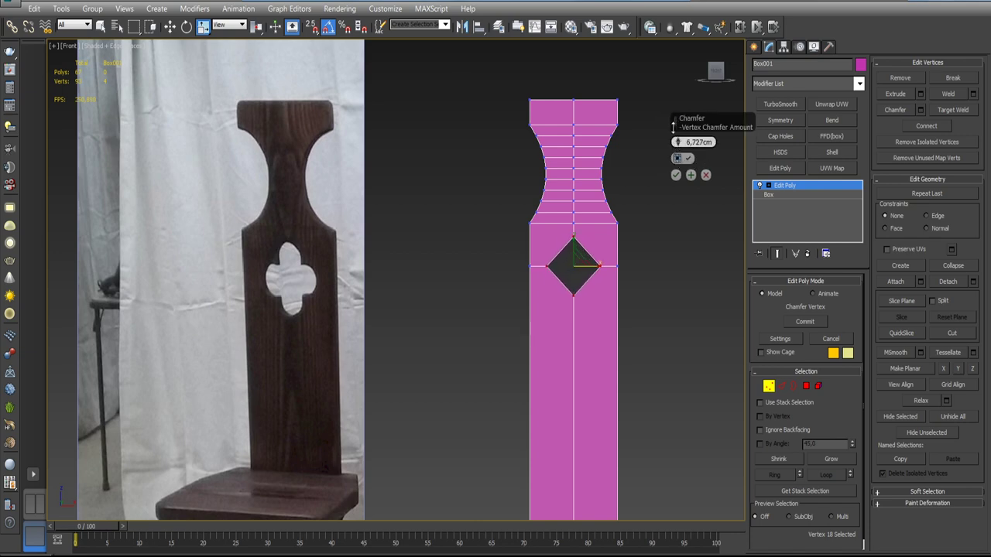
left_click(691, 175)
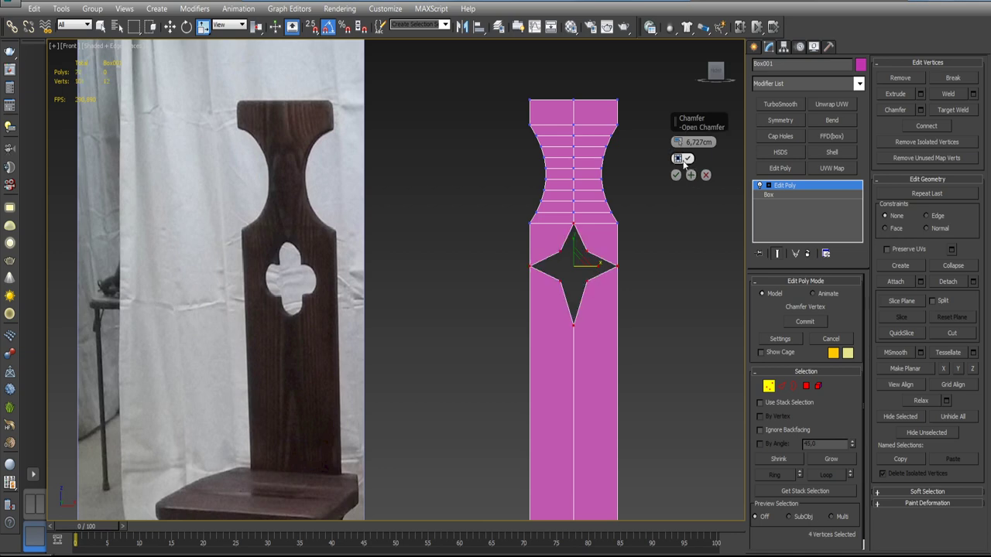
left_click_drag(678, 143, 676, 160)
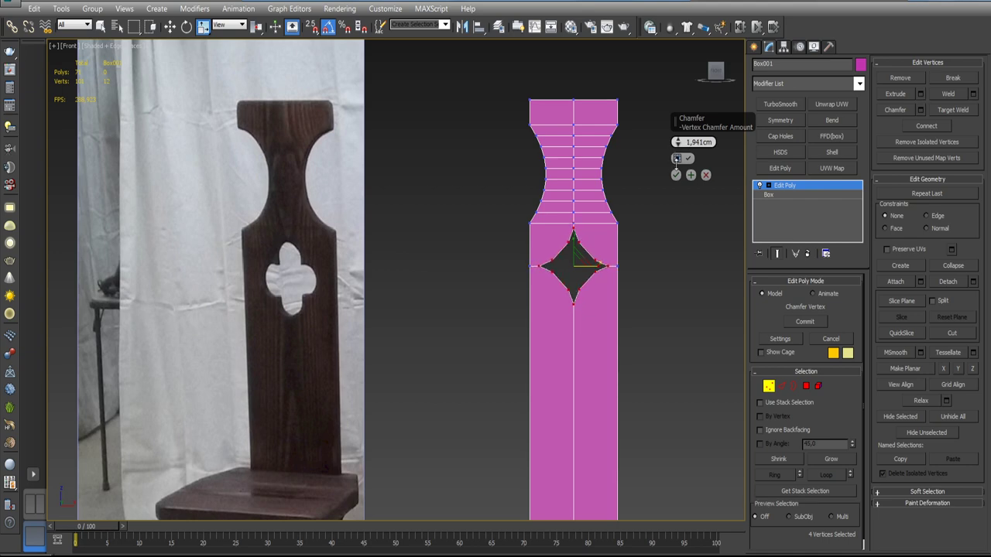
left_click(676, 174)
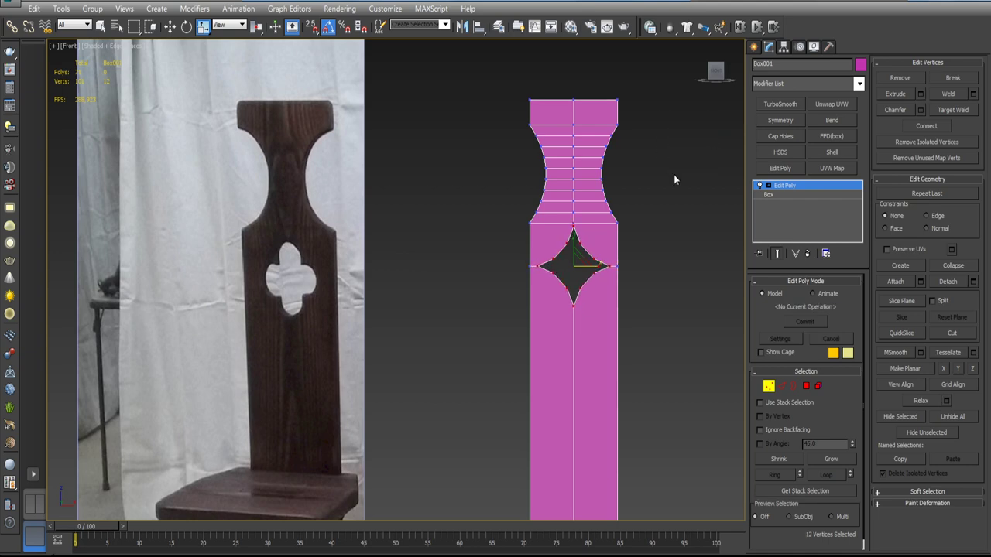
left_click(782, 188)
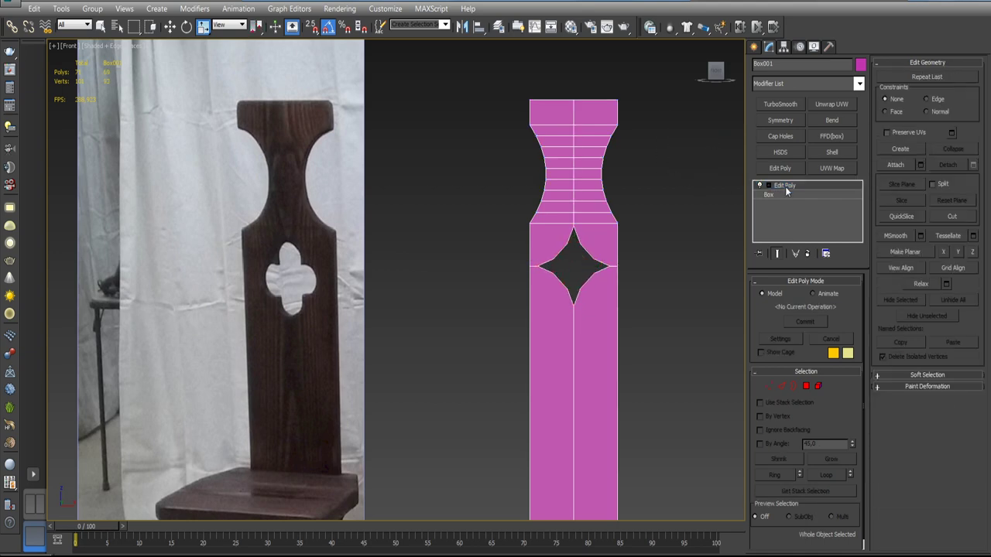
- Clone the carved column as an independent copy named Box002
right_click(611, 243)
left_click(612, 244)
right_click(611, 268)
left_click(630, 333)
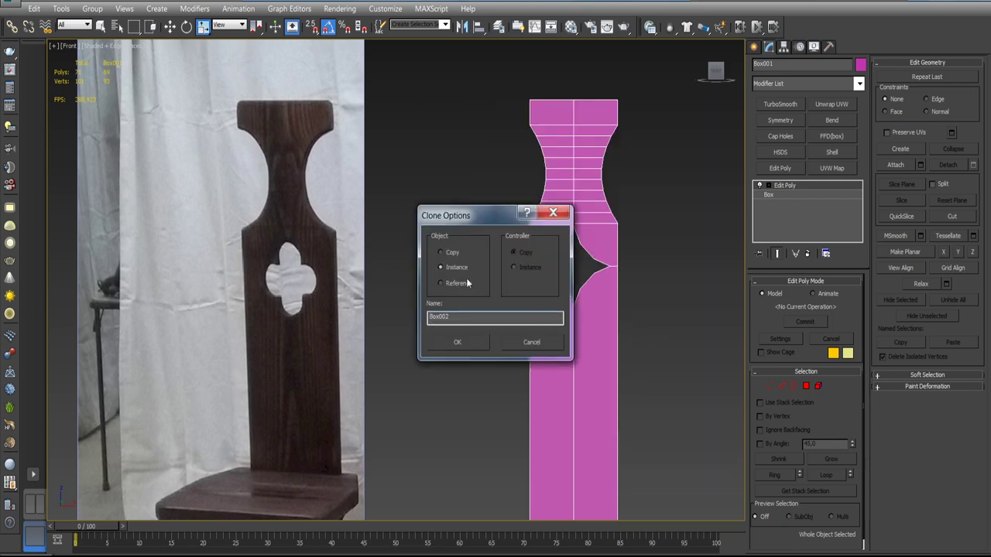
left_click(441, 253)
left_click(457, 342)
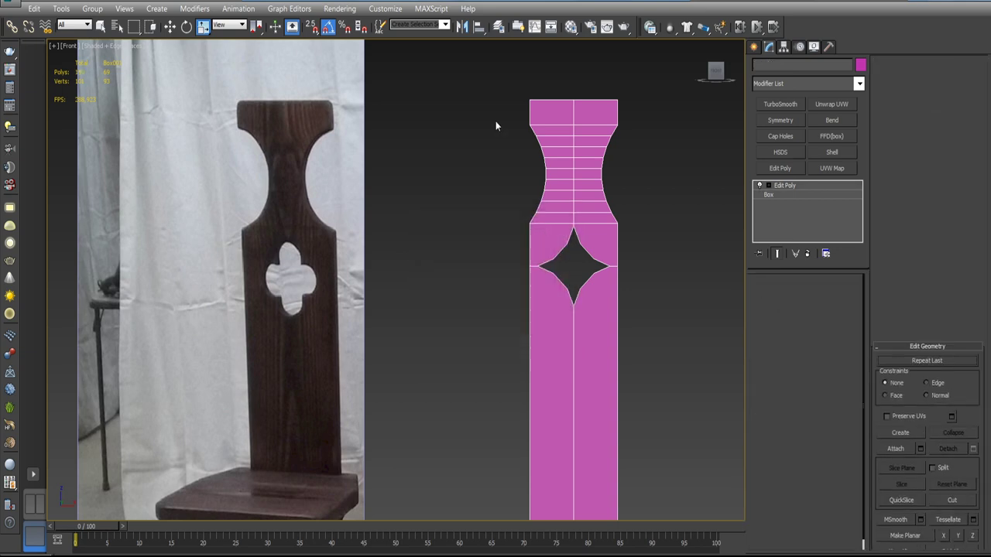
- Open and close the layers list, then reselect the original column Box001
left_click(497, 27)
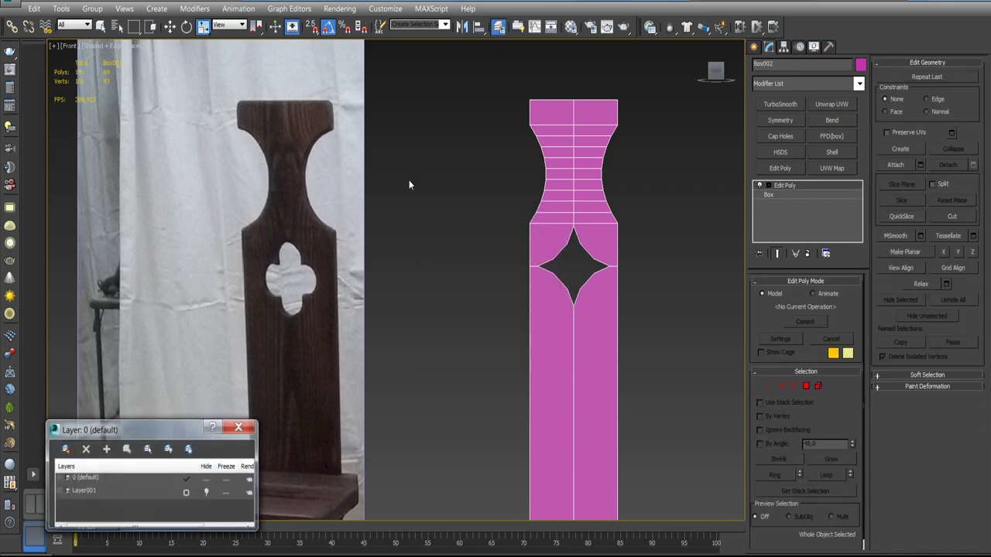
left_click(104, 469)
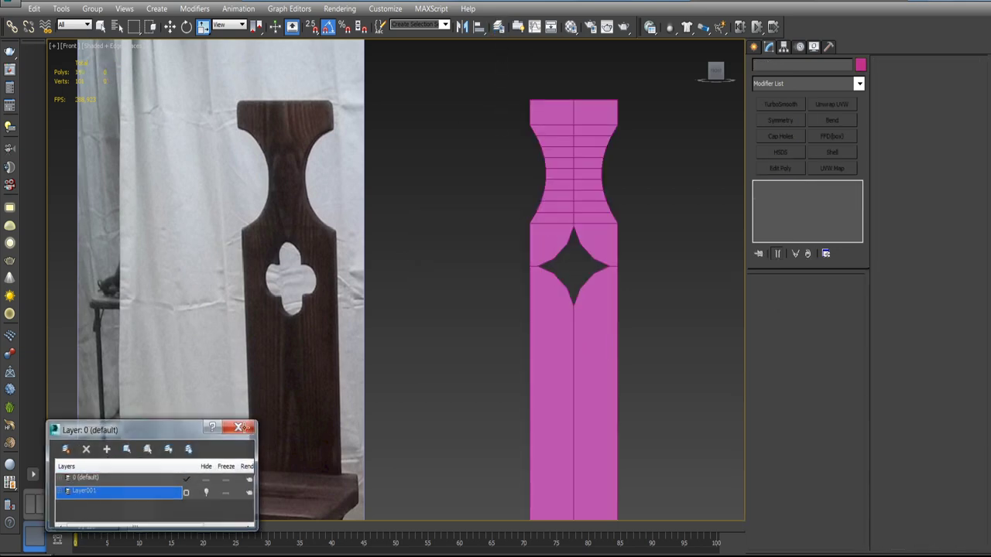
left_click(240, 427)
left_click(558, 349)
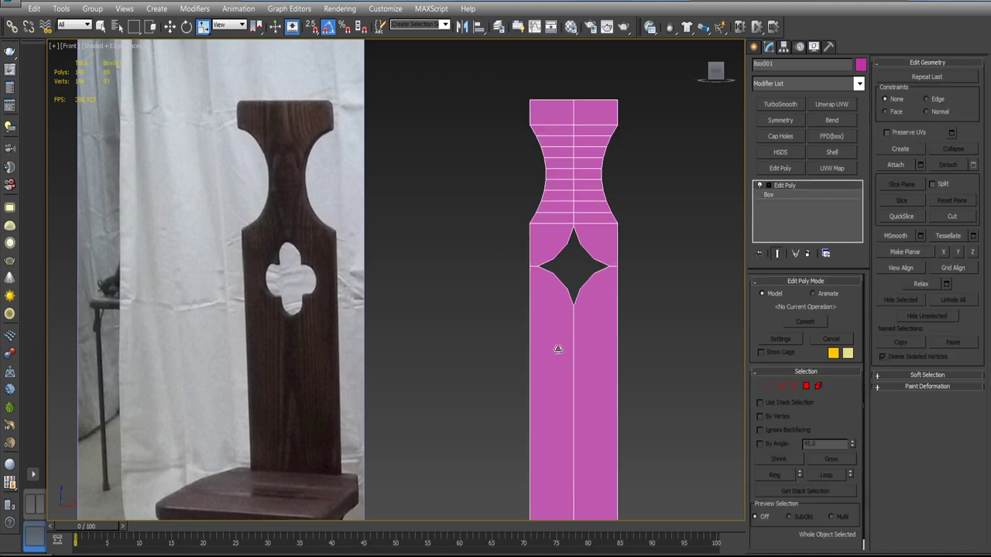
- Collapse the modifier stack to an editable poly and enter Vertex mode
right_click(788, 191)
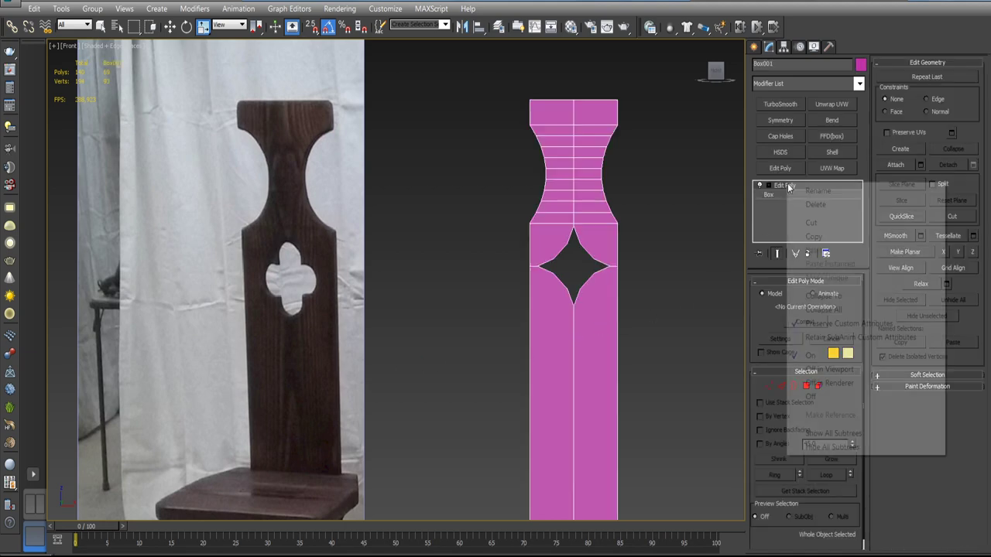
left_click(837, 294)
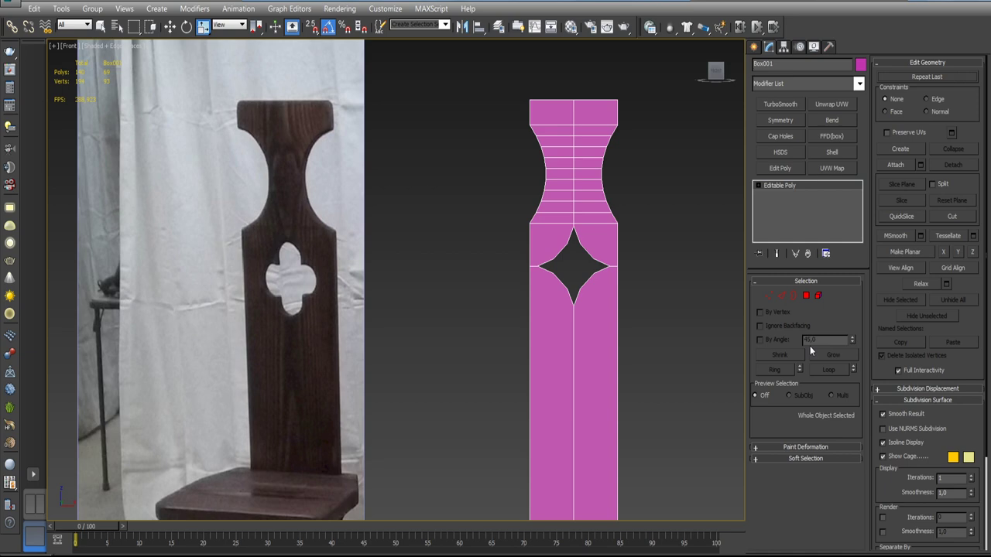
left_click(778, 298)
scroll(567, 280, "up", 3)
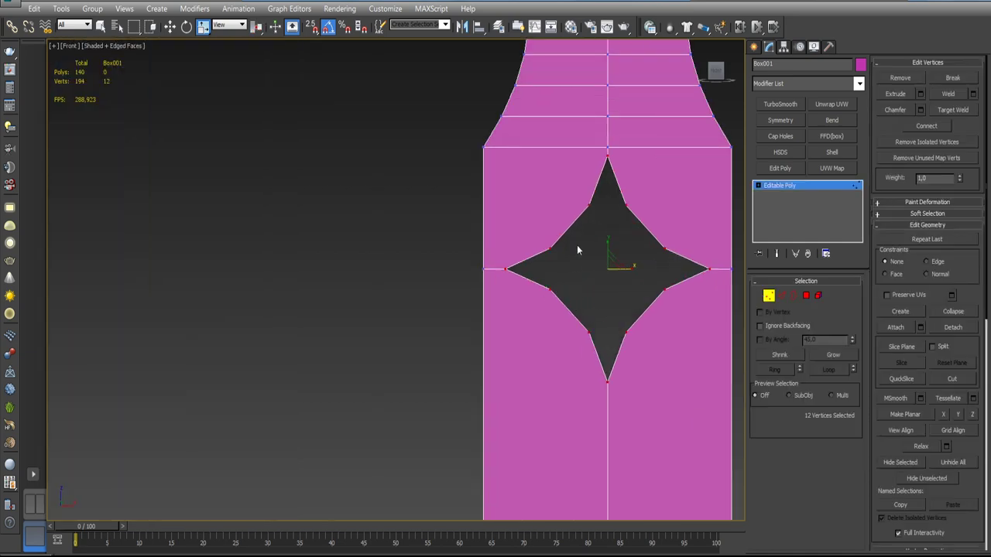
scroll(576, 250, "down", 3)
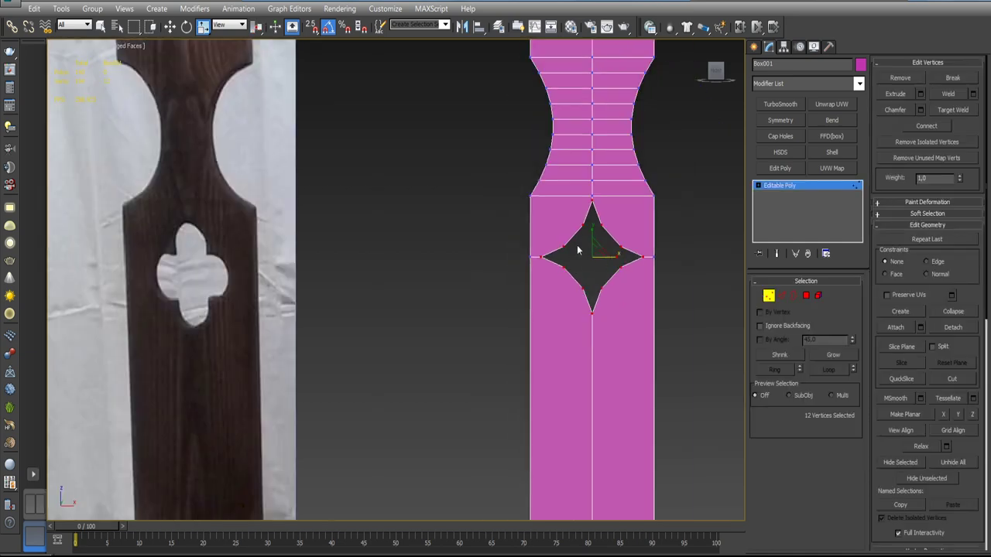
- Target Weld the star's left, bottom, right and top tips onto their neighbouring vertices
left_click(964, 111)
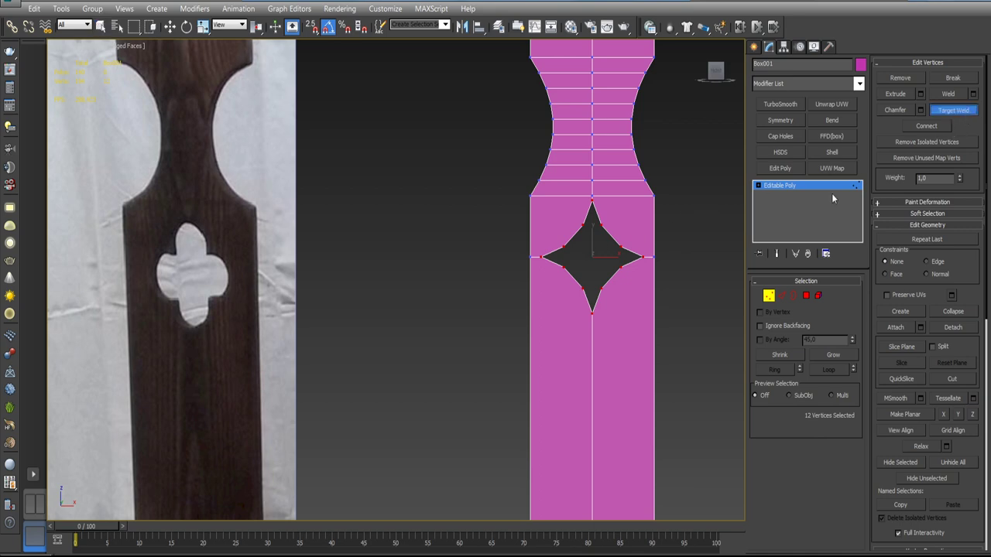
left_click(542, 256)
left_click(563, 267)
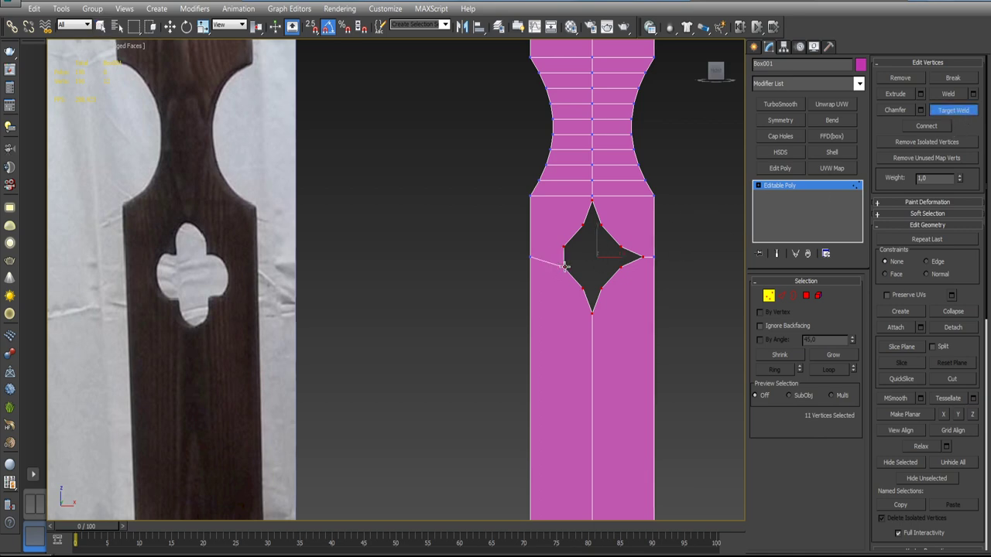
left_click(591, 314)
left_click(602, 289)
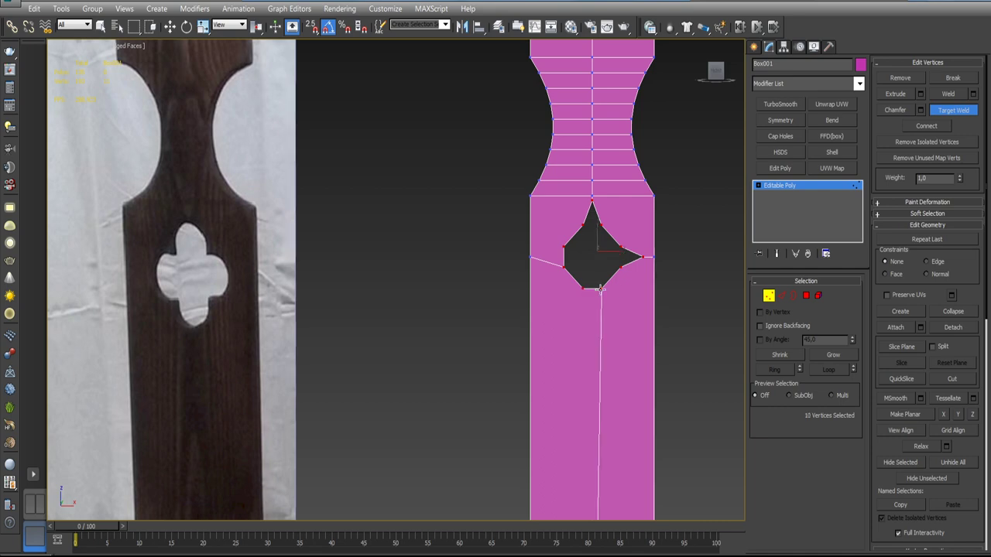
left_click(641, 256)
left_click(620, 248)
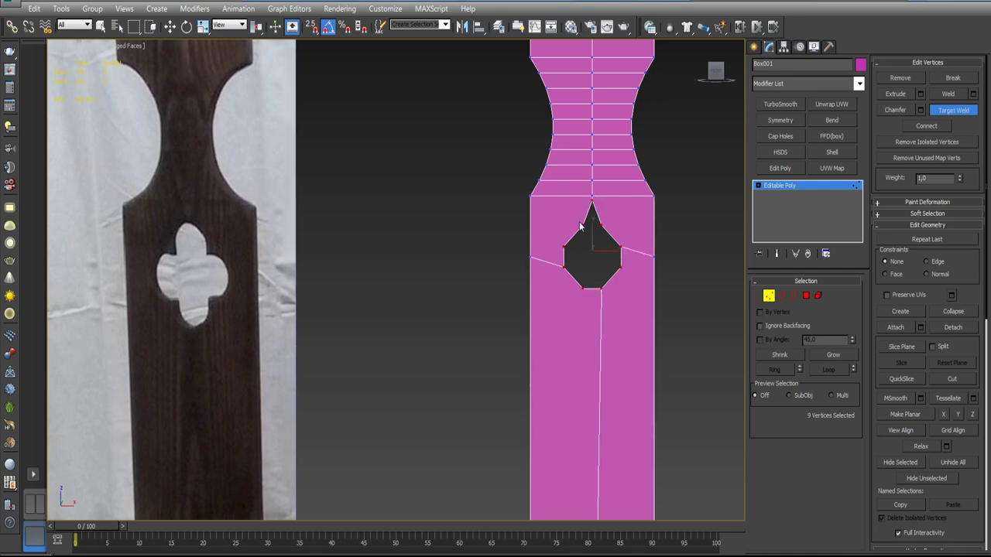
left_click(592, 225)
right_click(582, 259)
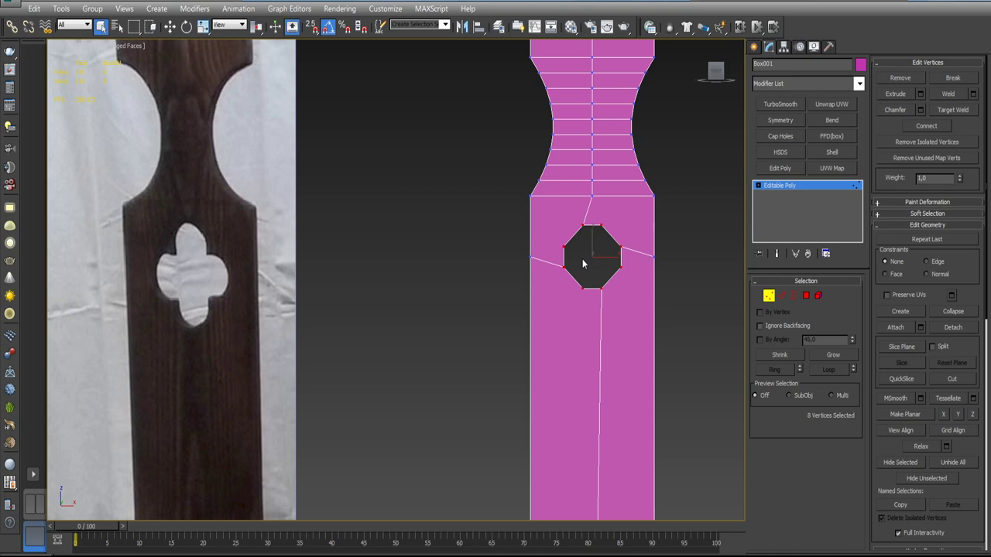
- Rotate the octagonal hole's border so one corner points straight up
key("3")
left_click(566, 253)
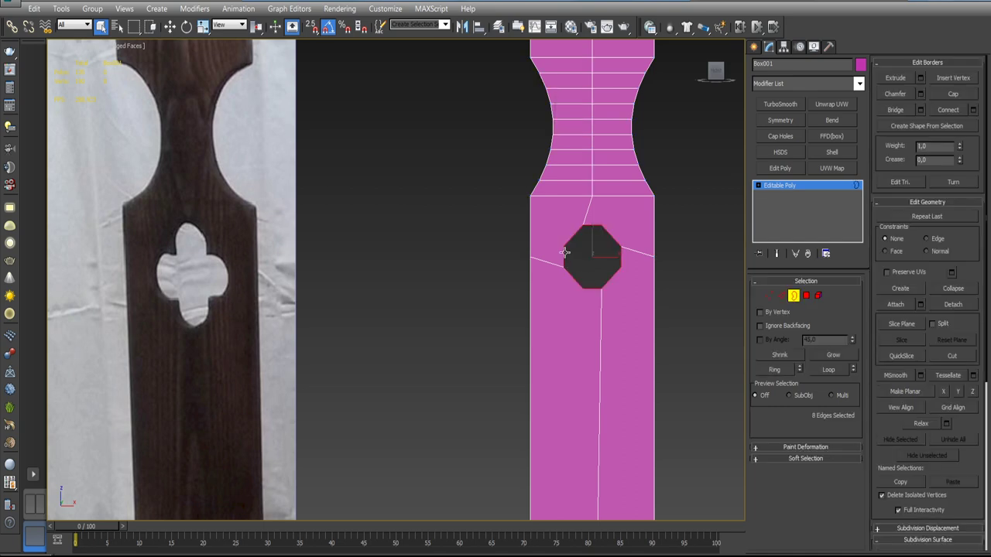
right_click(565, 253)
left_click(546, 335)
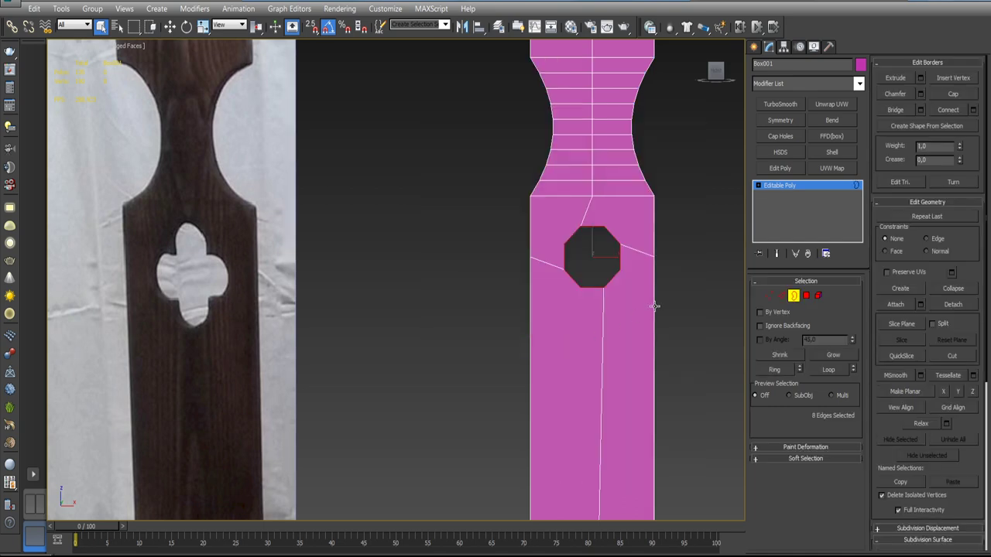
key("e")
left_click_drag(607, 241, 624, 254)
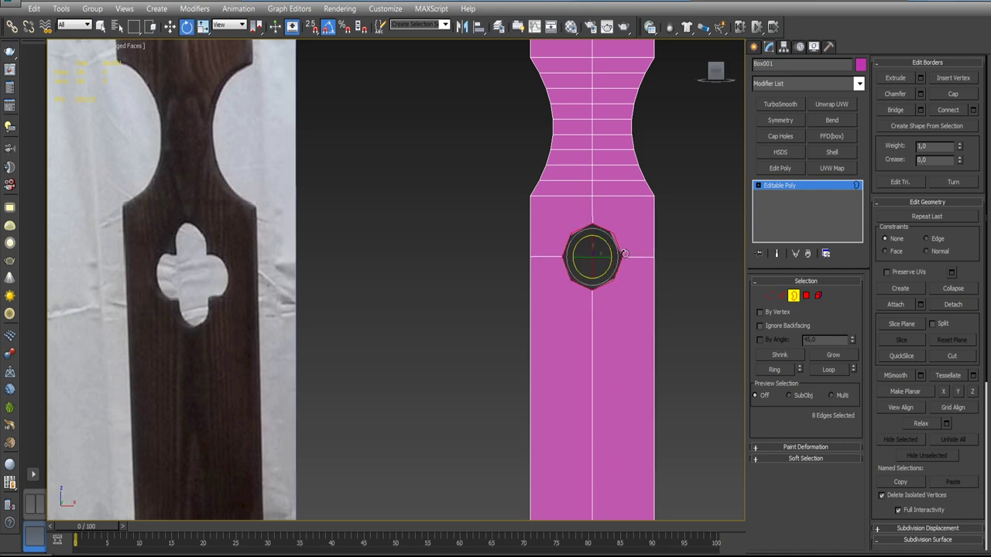
scroll(650, 310, "down", 2)
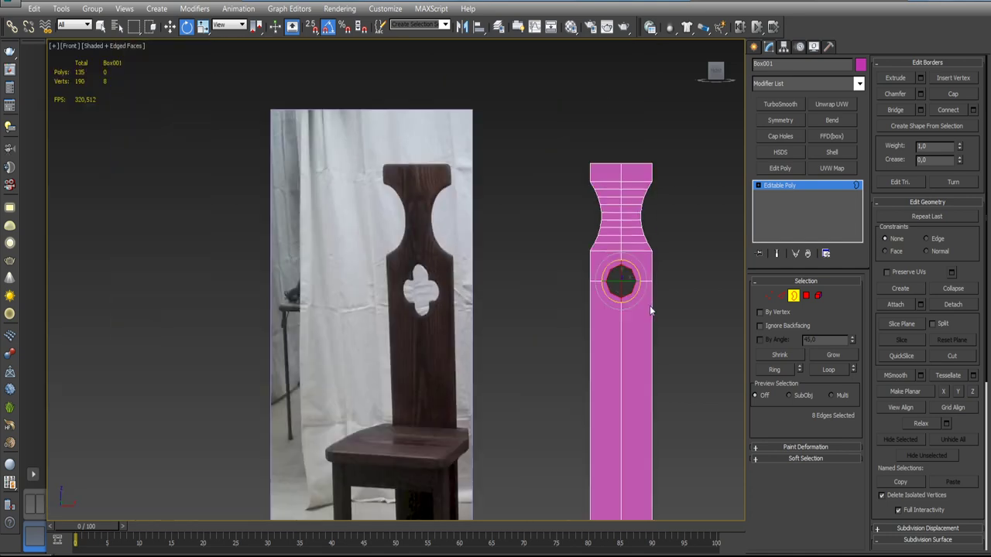
scroll(667, 293, "up", 2)
left_click(681, 292)
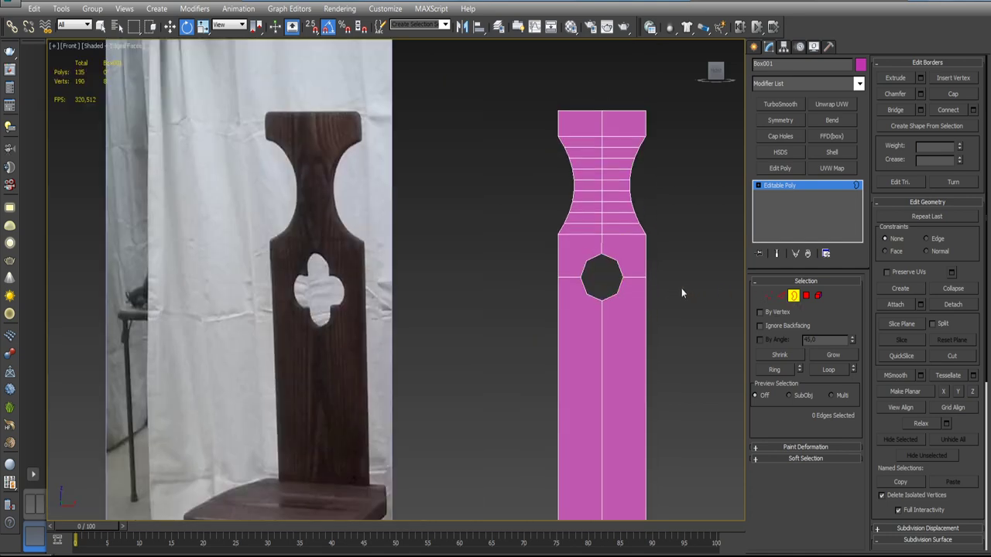
scroll(599, 299, "up", 2)
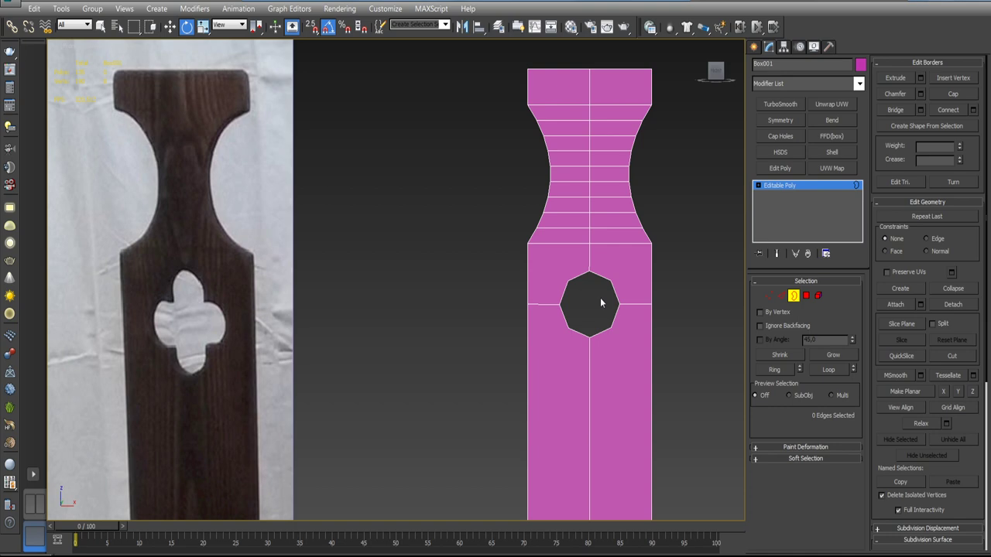
scroll(601, 302, "up", 1)
scroll(599, 294, "down", 3)
scroll(597, 279, "up", 4)
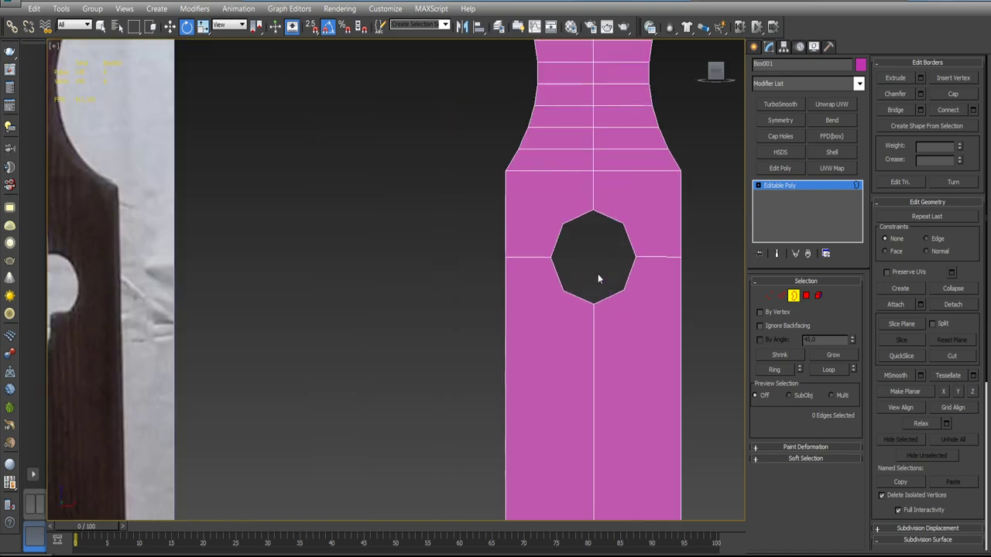
scroll(598, 279, "down", 2)
- Select the hole's border and scale it down into a smaller octagon
left_click(768, 295)
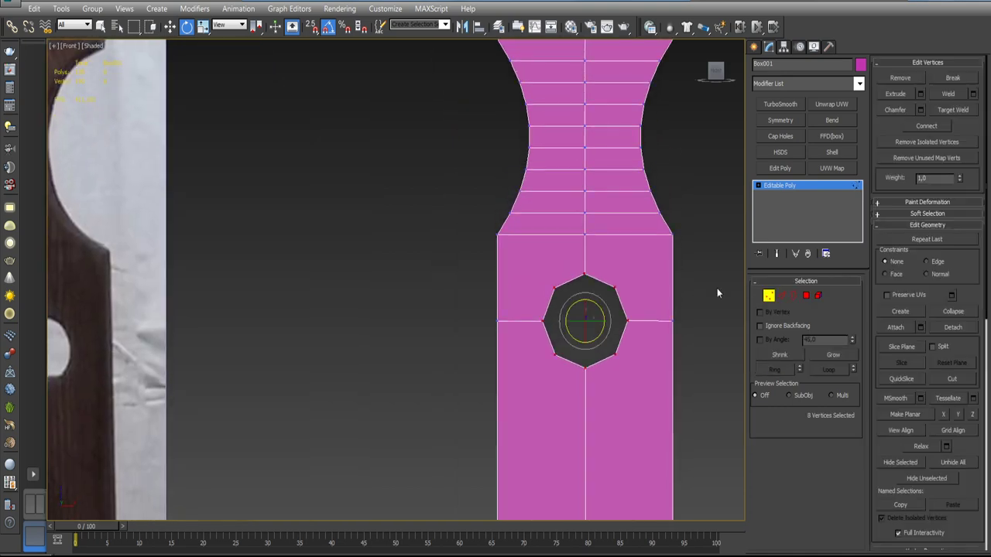
left_click(584, 276)
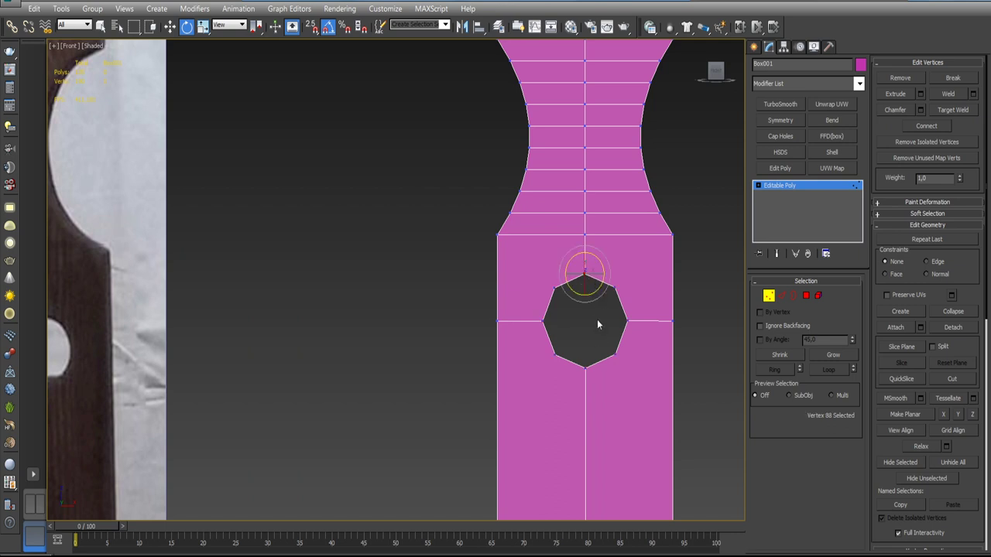
left_click(591, 368, "ctrl")
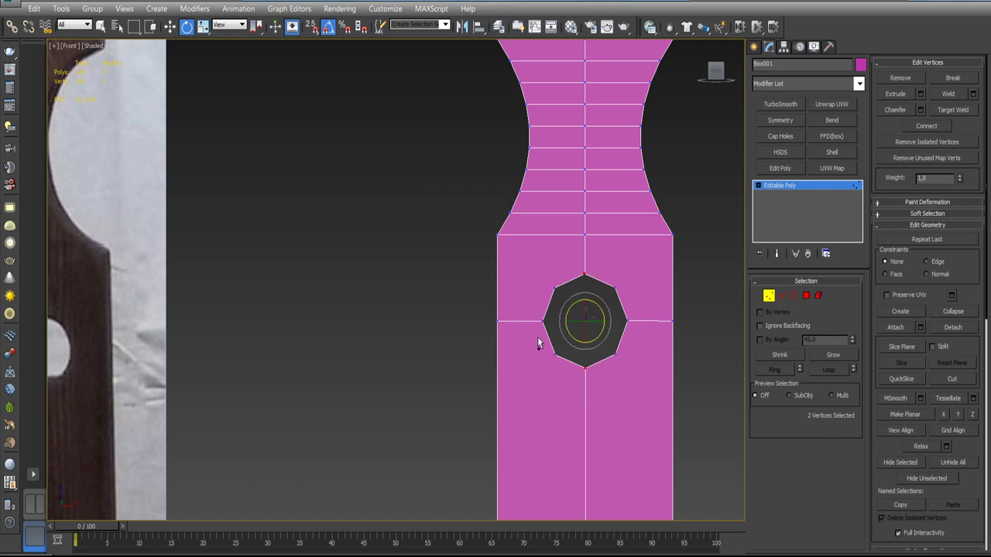
left_click(627, 320, "ctrl")
scroll(627, 322, "down", 2)
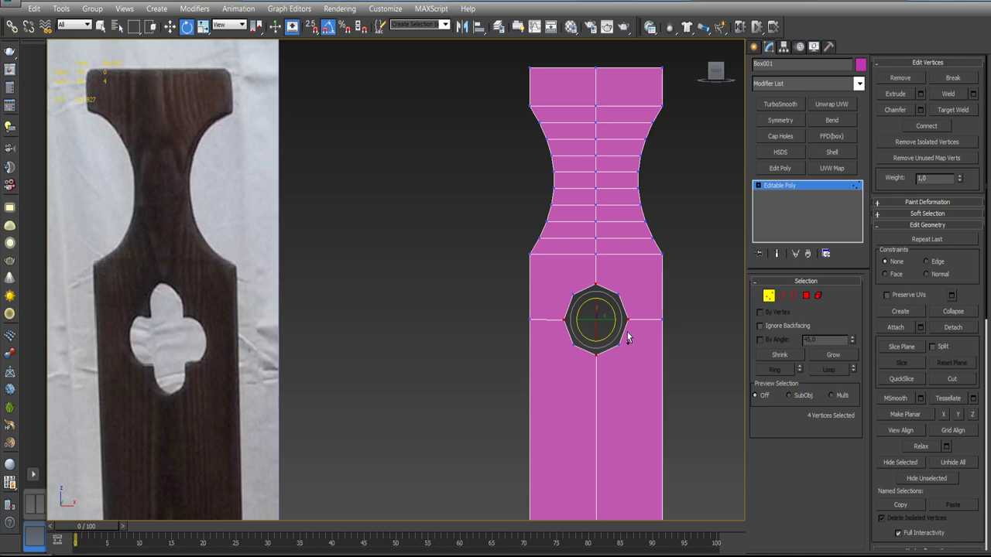
key("3")
left_click(612, 294)
key("r")
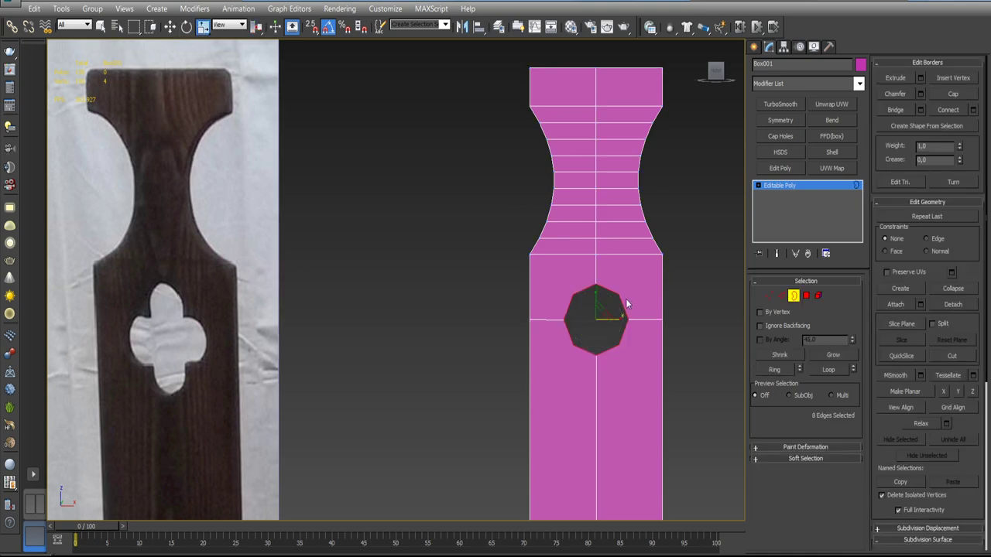
left_click_drag(608, 310, 589, 332)
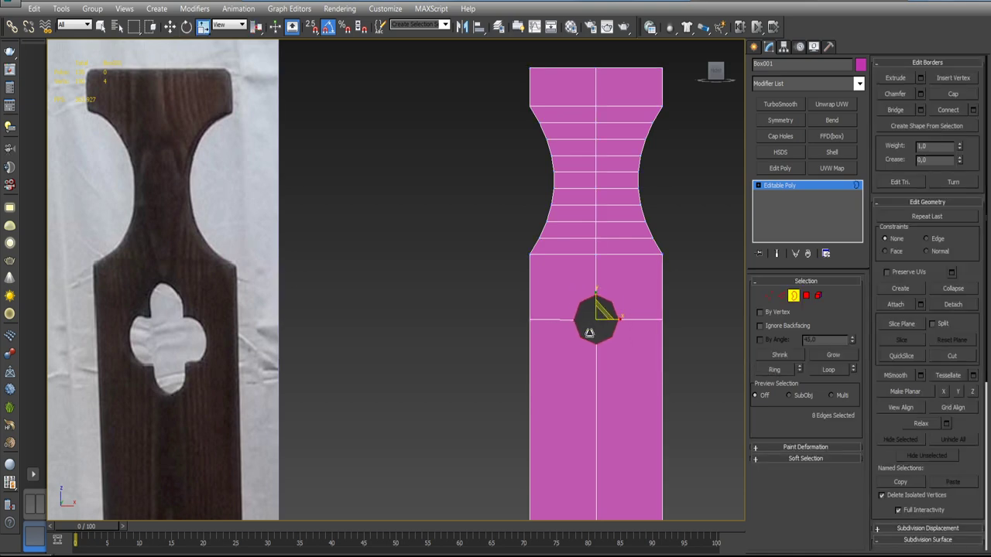
- Scale the four hole corners outward into a four-pointed star and chamfer its tips by about 1.6 cm
key("1")
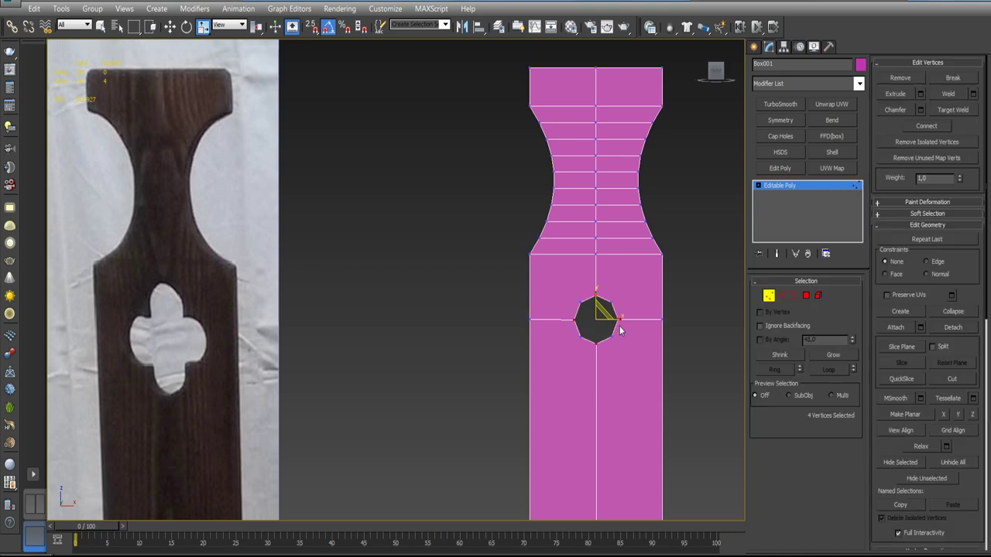
left_click_drag(602, 312, 649, 282)
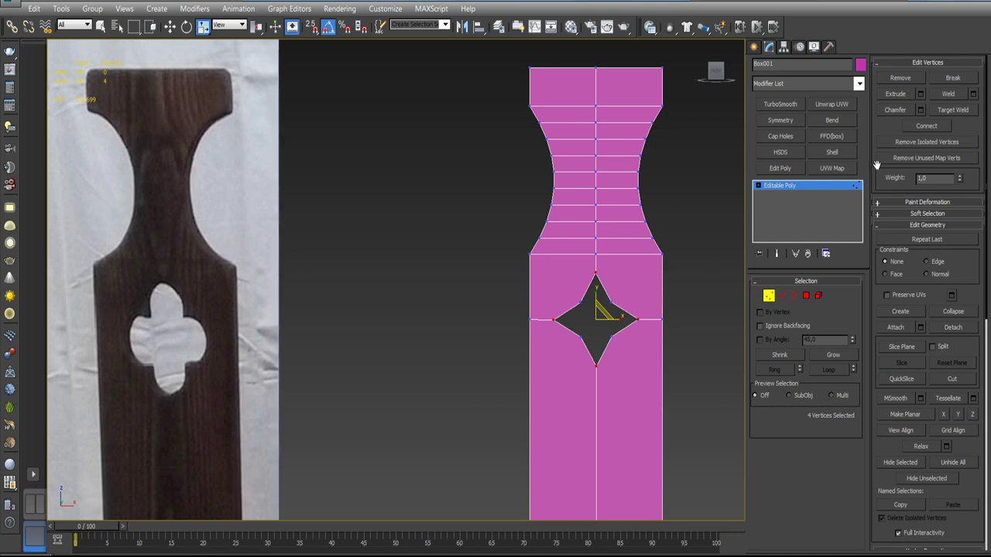
left_click(921, 110)
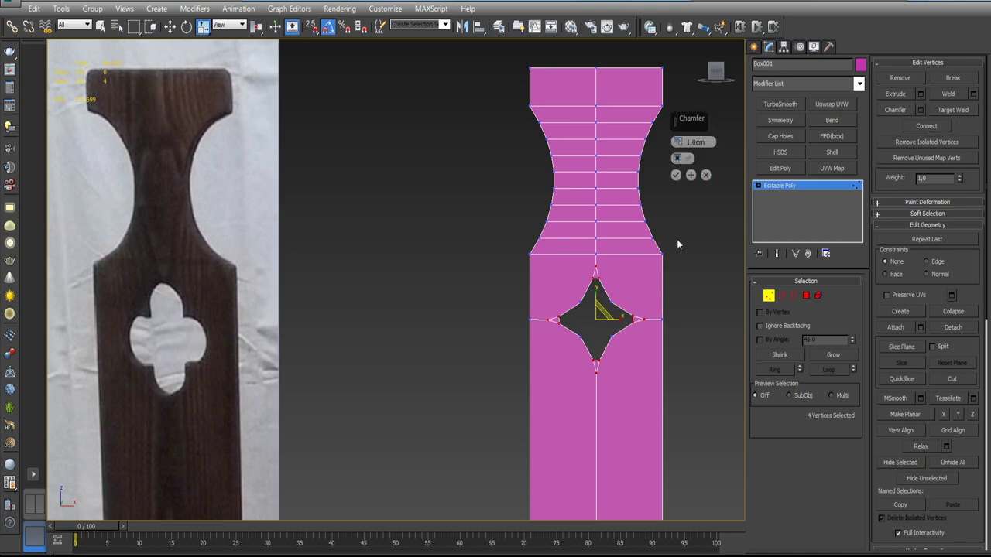
left_click(688, 158)
left_click_drag(677, 142, 674, 133)
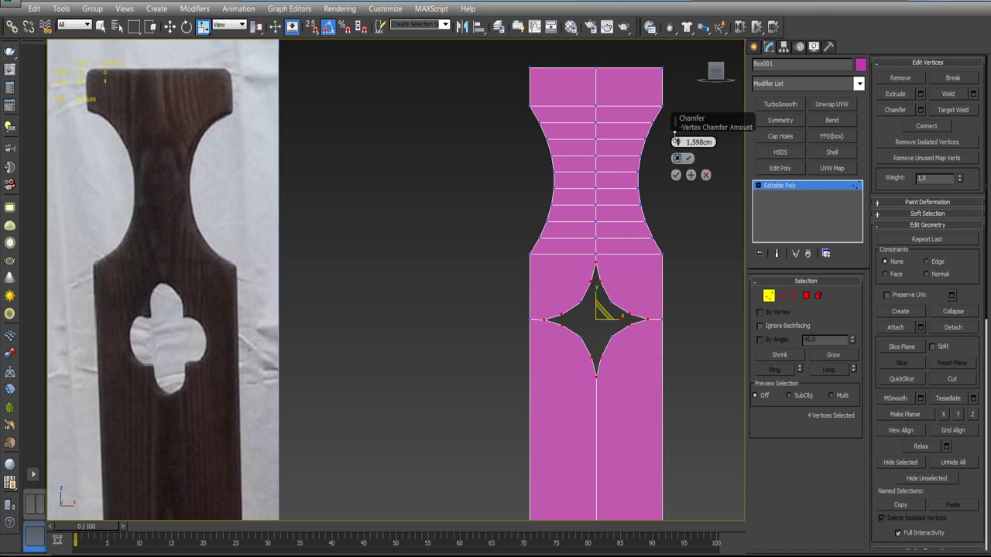
left_click(675, 175)
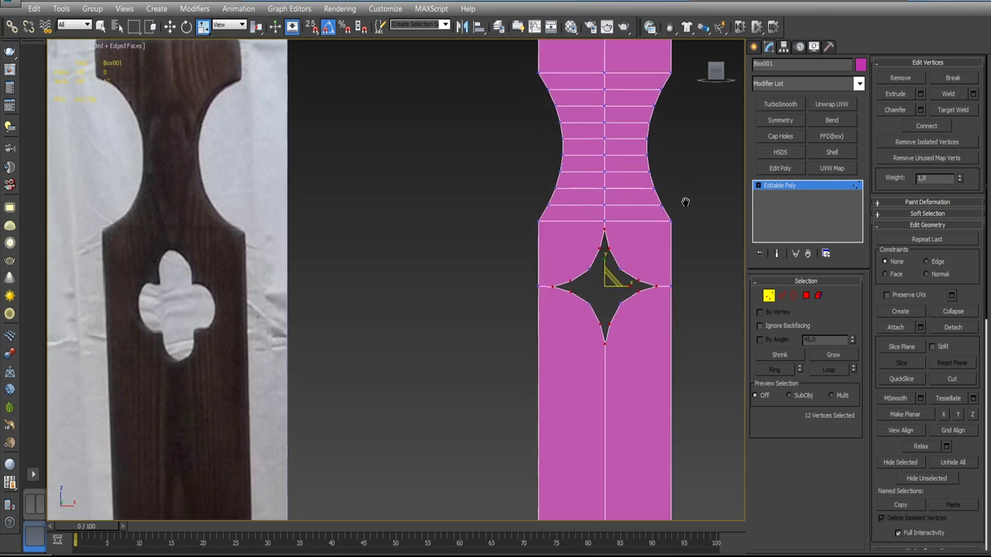
- Select the vertices at the star's top tip and on its left and right arms
scroll(610, 238, "up", 3)
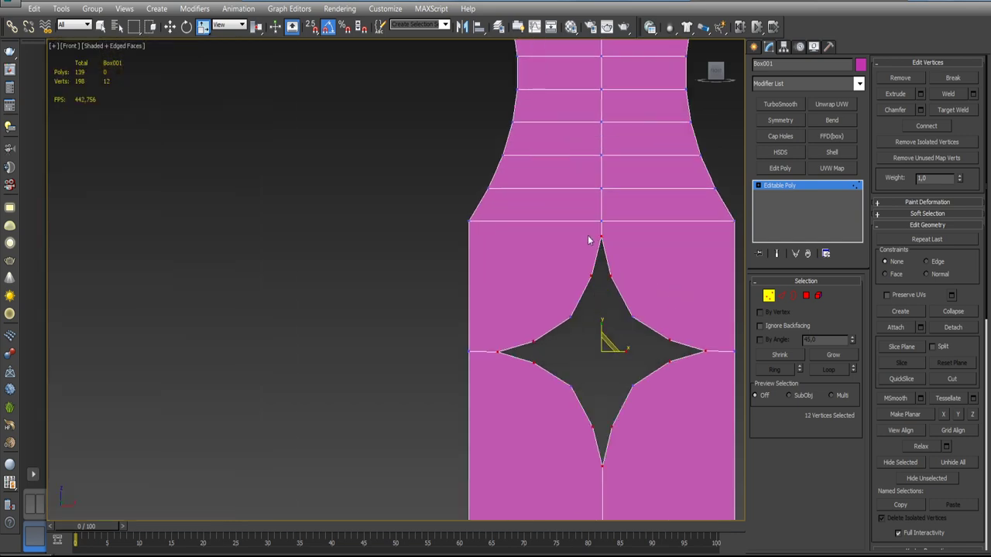
left_click_drag(607, 345, 611, 341)
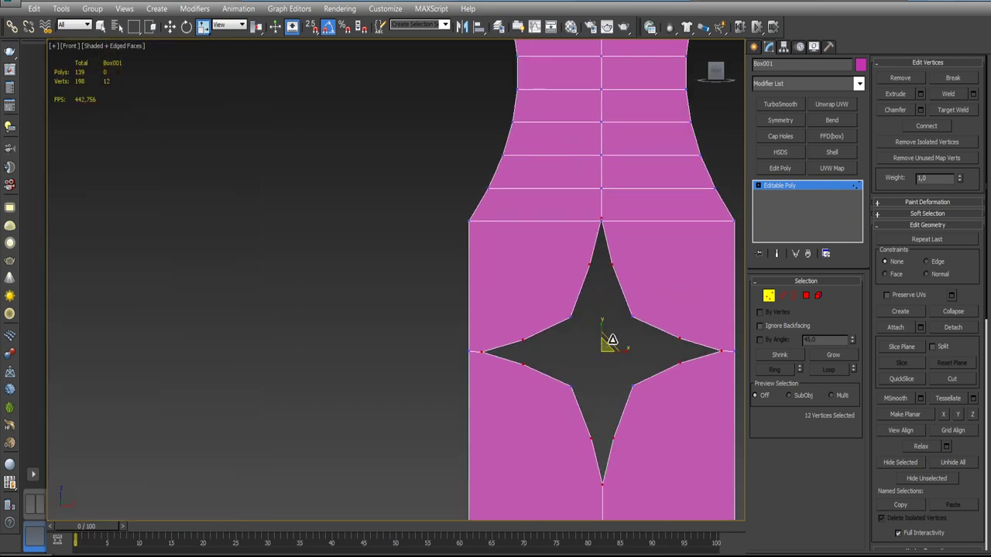
key("ctrl+z")
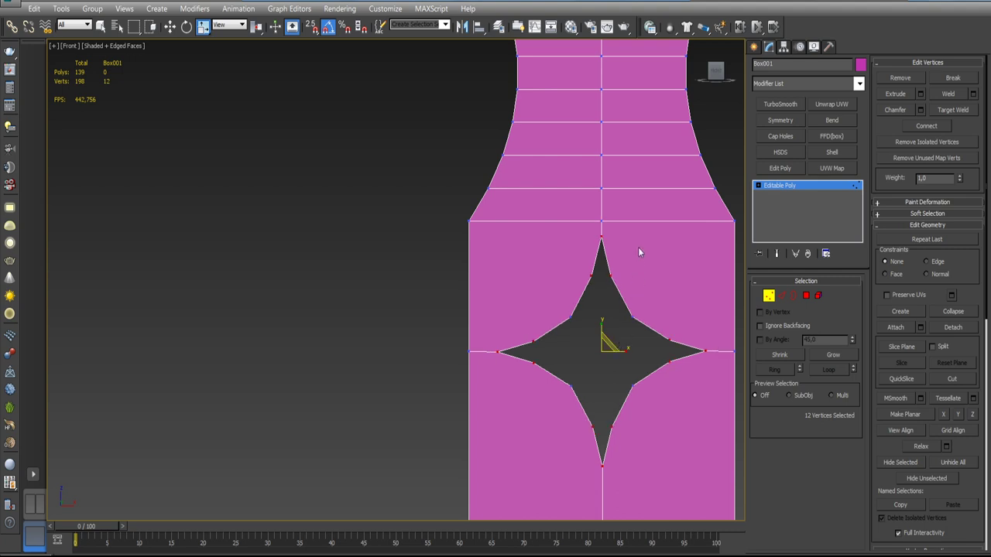
mouse_move(633, 285)
left_mouse_down()
mouse_move(704, 286)
mouse_move(642, 293)
mouse_move(646, 274)
mouse_move(707, 281)
left_mouse_up()
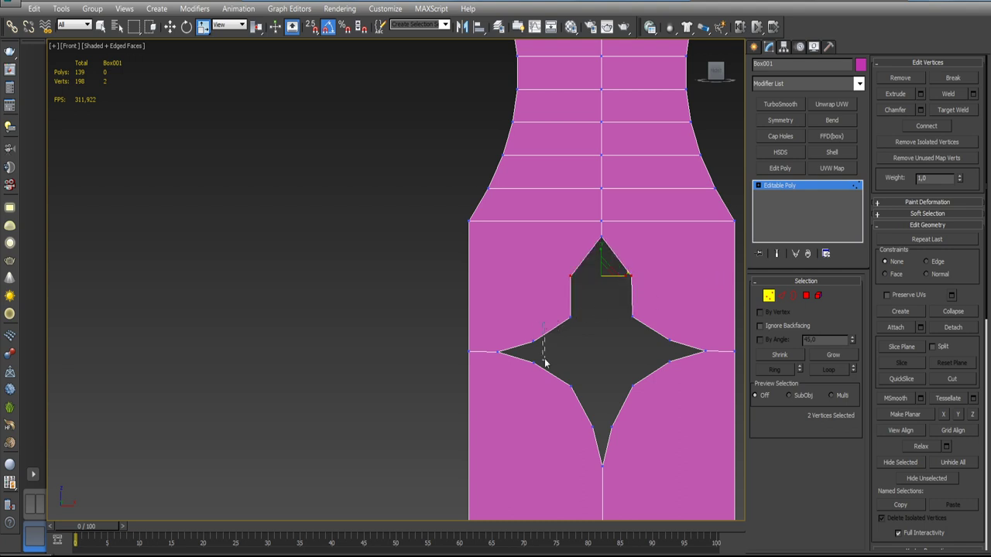
left_click_drag(551, 326, 531, 396)
left_click_drag(690, 337, 653, 398, "ctrl")
- Scale the notch vertices apart to broaden the star's left and right points
key("ctrl+z")
key("ctrl+z")
left_click_drag(625, 318, 613, 355)
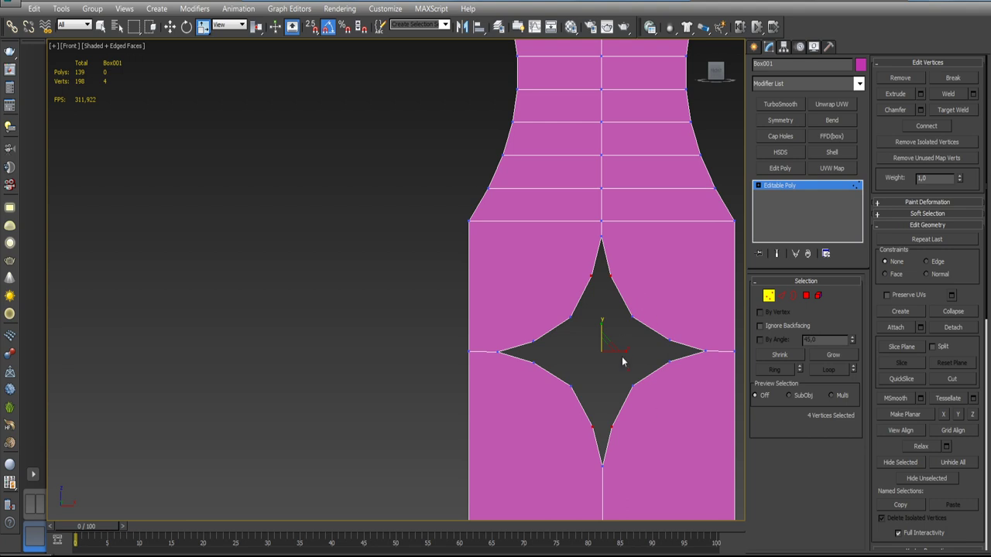
key("ctrl+z")
mouse_move(654, 352)
left_mouse_down()
mouse_move(698, 351)
mouse_move(645, 403)
left_mouse_up()
left_click(533, 346)
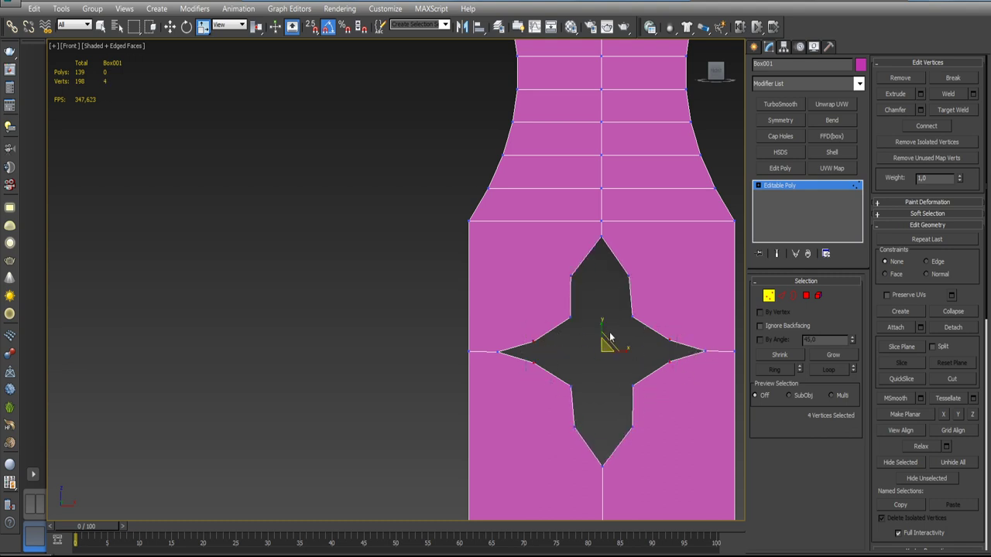
left_click_drag(607, 297, 619, 243)
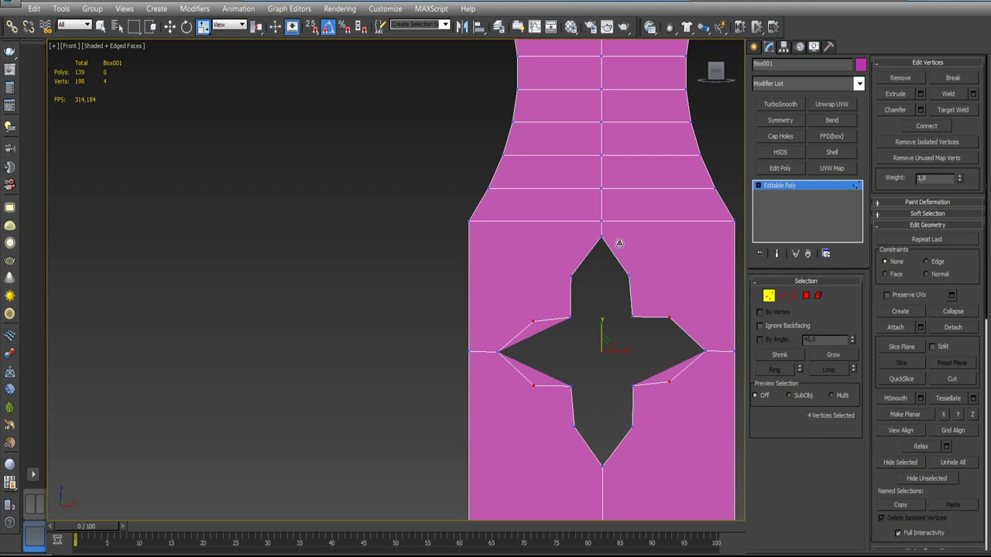
- Scale the cross hole's four inner corner vertices toward the centre to narrow the arms
left_click_drag(619, 244, 617, 240)
scroll(588, 331, "down", 2)
scroll(588, 326, "down", 2)
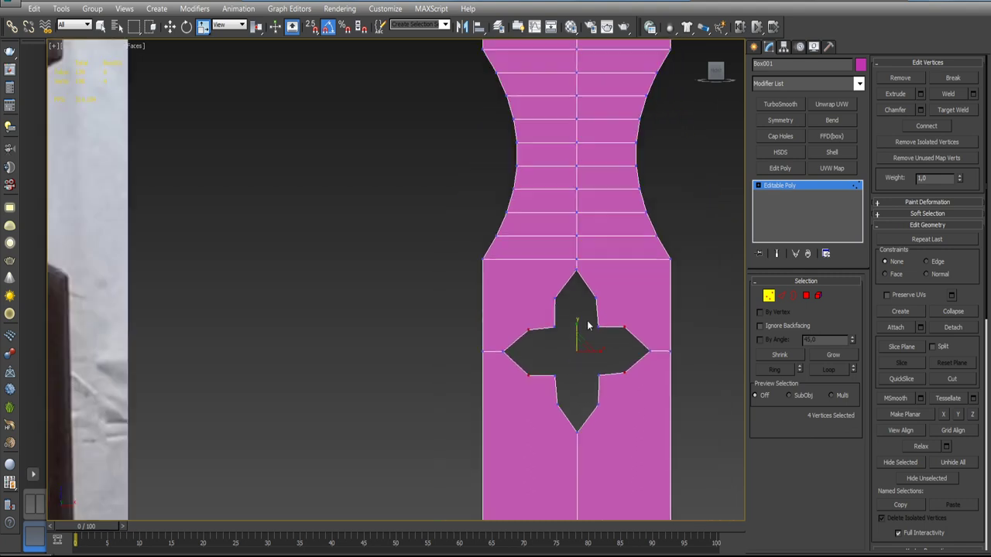
scroll(587, 325, "down", 2)
scroll(612, 280, "up", 2)
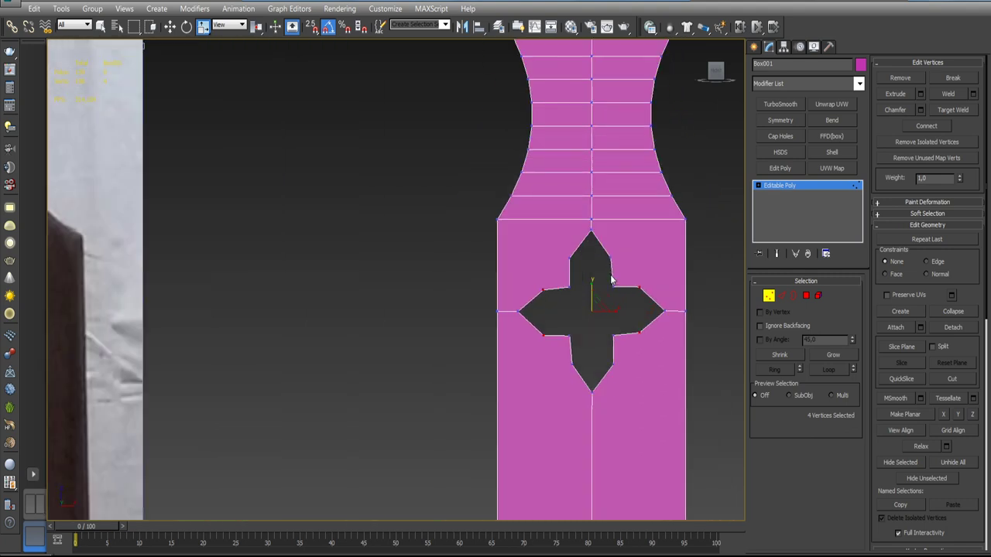
scroll(612, 280, "down", 2)
scroll(612, 280, "up", 1)
scroll(611, 280, "up", 2)
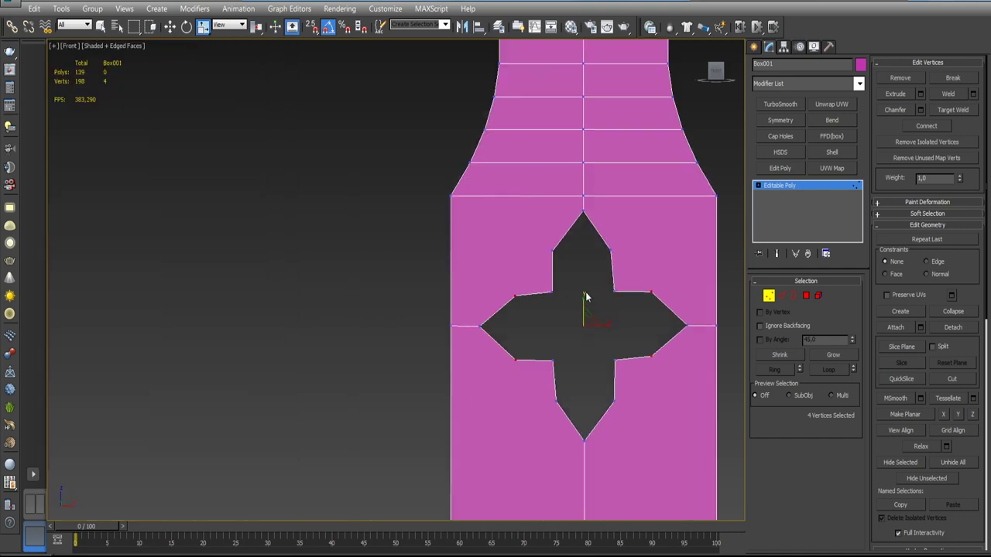
mouse_move(542, 285)
left_mouse_down()
mouse_move(605, 304)
mouse_move(629, 378)
left_mouse_up()
left_click_drag(594, 320, 574, 344)
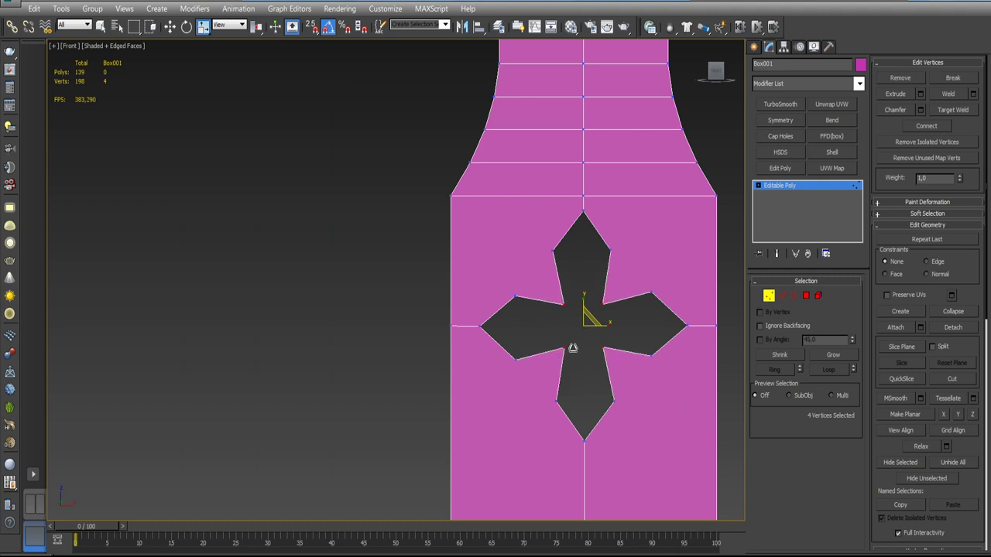
- Select the eight end vertices of the right, bottom, left and top arms
scroll(571, 348, "down", 5)
scroll(553, 320, "up", 6)
scroll(559, 258, "down", 1)
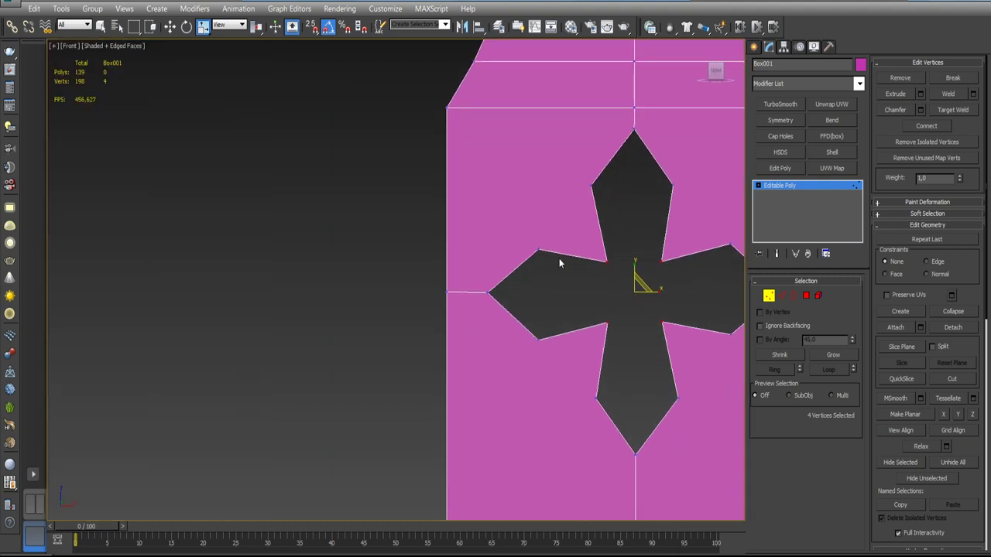
scroll(559, 257, "down", 4)
scroll(561, 258, "down", 4)
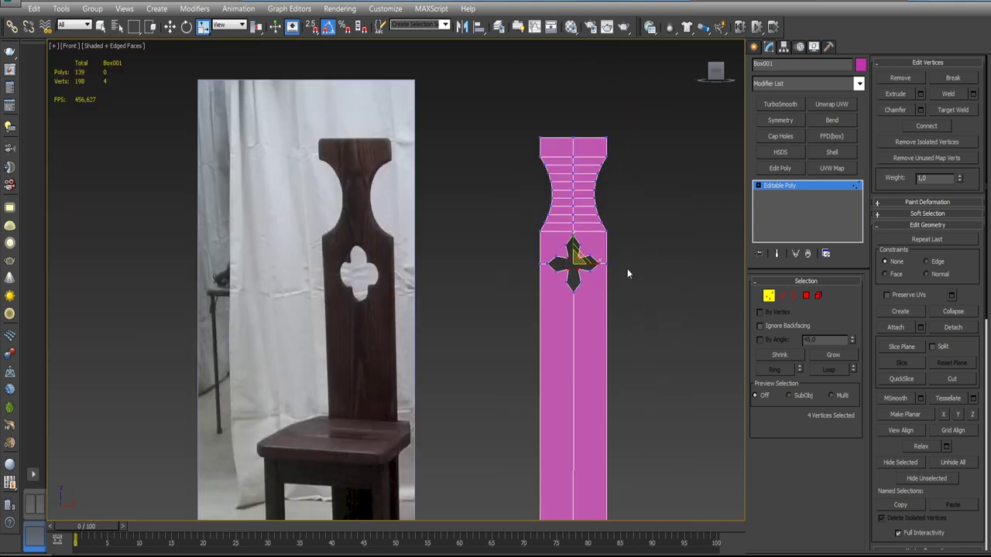
scroll(612, 298, "up", 3)
scroll(600, 294, "up", 1)
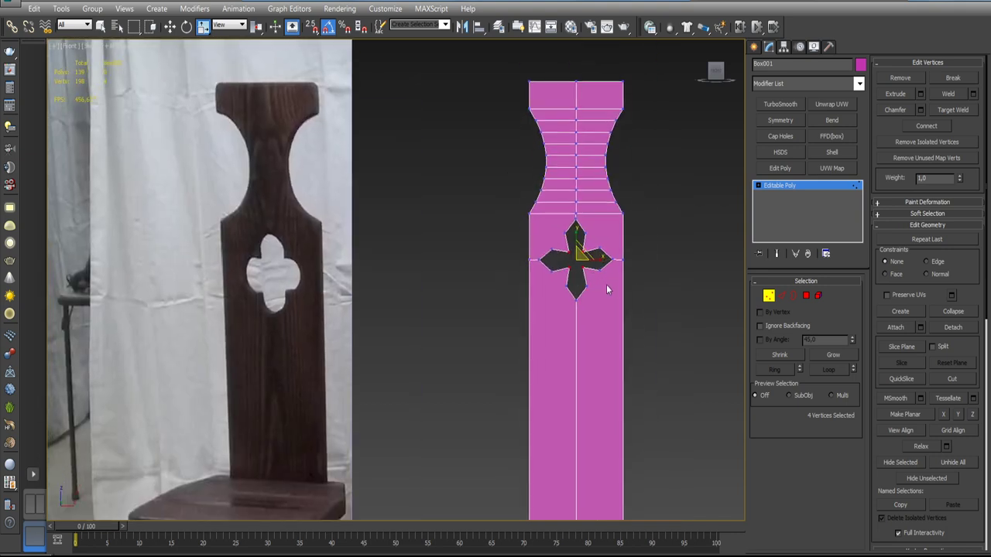
scroll(606, 284, "up", 1)
scroll(606, 284, "up", 2)
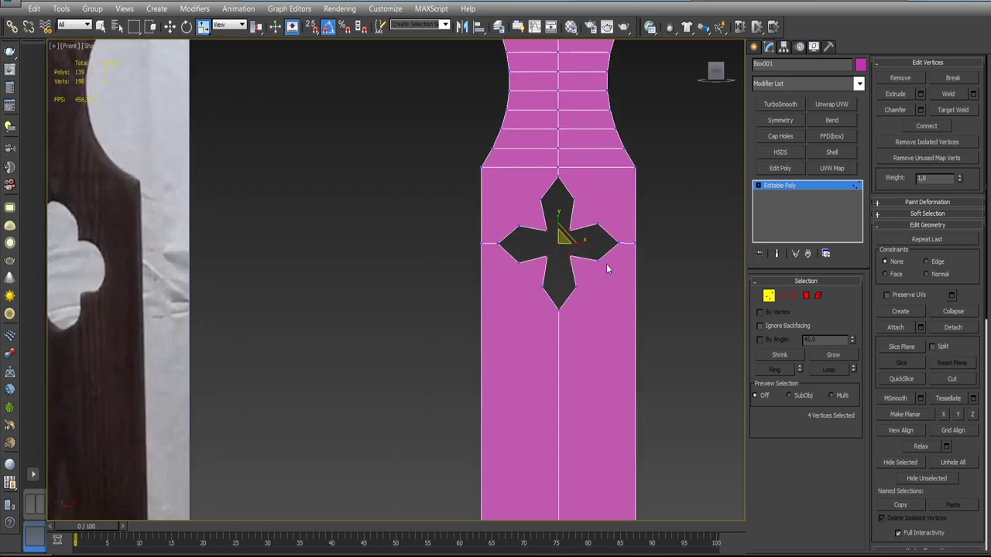
scroll(608, 273, "down", 1)
scroll(612, 263, "up", 4)
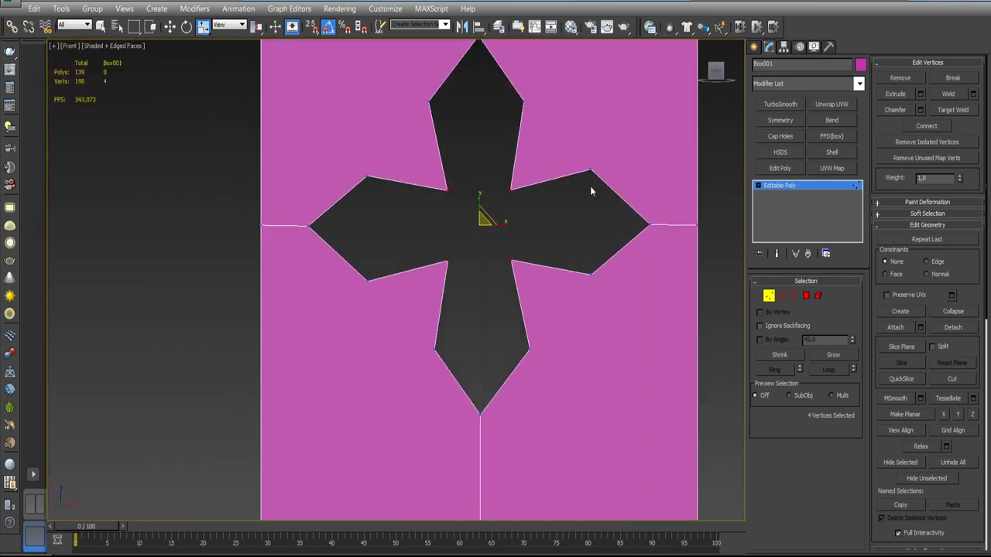
mouse_move(565, 143)
left_mouse_down()
mouse_move(574, 218)
mouse_move(615, 325)
left_mouse_up()
scroll(610, 303, "down", 2)
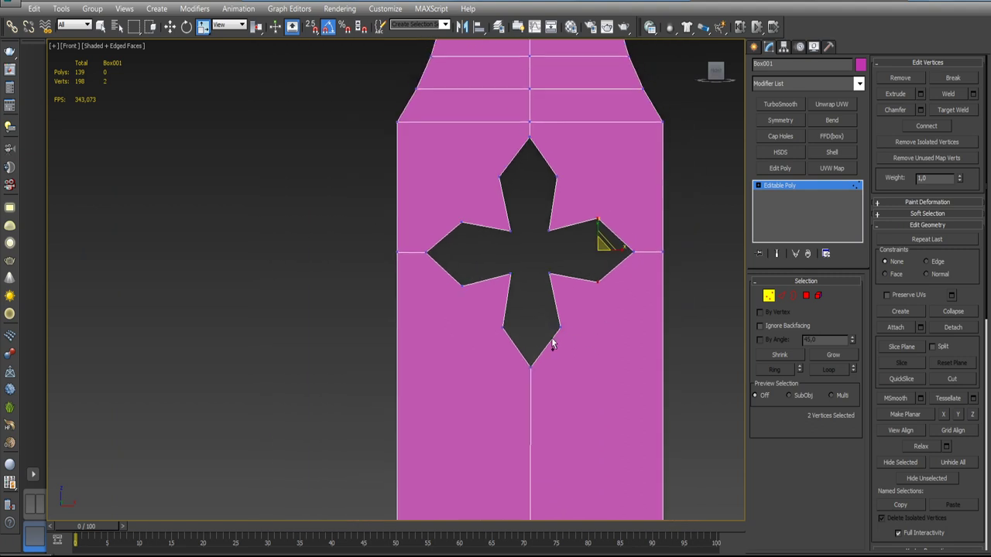
mouse_move(482, 308)
left_mouse_down()
mouse_move(532, 337)
mouse_move(588, 341)
left_mouse_up()
left_click_drag(474, 203, 446, 320, "ctrl")
left_click_drag(585, 189, 589, 197, "ctrl")
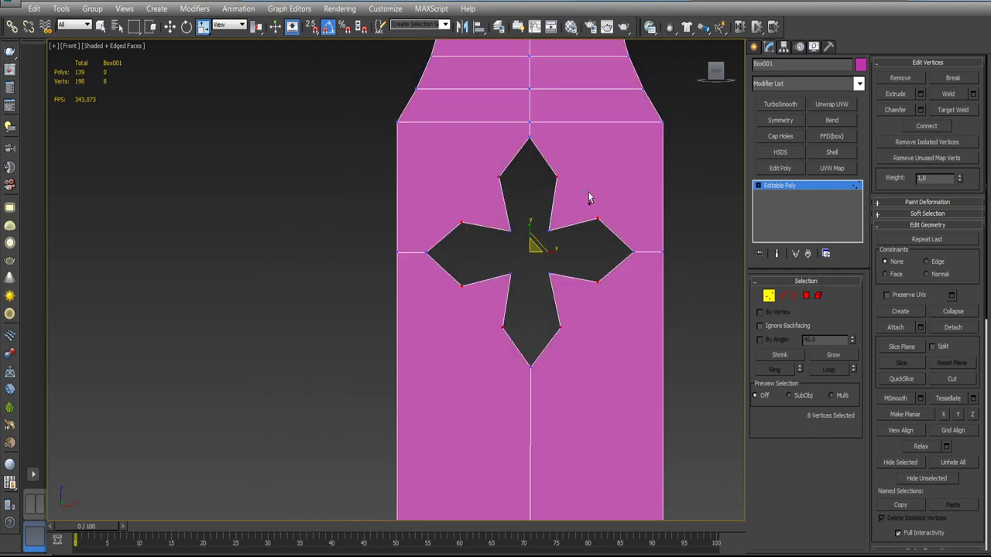
- Chamfer the eight arm-end vertices, cancel a second smaller chamfer, and select the upper arm's top vertices
left_click(920, 110)
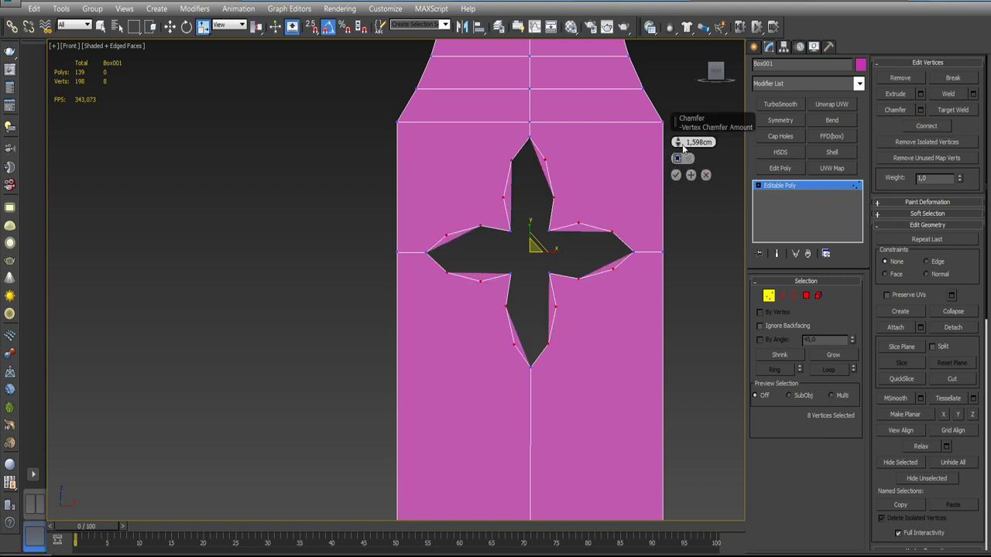
mouse_move(678, 142)
left_mouse_down()
mouse_move(679, 126)
mouse_move(678, 147)
left_mouse_up()
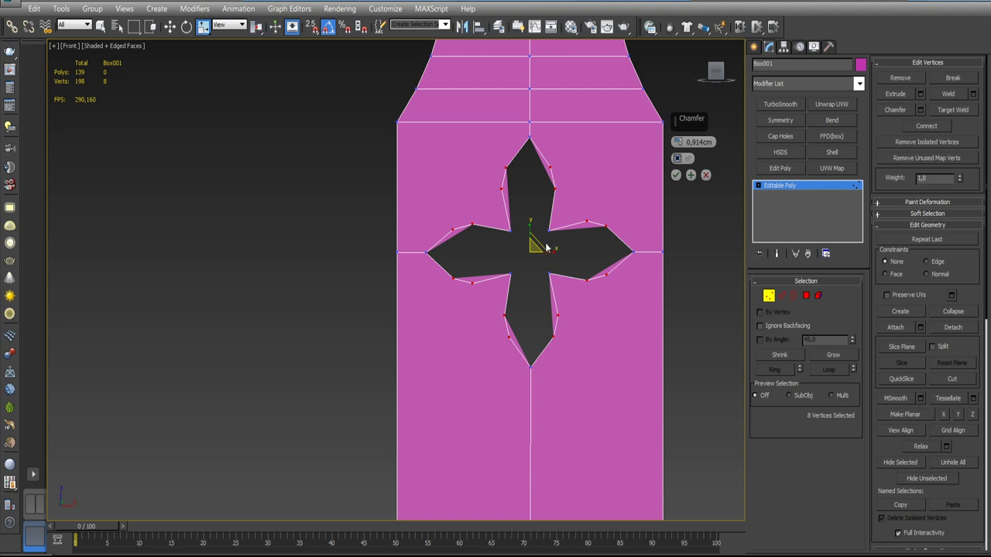
left_click_drag(536, 242, 546, 237)
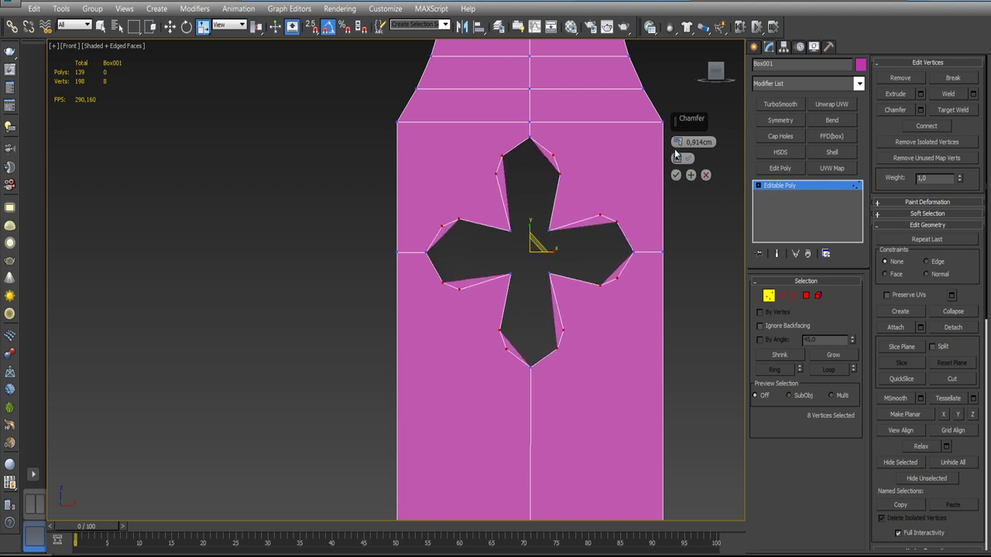
left_click_drag(677, 142, 678, 135)
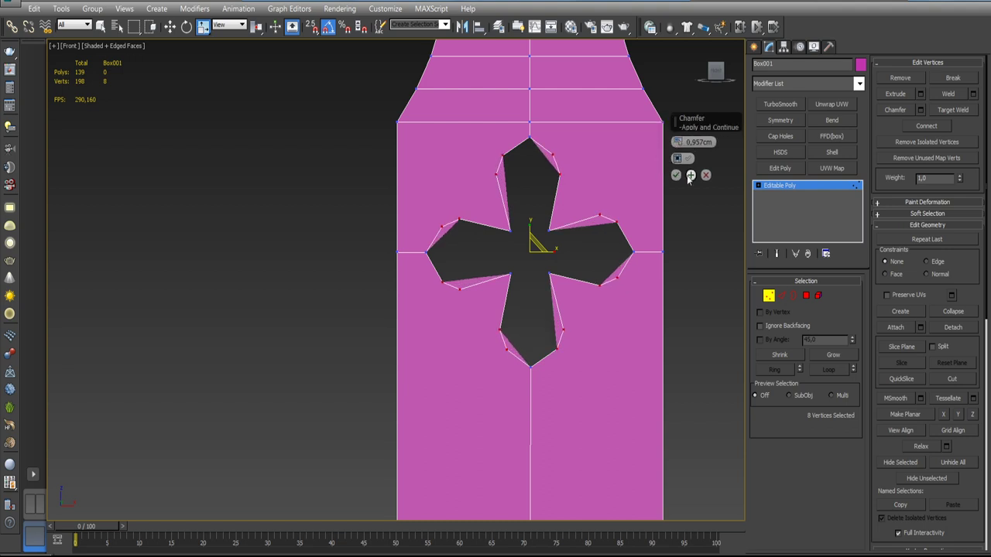
left_click(692, 176)
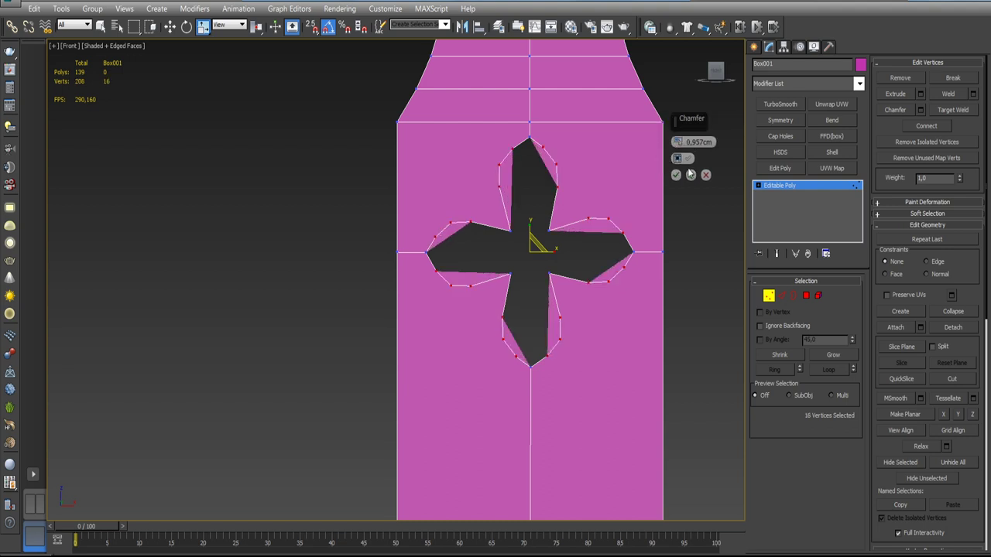
left_click_drag(678, 147, 677, 153)
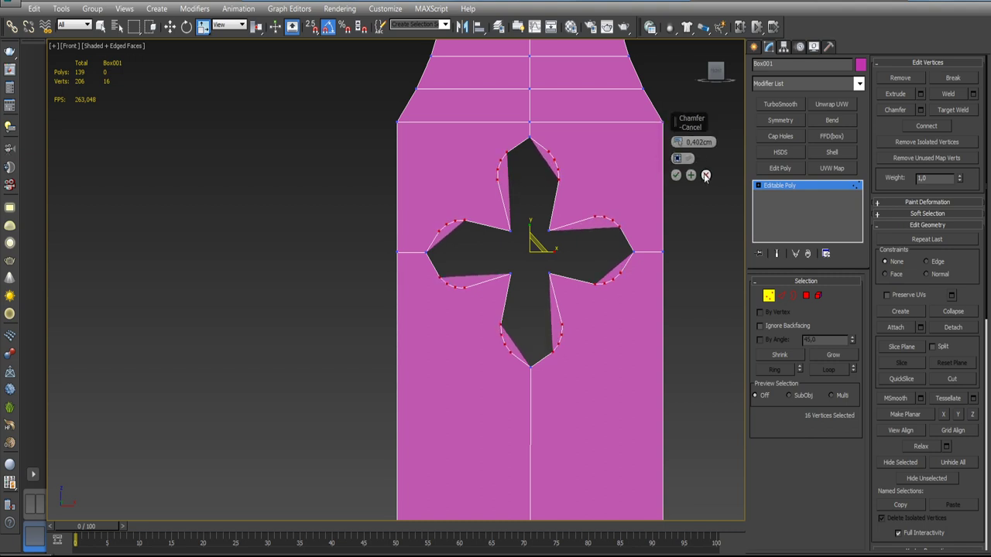
left_click(705, 175)
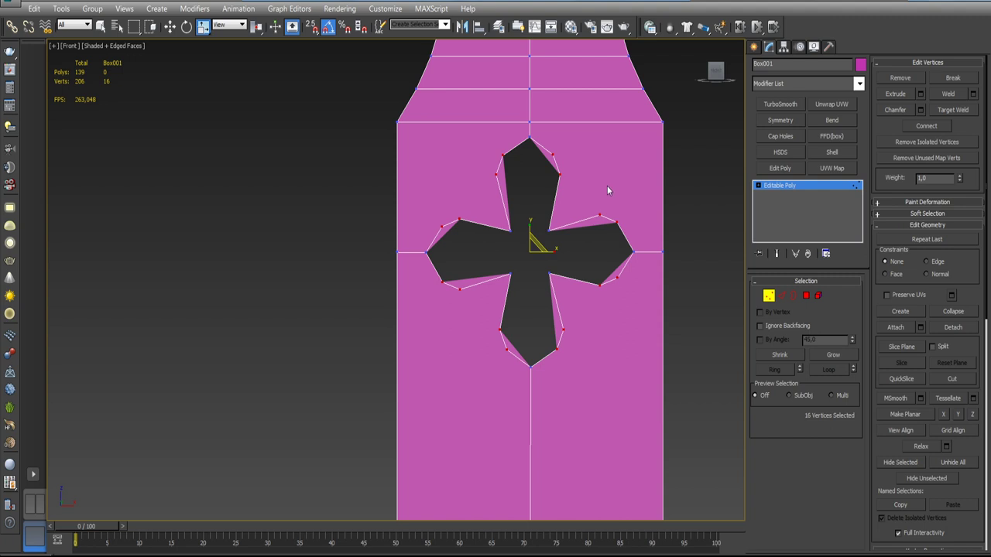
left_click(503, 156)
- Slide the upper arm's two top vertices upward along their edges
left_click(553, 153, "ctrl")
key("w")
middle_click_drag(549, 193, 548, 225)
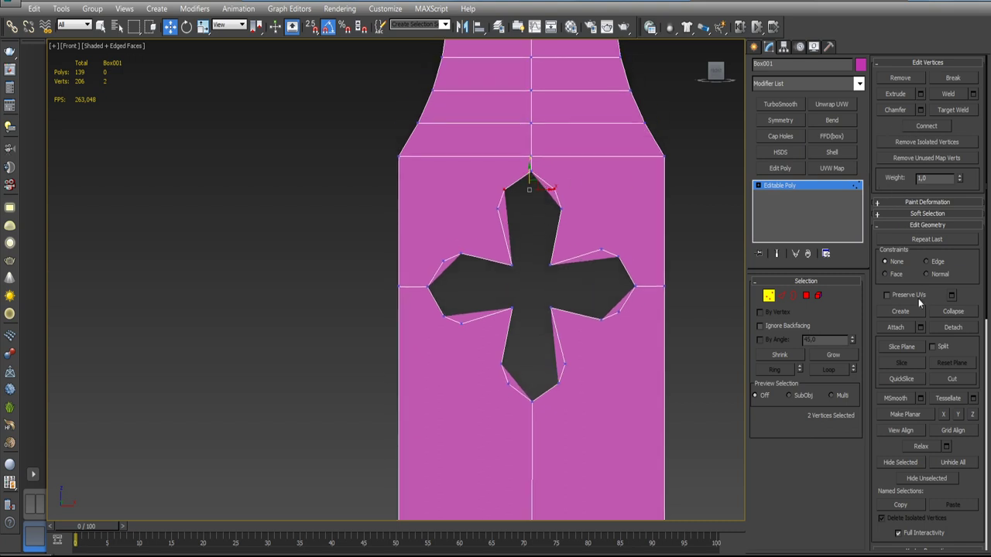
left_click(928, 262)
left_click_drag(530, 176, 530, 163)
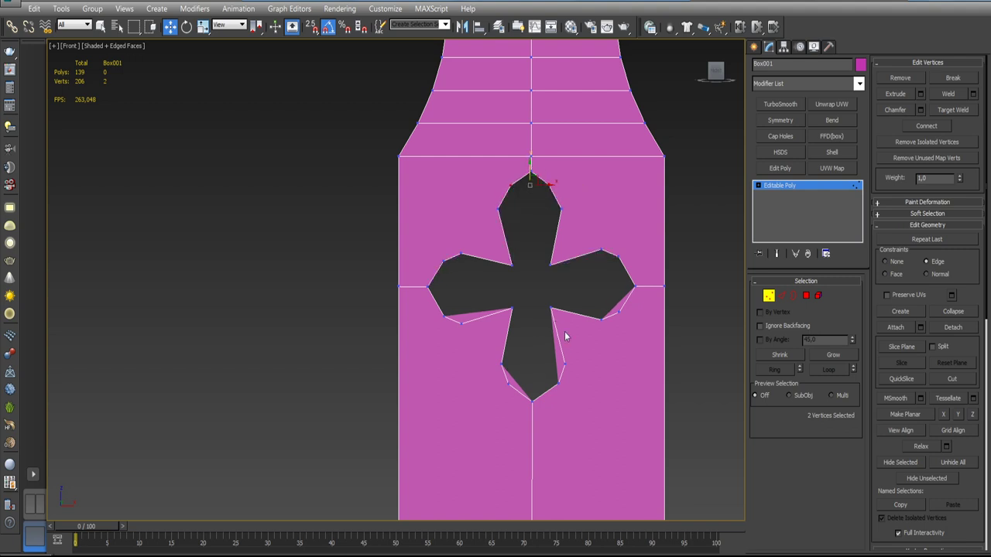
- With no constraint, scale the top and bottom arm-end vertices apart horizontally and vertically
left_click_drag(572, 400, 571, 399)
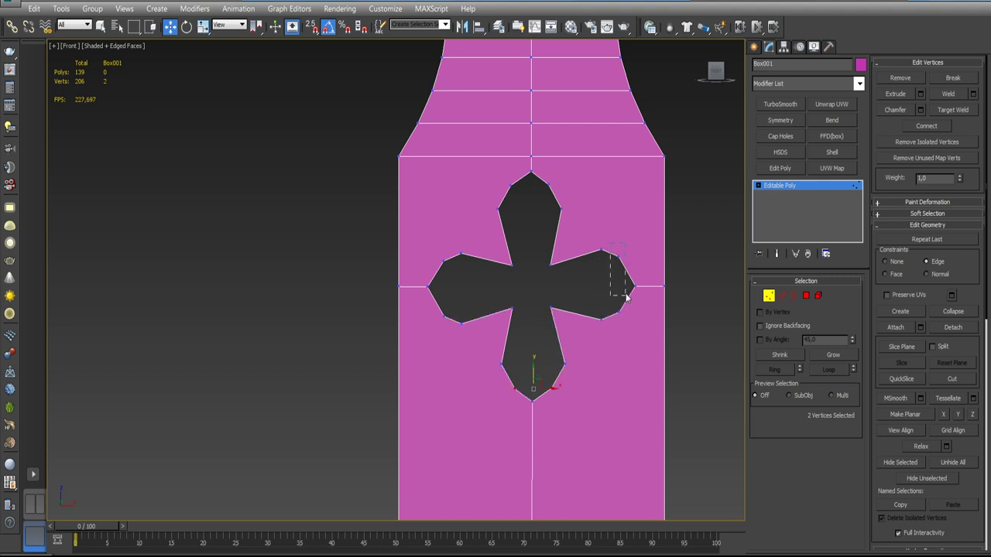
left_click_drag(627, 297, 624, 285)
left_click_drag(449, 264, 440, 327)
left_click_drag(616, 253, 631, 324, "ctrl")
left_click_drag(507, 381, 564, 400, "ctrl")
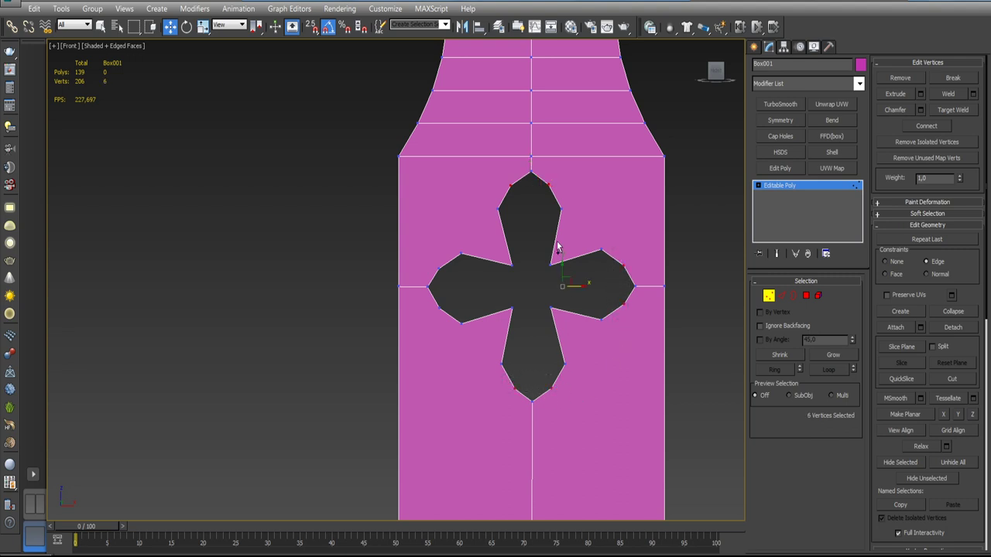
left_click_drag(648, 262, 583, 339, "alt")
key("r")
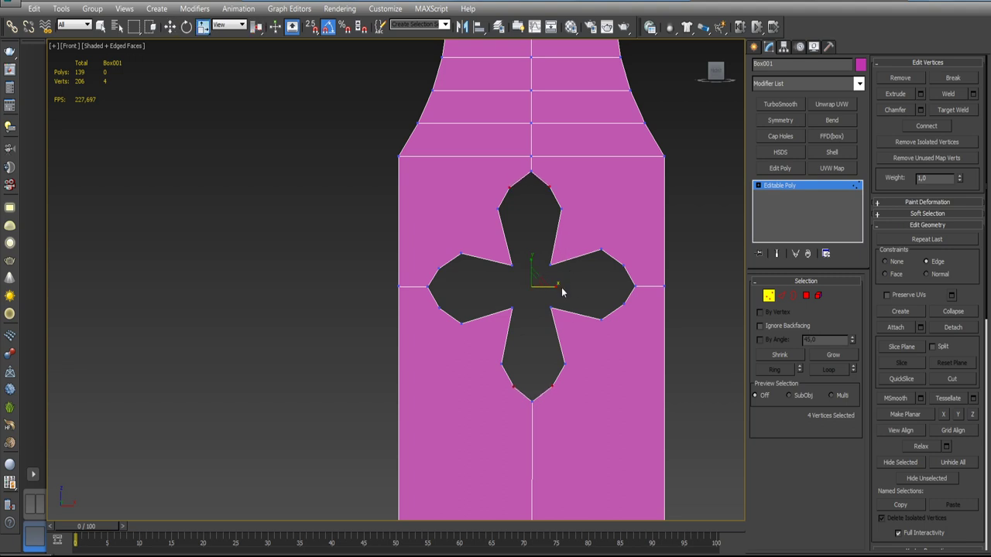
left_click(885, 261)
left_click_drag(553, 283, 562, 285)
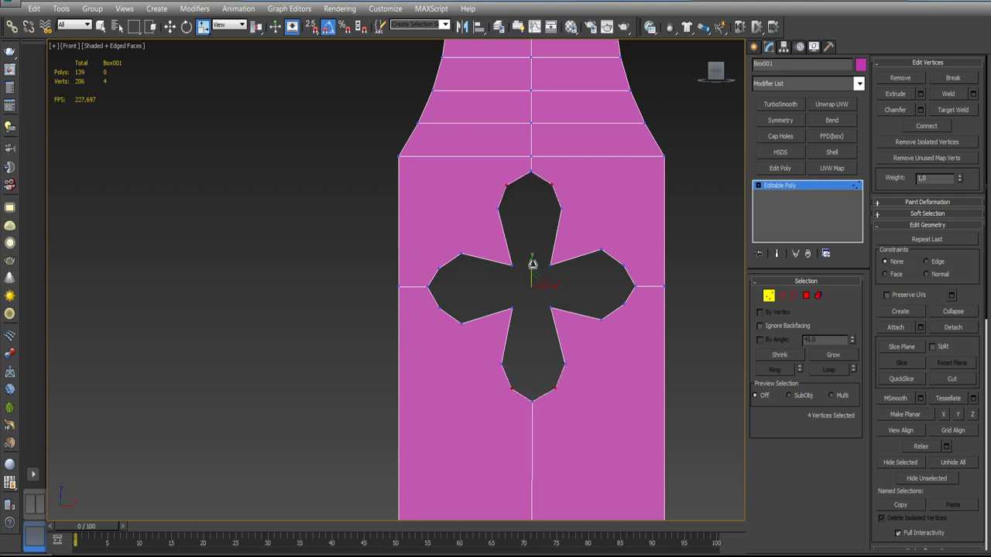
left_click_drag(533, 268, 533, 263)
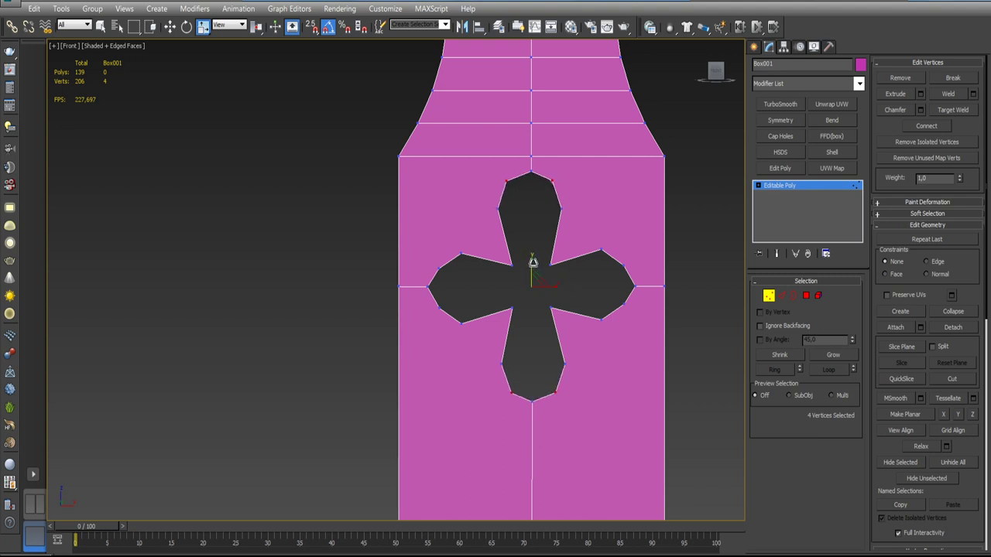
- Widen the left and right arm ends by scaling their end vertices horizontally
left_click_drag(445, 258, 437, 325)
left_click_drag(613, 248, 631, 323)
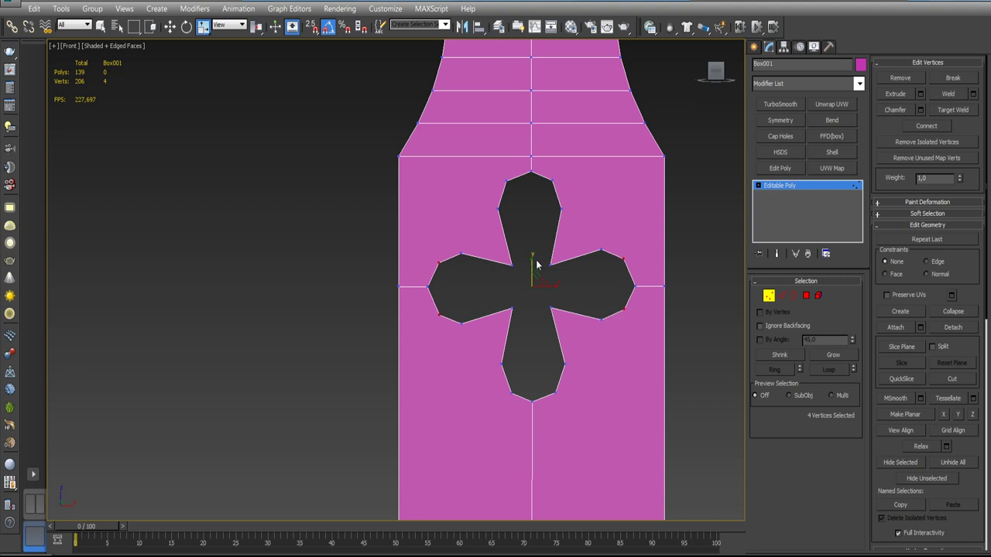
left_click_drag(553, 285, 555, 282)
scroll(607, 281, "up", 2)
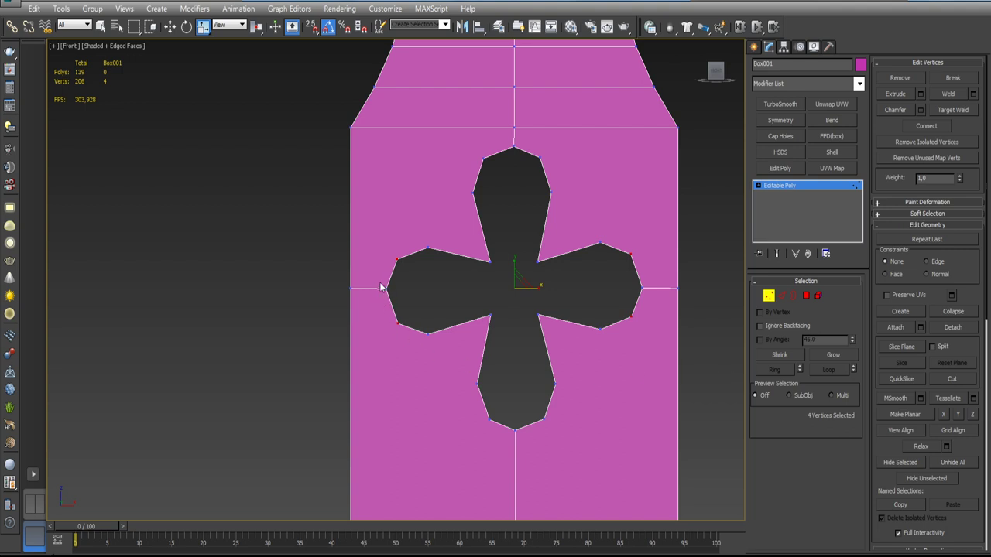
- Chamfer the cutout's top and bottom tip vertices by about 0.818 cm
left_click_drag(522, 144, 500, 447)
left_click(920, 111)
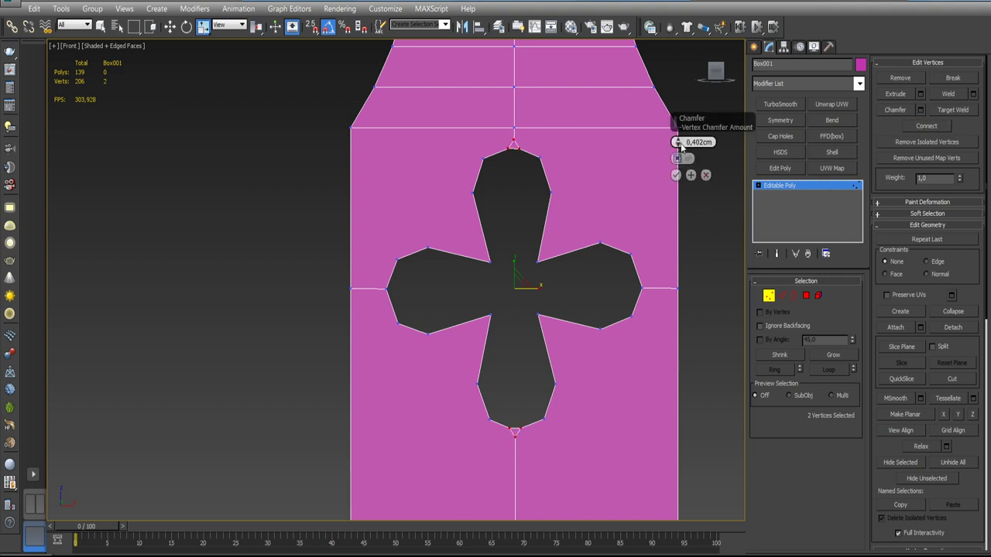
left_click_drag(678, 142, 676, 126)
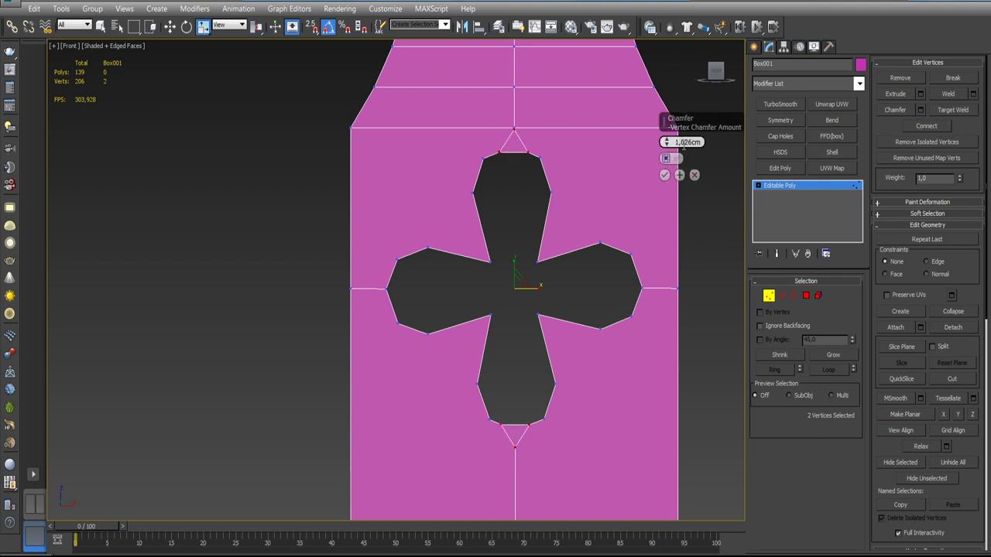
middle_click_drag(672, 147, 517, 163)
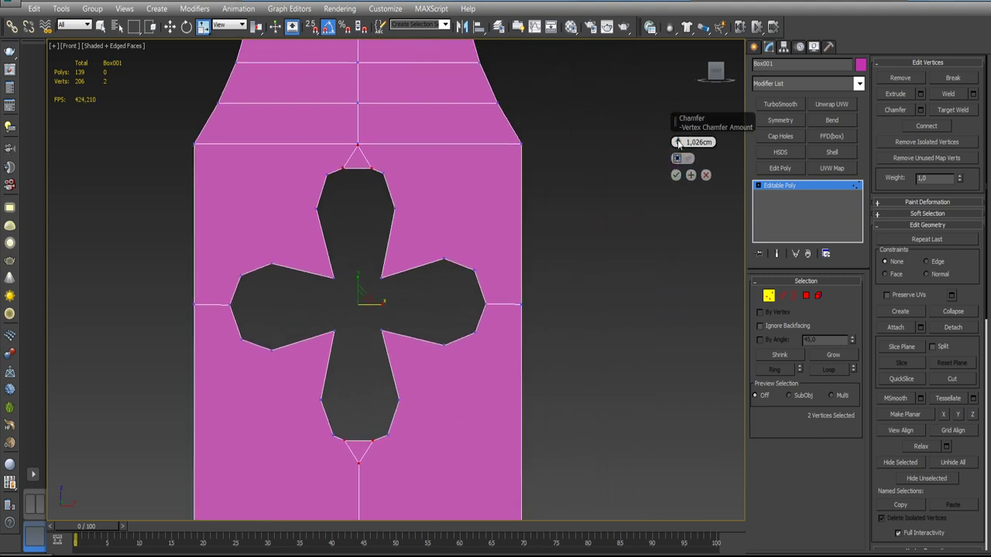
left_click_drag(677, 143, 676, 144)
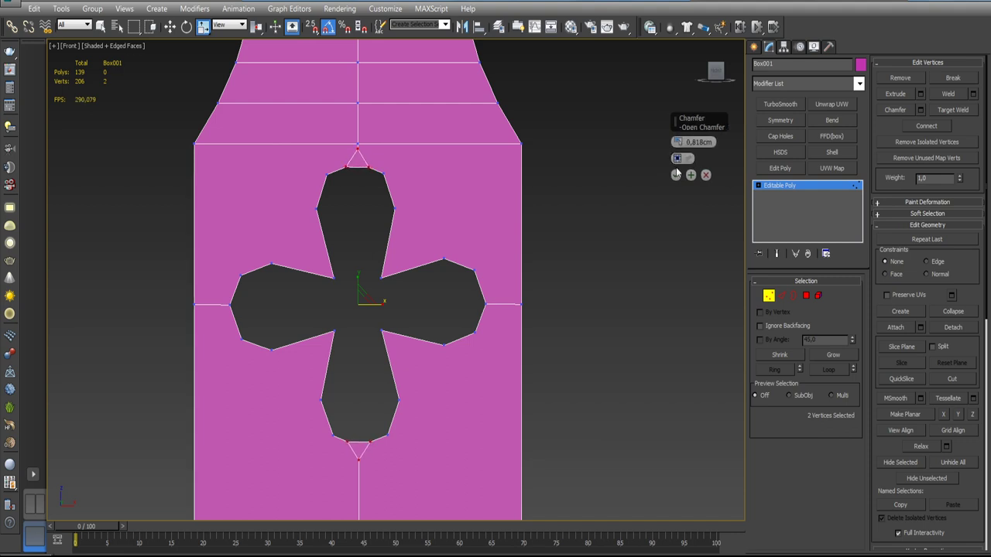
left_click(676, 175)
- Chamfer the left and right arm-tip vertices by the same 0.818 cm amount
left_click(487, 304)
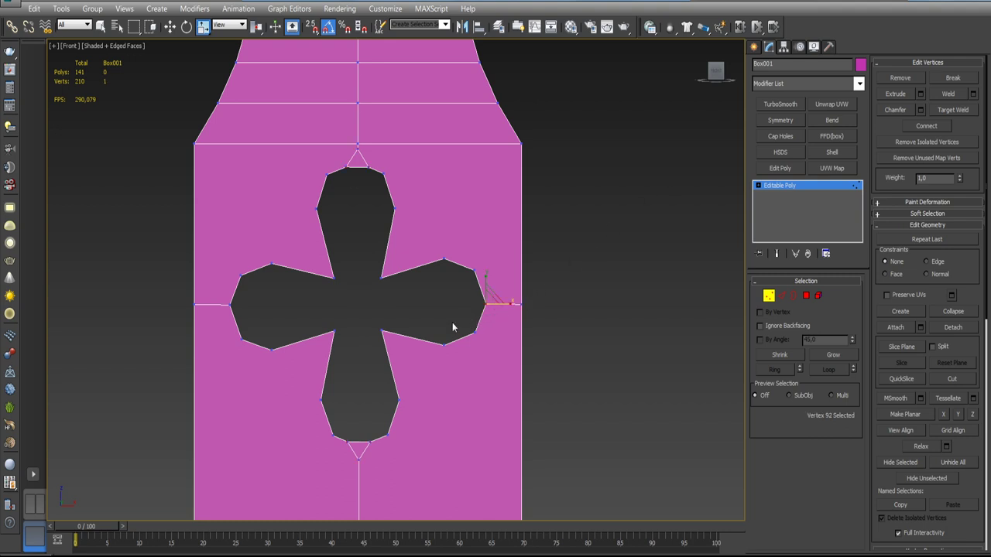
left_click(230, 304, "ctrl")
left_click(920, 109)
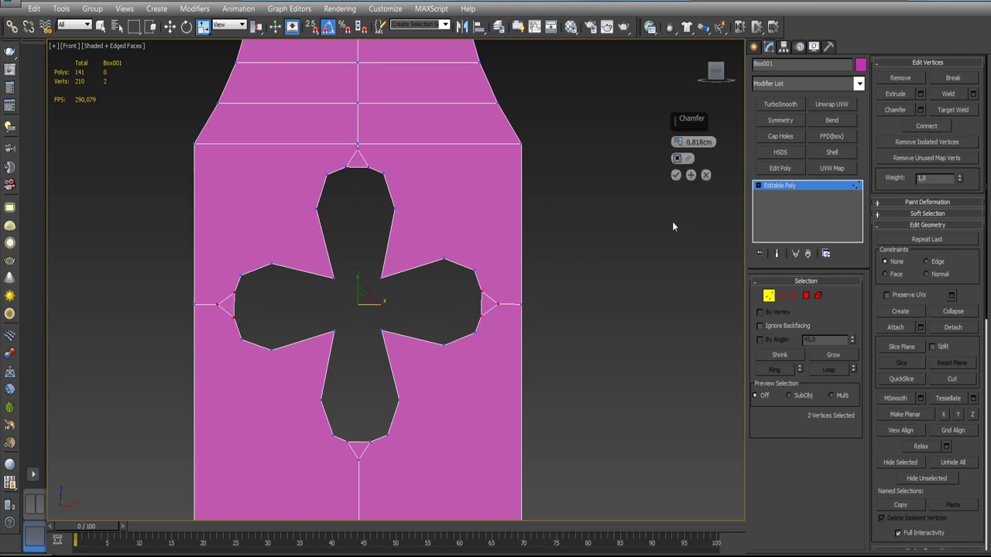
left_click(676, 176)
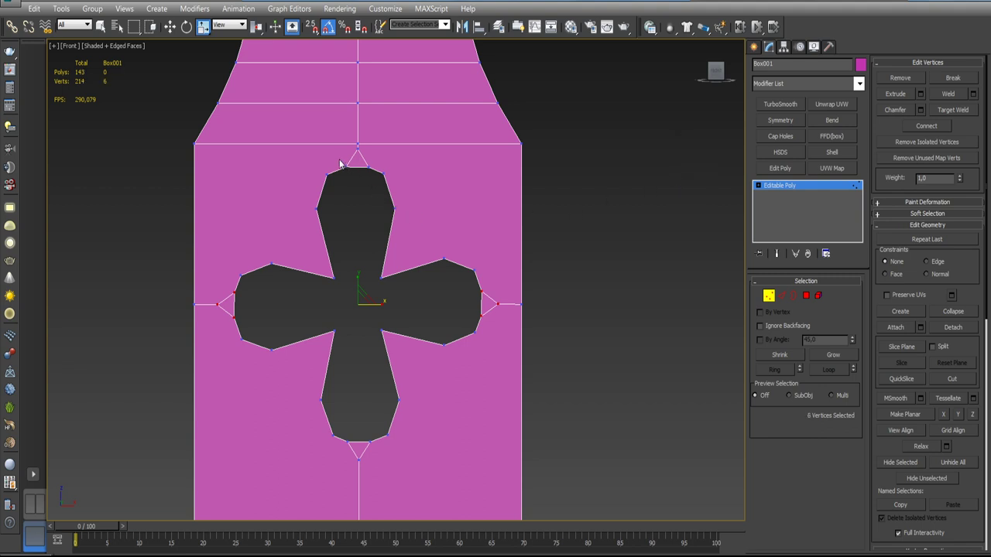
- Scale the top and bottom tip vertex pairs apart vertically to lengthen the cutout
left_click_drag(371, 183, 378, 189)
left_click_drag(339, 431, 389, 449)
left_click_drag(358, 280, 358, 277)
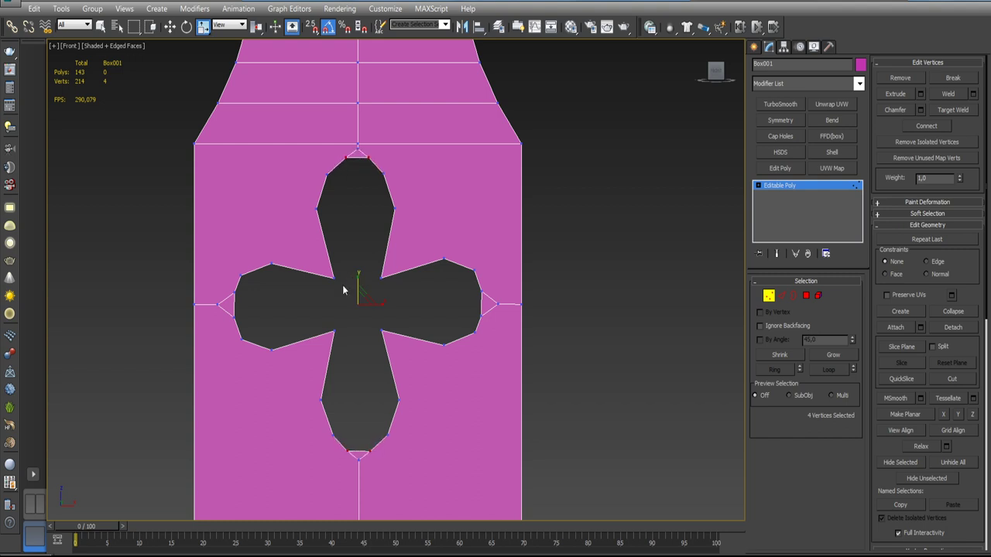
- Scale the left and right arm-tip vertices outward horizontally to widen the cutout
left_click_drag(244, 265, 222, 331)
left_click_drag(508, 288, 470, 326, "ctrl")
left_click(220, 305, "ctrl")
left_click_drag(379, 307, 381, 303)
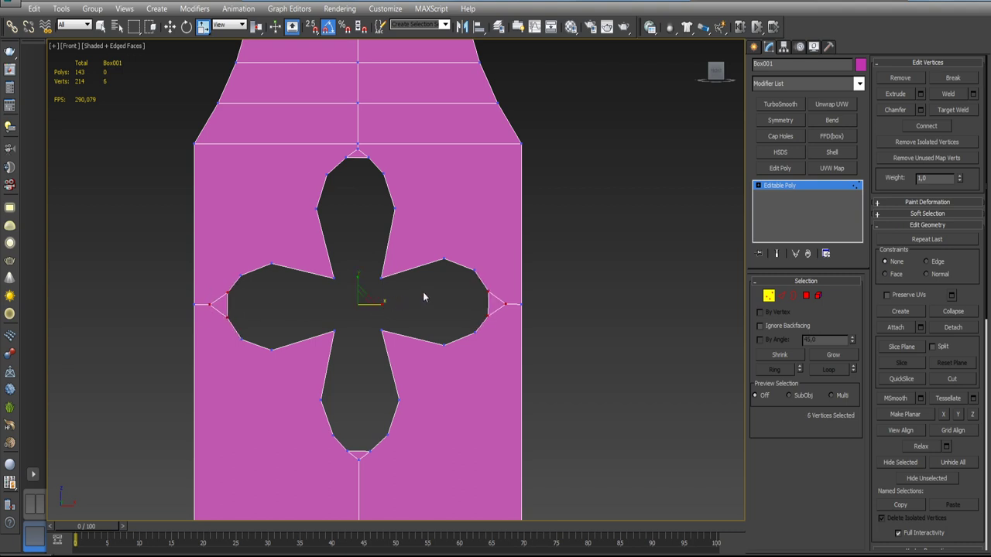
scroll(437, 276, "down", 3)
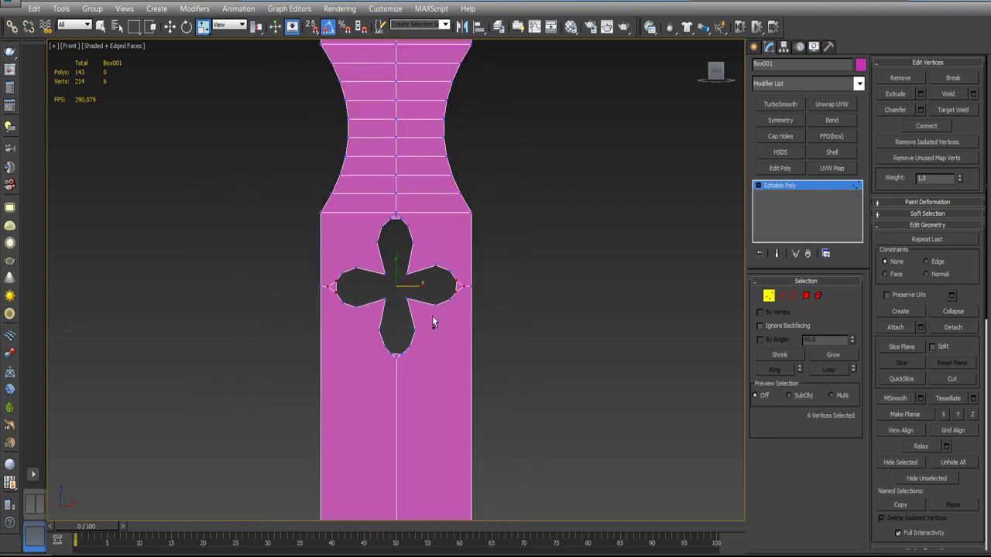
scroll(410, 254, "up", 4)
scroll(410, 255, "up", 2)
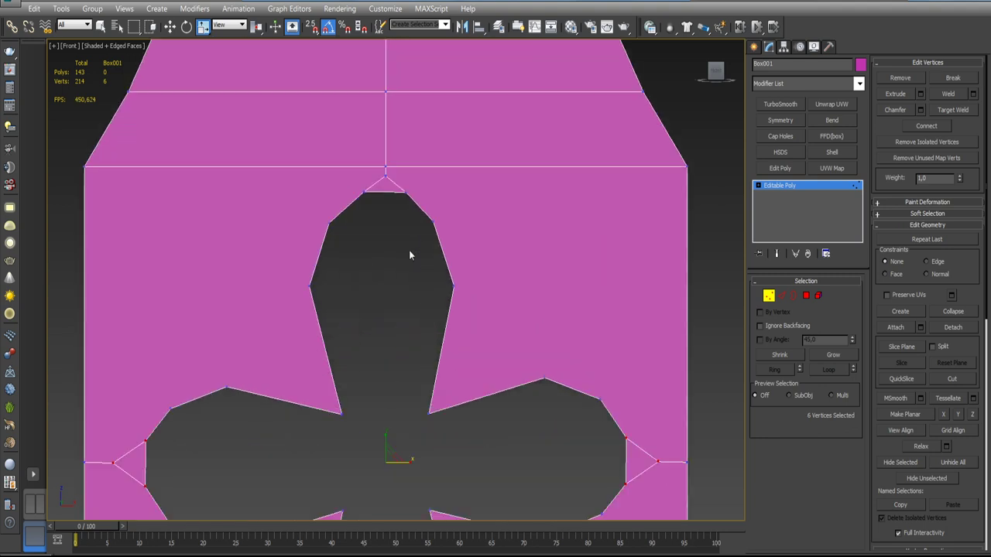
- Target Weld the stray vertex at the cutout's top tip onto its neighbour
left_click(964, 110)
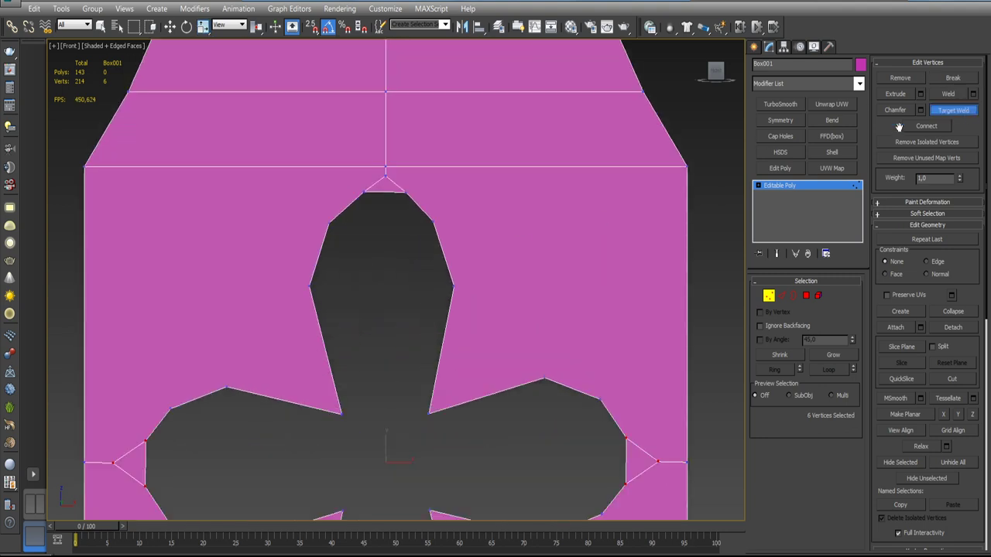
left_click(386, 177)
left_click(387, 167)
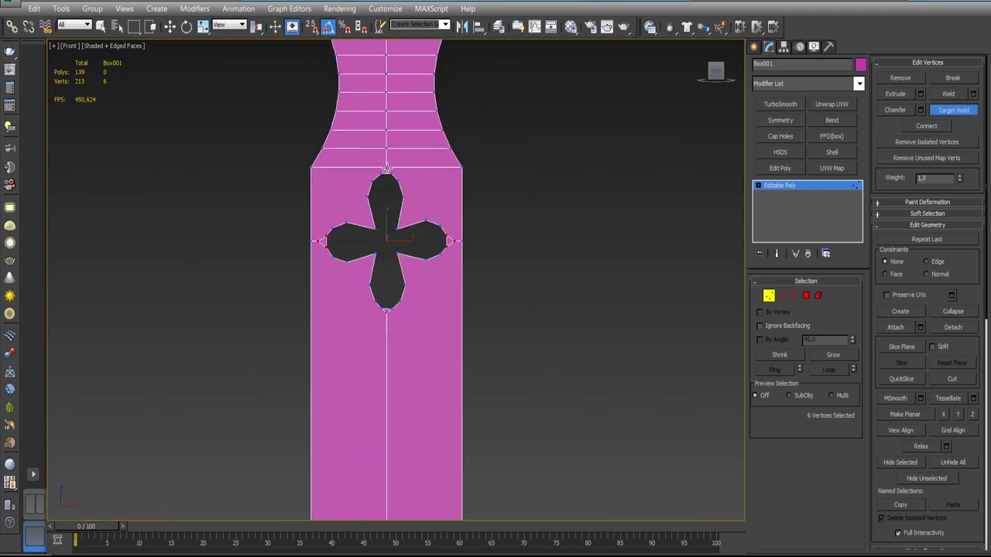
scroll(402, 108, "down", 5)
scroll(457, 190, "up", 5)
- Weld the stray right and left arm-tip vertices onto the adjacent edge vertices
left_click(488, 208)
left_click(472, 198)
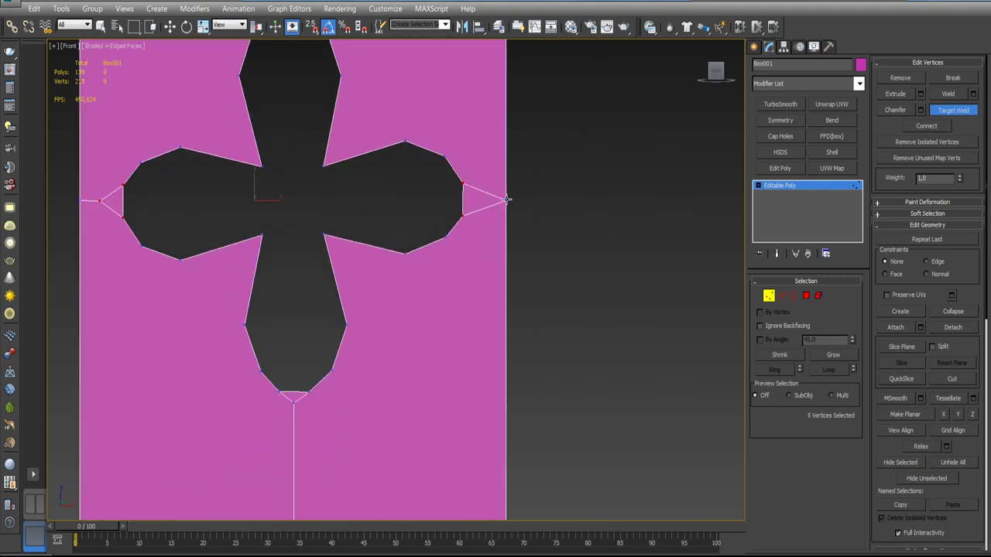
scroll(476, 208, "down", 5)
middle_click_drag(423, 192, 477, 208)
scroll(447, 226, "up", 5)
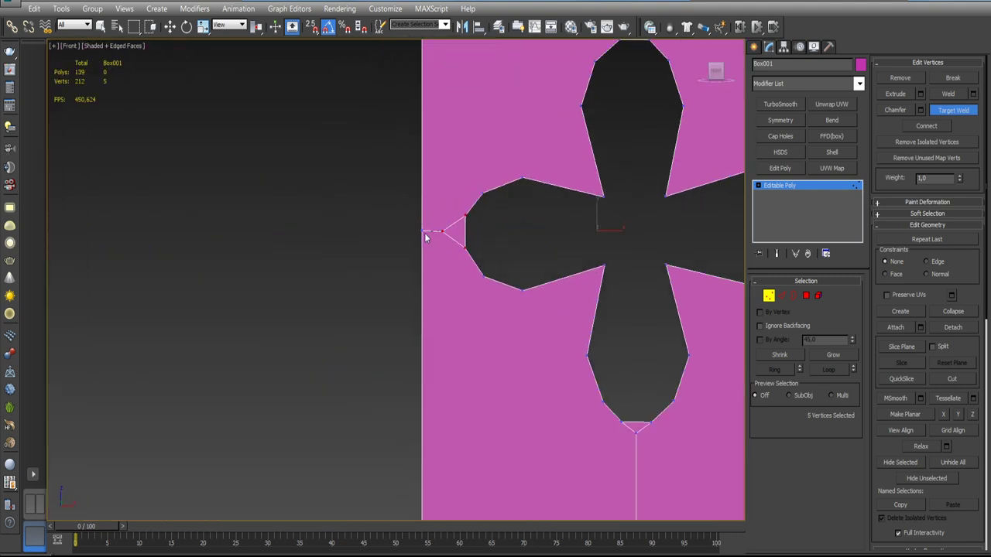
left_click(425, 231)
left_click(442, 230)
scroll(422, 224, "down", 5)
right_click(421, 199)
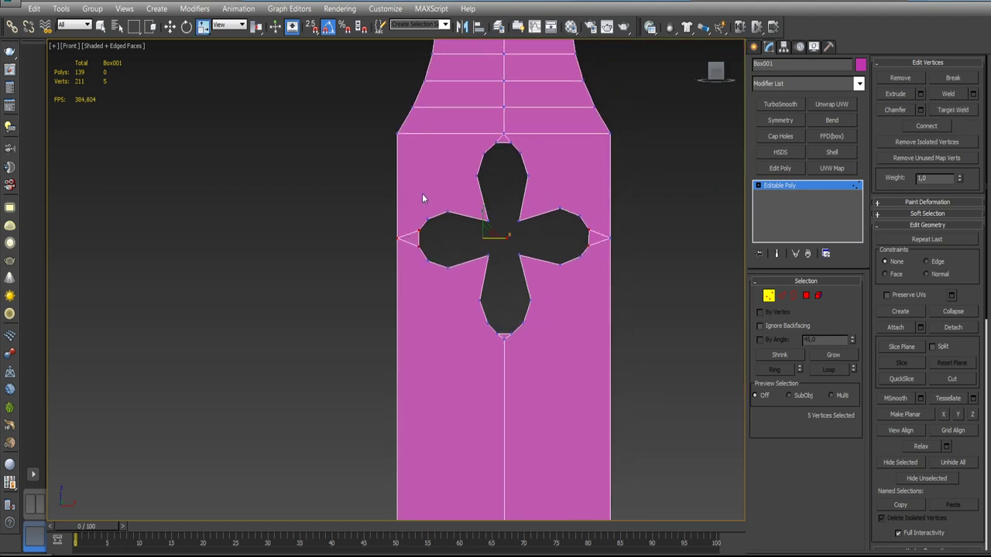
middle_click_drag(422, 198, 410, 210)
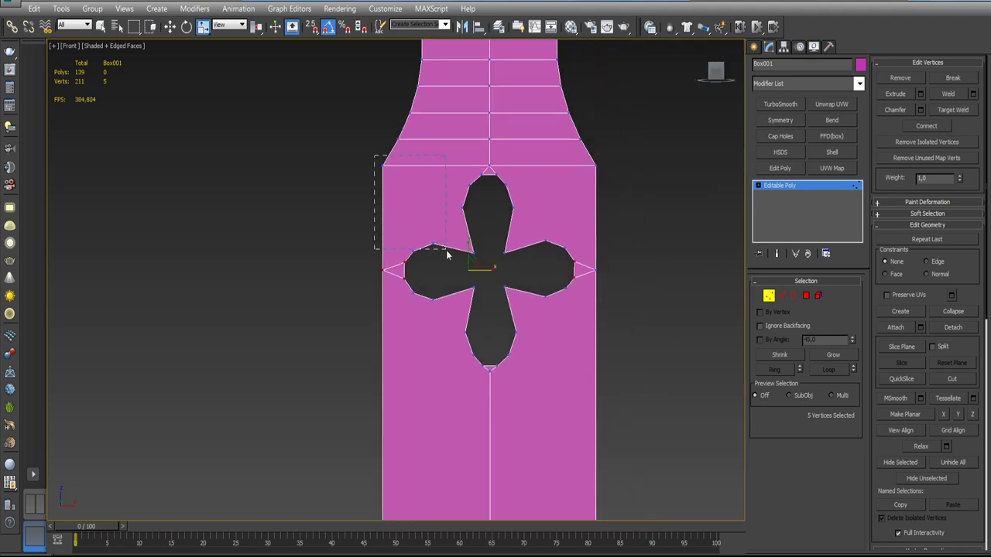
- Connect the top-left and top-right panel corners to the cutout with diagonal edges
left_click_drag(435, 237, 445, 254)
left_click(913, 128)
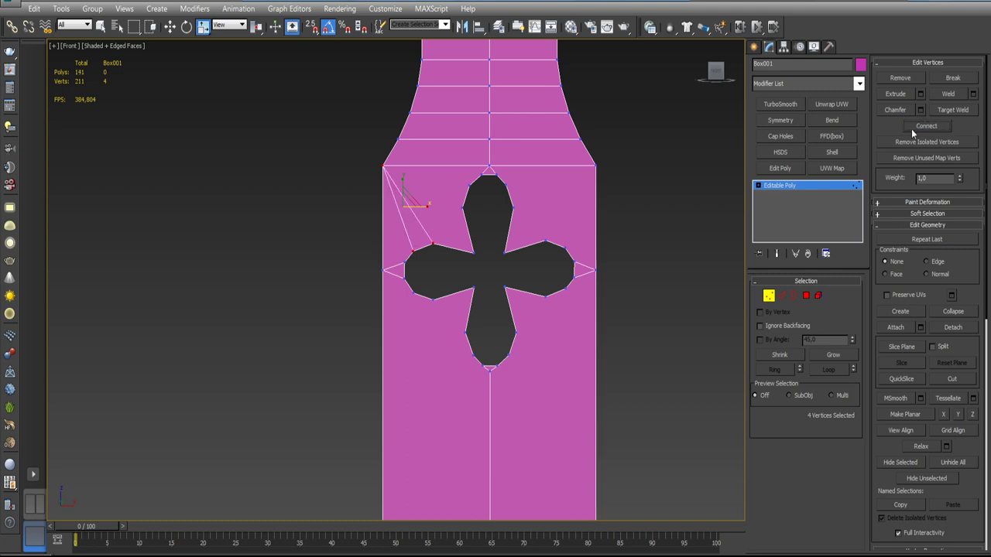
left_click_drag(608, 155, 538, 254)
left_click(890, 126)
middle_click_drag(621, 320, 580, 255)
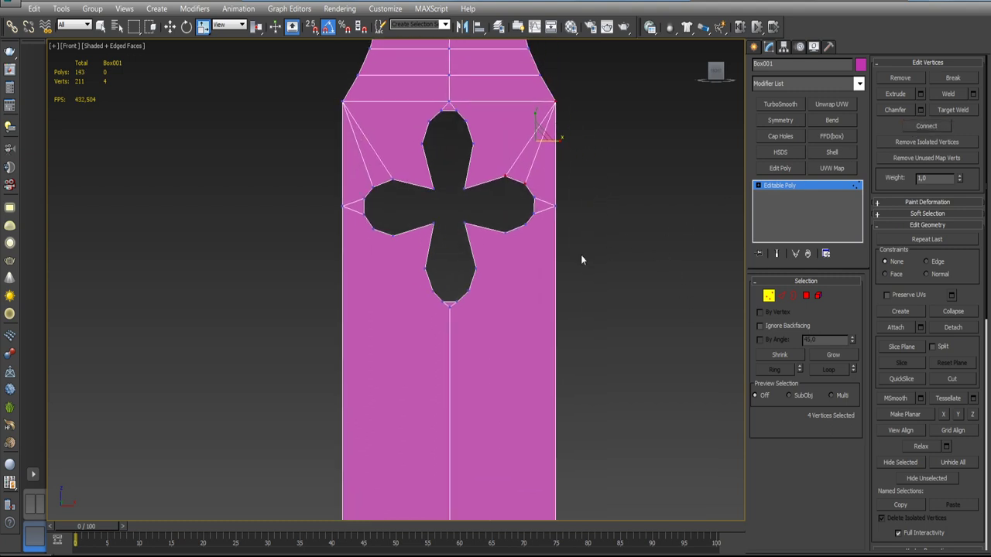
- Select the bottom-tip vertex pair and reactivate Target Weld for the bottom seam
left_click_drag(529, 252, 531, 250)
scroll(534, 260, "down", 4)
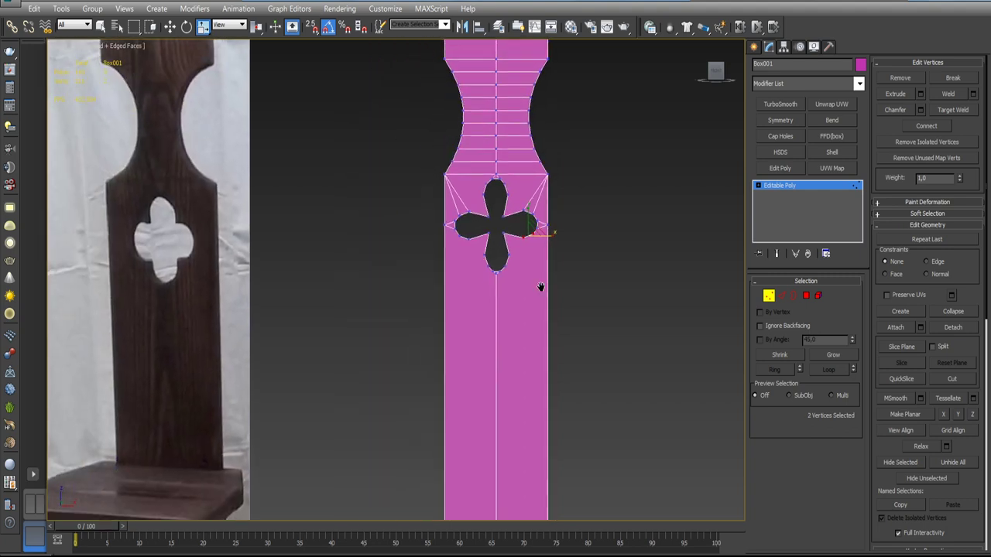
middle_click_drag(537, 283, 525, 178)
scroll(522, 182, "up", 8)
left_click(953, 110)
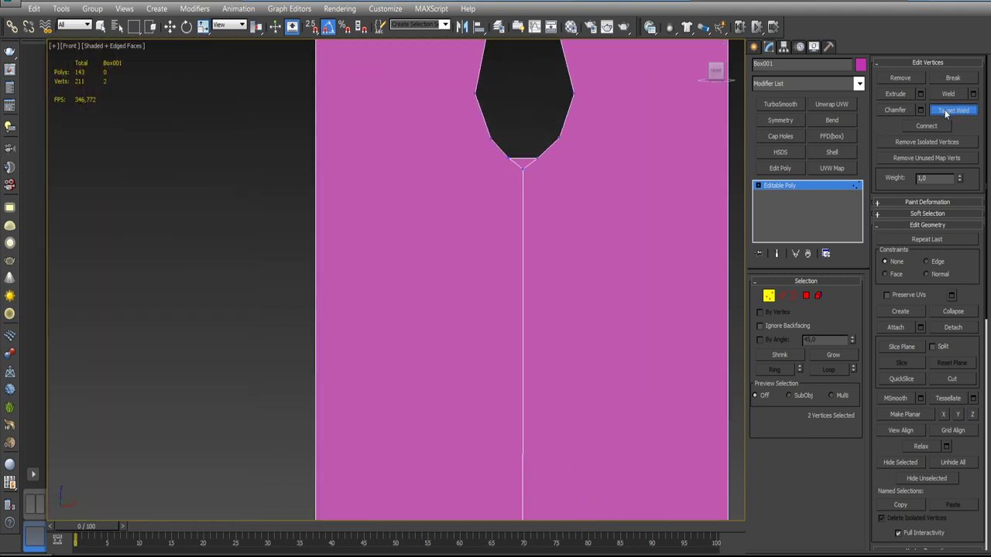
scroll(522, 174, "down", 6)
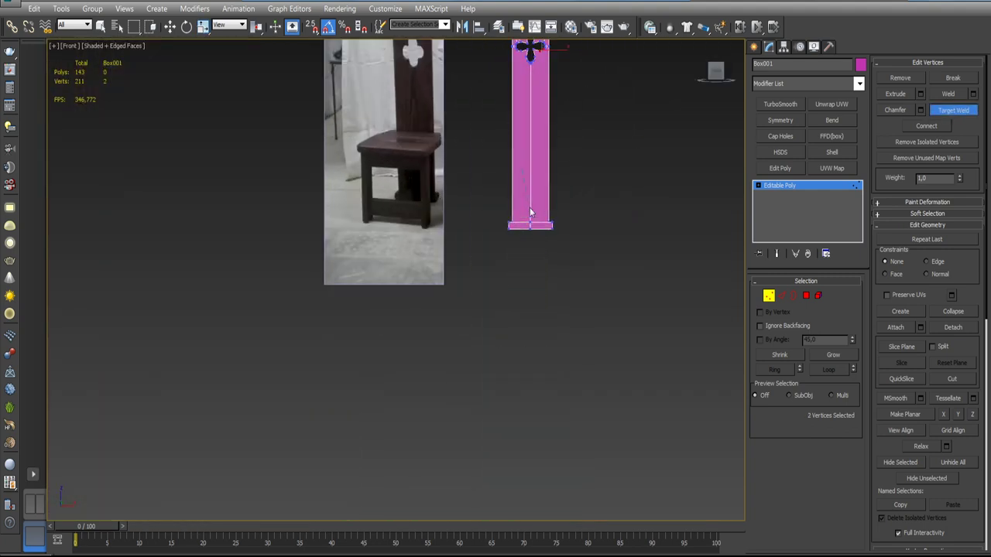
scroll(532, 222, "up", 6)
middle_click_drag(532, 242, 545, 245, "alt")
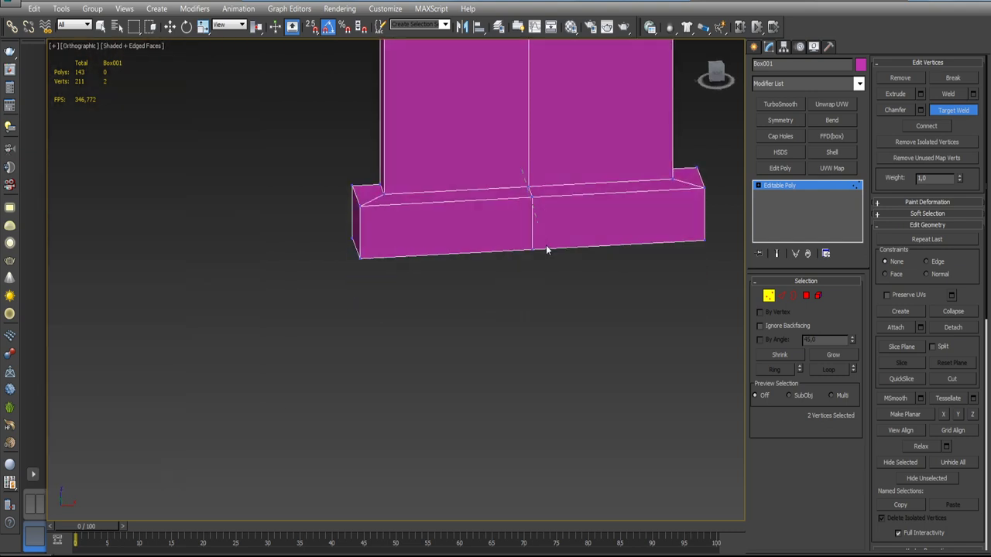
- Weld the bottom seam vertex to straighten the edge, then return to a straight-on view
left_click(530, 187)
right_click(546, 166)
mouse_move(547, 166)
middle_mouse_down("alt")
mouse_move(551, 153)
mouse_move(564, 189)
mouse_move(575, 319)
mouse_move(566, 214)
mouse_move(566, 323)
middle_mouse_up("alt")
scroll(566, 209, "up", 5)
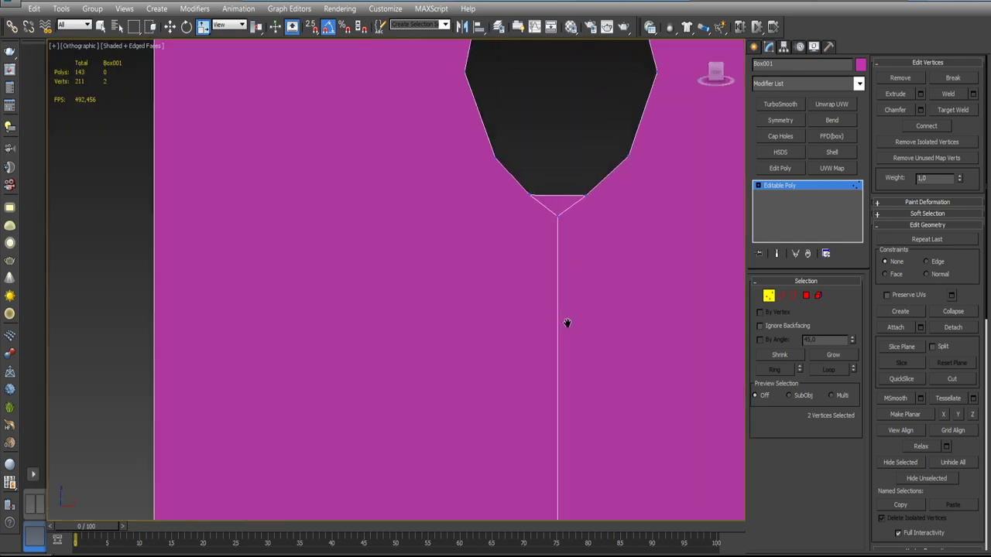
scroll(564, 230, "down", 4)
scroll(564, 230, "down", 2)
scroll(563, 230, "down", 2)
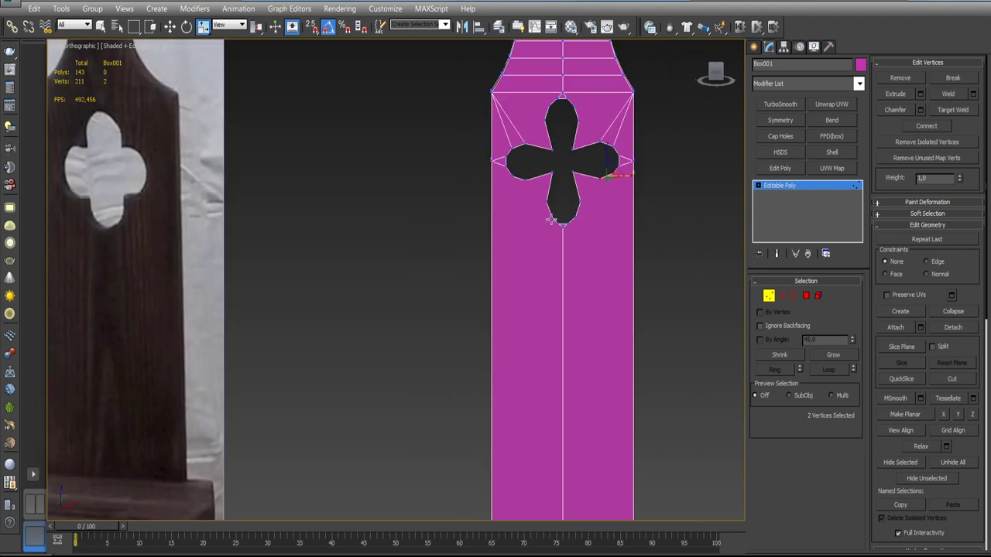
scroll(551, 219, "up", 4)
- Connect the vertices at the cutout's bottom tip with a new edge
left_click_drag(537, 184, 562, 238)
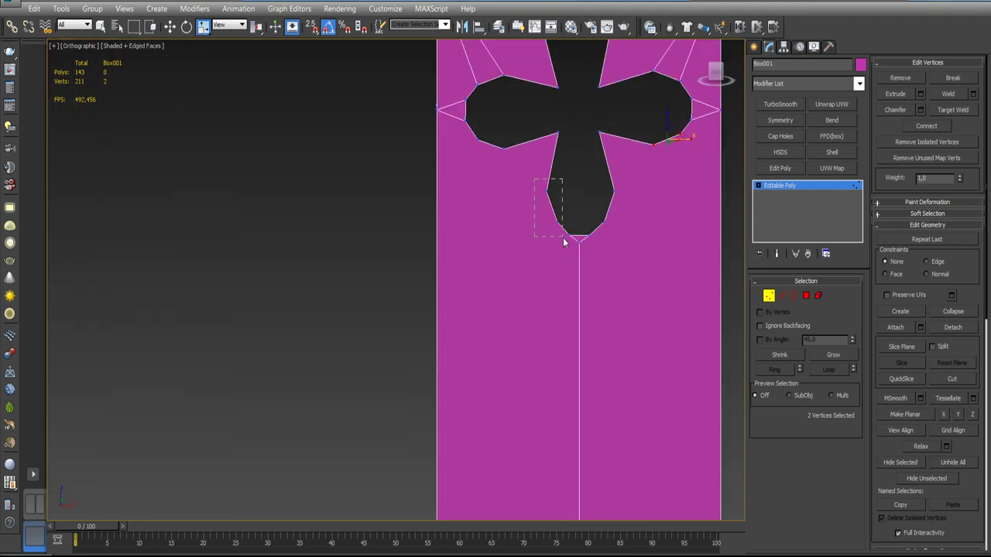
scroll(561, 235, "down", 6)
middle_click_drag(562, 236, 558, 349, "alt")
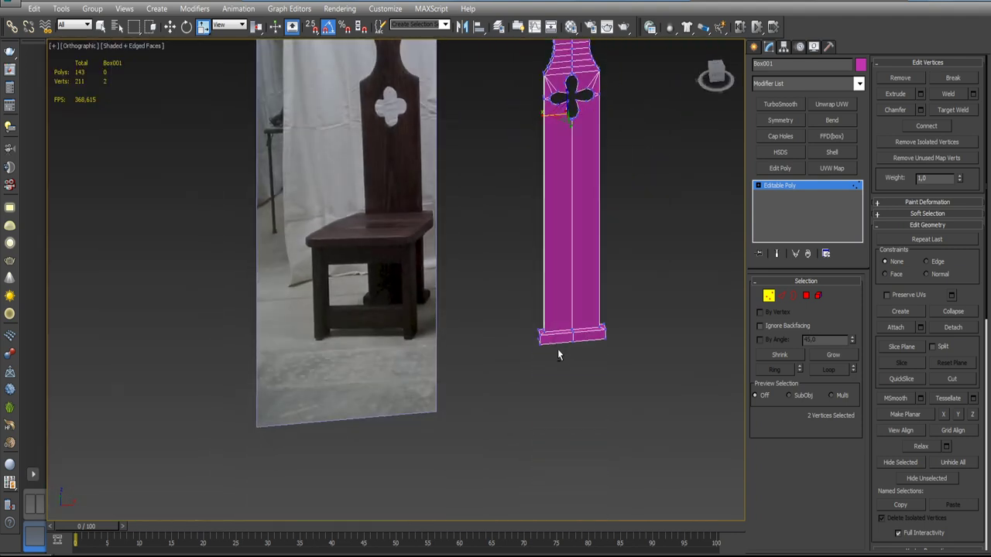
scroll(557, 349, "up", 5)
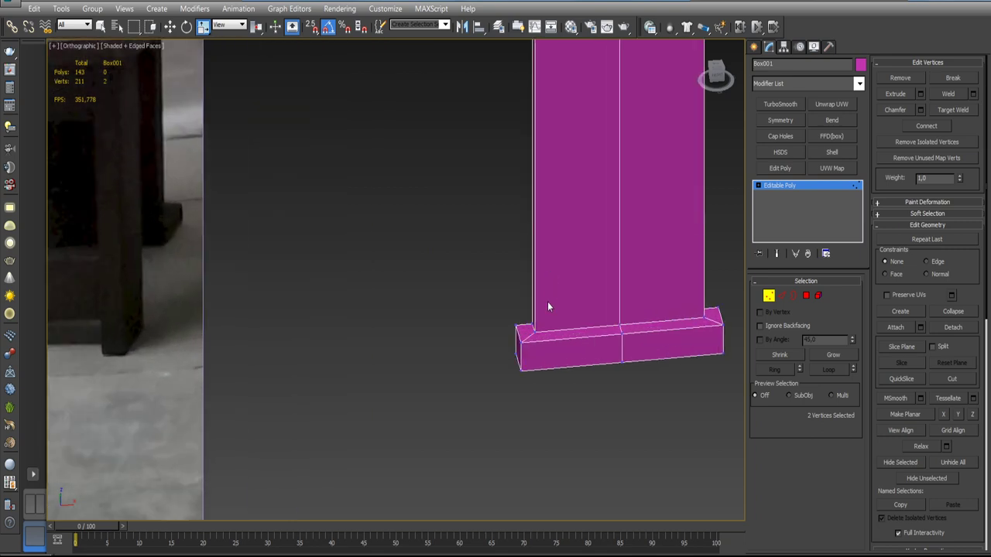
left_click(927, 130)
- Connect three vertices along the hole's lower edge with new edges
middle_click_drag(661, 218, 590, 276)
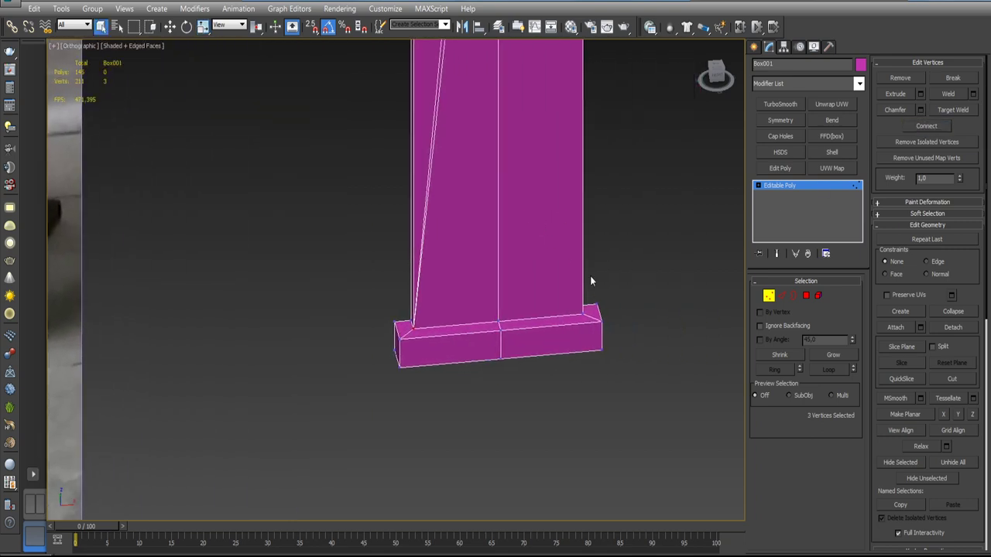
left_click(581, 313)
scroll(580, 313, "down", 5)
middle_click_drag(557, 83, 553, 188, "alt")
scroll(553, 232, "up", 3)
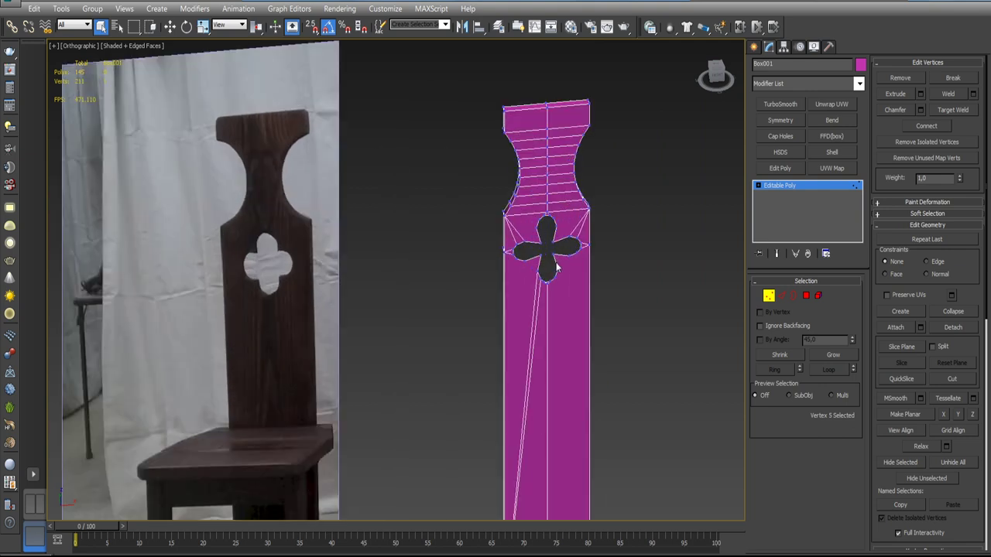
scroll(571, 296, "up", 2)
scroll(571, 297, "up", 3)
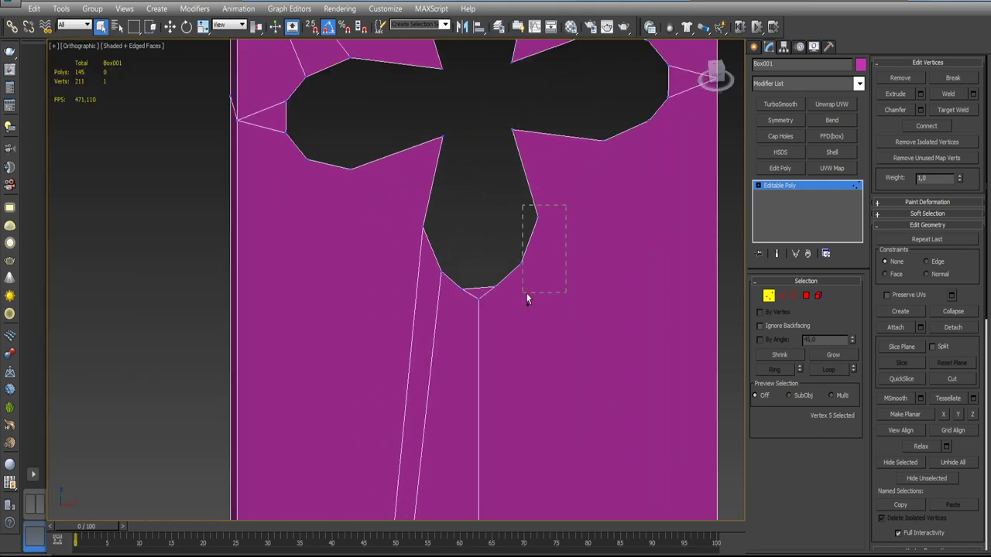
left_click_drag(526, 296, 524, 293)
left_click(927, 124)
- Connect the first bottom-corner vertex pair with an edge from the hole
scroll(739, 205, "down", 2)
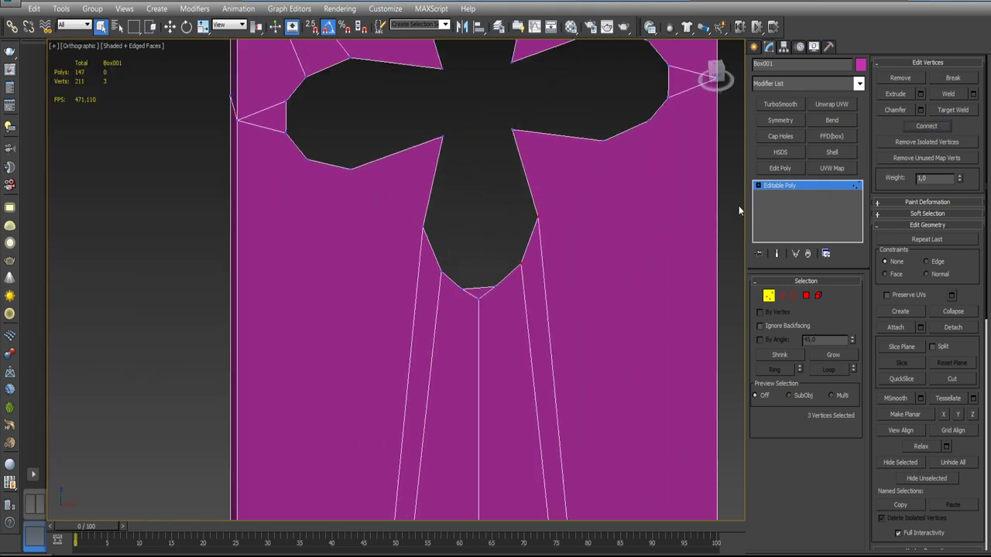
scroll(619, 248, "down", 3)
scroll(514, 282, "down", 2)
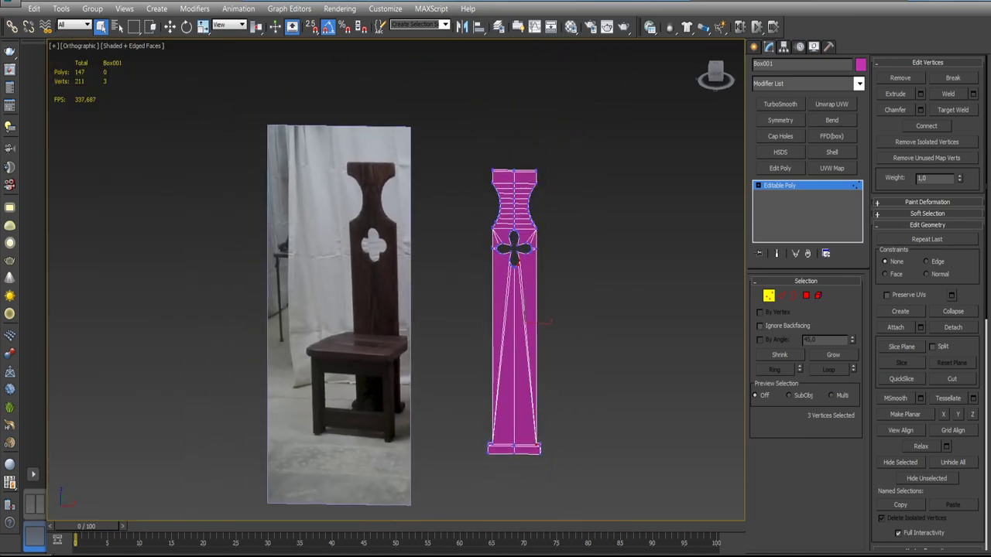
scroll(514, 243, "up", 4)
scroll(513, 243, "up", 1)
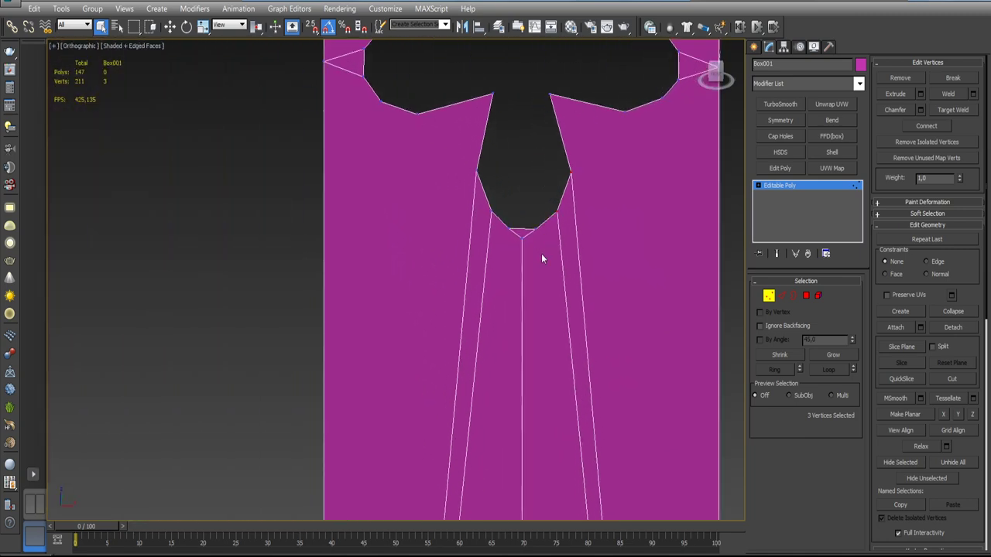
left_click(508, 230)
scroll(513, 274, "down", 4)
middle_click_drag(560, 290, 567, 310)
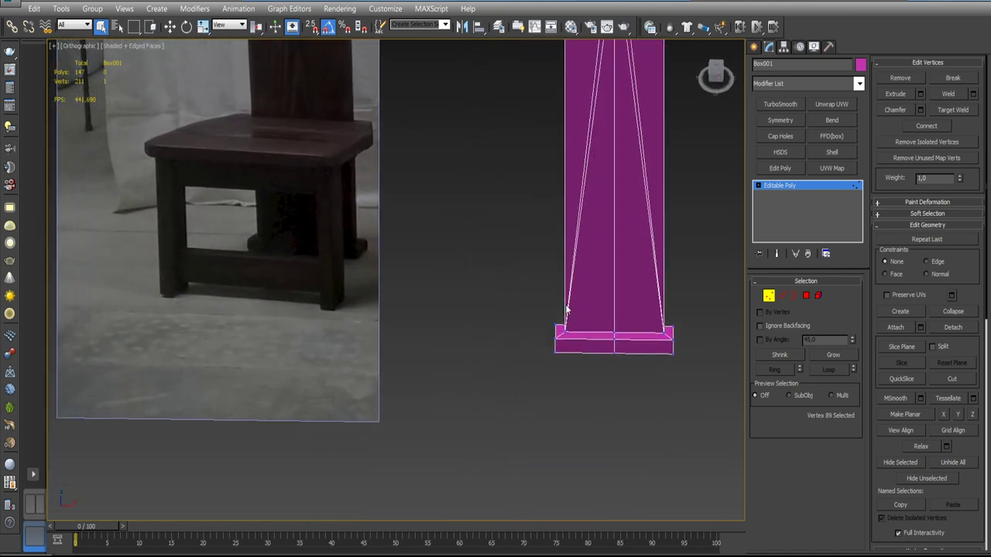
scroll(566, 310, "up", 3)
left_click_drag(574, 416, 559, 395)
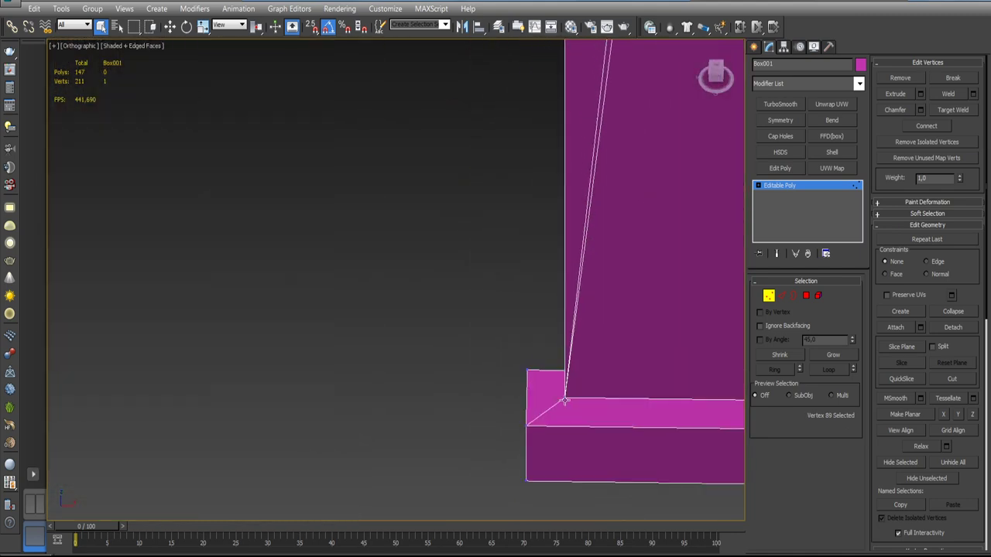
left_click(927, 126)
- Connect the other bottom-corner vertex pair with an edge from the hole
scroll(442, 410, "down", 2)
scroll(480, 387, "down", 2)
scroll(511, 238, "down", 1)
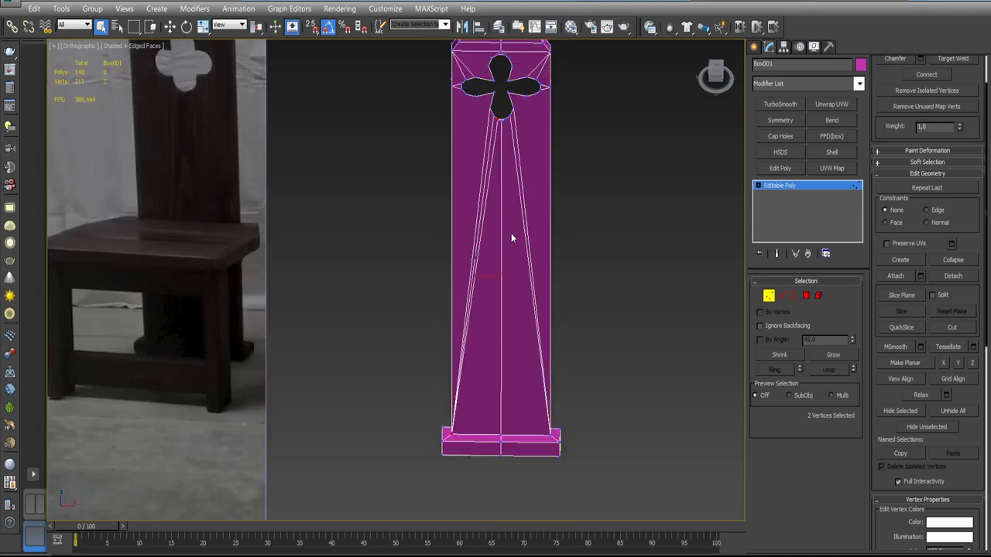
scroll(511, 239, "down", 3)
scroll(504, 265, "up", 5)
left_click(471, 234)
scroll(480, 255, "down", 3)
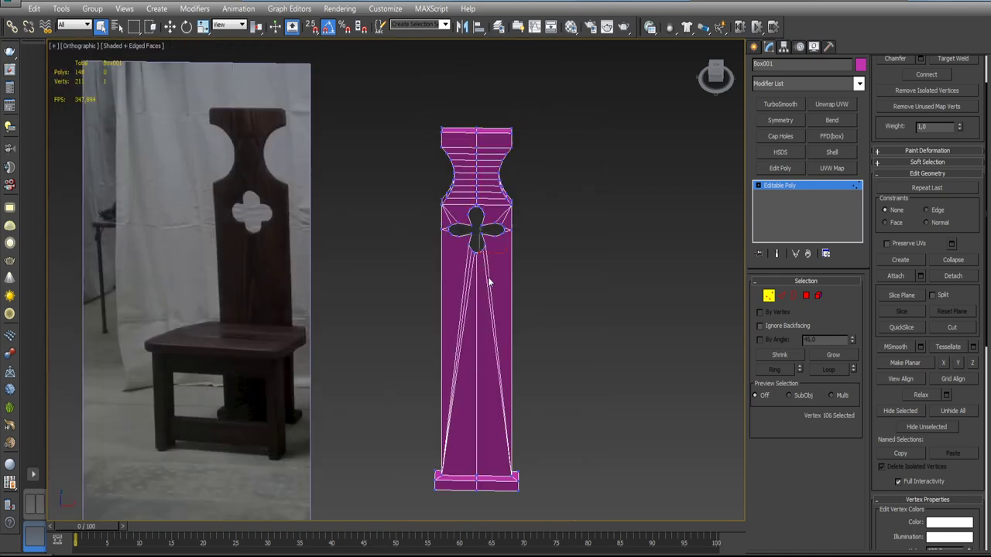
scroll(503, 310, "up", 3)
scroll(524, 327, "up", 2)
left_click_drag(522, 453, 511, 436)
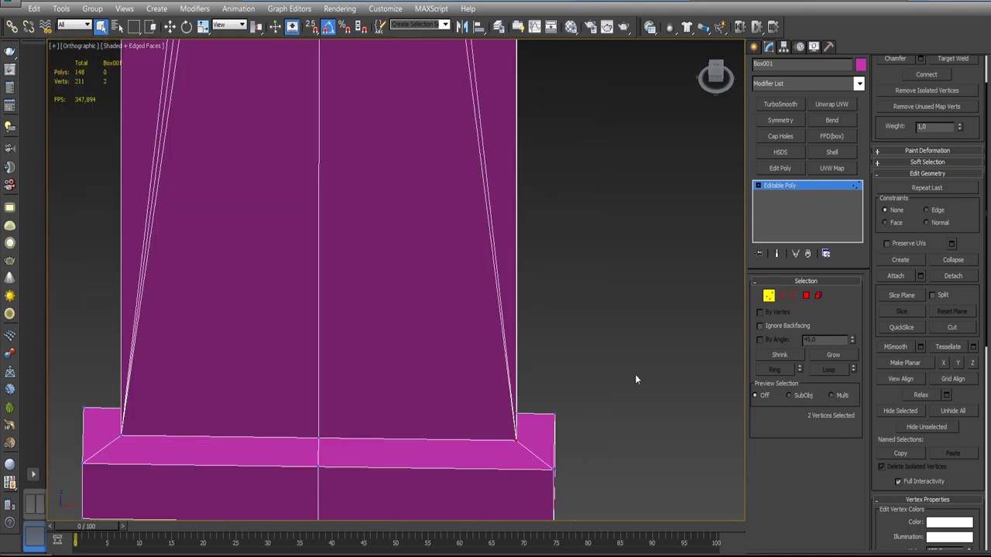
left_click(933, 77)
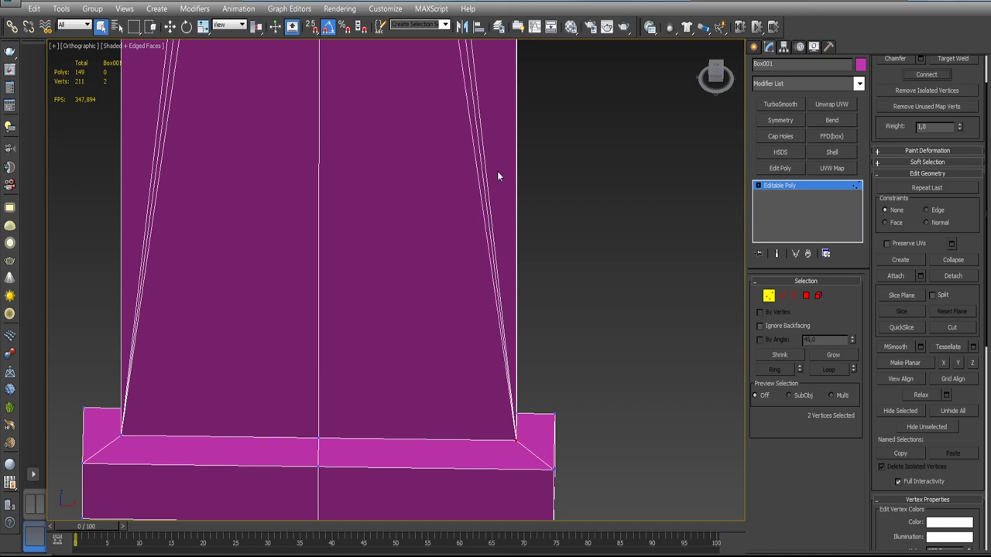
scroll(500, 174, "down", 2)
scroll(459, 232, "down", 1)
scroll(464, 242, "up", 2)
scroll(480, 248, "up", 2)
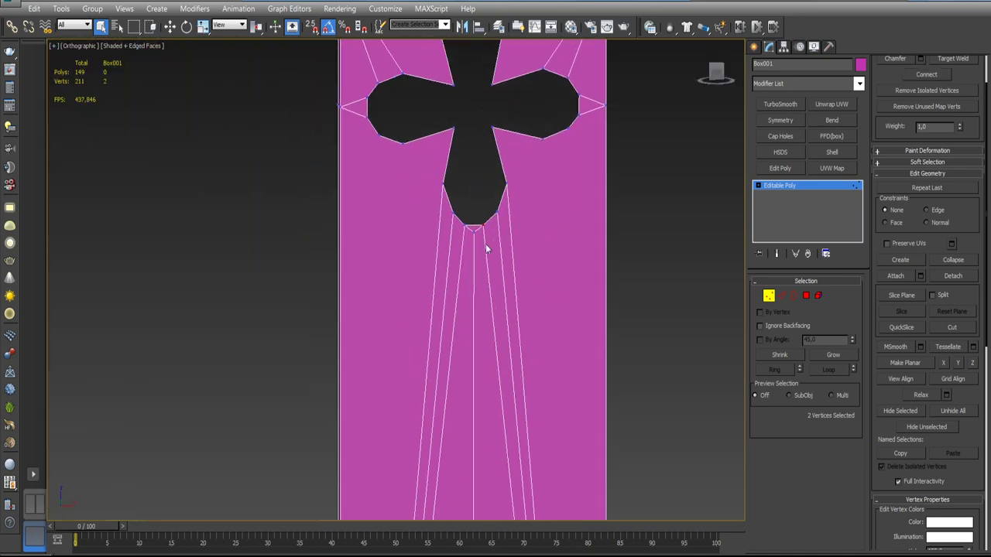
scroll(485, 246, "up", 2)
- Remove the two diagonal edges and centre vertical edge under the hole in Edge mode
left_click(781, 295)
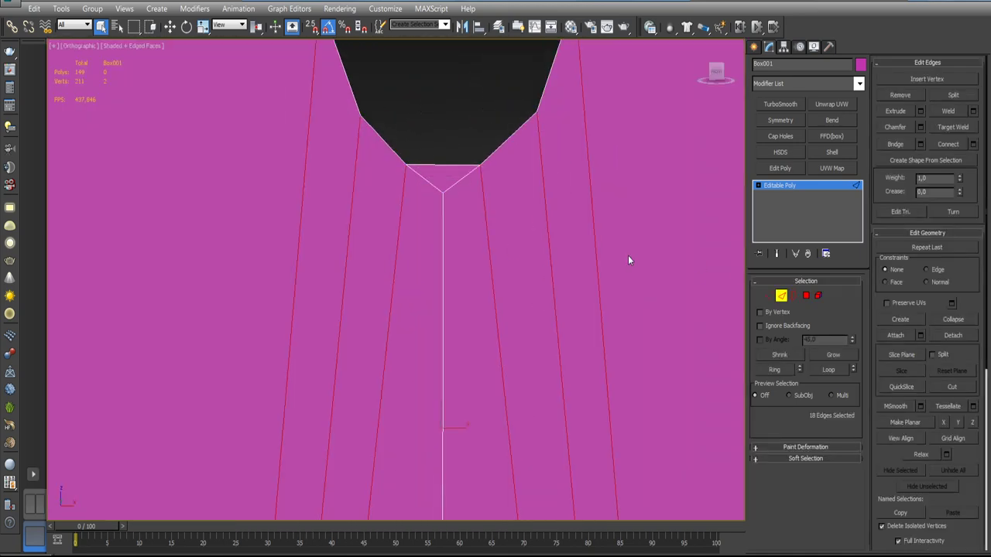
left_click(437, 188)
left_click(452, 184, "ctrl")
left_click(443, 217, "ctrl")
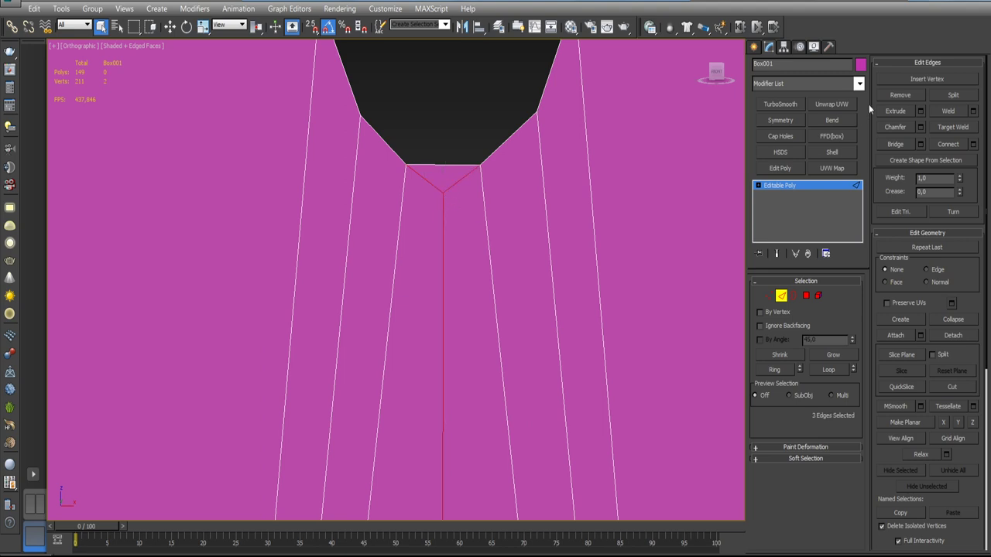
left_click(889, 94)
- Zoom and pan to centre the cross-shaped cutout in the front view
scroll(464, 271, "down", 3)
scroll(477, 296, "down", 3)
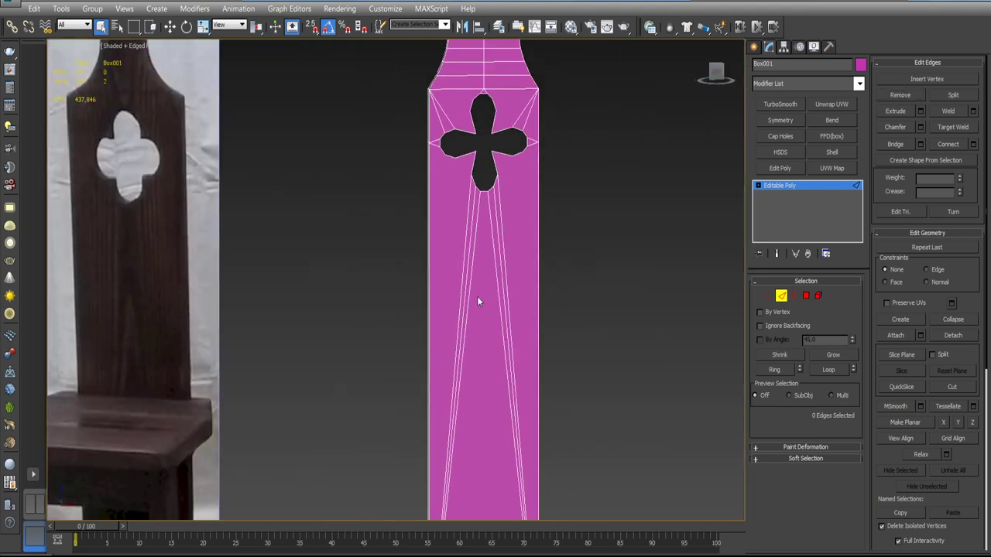
scroll(496, 220, "up", 4)
scroll(472, 256, "up", 3)
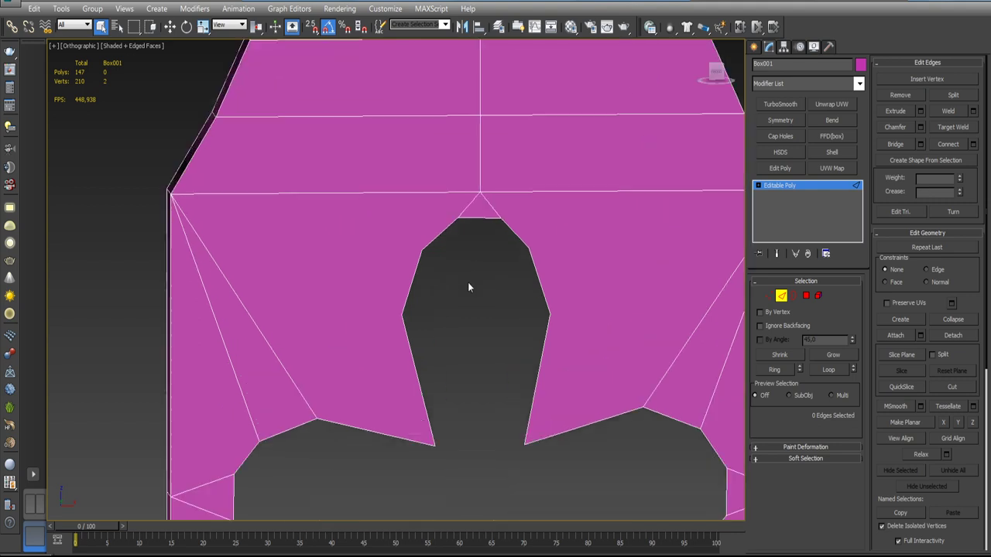
scroll(470, 284, "up", 2)
mouse_move(469, 285)
middle_mouse_down()
mouse_move(474, 230)
mouse_move(492, 308)
mouse_move(504, 284)
middle_mouse_up()
scroll(492, 309, "down", 2)
scroll(488, 313, "down", 2)
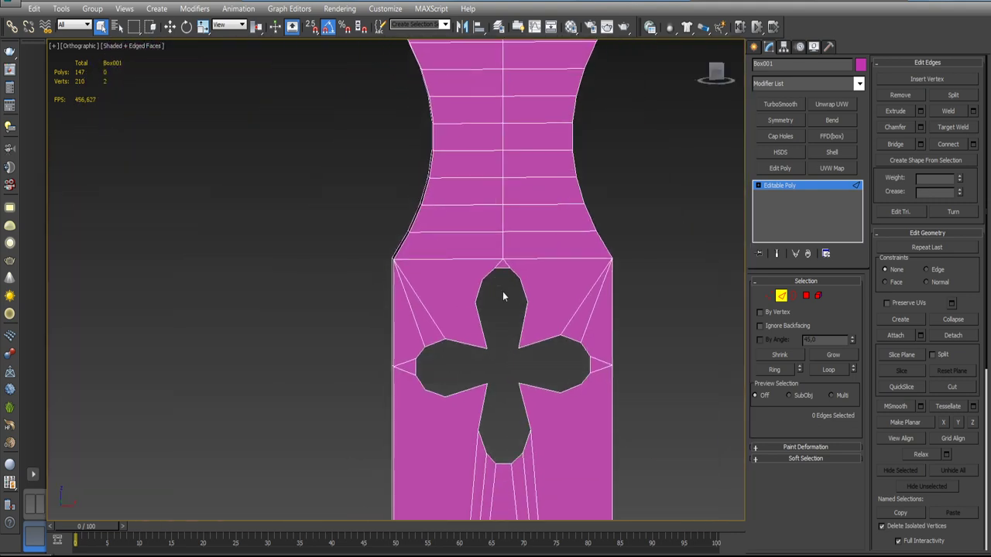
scroll(503, 297, "down", 1)
key("f")
scroll(504, 294, "up", 1)
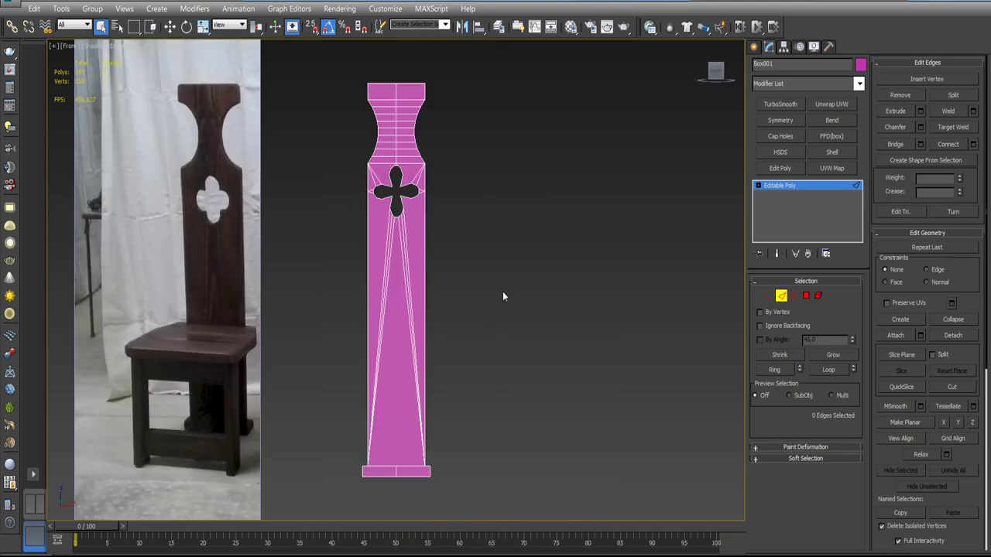
middle_click_drag(410, 193, 429, 241)
scroll(429, 241, "up", 5)
middle_click_drag(427, 284, 454, 245)
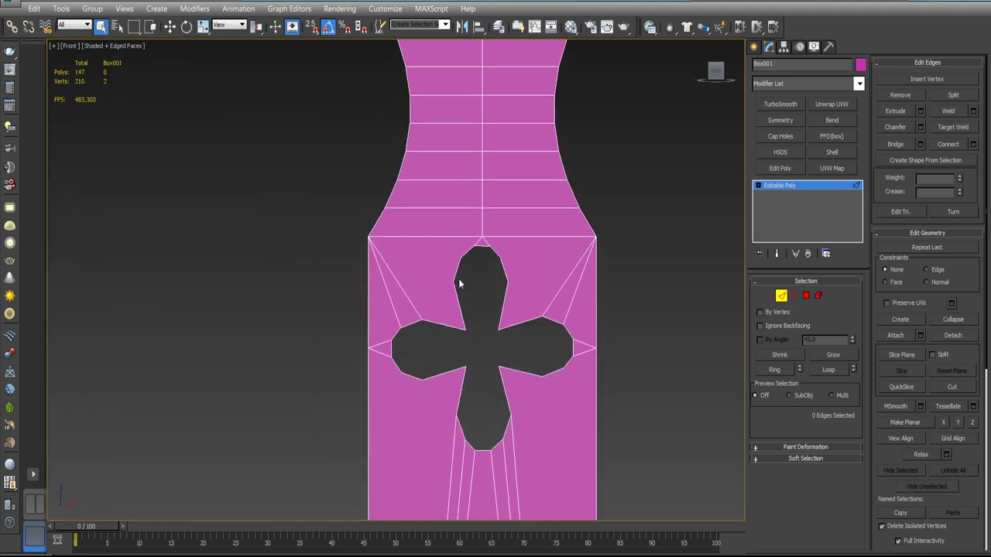
- Connect the upper-left and upper-right backrest corners to vertex pairs on the quatrefoil's top lobe
scroll(459, 281, "up", 3)
key("1")
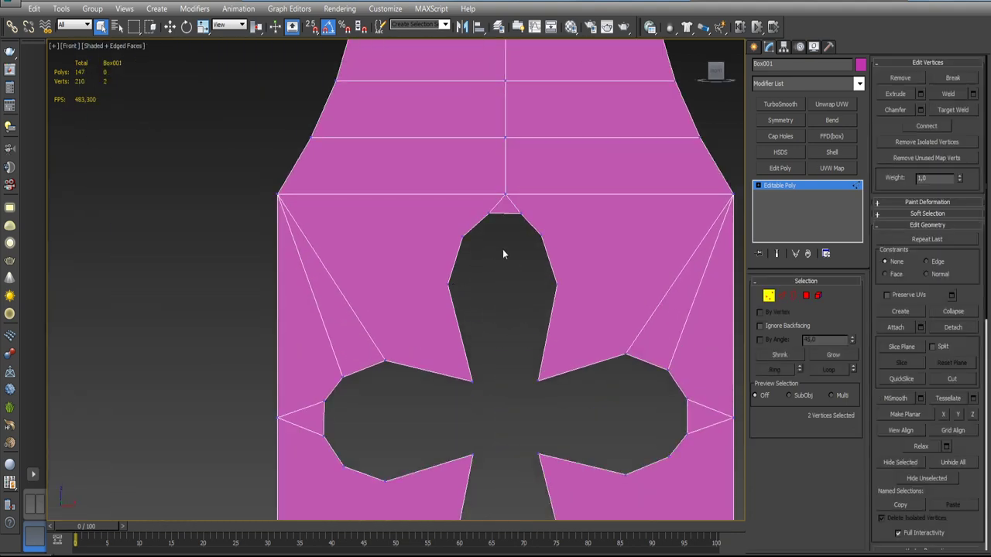
left_click_drag(424, 221, 491, 306)
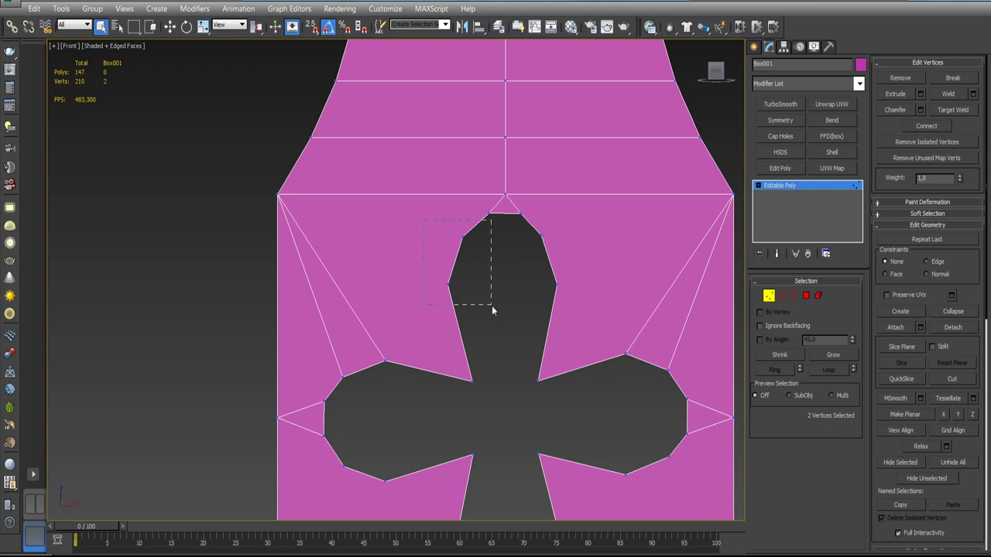
left_click(279, 194, "ctrl")
left_click(927, 125)
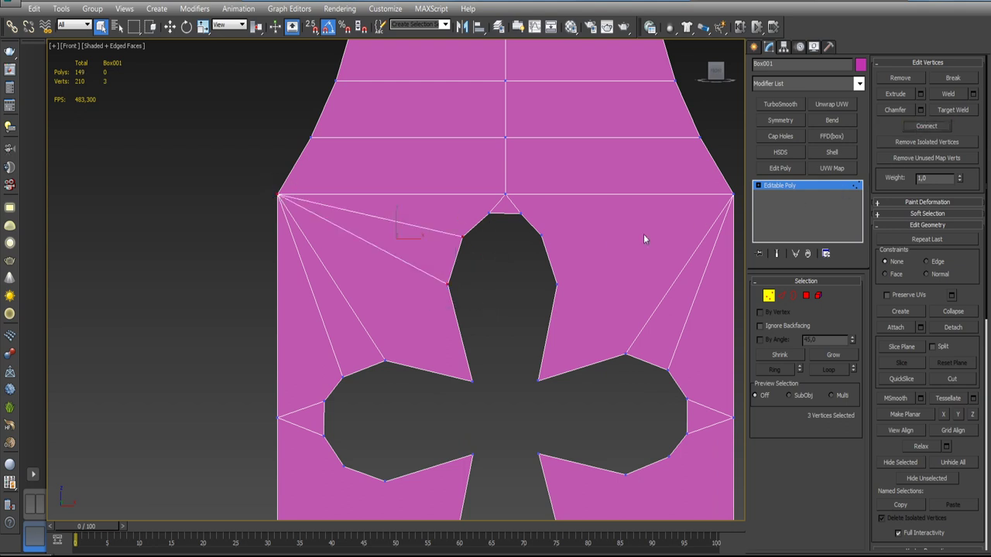
middle_click_drag(643, 239, 446, 252)
left_click_drag(462, 286, 465, 296)
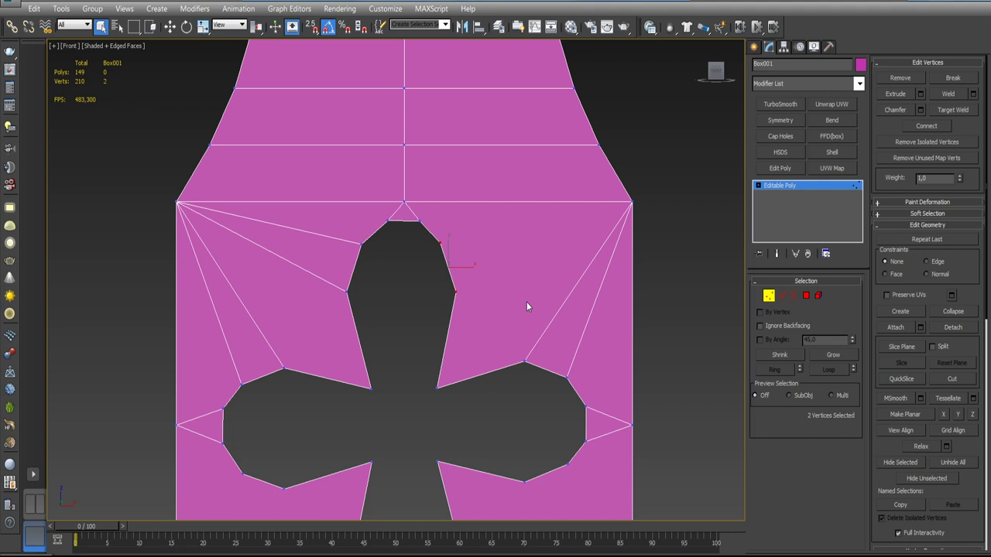
left_click(633, 203, "ctrl")
left_click(925, 125)
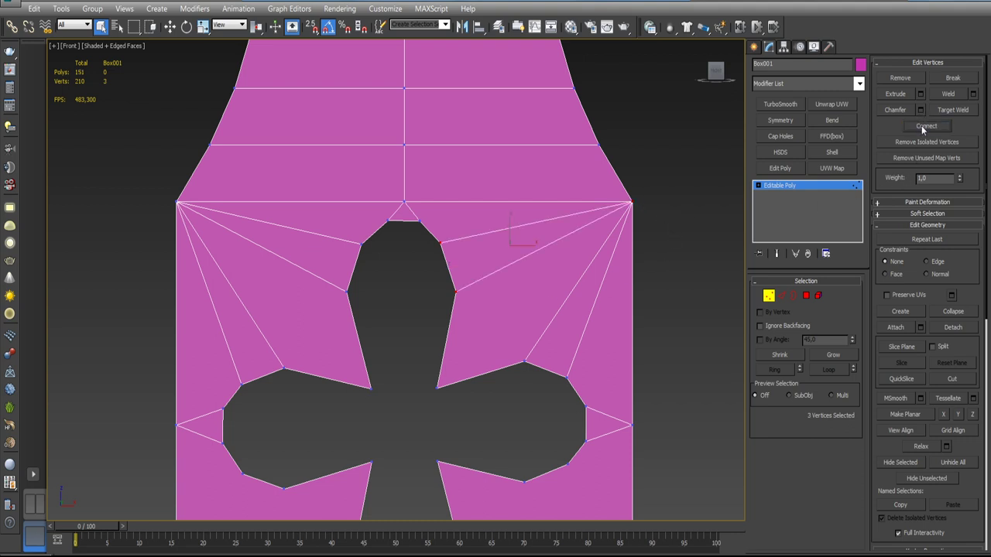
- Add edges from each upper corner to the vertices at the top of the hole
left_click(387, 221)
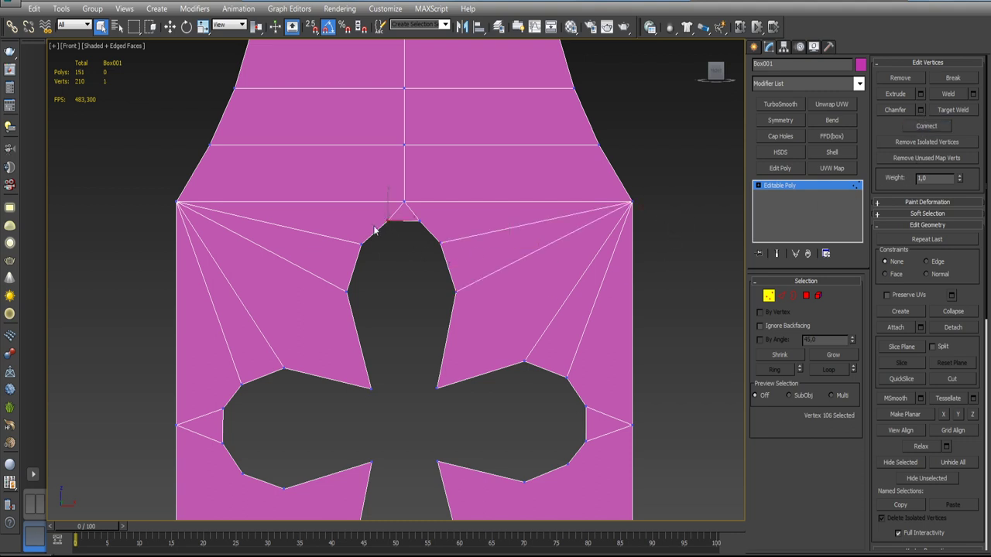
left_click(178, 203, "ctrl")
left_click(925, 125)
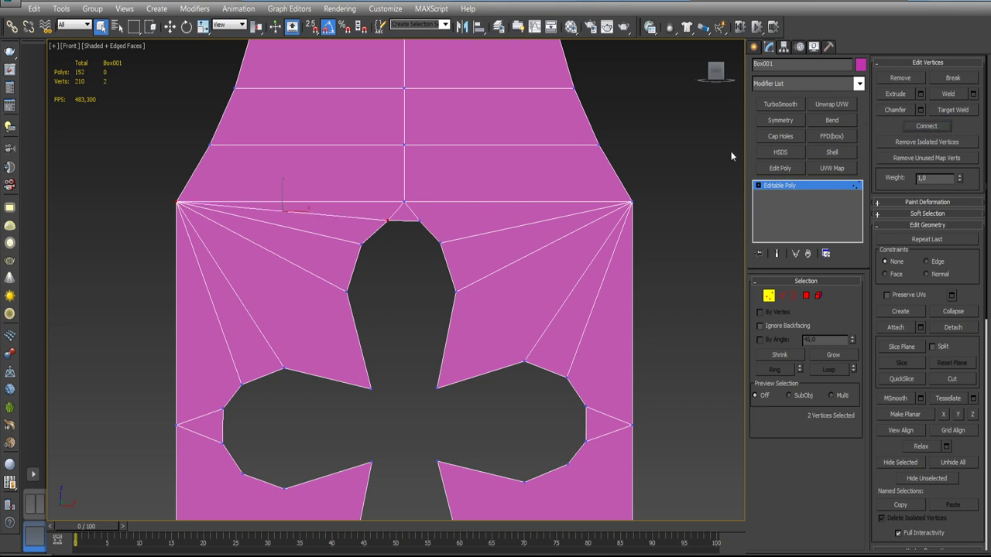
left_click(419, 221)
left_click(633, 203, "ctrl")
left_click(926, 126)
- Remove the two short edges sitting just above the hole's top tip
middle_click_drag(451, 219, 467, 265)
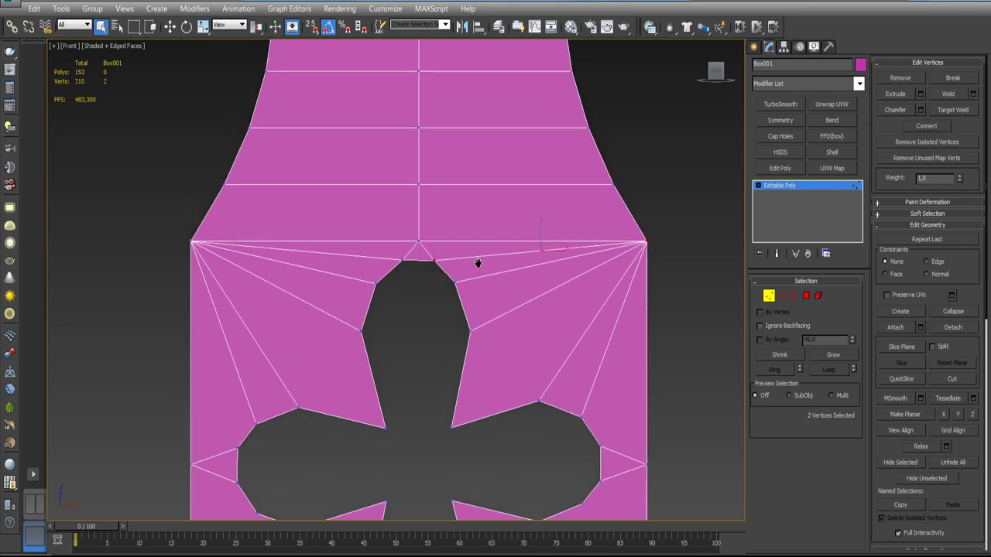
key("2")
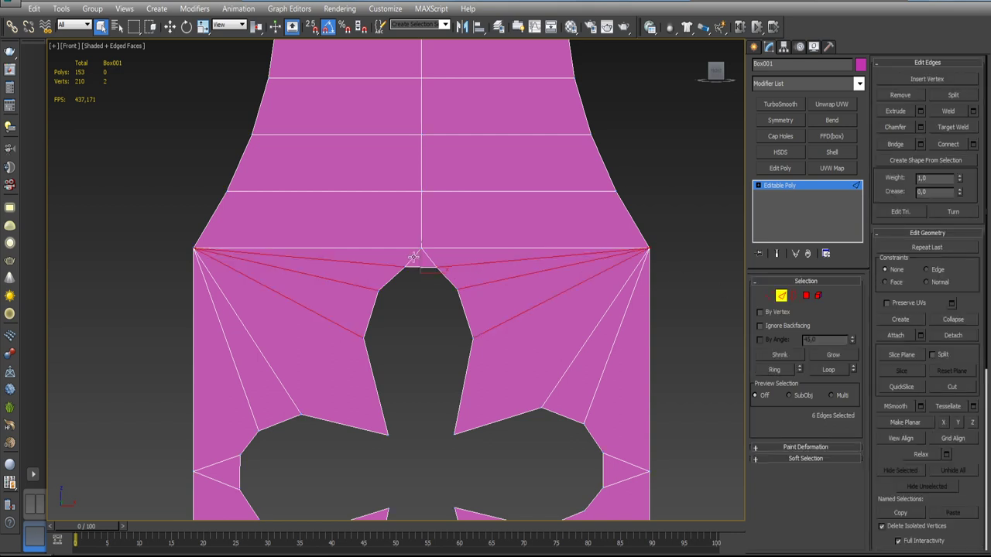
left_click(432, 263)
left_click(431, 260, "ctrl")
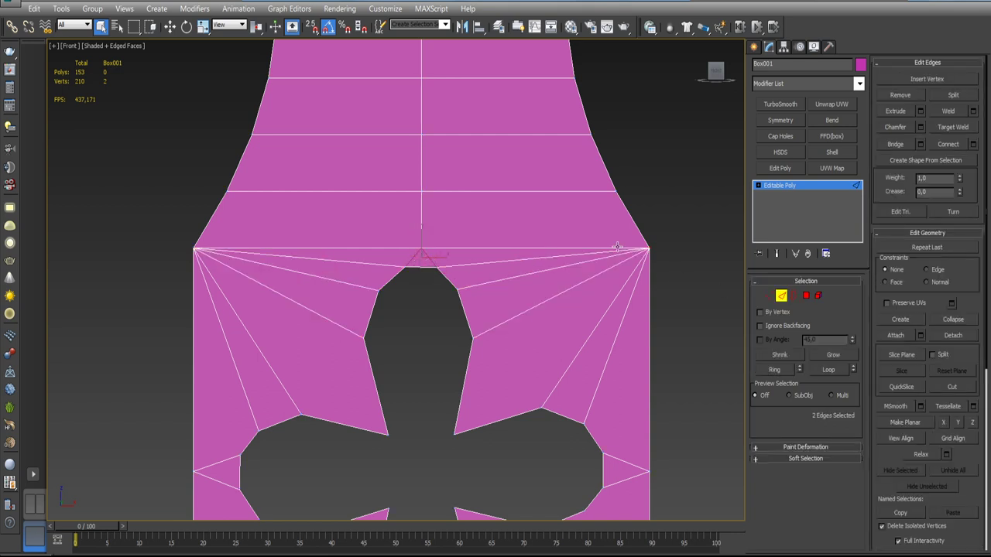
left_click(903, 94)
scroll(516, 217, "down", 3)
scroll(516, 217, "up", 2)
scroll(516, 217, "down", 1)
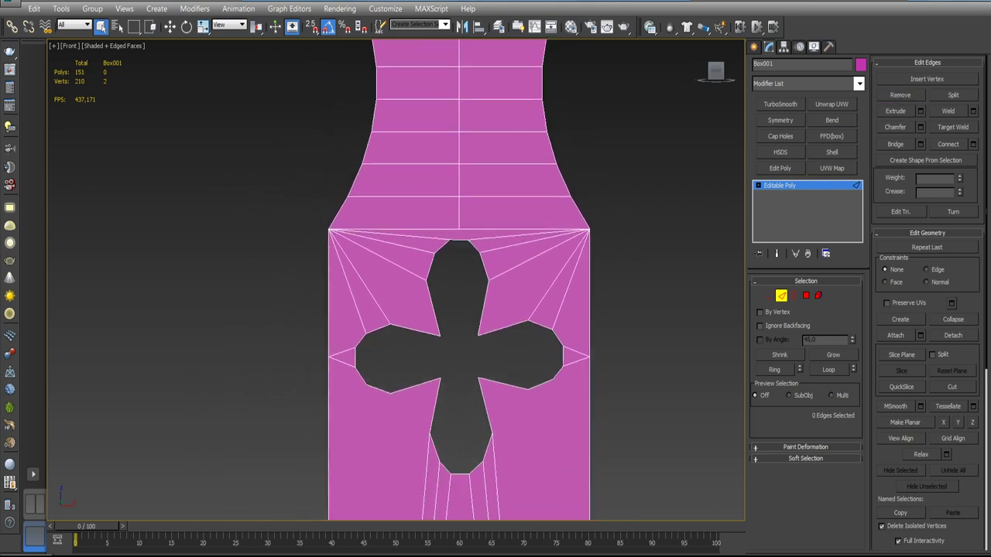
scroll(517, 216, "down", 3)
scroll(485, 279, "down", 2)
scroll(485, 279, "up", 5)
- Remove the vertical centre edge loop and the centre edge across the base
scroll(465, 279, "up", 1)
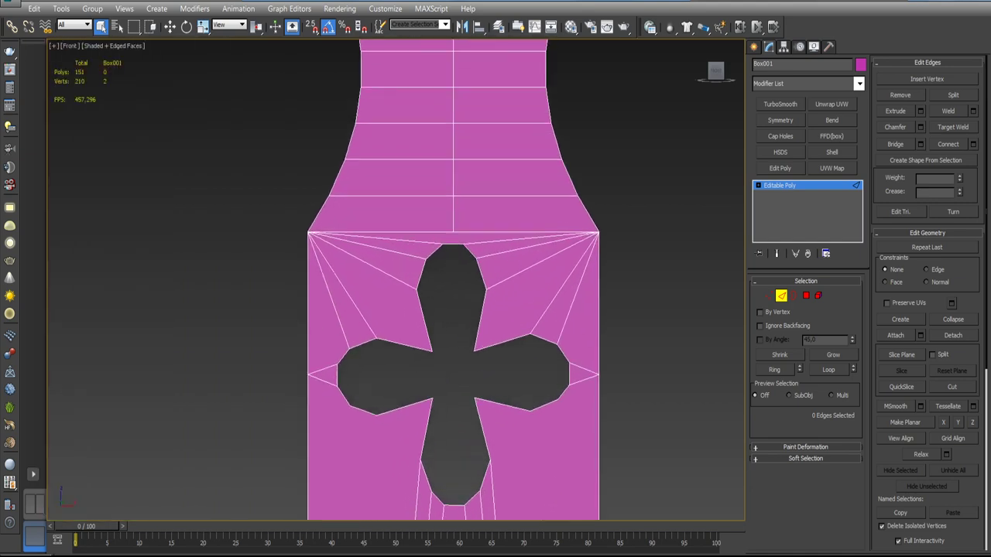
middle_click_drag(465, 279, 466, 279, "alt")
middle_click_drag(495, 225, 501, 241, "alt")
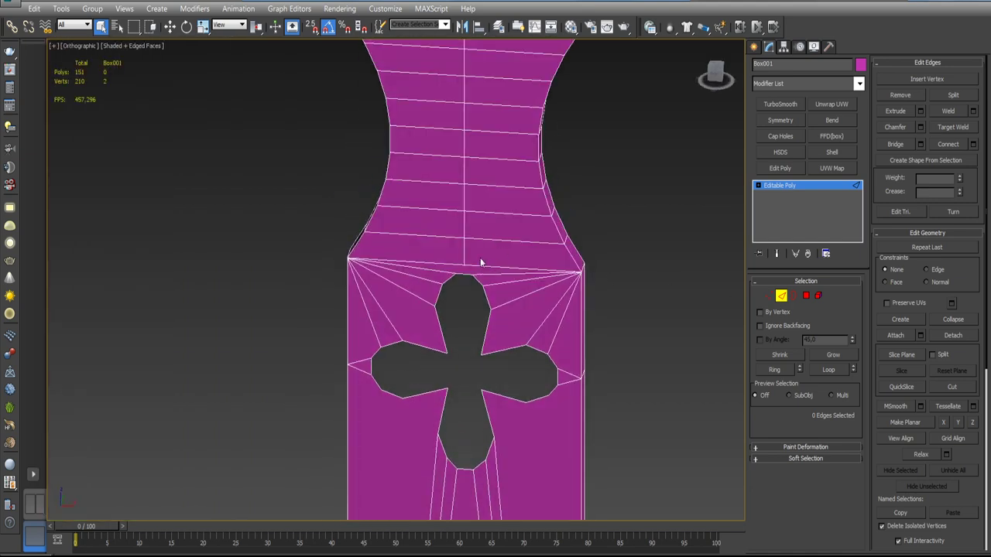
double_click(465, 249)
left_click(898, 96)
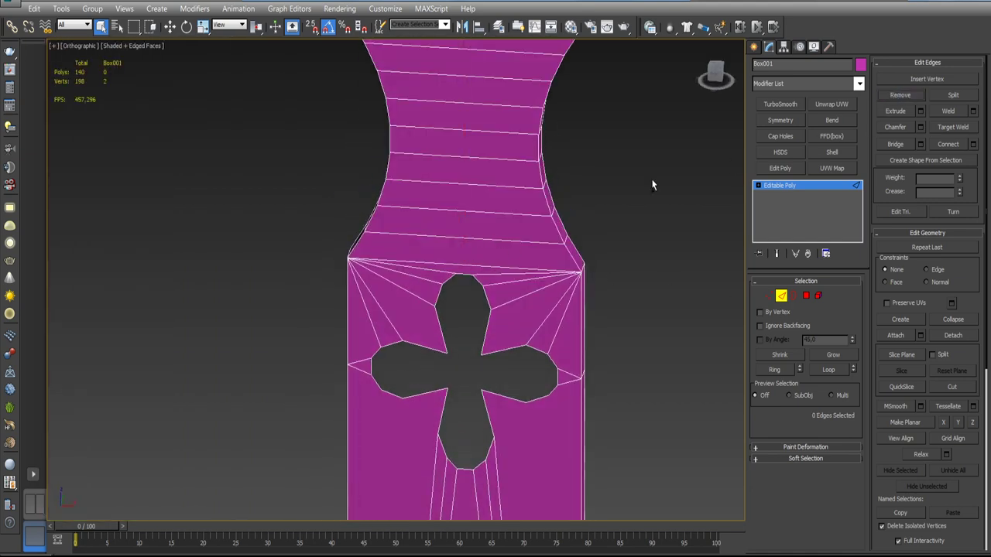
scroll(655, 183, "down", 5)
scroll(554, 279, "up", 5)
scroll(535, 247, "up", 3)
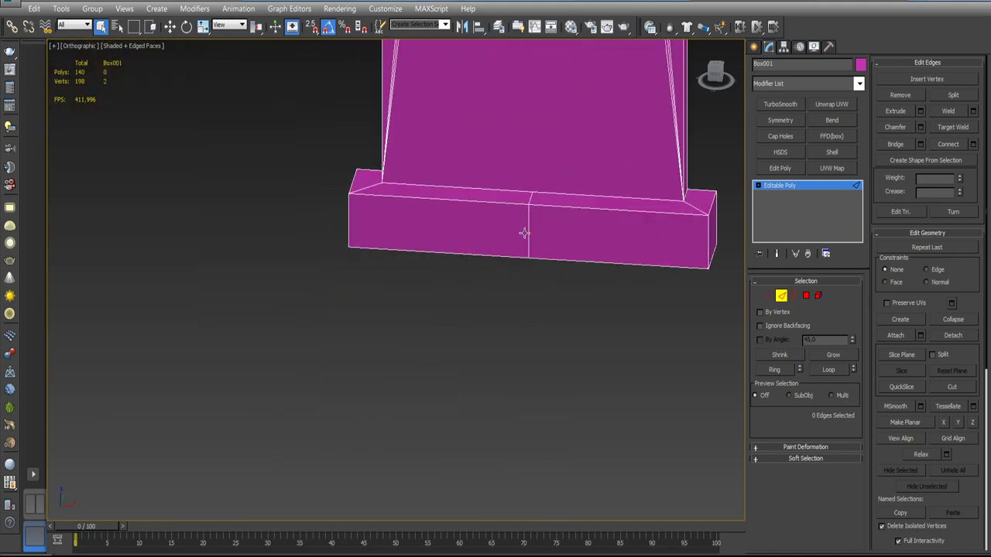
left_click(529, 235)
left_click(901, 95)
- Connect the column's bottom corner vertices to the base's corner vertices with new edges
scroll(596, 224, "down", 3)
scroll(596, 225, "down", 3)
scroll(596, 225, "up", 3)
scroll(596, 224, "up", 3)
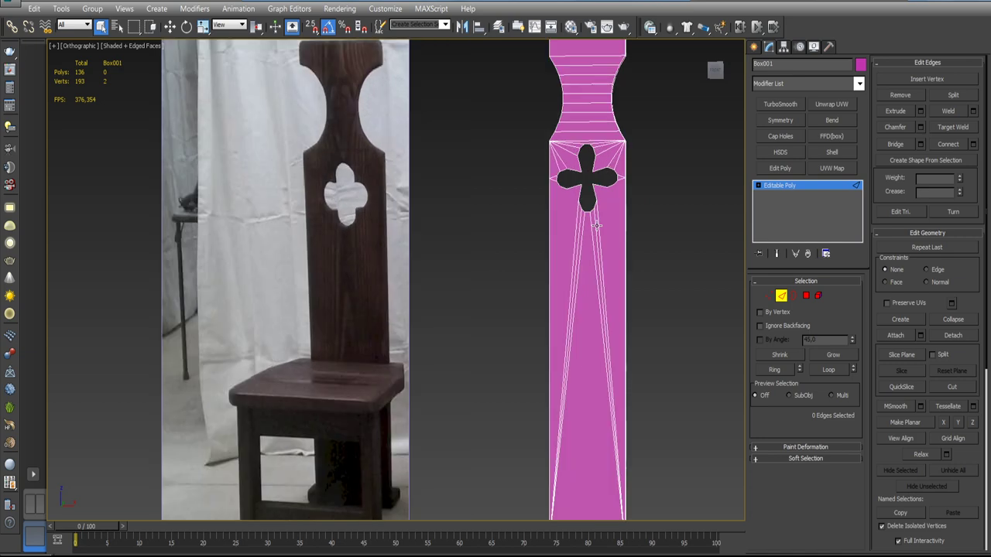
scroll(596, 225, "down", 3)
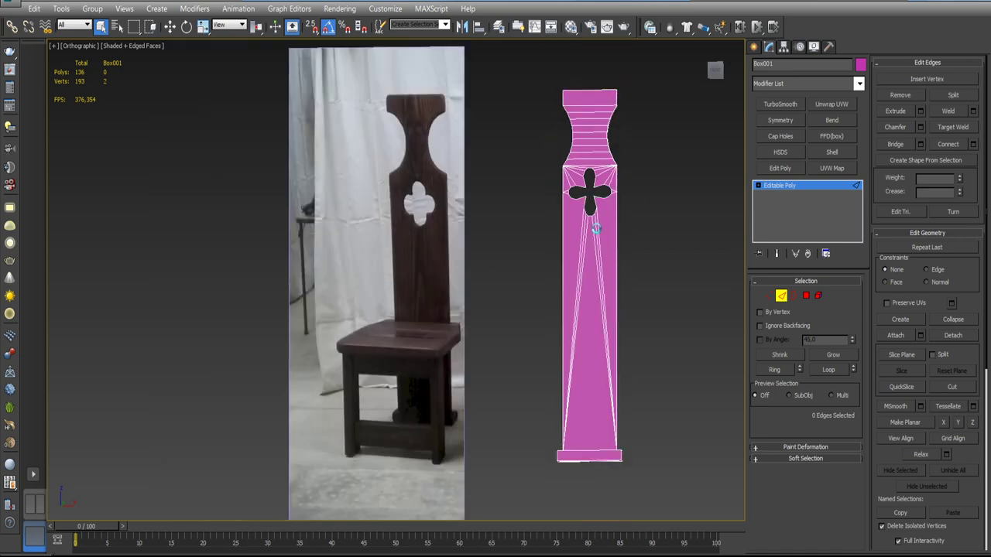
scroll(596, 229, "up", 1)
scroll(592, 228, "up", 3)
scroll(542, 229, "up", 2)
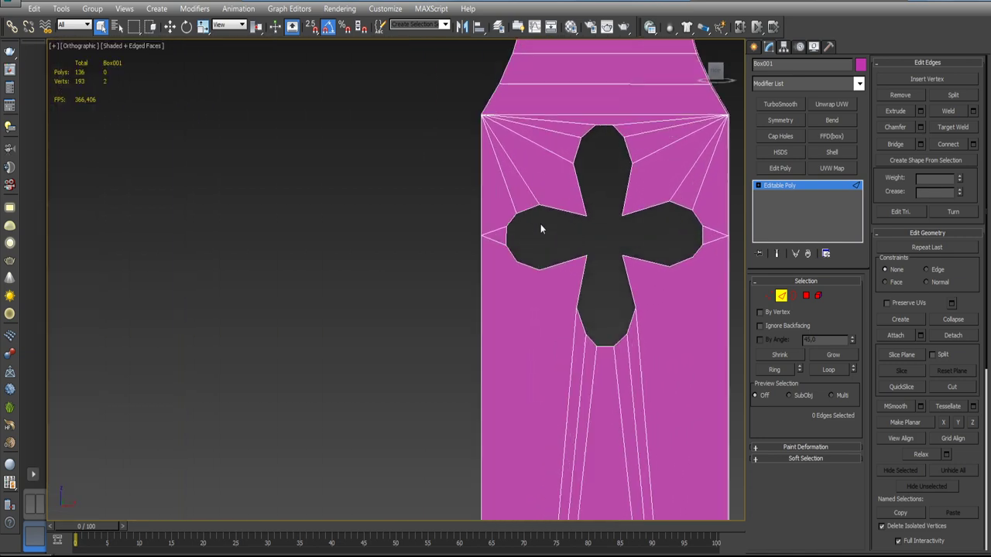
scroll(540, 224, "up", 1)
scroll(540, 223, "down", 3)
middle_click_drag(540, 224, 543, 203)
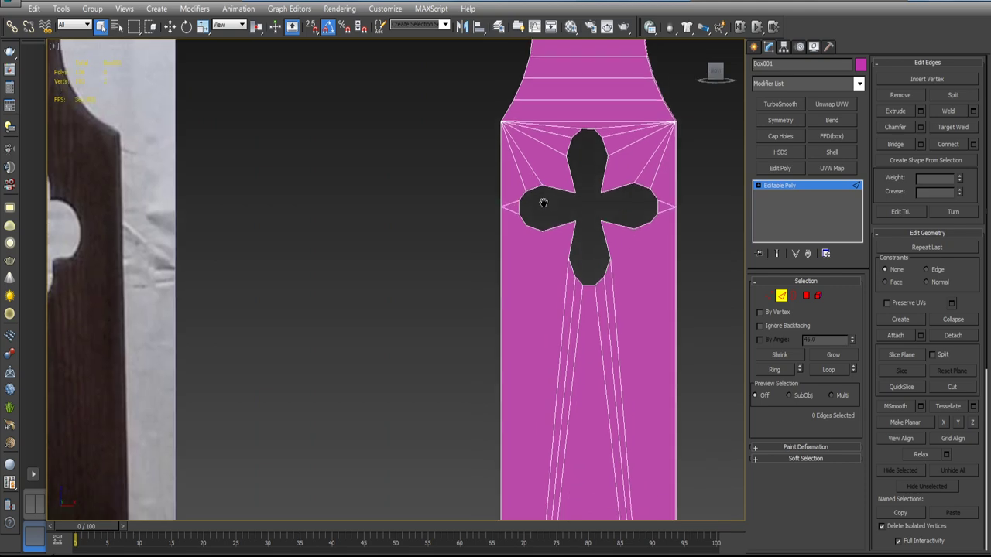
left_click(769, 295)
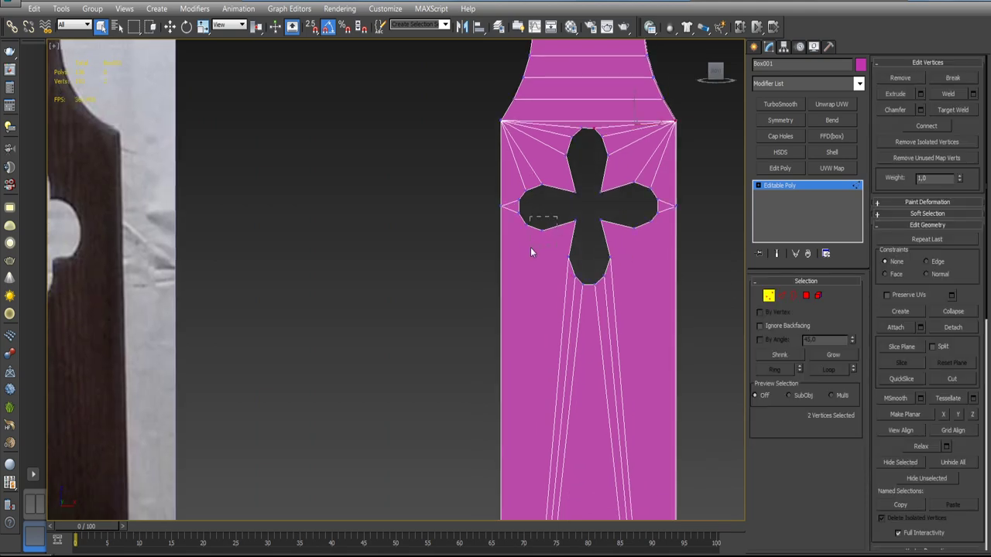
scroll(524, 249, "down", 1)
scroll(525, 250, "down", 4)
scroll(537, 306, "up", 4)
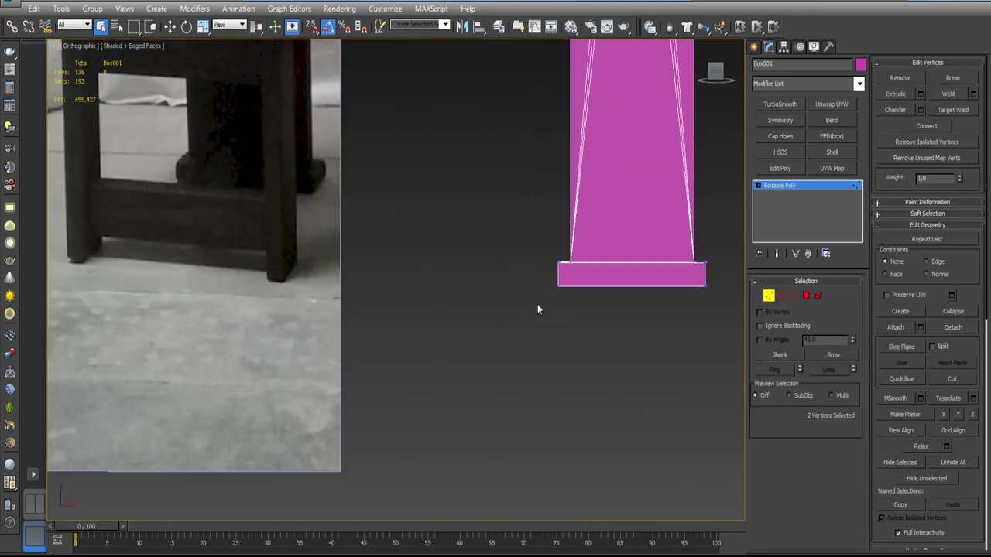
middle_click_drag(575, 260, 576, 246, "alt")
left_click(570, 238, "ctrl")
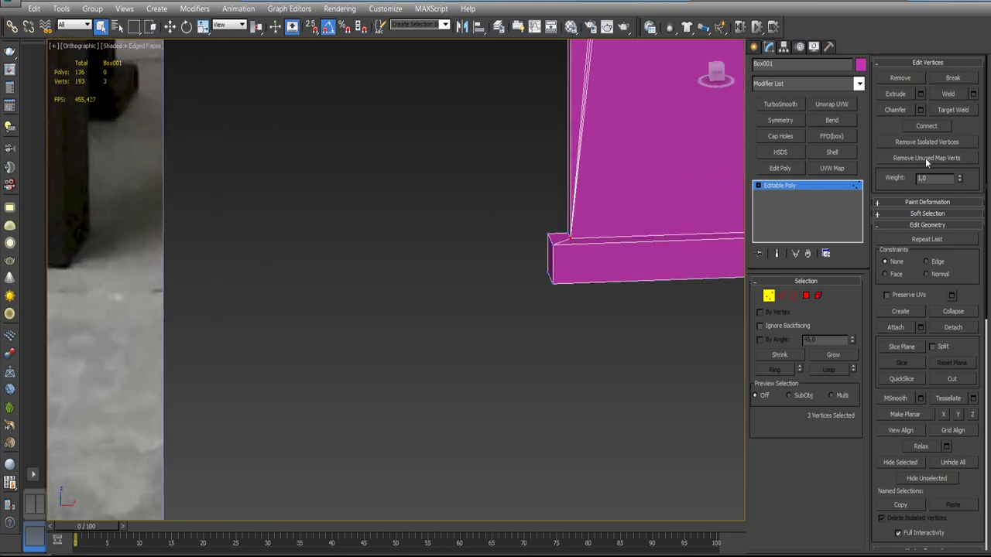
key("shift+z")
key("shift+z")
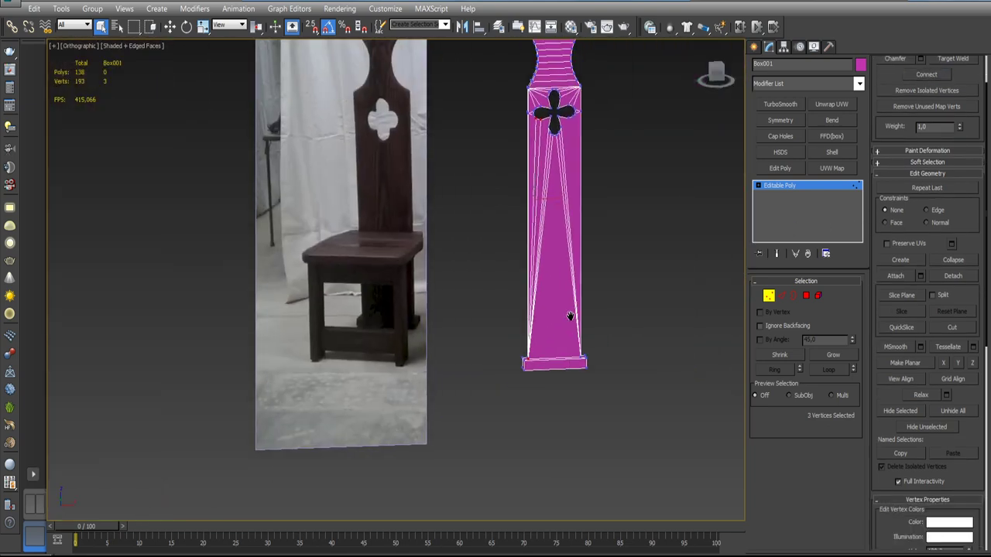
scroll(507, 236, "up", 3)
scroll(506, 230, "up", 3)
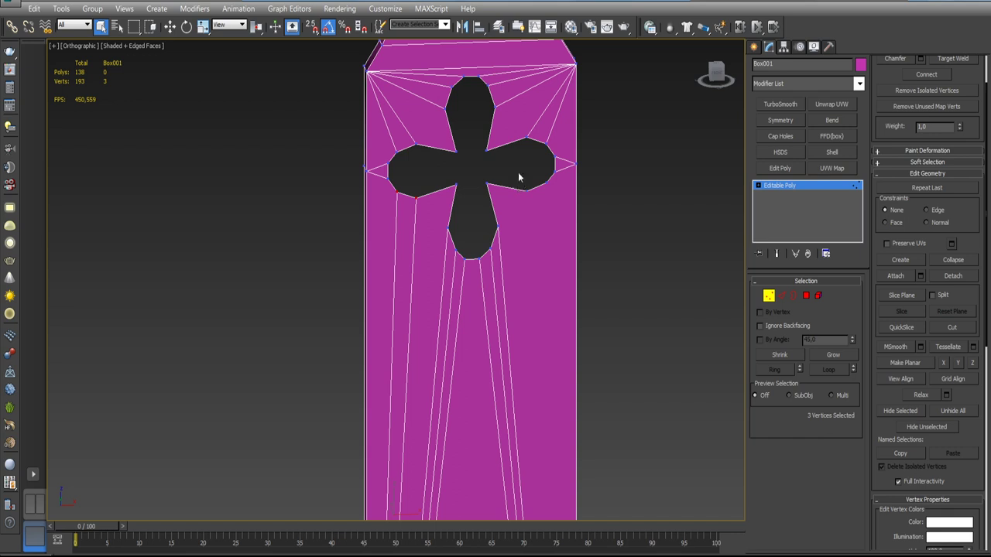
left_click_drag(547, 204, 549, 208)
scroll(556, 186, "down", 5)
scroll(542, 278, "up", 6)
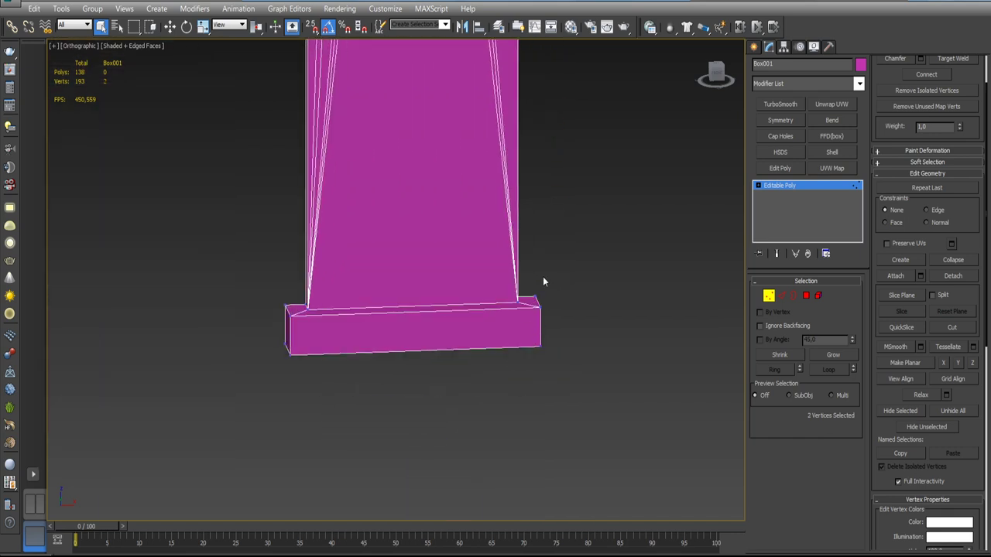
scroll(522, 302, "up", 4)
scroll(513, 201, "up", 2)
left_click(508, 188, "ctrl")
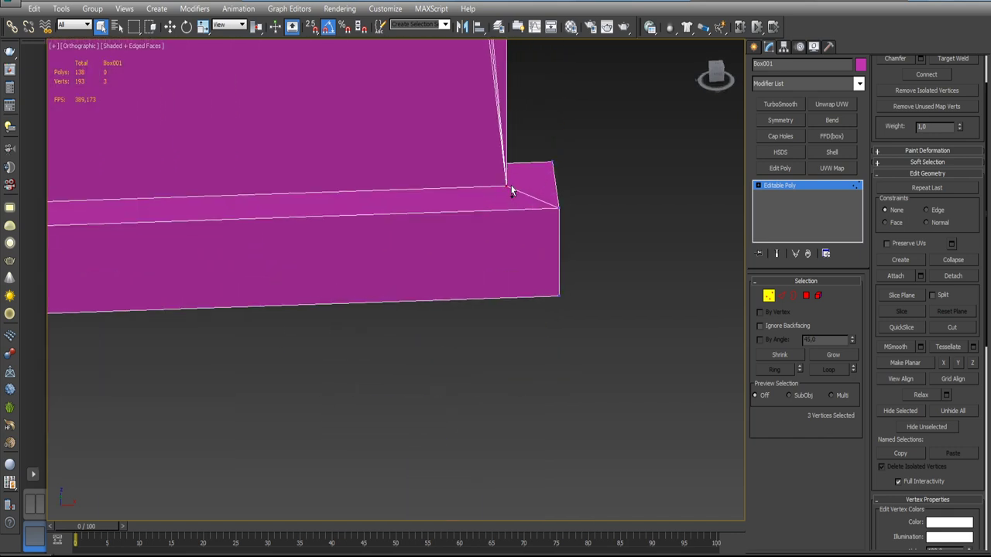
left_click(927, 74)
scroll(574, 278, "down", 3)
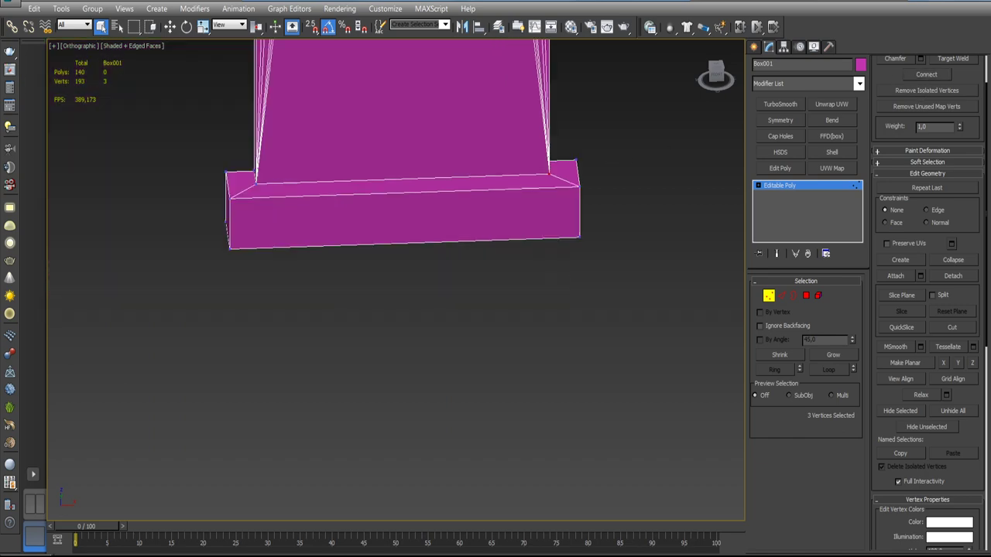
scroll(574, 277, "down", 4)
scroll(574, 278, "up", 5)
scroll(590, 232, "up", 2)
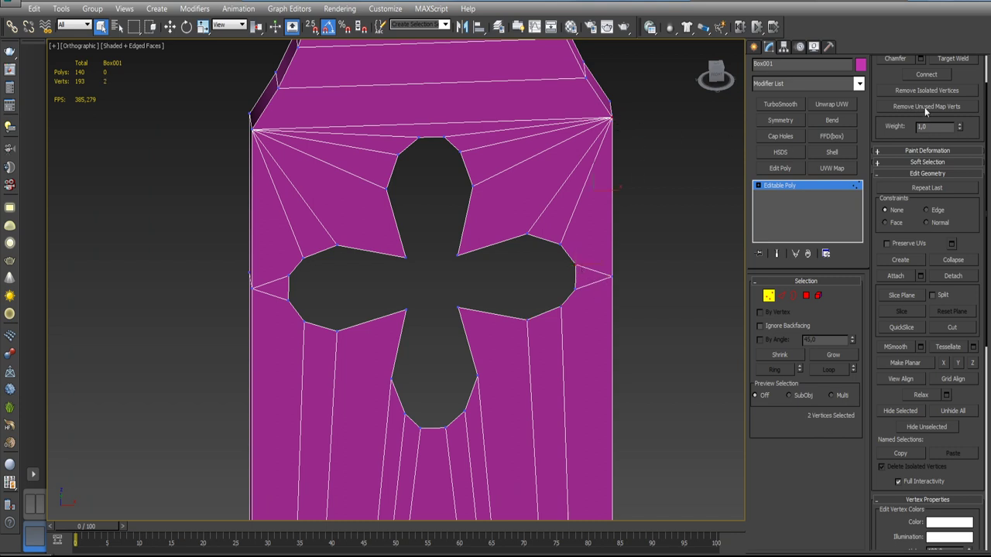
- Connect the panel corner to the cross's right arm and to another cutout vertex
left_click(927, 75)
left_click(289, 275)
left_click(256, 135, "ctrl")
left_click(926, 75)
- Join a column vertex to the base vertex, then link two vertices near the upper cutout
middle_click_drag(485, 283, 466, 199)
left_click(554, 203)
scroll(554, 203, "down", 5)
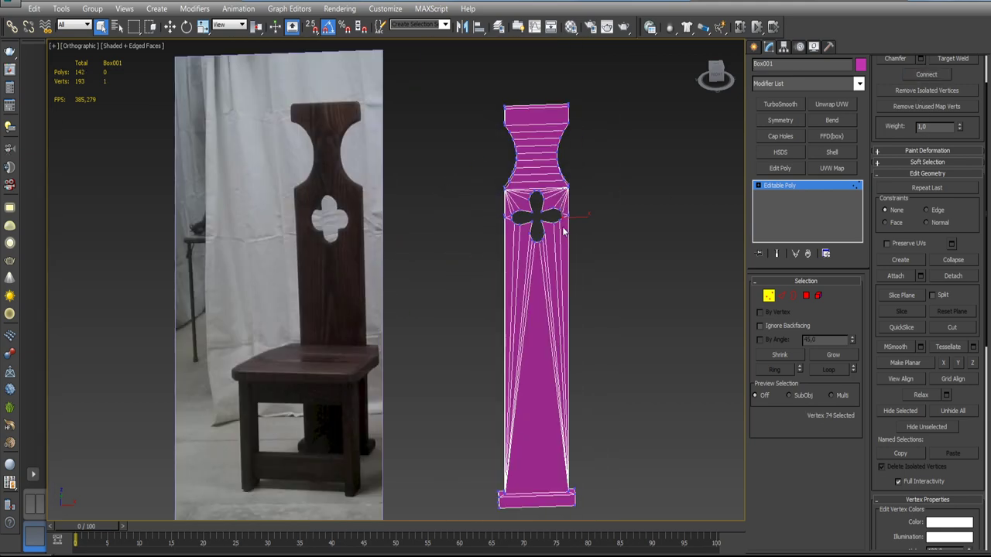
middle_click_drag(564, 228, 564, 162)
scroll(571, 435, "up", 5)
left_click(563, 440, "ctrl")
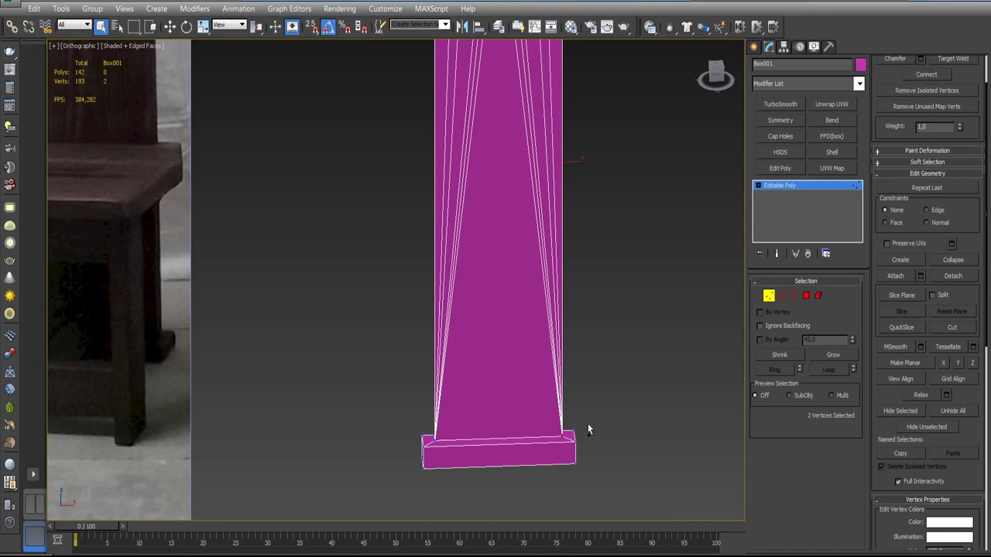
left_click(926, 75)
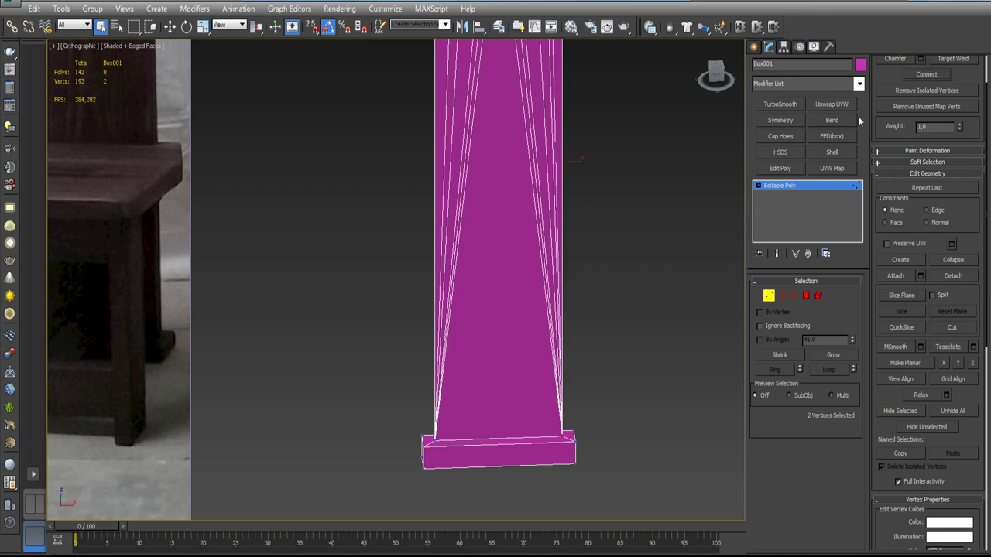
left_click(435, 437)
scroll(485, 336, "down", 5)
scroll(523, 327, "up", 6)
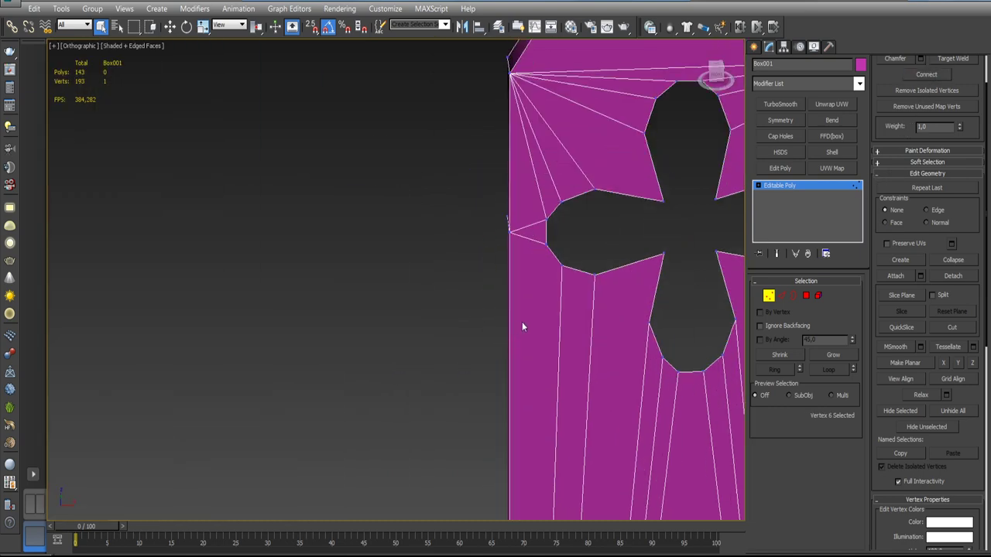
left_click(546, 246, "ctrl")
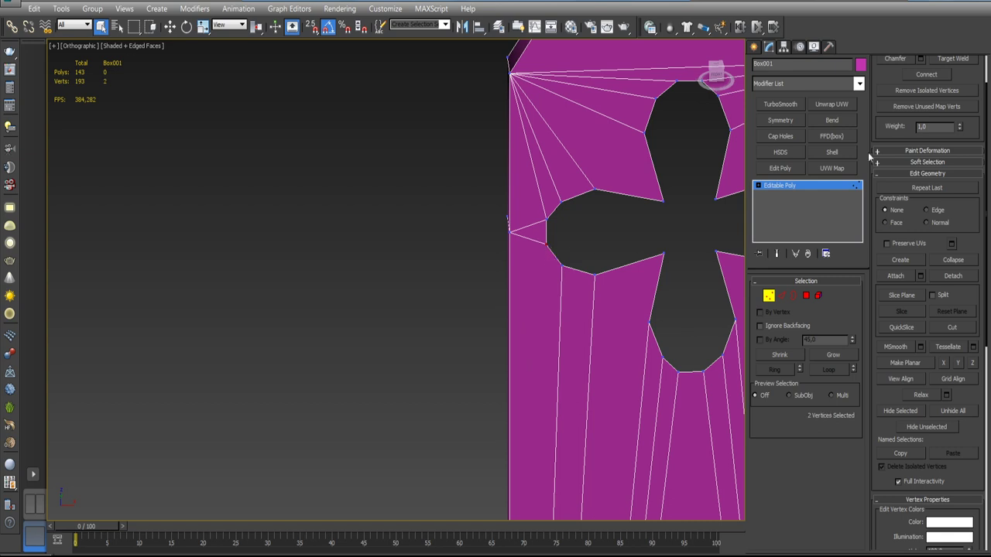
left_click(927, 75)
- Remove the stray short edge on one side of the backrest
middle_click_drag(634, 268, 560, 289)
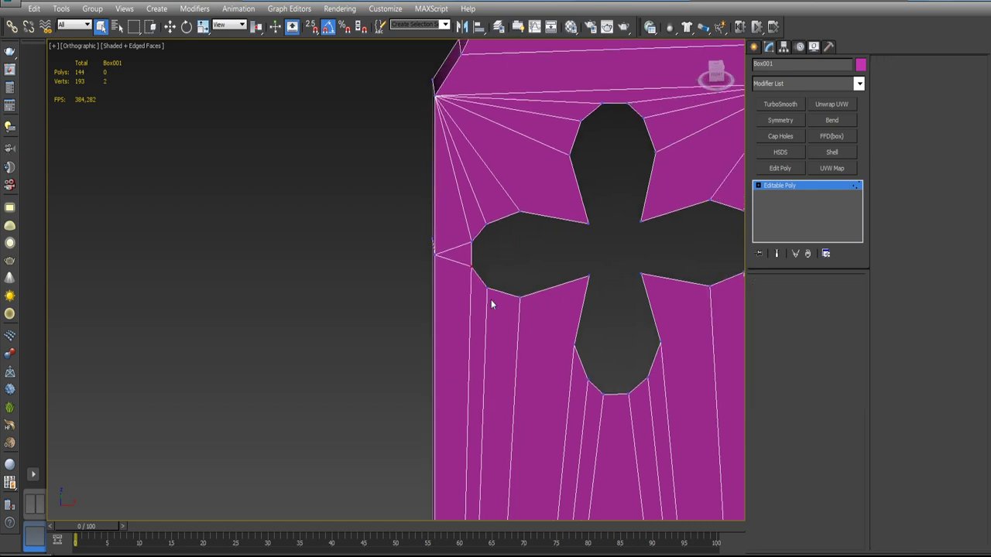
key("2")
middle_click_drag(454, 249, 464, 254)
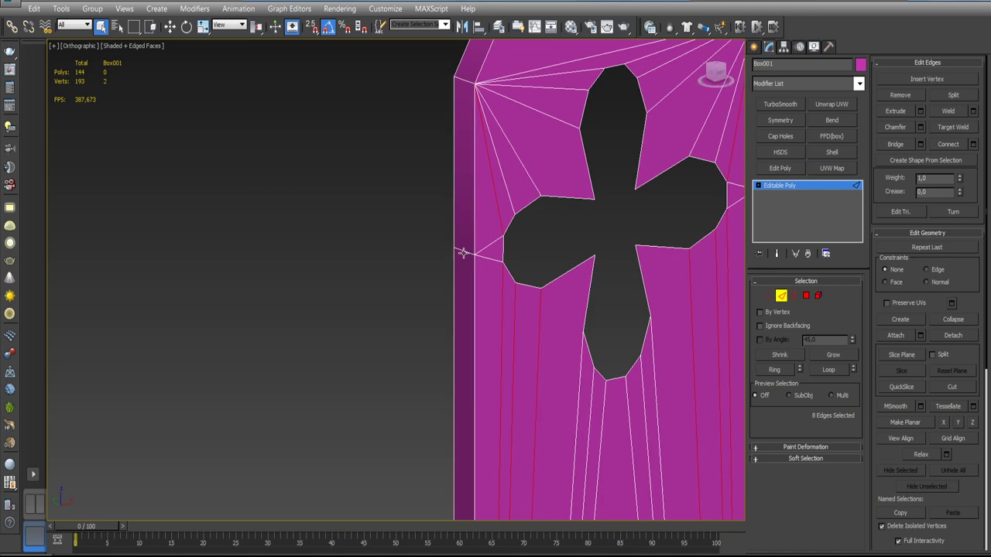
left_click(464, 254)
scroll(485, 271, "up", 1)
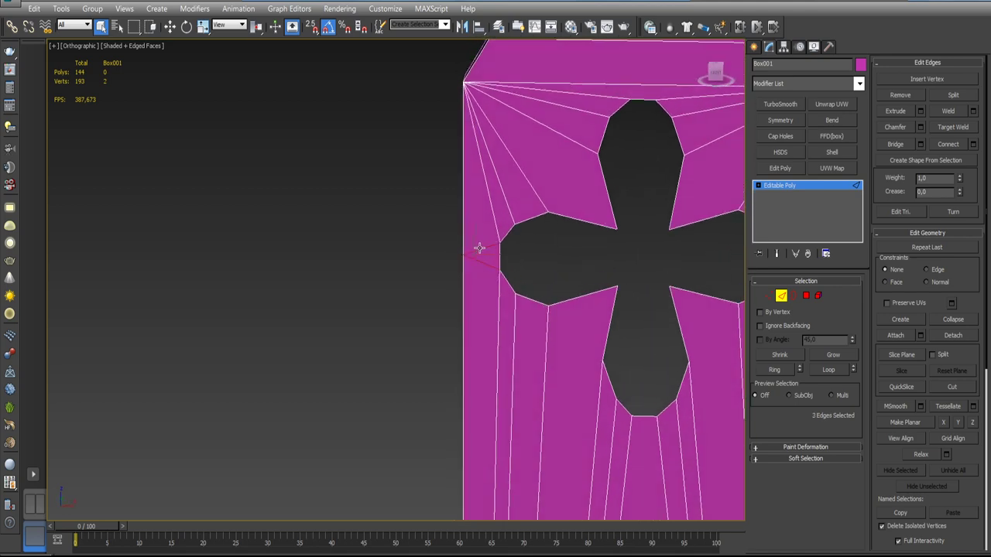
left_click(898, 95)
- Remove the three short edges on the opposite side of the backrest
scroll(670, 218, "down", 2)
mouse_move(670, 218)
middle_mouse_down()
mouse_move(476, 266)
mouse_move(511, 246)
middle_mouse_up()
scroll(476, 247, "up", 3)
left_click(475, 223)
left_click(480, 240, "ctrl")
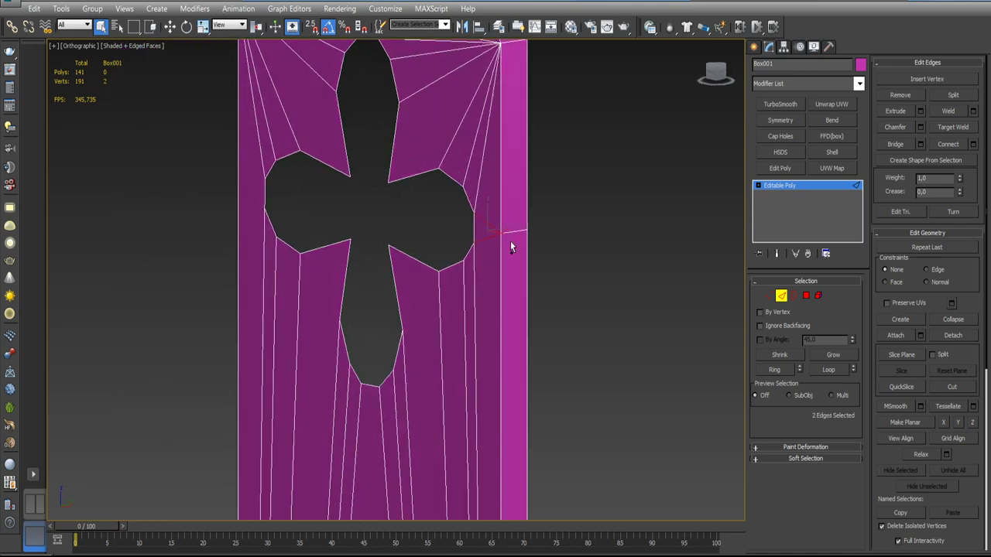
left_click(513, 232, "ctrl")
left_click(898, 94)
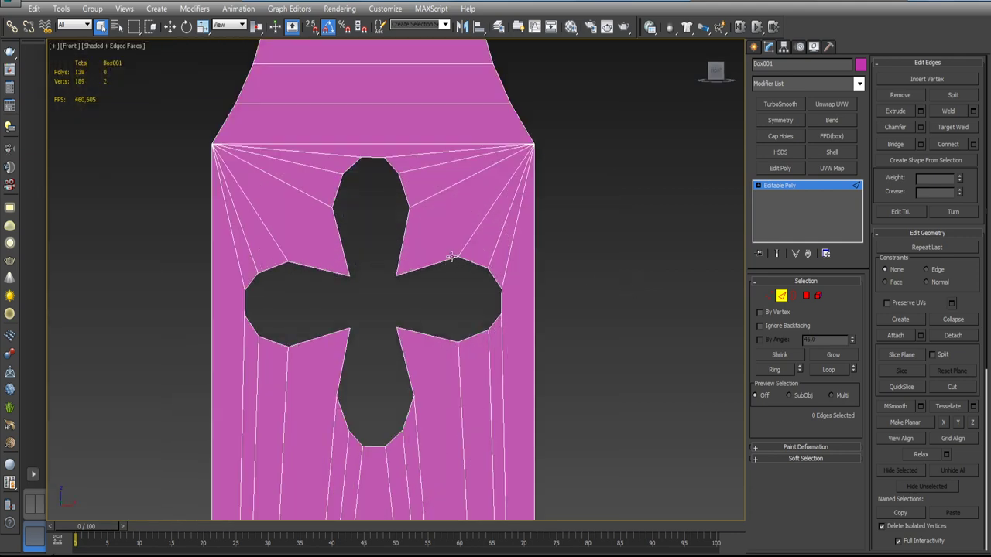
- Select the cross cutout's left and right arm vertices and scale them wider horizontally
middle_click_drag(452, 258, 526, 245)
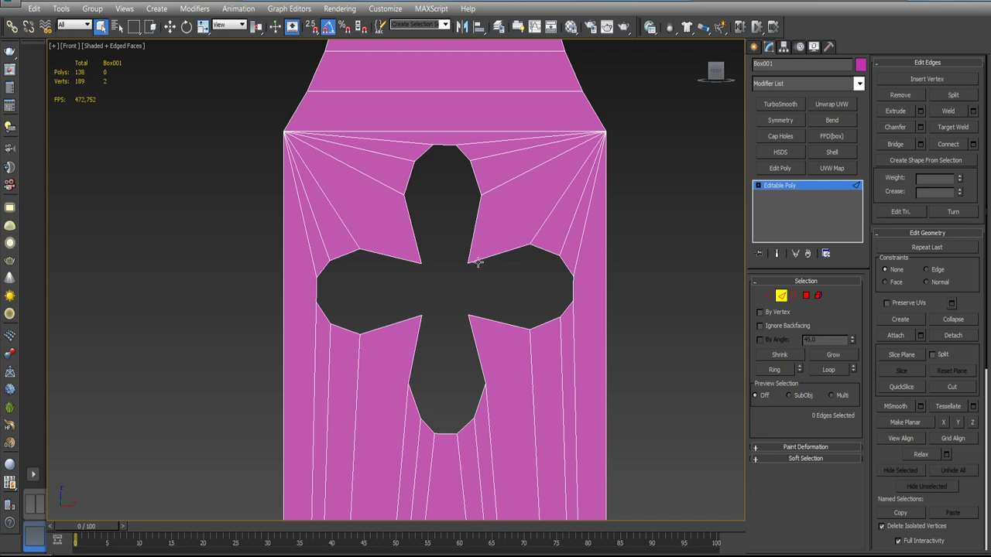
left_click(768, 296)
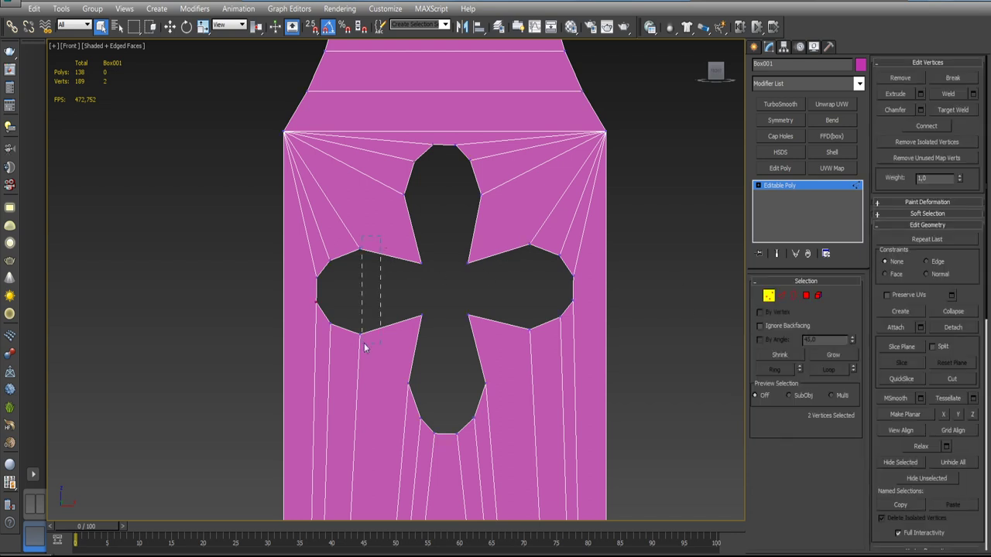
left_click_drag(366, 348, 350, 356)
left_click_drag(510, 236, 544, 350, "ctrl")
key("r")
left_click_drag(470, 288, 473, 287)
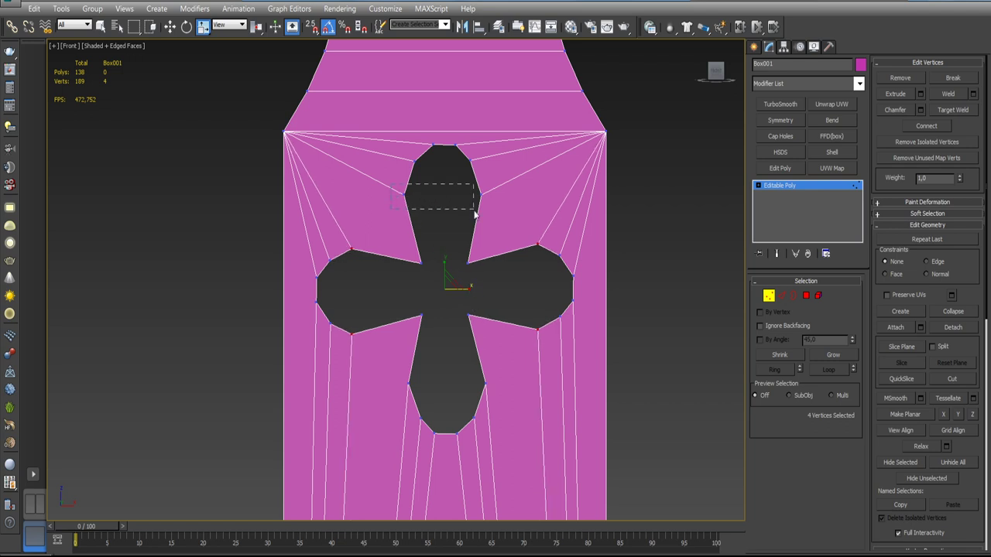
- Select the top and bottom arm vertices and stretch them slightly apart
left_click_drag(475, 215, 475, 215)
left_click_drag(383, 369, 435, 400)
left_click_drag(520, 400, 520, 401, "ctrl")
left_click_drag(444, 268, 444, 265)
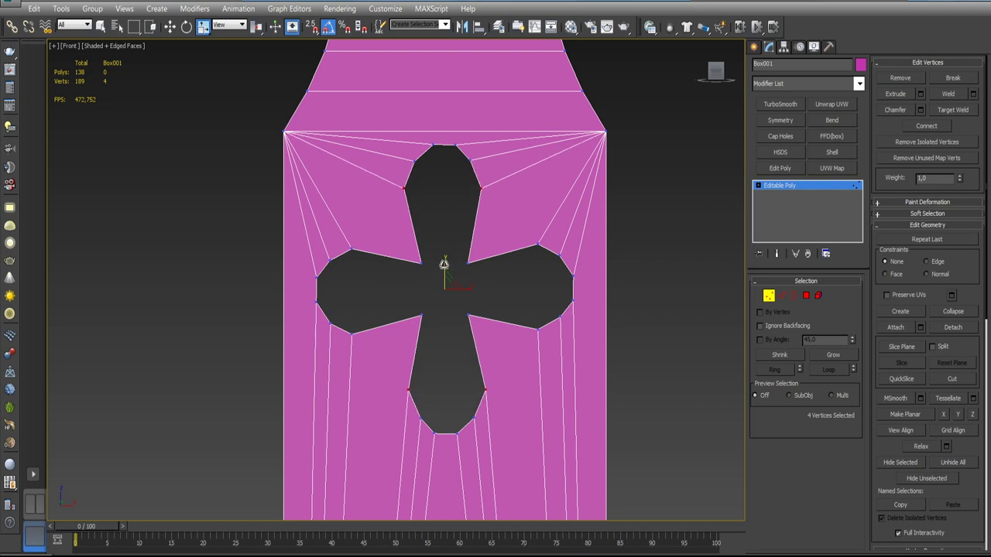
- Select the top and bottom arm vertices again and scale them inward
scroll(448, 263, "down", 5)
scroll(448, 263, "down", 2)
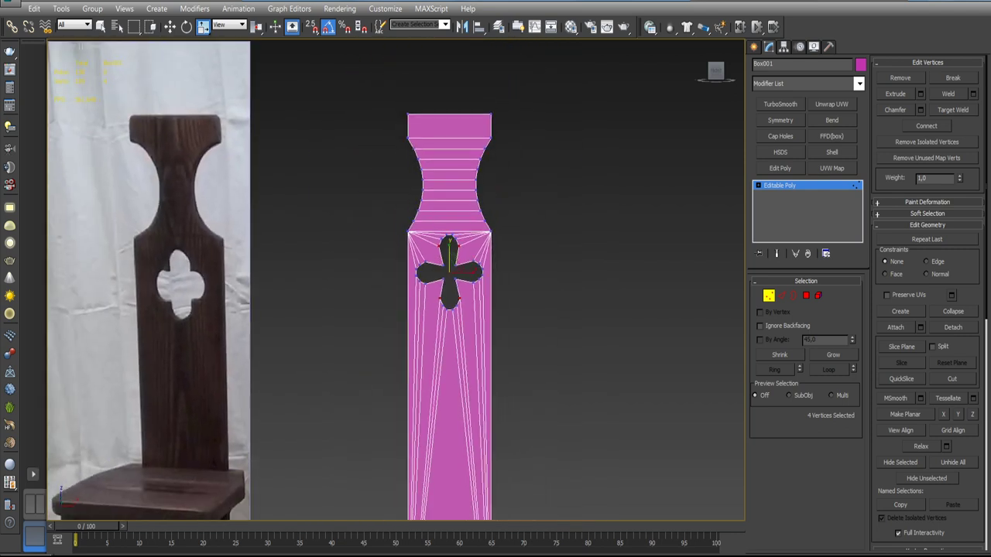
scroll(449, 267, "up", 1)
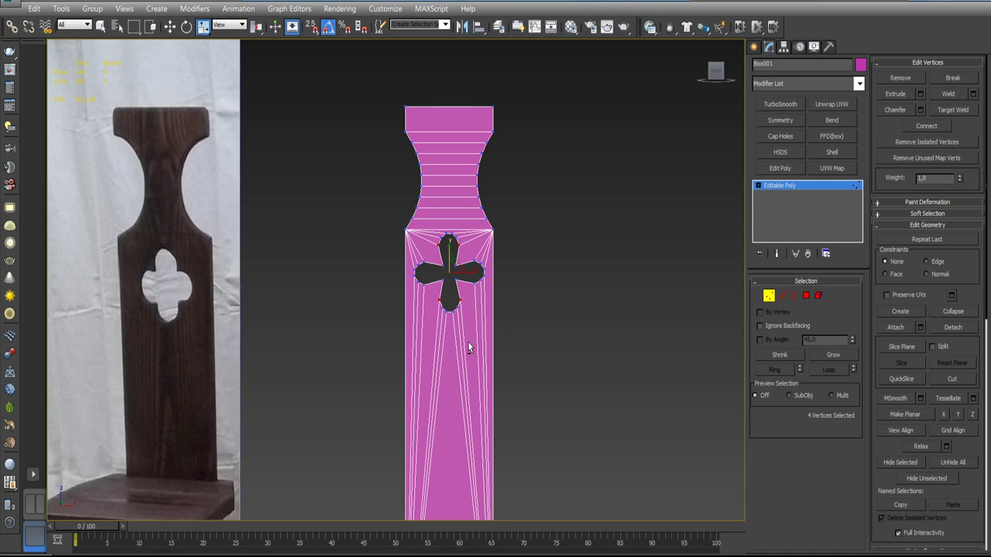
scroll(468, 343, "up", 1)
mouse_move(468, 343)
middle_mouse_down()
mouse_move(526, 290)
mouse_move(462, 302)
middle_mouse_up()
scroll(527, 289, "down", 3)
scroll(514, 291, "up", 5)
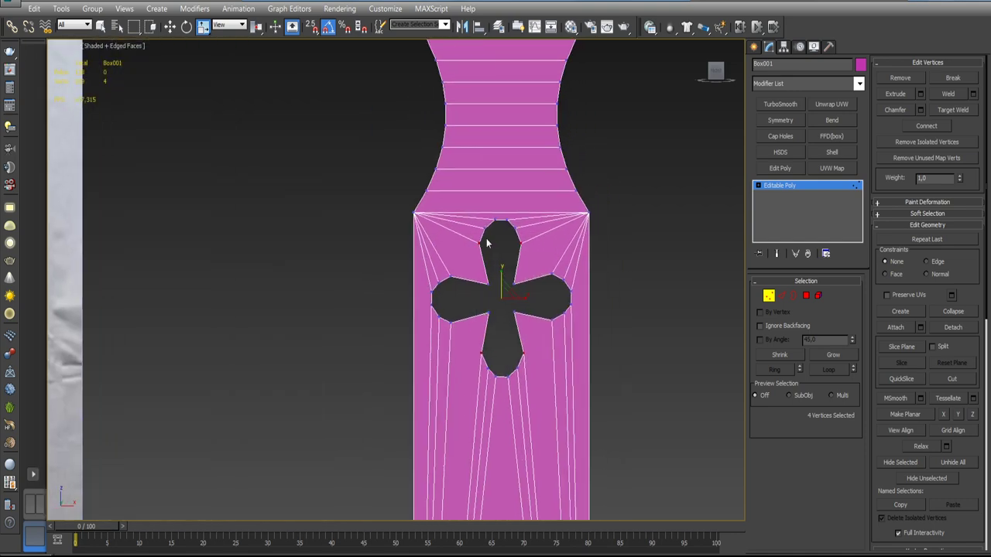
mouse_move(455, 193)
left_mouse_down("ctrl")
mouse_move(515, 238)
mouse_move(538, 271)
left_mouse_up("ctrl")
left_click_drag(541, 398, 541, 398, "ctrl")
mouse_move(504, 278)
left_mouse_down()
mouse_move(499, 292)
mouse_move(500, 258)
mouse_move(503, 283)
mouse_move(500, 265)
mouse_move(535, 266)
mouse_move(502, 282)
left_mouse_up()
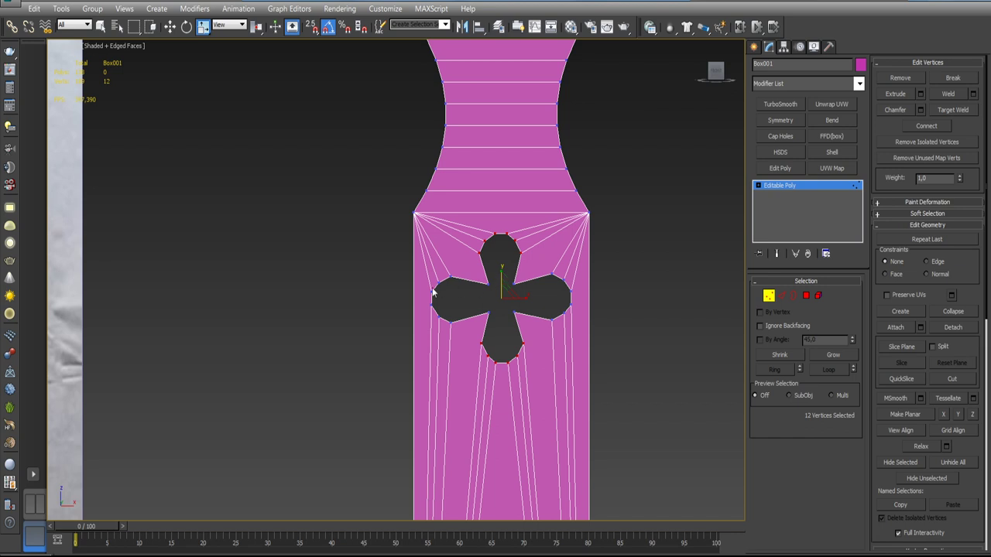
- Select the side-arm and left-lobe vertices and scale the cross-shaped hole slightly larger
scroll(434, 292, "down", 3)
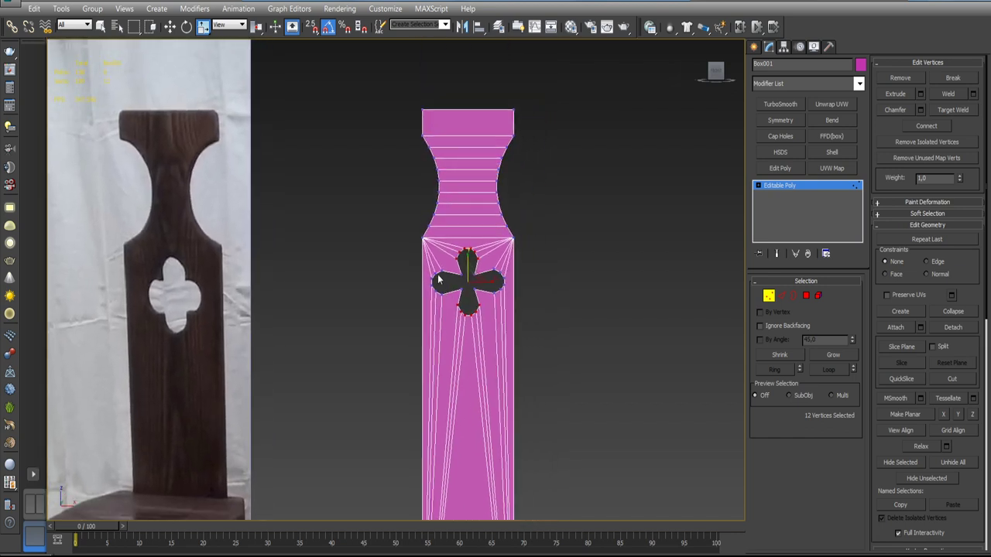
scroll(437, 280, "up", 2)
mouse_move(437, 257)
left_mouse_down()
mouse_move(514, 319)
mouse_move(498, 289)
mouse_move(504, 310)
left_mouse_up()
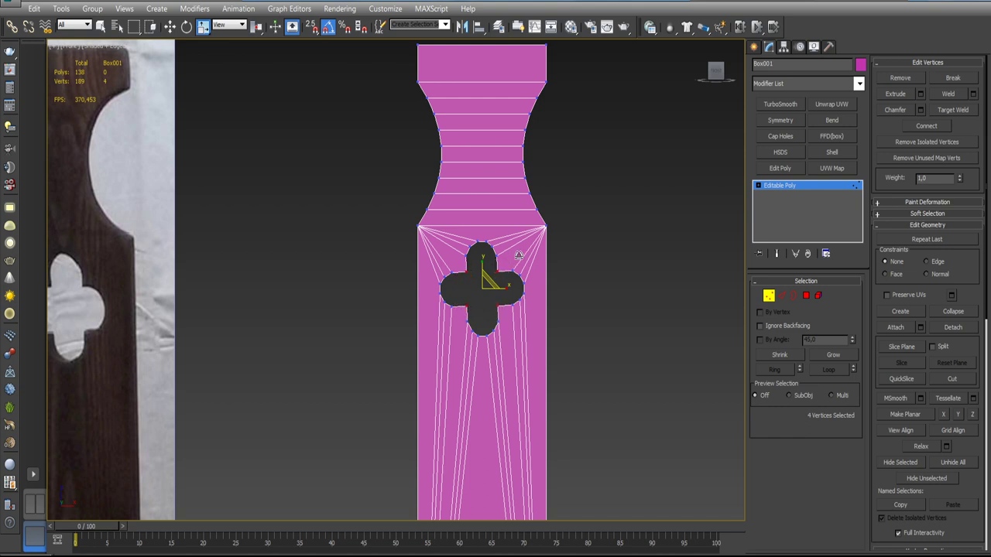
left_click_drag(509, 266, 510, 266)
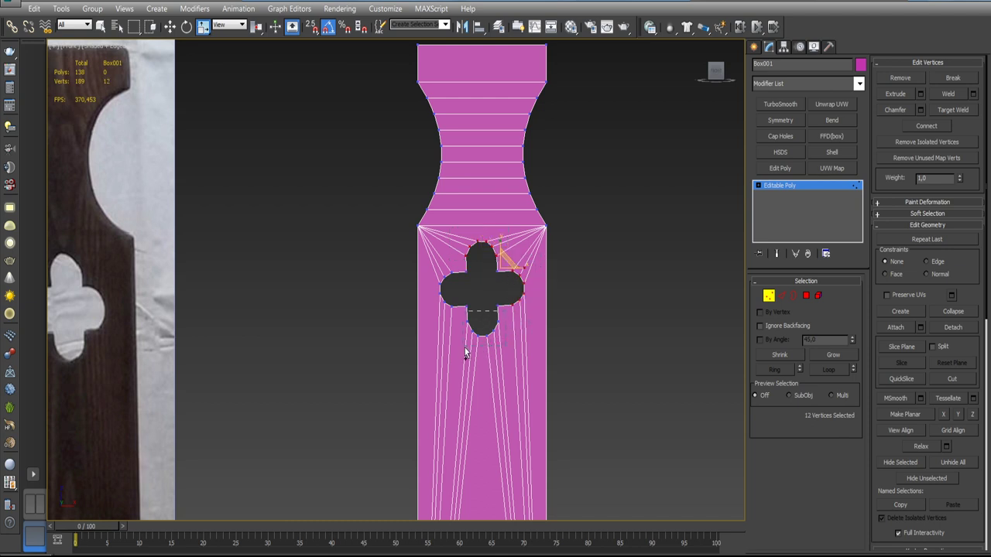
mouse_move(465, 350)
left_mouse_down("ctrl")
mouse_move(436, 288)
mouse_move(464, 319)
left_mouse_up("ctrl")
left_click_drag(486, 285, 501, 276)
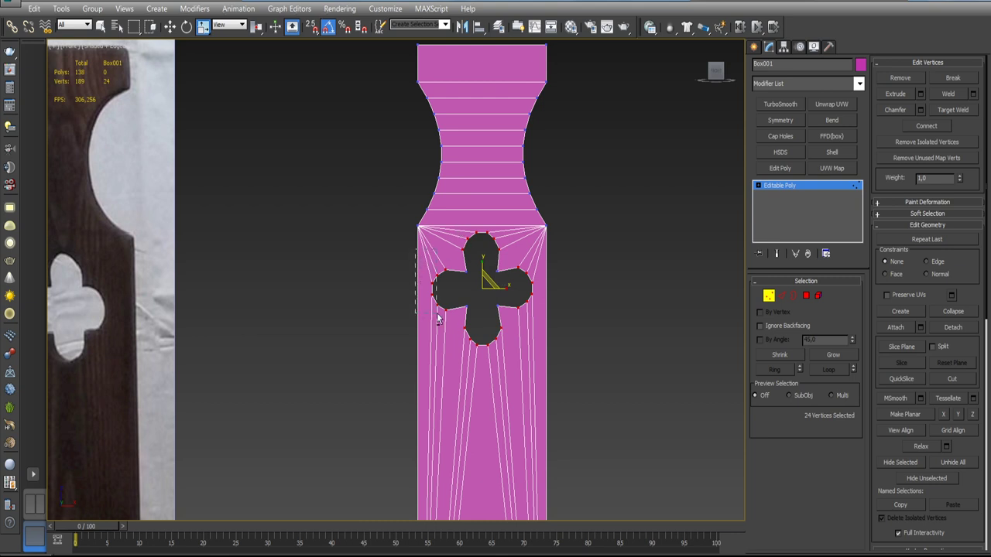
- Shorten the hole vertically, then narrow it by scaling the side lobes inward
left_click_drag(437, 319, 438, 320, "alt")
left_click_drag(566, 245, 511, 329, "alt")
left_click_drag(482, 260, 482, 266)
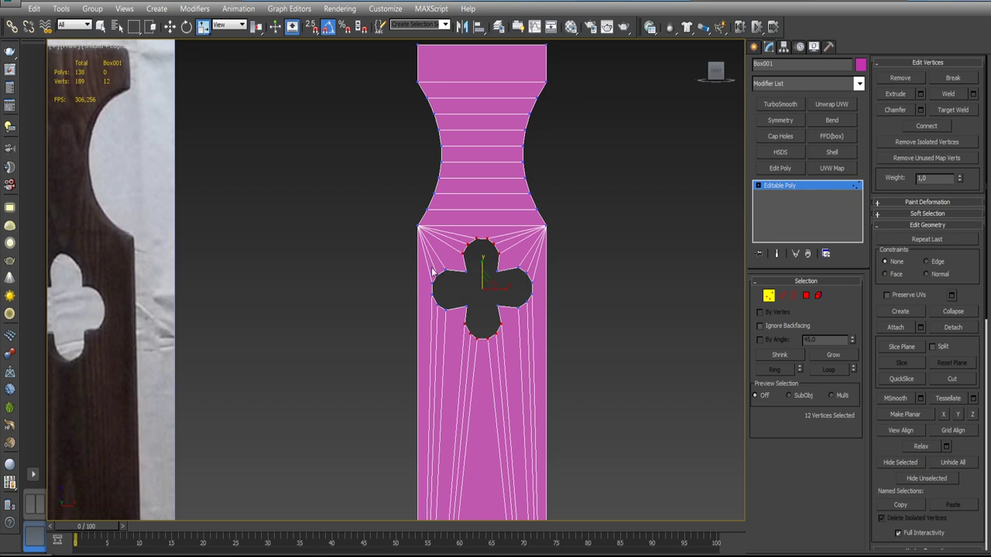
left_click_drag(452, 318, 463, 325)
left_click_drag(567, 266, 519, 313, "ctrl")
left_click_drag(504, 287, 496, 288)
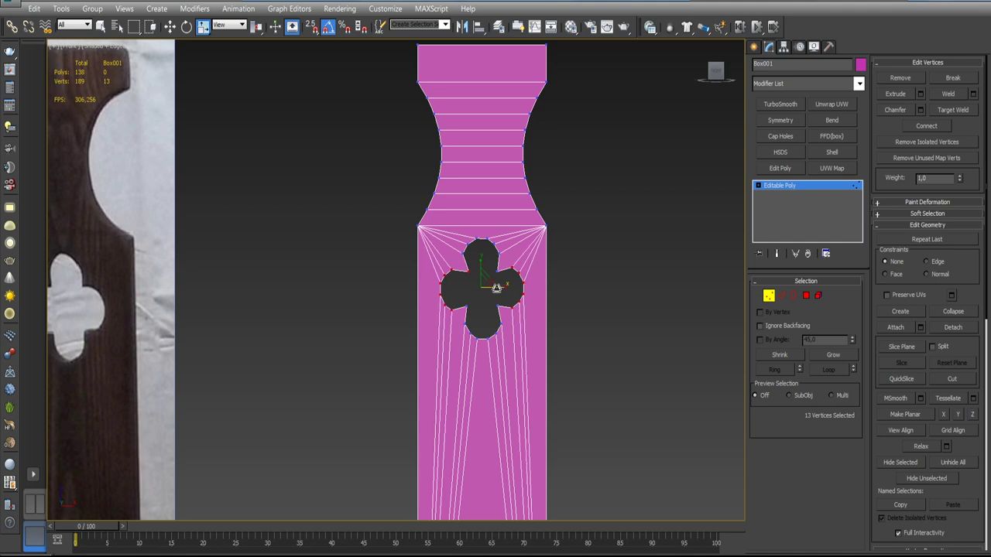
- Select all the hole's vertices and move the cutout slightly lower, adjusting the top lobe
scroll(467, 351, "down", 1)
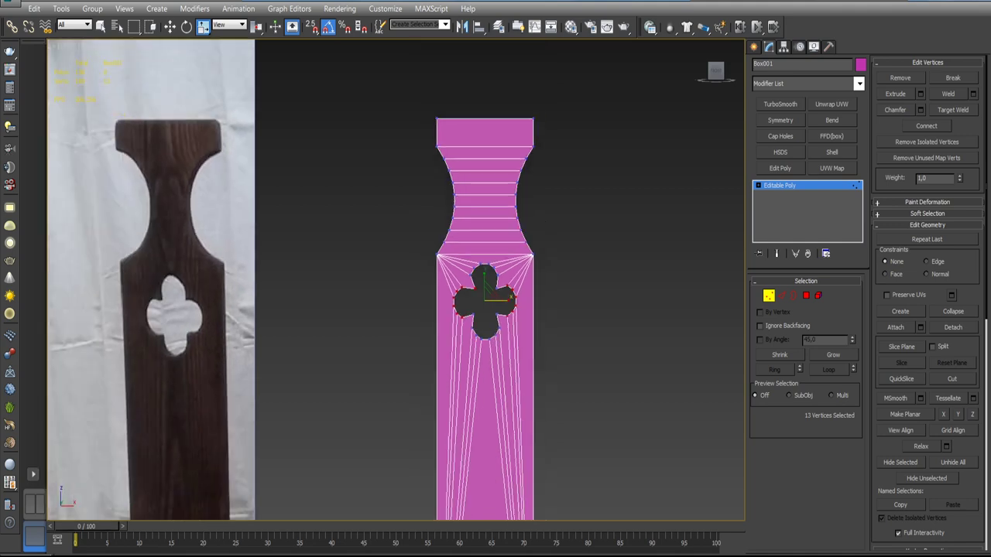
scroll(480, 333, "up", 2)
scroll(502, 314, "up", 1)
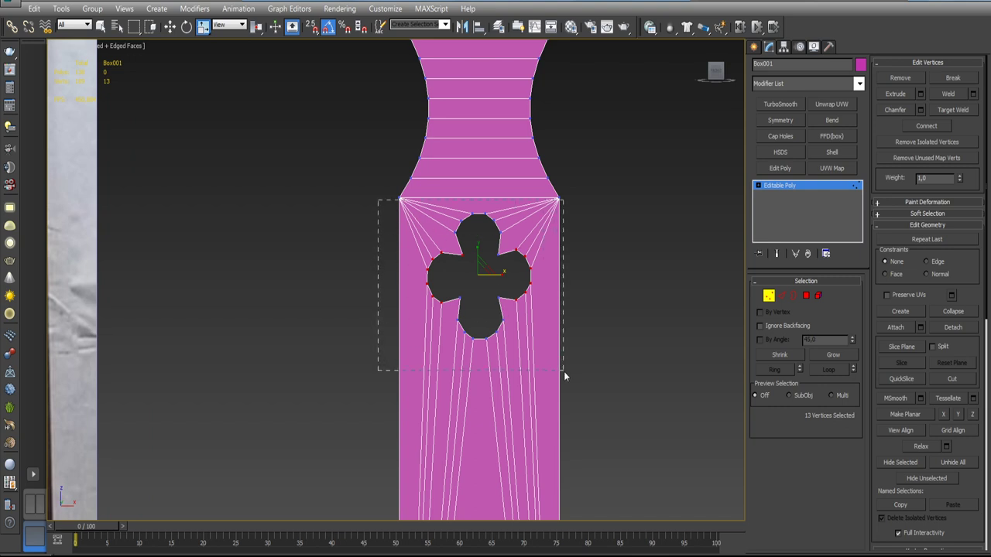
left_click_drag(564, 371, 564, 371)
key("w")
mouse_move(476, 255)
left_mouse_down()
mouse_move(477, 272)
mouse_move(513, 267)
left_mouse_up()
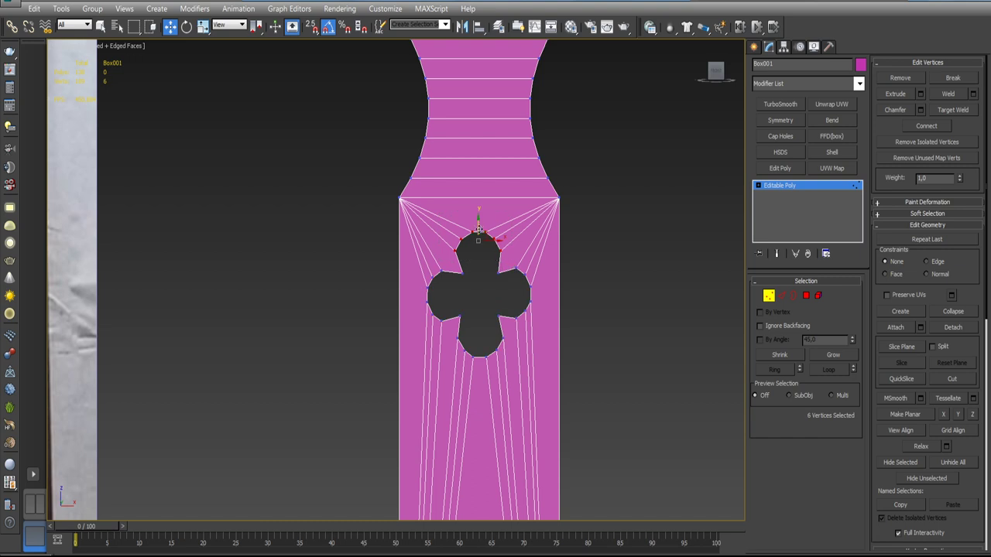
left_click_drag(478, 230, 478, 221)
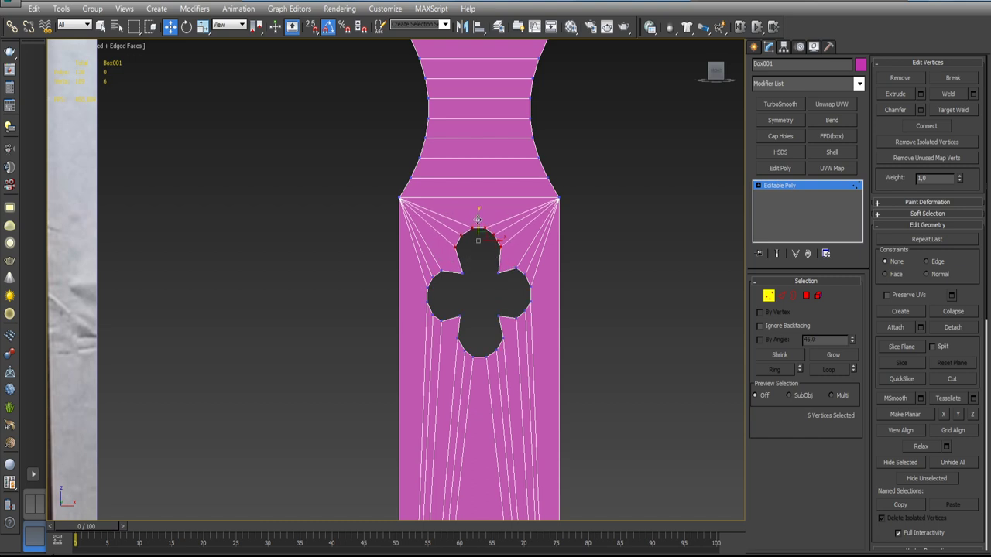
- Check the reshaped hole from an angle, then deselect and exit vertex editing
scroll(482, 317, "down", 3)
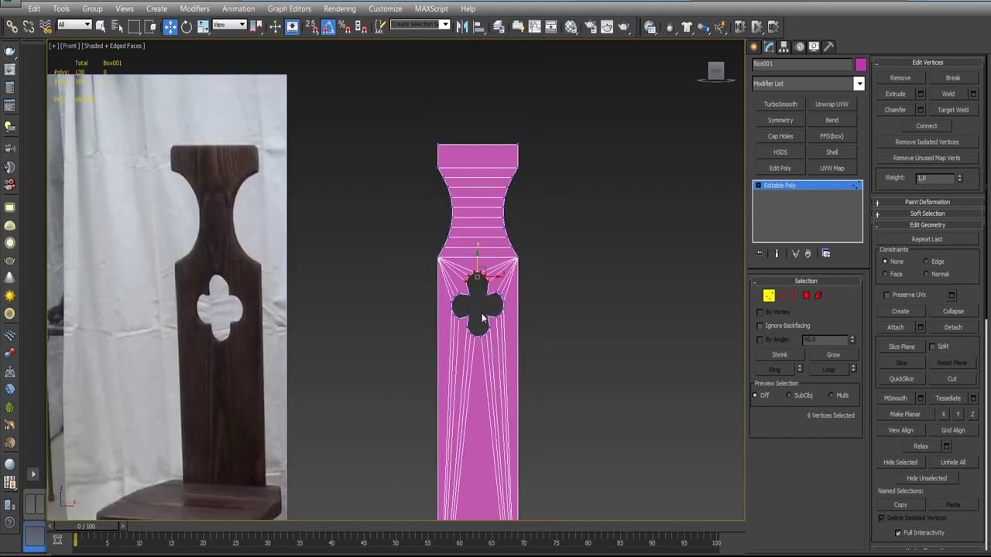
scroll(495, 310, "down", 3)
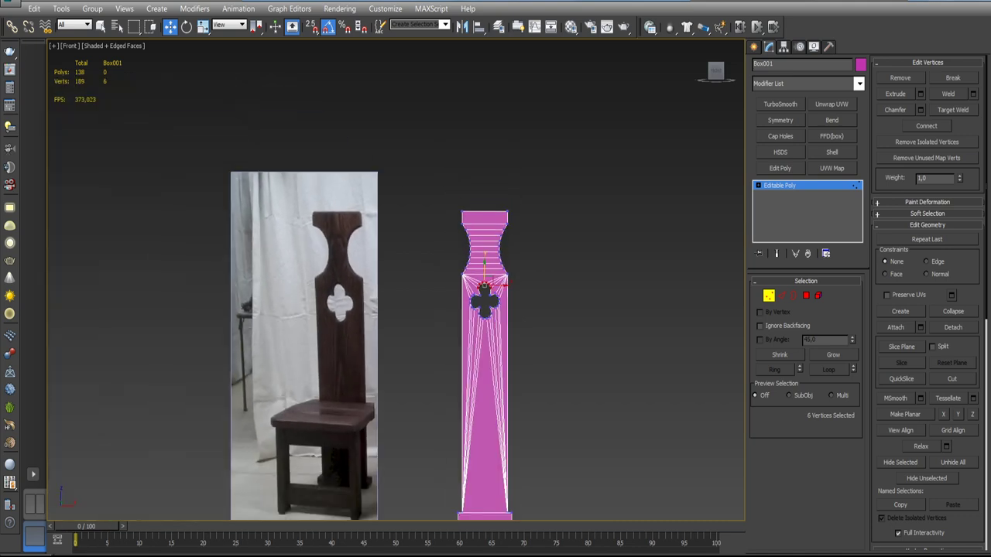
scroll(496, 309, "up", 3)
scroll(495, 309, "down", 2)
middle_click_drag(495, 309, 517, 320, "alt")
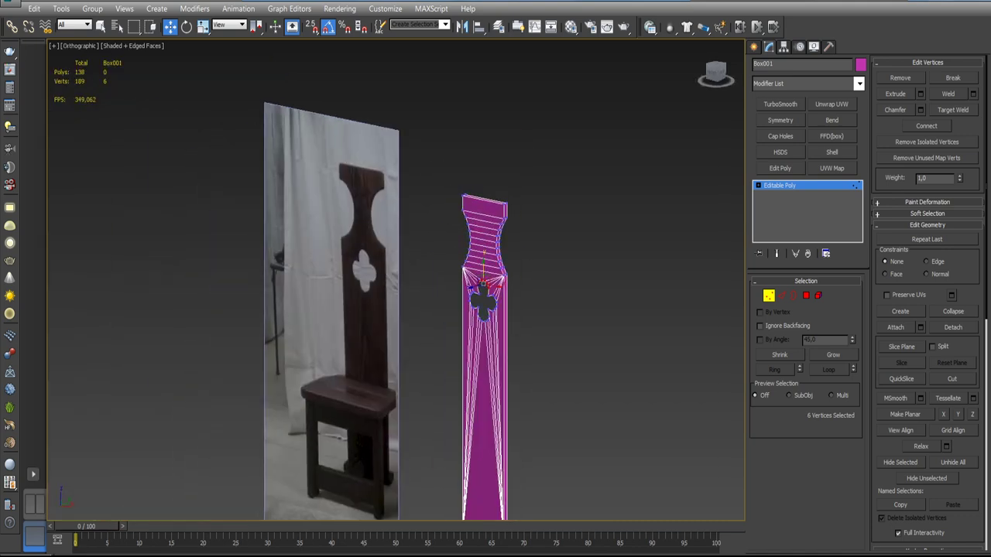
scroll(517, 319, "up", 5)
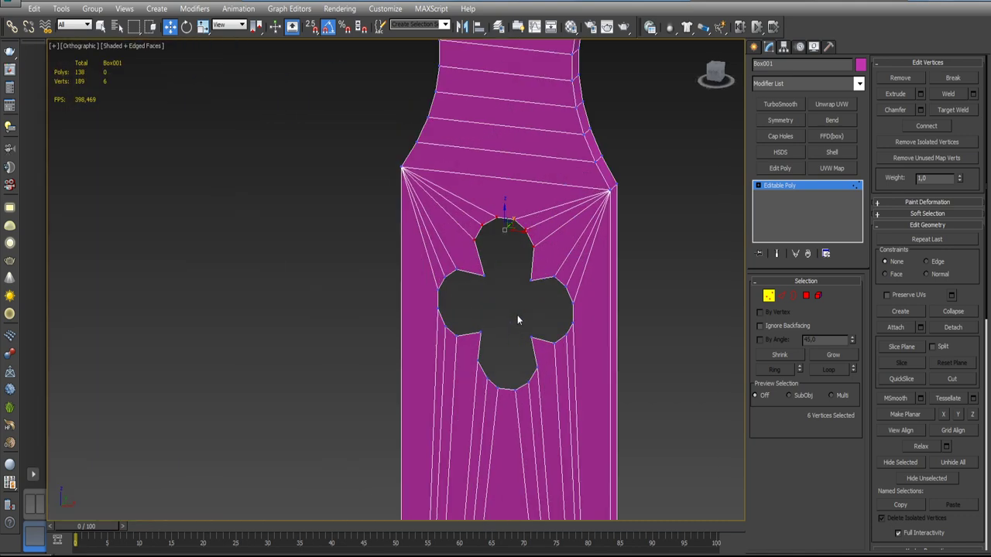
scroll(518, 320, "down", 2)
scroll(522, 348, "down", 3)
scroll(527, 376, "down", 1)
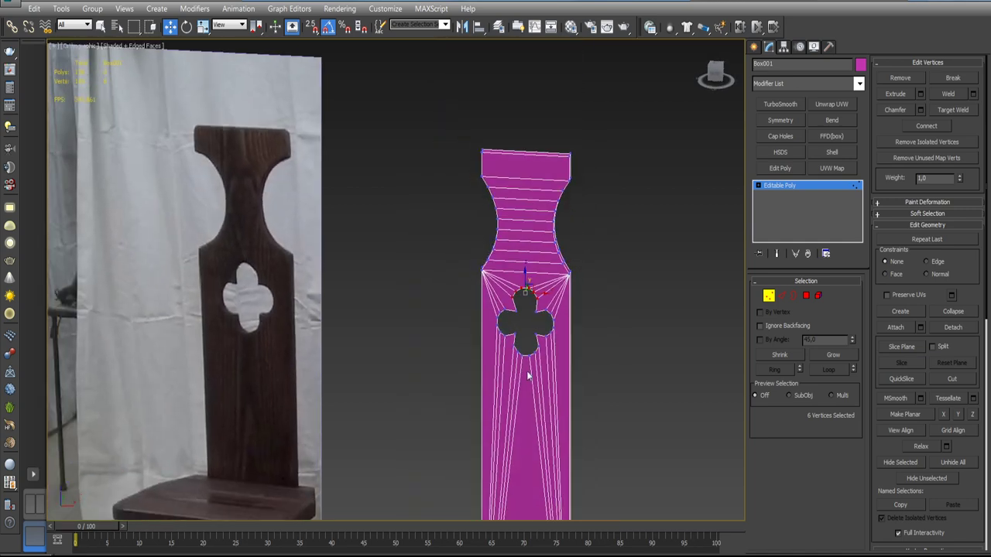
left_click(769, 296)
left_click(658, 286)
scroll(645, 296, "down", 3)
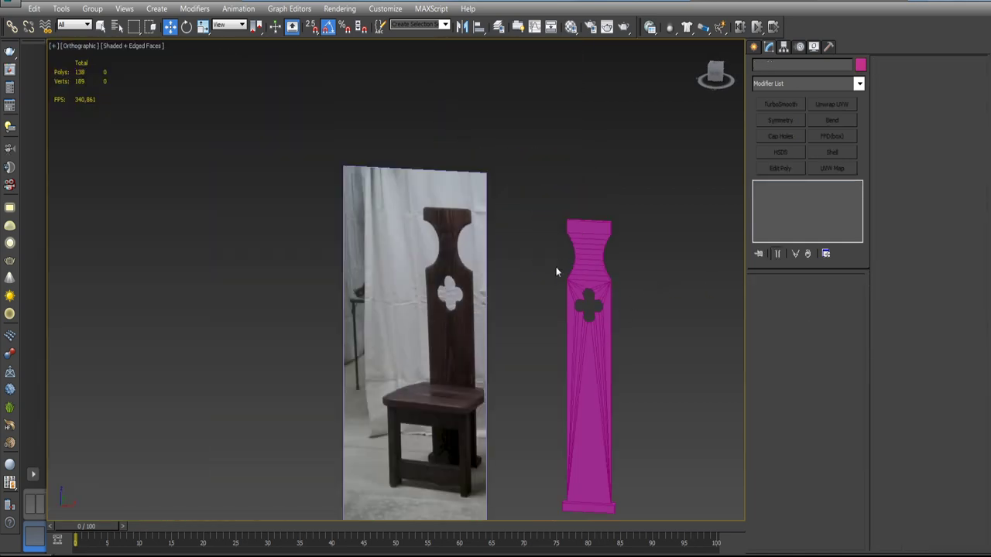
mouse_move(556, 272)
middle_mouse_down()
mouse_move(591, 236)
mouse_move(597, 299)
mouse_move(635, 263)
middle_mouse_up()
- Give Box001 a Symmetry modifier on the Y axis with Flip checked, topped by an Edit Poly
left_click(573, 291)
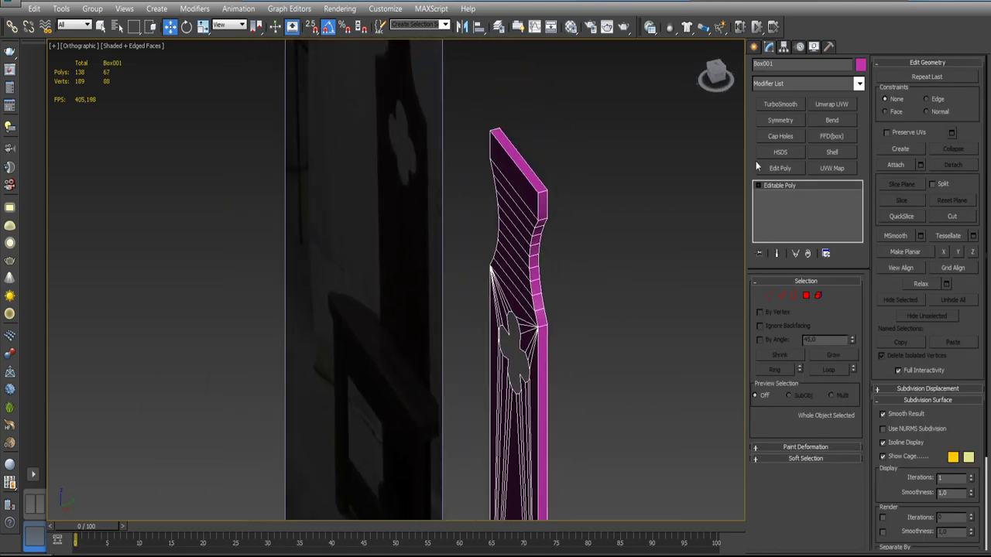
left_click(780, 120)
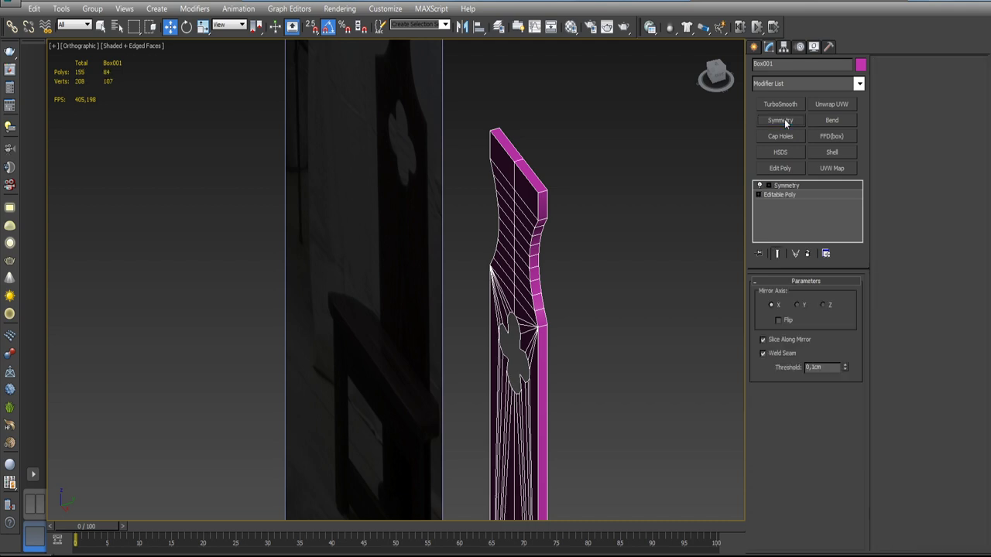
left_click(799, 306)
left_click(783, 321)
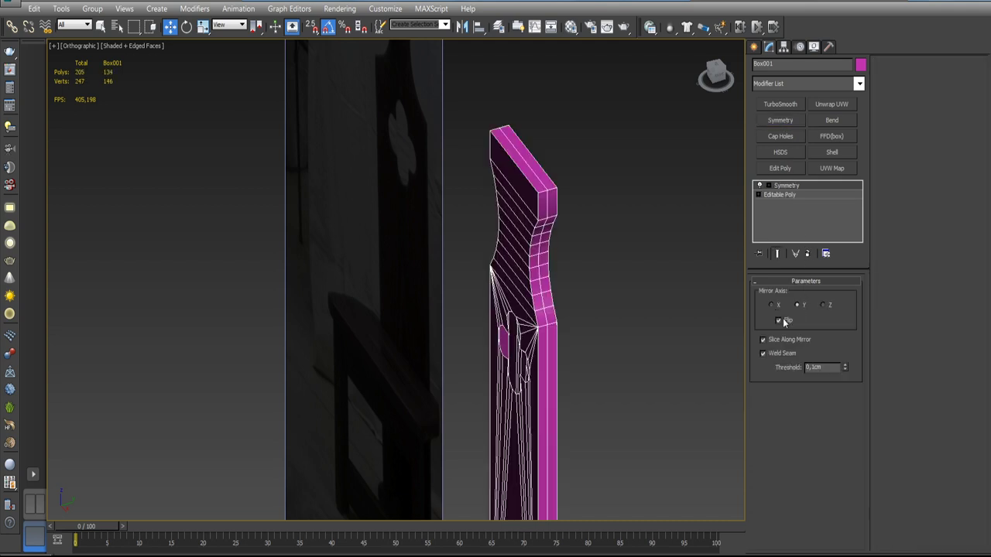
mouse_move(627, 243)
middle_mouse_down("alt")
mouse_move(636, 273)
mouse_move(635, 181)
middle_mouse_up("alt")
left_click(789, 170)
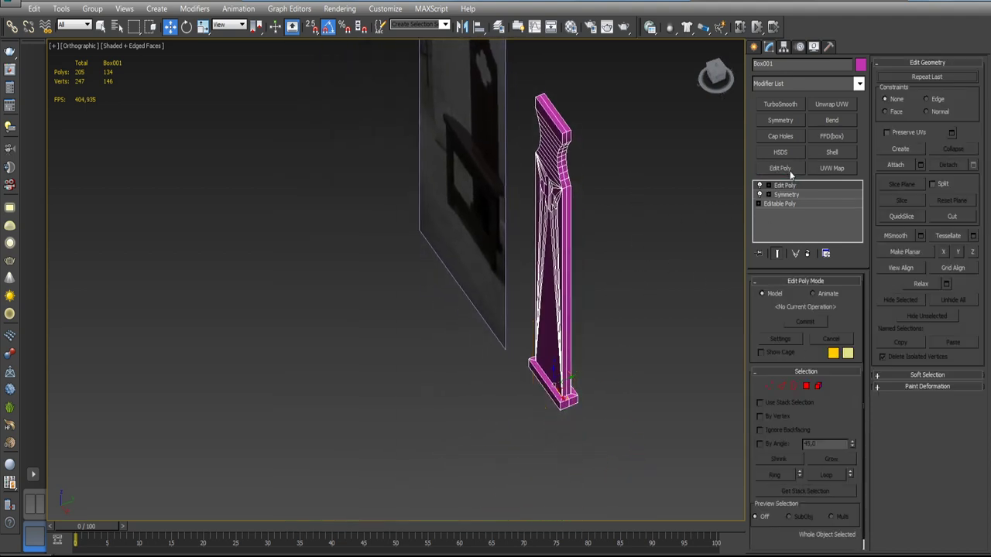
mouse_move(697, 287)
middle_mouse_down("alt")
mouse_move(558, 257)
mouse_move(638, 253)
mouse_move(646, 272)
mouse_move(631, 259)
mouse_move(649, 248)
middle_mouse_up("alt")
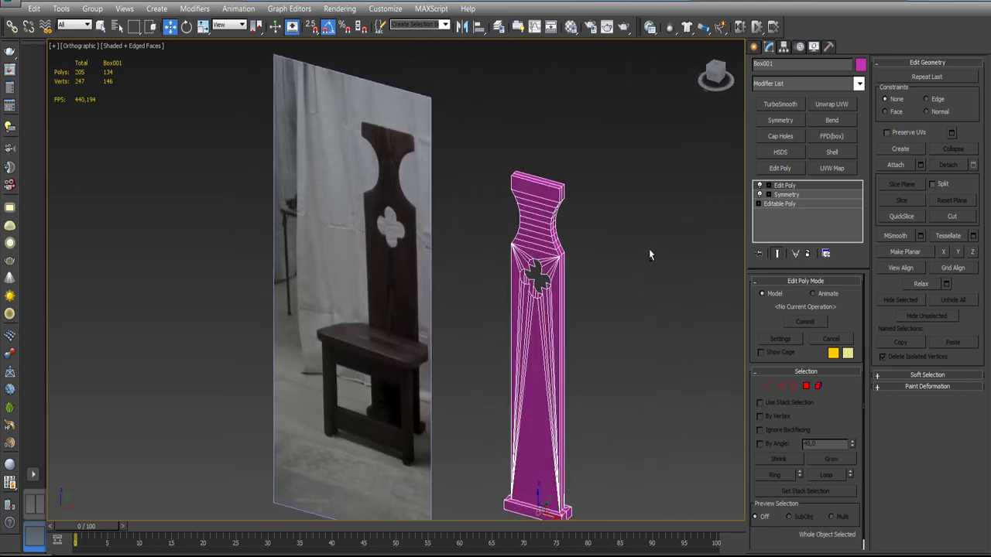
- Select both the front and back borders of the cross-shaped hole
left_click(793, 387)
scroll(567, 285, "up", 3)
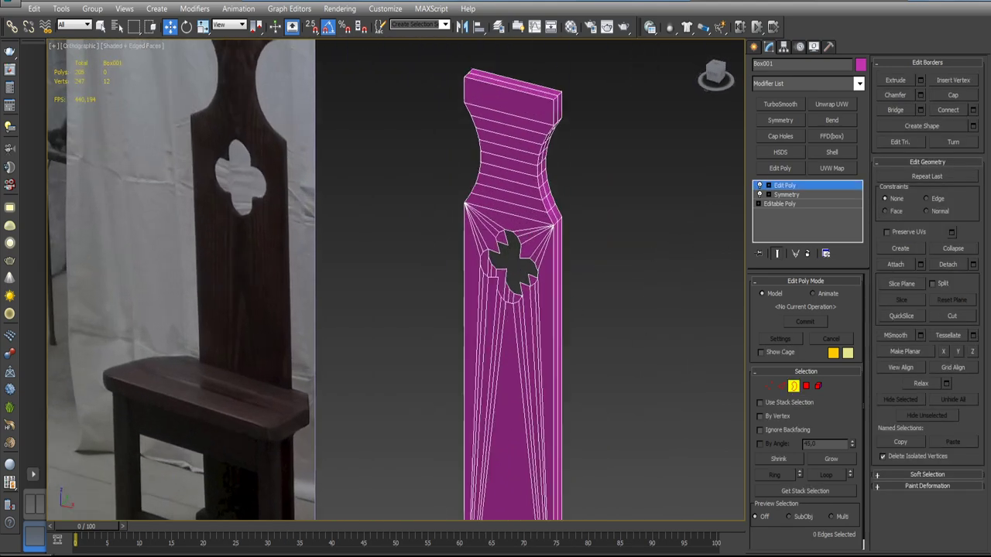
scroll(567, 285, "up", 2)
left_click(485, 280)
scroll(503, 256, "up", 3)
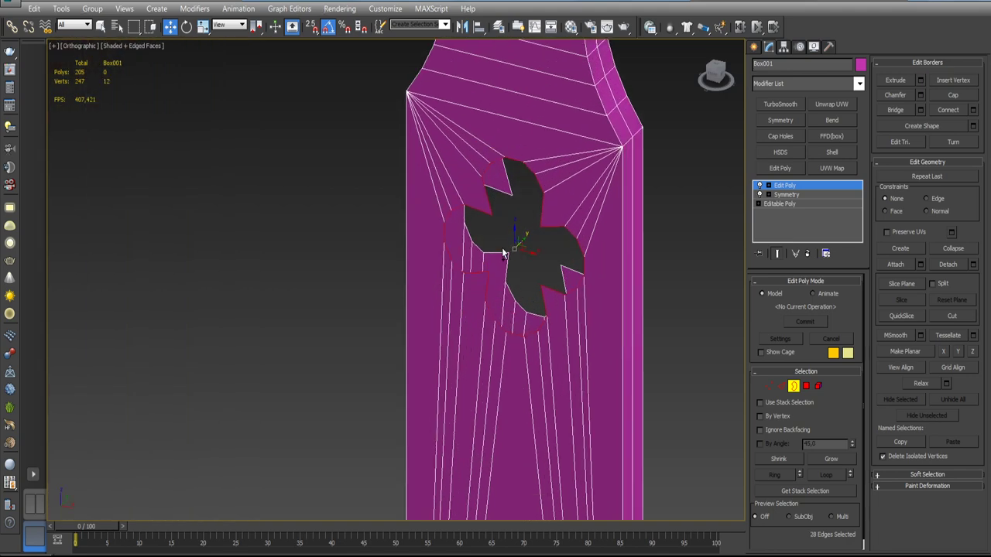
left_click(493, 253, "ctrl")
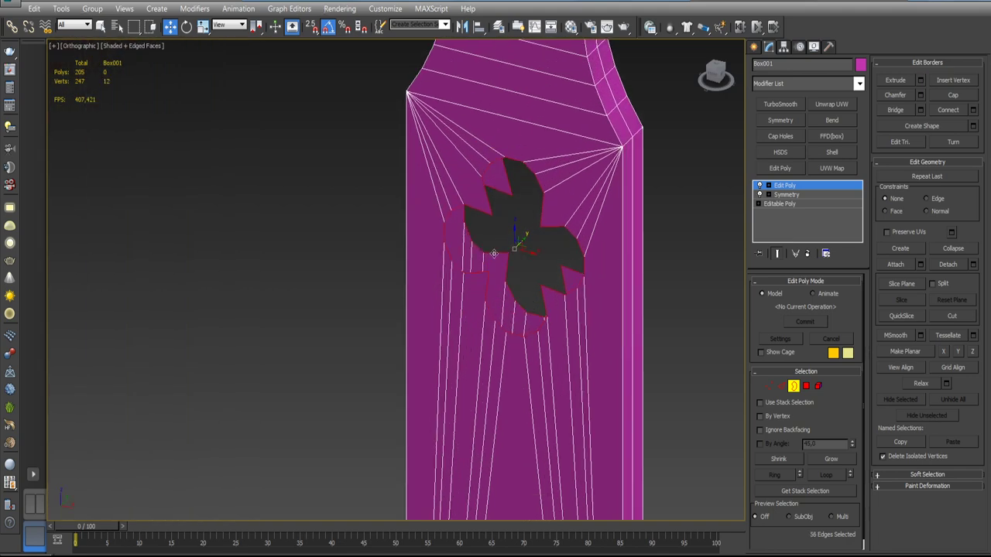
- Bridge the hole borders into inner walls, excluding the bottom edge, then select the bottom edges
left_click(780, 386)
middle_click_drag(593, 325, 525, 317, "alt")
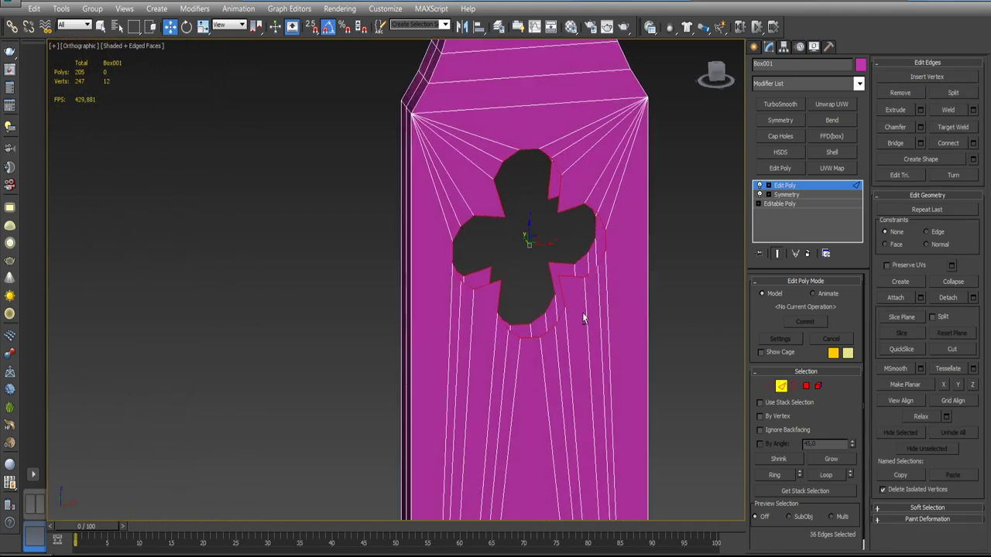
left_click(529, 333, "alt")
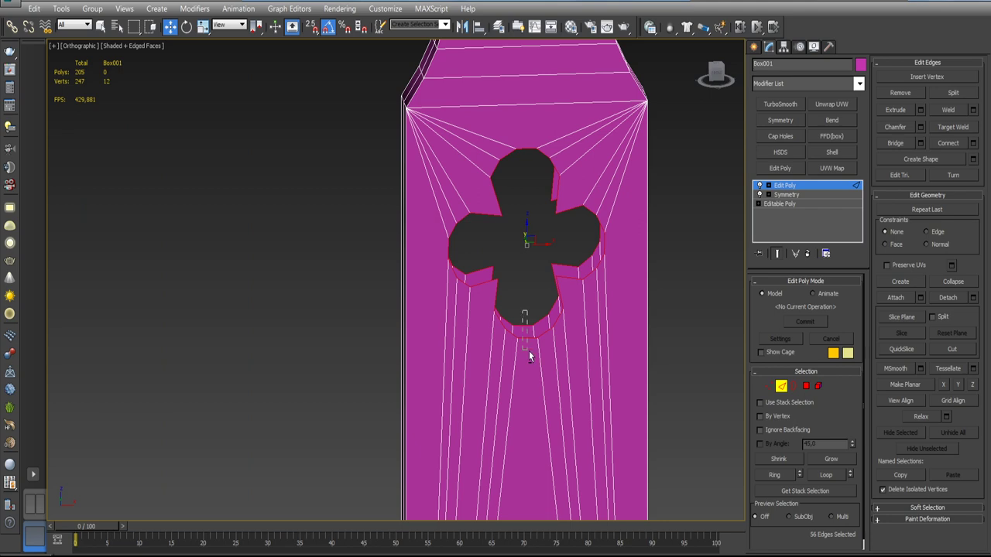
left_click(904, 147)
mouse_move(587, 249)
middle_mouse_down("alt")
mouse_move(571, 281)
mouse_move(547, 284)
middle_mouse_up("alt")
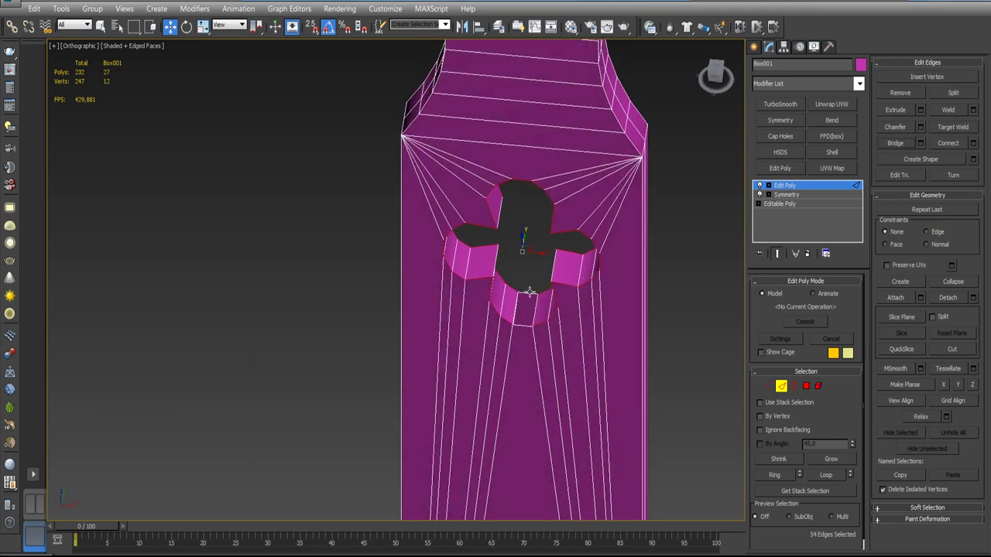
left_click(528, 292)
left_click(525, 328, "ctrl")
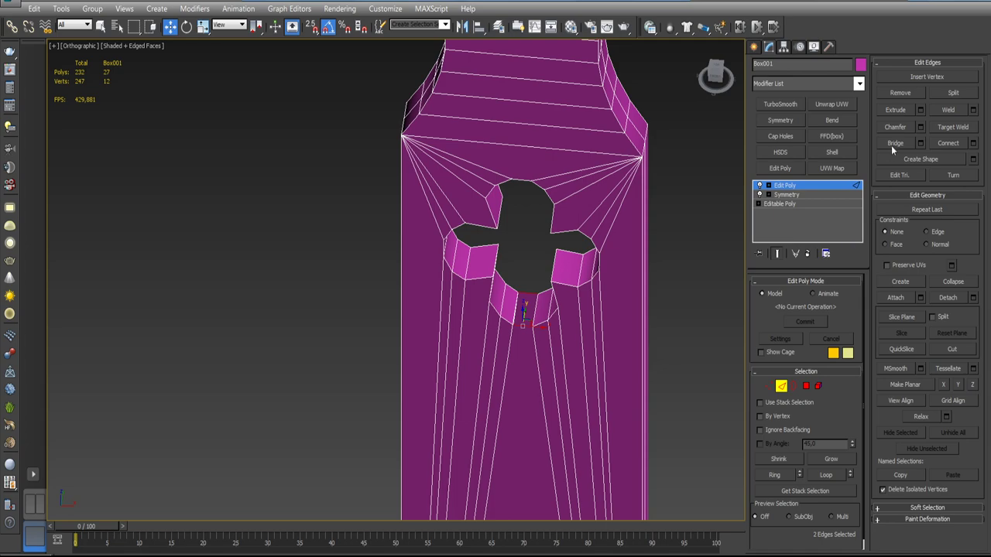
mouse_move(677, 239)
middle_mouse_down("alt")
mouse_move(612, 242)
mouse_move(627, 242)
middle_mouse_up("alt")
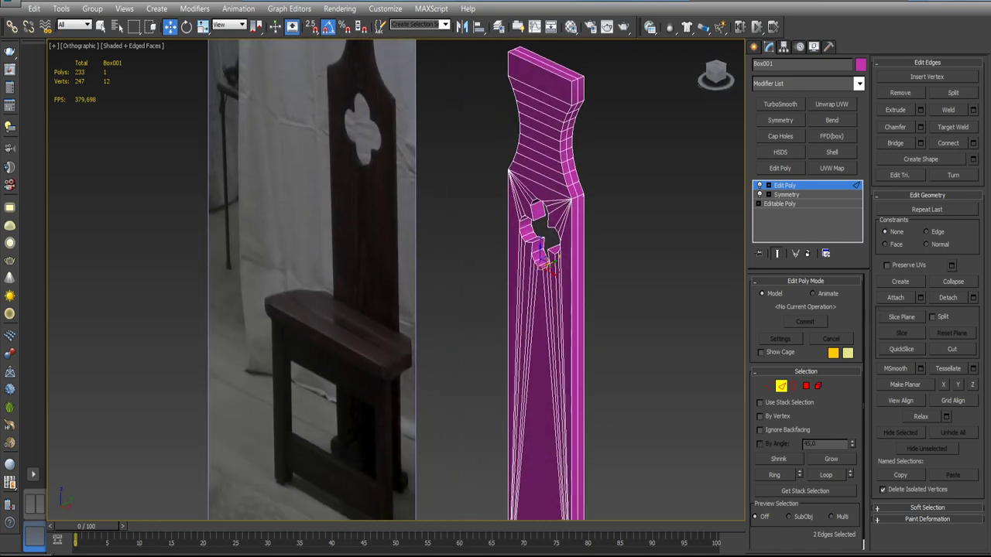
- With Show End Result on, select all base Editable Poly polygons and move them along the mirror axis
left_click(806, 386)
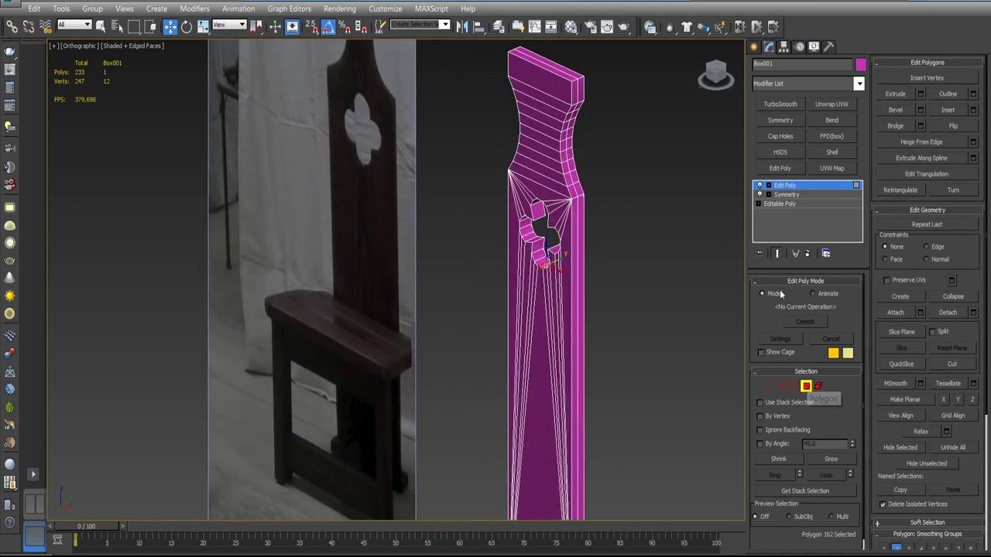
left_click(785, 195)
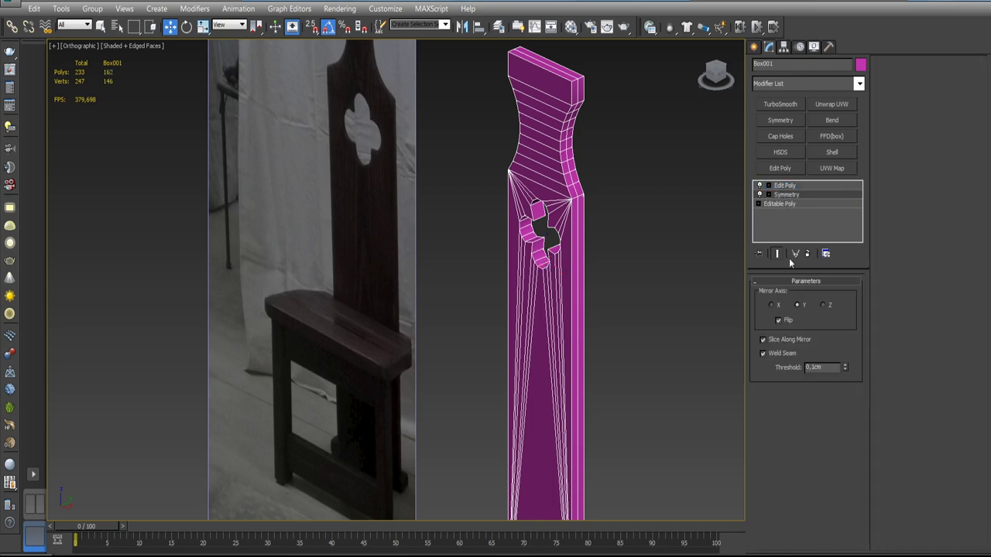
mouse_move(689, 308)
middle_mouse_down("alt")
mouse_move(644, 320)
mouse_move(630, 282)
middle_mouse_up("alt")
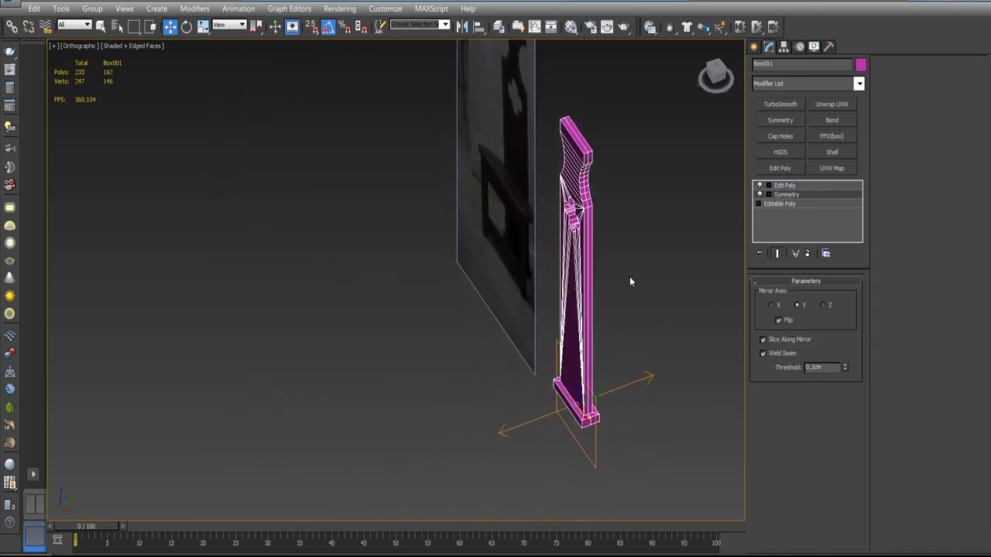
left_click(779, 204)
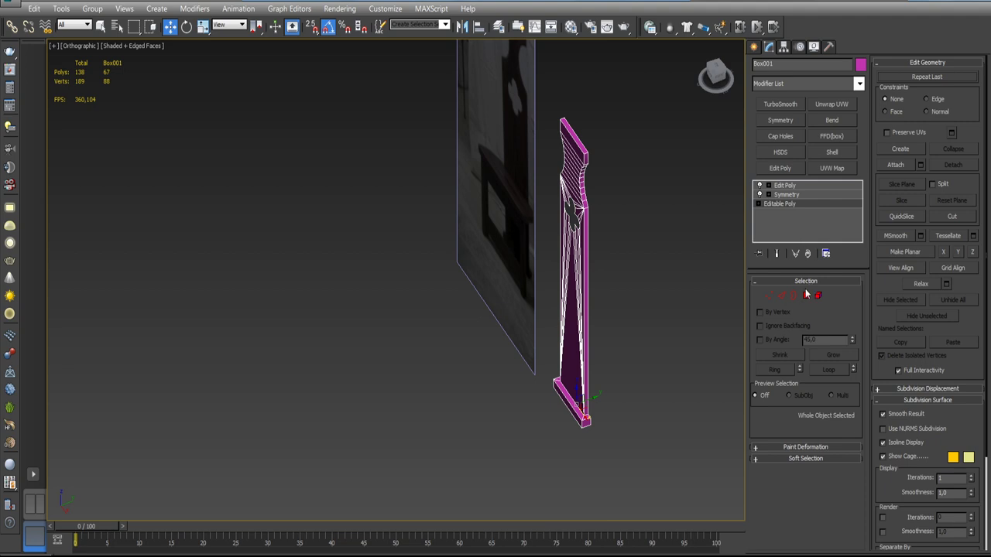
left_click(779, 254)
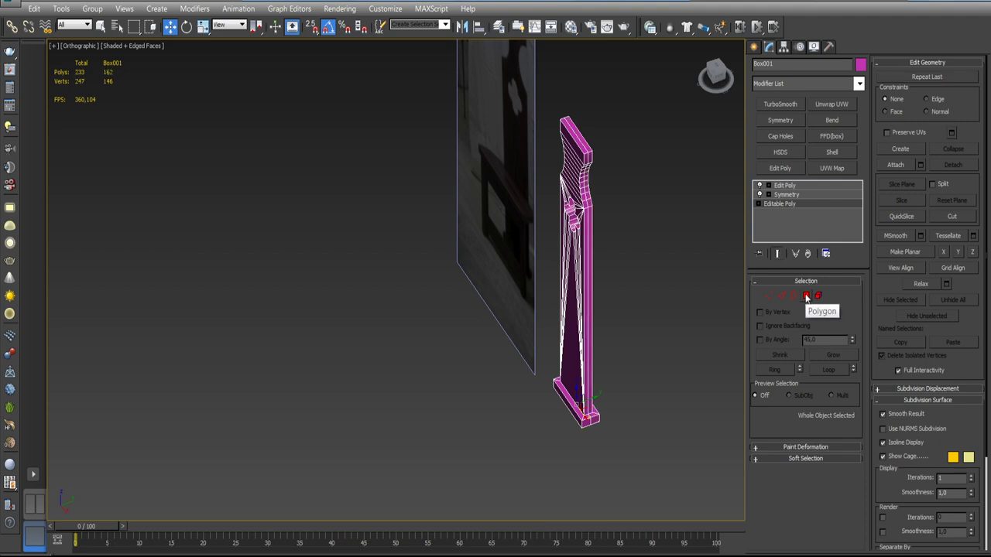
left_click(806, 295)
key("ctrl+a")
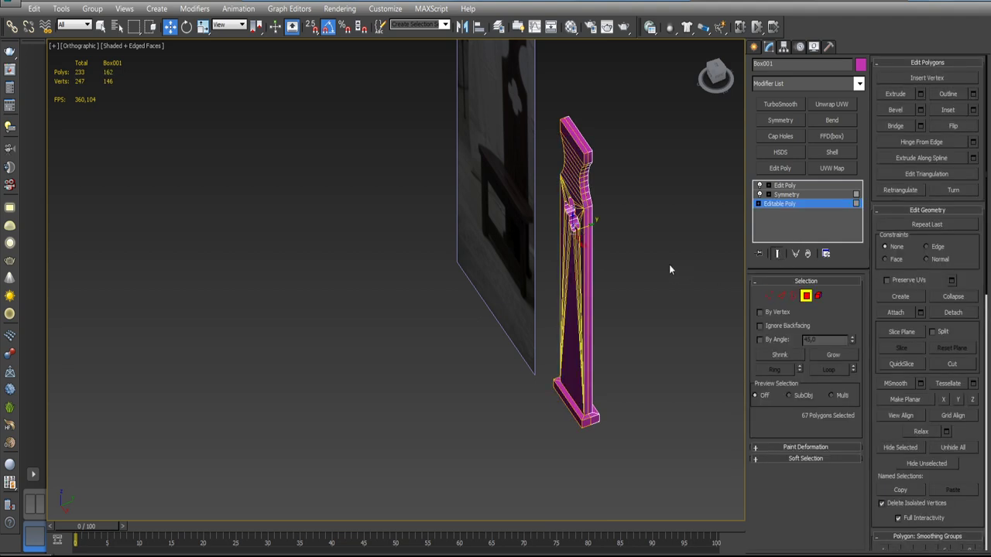
scroll(650, 255, "up", 2)
scroll(588, 216, "up", 3)
left_click_drag(537, 172, 551, 175)
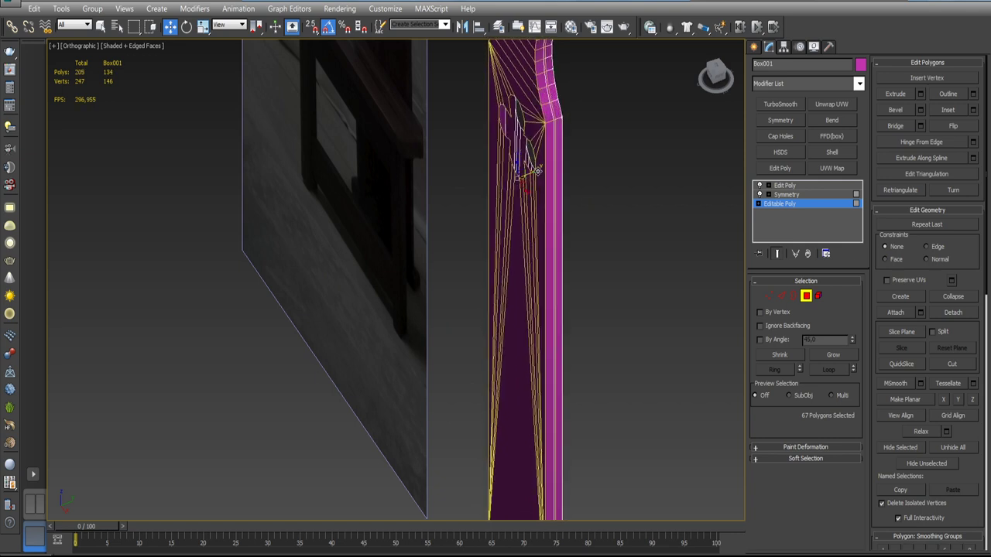
left_click(785, 195)
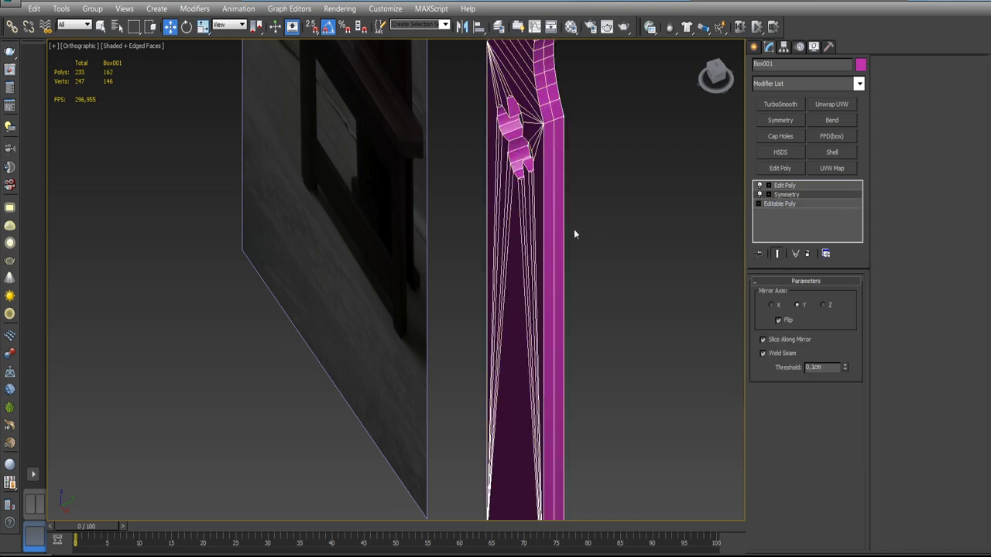
scroll(573, 229, "down", 3)
scroll(572, 233, "down", 3)
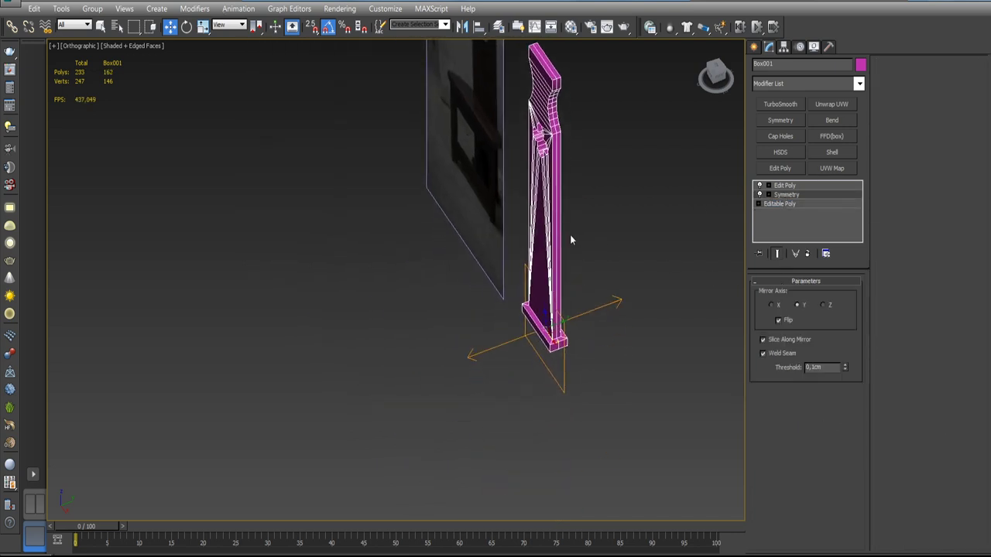
- Move the Symmetry Mirror gizmo along its axis to thin the backrest, then reselect Edit Poly
left_click(768, 195)
left_click(786, 203)
scroll(584, 348, "up", 2)
scroll(567, 361, "up", 2)
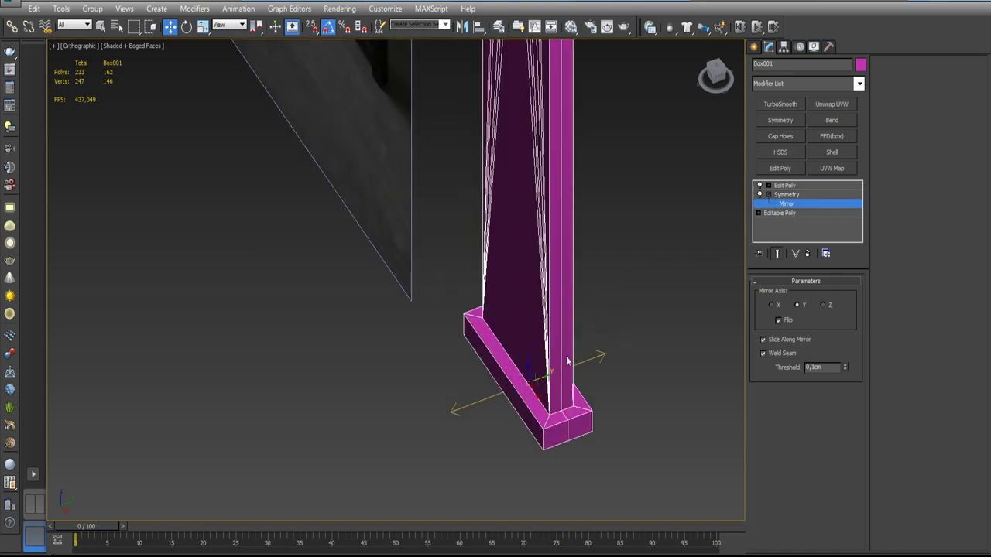
scroll(550, 362, "down", 3)
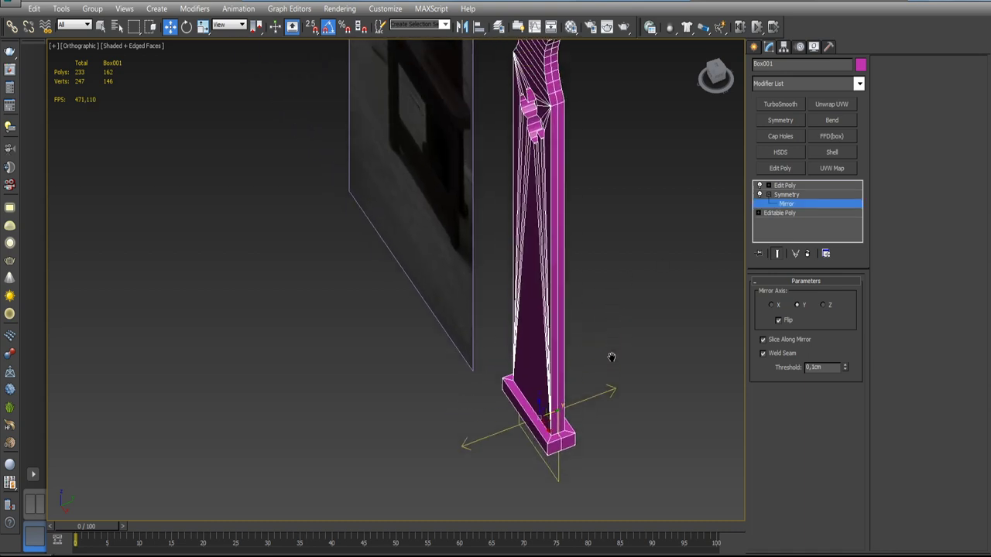
middle_click_drag(576, 387, 576, 478)
left_click_drag(559, 467, 556, 466)
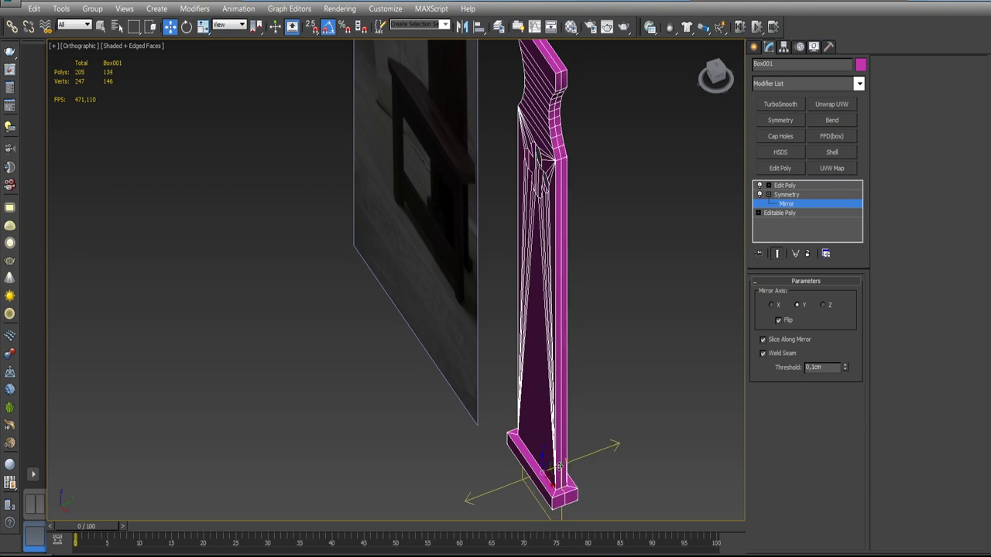
left_click_drag(555, 466, 555, 466)
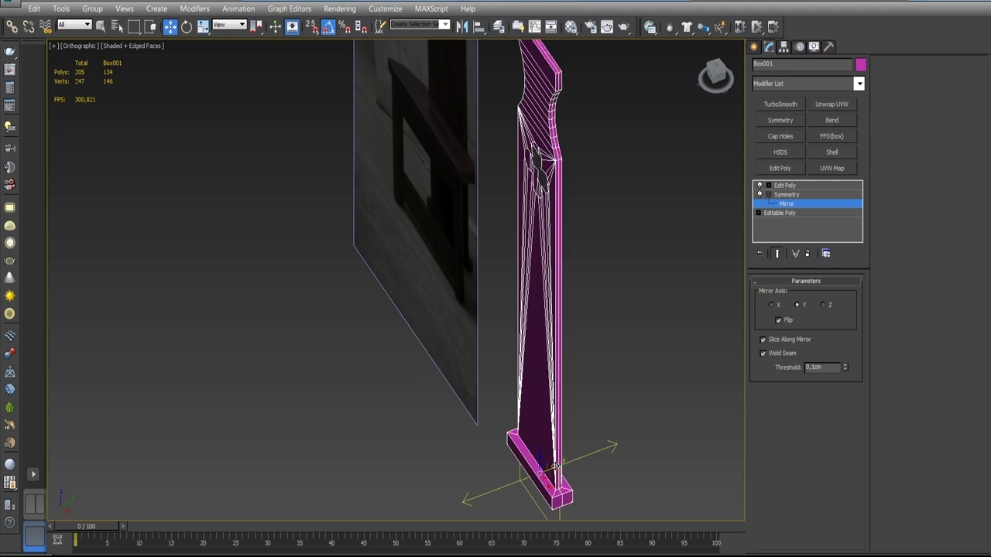
middle_click_drag(555, 465, 778, 252, "alt")
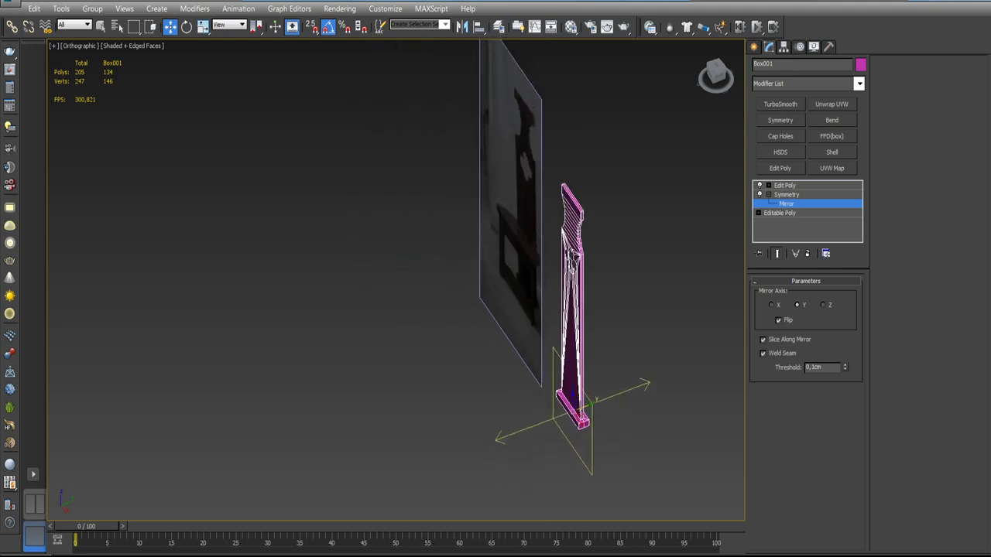
left_click(782, 186)
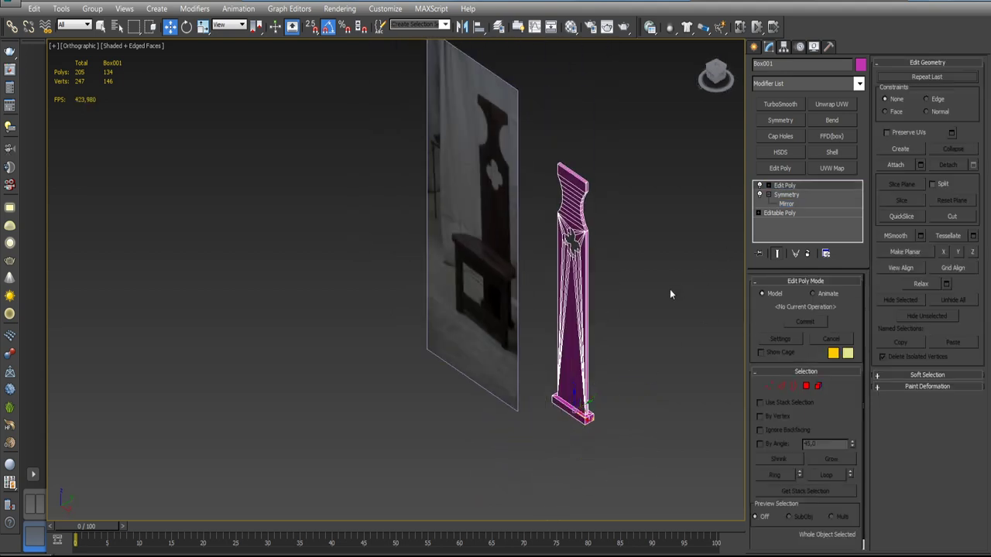
mouse_move(669, 289)
middle_mouse_down("alt")
mouse_move(698, 353)
mouse_move(688, 325)
mouse_move(709, 352)
middle_mouse_up("alt")
- Switch to the Top view in wireframe display
key("t")
key("z")
key("F3")
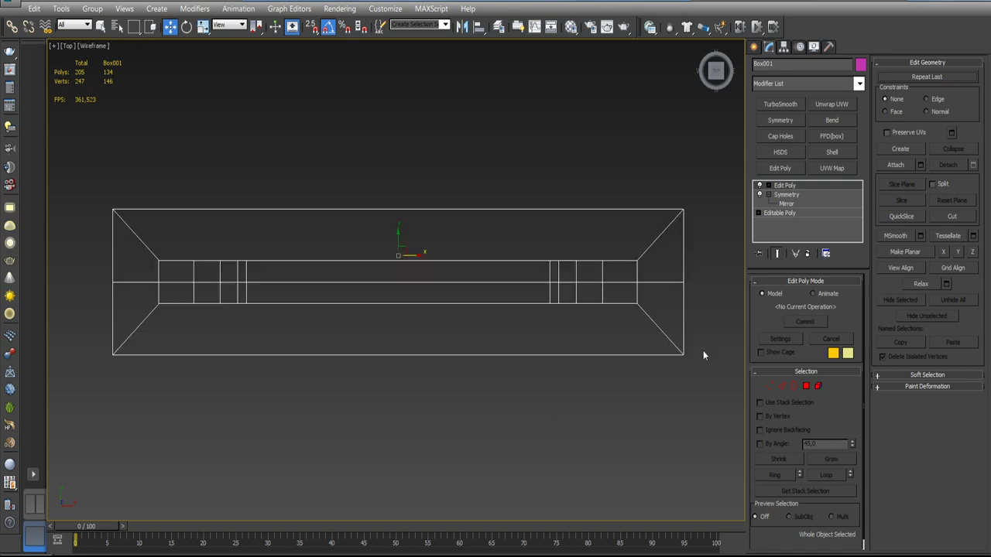
scroll(600, 355, "down", 1)
scroll(583, 343, "down", 3)
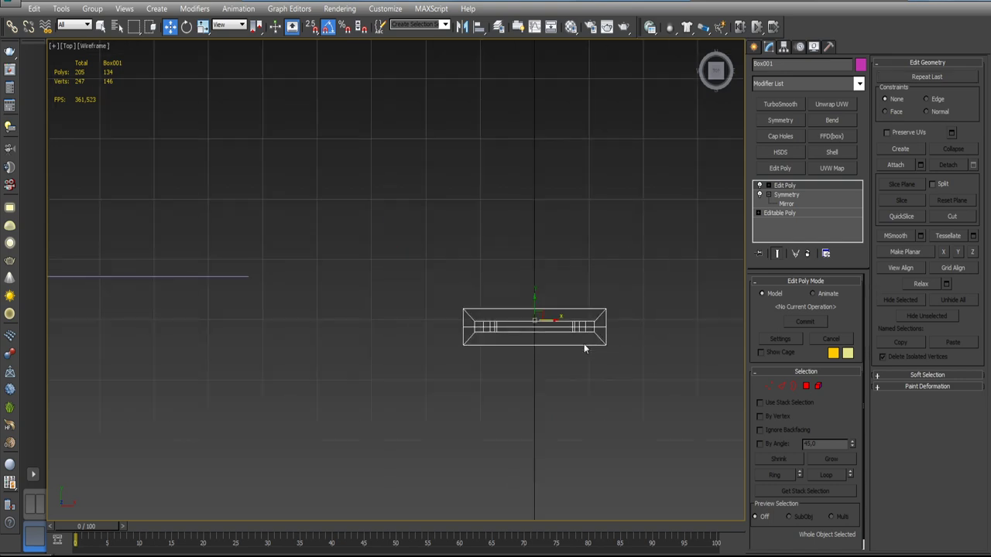
scroll(583, 344, "down", 1)
scroll(578, 344, "up", 3)
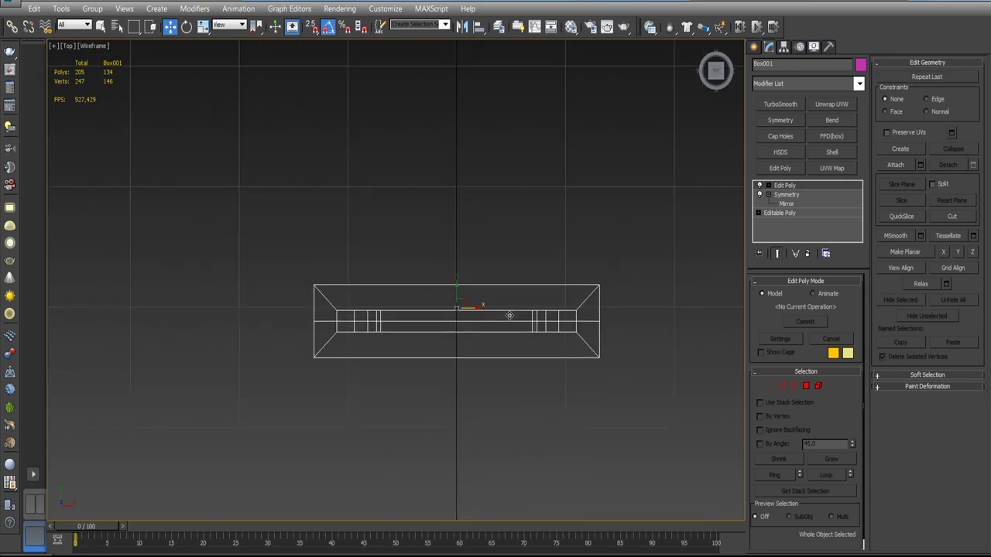
- Use Affect Pivot Only and Center to Object to centre Box001's pivot
left_click(787, 186)
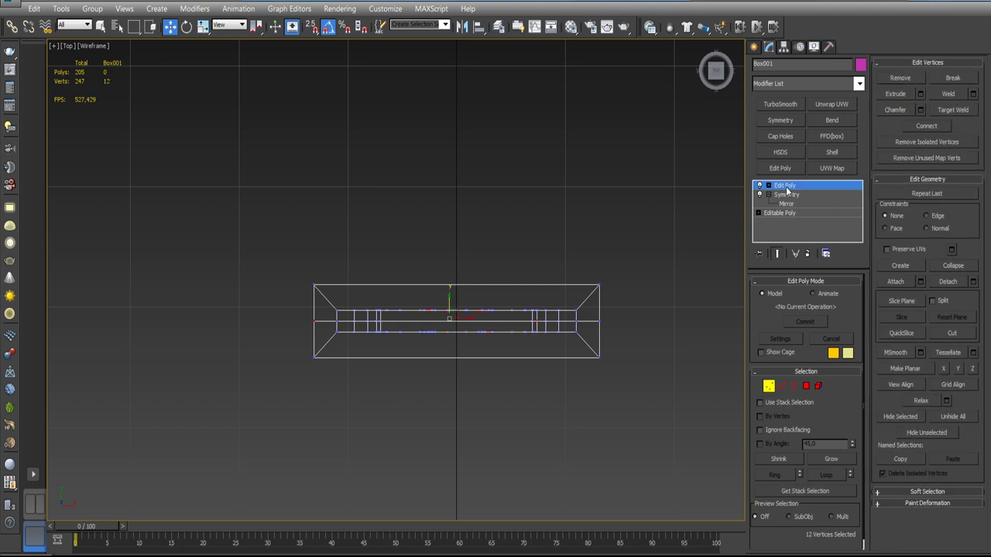
left_click(786, 186)
left_click(784, 48)
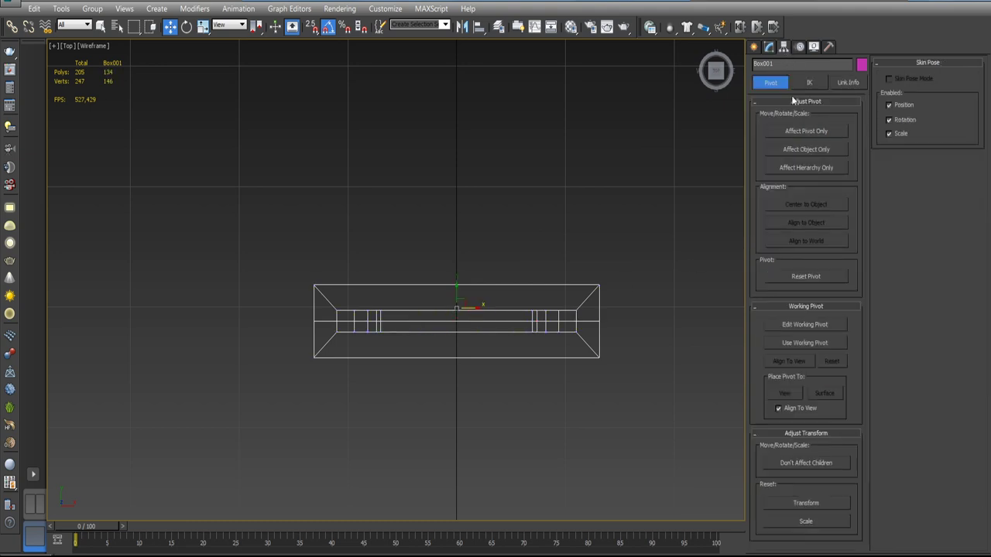
left_click(797, 132)
left_click(797, 203)
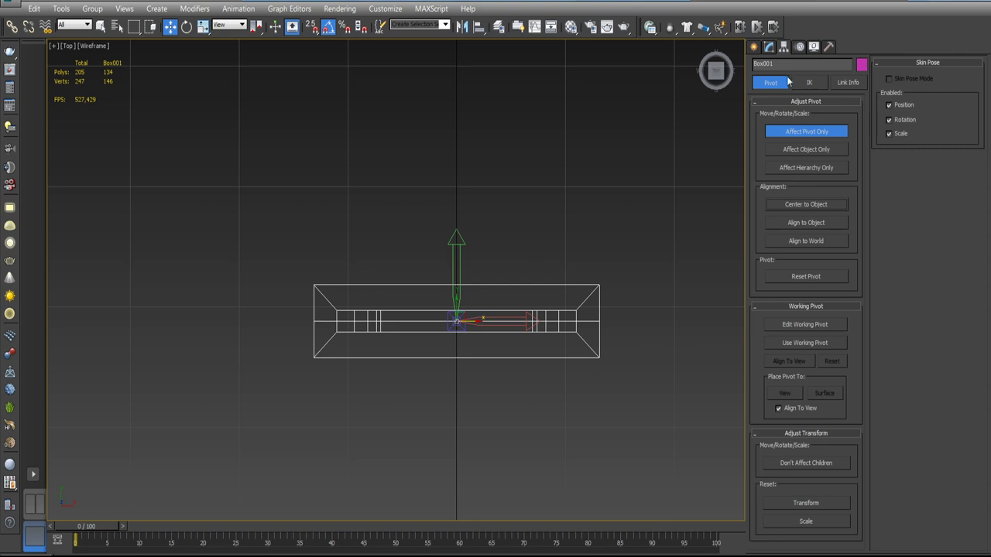
left_click(771, 48)
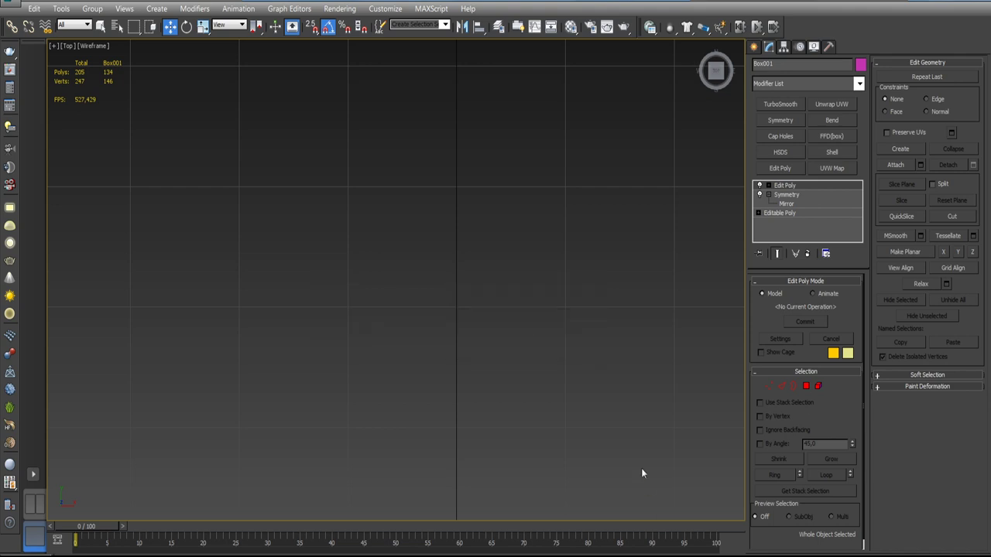
- Reframe the model and switch to the Front view
middle_click_drag(664, 500, 725, 546)
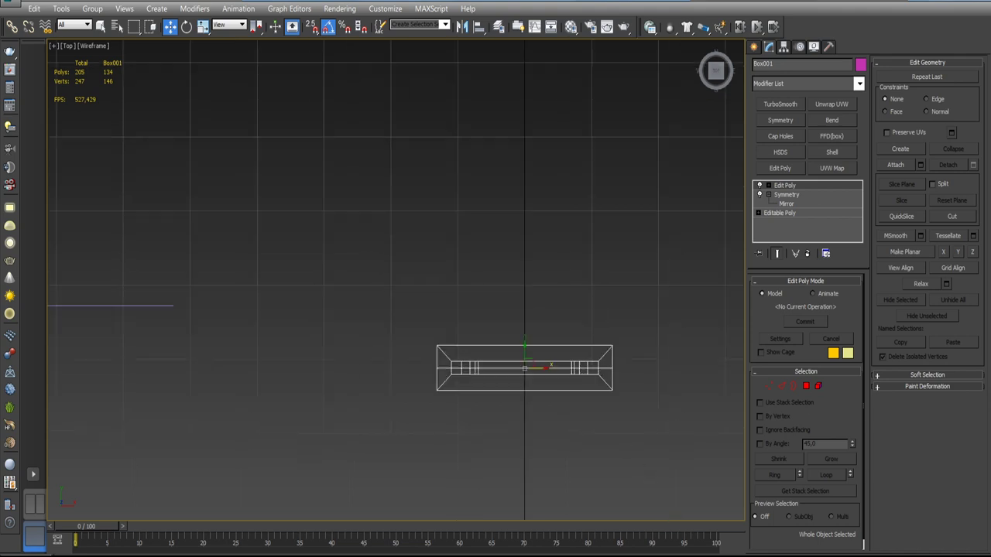
scroll(617, 422, "down", 5)
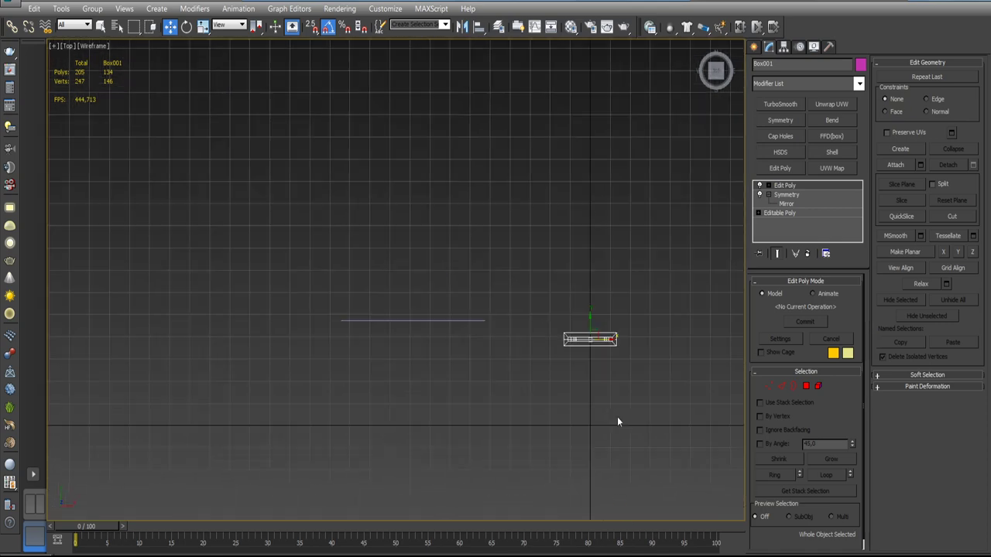
scroll(617, 422, "down", 2)
scroll(626, 425, "down", 2)
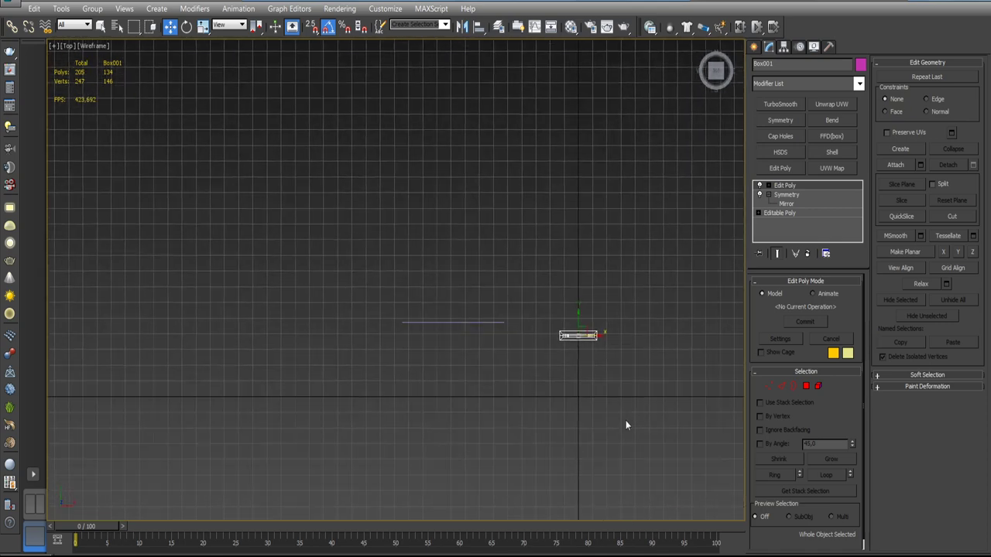
key("f")
scroll(642, 498, "down", 3)
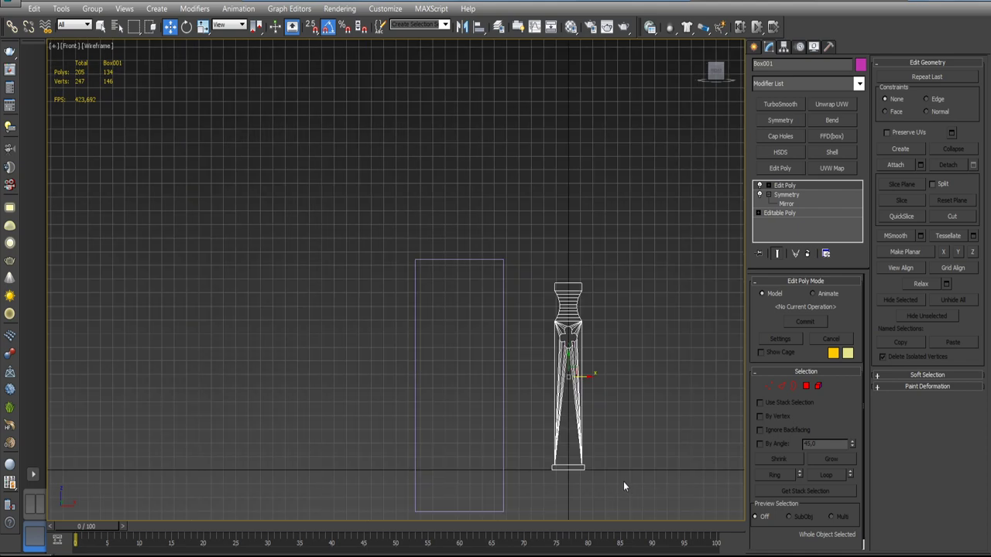
key("g")
key("F3")
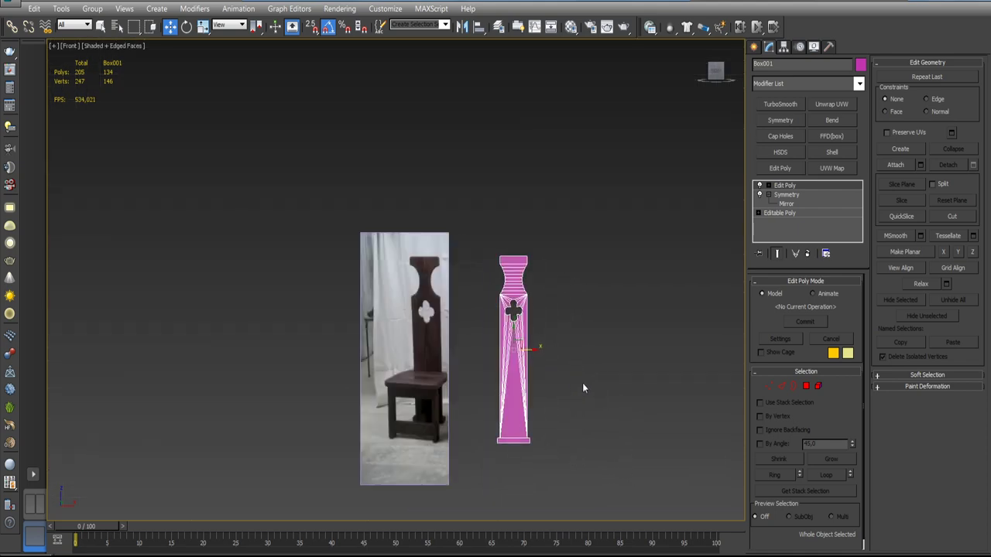
middle_click_drag(582, 382, 550, 396, "alt")
scroll(518, 283, "up", 5)
left_click(523, 276)
middle_click_drag(523, 276, 560, 364, "alt")
left_click(538, 329)
left_click(793, 386)
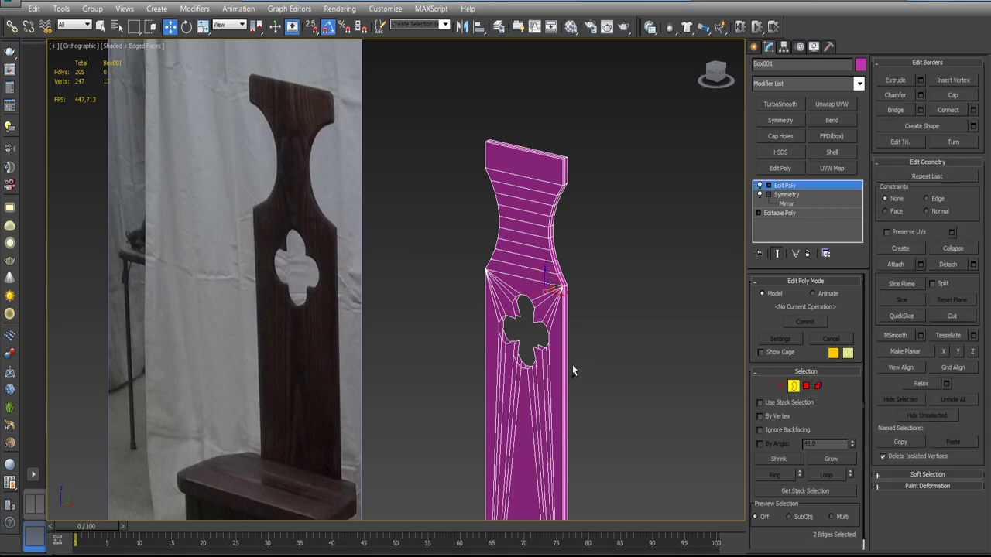
scroll(573, 370, "up", 3)
left_click(428, 315)
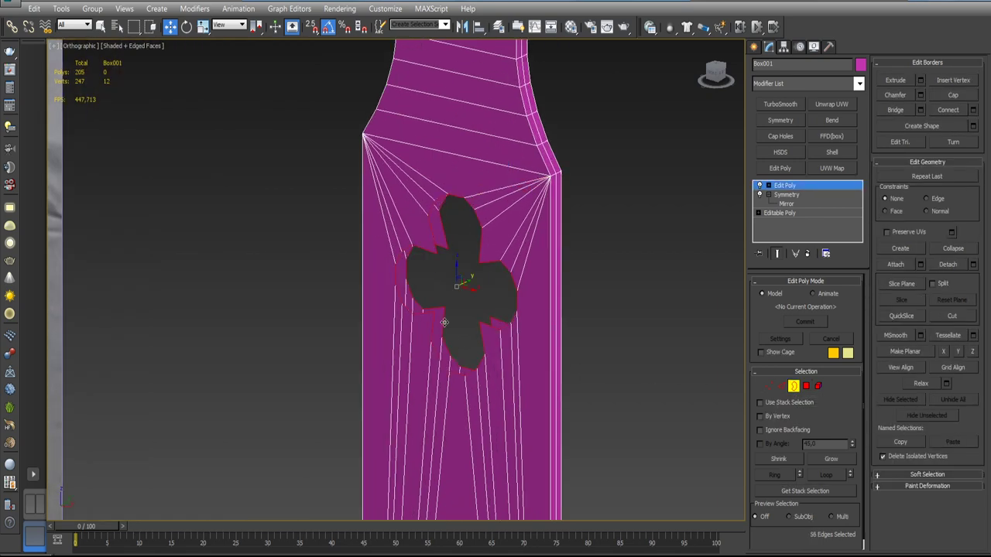
middle_click_drag(440, 324, 491, 372, "alt")
left_click(781, 386)
scroll(464, 340, "up", 3)
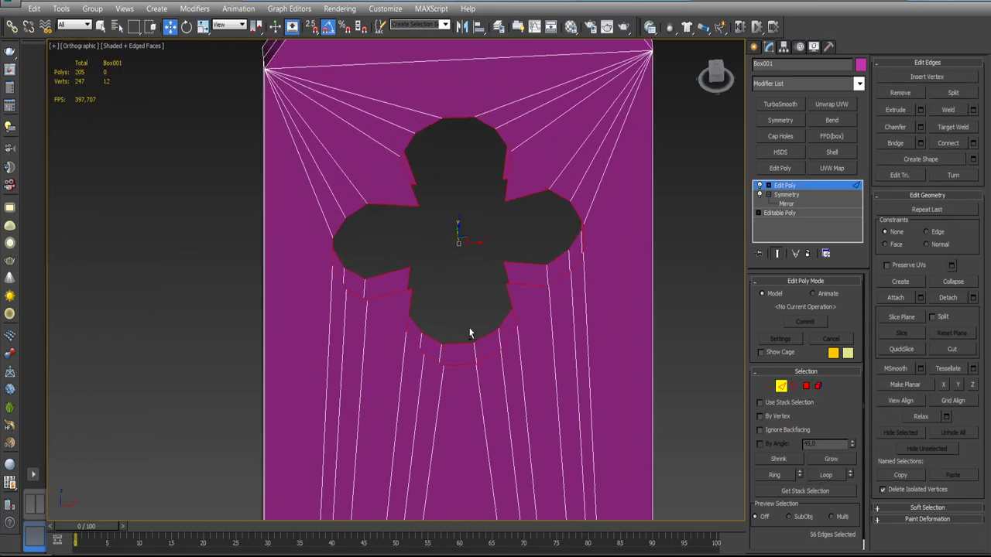
left_click(895, 143)
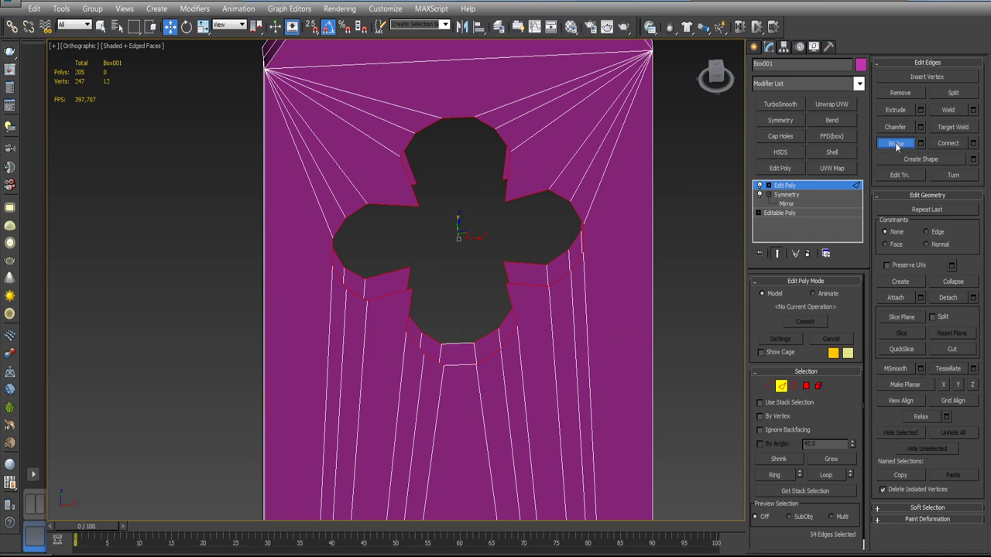
left_click(459, 359)
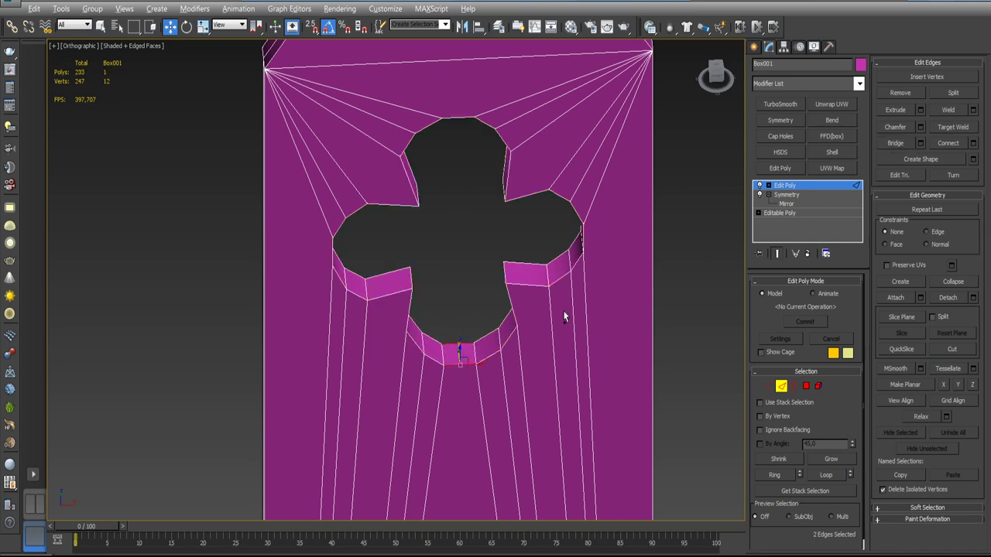
scroll(563, 312, "down", 5)
scroll(563, 312, "up", 1)
middle_click_drag(526, 341, 548, 382, "alt")
- Select the edge loops around every lobe of the quatrefoil hole
scroll(546, 372, "up", 2)
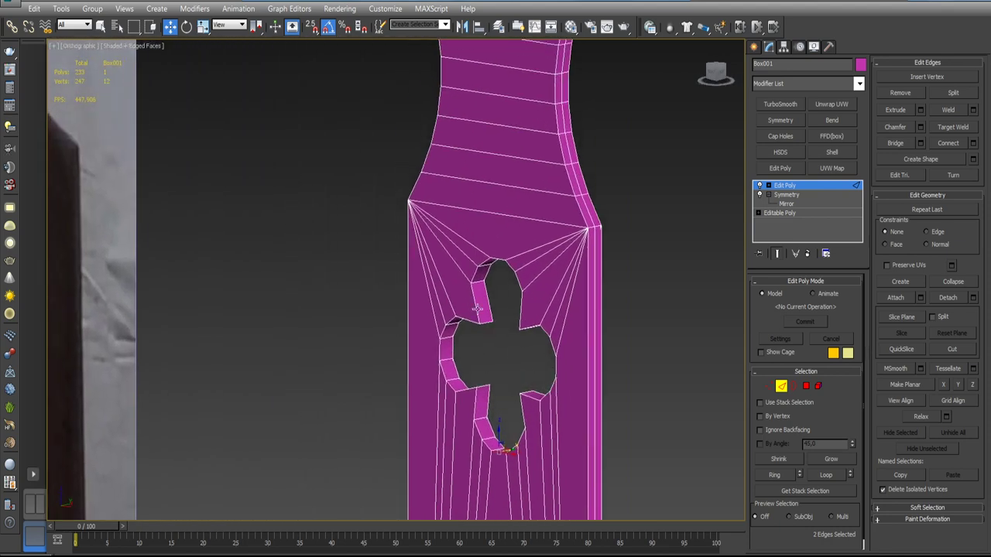
double_click(476, 309)
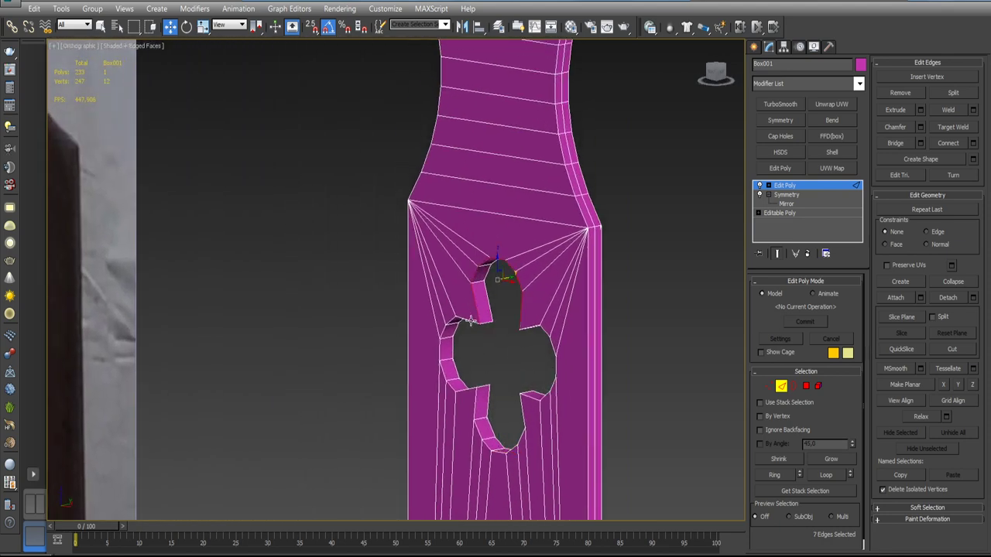
double_click(467, 324, "ctrl")
middle_click_drag(470, 343, 460, 411, "alt")
double_click(462, 409, "ctrl")
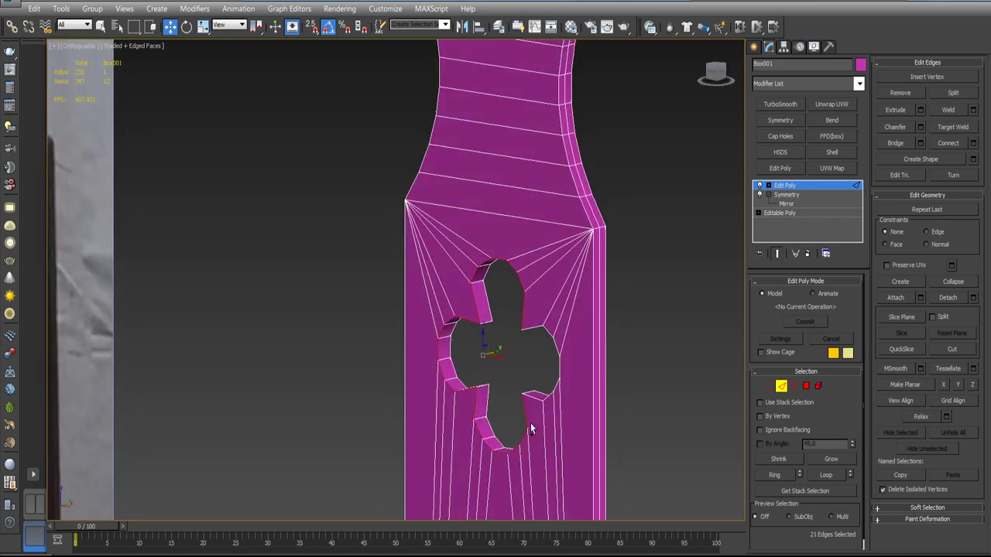
double_click(531, 327, "ctrl")
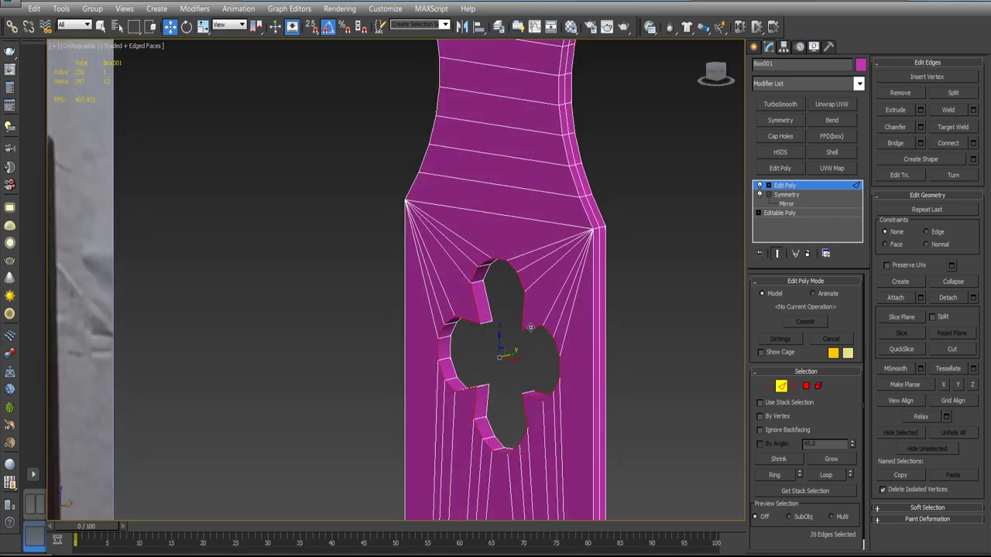
double_click(485, 306, "ctrl")
double_click(455, 350, "ctrl")
double_click(488, 406, "ctrl")
mouse_move(489, 407)
middle_mouse_down("alt")
mouse_move(607, 350)
mouse_move(508, 391)
mouse_move(524, 405)
mouse_move(542, 395)
middle_mouse_up("alt")
- Chamfer the hole edges at about 0.391 cm with 2 segments and hide edged faces
left_click(919, 129)
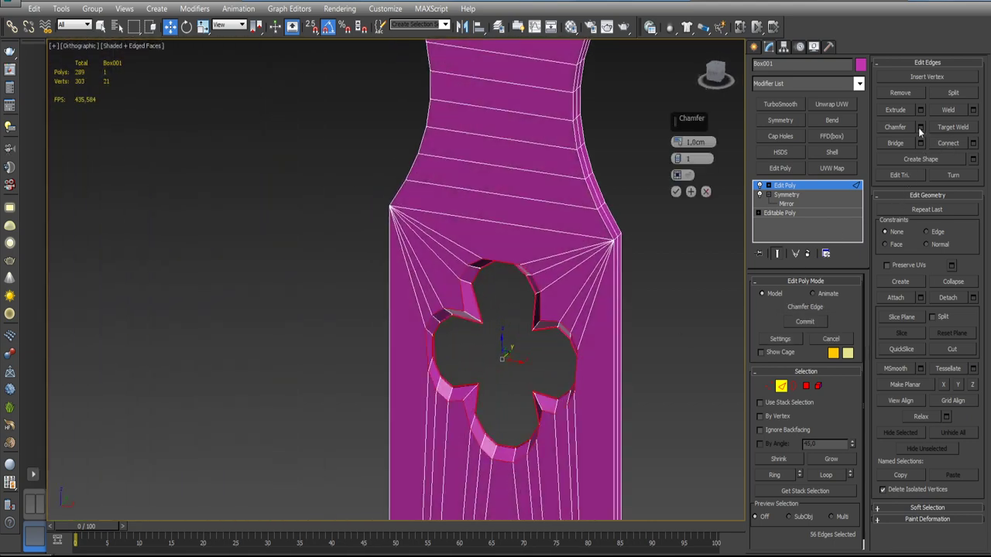
left_click_drag(678, 144, 676, 146)
left_click(677, 156)
mouse_move(542, 310)
middle_mouse_down("alt")
mouse_move(513, 287)
mouse_move(542, 294)
mouse_move(496, 286)
mouse_move(550, 270)
mouse_move(515, 304)
mouse_move(589, 306)
middle_mouse_up("alt")
scroll(515, 303, "down", 3)
key("F4")
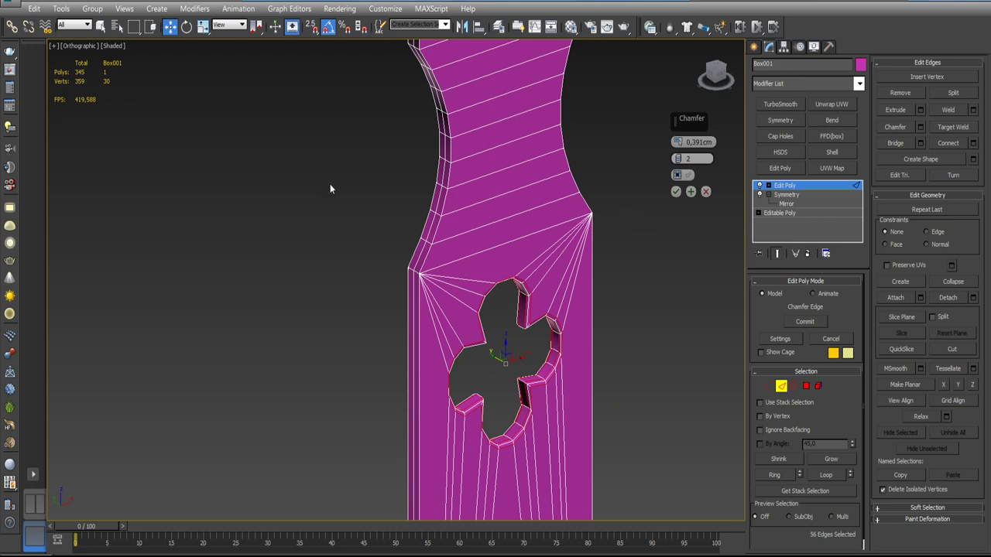
left_click(124, 9)
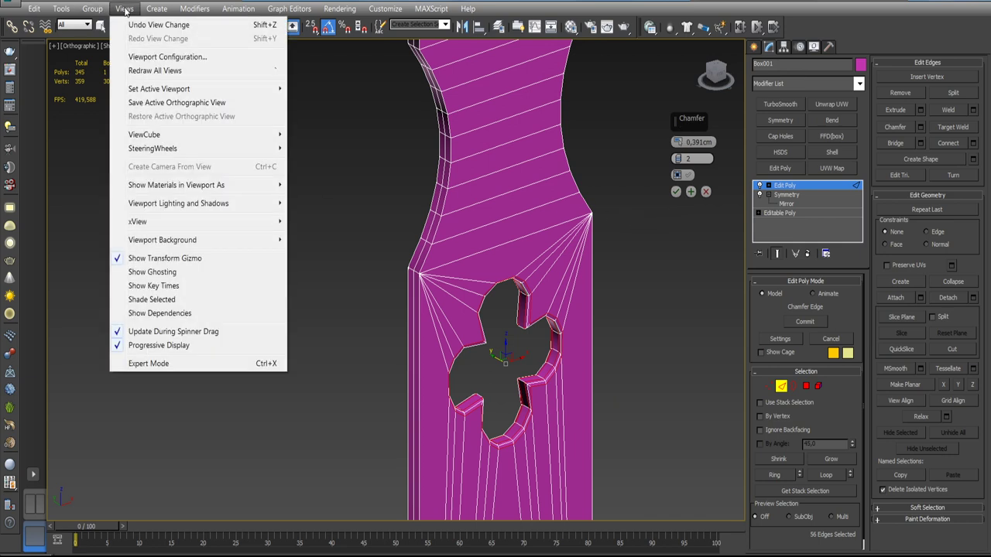
left_click(169, 57)
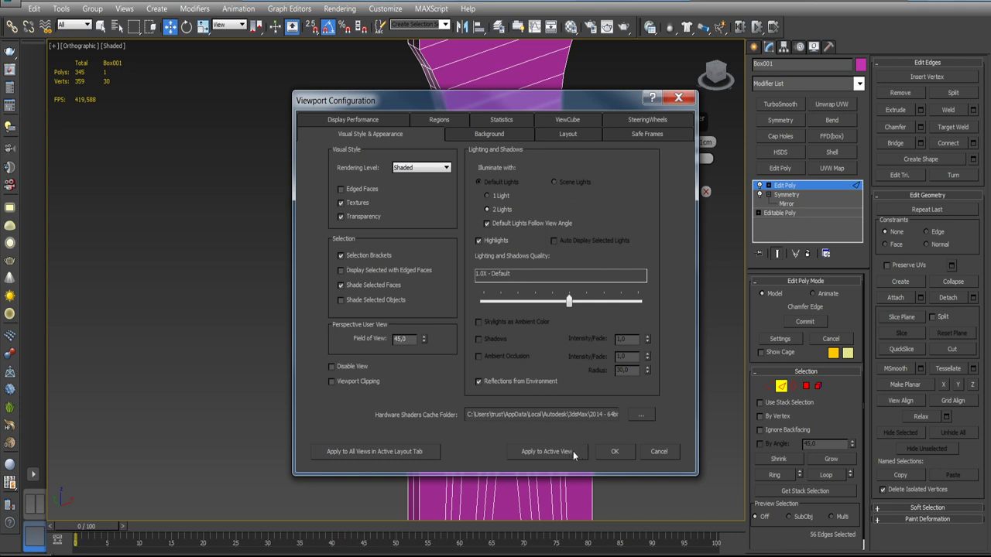
left_click(615, 452)
mouse_move(616, 415)
middle_mouse_down("alt")
mouse_move(591, 338)
mouse_move(465, 333)
middle_mouse_up("alt")
scroll(496, 333, "up", 2)
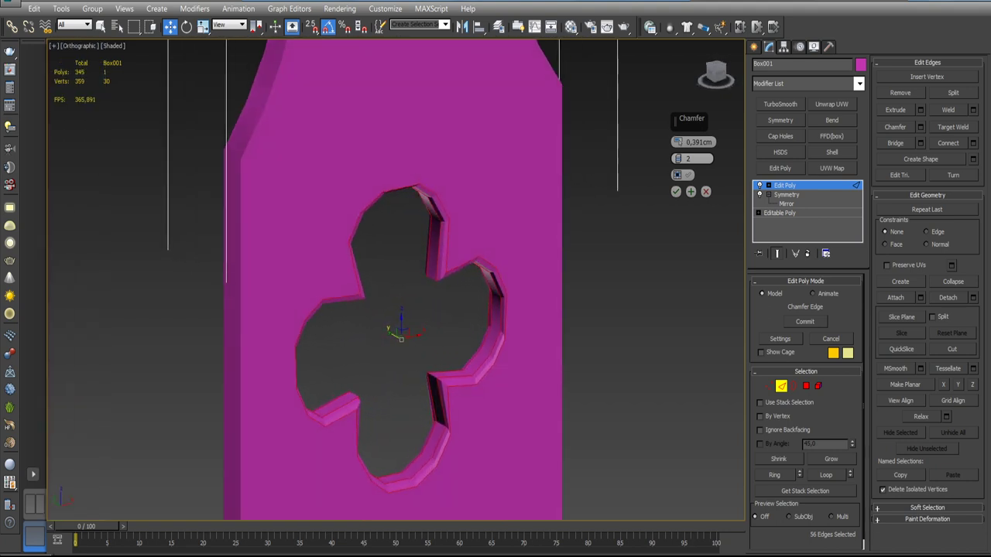
- Set the hole chamfer to one segment at about 0.225 cm and commit it
scroll(465, 333, "up", 2)
left_click(678, 162)
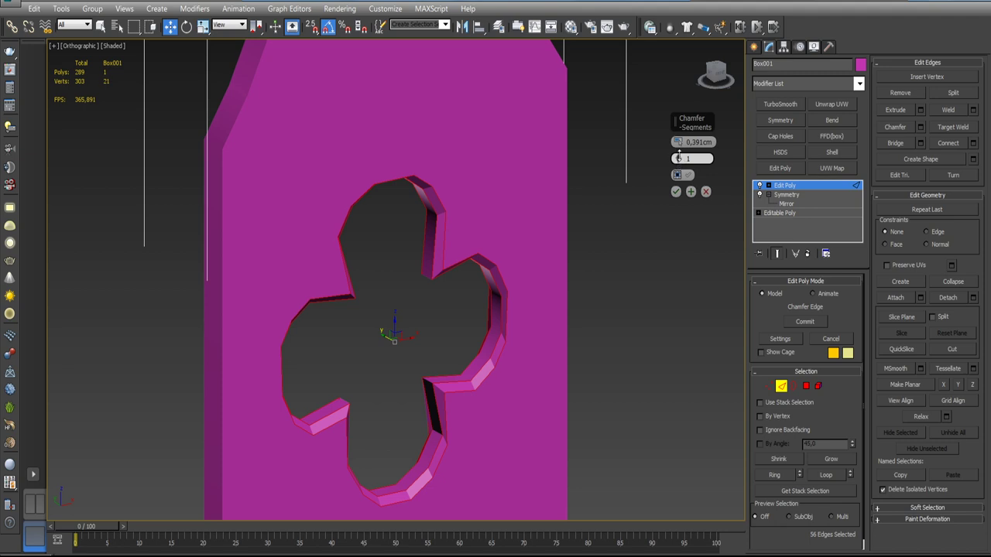
left_click(678, 155)
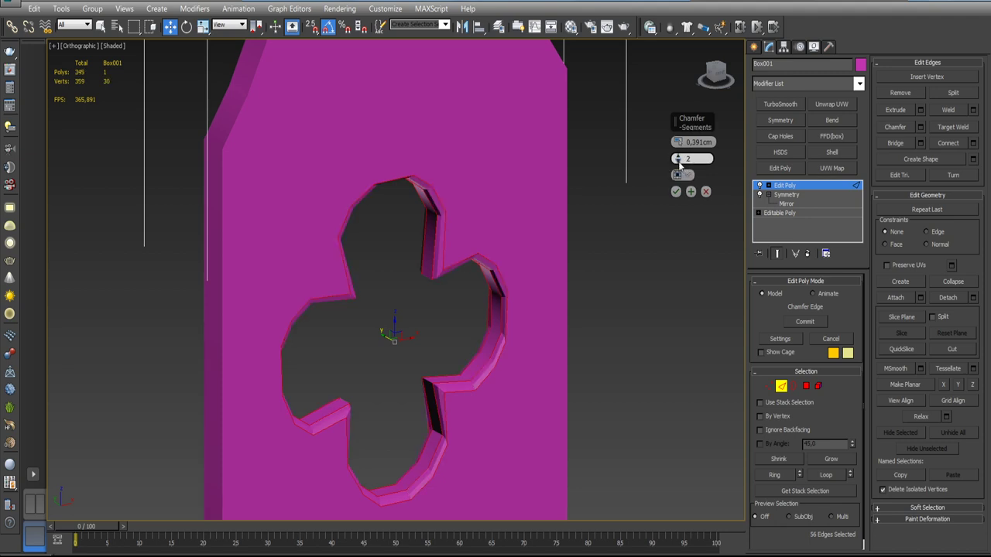
mouse_move(677, 143)
left_mouse_down()
mouse_move(677, 164)
mouse_move(676, 139)
left_mouse_up()
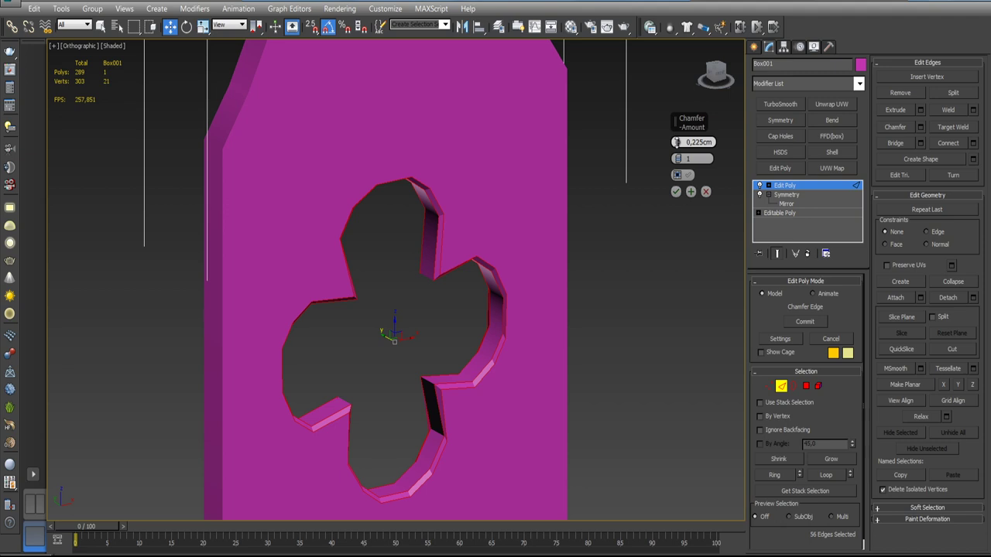
left_click(676, 191)
- Leave Edge mode and select all of the backrest's polygons at Polygon level
scroll(639, 169, "down", 4)
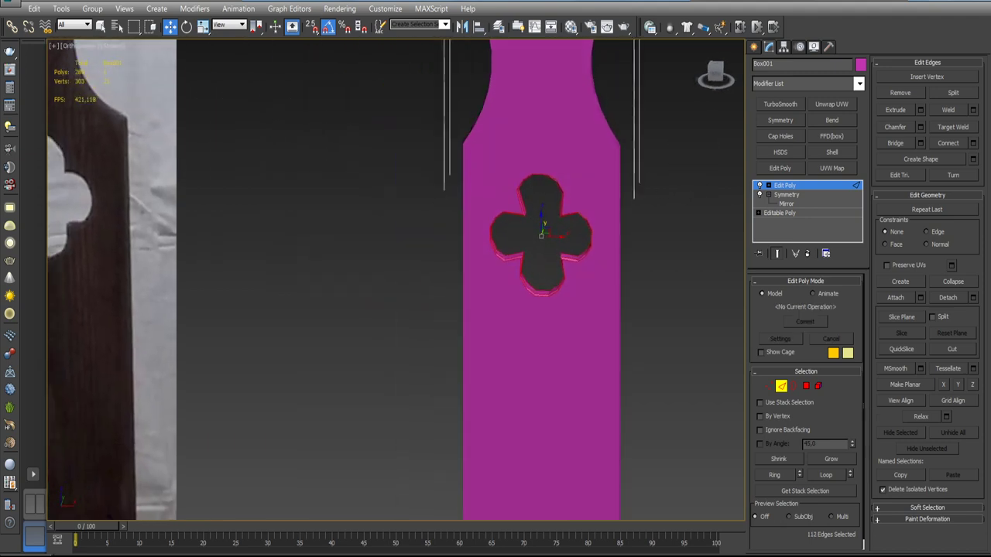
left_click(782, 185)
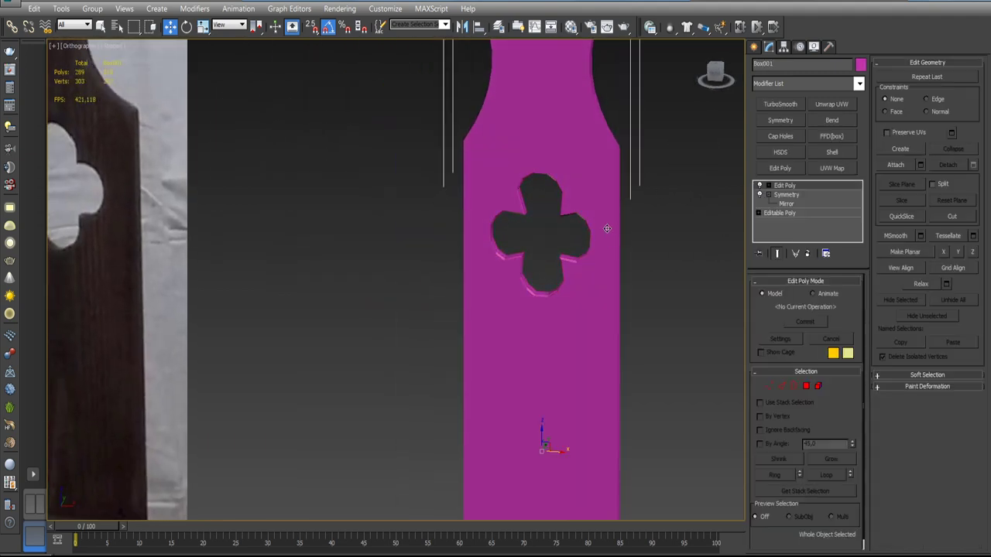
scroll(607, 228, "down", 3)
left_click(805, 387)
scroll(681, 264, "down", 3)
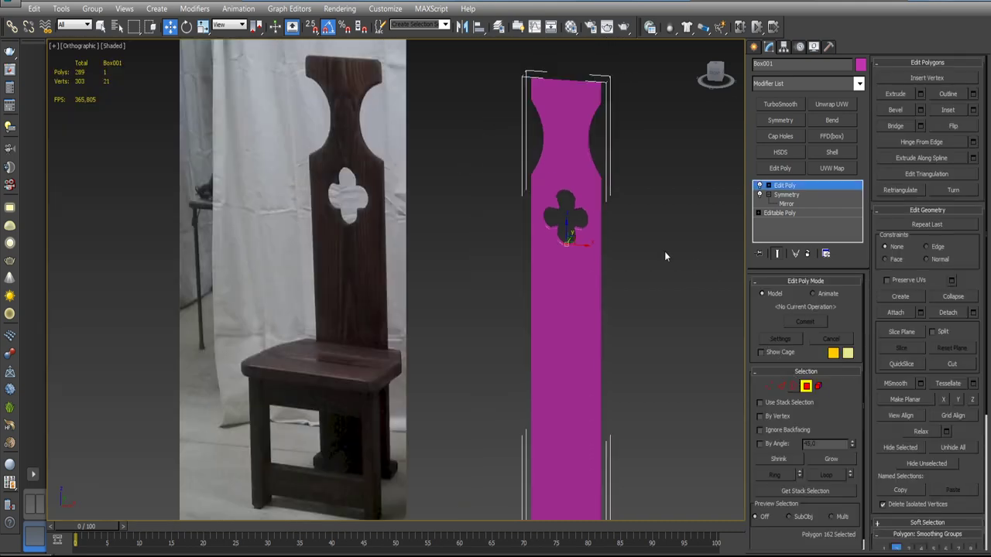
key("ctrl+a")
- Give the polygons 45° Auto Smooth groups, exit Polygon mode and reselect Box001
scroll(883, 417, "down", 3)
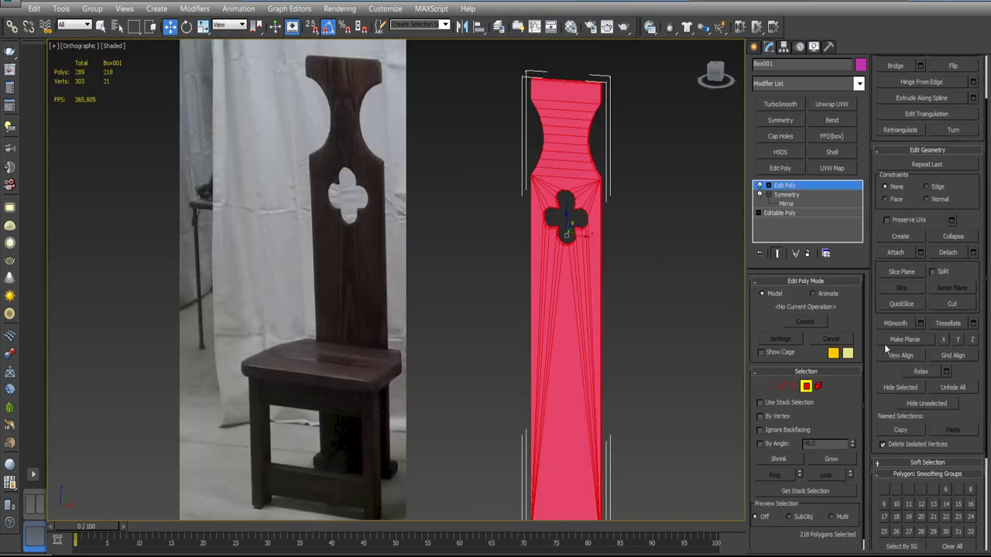
scroll(919, 399, "down", 3)
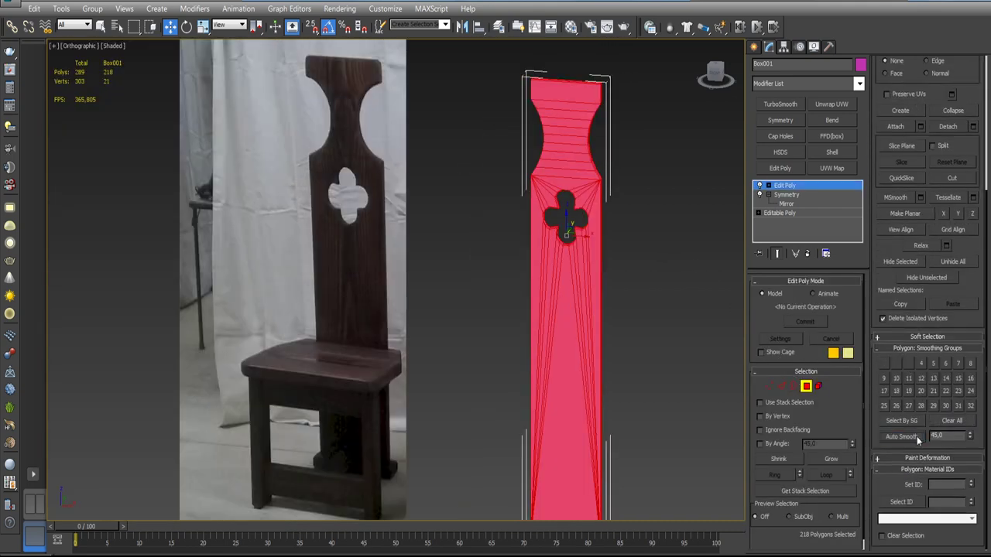
left_click(806, 386)
left_click(664, 402)
scroll(569, 292, "up", 5)
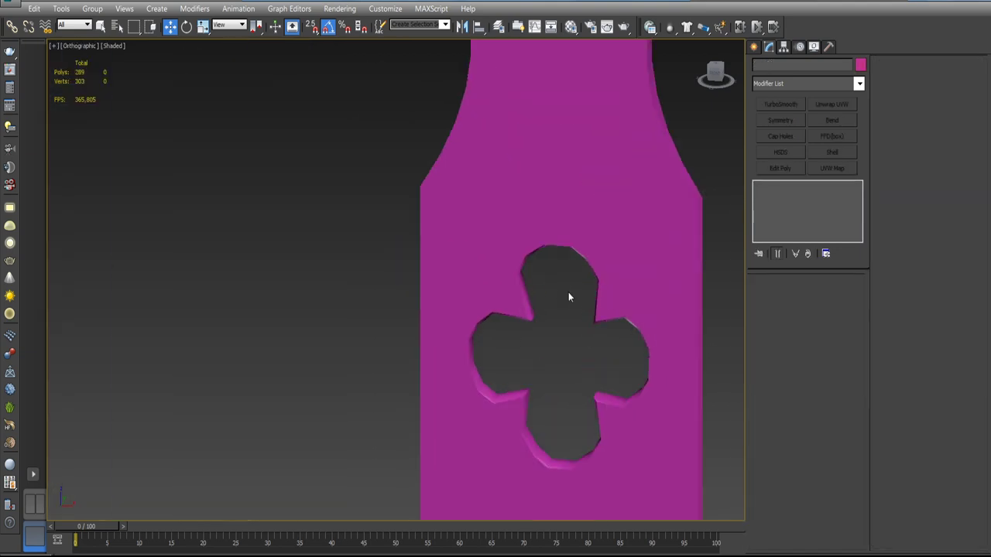
scroll(568, 292, "down", 6)
left_click(571, 294)
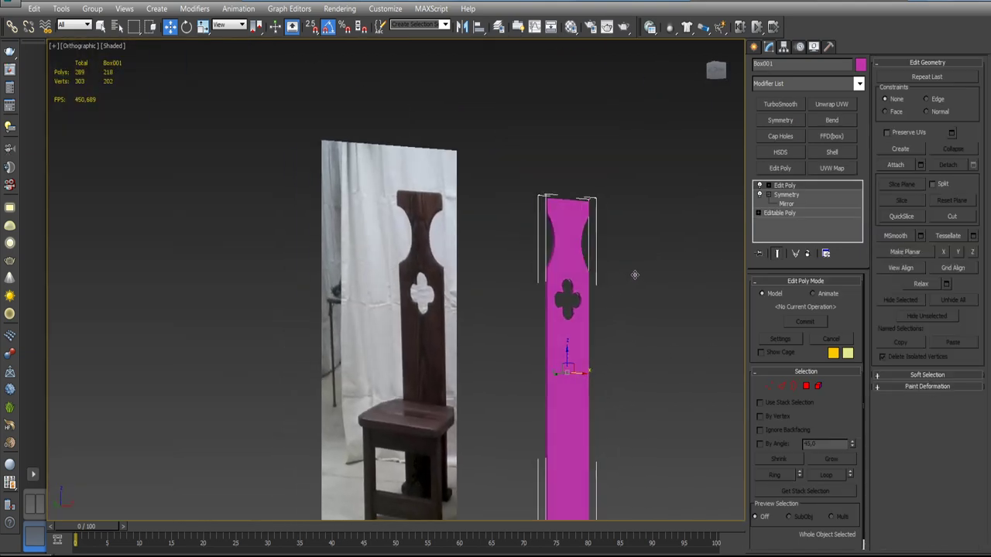
- Try TurboSmooth on the backrest in the front view, then undo it
scroll(571, 293, "up", 6)
middle_click_drag(545, 309, 573, 309, "alt")
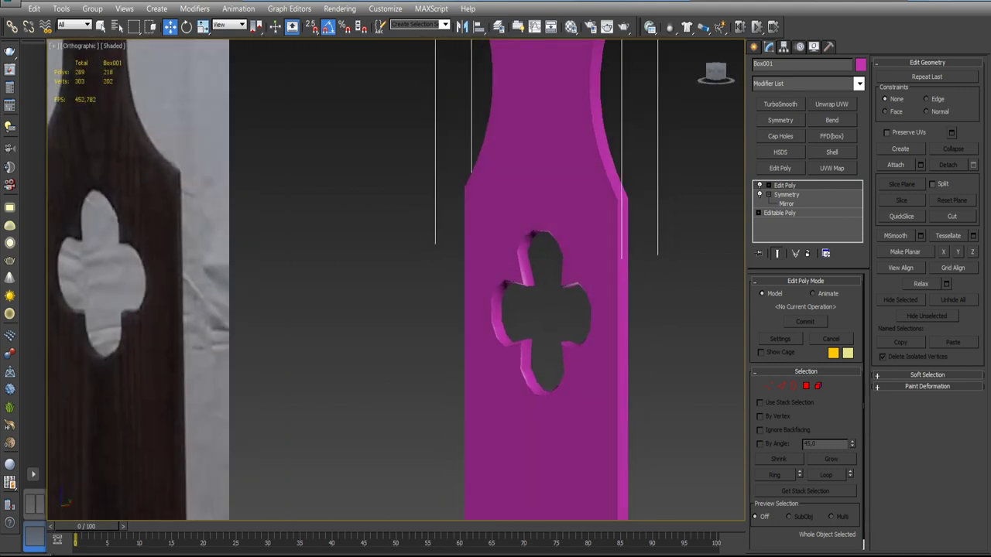
key("f")
scroll(569, 294, "down", 2)
scroll(391, 446, "down", 1)
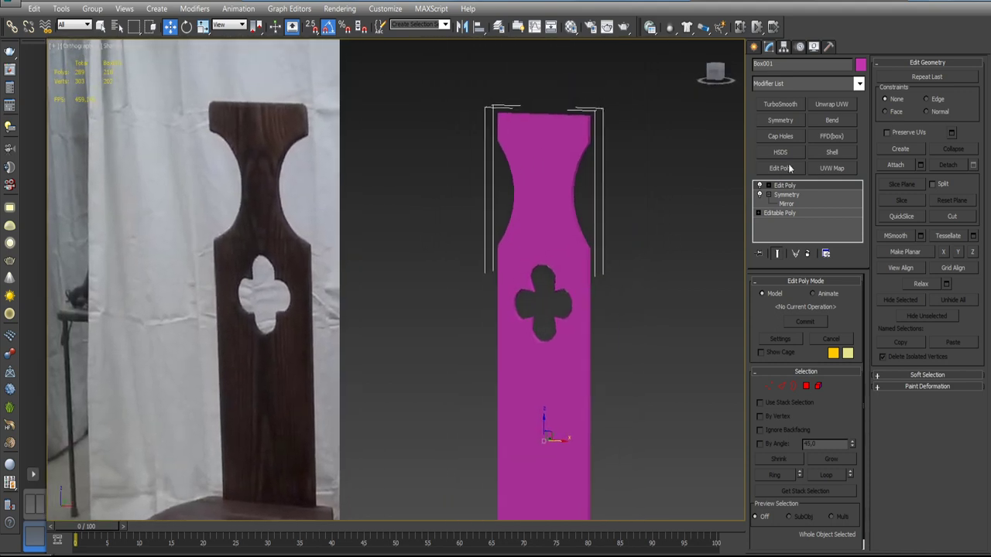
left_click(780, 104)
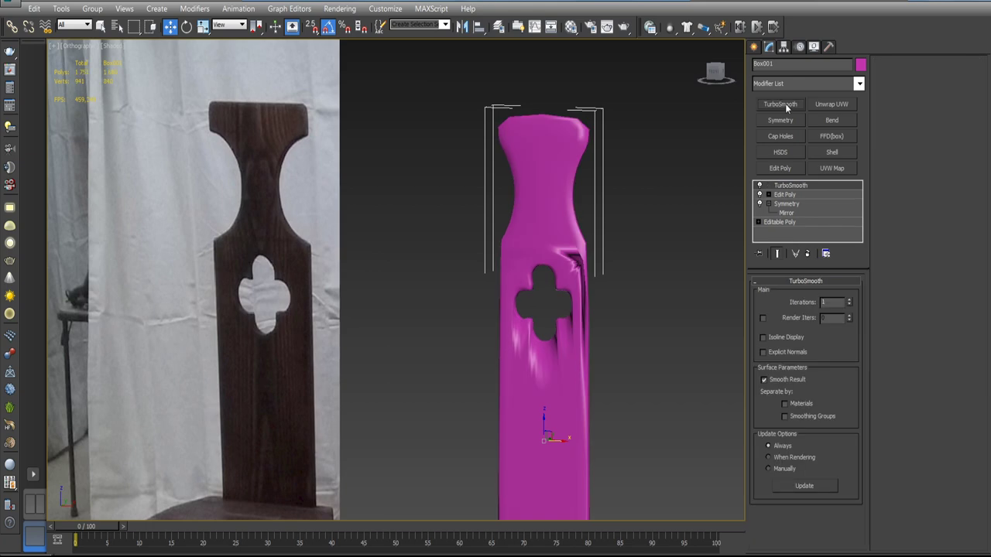
key("ctrl+z")
- Orbit to an angled view and turn on edged faces with F4
mouse_move(660, 233)
middle_mouse_down("alt")
mouse_move(614, 264)
mouse_move(557, 261)
mouse_move(580, 235)
mouse_move(499, 232)
mouse_move(646, 244)
mouse_move(577, 253)
middle_mouse_up("alt")
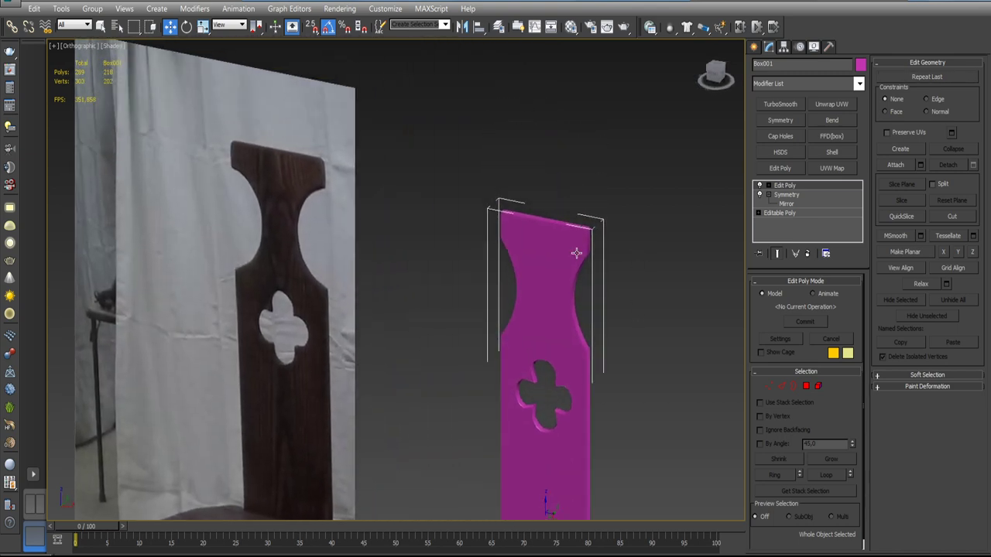
scroll(577, 253, "up", 5)
key("F4")
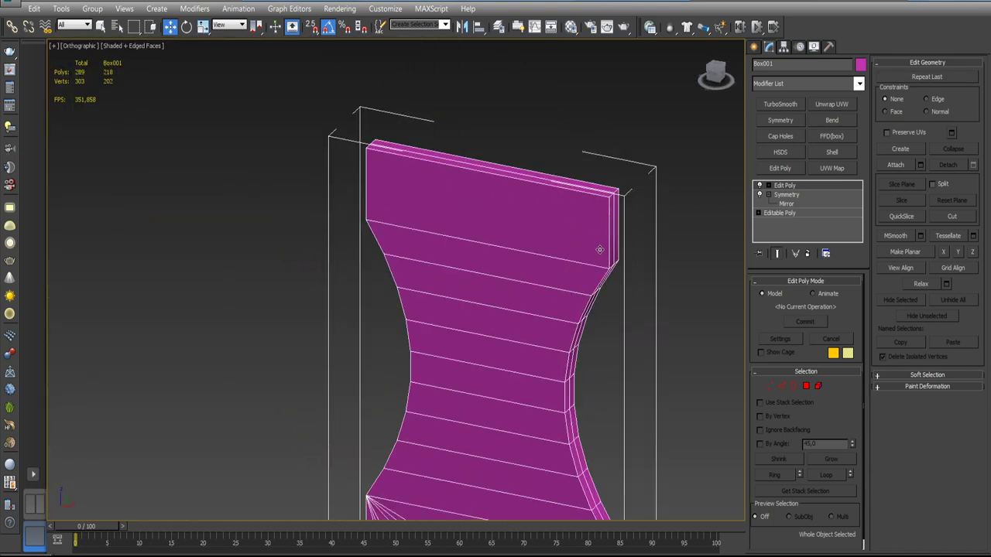
- Remove the edge loop near the backrest's top in Edit Poly edge mode
left_click(791, 187)
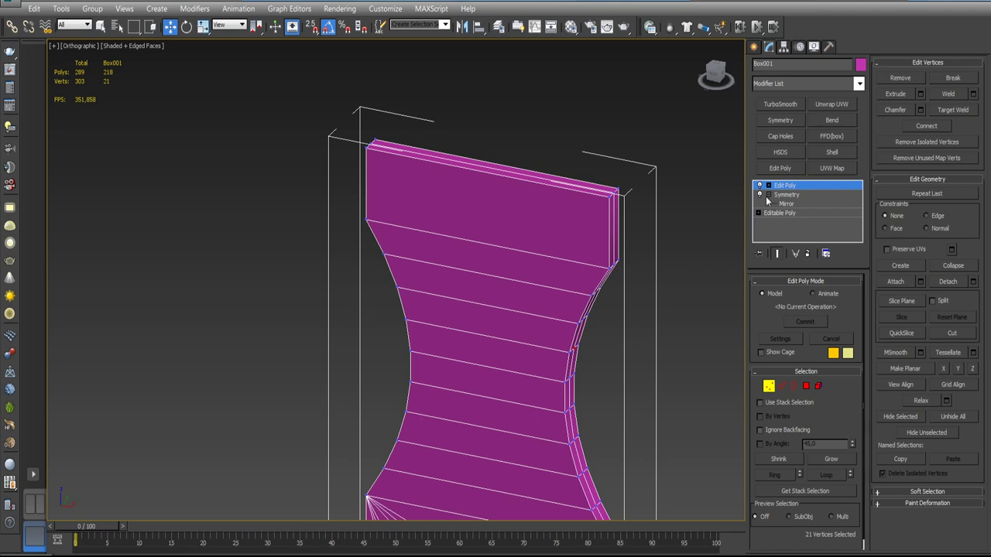
left_click(767, 196)
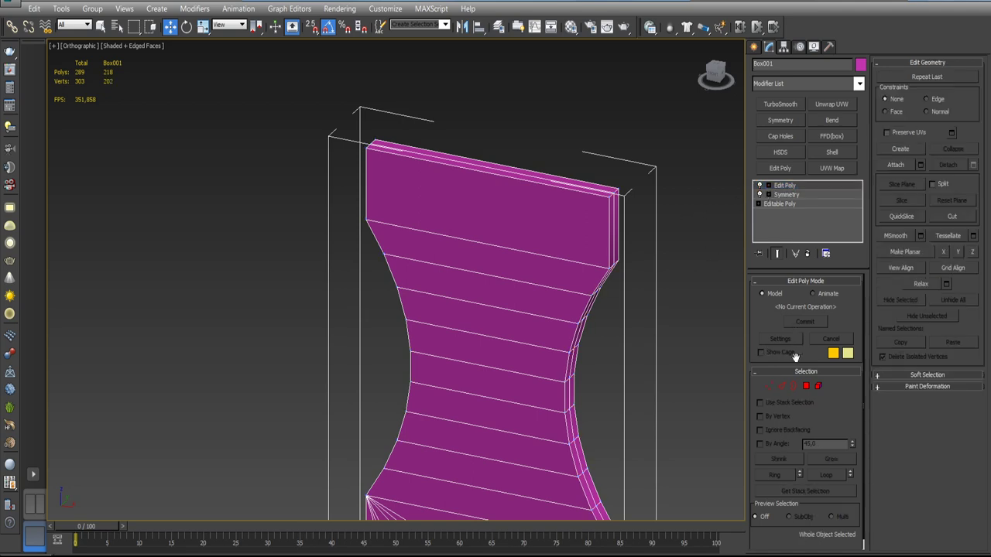
left_click(781, 387)
middle_click_drag(712, 259, 643, 272, "alt")
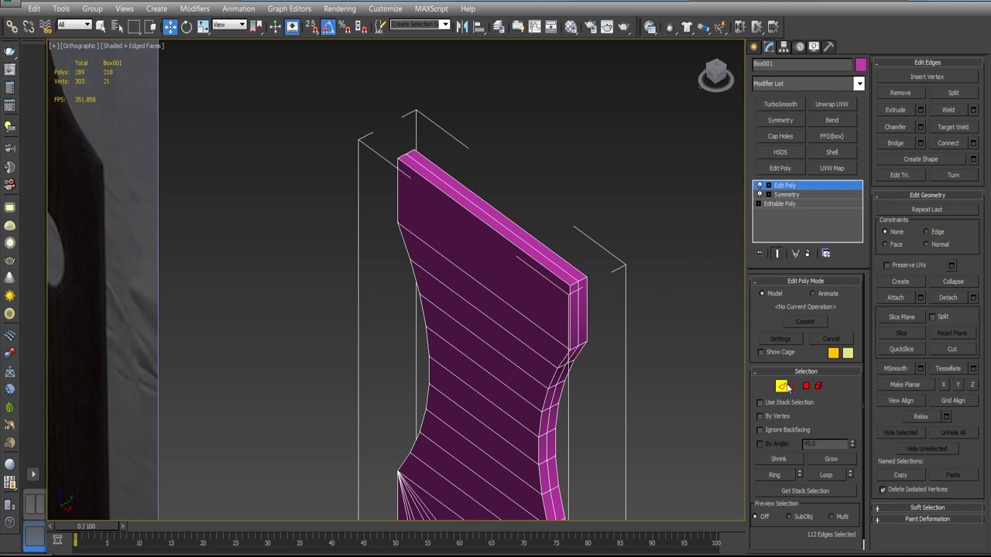
double_click(577, 311)
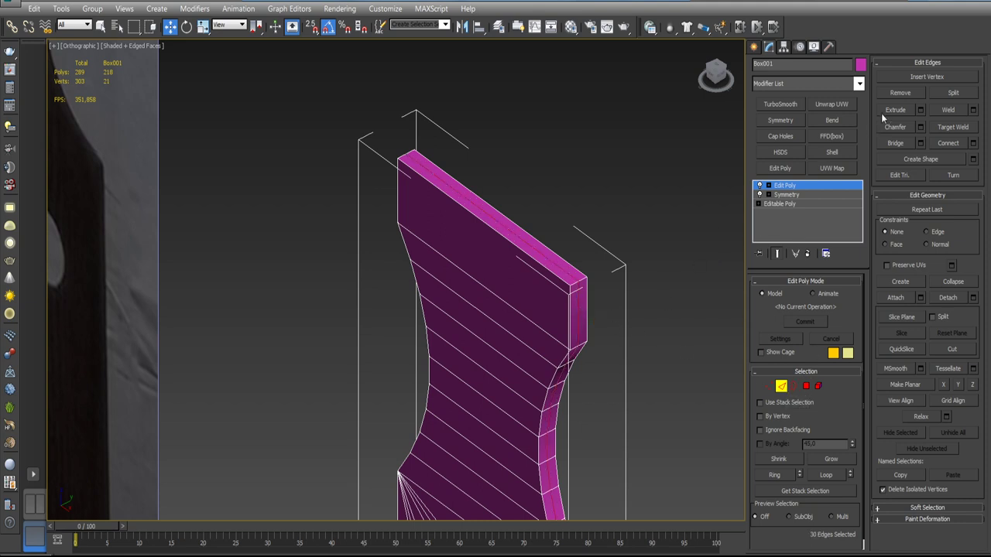
left_click(896, 93)
- Select edge loops along the backrest's curved side and left side
double_click(569, 309)
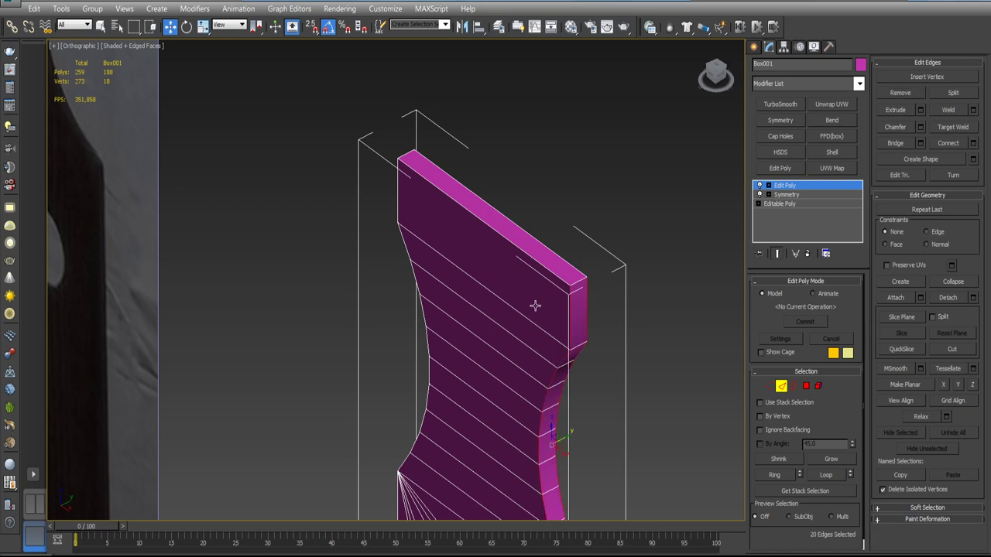
double_click(398, 204, "ctrl")
mouse_move(415, 243)
middle_mouse_down("alt")
mouse_move(508, 255)
mouse_move(494, 369)
mouse_move(508, 380)
mouse_move(524, 335)
mouse_move(546, 340)
middle_mouse_up("alt")
key("F4")
scroll(524, 336, "down", 3)
- Add the board's left, right and remaining outline edges, reaching 44 selected edges
scroll(566, 221, "up", 3)
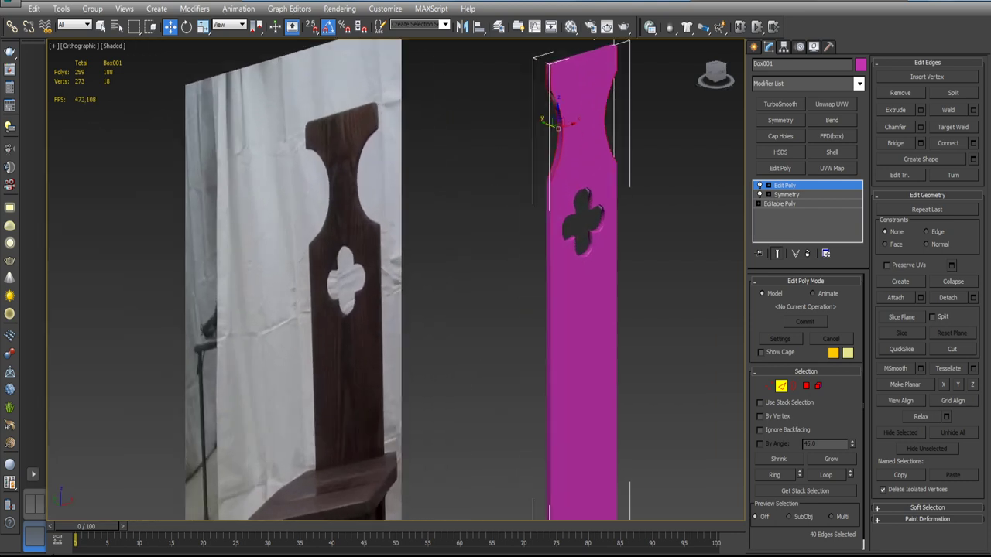
scroll(567, 221, "up", 3)
left_click(539, 243, "ctrl")
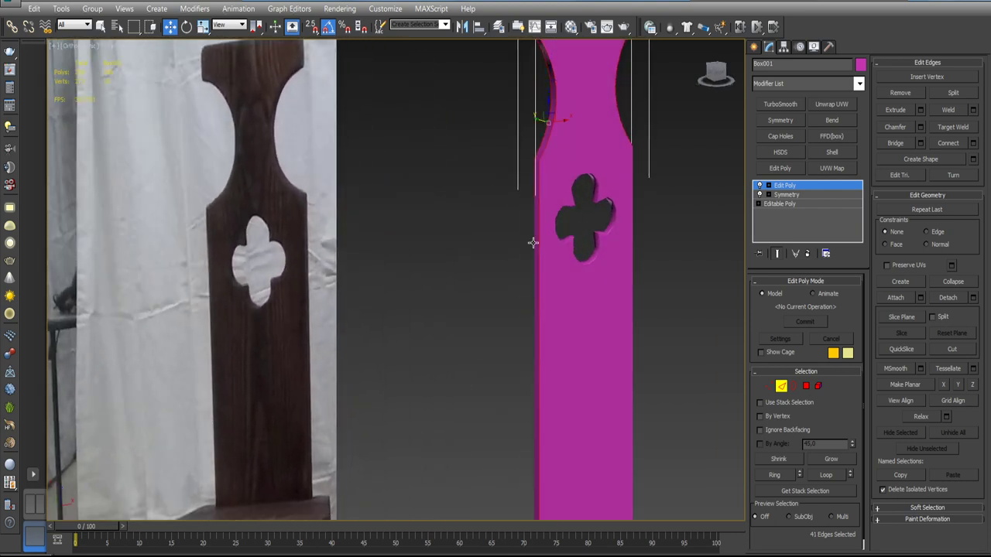
left_click(630, 260, "ctrl")
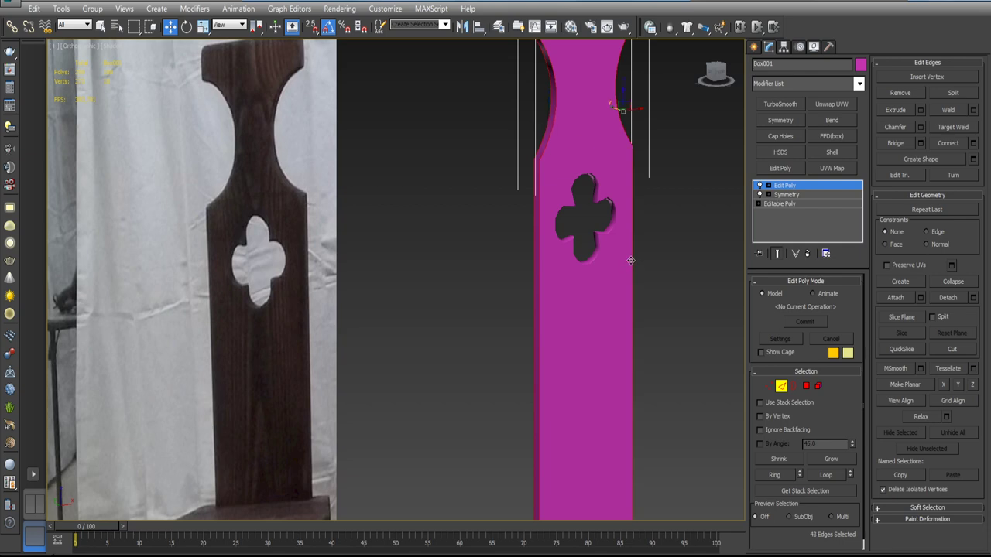
mouse_move(630, 260)
middle_mouse_down("alt")
mouse_move(682, 288)
mouse_move(564, 297)
mouse_move(604, 386)
mouse_move(596, 396)
middle_mouse_up("alt")
left_click(589, 279, "ctrl")
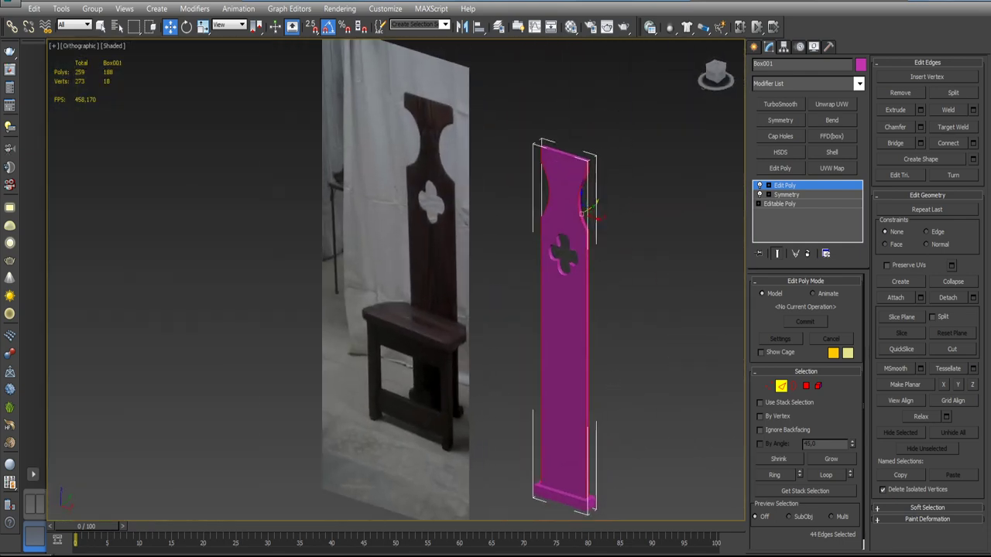
- Inspect the base in wireframe with F3, return to shaded and centre the board
scroll(596, 396, "up", 5)
scroll(597, 350, "down", 4)
middle_click_drag(596, 350, 605, 362, "alt")
scroll(606, 361, "up", 3)
scroll(605, 363, "up", 1)
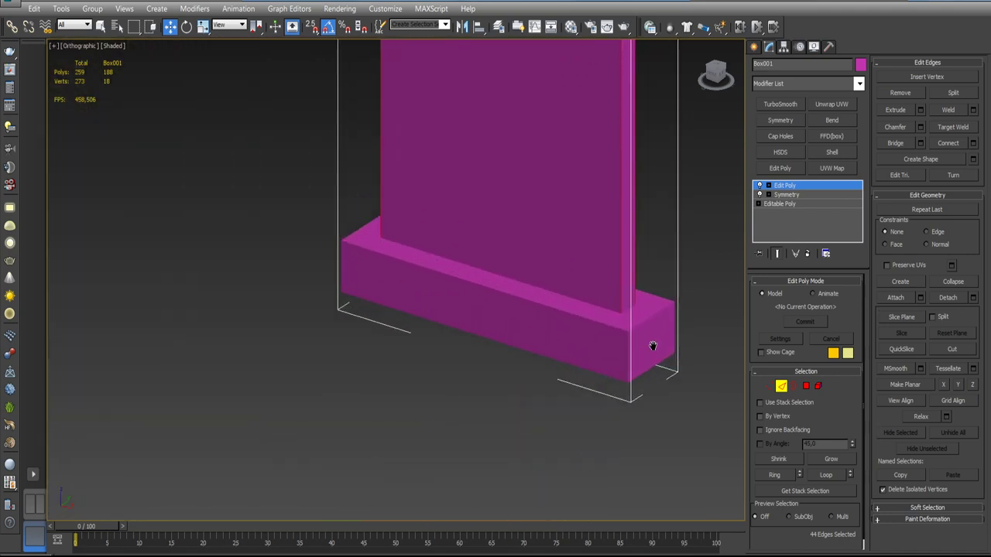
scroll(611, 358, "up", 4)
key("F3")
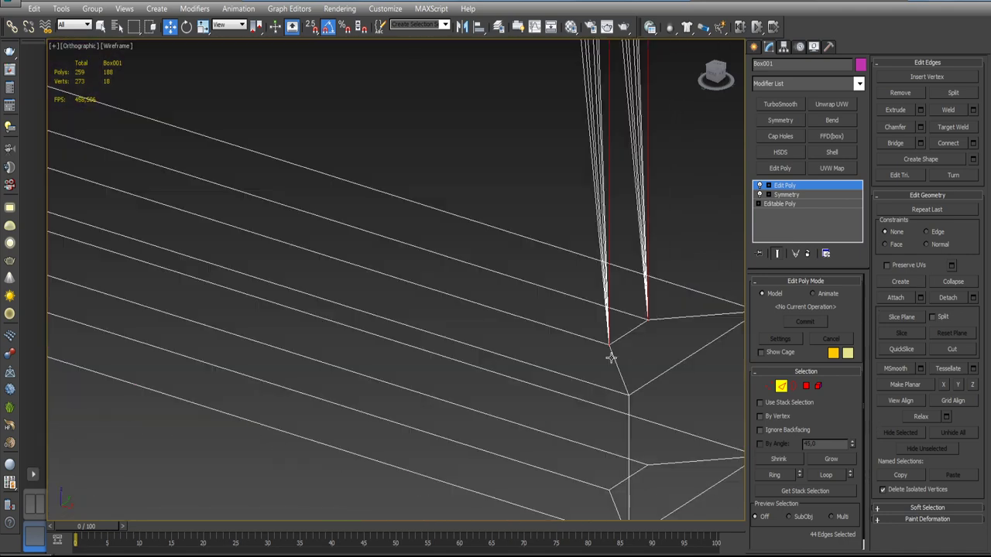
key("F3")
scroll(611, 357, "down", 4)
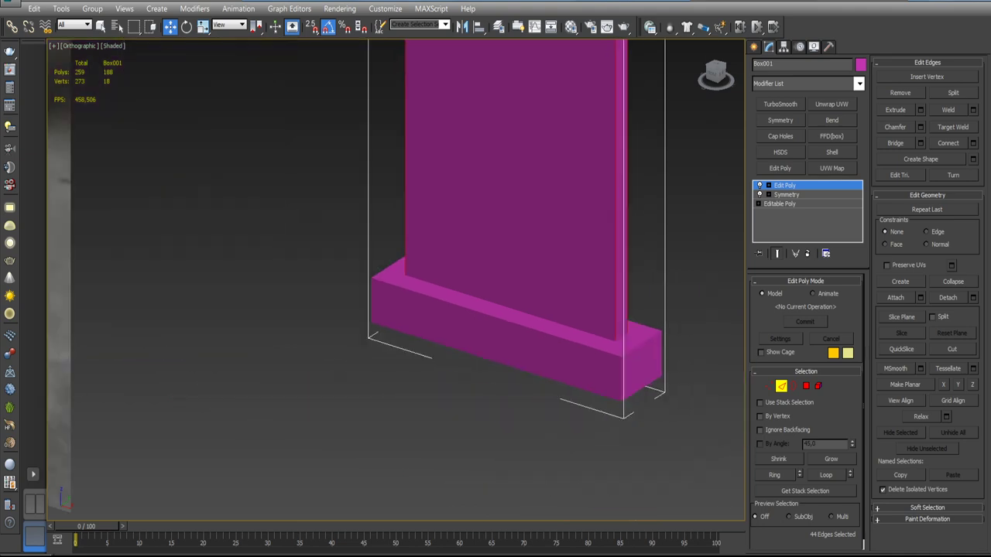
mouse_move(610, 357)
middle_mouse_down("alt")
mouse_move(672, 419)
mouse_move(625, 423)
middle_mouse_up("alt")
- Detach the board's bottom 13 base polygons as a new object, Object002
key("f")
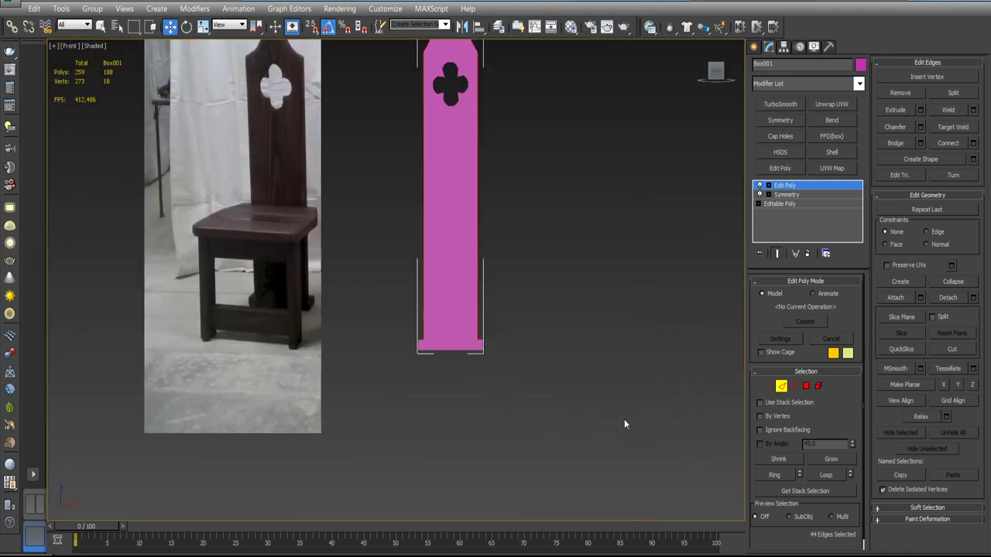
key("z")
left_click(806, 386)
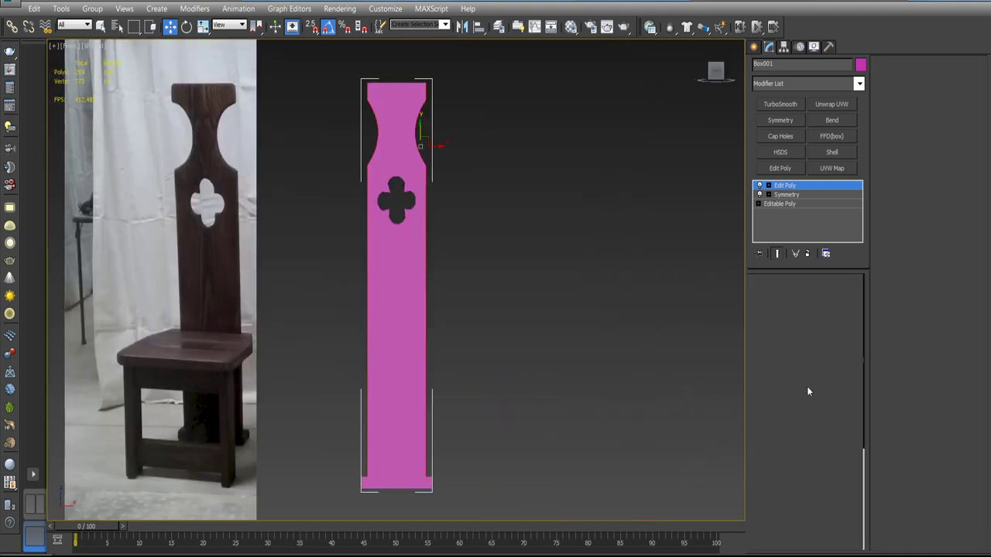
scroll(600, 397, "up", 2)
scroll(478, 375, "up", 2)
scroll(478, 373, "up", 2)
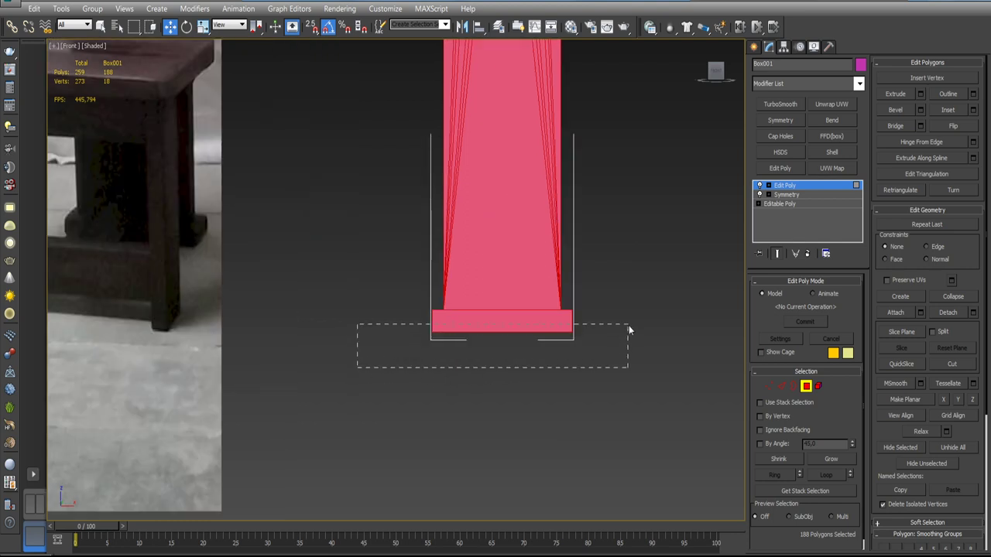
left_click_drag(629, 324, 631, 303)
left_click(973, 313)
left_click(533, 296)
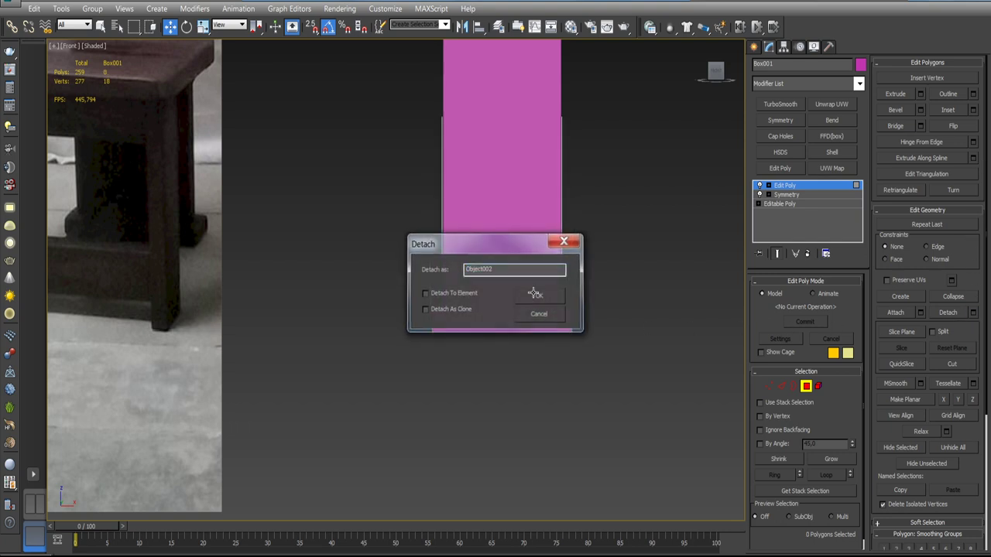
- Colour Object002 light cyan, then reselect the magenta backrest
left_click(556, 327)
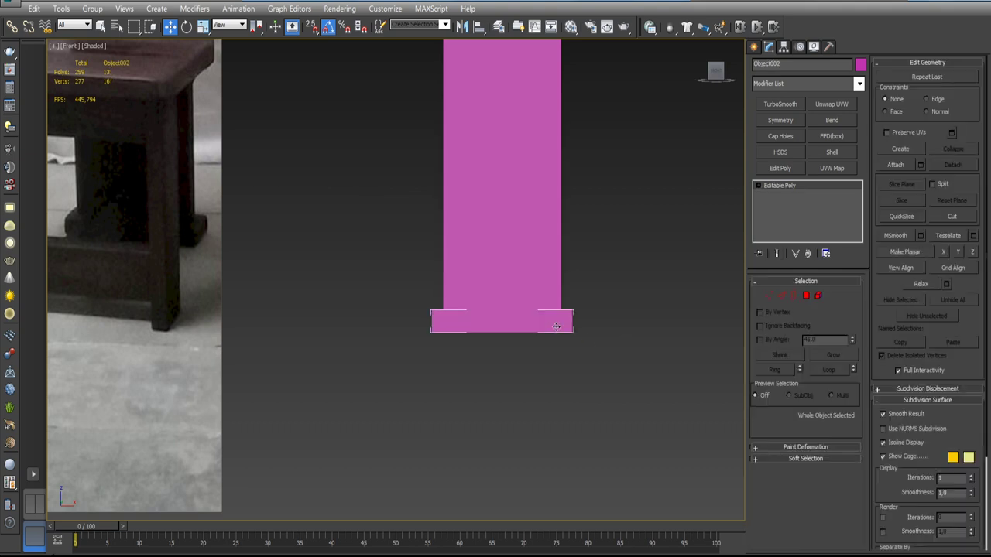
left_click(861, 64)
left_click(517, 243)
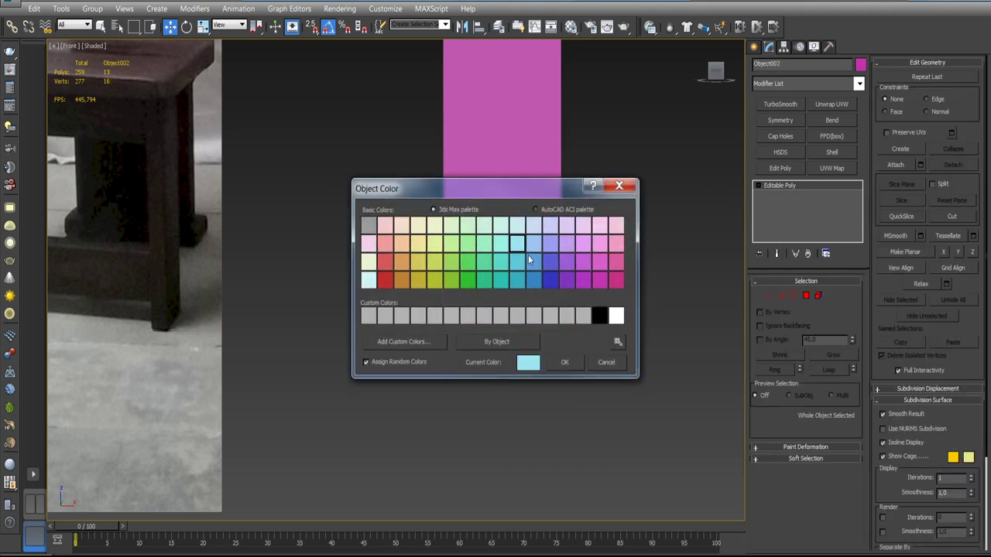
left_click(570, 365)
left_click(542, 295)
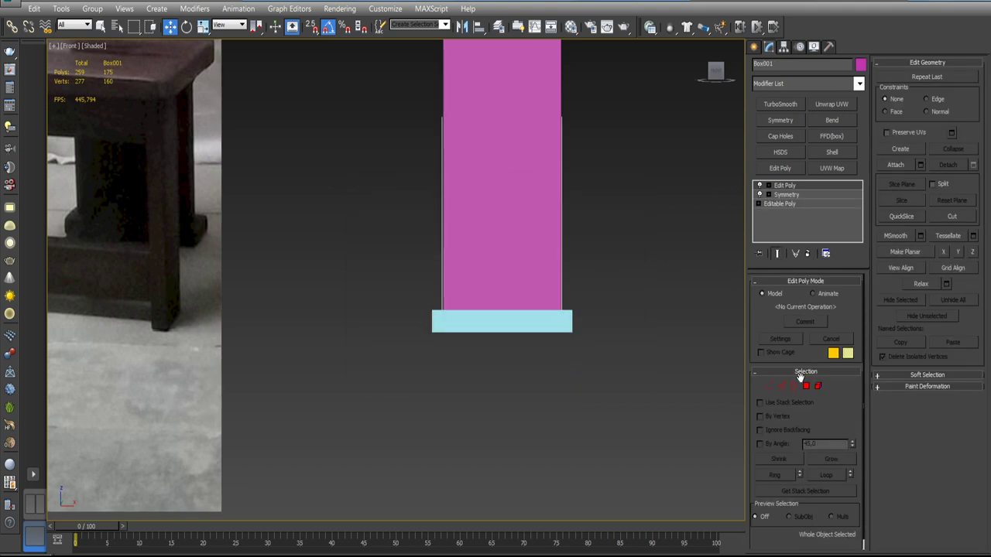
- Add the top corner edge and chamfer the outline edges by 0.225 cm, 1 segment
middle_click_drag(643, 317, 573, 339, "alt")
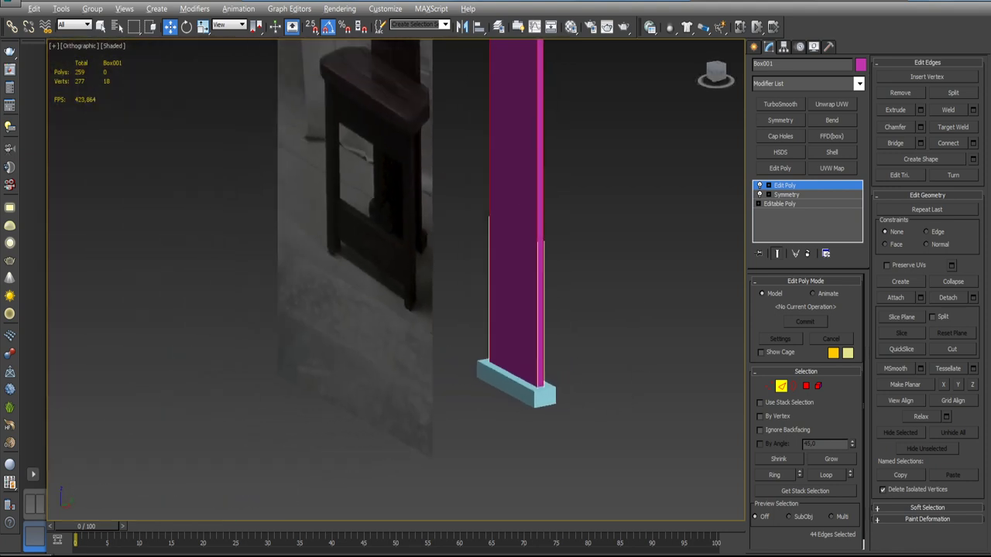
scroll(573, 339, "up", 4)
middle_click_drag(578, 262, 592, 251, "alt")
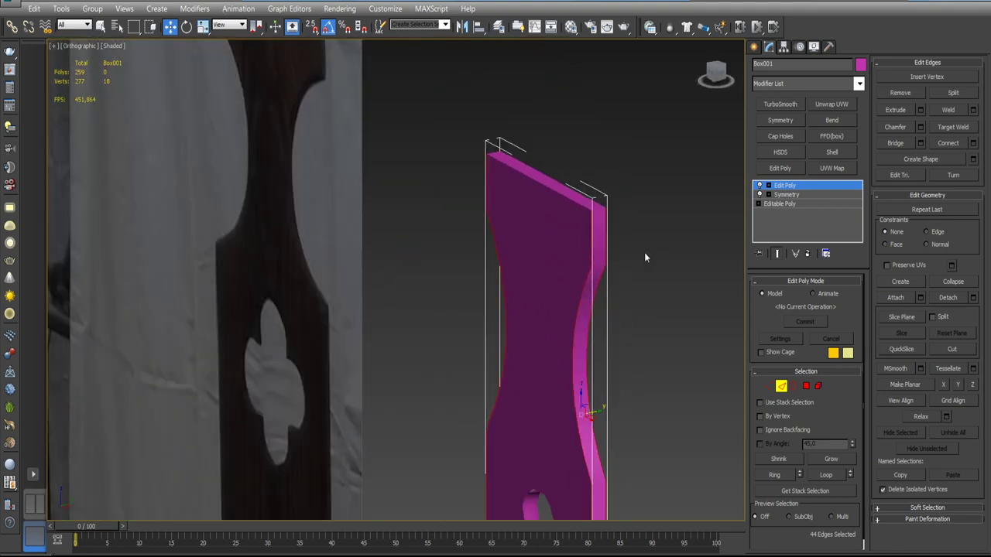
scroll(596, 209, "up", 4)
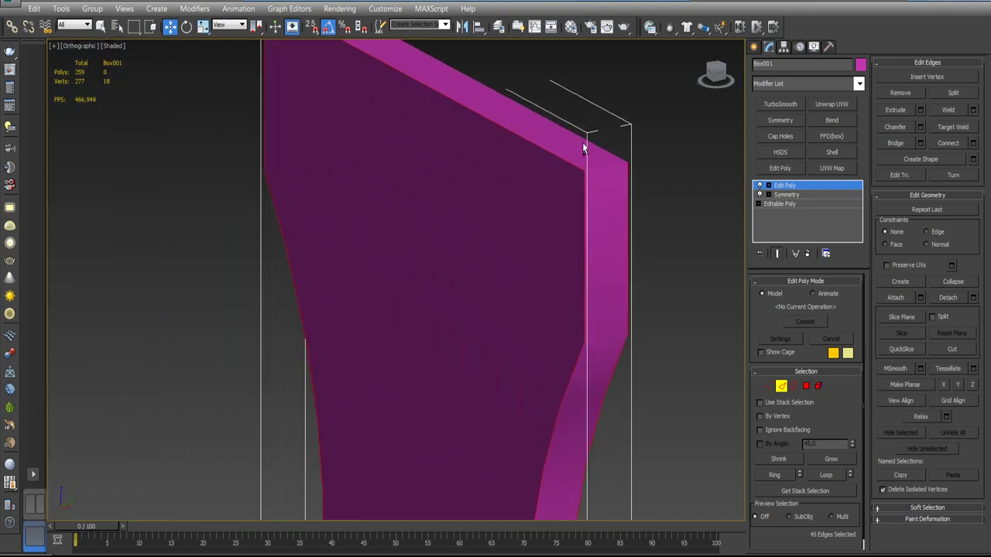
left_click(579, 137, "ctrl")
left_click(920, 128)
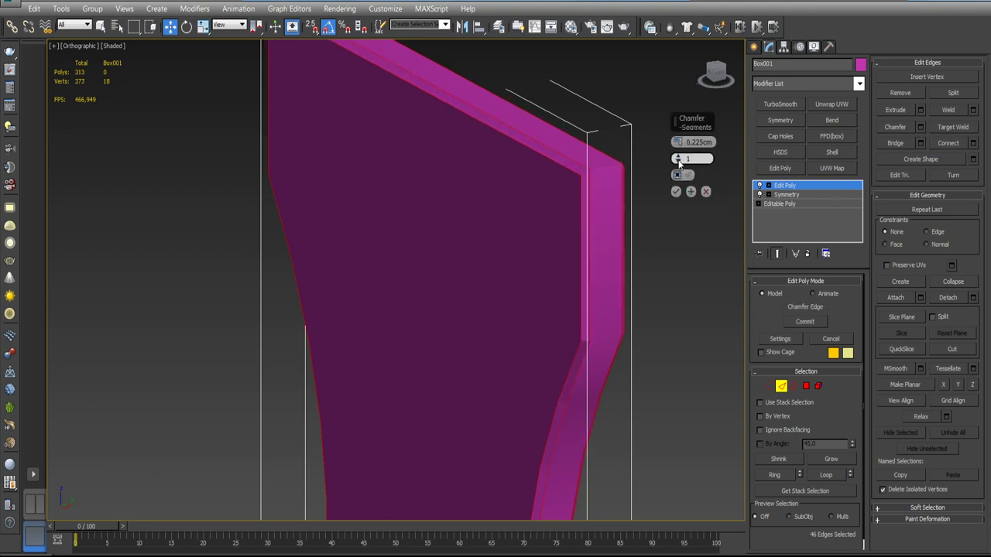
left_click(676, 191)
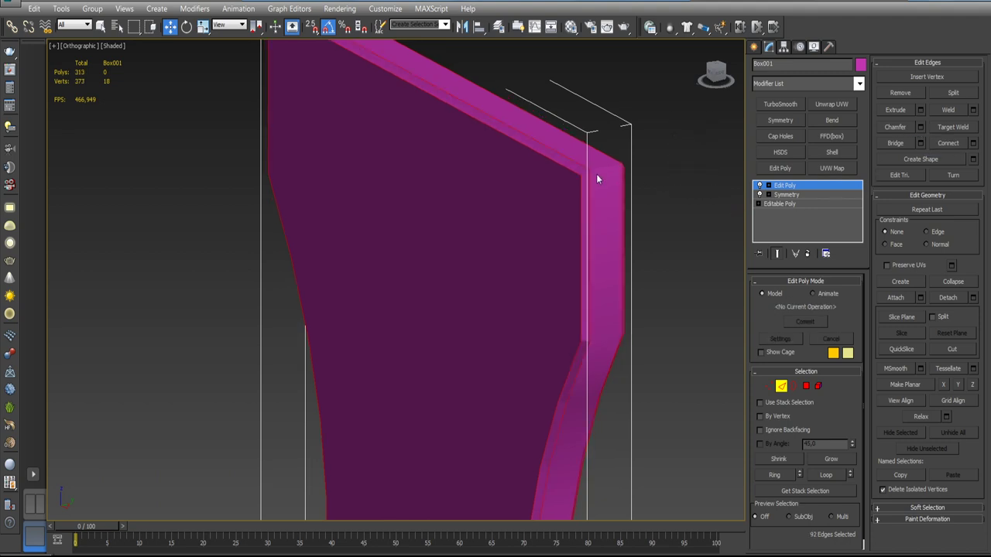
- Select the edges at the board's top corner and open Chamfer settings again
left_click(596, 170)
middle_click_drag(596, 170, 514, 218, "alt")
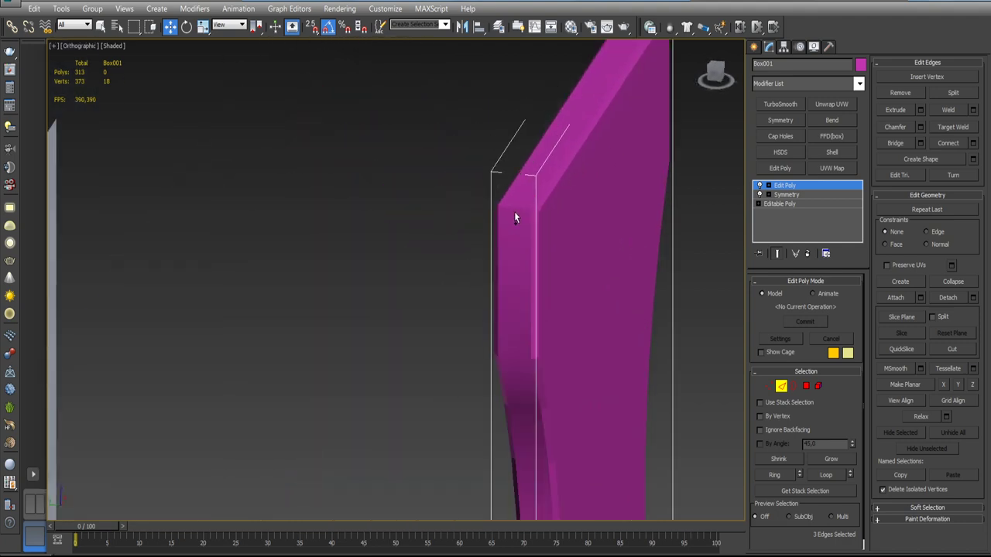
left_click(920, 126)
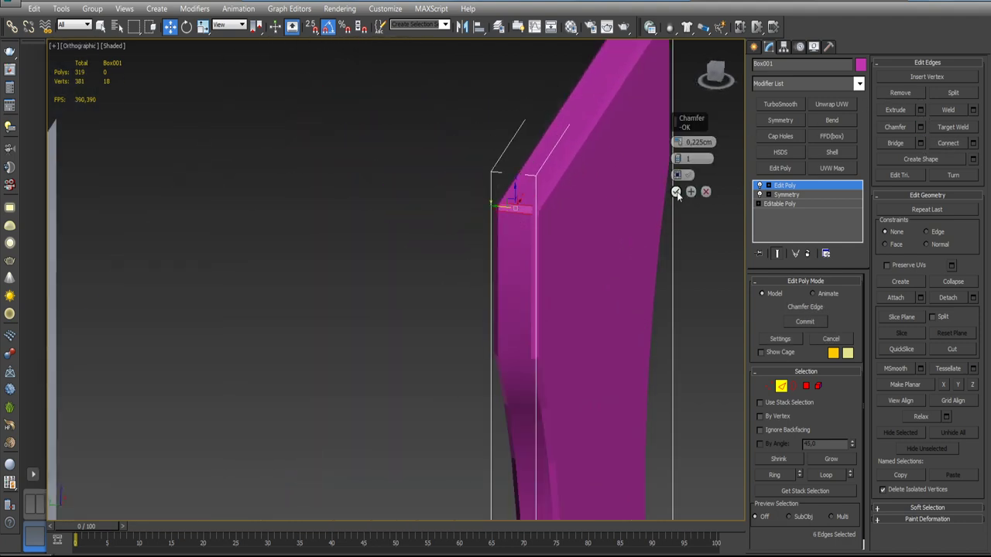
- Widen the top-corner chamfer to 0.35 cm with 2 segments, viewed from the front
key("f")
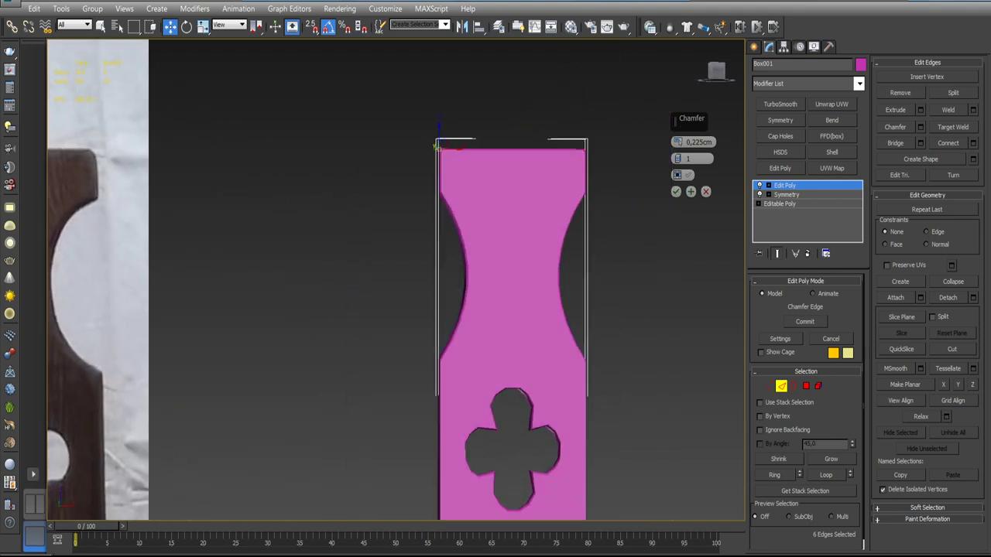
middle_click_drag(438, 145, 449, 148, "alt")
scroll(438, 146, "up", 5)
scroll(395, 138, "up", 3)
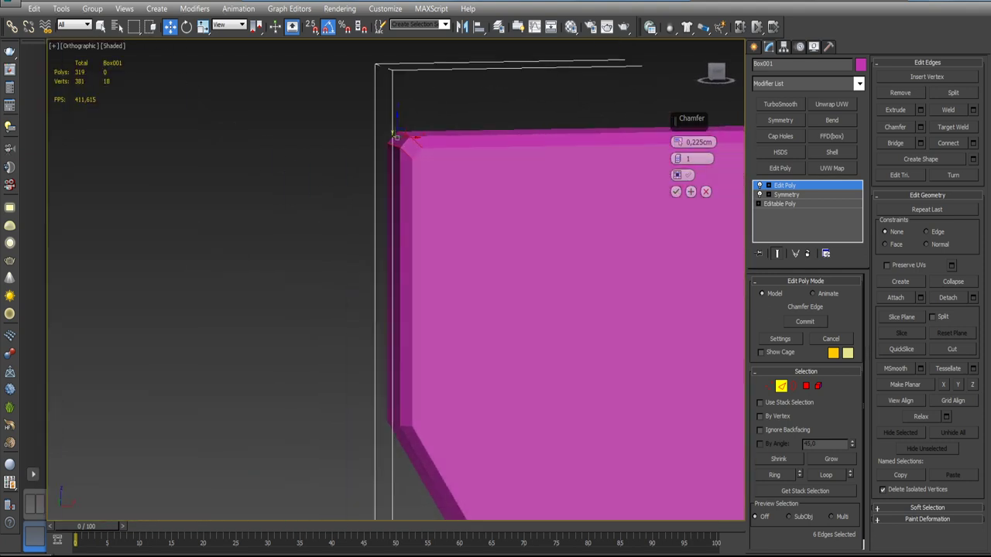
left_click_drag(678, 143, 678, 120)
key("F4")
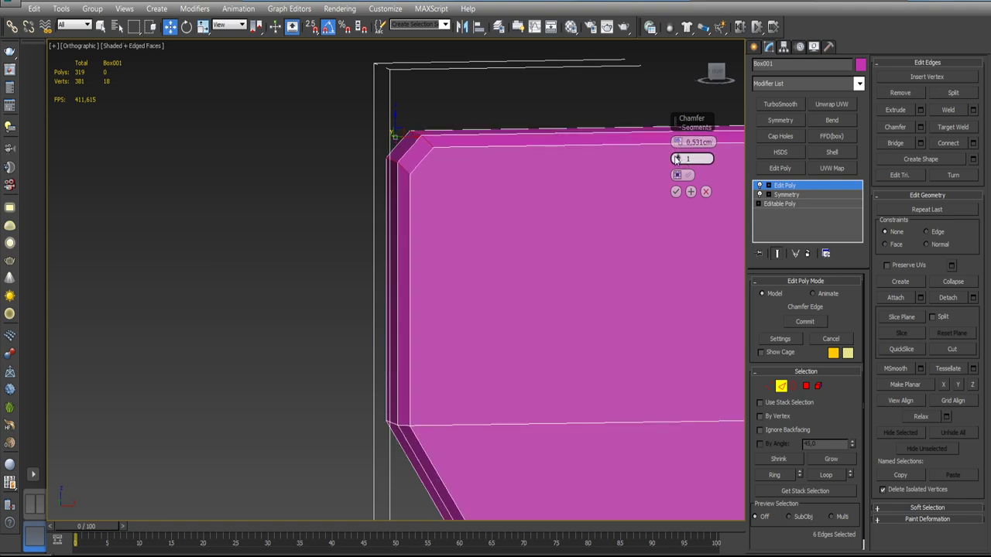
left_click_drag(675, 159, 676, 154)
scroll(676, 159, "down", 3)
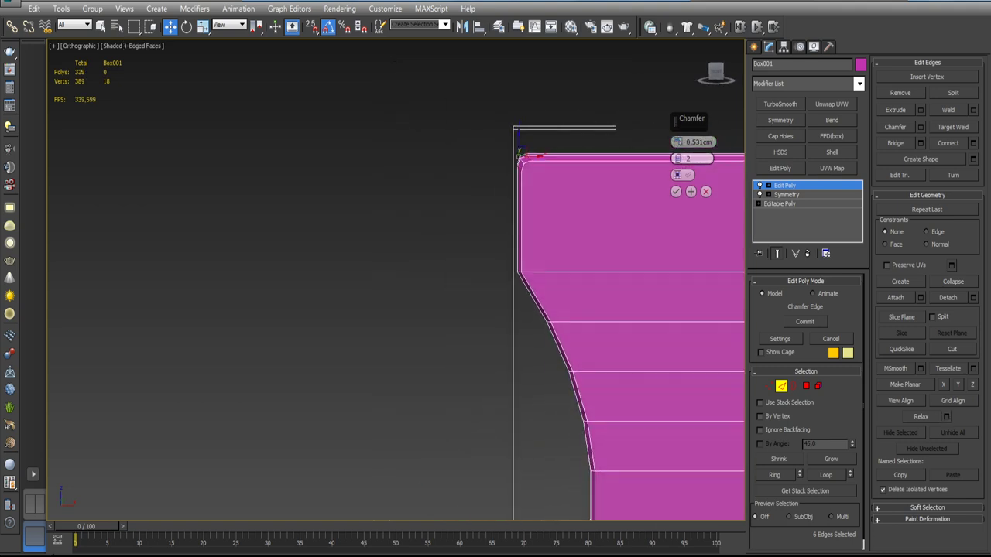
scroll(619, 233, "down", 1)
scroll(619, 232, "down", 1)
scroll(619, 232, "down", 3)
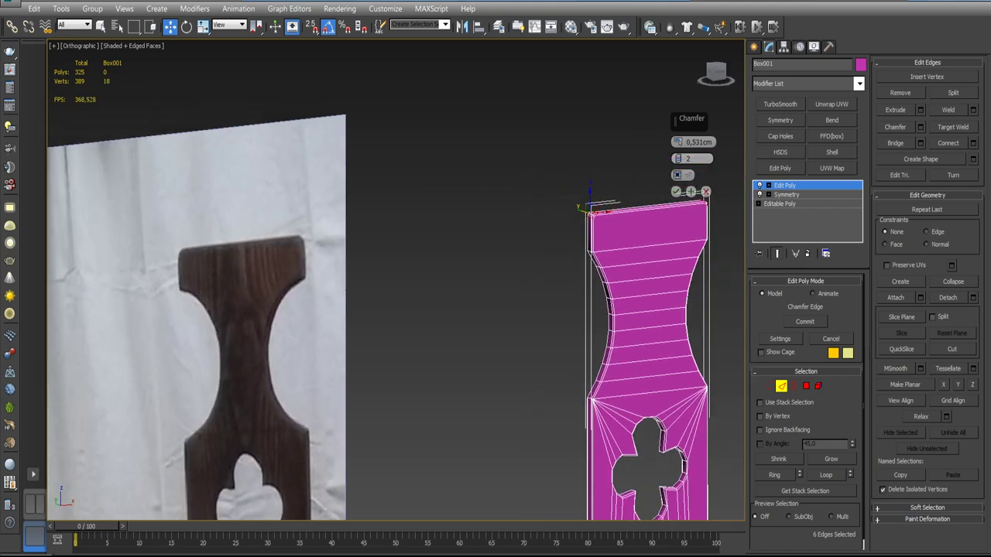
scroll(631, 224, "up", 3)
scroll(631, 224, "down", 1)
scroll(631, 225, "up", 1)
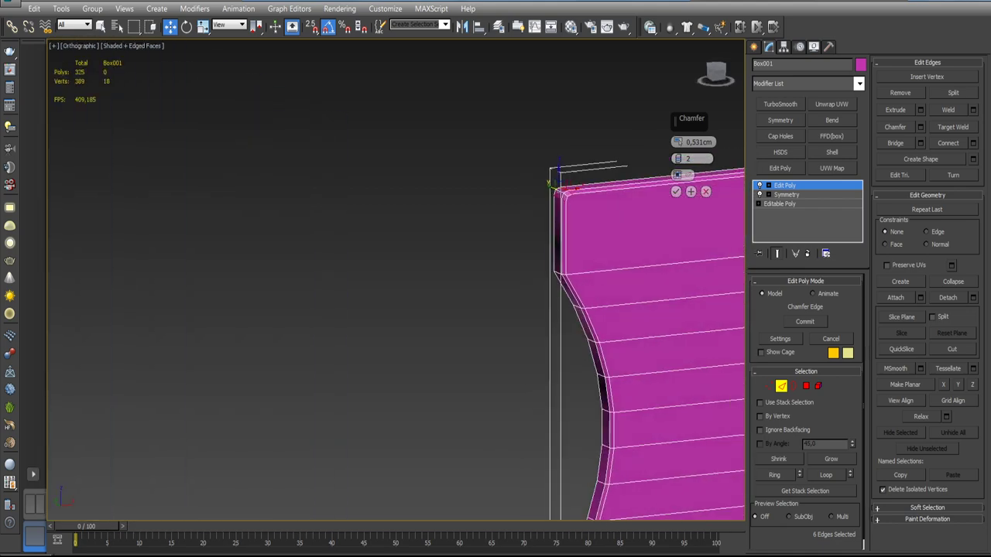
scroll(631, 225, "down", 1)
scroll(666, 225, "up", 2)
scroll(665, 224, "up", 2)
scroll(665, 224, "up", 1)
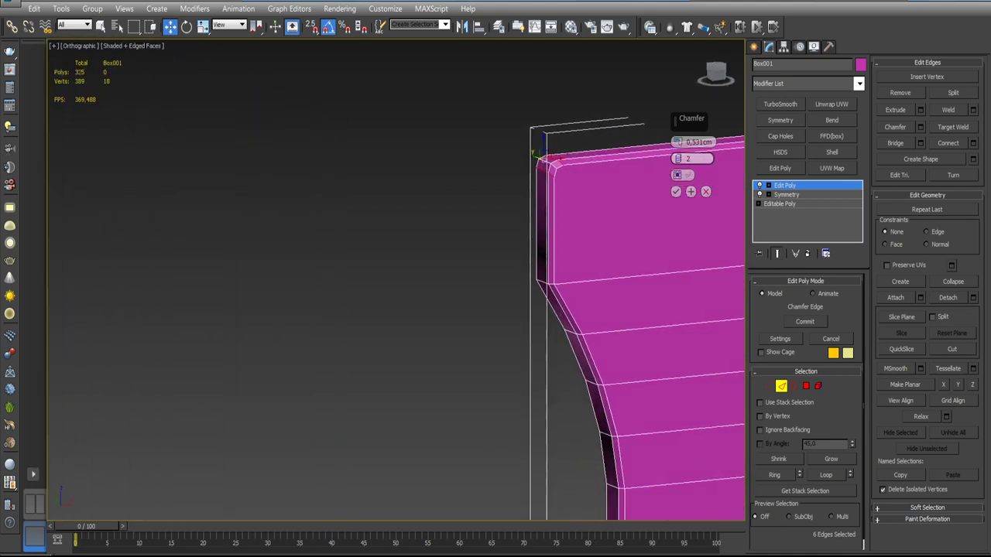
- Raise the corner chamfer to 3 segments and commit it
left_click_drag(679, 160, 675, 128)
scroll(674, 124, "down", 4)
scroll(674, 122, "up", 1)
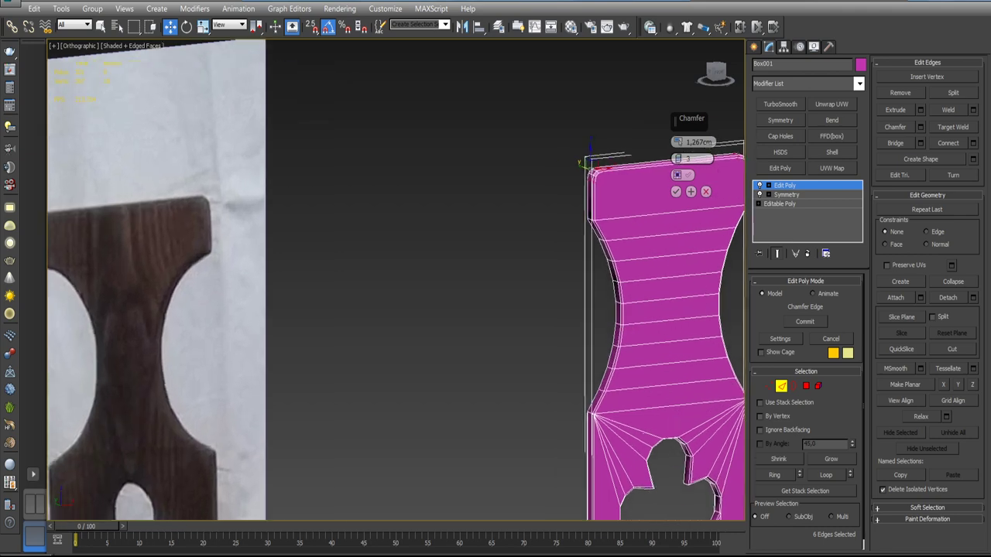
scroll(674, 120, "up", 1)
scroll(652, 216, "up", 1)
left_click(676, 192)
scroll(673, 193, "down", 3)
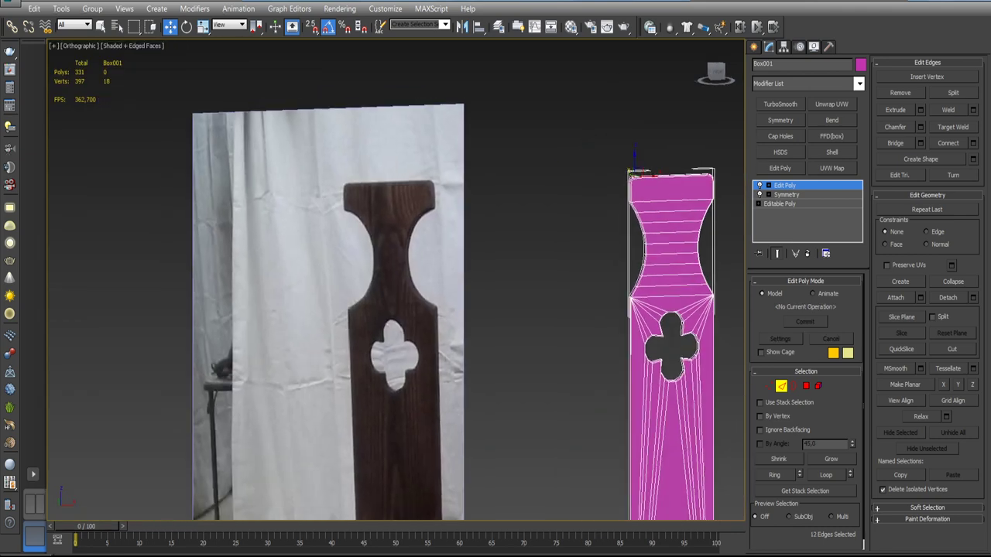
scroll(592, 186, "down", 2)
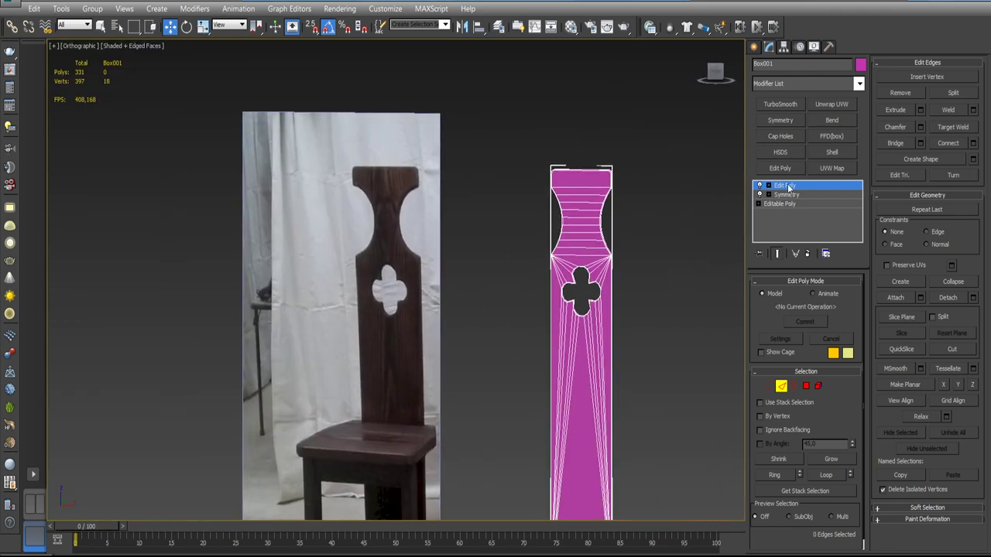
- Deselect the backrest, switch to Front view and pan the chair and backrest into centre
left_click(714, 197)
scroll(662, 213, "down", 4)
scroll(662, 213, "up", 2)
key("f")
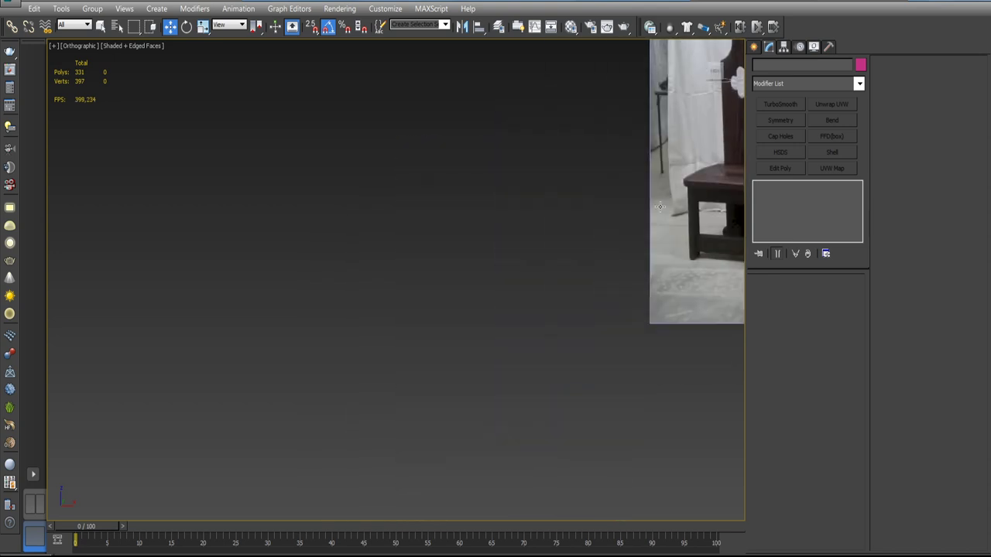
scroll(552, 242, "down", 5)
scroll(551, 242, "up", 5)
scroll(552, 242, "down", 1)
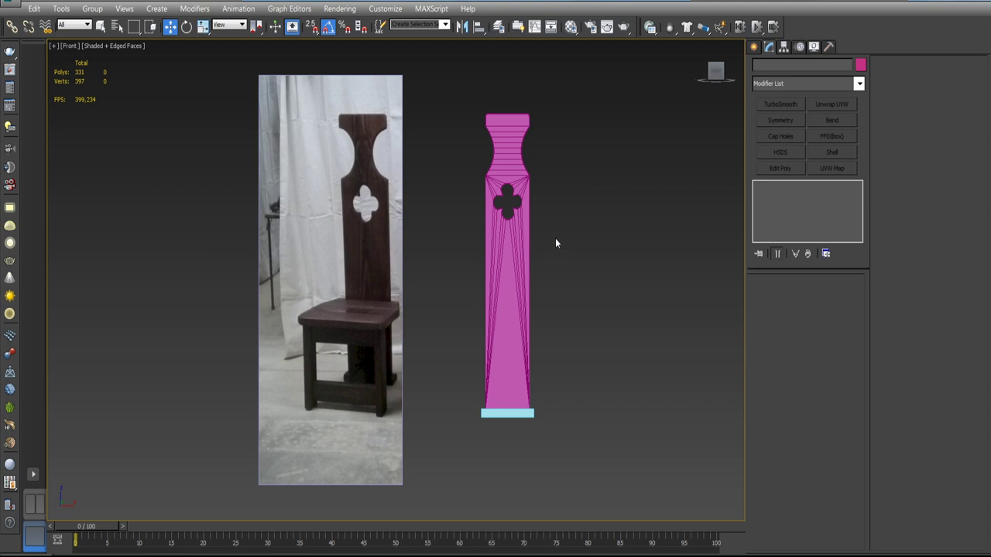
middle_click_drag(525, 285, 532, 256)
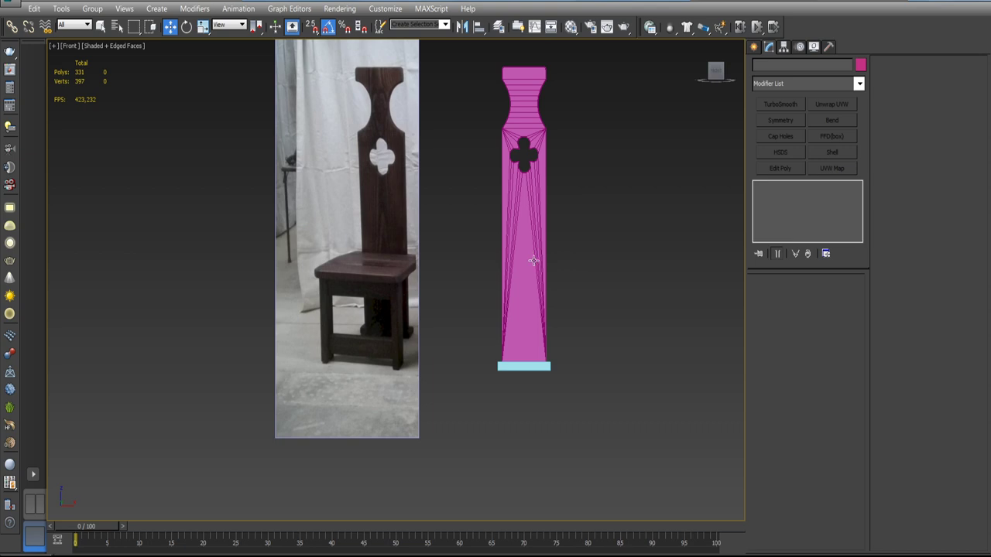
middle_click_drag(532, 256, 592, 238)
- Zoom extents on the chair photo and backrest and show the viewport grid
scroll(583, 297, "up", 3)
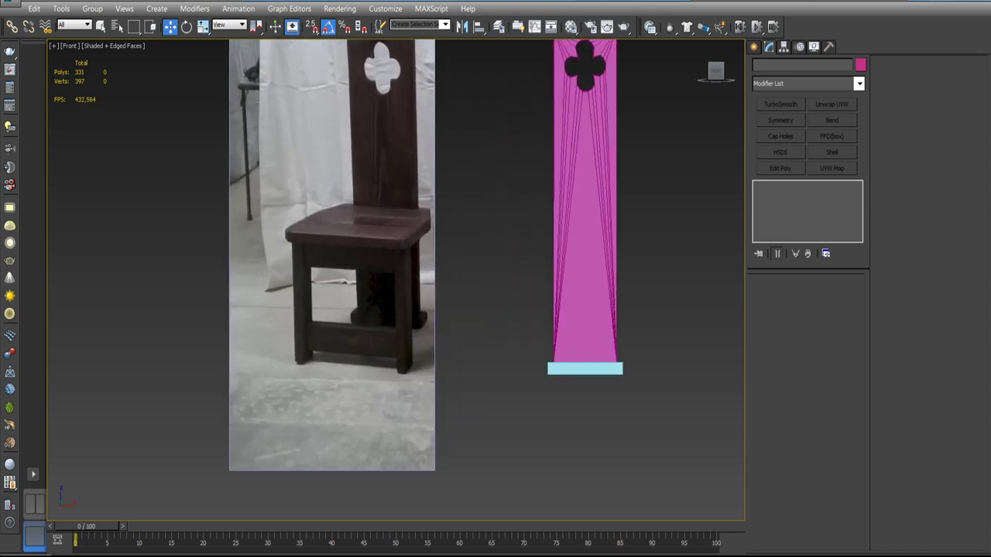
scroll(596, 286, "down", 2)
middle_click_drag(600, 282, 588, 310)
key("z")
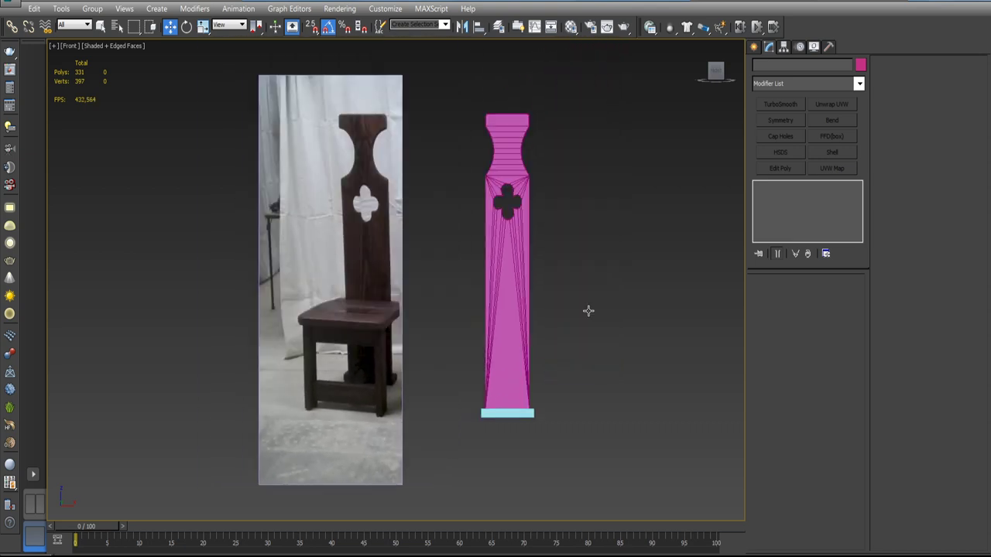
key("g")
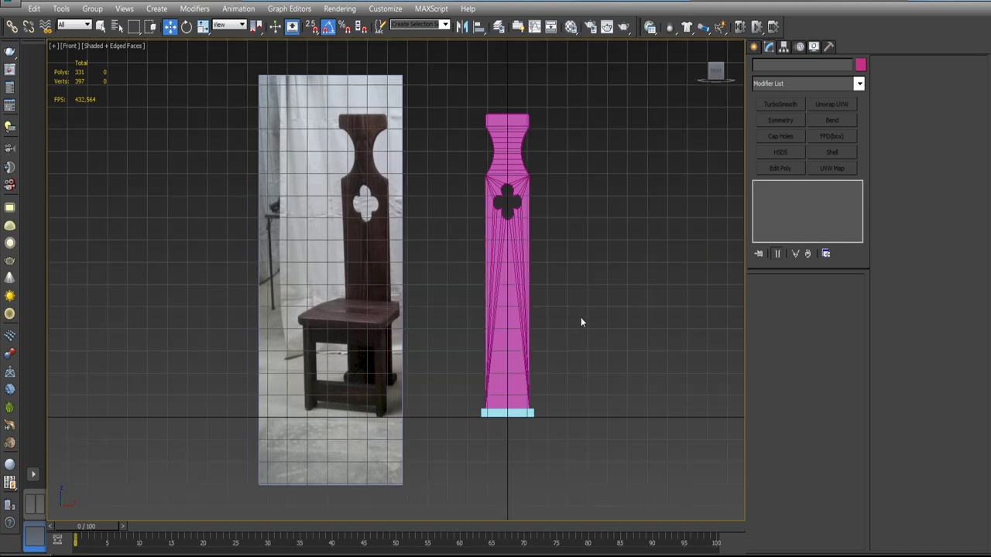
middle_click_drag(581, 323, 603, 290)
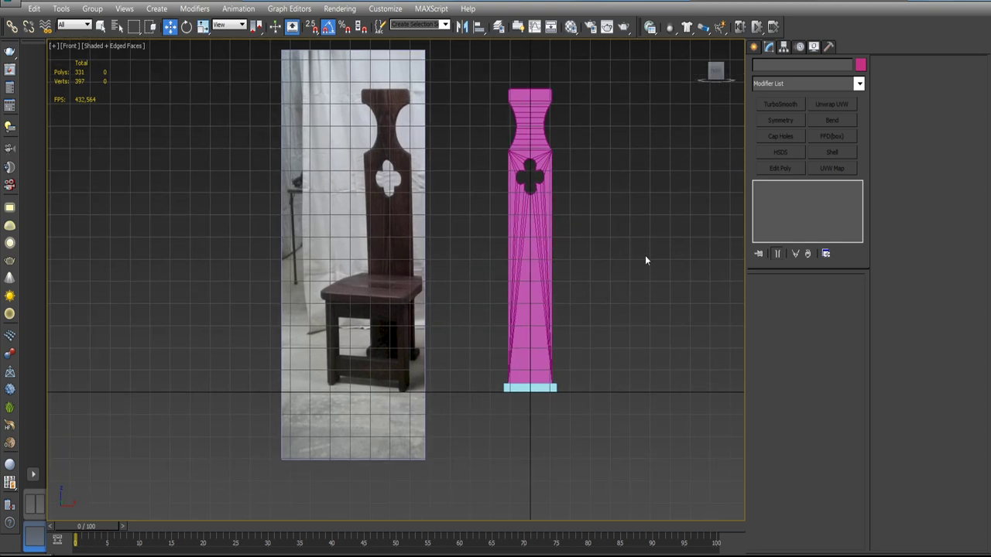
- Create a thin flat box across the backrest at seat height
left_click(755, 47)
left_click(780, 133)
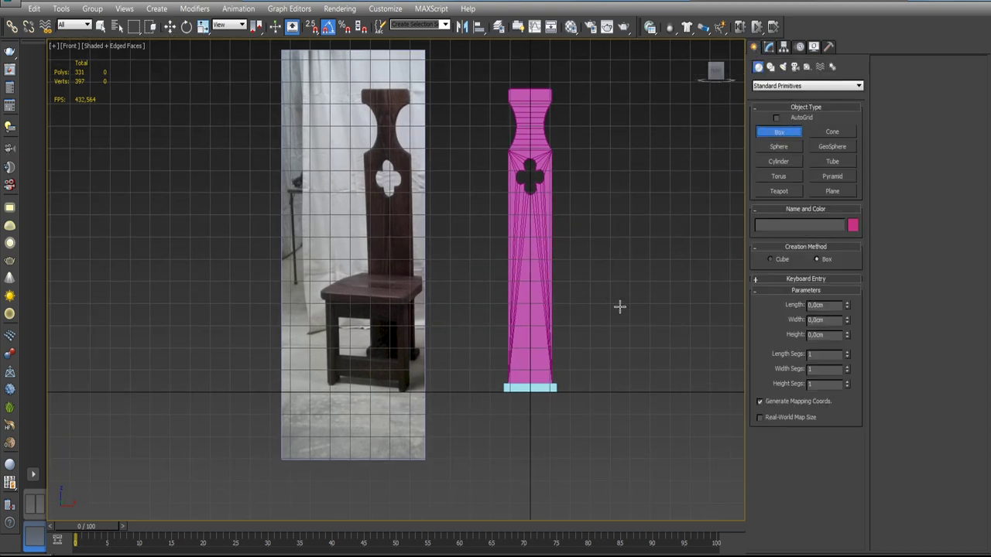
scroll(623, 299, "up", 2)
scroll(630, 281, "up", 1)
scroll(584, 291, "up", 1)
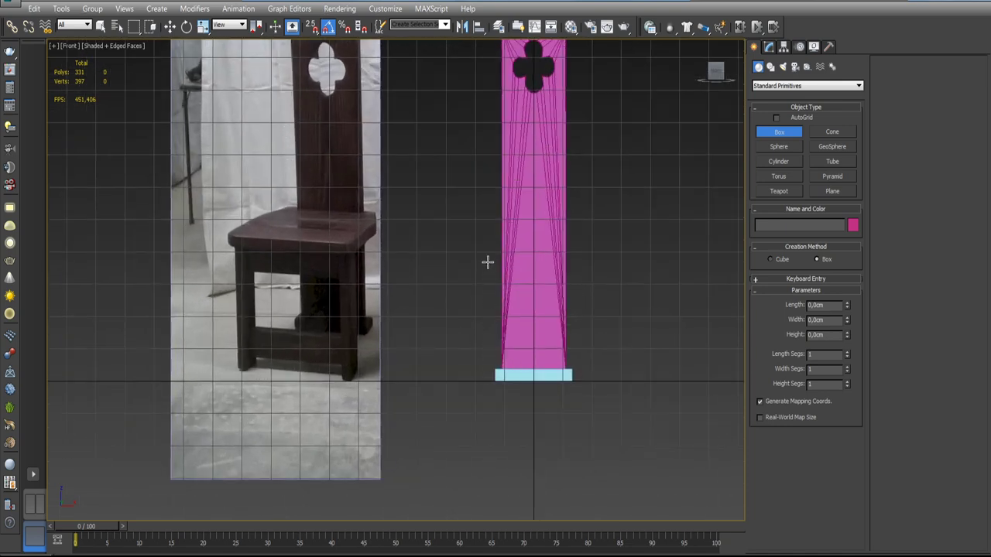
mouse_move(475, 246)
left_mouse_down()
mouse_move(473, 260)
mouse_move(579, 262)
left_mouse_up()
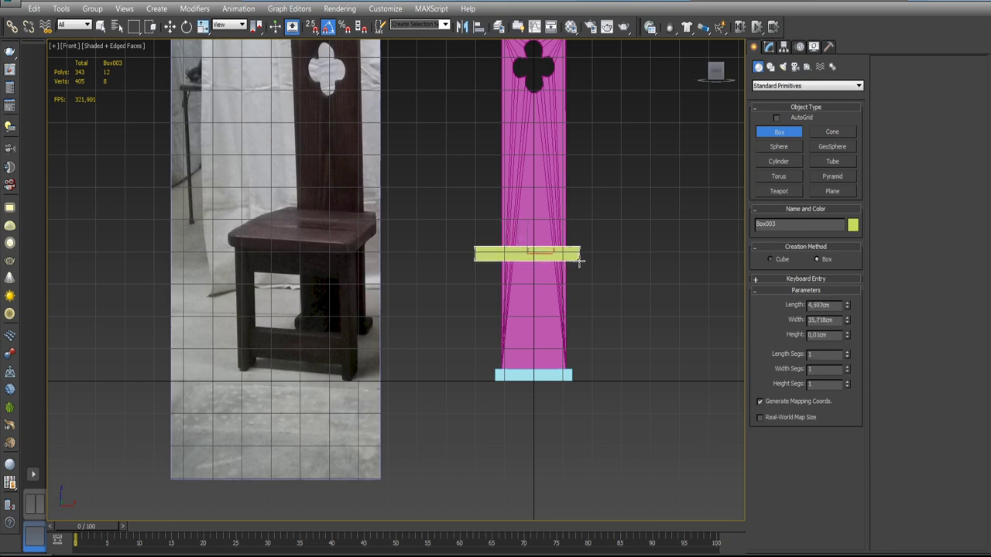
left_click_drag(580, 262, 581, 263)
- Move the chair photo Plane001 right so it sits behind the backrest
key("w")
left_click(333, 276)
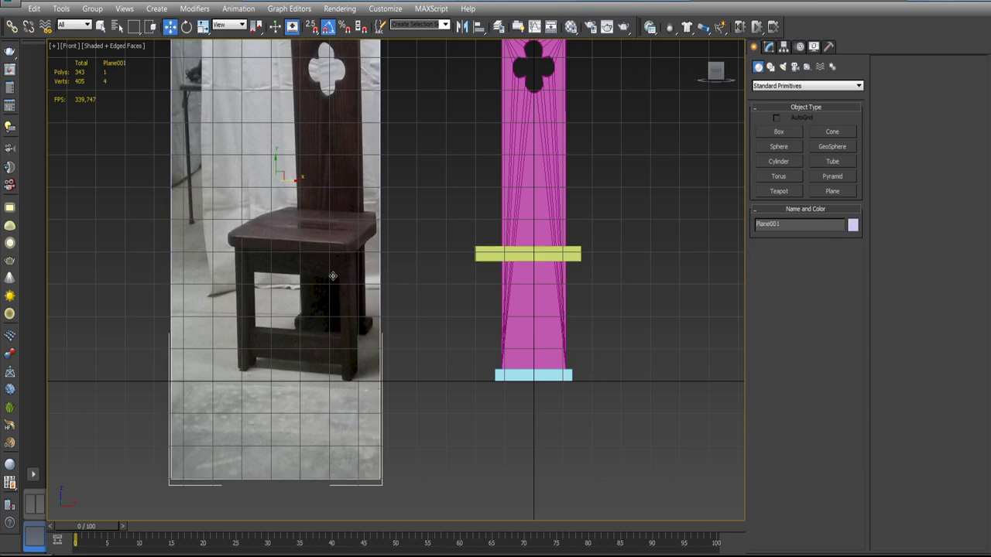
left_click_drag(298, 186, 504, 197)
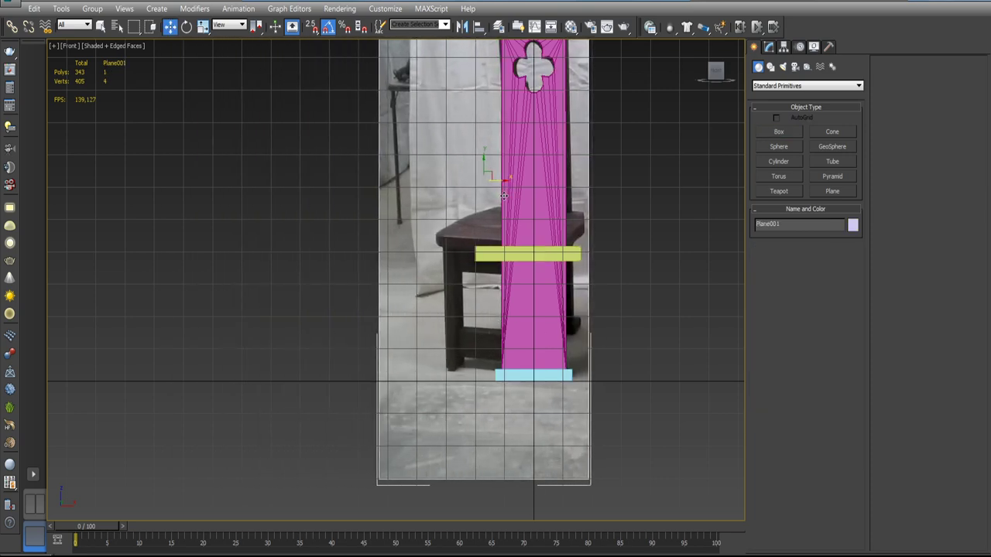
mouse_move(504, 197)
left_mouse_down()
mouse_move(540, 196)
mouse_move(411, 190)
mouse_move(534, 194)
left_mouse_up()
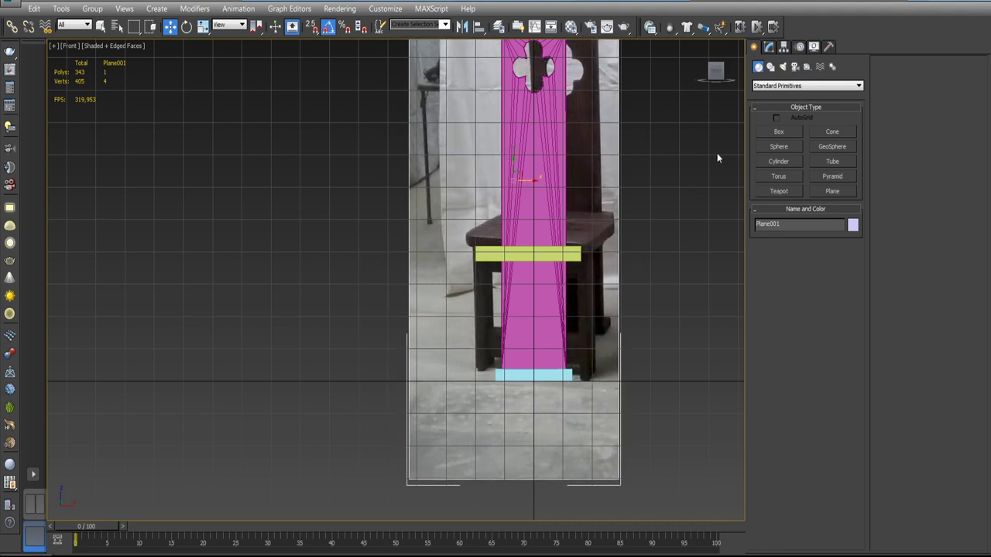
left_click(783, 46)
- Select the yellow seat box Box003 in Top view with the grid hidden, nudging it slightly right
left_click(800, 132)
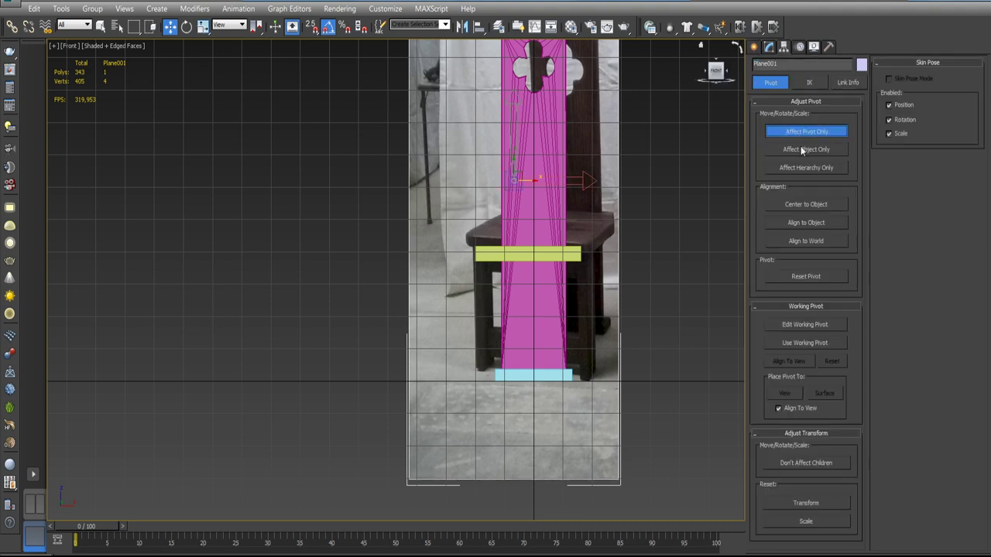
left_click(553, 287)
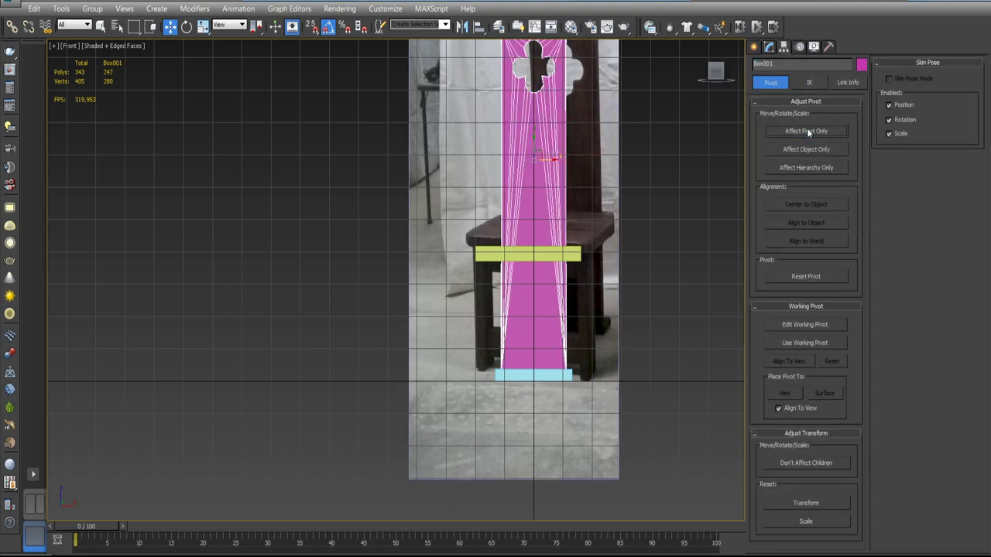
left_click(525, 257)
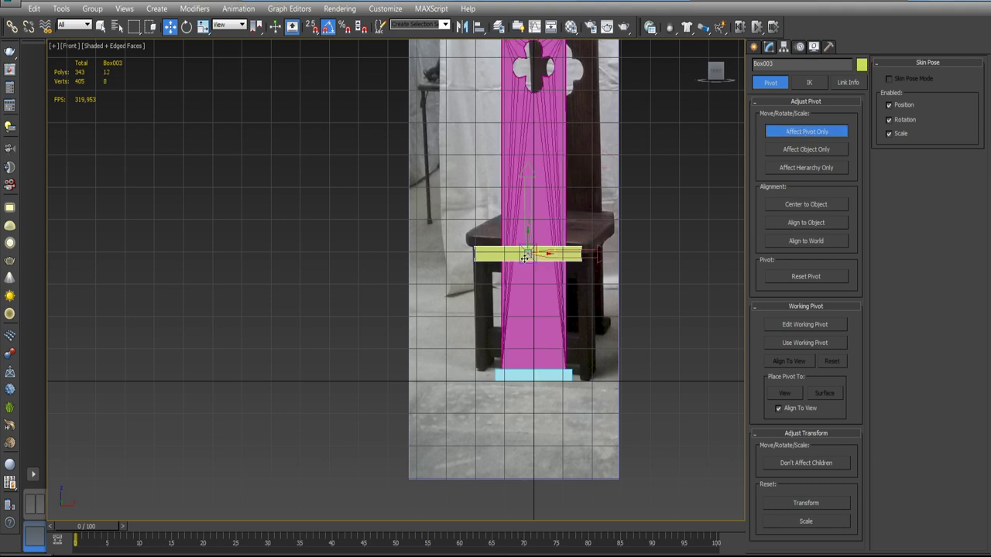
key("g")
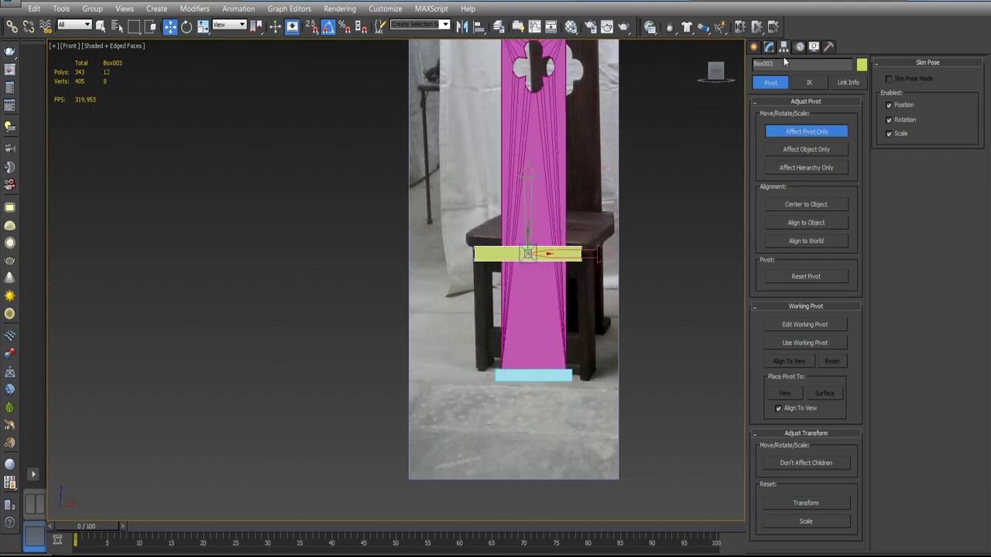
left_click(793, 203)
left_click(769, 48)
mouse_move(643, 236)
middle_mouse_down()
mouse_move(632, 271)
mouse_move(584, 284)
middle_mouse_up()
key("t")
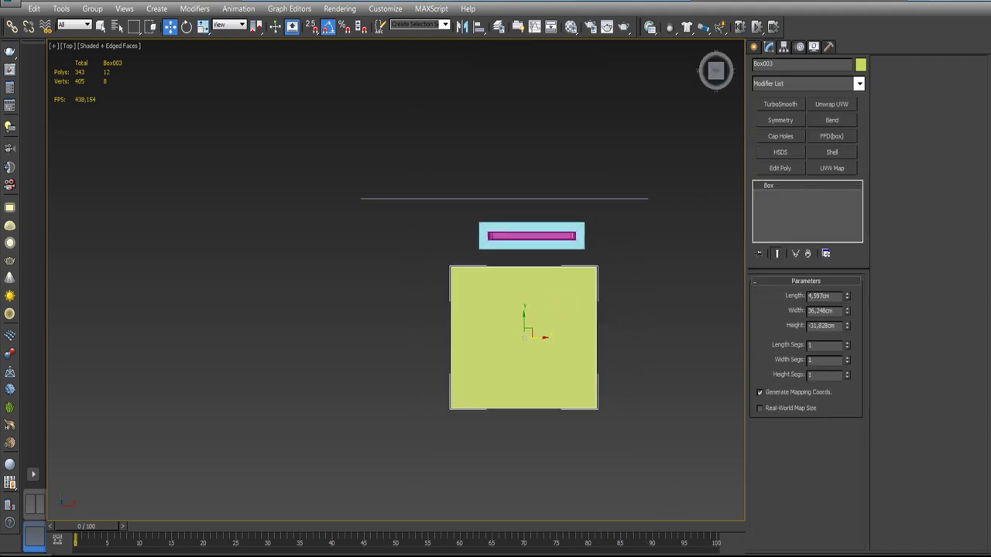
left_click_drag(542, 337, 550, 336)
middle_click_drag(652, 383, 619, 421)
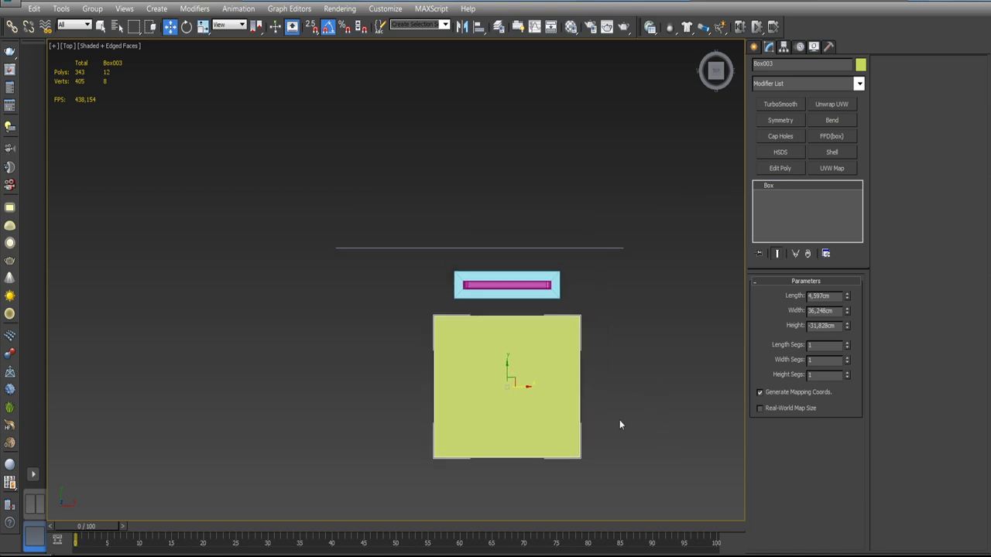
- Align Box003 to Box001 on Y Position only, seat Maximum against backrest Minimum
left_click(479, 27)
left_click(503, 287)
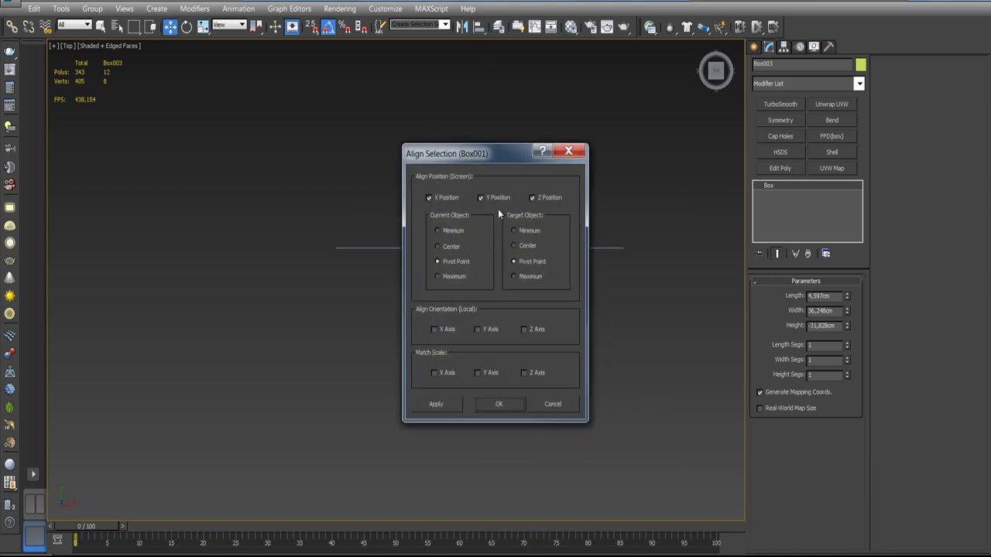
left_click_drag(510, 159, 198, 152)
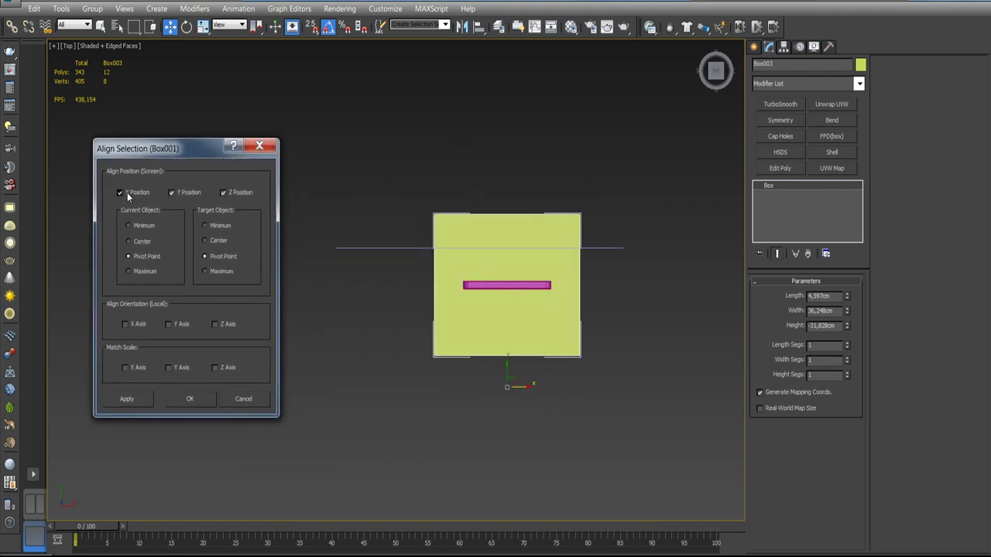
left_click(213, 226)
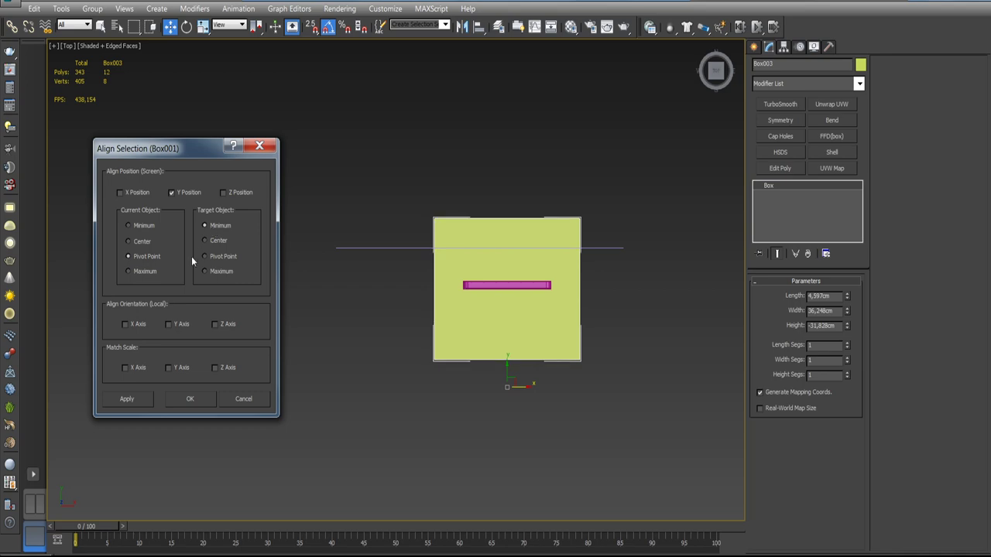
left_click(142, 272)
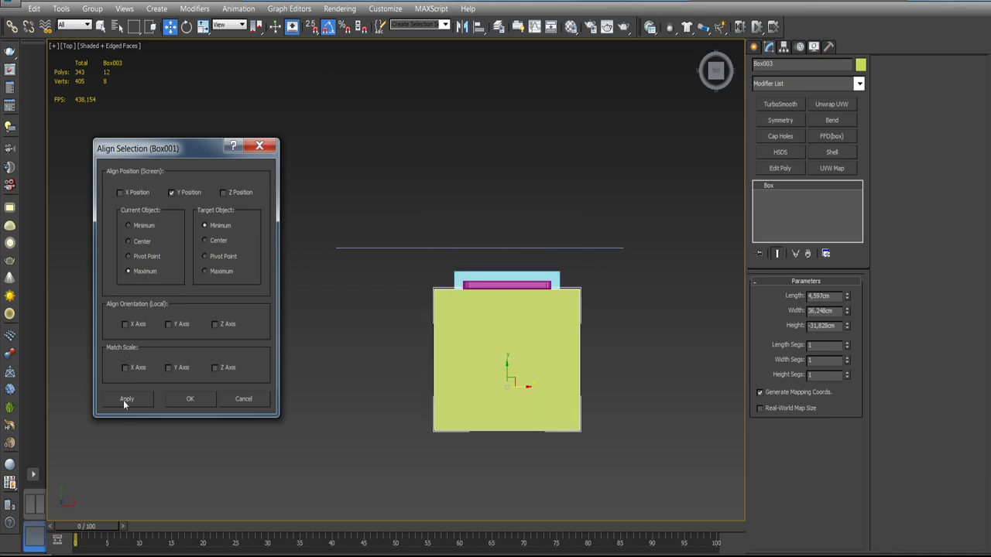
left_click(193, 401)
mouse_move(423, 338)
middle_mouse_down("alt")
mouse_move(528, 263)
mouse_move(499, 328)
mouse_move(501, 266)
middle_mouse_up("alt")
- In Front view with the grid shown, raise the yellow seat box slightly
key("f")
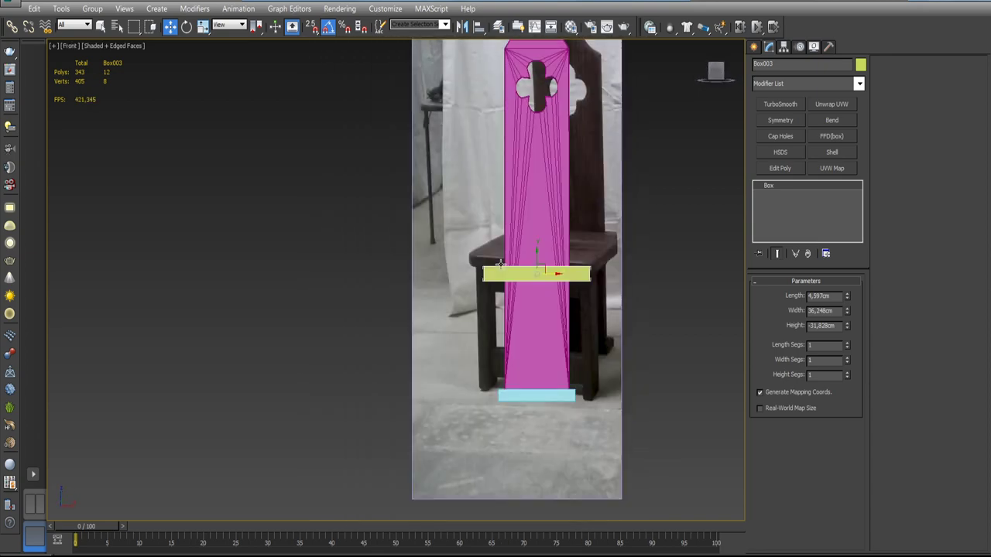
scroll(500, 265, "up", 5)
scroll(501, 265, "down", 2)
scroll(484, 349, "down", 2)
middle_click_drag(484, 348, 470, 311)
key("g")
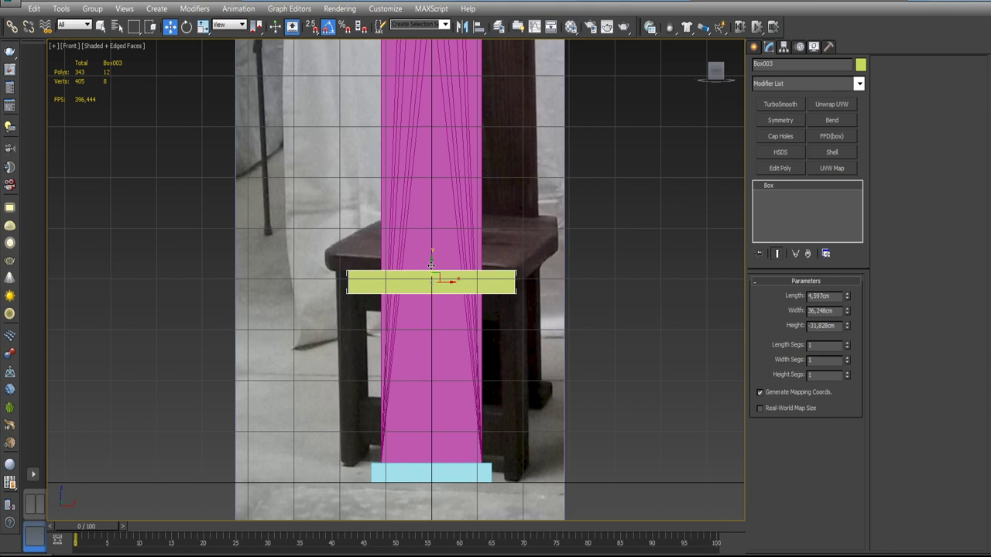
left_click_drag(431, 266, 432, 262)
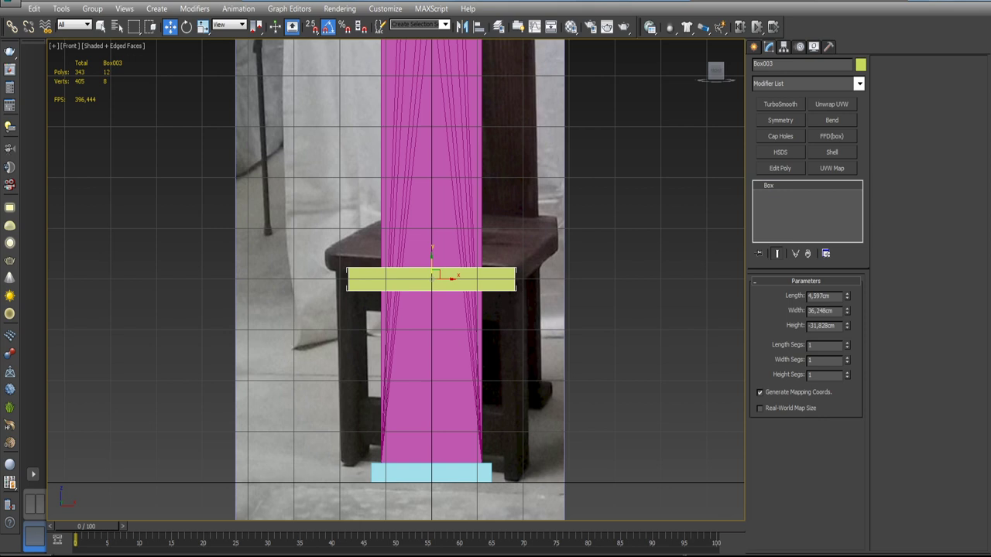
- Set the seat box's Length to 4.0 cm
double_click(837, 297)
type("4")
key("Return")
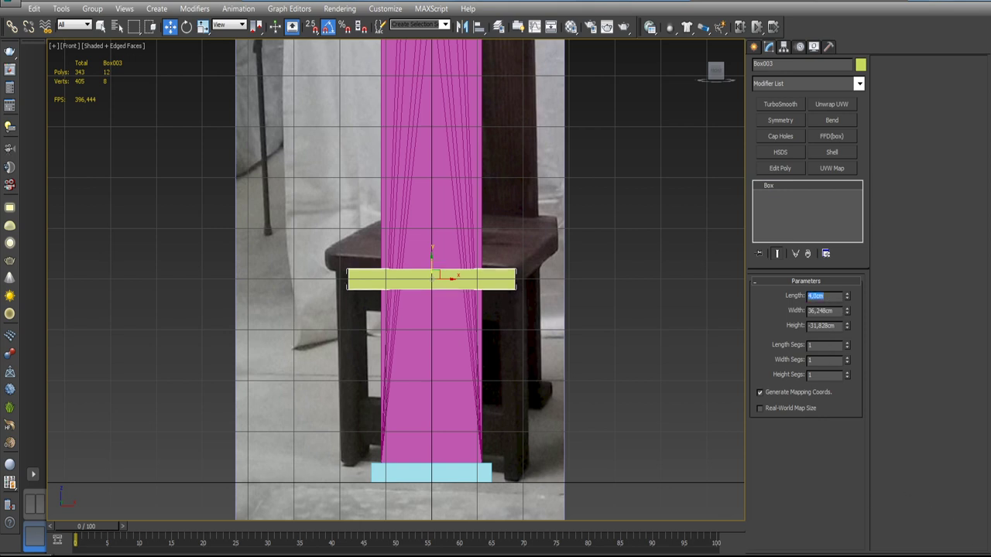
scroll(607, 307, "down", 1)
scroll(611, 294, "down", 1)
scroll(612, 291, "down", 3)
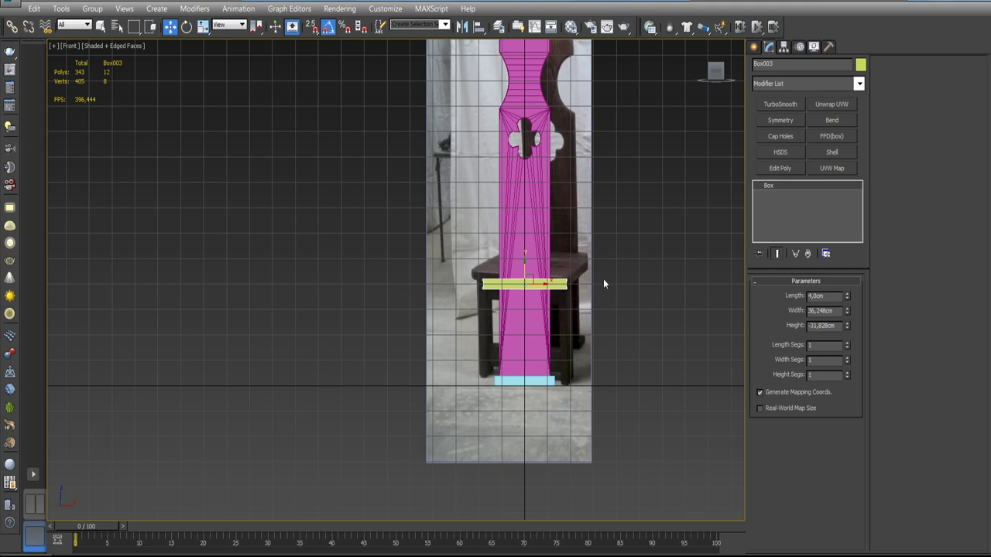
- Apply Edit Poly to the seat box Box003 in the Top view
middle_click_drag(599, 314, 546, 330)
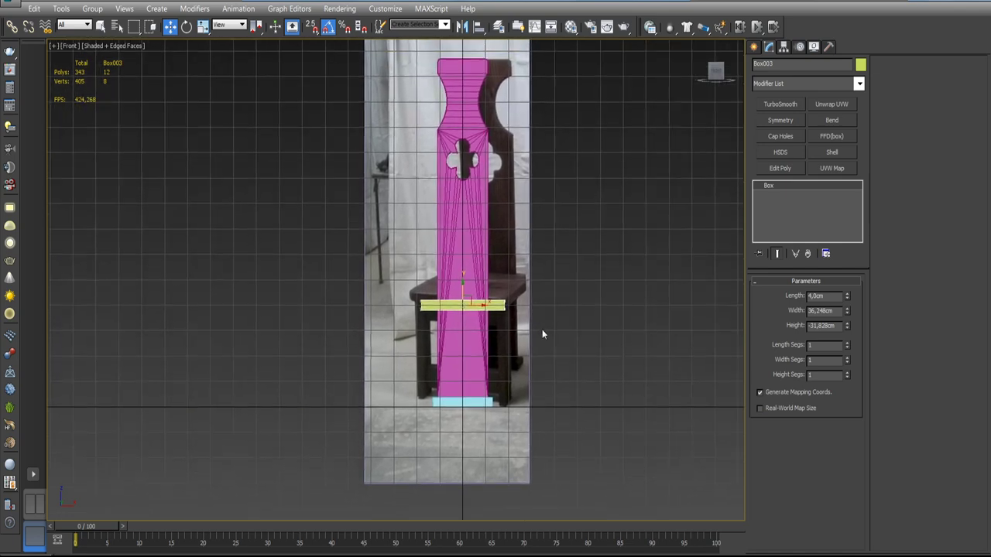
scroll(516, 312, "up", 3)
scroll(516, 312, "down", 2)
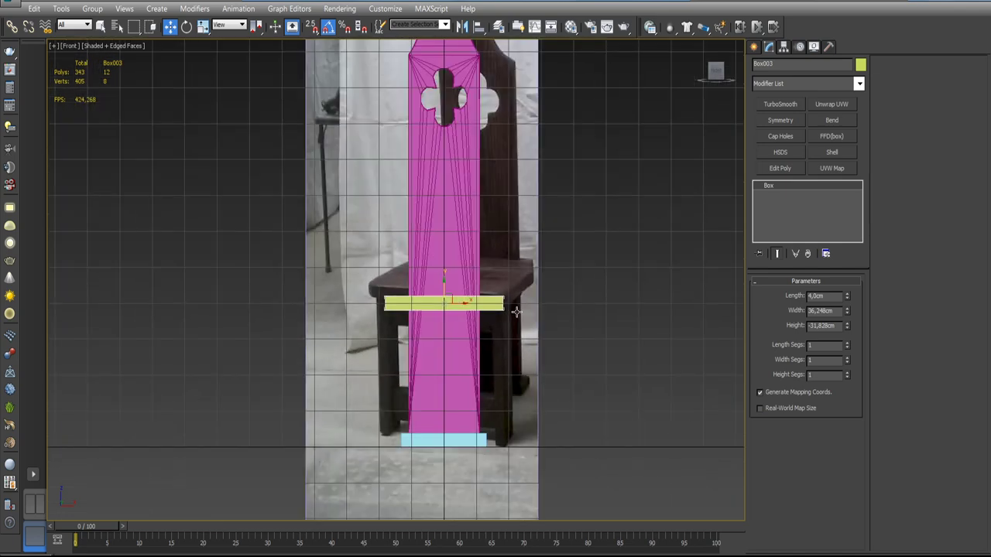
key("t")
scroll(528, 313, "up", 3)
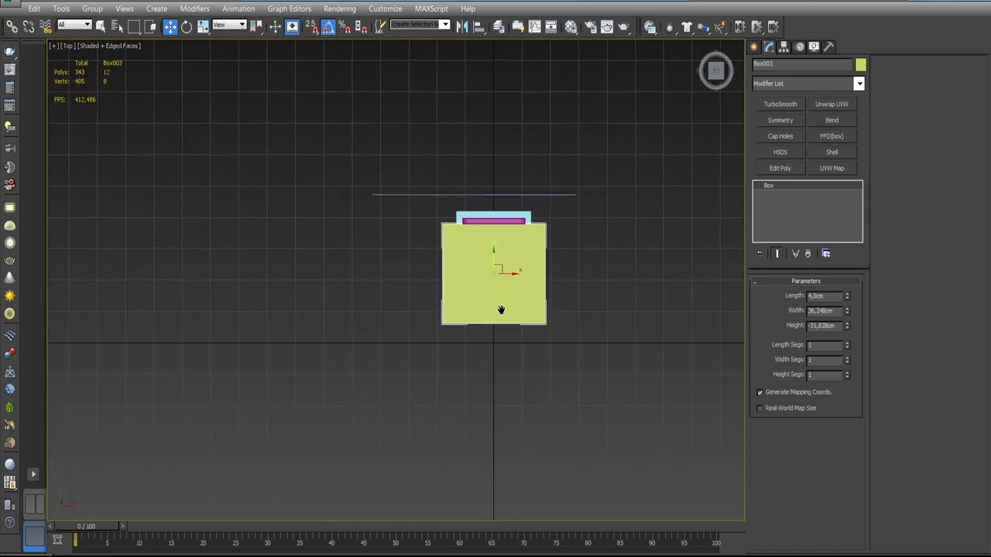
scroll(504, 309, "up", 2)
scroll(491, 309, "up", 3)
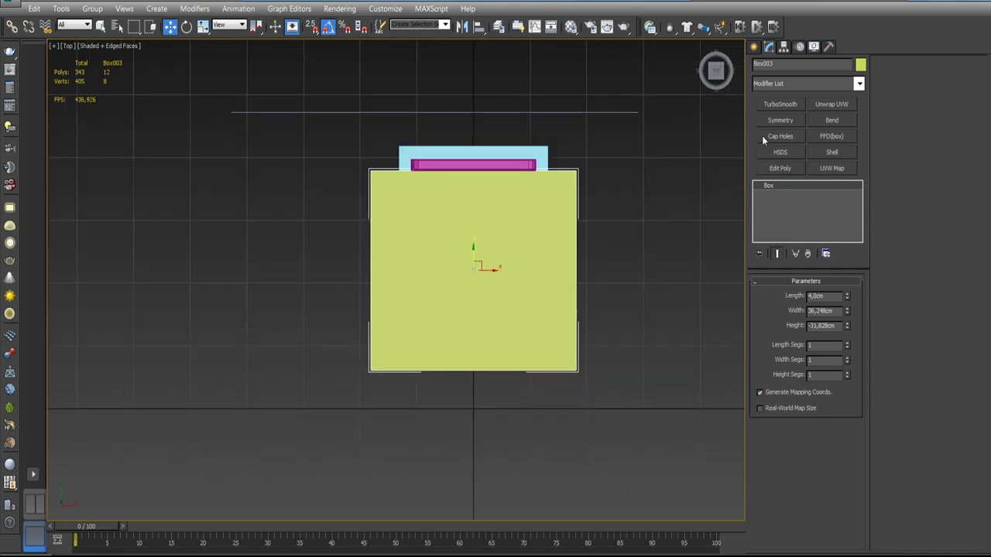
left_click(778, 168)
- Move the four front seat vertices outward to deepen the seat
left_click(769, 386)
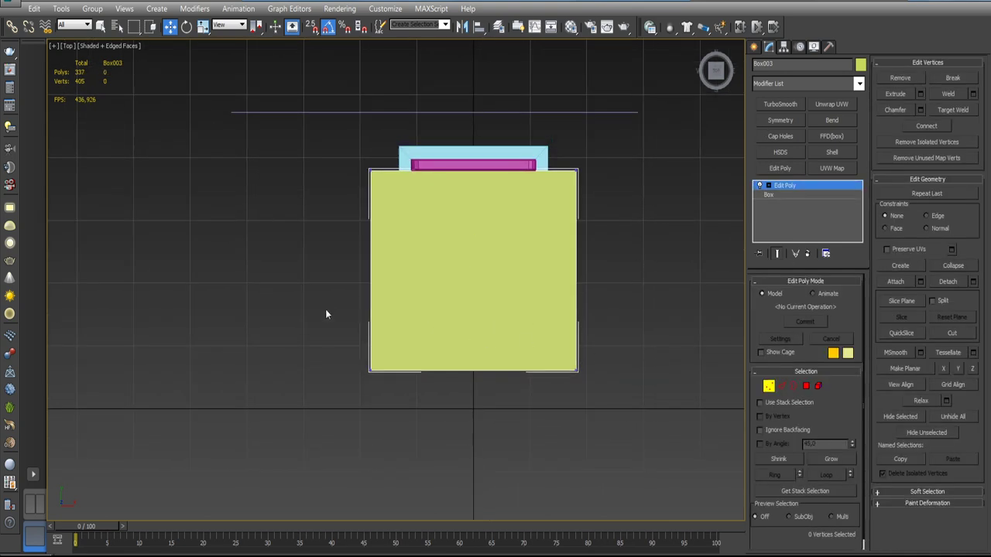
left_click_drag(647, 428, 656, 425)
left_click_drag(474, 364, 474, 402)
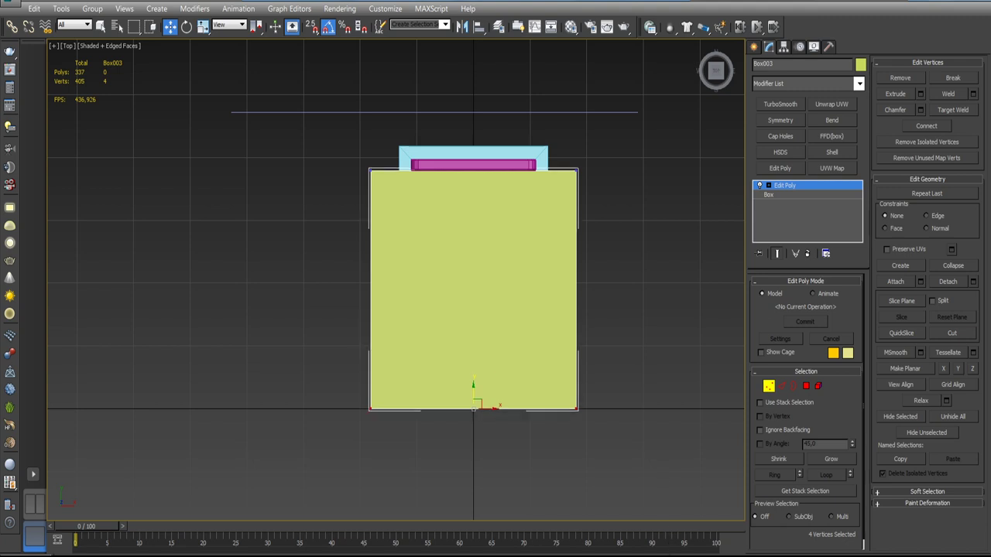
left_click(784, 185)
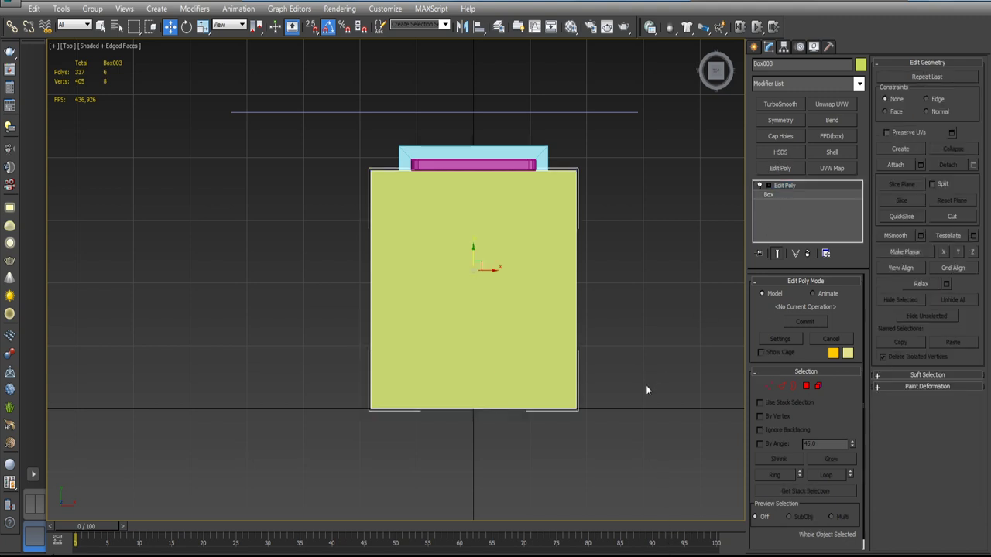
scroll(635, 379, "down", 3)
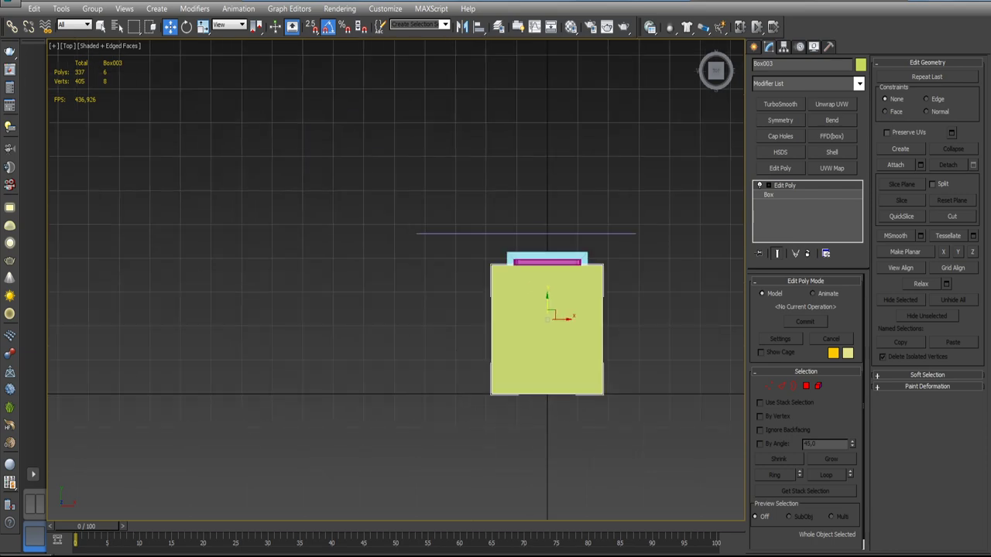
key("f")
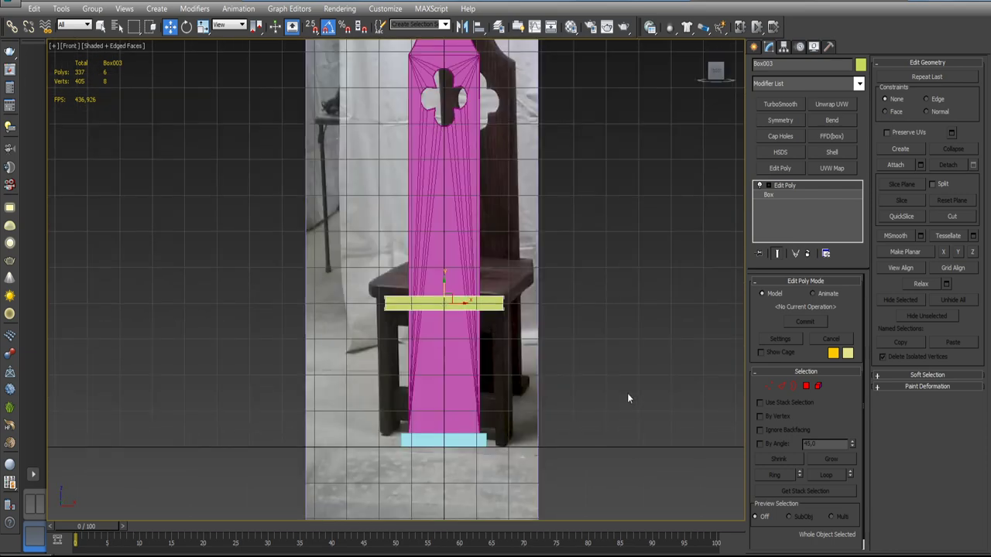
mouse_move(606, 378)
middle_mouse_down("alt")
mouse_move(570, 427)
mouse_move(563, 378)
mouse_move(588, 364)
mouse_move(548, 375)
mouse_move(496, 367)
middle_mouse_up("alt")
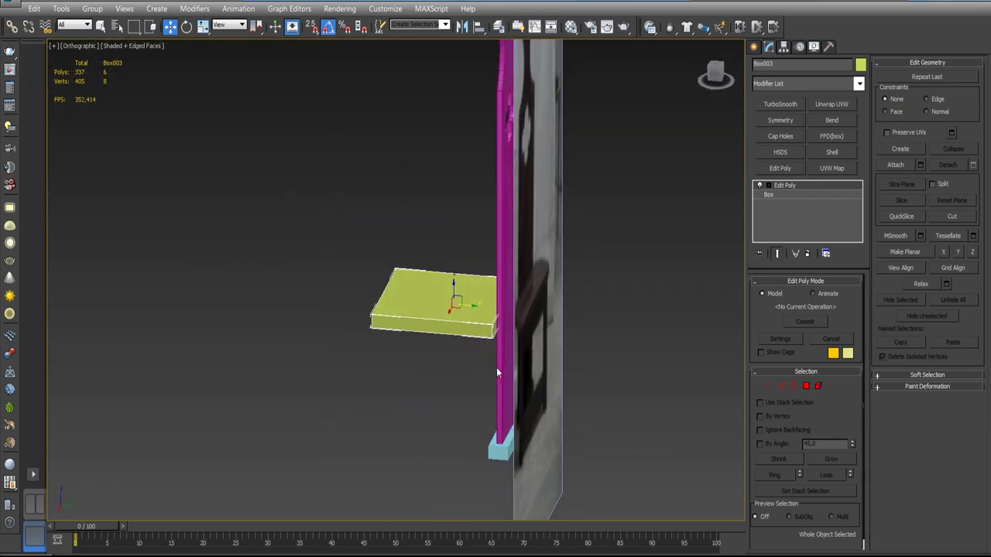
- Select the seat's two rear corner edges
scroll(496, 367, "up", 5)
scroll(496, 367, "up", 1)
left_click(781, 387)
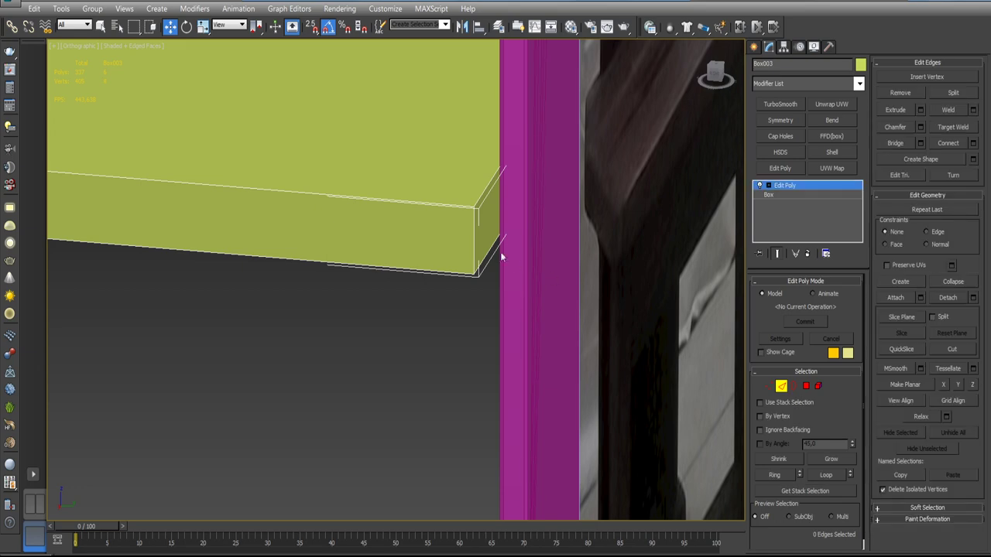
left_click(478, 247)
mouse_move(479, 248)
middle_mouse_down("alt")
mouse_move(465, 232)
mouse_move(403, 333)
middle_mouse_up("alt")
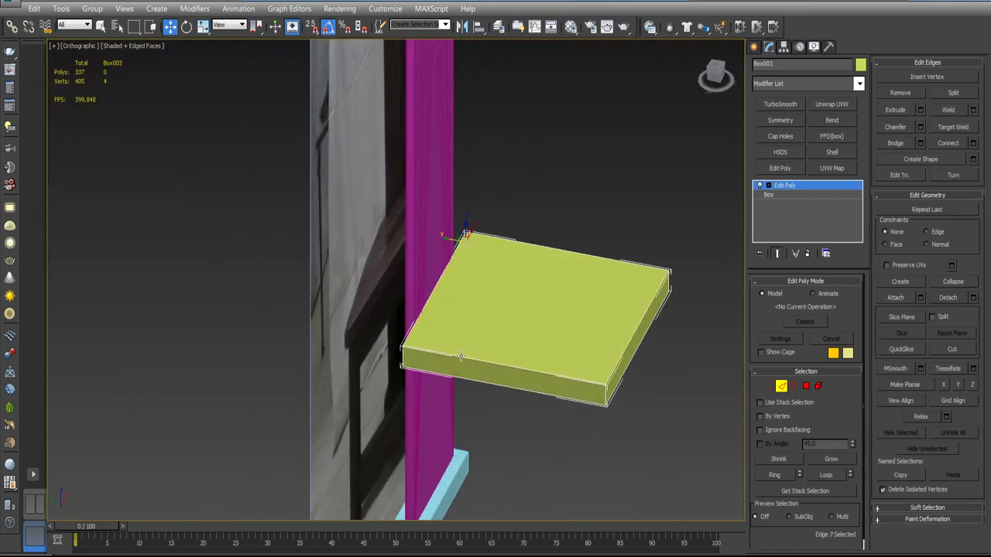
scroll(394, 323, "up", 5)
left_click(360, 380, "ctrl")
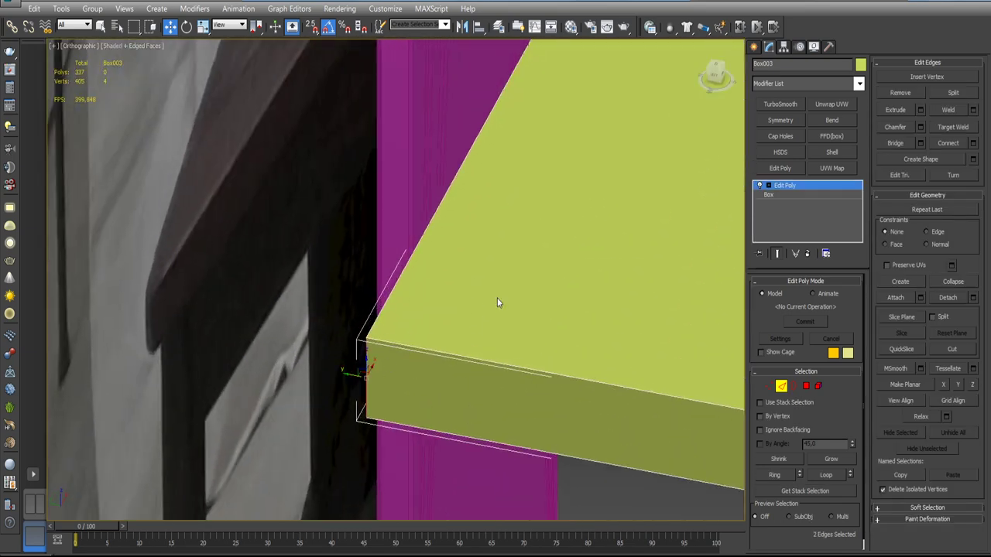
key("F4")
scroll(560, 284, "down", 8)
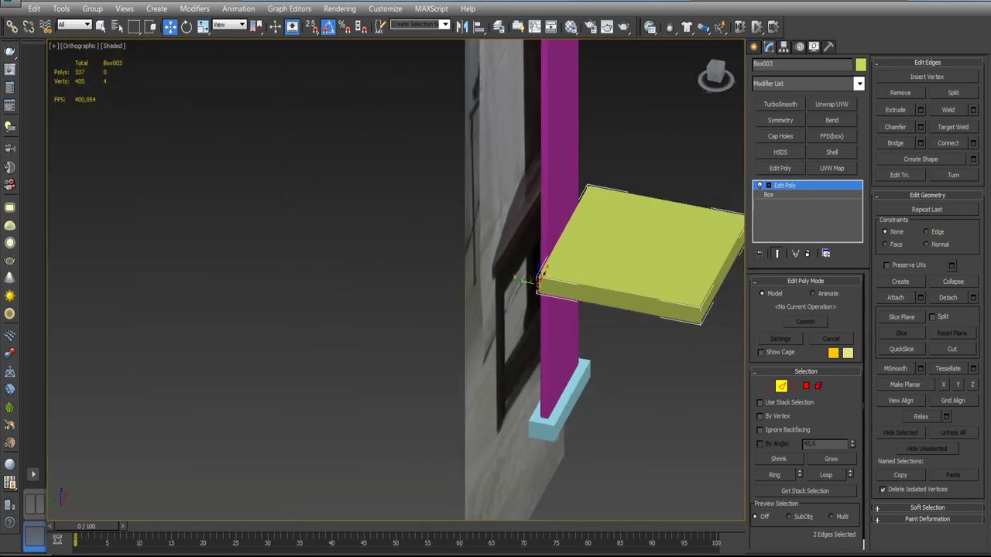
mouse_move(560, 285)
middle_mouse_down("alt")
mouse_move(542, 302)
mouse_move(511, 256)
middle_mouse_up("alt")
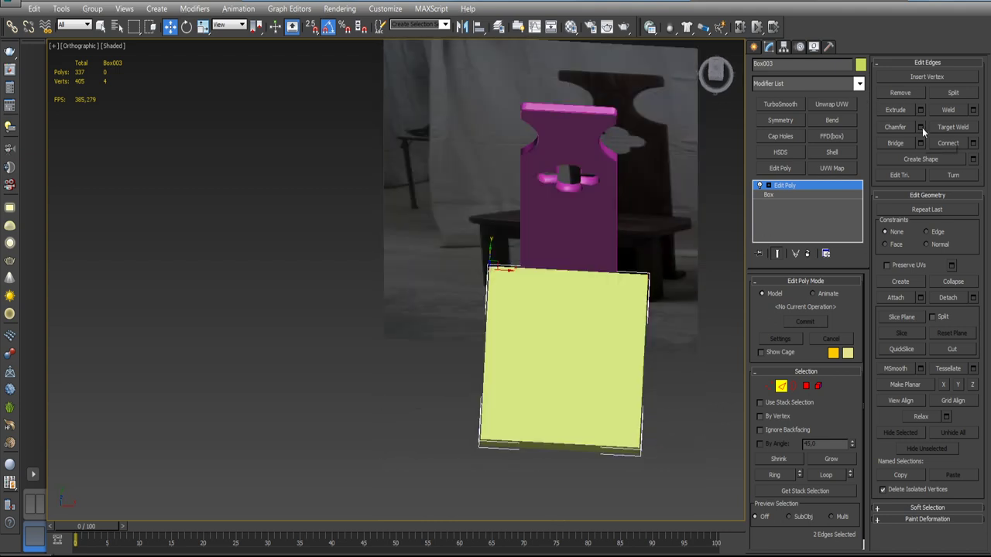
- Chamfer the two rear corner edges by 4.464 cm
left_click(920, 127)
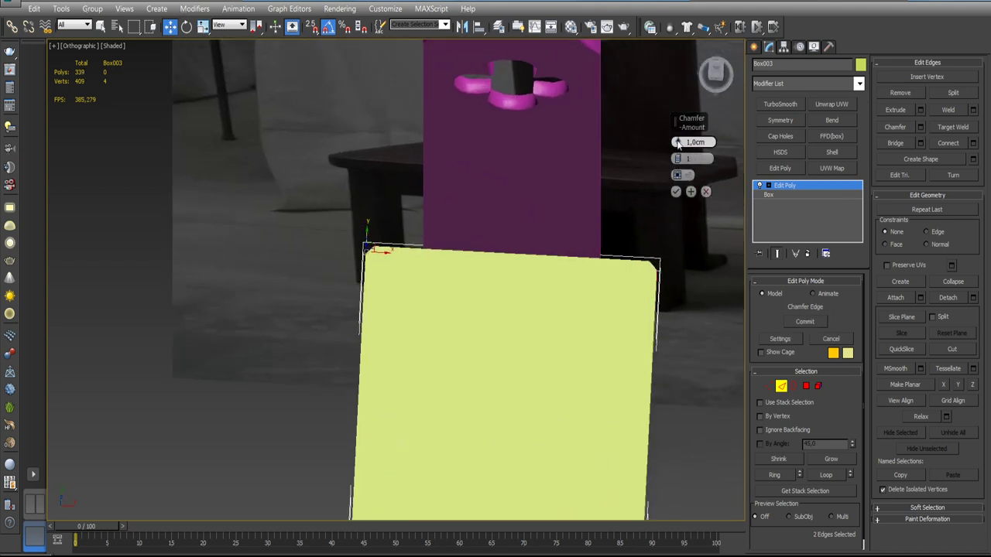
left_click_drag(678, 143, 680, 108)
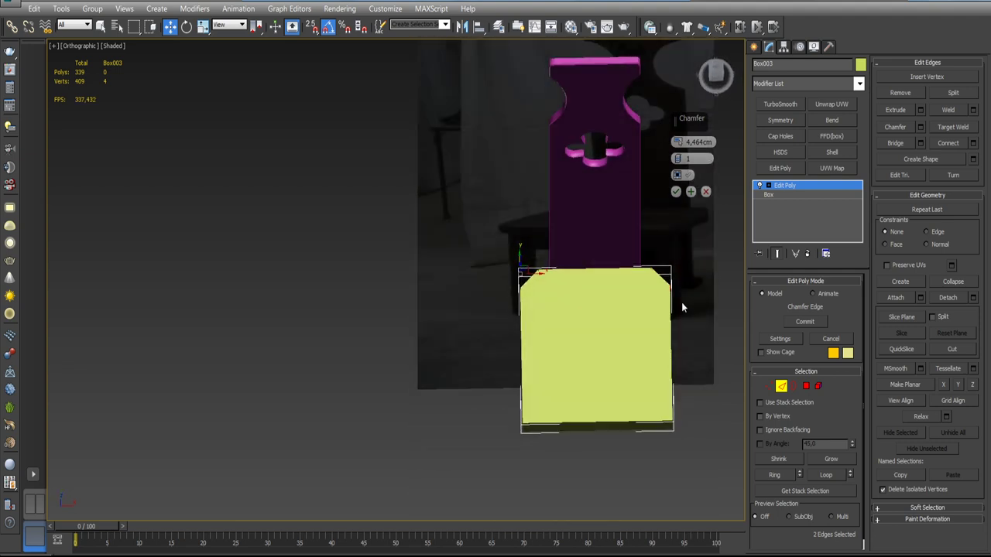
left_click(675, 192)
middle_click_drag(679, 261, 573, 313)
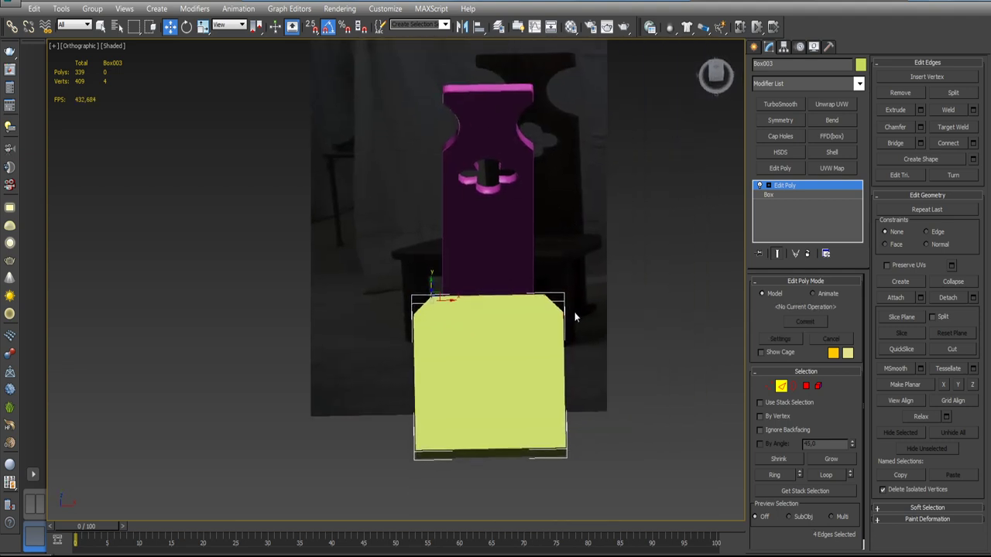
- Move the reference photo plane Plane001 far to the left
key("2")
left_click(576, 221)
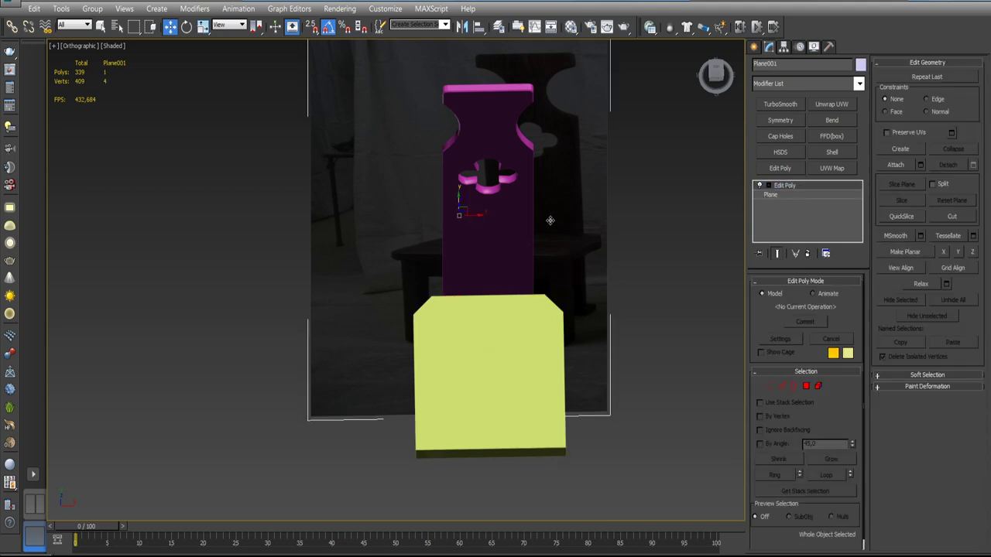
left_click_drag(477, 216, 146, 217)
- In Top view, scale the rear corner vertices outward to widen the seat's back
left_click(460, 328)
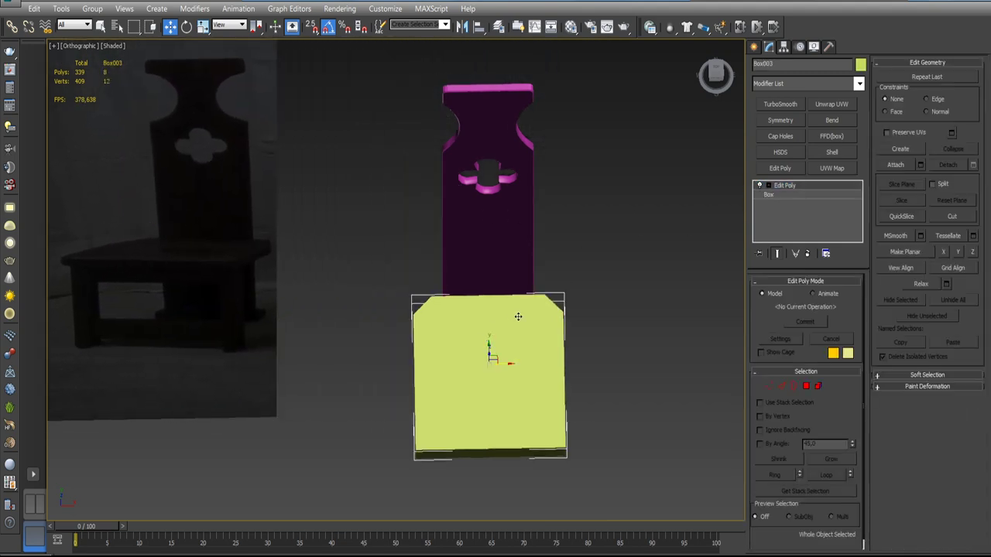
middle_click_drag(517, 316, 522, 347, "alt")
key("t")
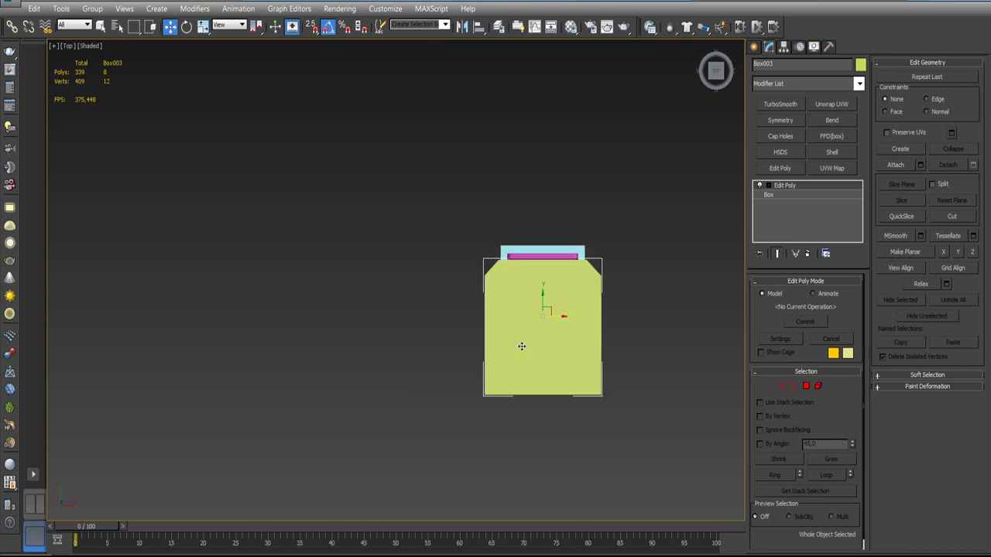
scroll(500, 287, "up", 3)
key("1")
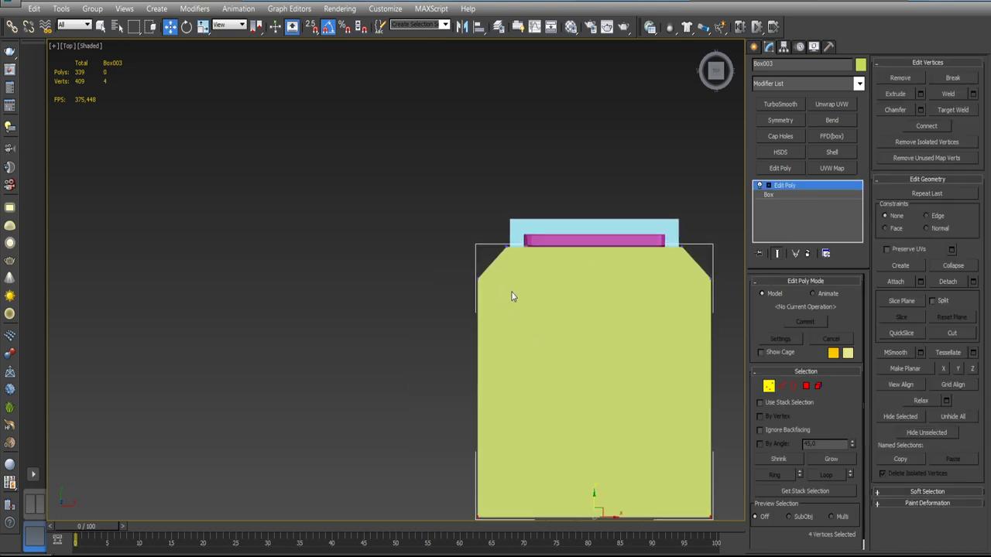
middle_click_drag(511, 294, 471, 318)
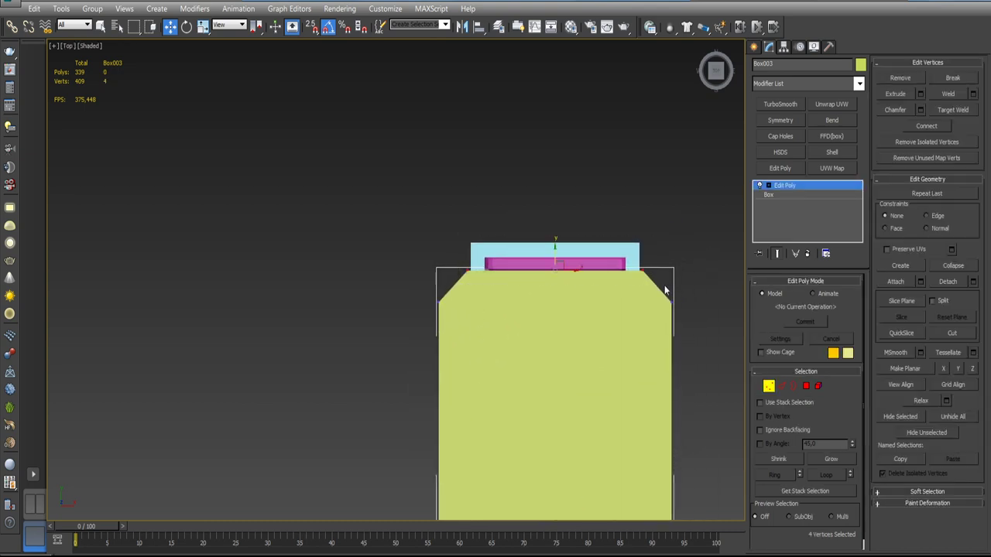
key("r")
left_click_drag(578, 269, 583, 270)
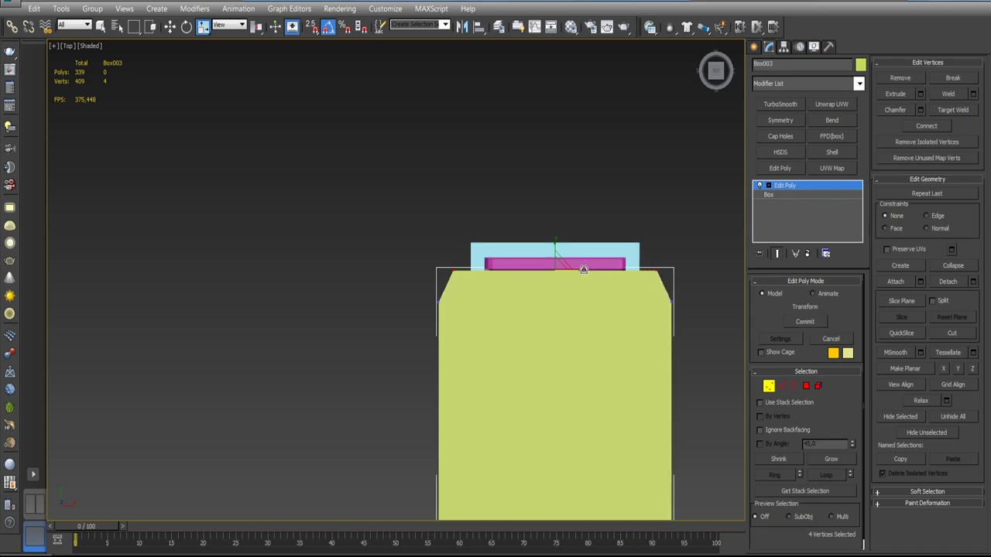
- Move the slanted side vertices lower to lengthen the angled cuts
left_click_drag(691, 353, 689, 353)
key("w")
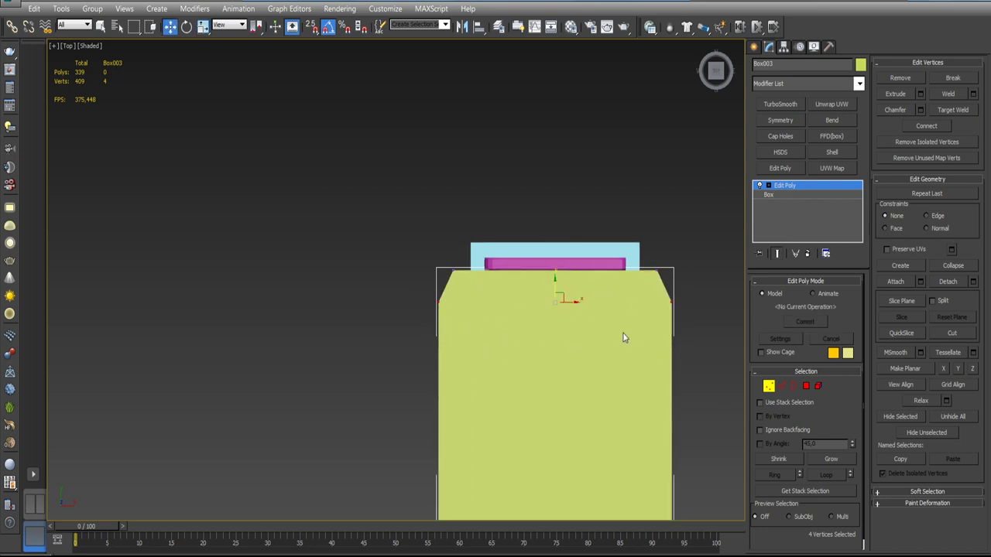
left_click_drag(554, 281, 551, 311)
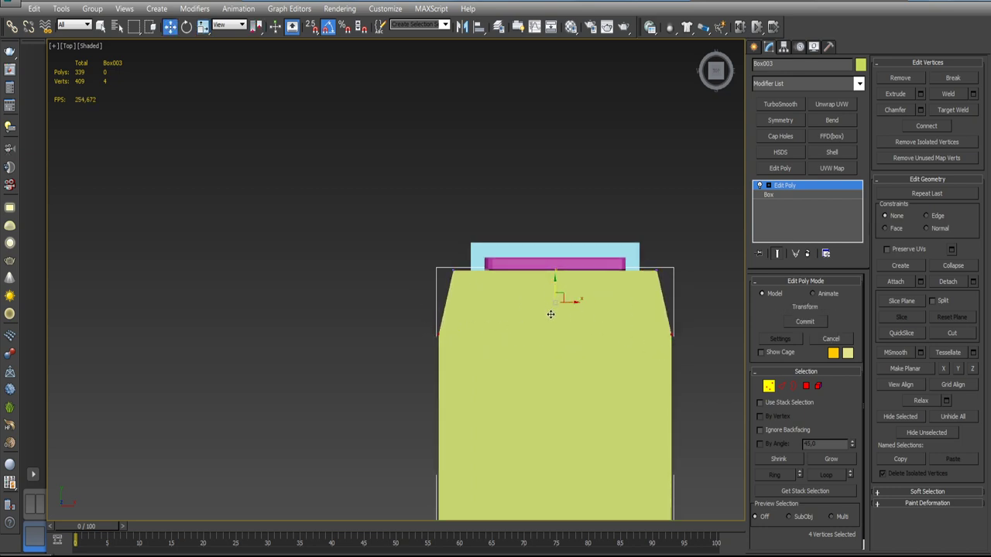
scroll(567, 332, "down", 3)
mouse_move(569, 333)
middle_mouse_down("alt")
mouse_move(590, 337)
mouse_move(573, 325)
mouse_move(646, 409)
middle_mouse_up("alt")
- Chamfer the seat's two front corner edges with 2 segments, amount 0.551 cm
scroll(575, 305, "up", 5)
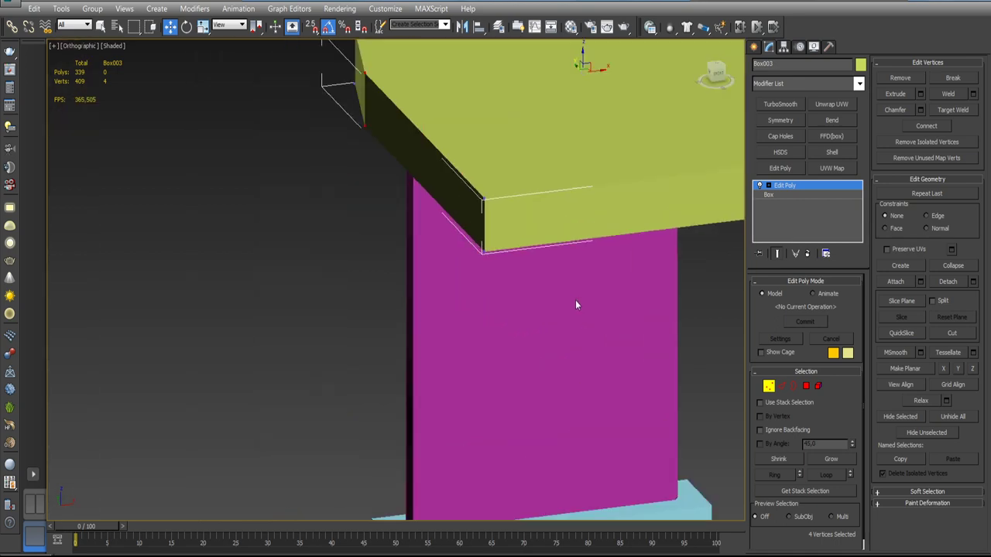
left_click(781, 387)
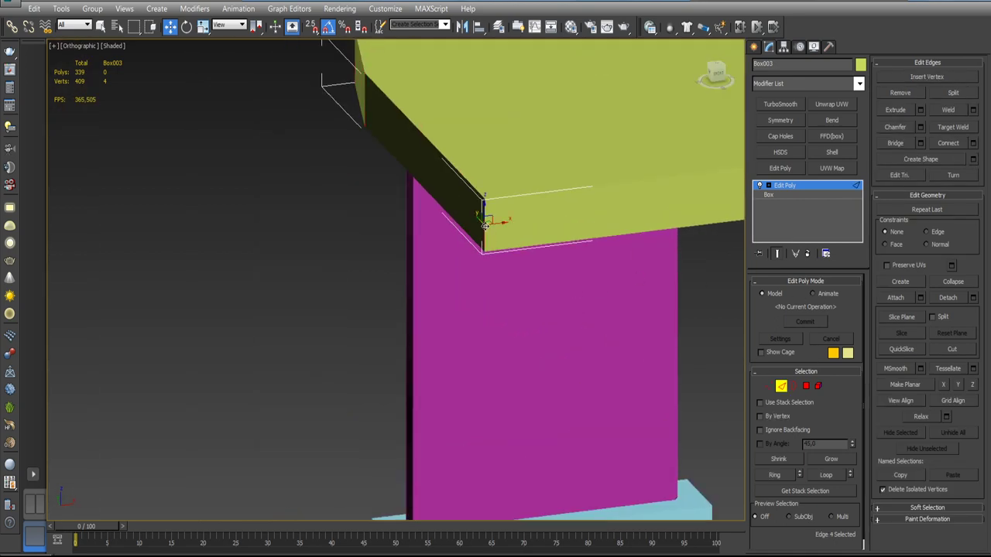
scroll(503, 232, "down", 4)
scroll(524, 228, "up", 3)
scroll(534, 263, "up", 3)
left_click(533, 276)
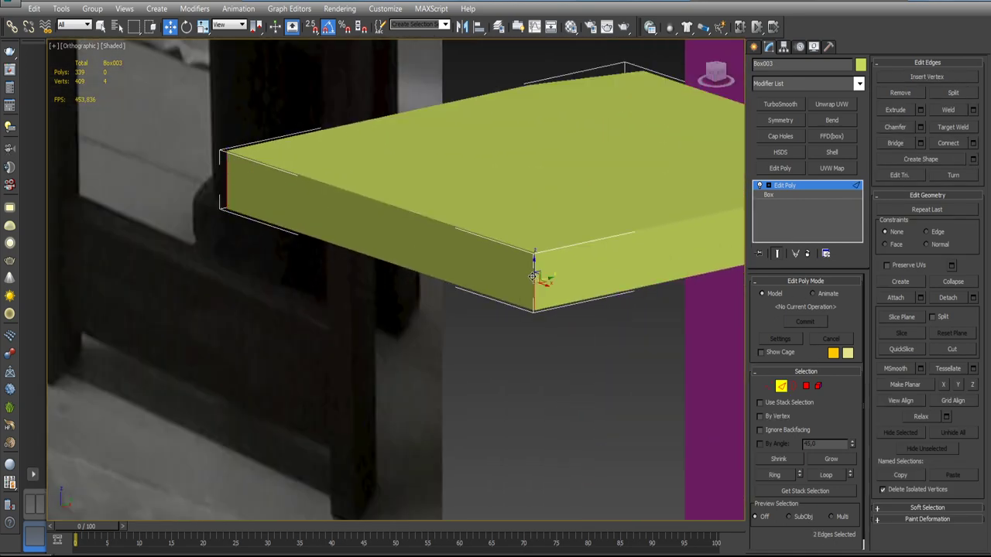
left_click(920, 128)
middle_click_drag(629, 264, 665, 201, "alt")
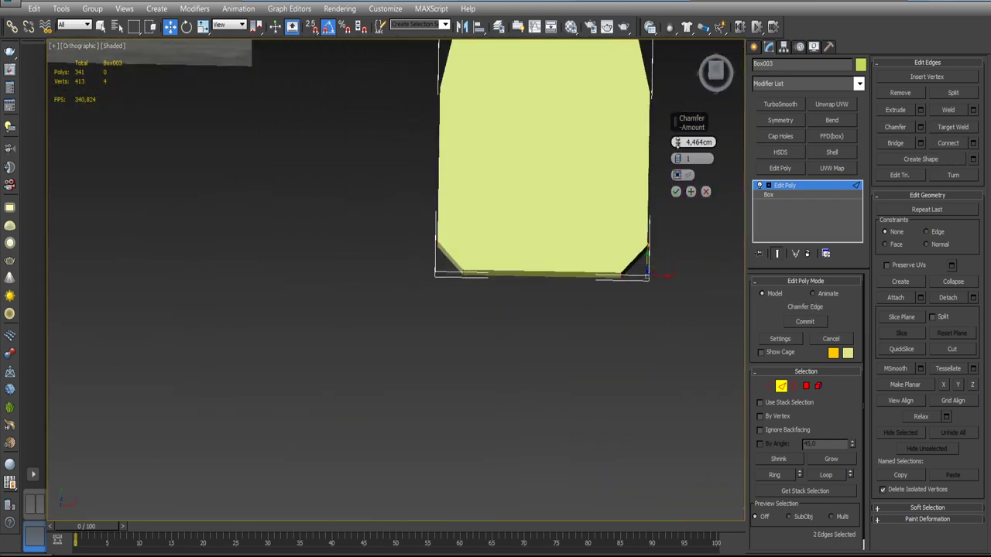
left_click_drag(678, 142, 677, 186)
mouse_move(651, 225)
middle_mouse_down("alt")
mouse_move(599, 201)
mouse_move(624, 267)
middle_mouse_up("alt")
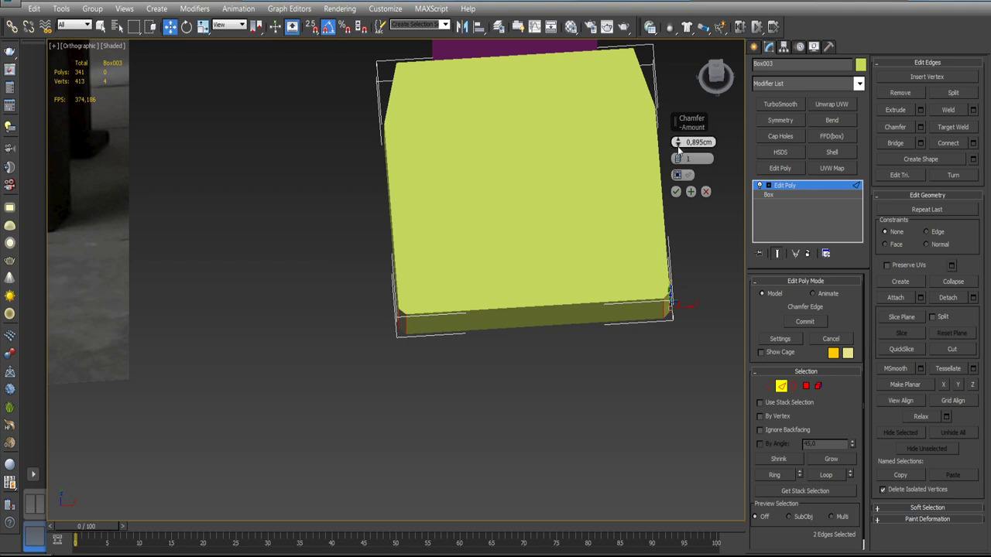
left_click_drag(677, 142, 678, 147)
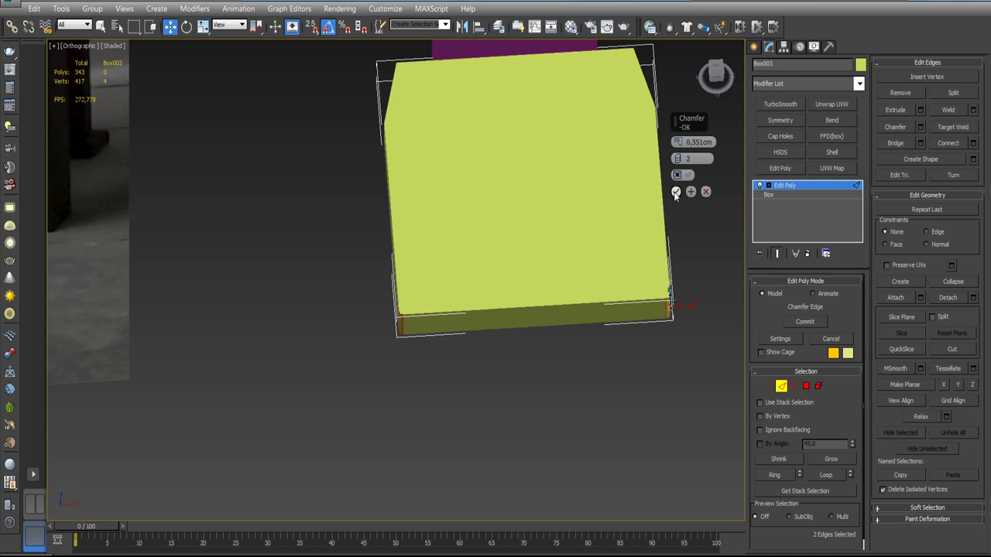
- Commit the corner chamfer and convert the seat's top and bottom faces to border edges
left_click(675, 192)
scroll(613, 248, "down", 3)
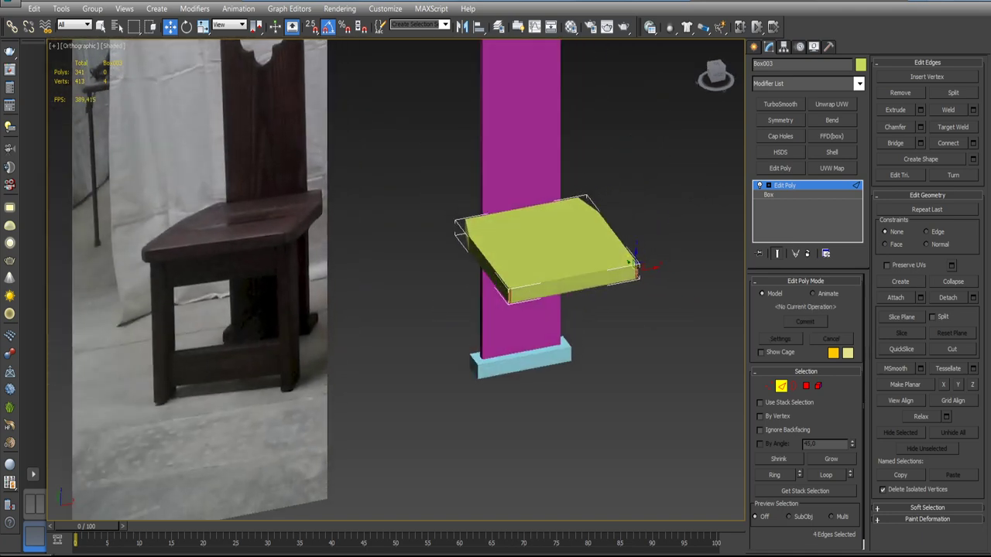
scroll(569, 230, "up", 3)
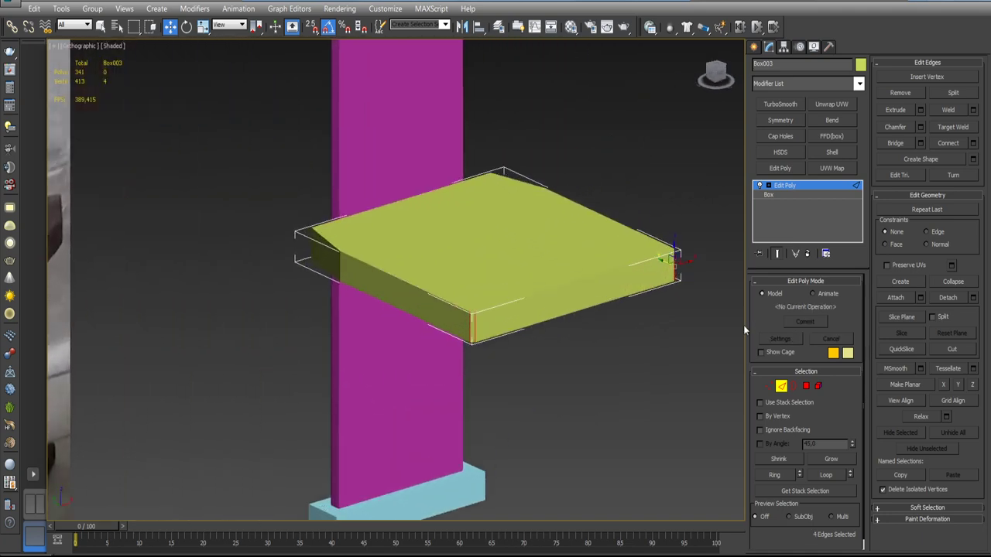
key("F4")
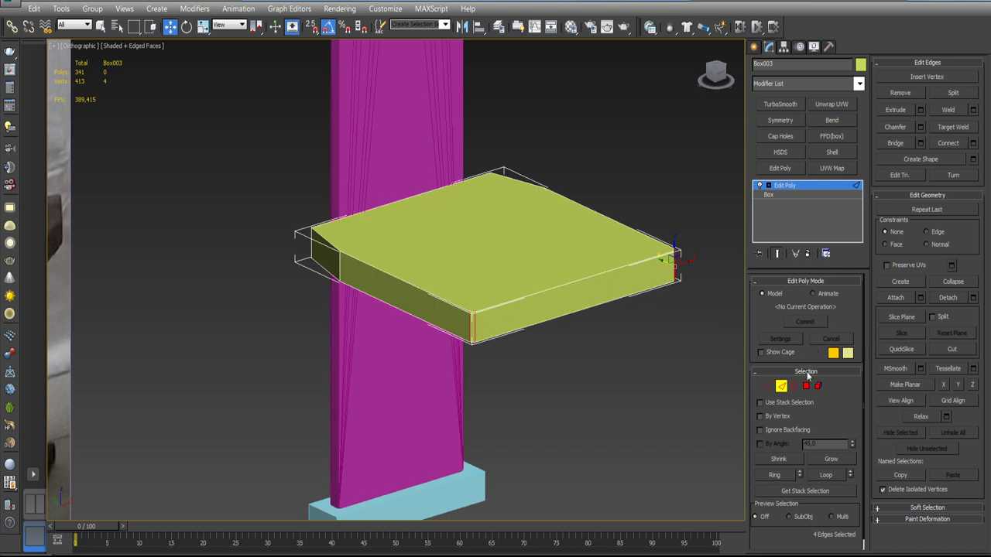
left_click(806, 387)
left_click(548, 252)
middle_click_drag(548, 252, 547, 192, "alt")
left_click(543, 239, "ctrl")
right_click(521, 219)
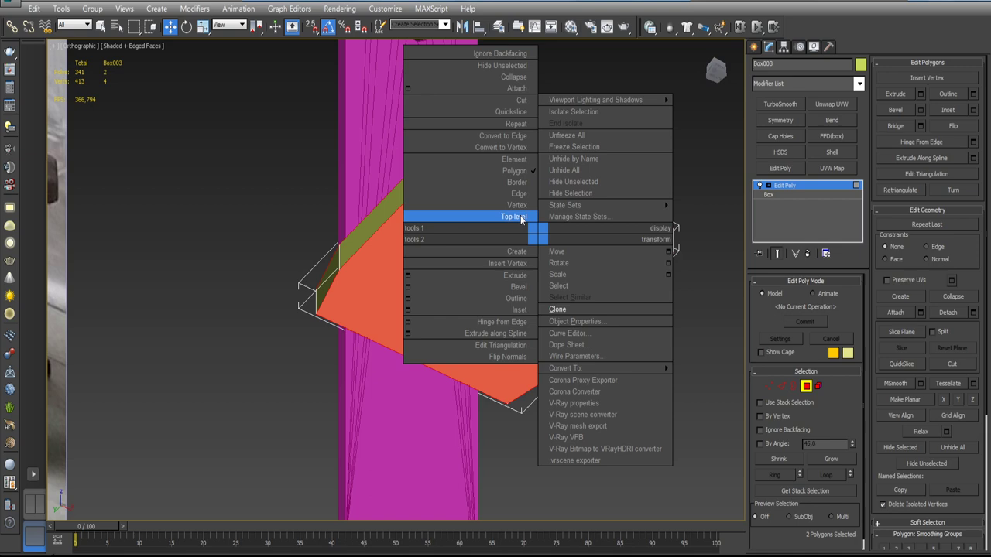
left_click(532, 138)
middle_click_drag(531, 136, 549, 290, "alt")
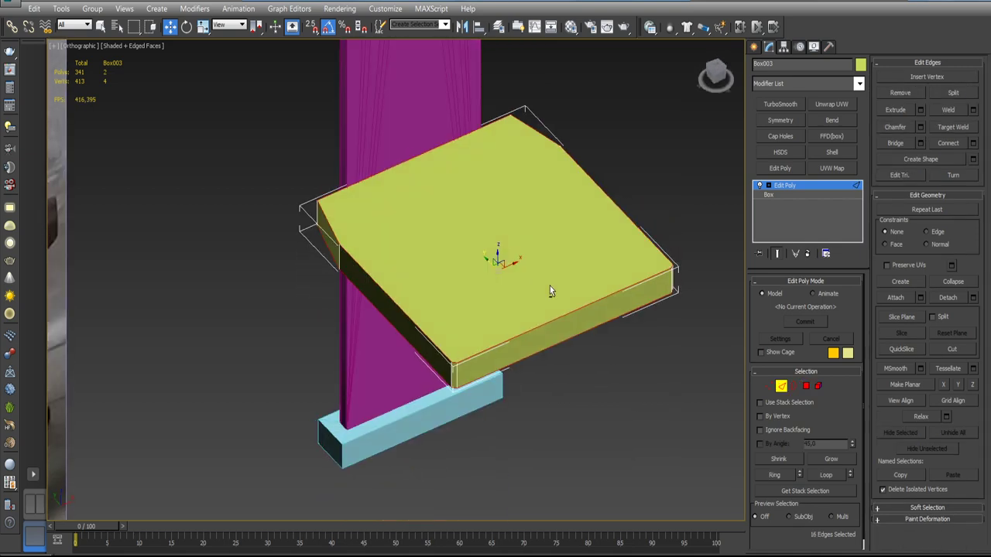
- Chamfer the seat's 16 border edges by 0.1 cm
left_click(920, 127)
scroll(528, 272, "up", 4)
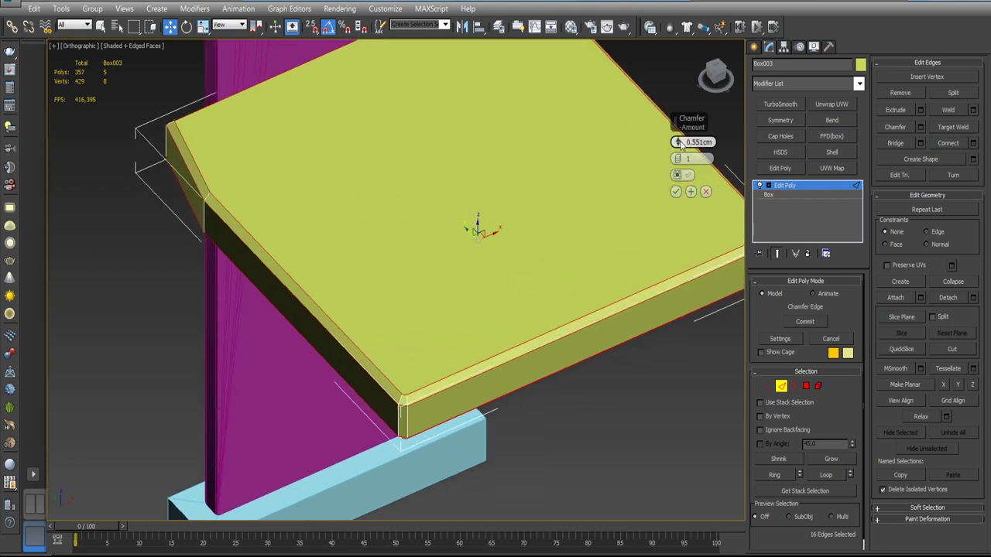
left_click_drag(677, 143, 677, 137)
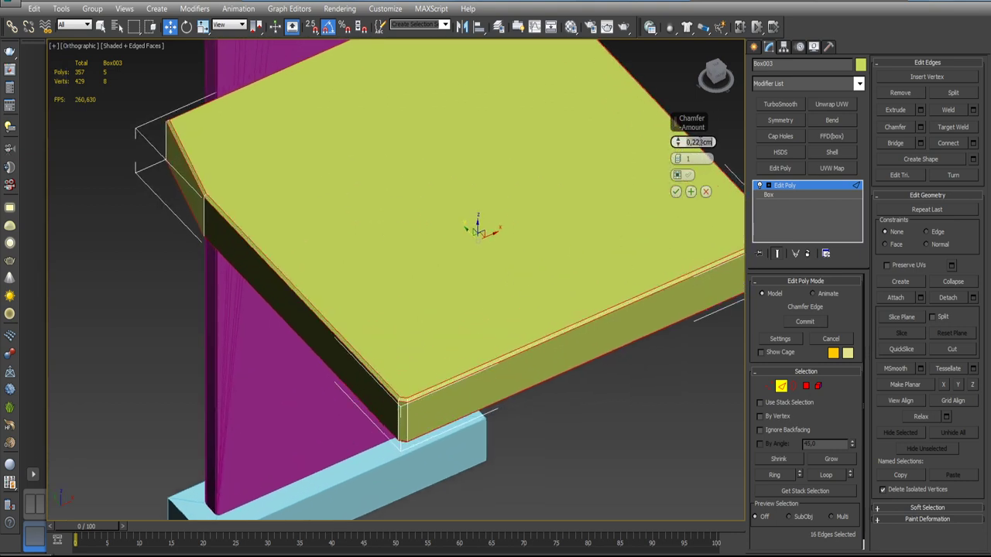
type("1")
key("Return")
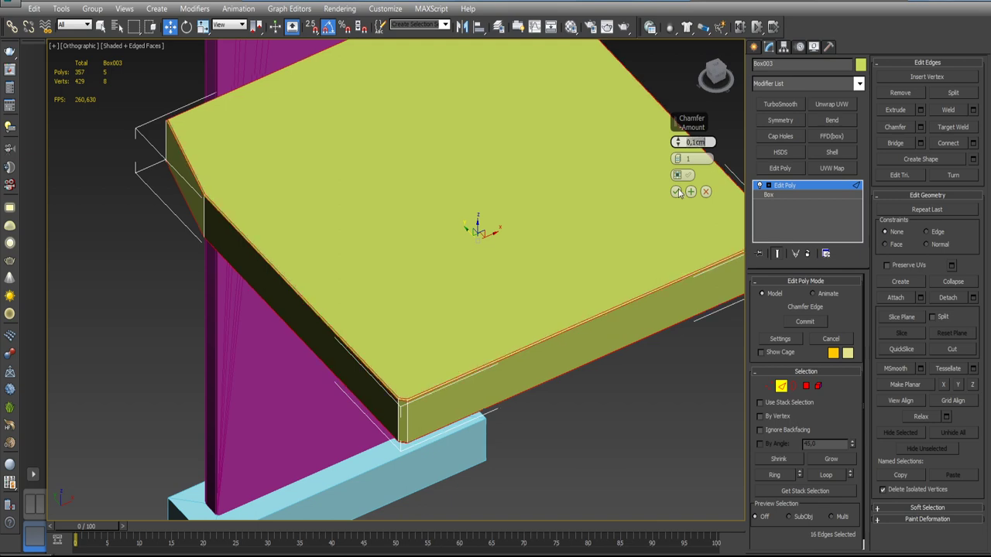
left_click(676, 192)
scroll(672, 234, "down", 5)
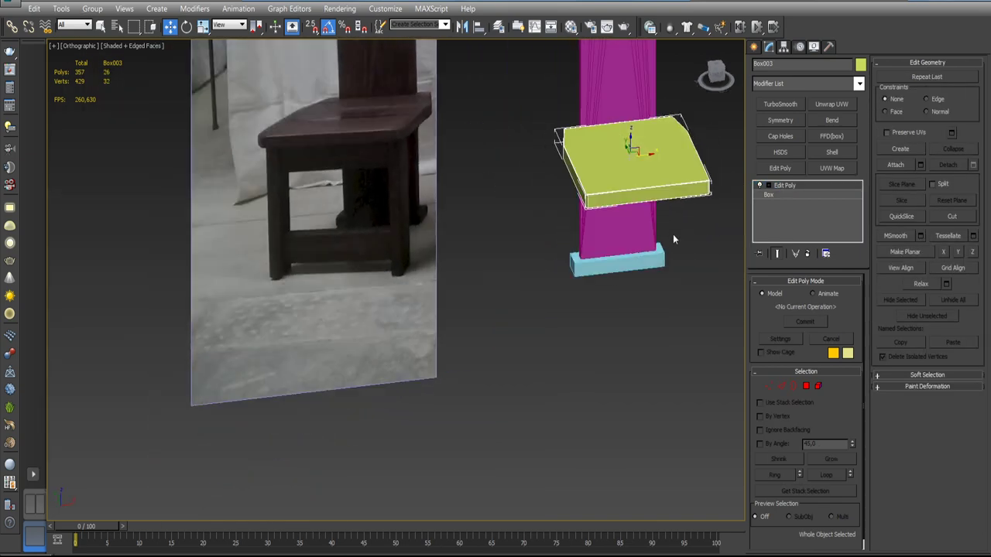
- Deselect the seat and orbit around it to compare with the reference chair photo
left_click(633, 272)
scroll(573, 230, "up", 8)
scroll(572, 230, "down", 5)
middle_click_drag(575, 228, 630, 210)
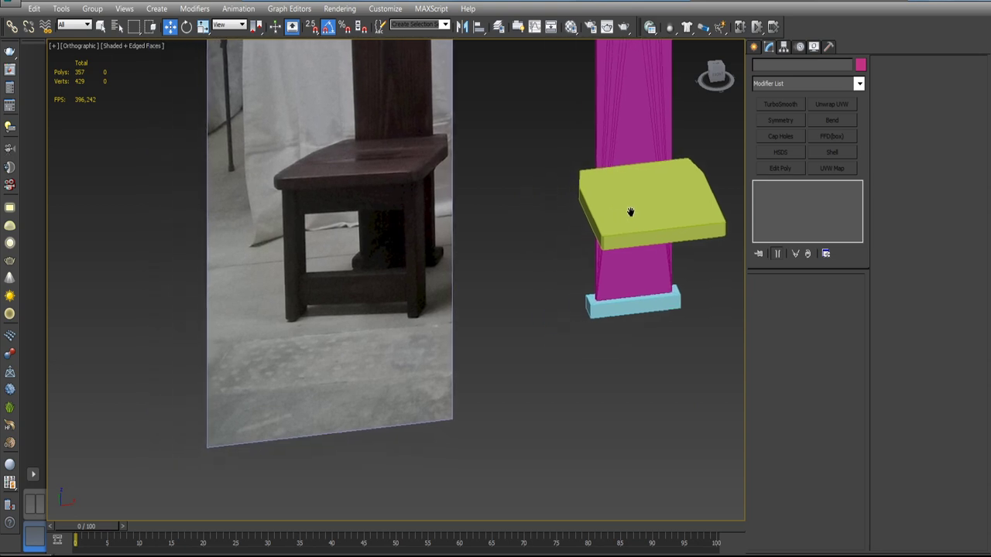
scroll(433, 207, "up", 5)
scroll(433, 206, "down", 1)
scroll(434, 207, "down", 2)
scroll(302, 197, "down", 2)
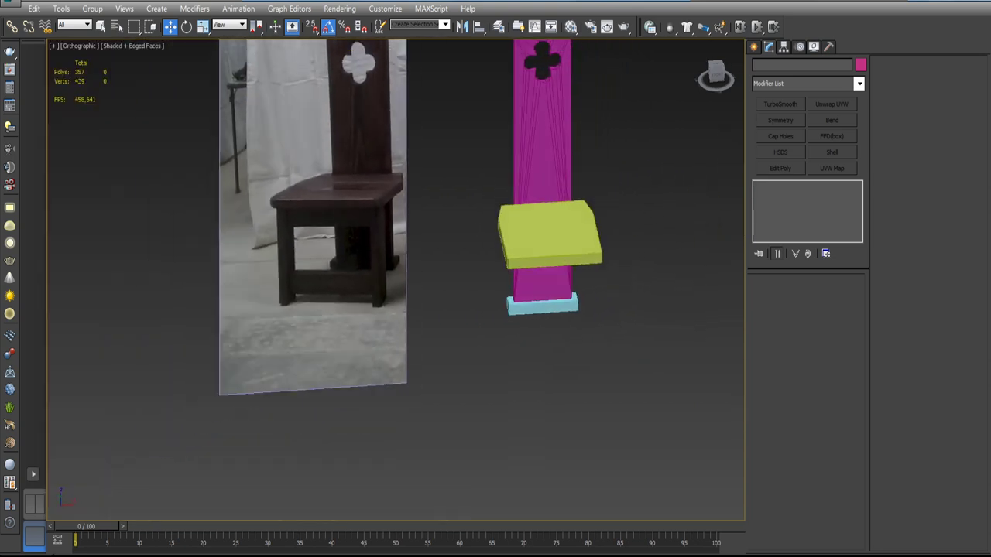
middle_click_drag(387, 233, 411, 257, "alt")
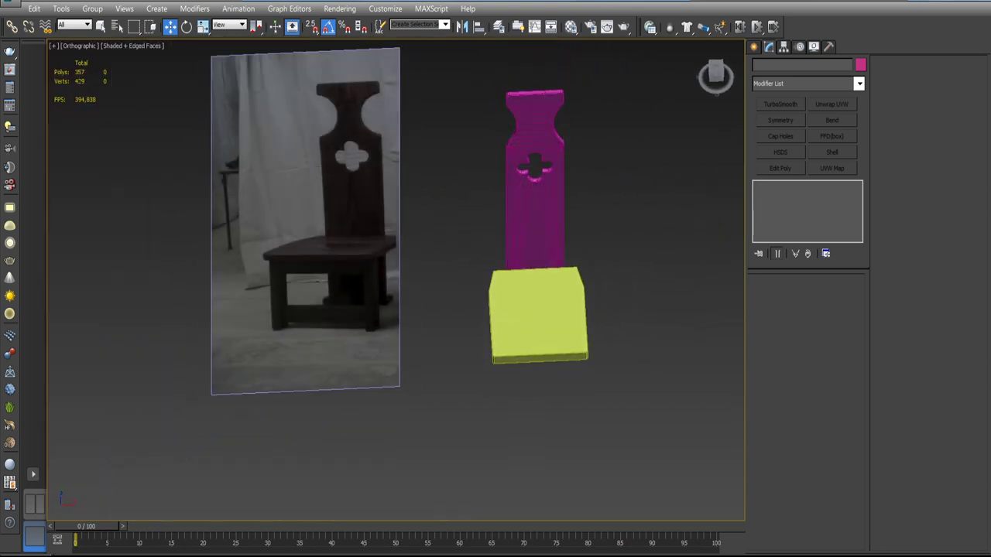
scroll(410, 258, "down", 1)
scroll(411, 258, "up", 6)
scroll(408, 259, "down", 1)
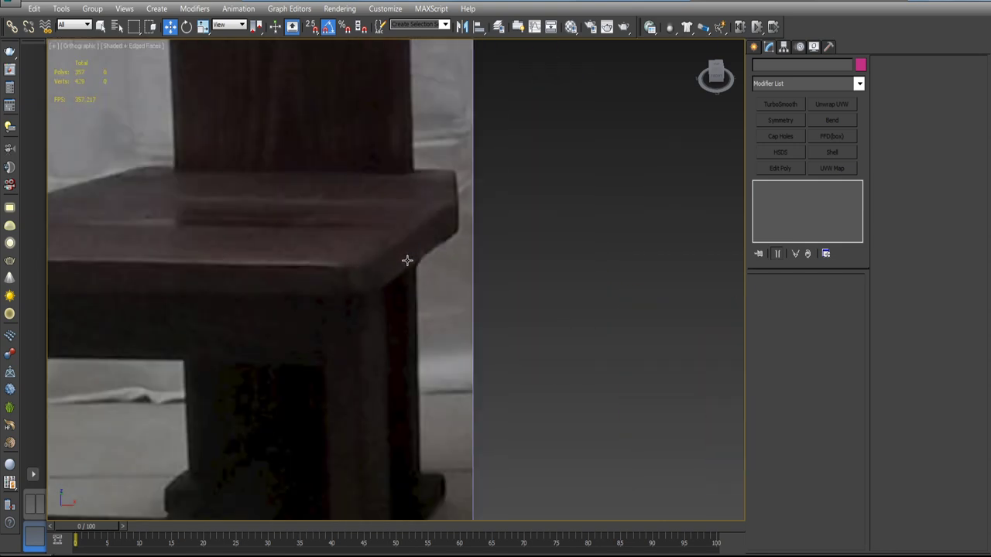
scroll(407, 260, "down", 1)
scroll(323, 209, "down", 3)
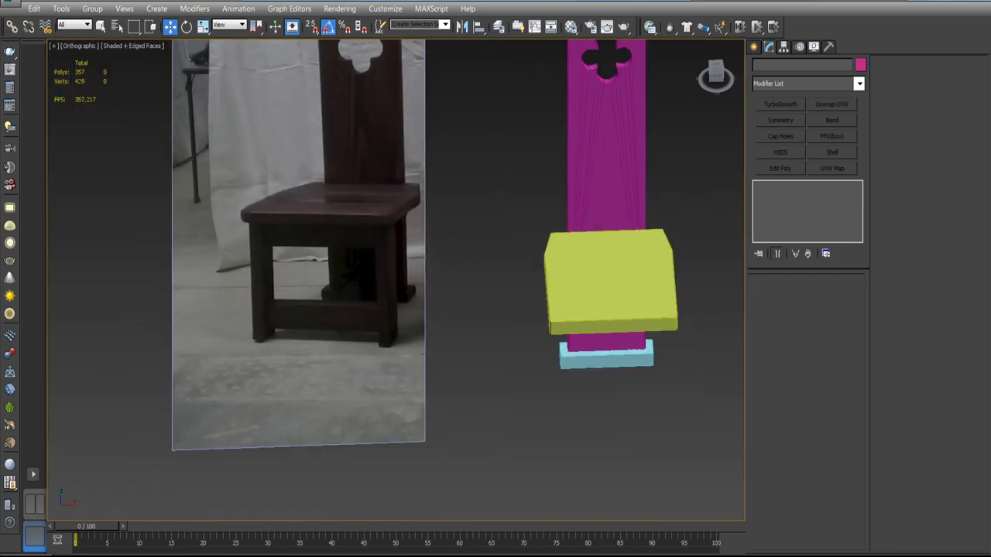
mouse_move(323, 209)
middle_mouse_down("alt")
mouse_move(402, 310)
mouse_move(487, 270)
middle_mouse_up("alt")
- Select the yellow seat's left and right side edges in Top view
key("t")
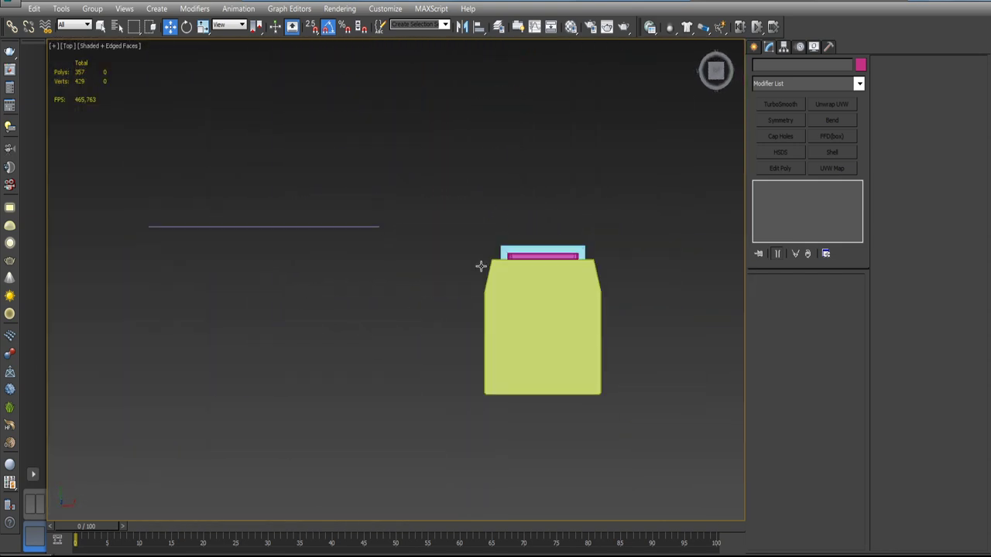
scroll(481, 267, "up", 1)
middle_click_drag(559, 274, 391, 260)
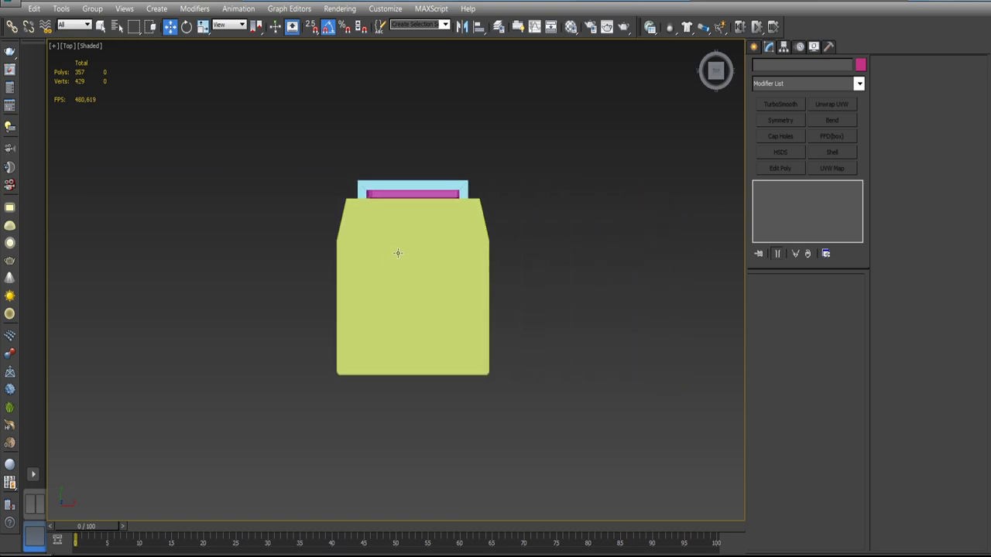
left_click(360, 288)
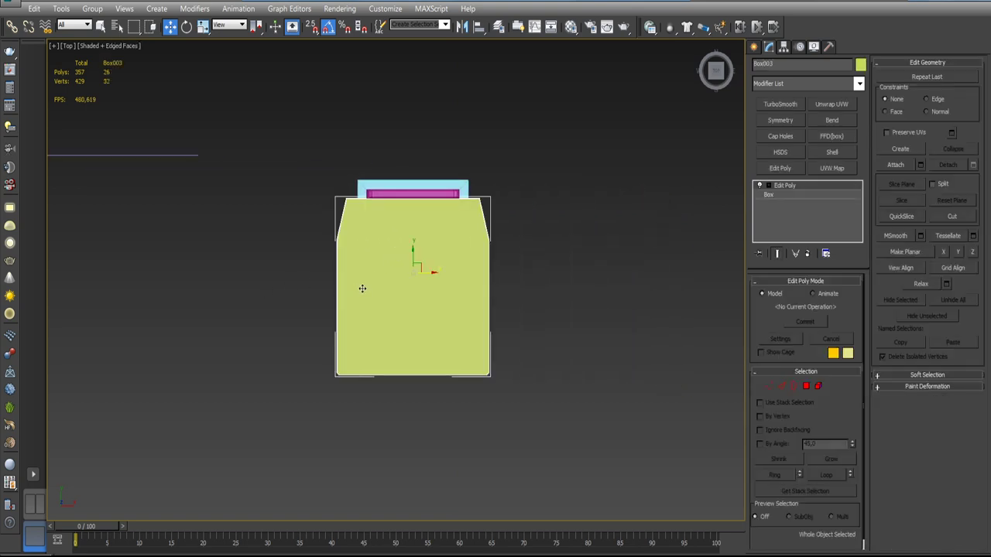
key("2")
left_click_drag(307, 284, 608, 290)
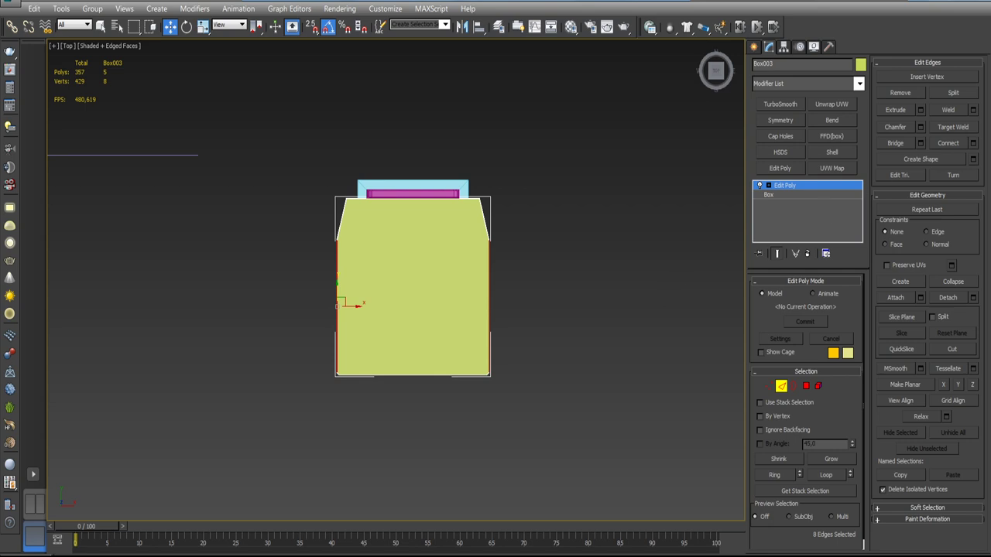
- Connect the side edges with two crosswise loops, pinch 37
left_click(973, 143)
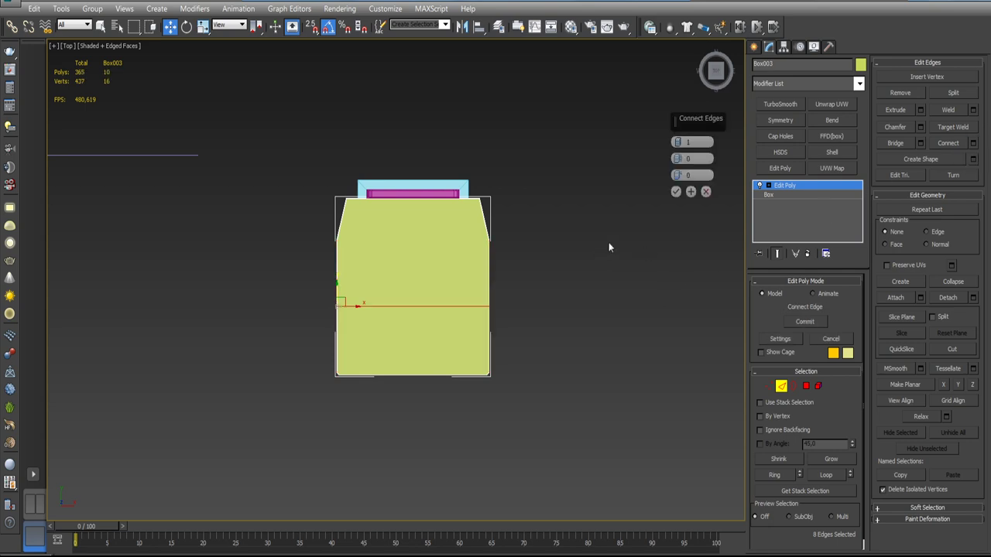
left_click(679, 142)
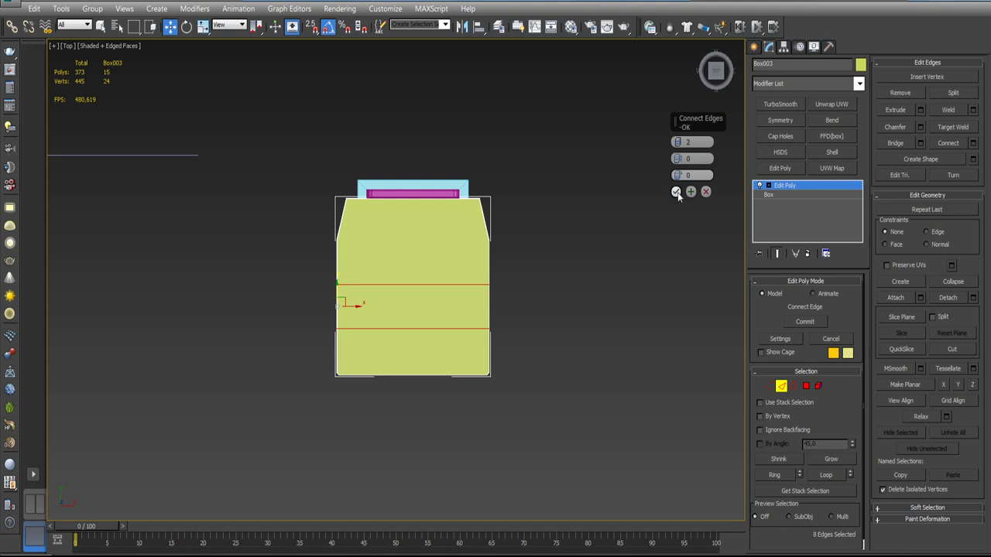
left_click_drag(679, 159, 684, 74)
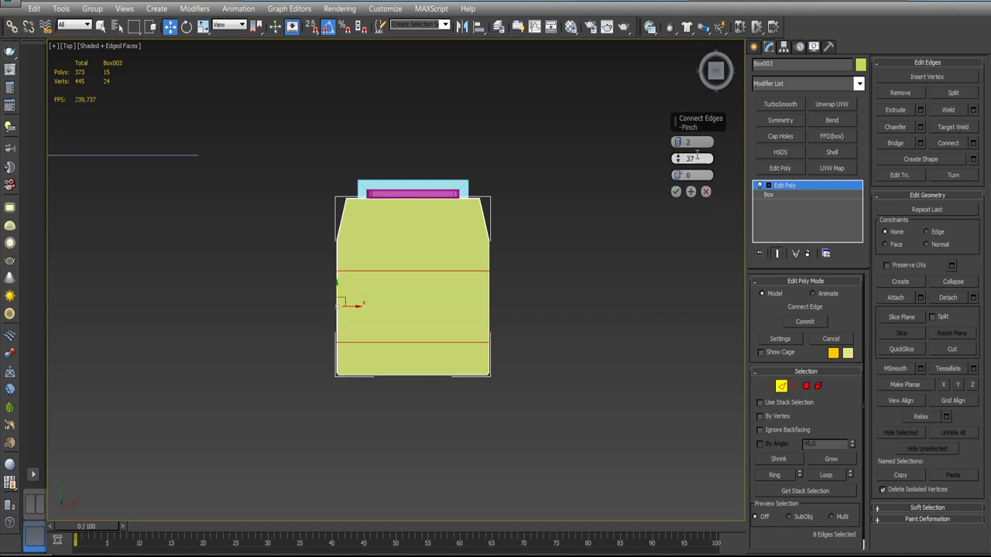
left_click_drag(679, 177, 677, 146)
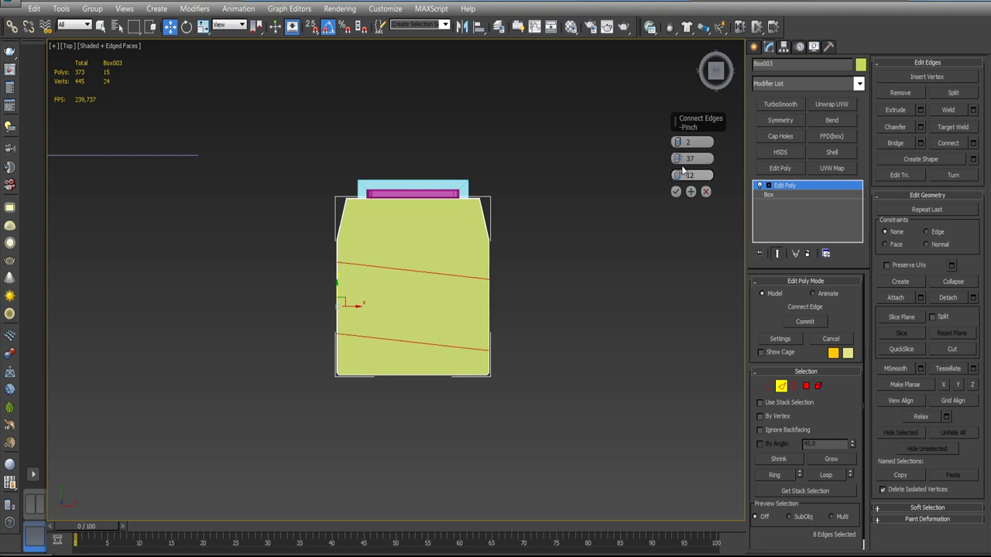
right_click(678, 175)
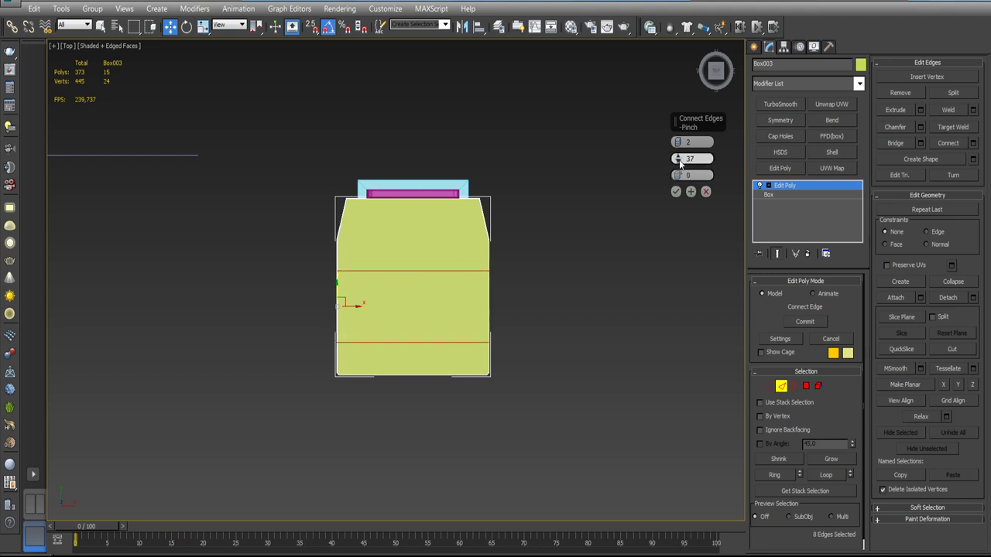
mouse_move(677, 158)
left_mouse_down()
mouse_move(727, 341)
mouse_move(722, 250)
left_mouse_up()
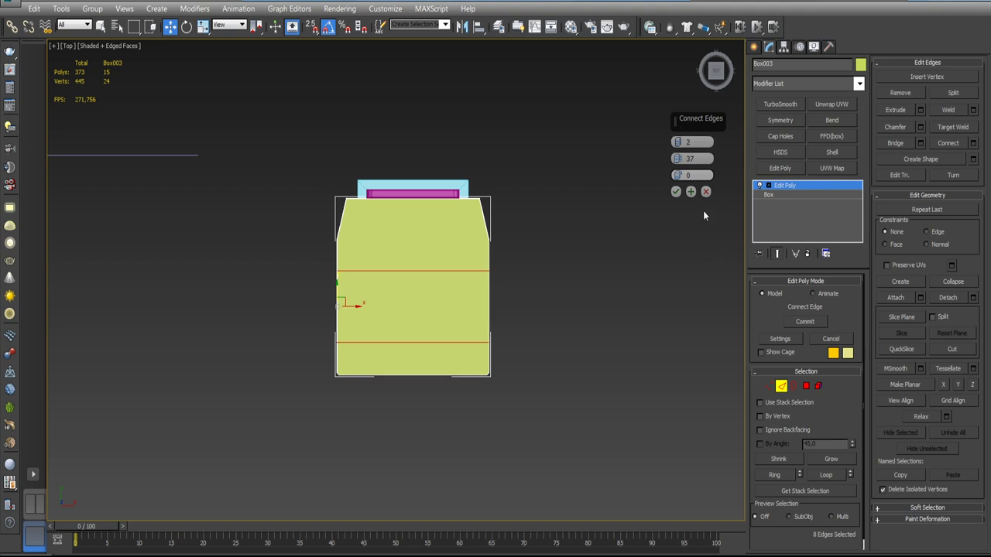
left_click(677, 192)
- Move the crosswise loops toward the backrest and connect two lengthwise loops across them
left_click_drag(414, 254, 409, 238)
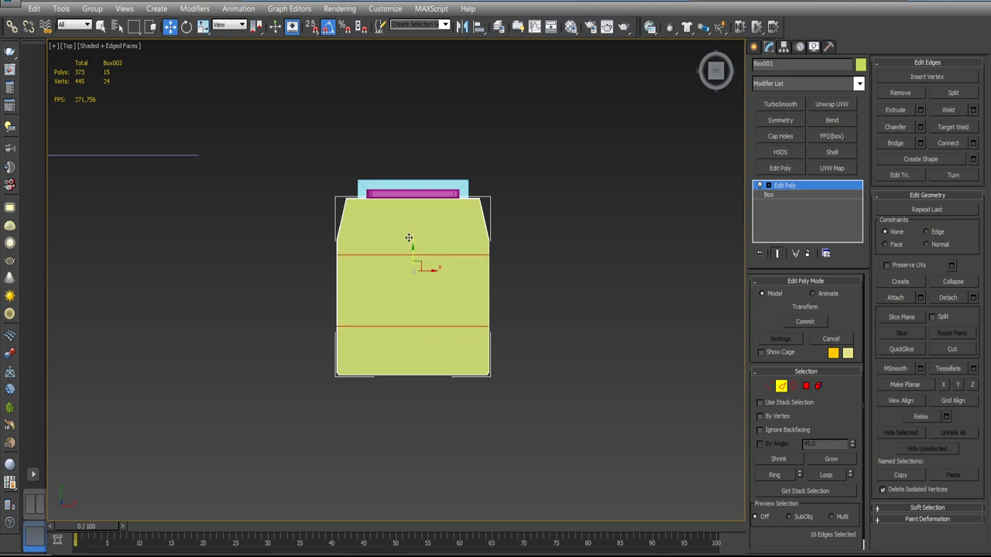
middle_click_drag(408, 237, 424, 353, "alt")
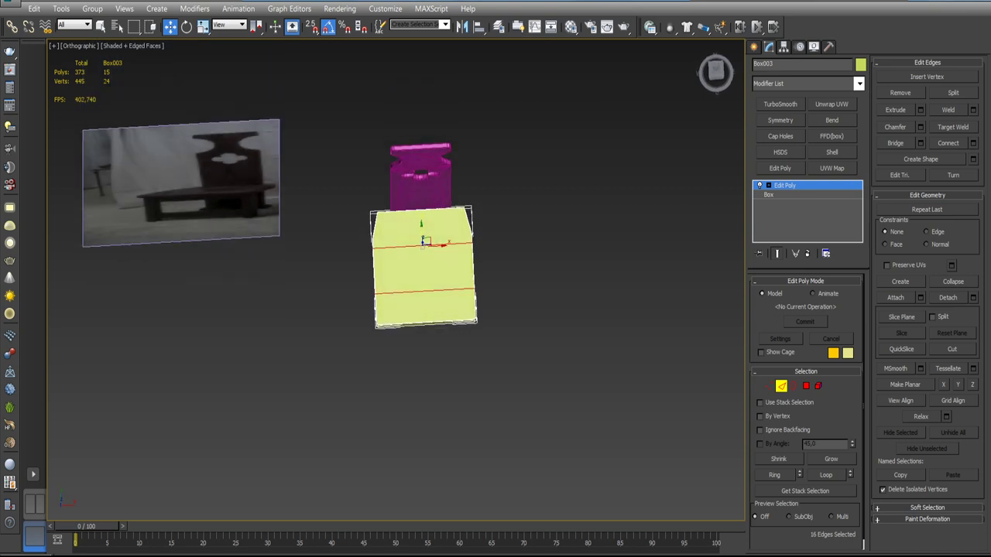
key("ctrl+z")
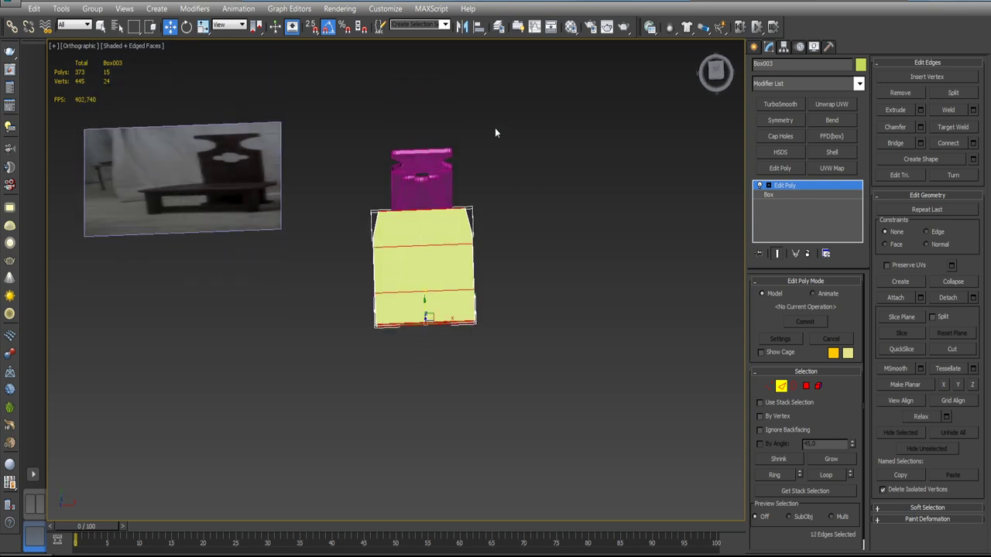
left_click(973, 143)
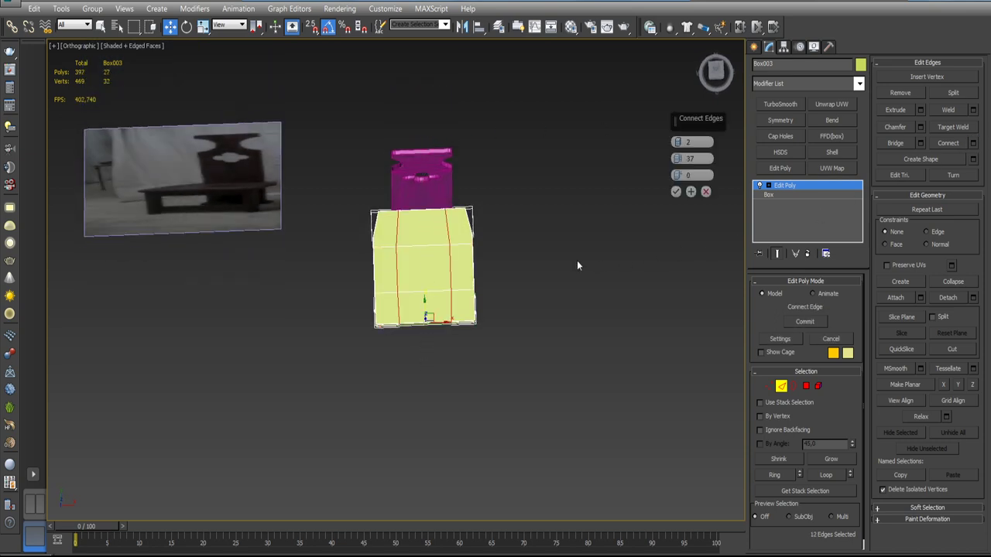
left_click(675, 192)
mouse_move(674, 192)
middle_mouse_down("alt")
mouse_move(581, 254)
mouse_move(582, 230)
middle_mouse_up("alt")
- Nudge the seat's two inner vertices slightly downward in Top view
key("t")
key("z")
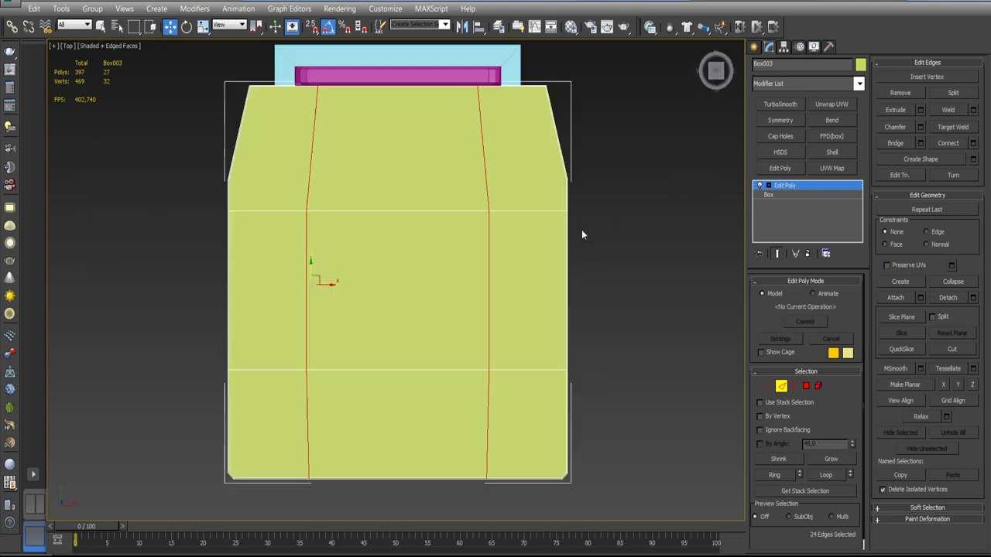
left_click(769, 386)
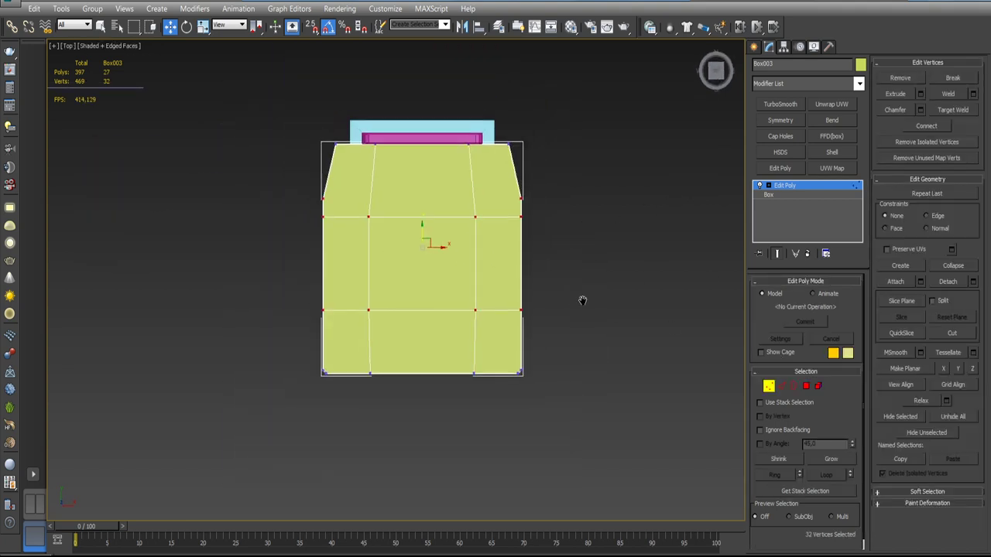
scroll(450, 250, "up", 3)
left_click_drag(433, 236, 433, 244)
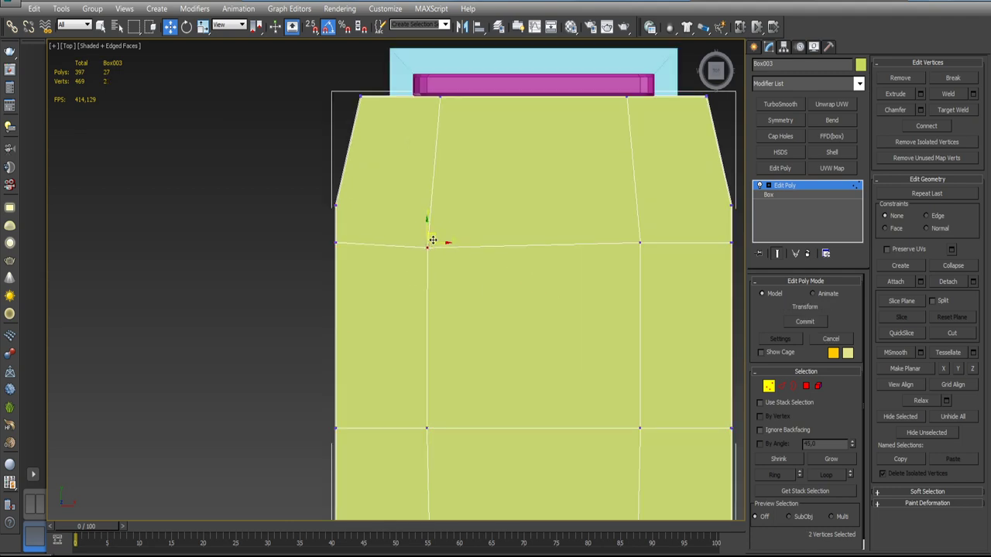
scroll(537, 251, "down", 1)
scroll(482, 253, "down", 2)
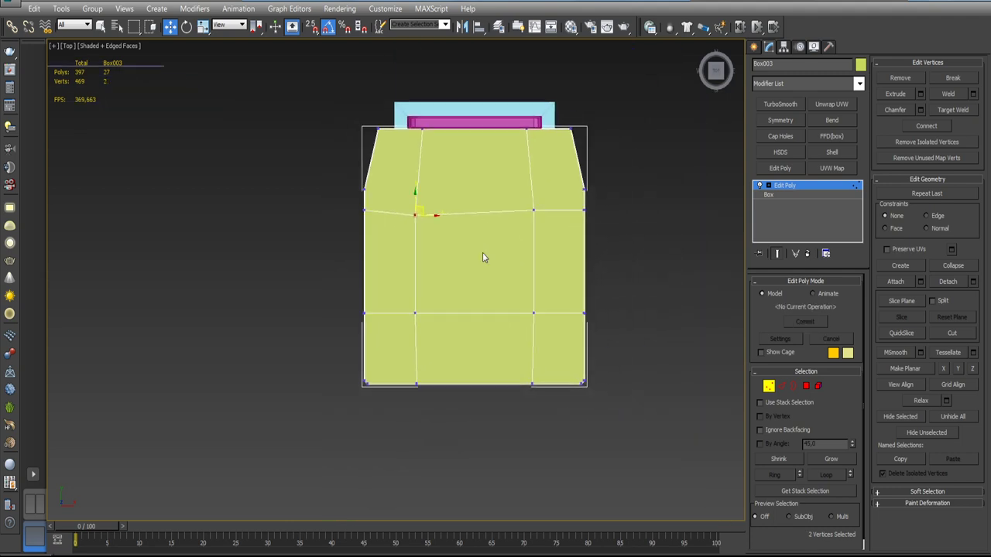
key("ctrl+z")
left_click_drag(514, 286, 539, 326)
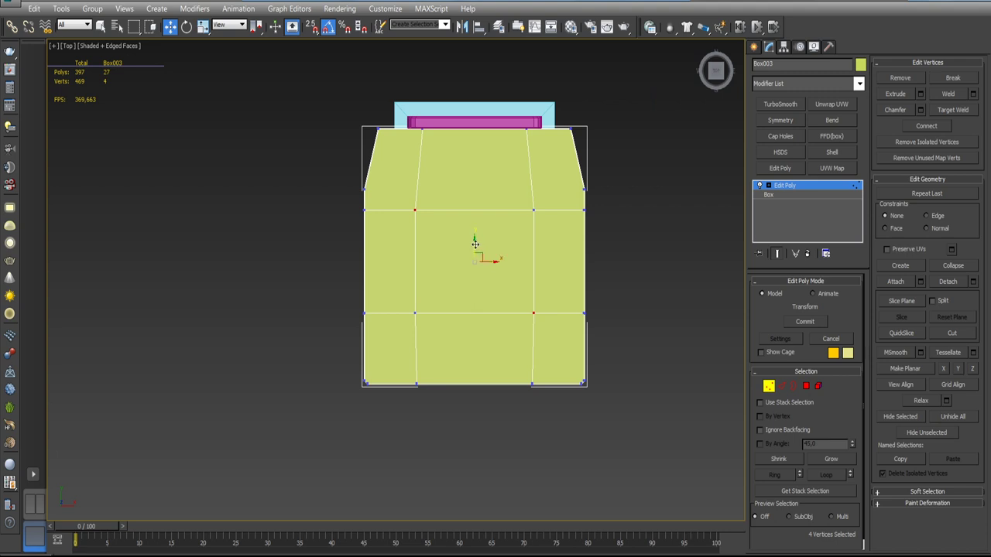
left_click_drag(474, 245, 474, 251)
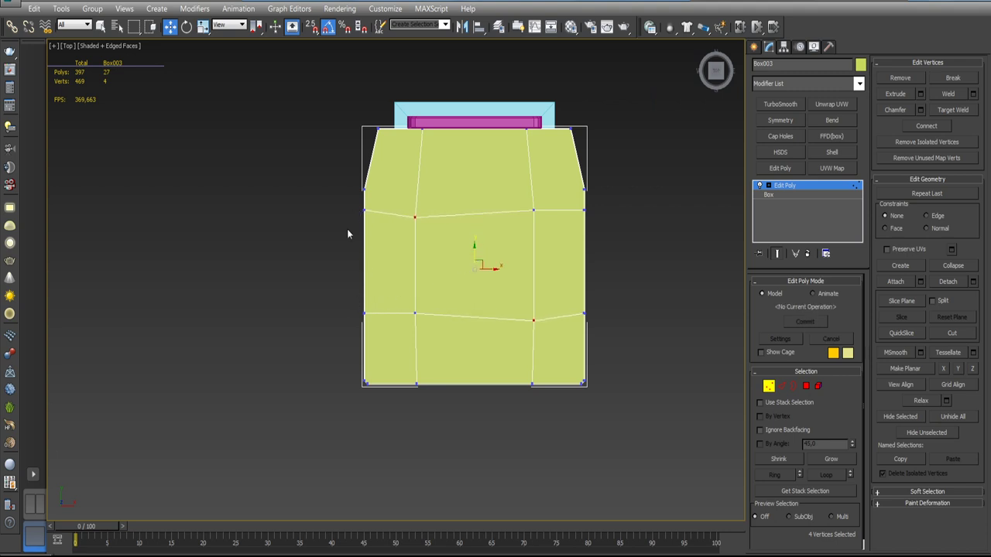
- Raise the left-side vertex and lower the right-side and inner right vertices slightly
left_click_drag(354, 303, 378, 336)
left_click_drag(363, 300, 363, 285)
left_click_drag(587, 323, 584, 302)
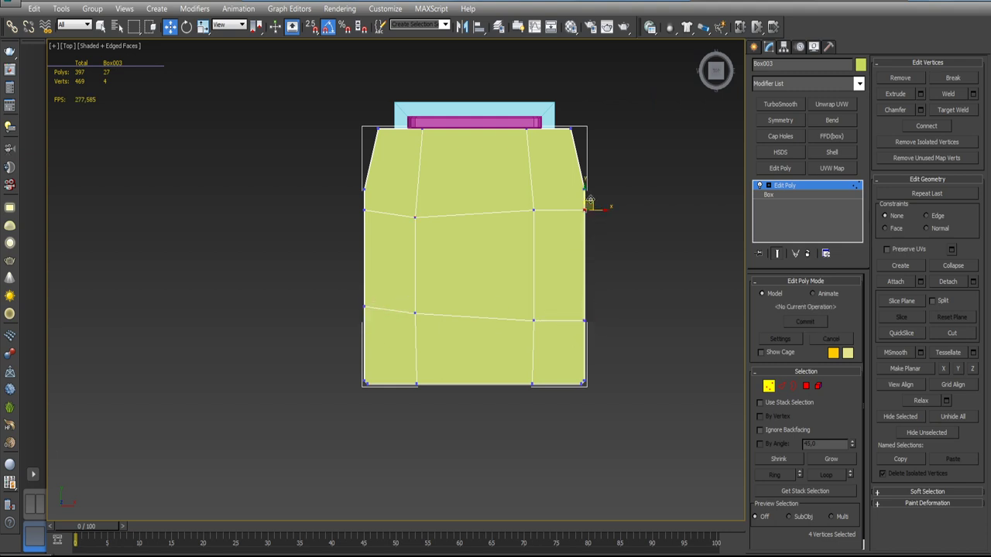
mouse_move(584, 193)
left_mouse_down()
mouse_move(584, 208)
mouse_move(519, 234)
left_mouse_up()
left_click_drag(533, 194, 534, 202)
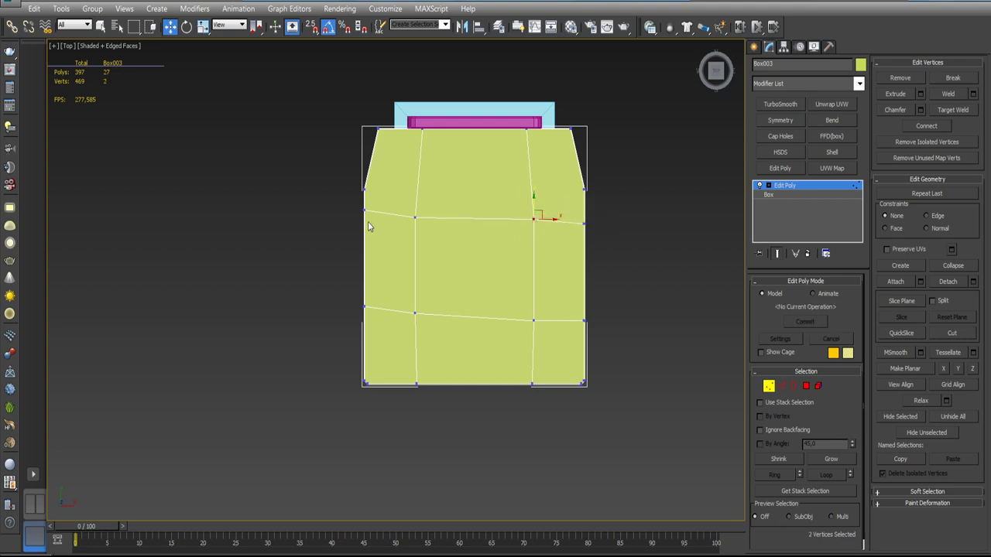
left_click_drag(375, 230, 367, 206)
left_click(533, 219)
left_click_drag(534, 199, 536, 205)
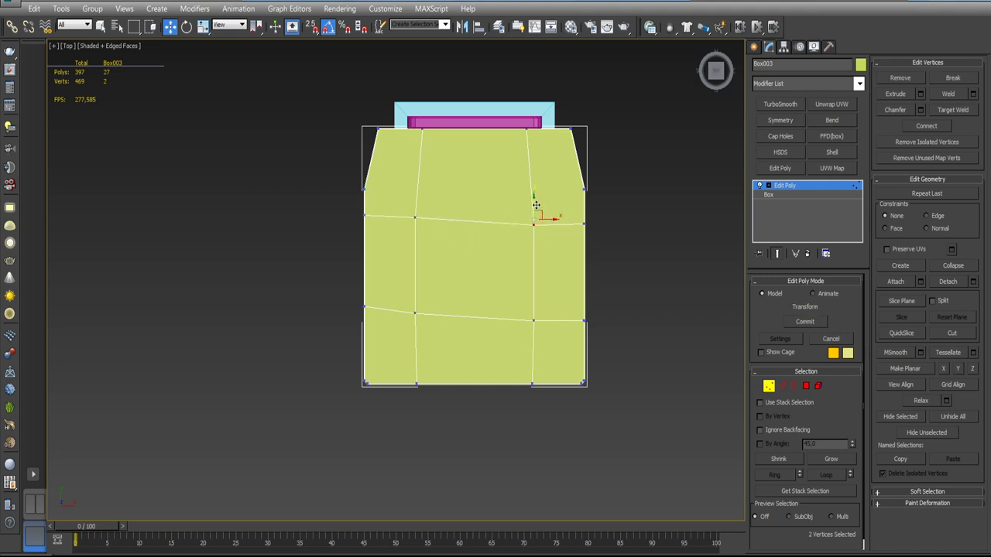
- Commit the vertex edits and select the seat's horizontal edge loop
left_click(804, 321)
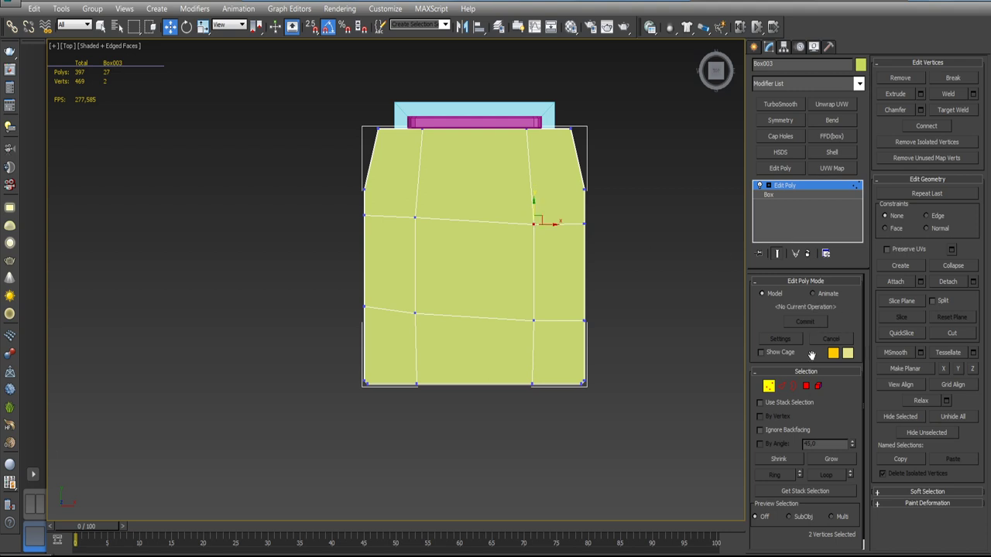
left_click(784, 387)
double_click(505, 224)
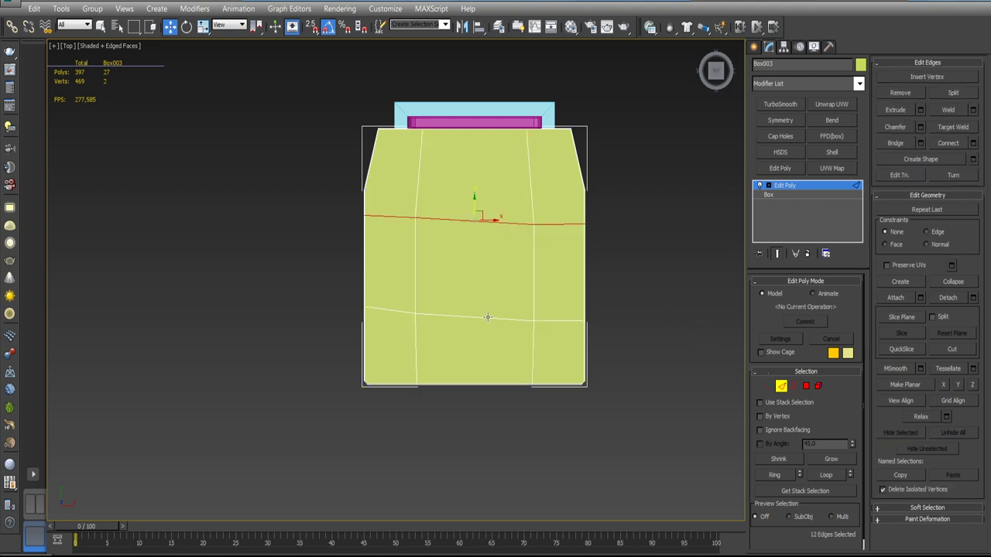
- Extrude the seat's dividing edges inward as grooves about 0.122 cm wide
left_click(919, 109)
mouse_move(585, 250)
middle_mouse_down("alt")
mouse_move(628, 212)
mouse_move(448, 214)
middle_mouse_up("alt")
scroll(489, 209, "up", 5)
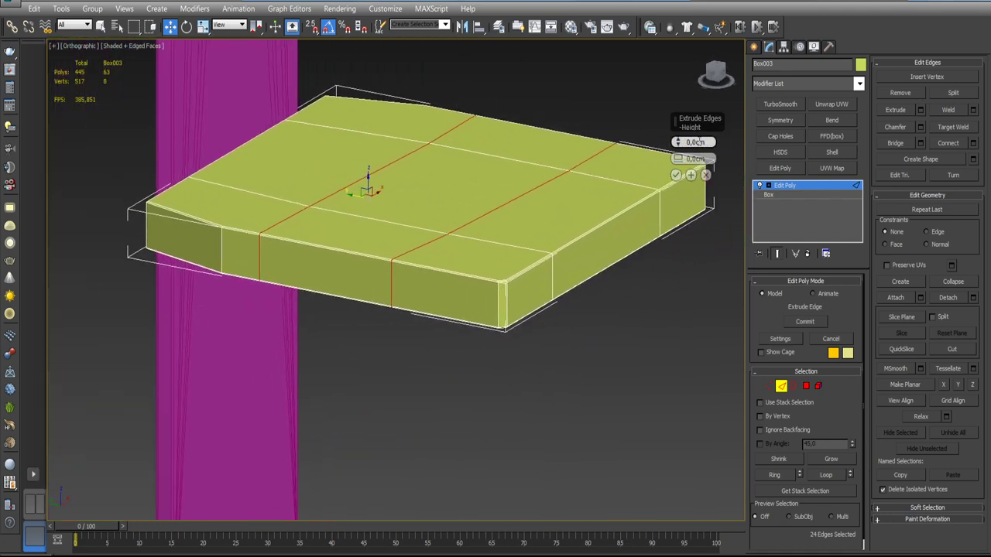
middle_click_drag(637, 122, 577, 200)
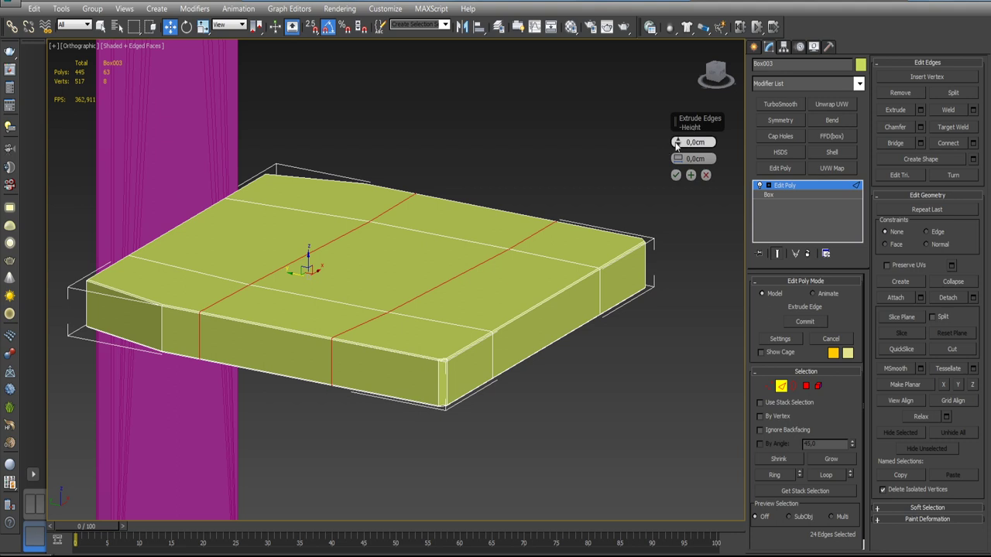
left_click_drag(677, 144, 675, 160)
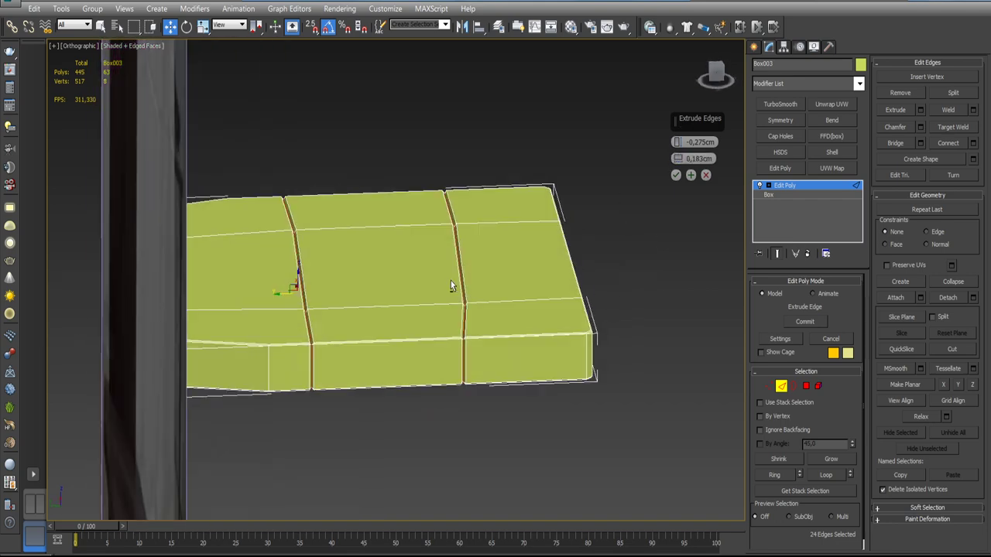
middle_click_drag(451, 268, 438, 296, "alt")
scroll(438, 296, "up", 5)
scroll(439, 296, "down", 3)
scroll(438, 296, "down", 3)
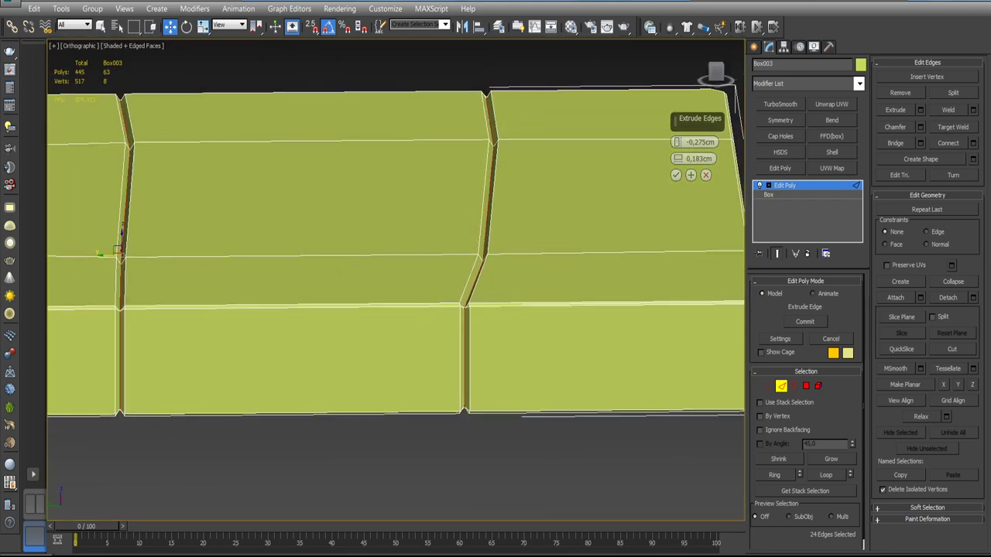
left_click_drag(677, 142, 676, 141)
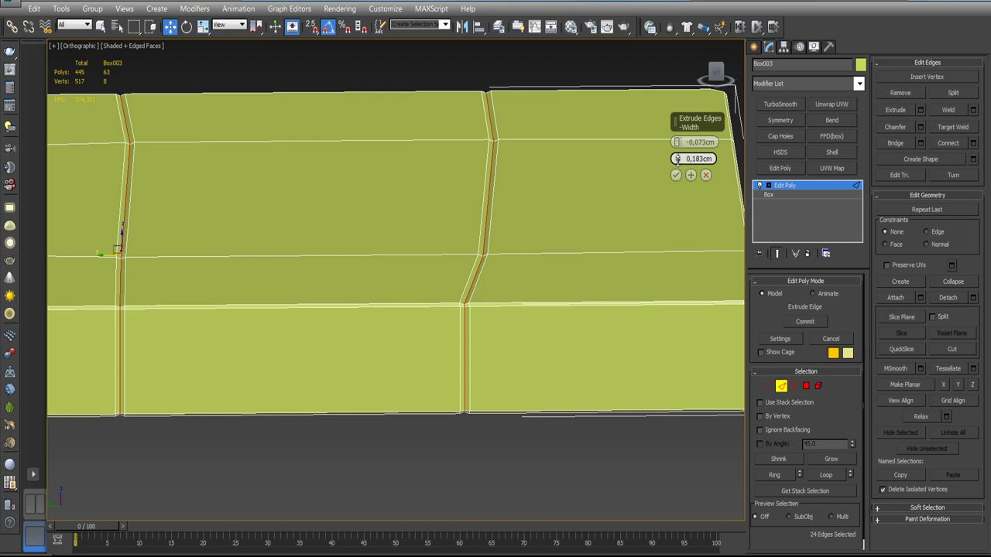
left_click_drag(677, 158, 678, 159)
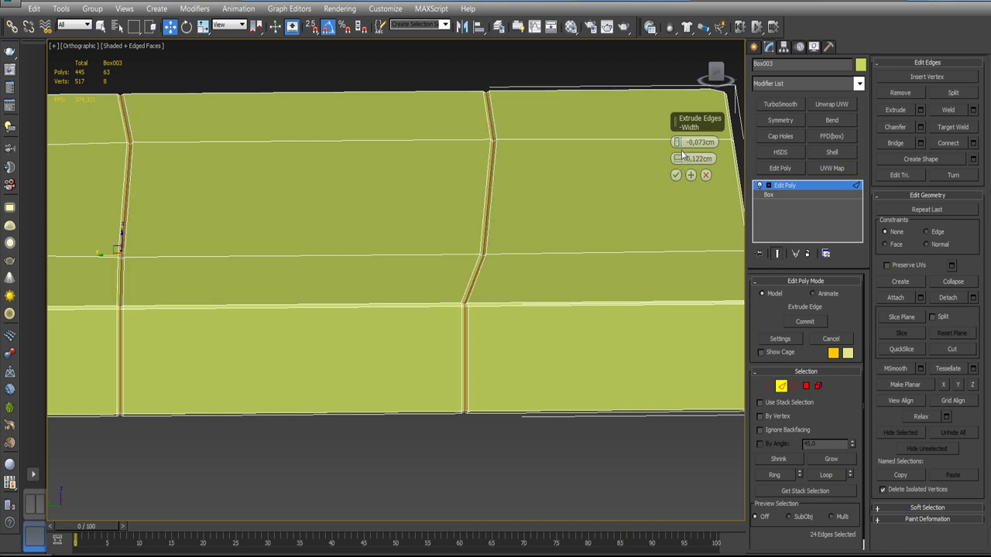
left_click_drag(678, 142, 677, 147)
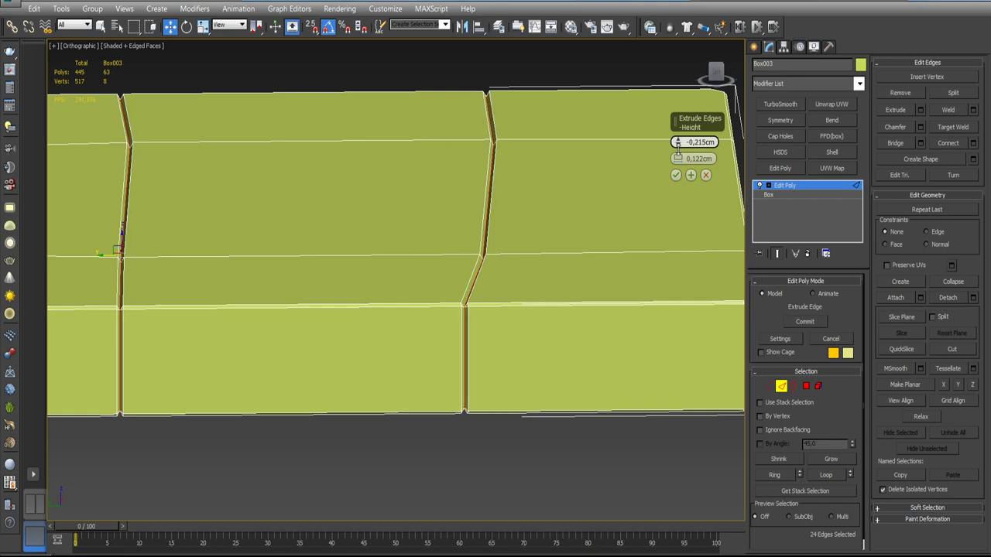
- Settle the groove depth at -0.168 cm and confirm the edge extrusion
middle_click_drag(547, 251, 401, 376, "alt")
scroll(447, 312, "up", 2)
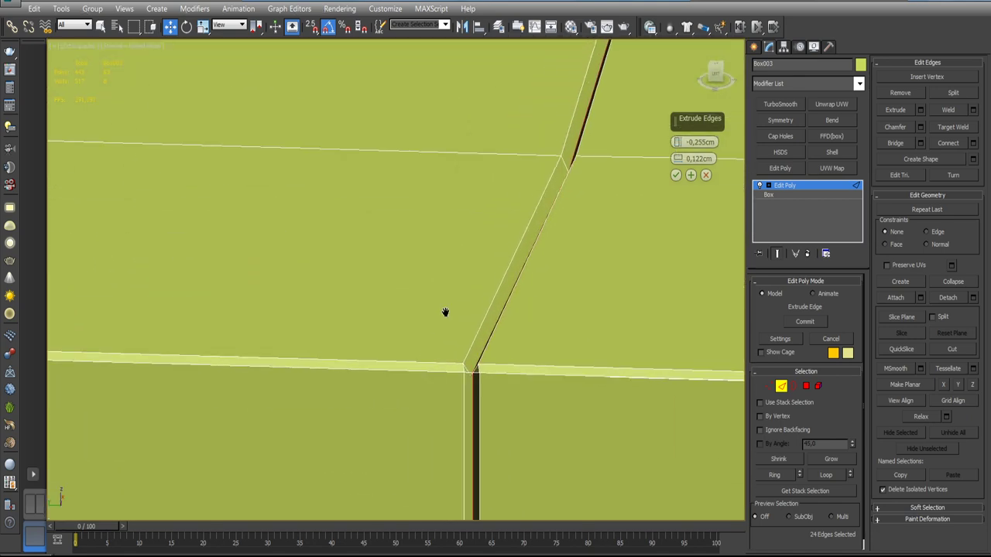
scroll(491, 322, "up", 3)
scroll(524, 269, "down", 5)
middle_click_drag(524, 268, 487, 341, "alt")
scroll(493, 313, "up", 2)
scroll(478, 324, "up", 3)
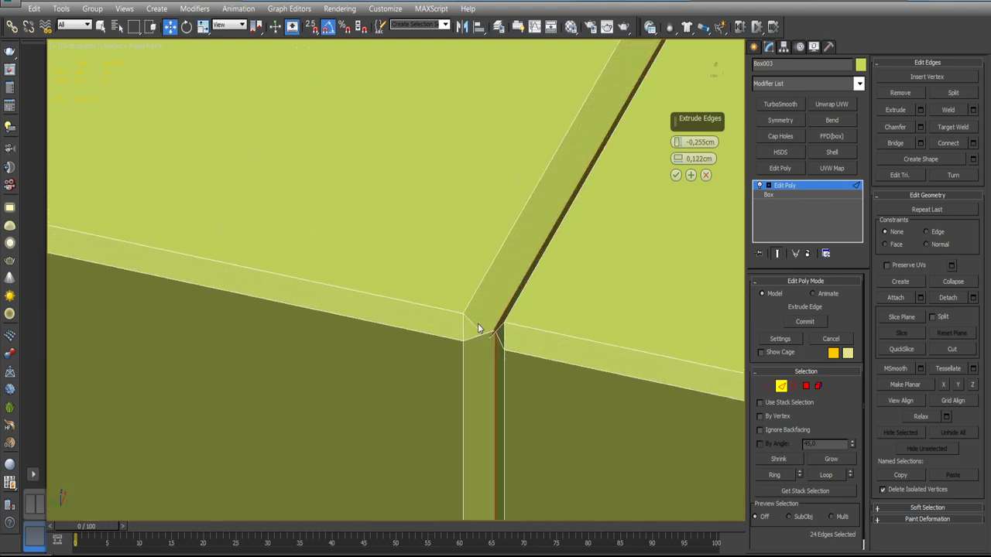
scroll(481, 324, "up", 2)
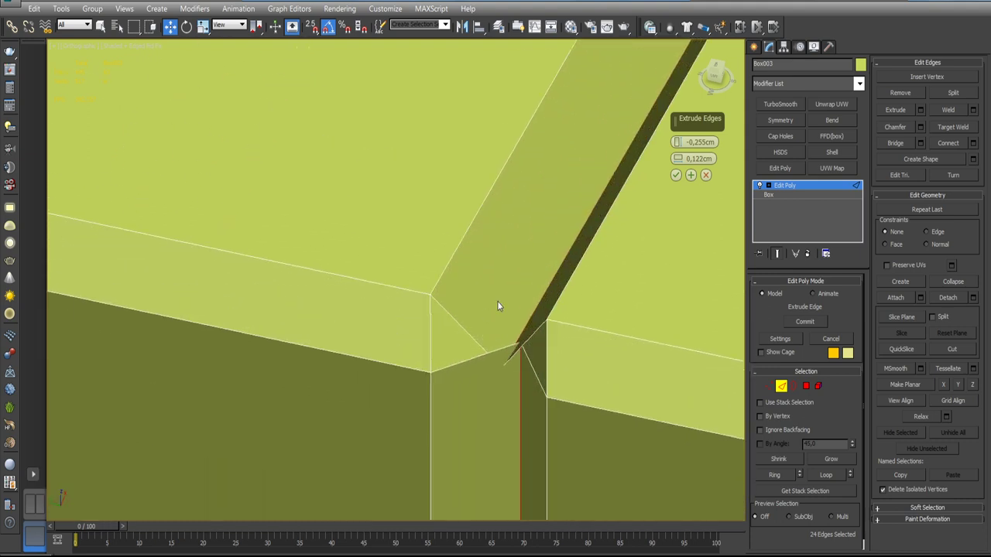
left_click_drag(677, 141, 693, 98)
scroll(696, 98, "down", 2)
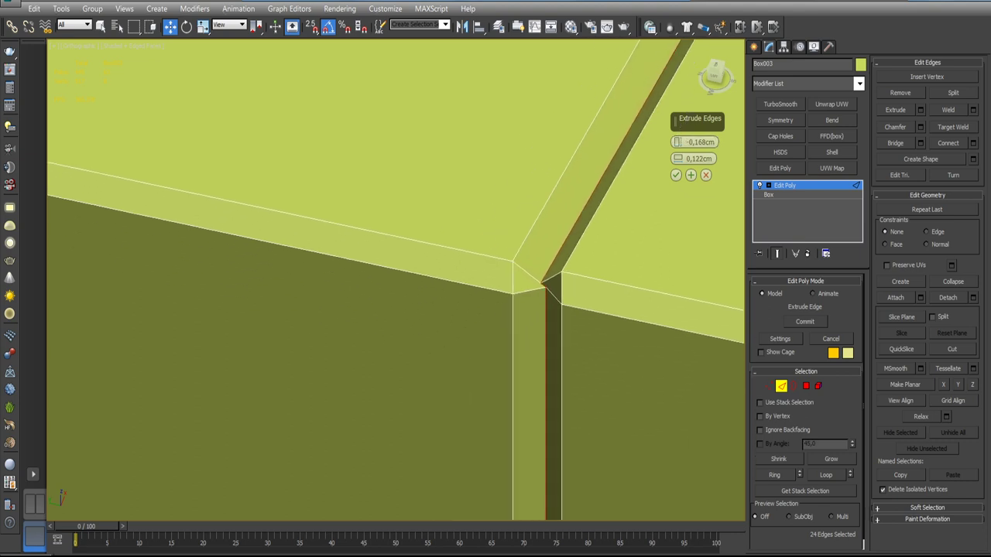
scroll(624, 310, "down", 3)
scroll(571, 251, "up", 3)
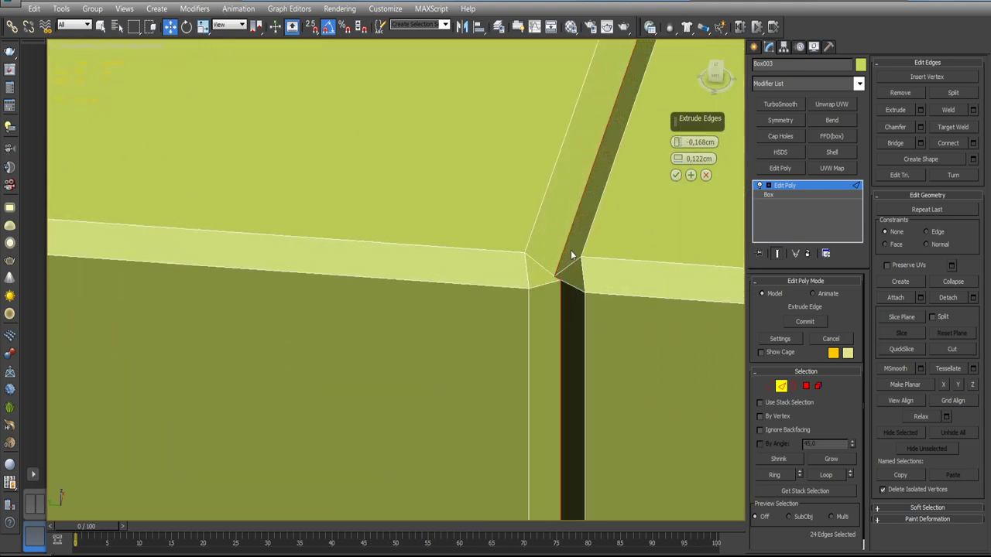
scroll(570, 251, "down", 2)
scroll(570, 250, "down", 1)
mouse_move(571, 250)
middle_mouse_down("alt")
mouse_move(590, 265)
mouse_move(582, 274)
mouse_move(542, 256)
mouse_move(565, 232)
mouse_move(565, 263)
mouse_move(553, 228)
mouse_move(588, 256)
middle_mouse_up("alt")
scroll(582, 273, "down", 2)
left_click(676, 175)
- Leave edge editing, switch to Shaded display without edge wires, and frame the chair in Front view
left_click(777, 194)
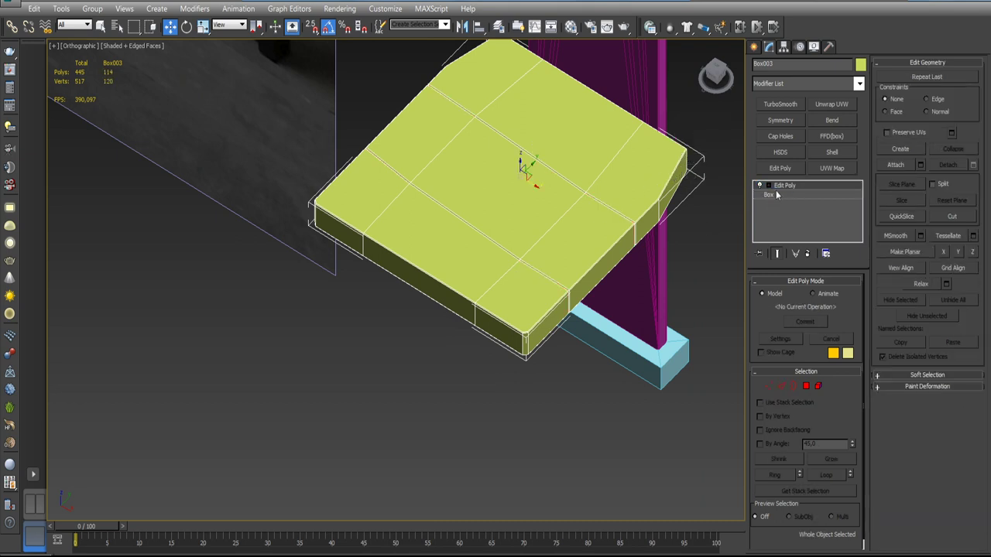
left_click(699, 221)
middle_click_drag(699, 221, 612, 258, "alt")
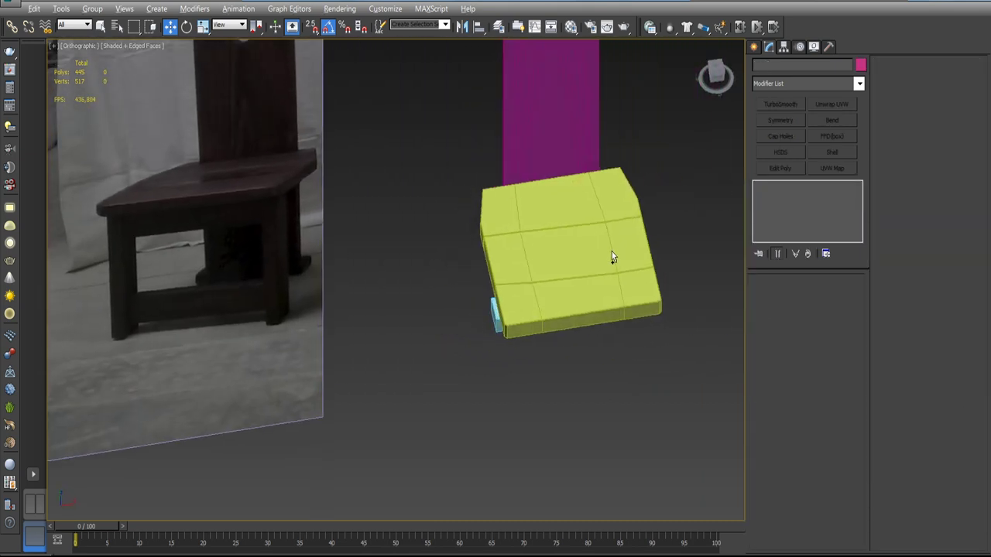
key("F4")
left_click(608, 223)
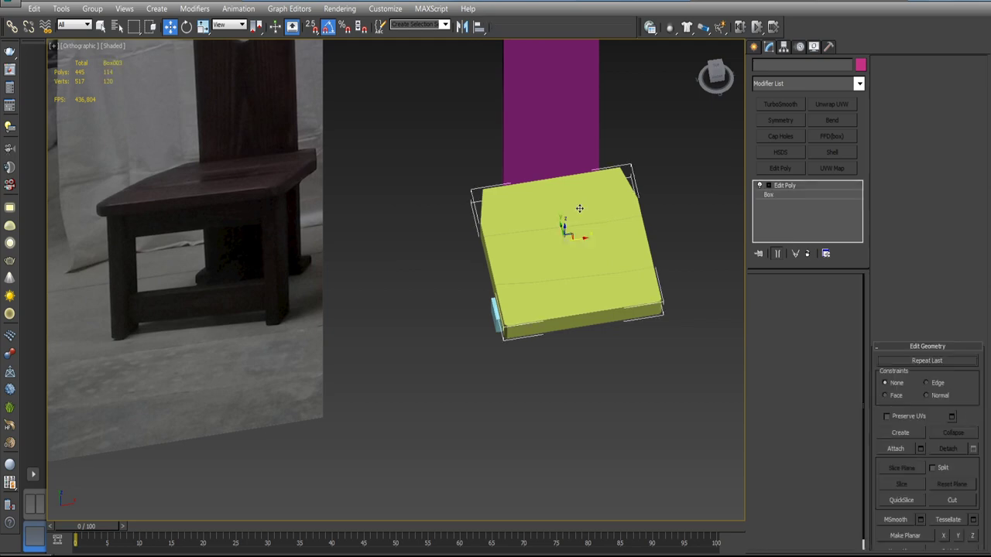
middle_click_drag(607, 223, 609, 173, "alt")
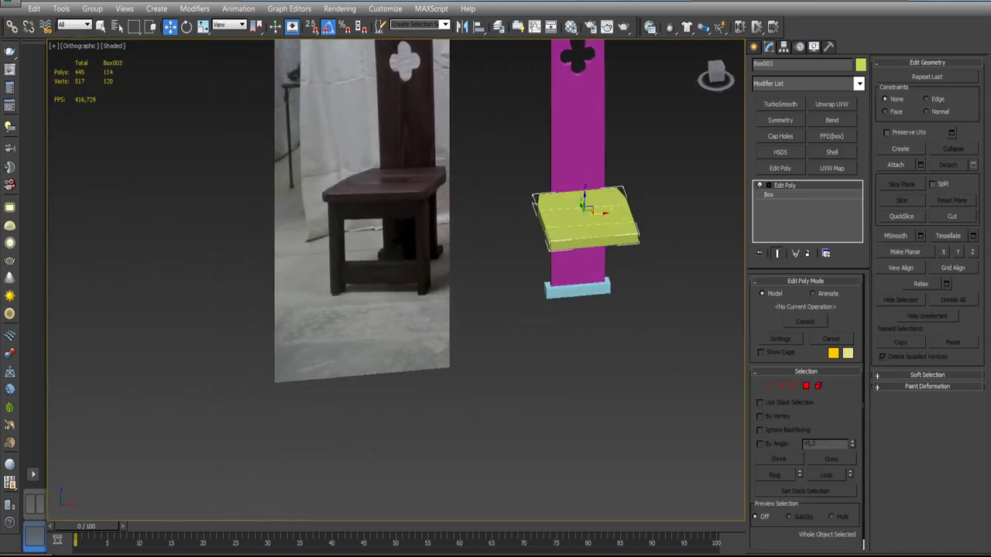
mouse_move(588, 207)
middle_mouse_down("alt")
mouse_move(543, 218)
mouse_move(548, 242)
mouse_move(641, 267)
middle_mouse_up("alt")
key("f")
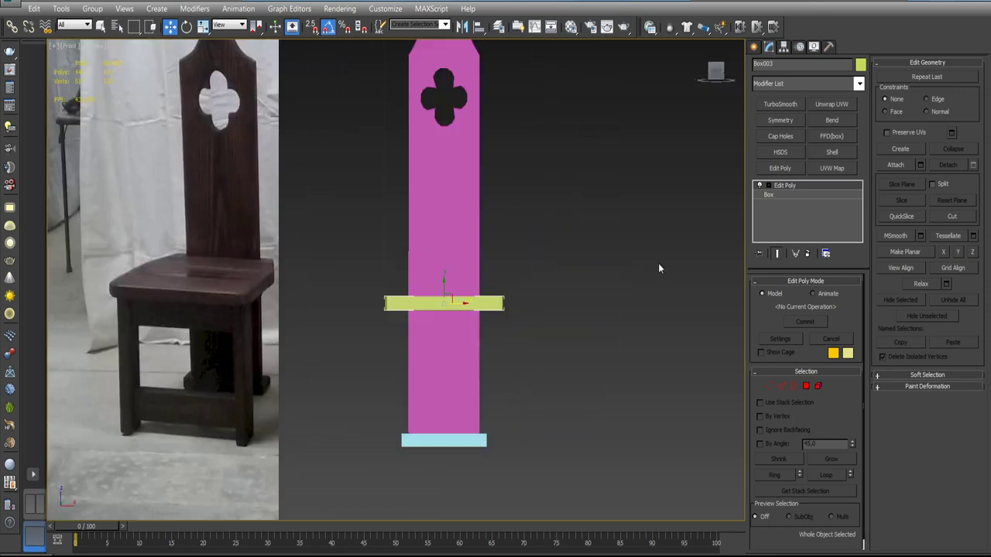
scroll(658, 266, "up", 5)
scroll(658, 266, "down", 3)
scroll(662, 287, "down", 3)
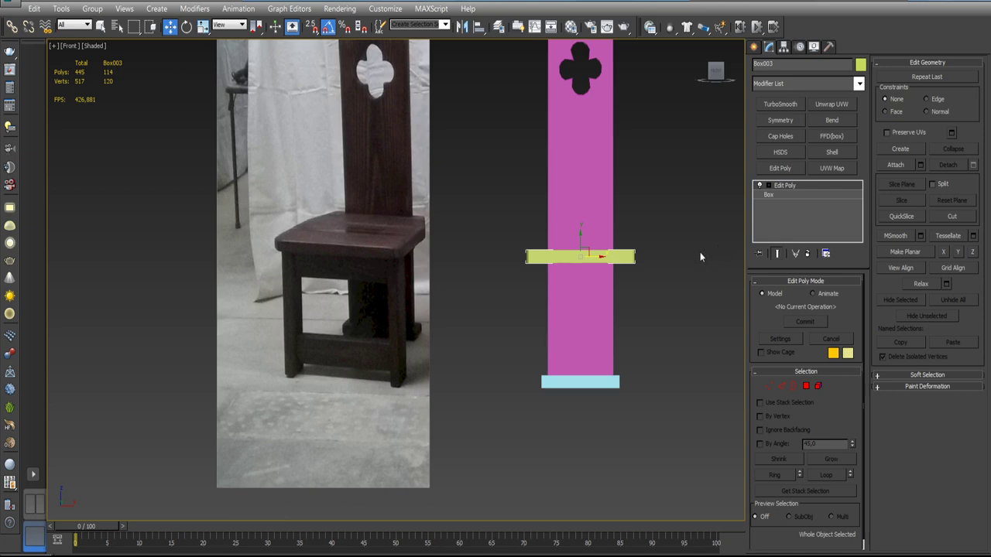
scroll(697, 257, "down", 2)
scroll(624, 291, "down", 3)
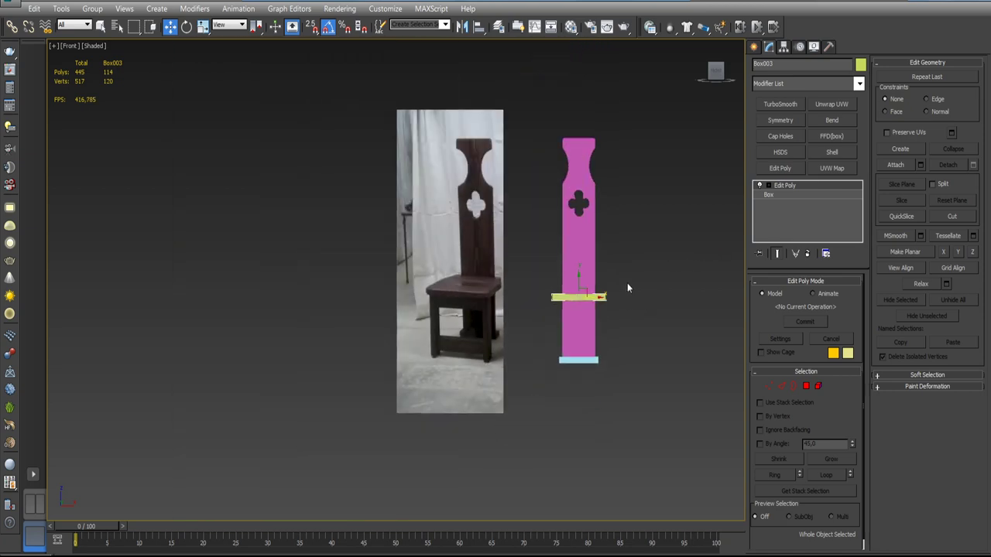
mouse_move(645, 265)
middle_mouse_down()
mouse_move(648, 304)
mouse_move(612, 277)
middle_mouse_up()
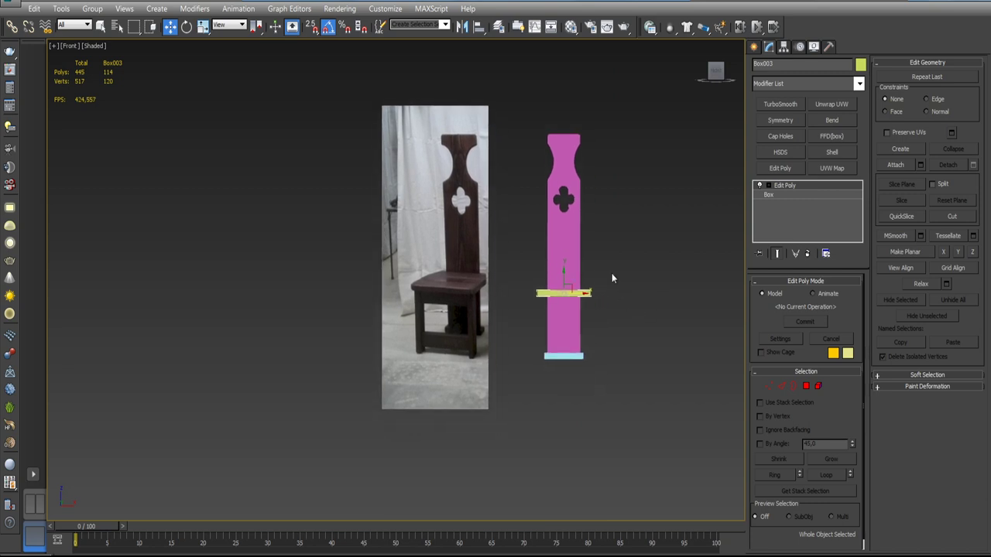
middle_click_drag(611, 276, 576, 283)
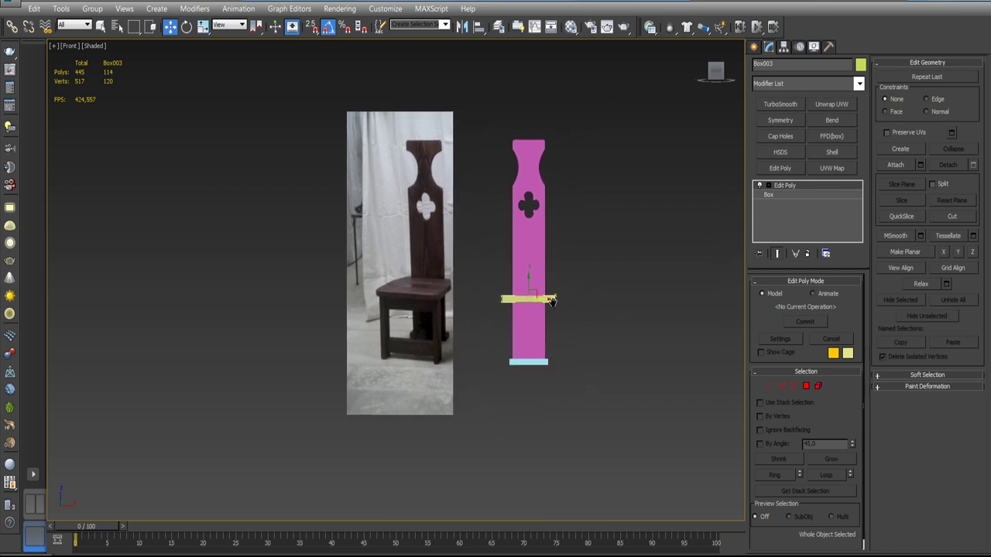
- Slide the reference photo plane right so its chair sits behind the pink backrest
left_click(419, 260)
left_click_drag(418, 260, 521, 275)
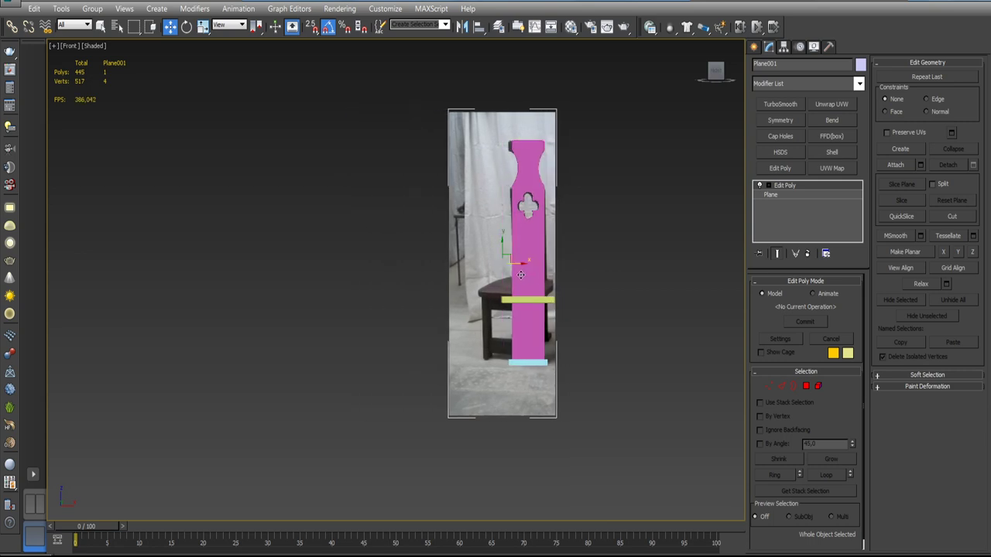
scroll(515, 292, "up", 4)
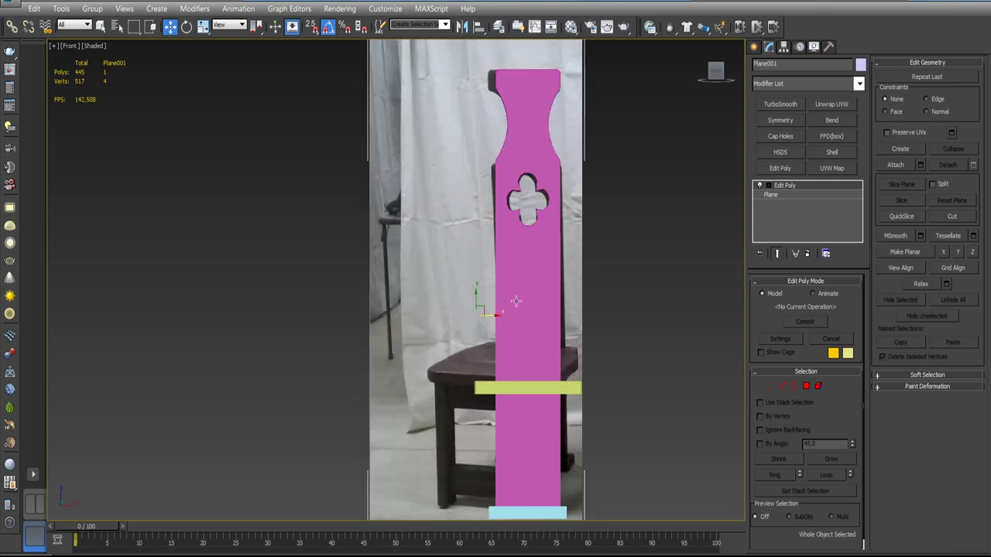
left_click_drag(496, 314, 502, 312)
- Make the pink backrest see-through and nudge the reference photo slightly left
left_click(525, 270)
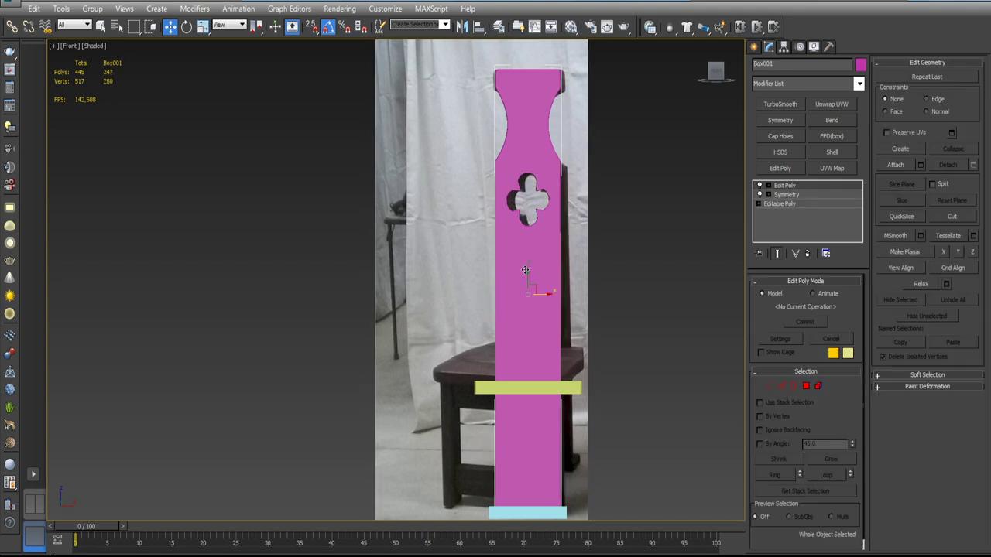
key("alt+x")
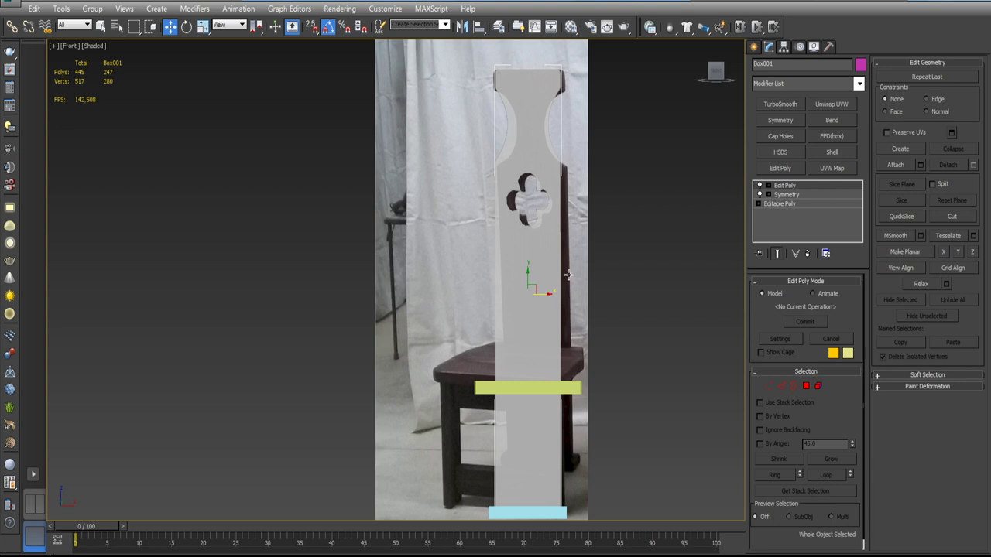
left_click(568, 274)
left_click_drag(502, 313, 497, 315)
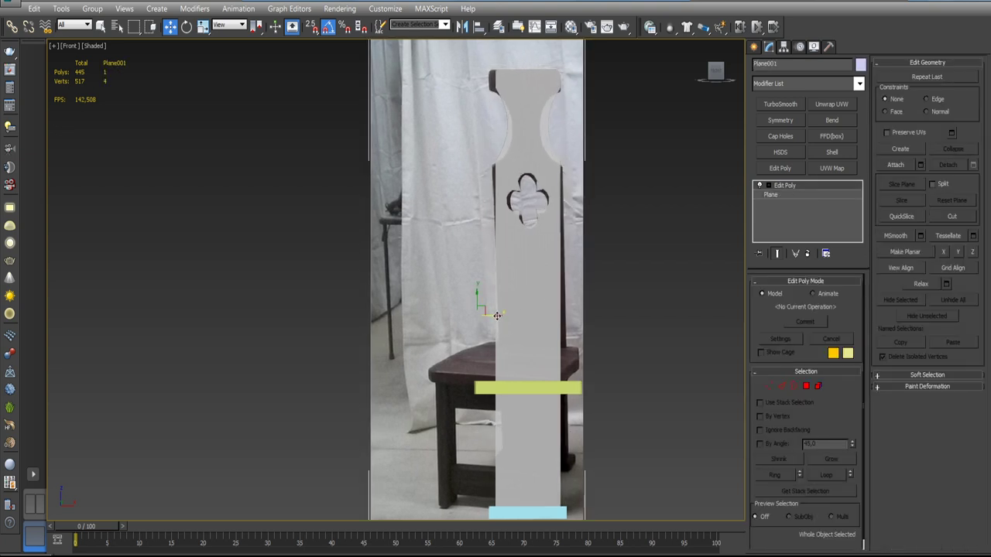
- Reselect the backrest mesh with its upper neck section framed close up
left_click(497, 315)
scroll(531, 249, "up", 5)
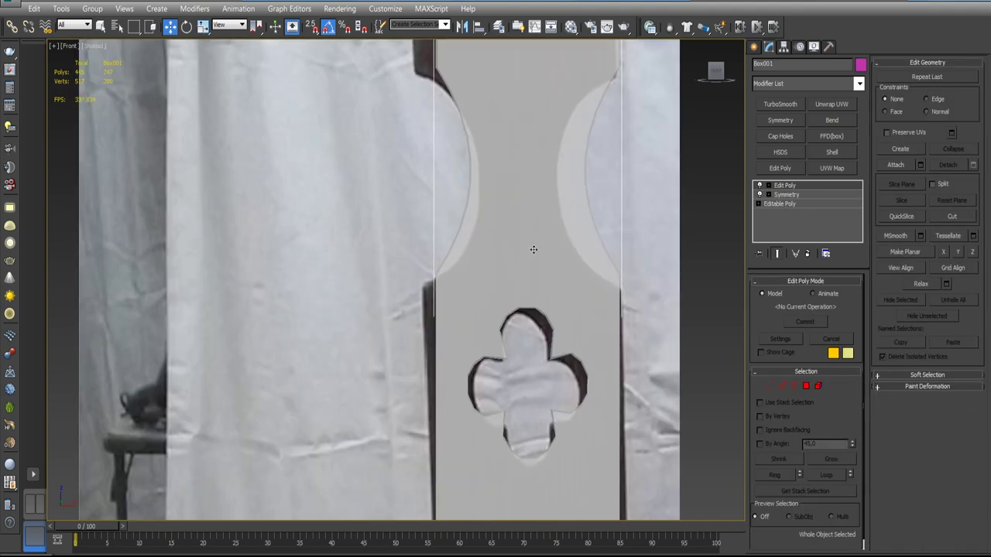
left_click(395, 215)
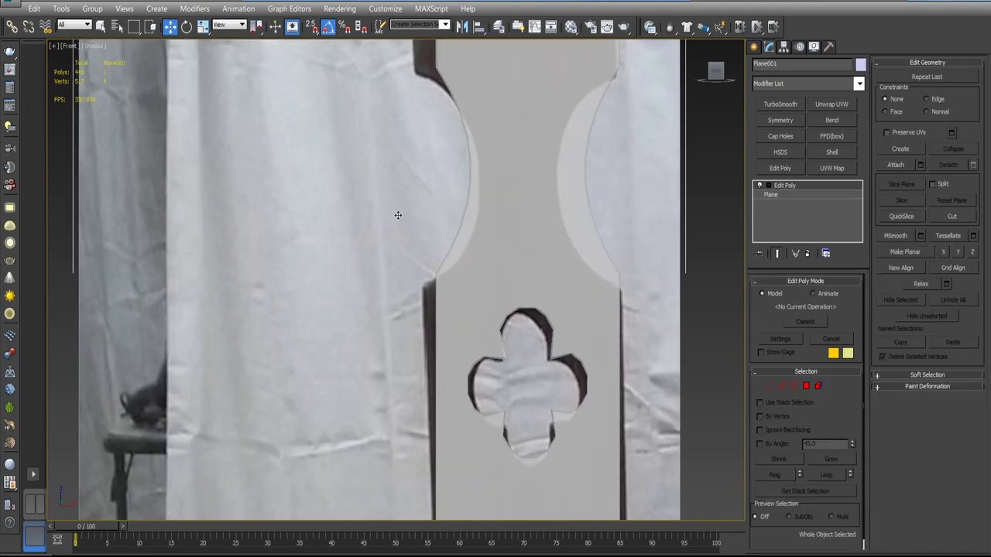
mouse_move(405, 215)
middle_mouse_down()
mouse_move(521, 224)
mouse_move(499, 267)
middle_mouse_up()
left_click(498, 268)
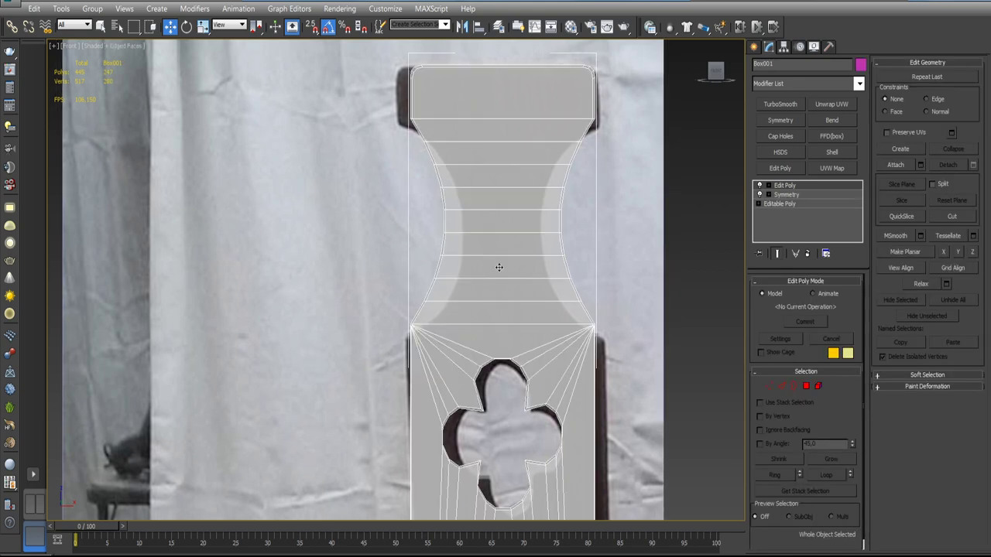
- Select the backrest's middle neck vertex rows, enable soft selection, and scale them inward
left_click(771, 385)
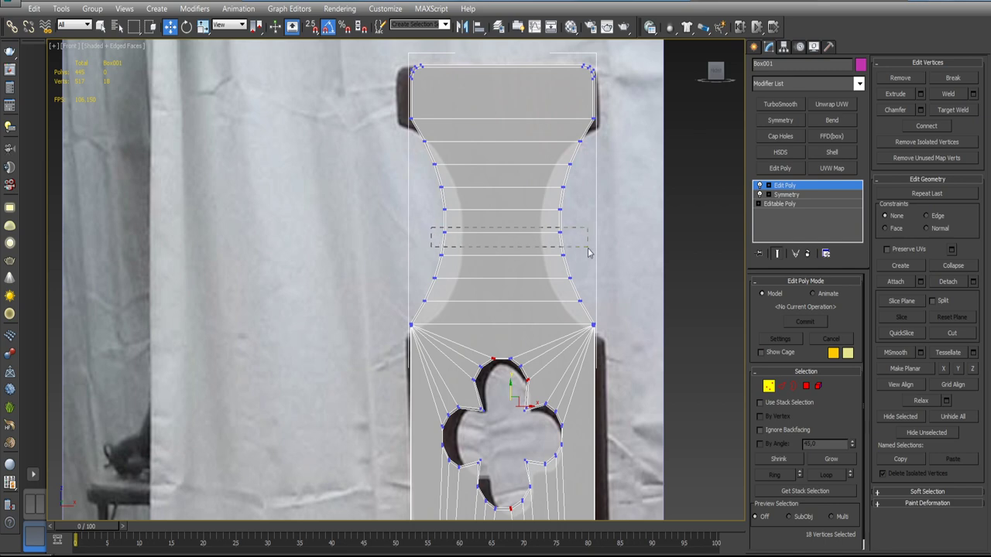
left_click_drag(433, 226, 589, 249)
key("r")
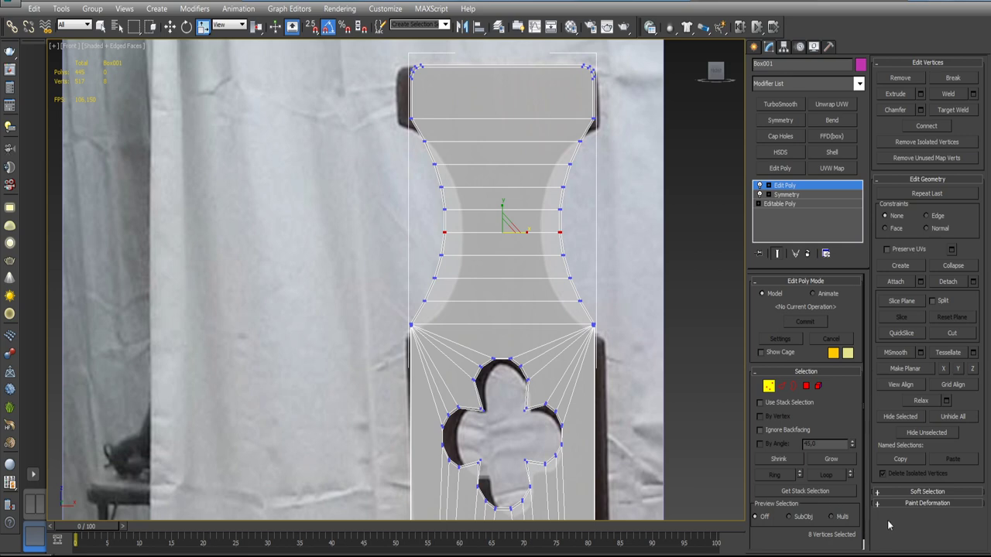
left_click(878, 494)
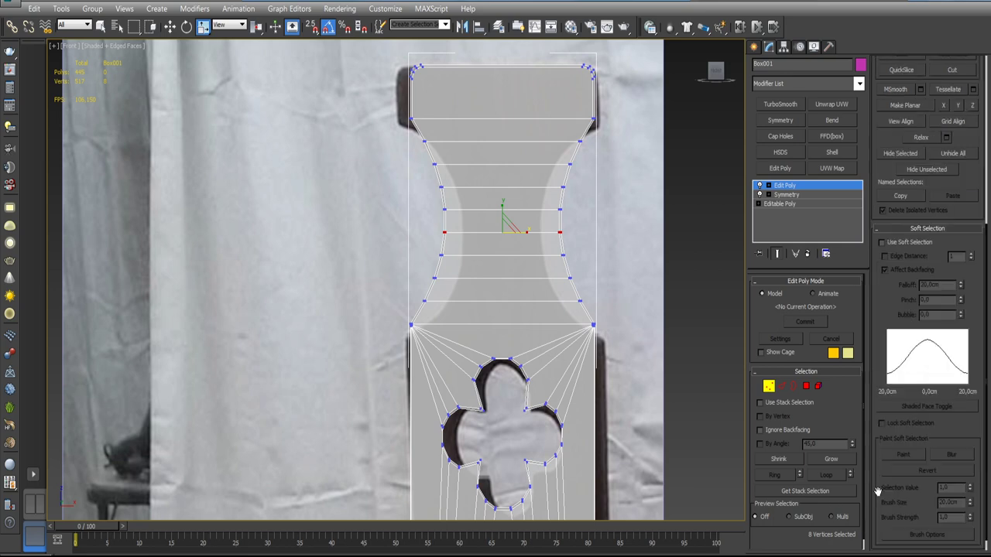
left_click(882, 243)
mouse_move(960, 287)
left_mouse_down()
mouse_move(960, 331)
mouse_move(958, 314)
left_mouse_up()
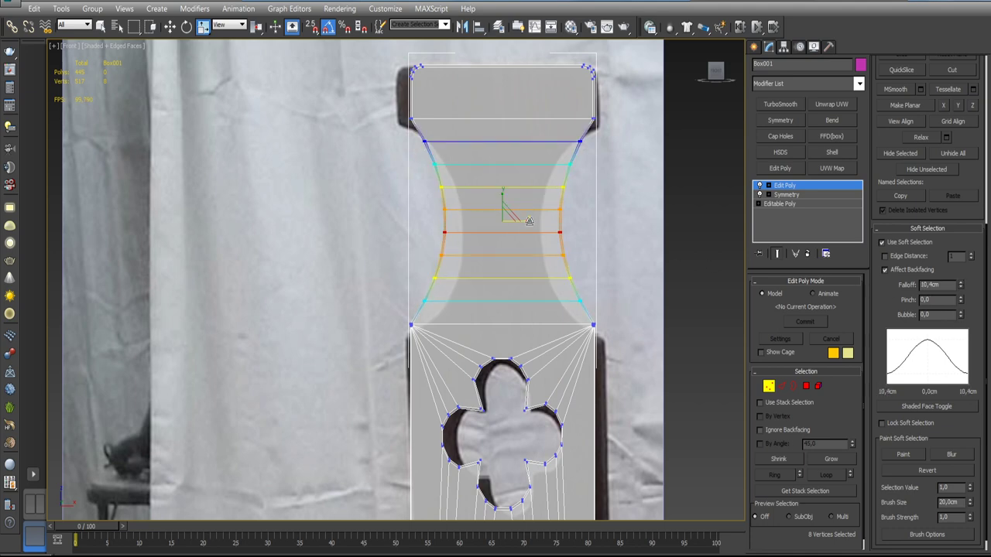
left_click_drag(529, 222, 513, 221)
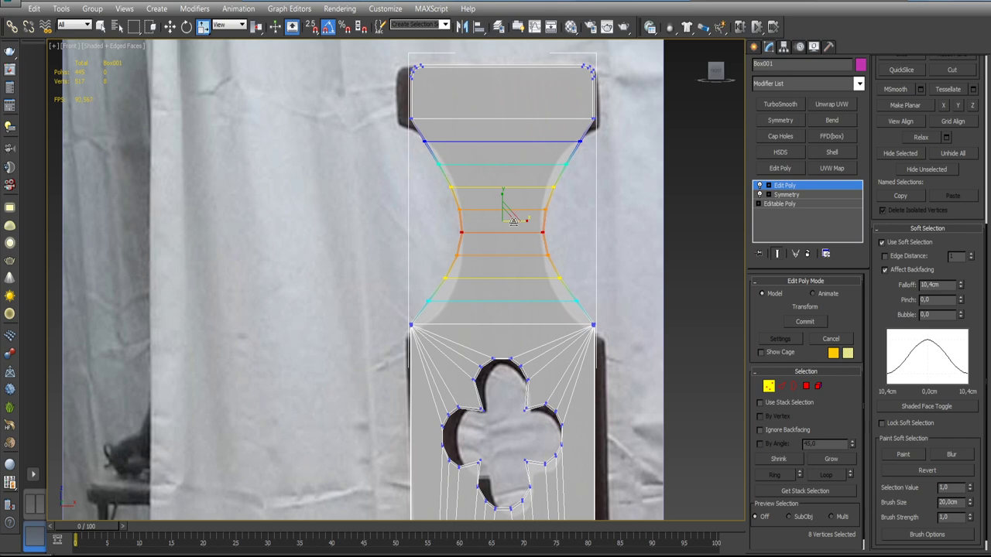
left_click(513, 221)
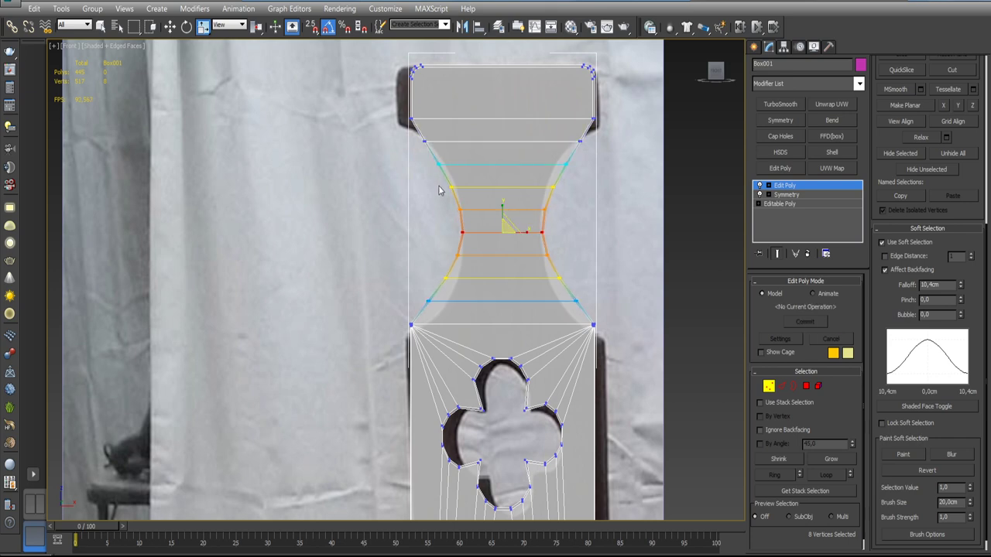
- Narrow the waist rows further with an 8.632 cm falloff, then slightly narrow a higher row
left_click_drag(439, 188, 586, 210)
mouse_move(431, 181)
left_mouse_down()
mouse_move(583, 272)
mouse_move(581, 288)
left_mouse_up()
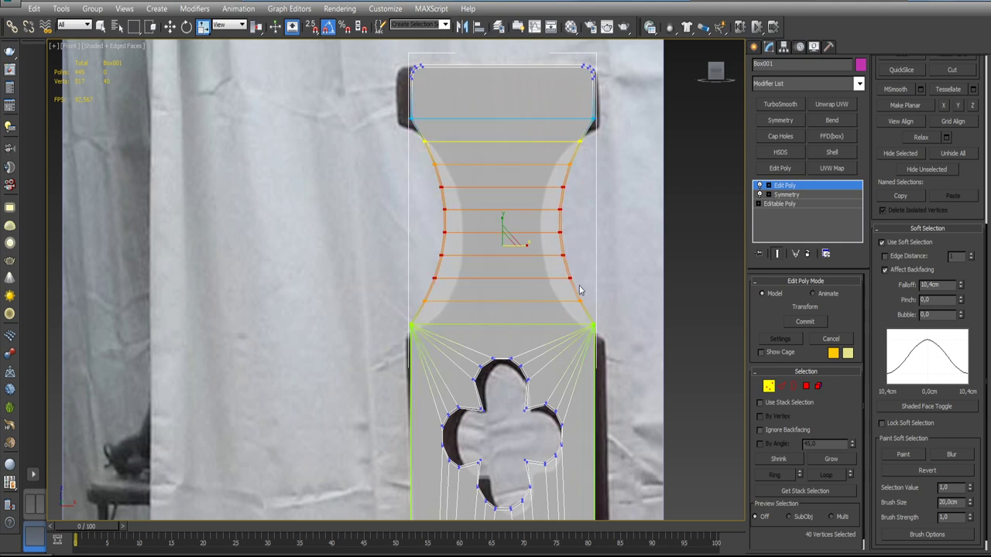
left_click_drag(525, 247, 519, 247)
left_click_drag(432, 209, 587, 268)
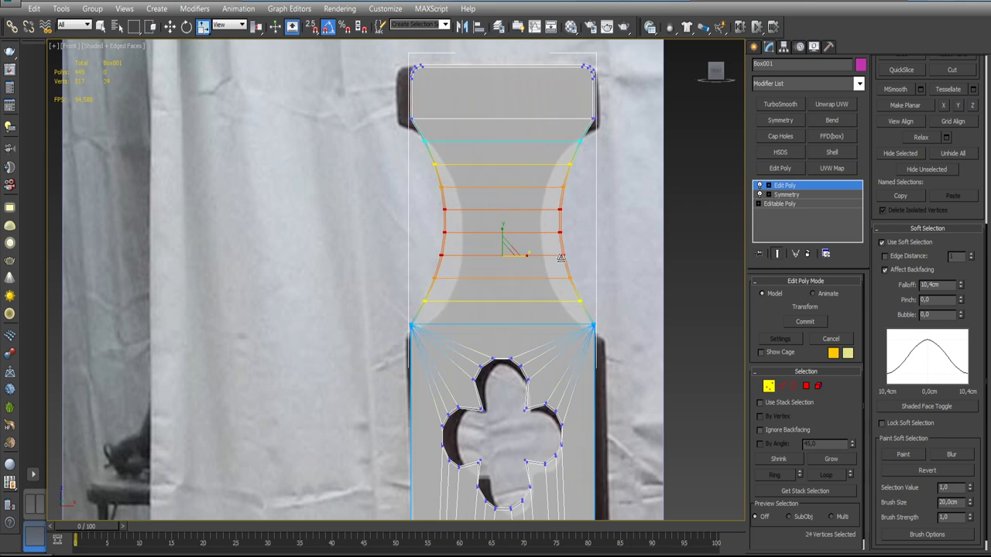
mouse_move(526, 255)
left_mouse_down()
mouse_move(509, 254)
mouse_move(530, 254)
left_mouse_up()
left_click_drag(961, 293, 962, 296)
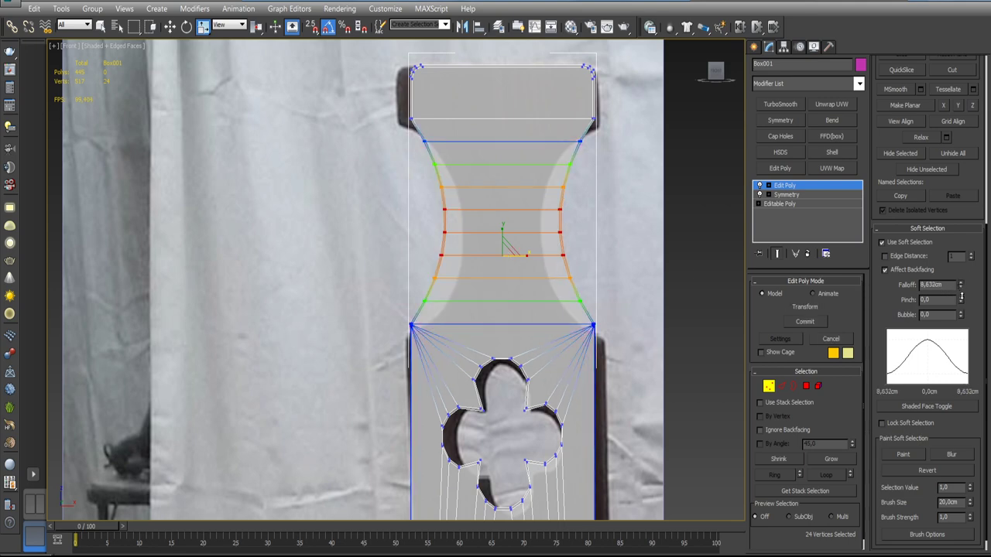
left_click_drag(528, 257, 511, 262)
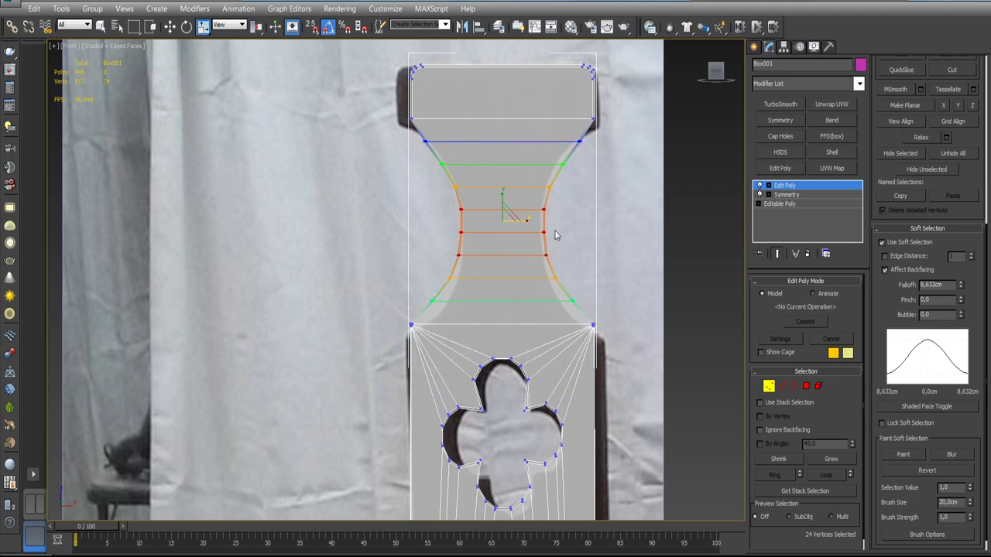
mouse_move(439, 185)
left_mouse_down()
mouse_move(570, 204)
mouse_move(527, 200)
left_mouse_up()
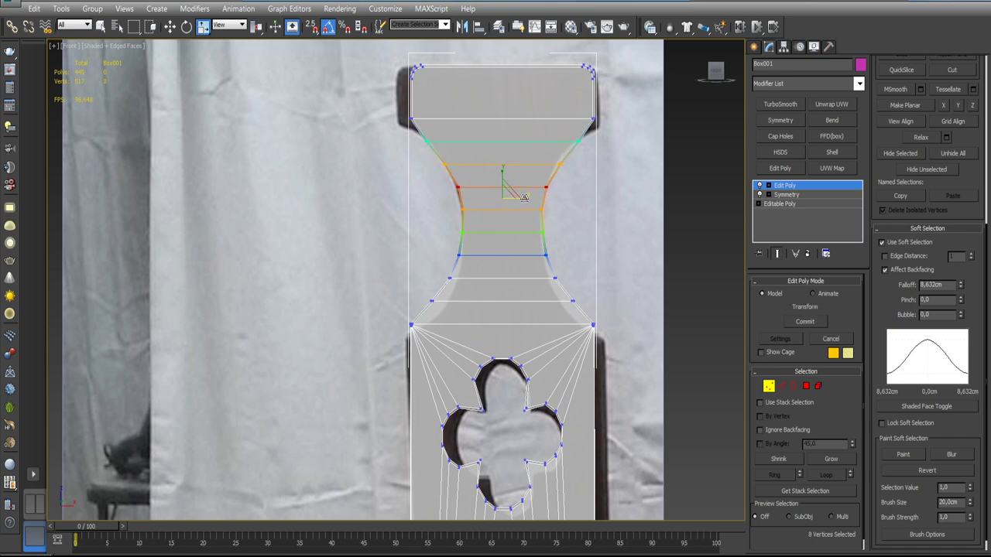
mouse_move(429, 157)
left_mouse_down()
mouse_move(582, 173)
mouse_move(526, 175)
left_mouse_up()
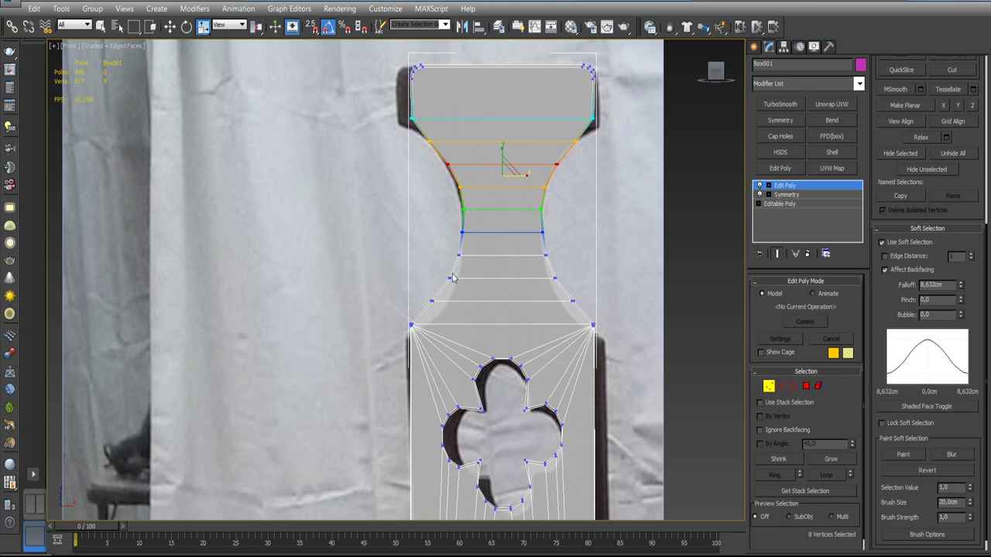
- Undo the last narrowing and scale the upper and lower neck rows slightly inward
key("ctrl+z")
key("ctrl+z")
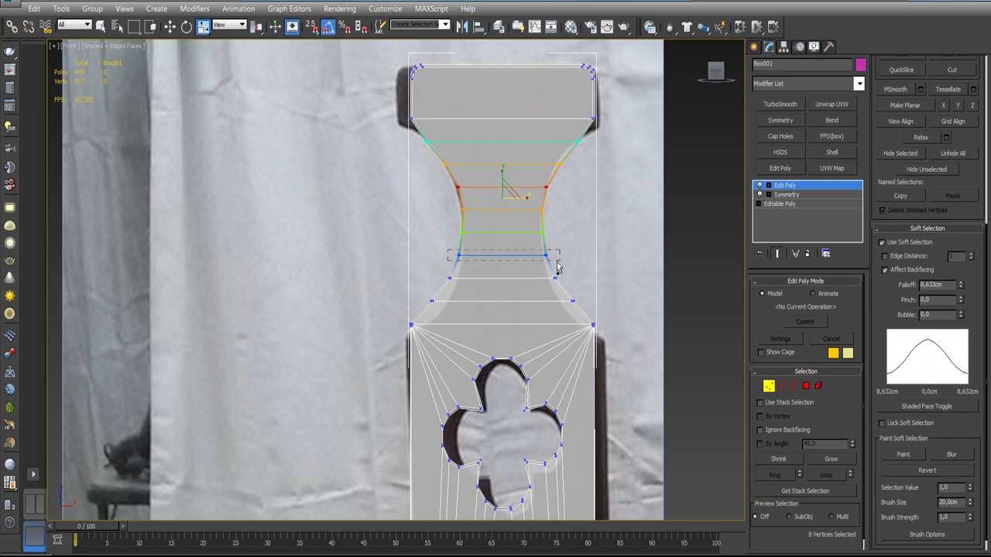
left_click_drag(451, 258, 579, 265, "ctrl")
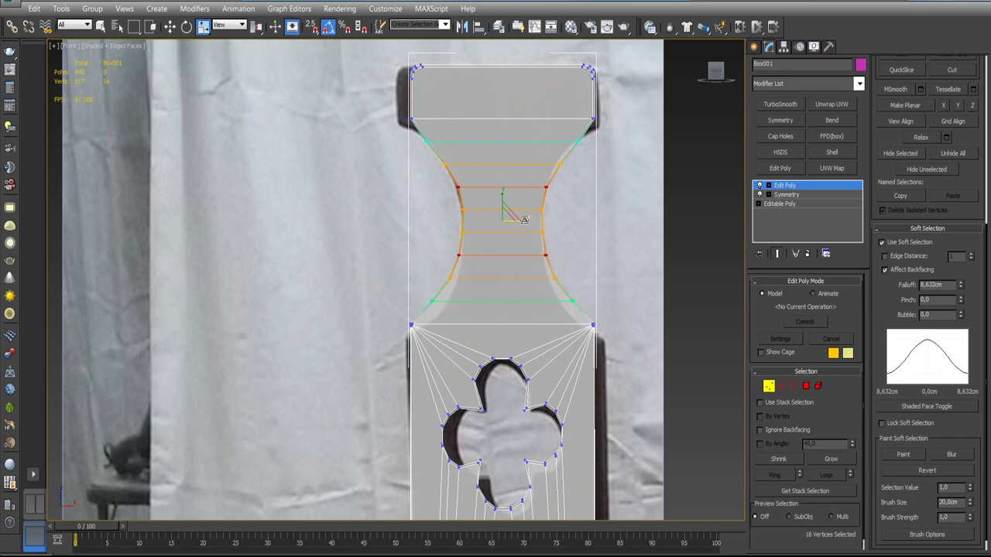
left_click_drag(523, 219, 543, 232)
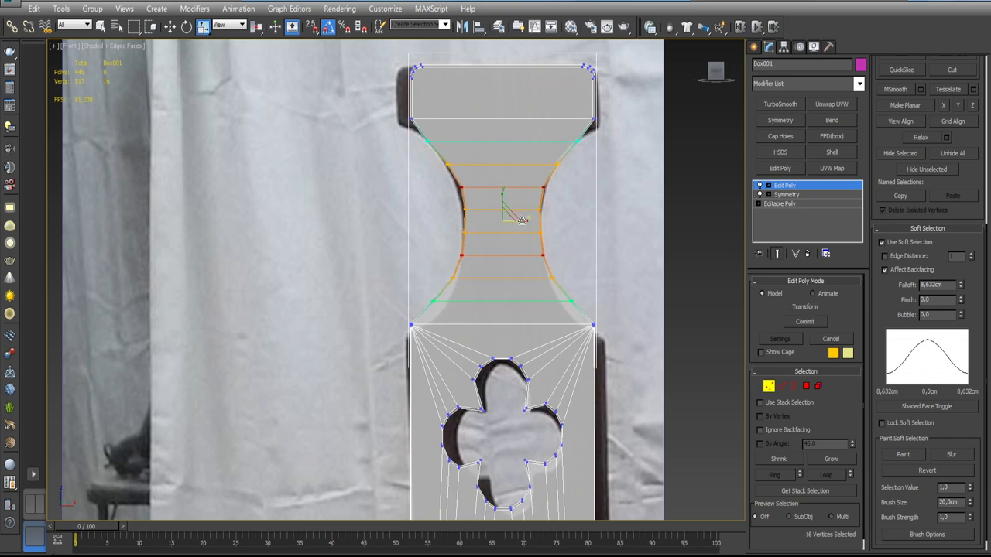
left_click_drag(434, 160, 575, 178)
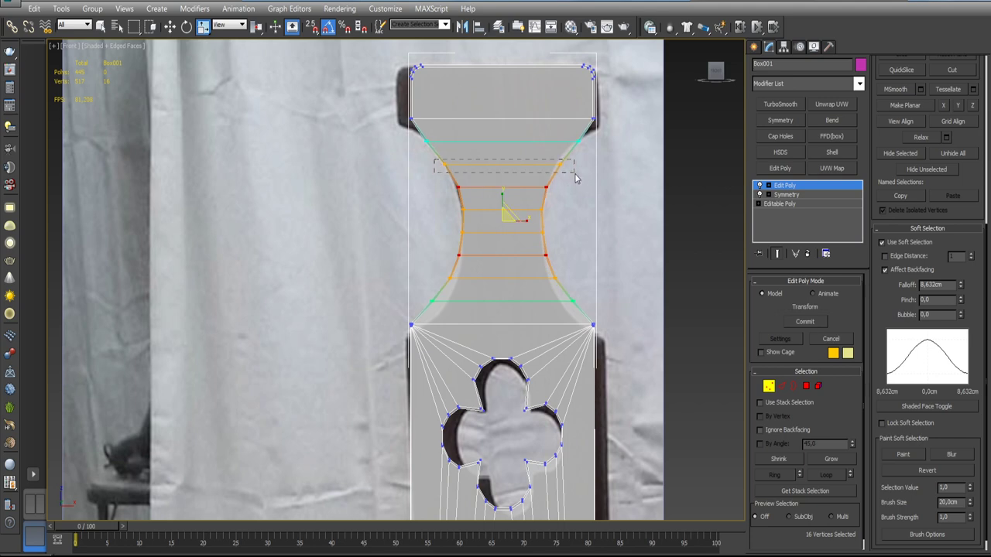
left_click_drag(576, 178, 575, 178)
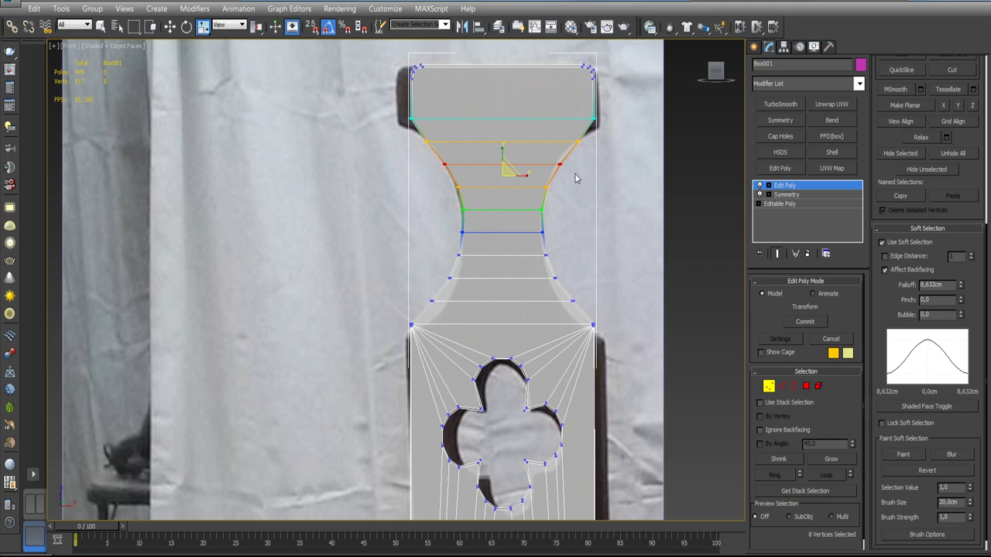
left_click_drag(443, 281, 586, 292, "ctrl")
left_click_drag(523, 247, 524, 255)
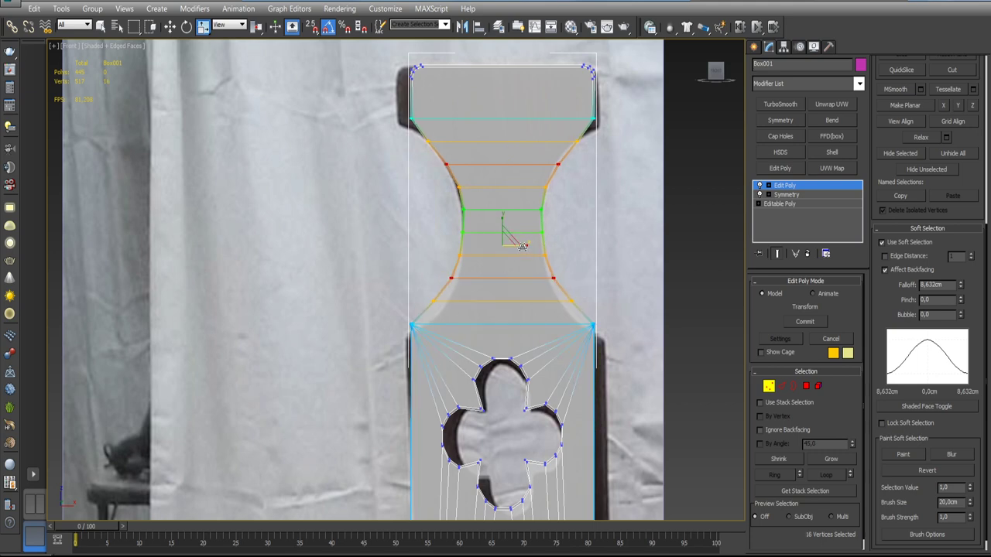
- Pull the upper and lower flare rows inward, tightening the falloff to 3.884 cm
left_click_drag(431, 305, 593, 296)
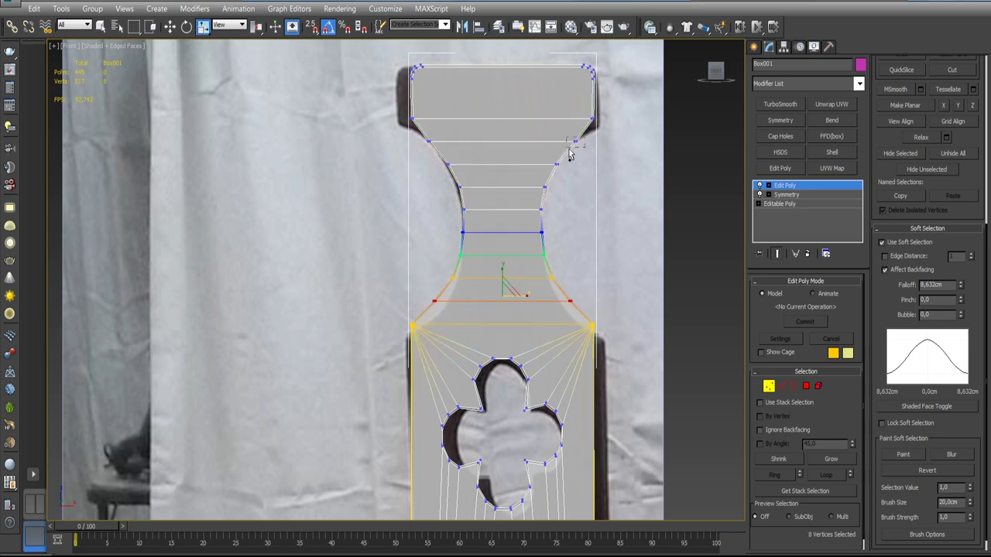
left_click_drag(585, 155, 422, 136, "ctrl")
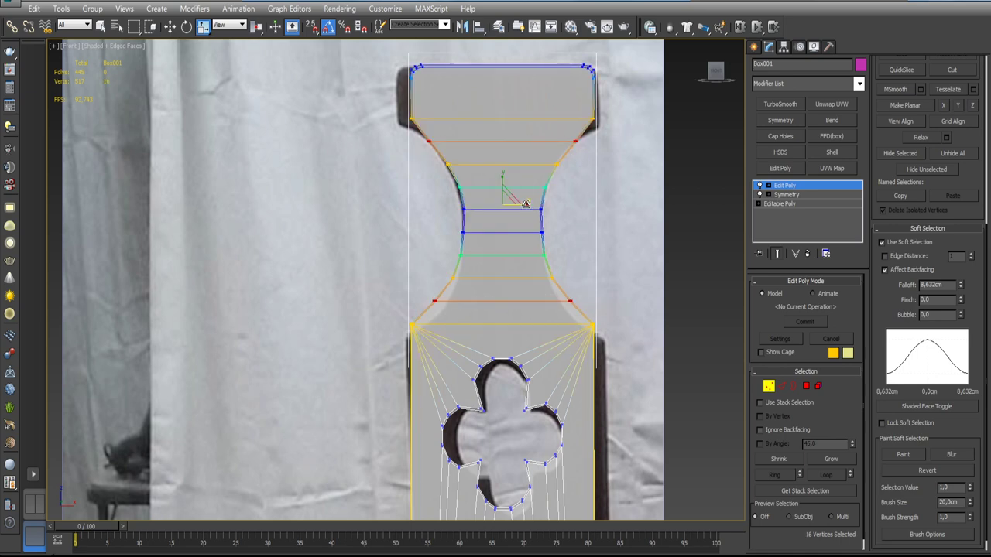
left_click_drag(524, 200, 525, 198)
left_click_drag(961, 289, 966, 314)
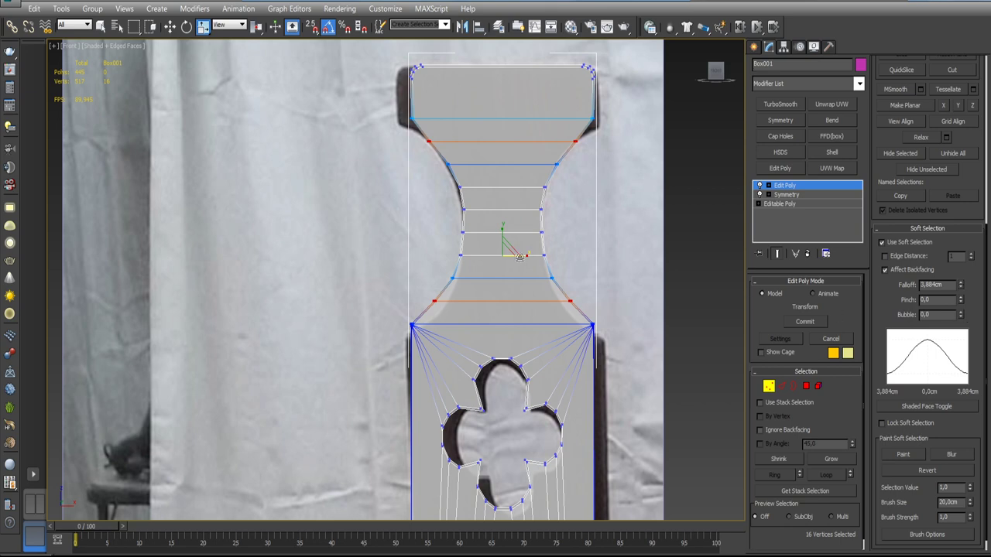
left_click_drag(526, 255, 524, 255)
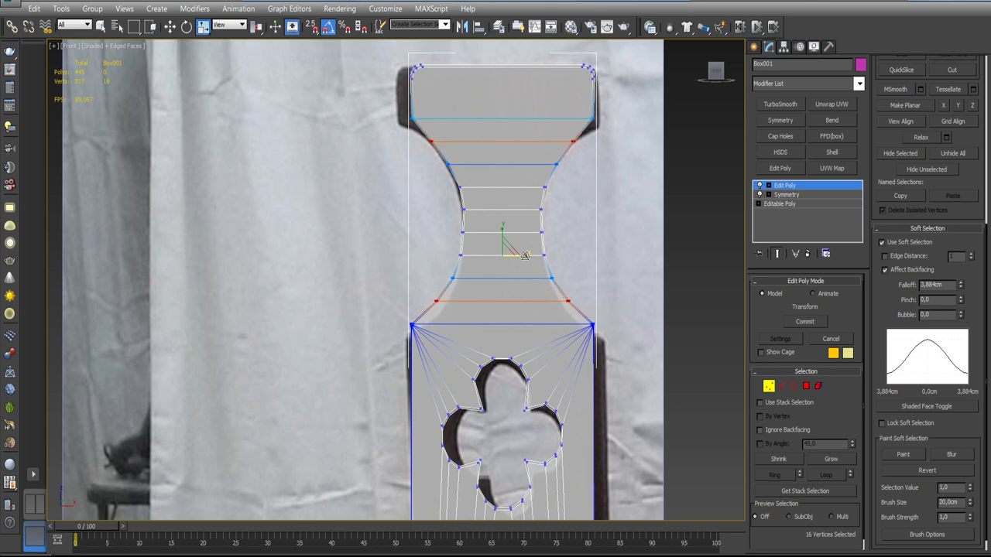
- Turn off soft selection, exit vertex editing, and disable the pillar's see-through display
left_click(795, 190)
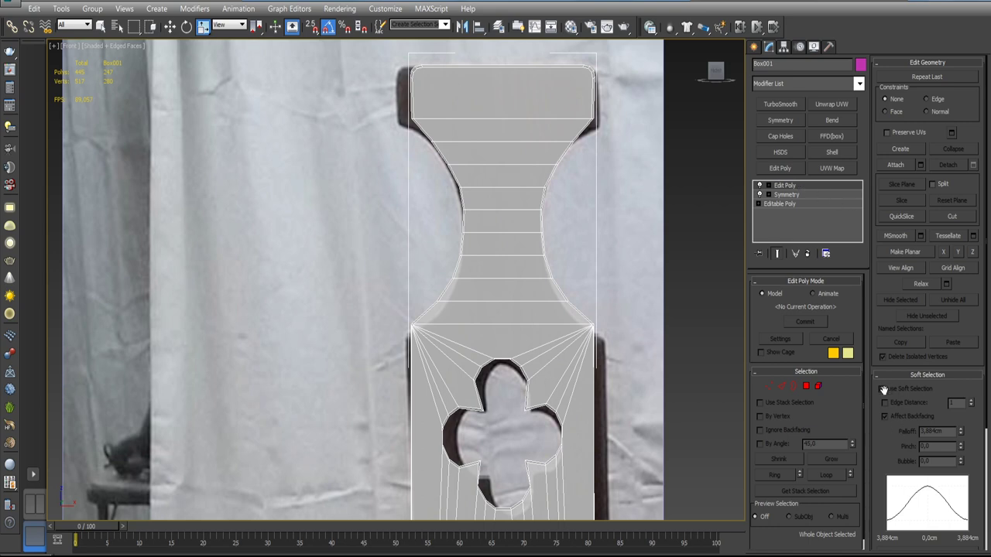
scroll(886, 373, "down", 4)
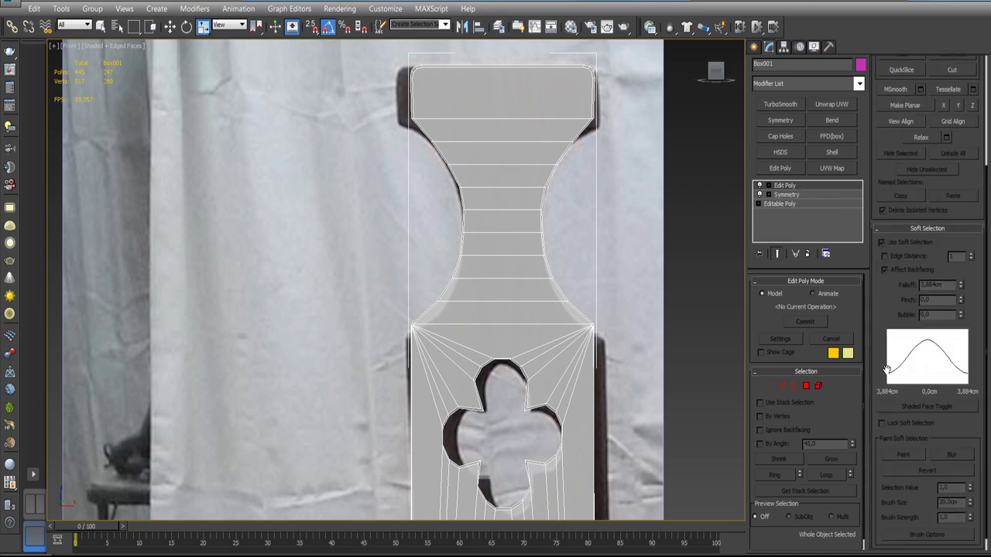
key("1")
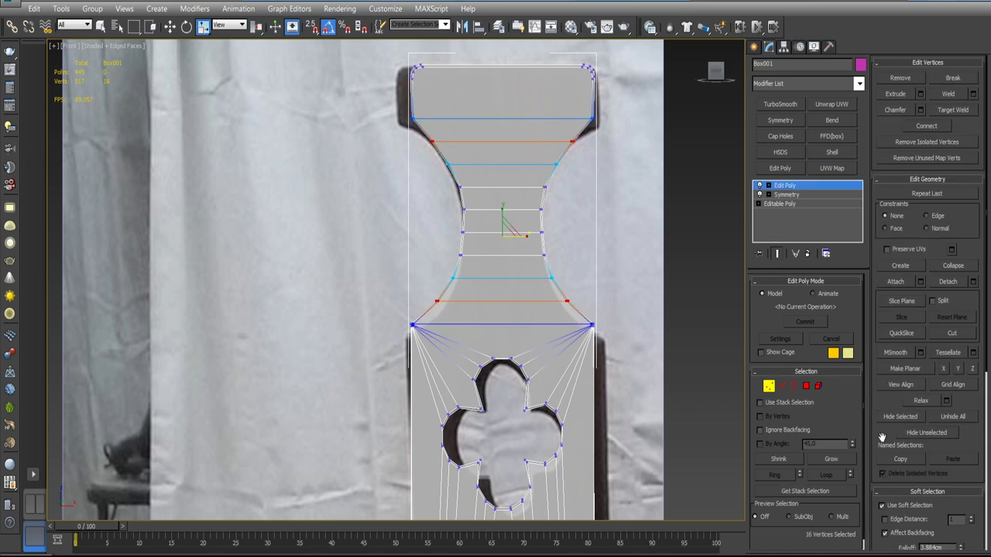
scroll(906, 371, "down", 6)
left_click(882, 251)
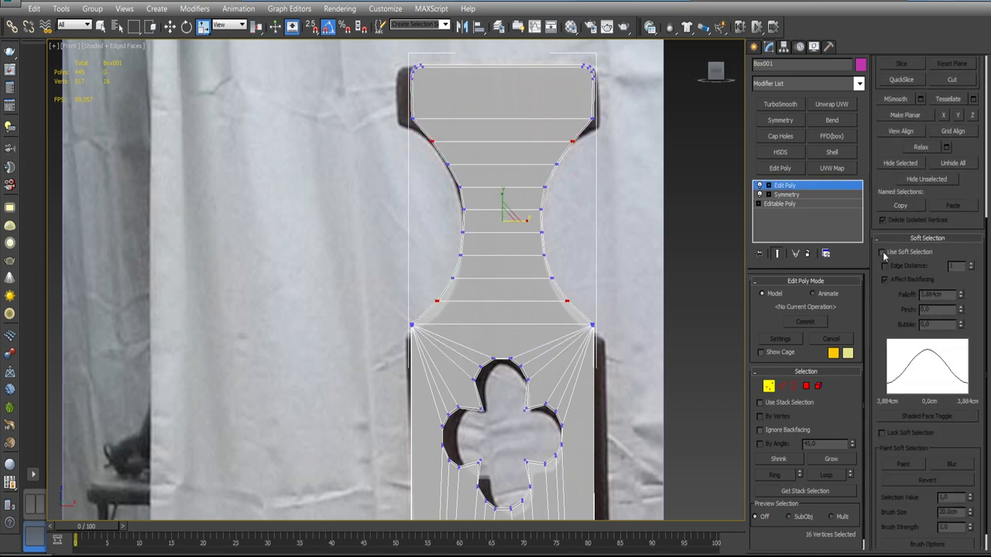
left_click(880, 240)
left_click(784, 188)
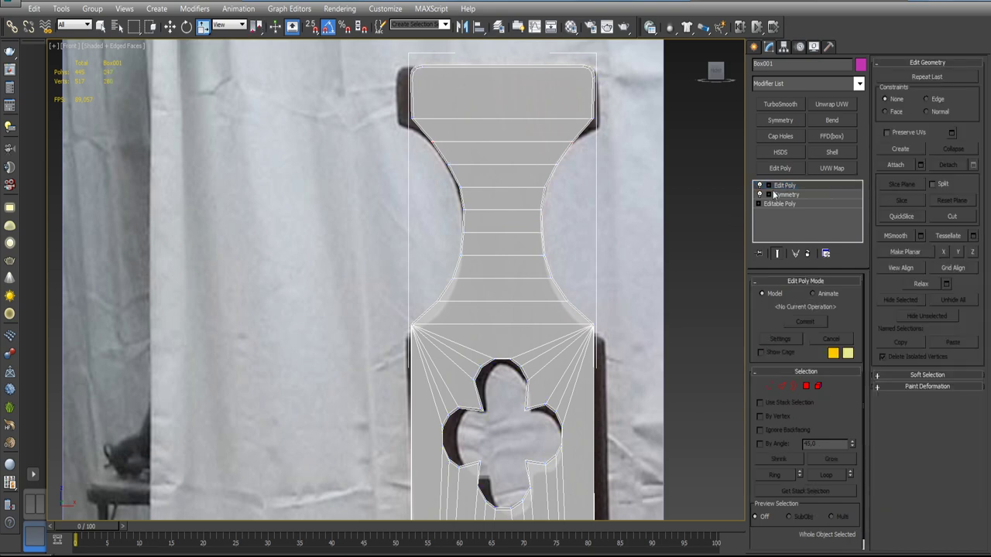
scroll(665, 263, "down", 6)
middle_click_drag(674, 267, 637, 301)
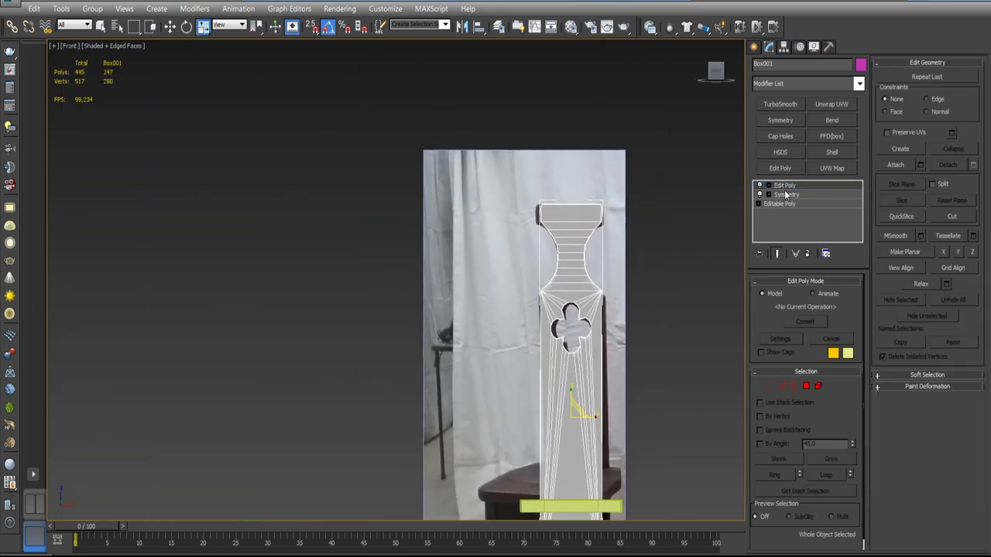
left_click(695, 214)
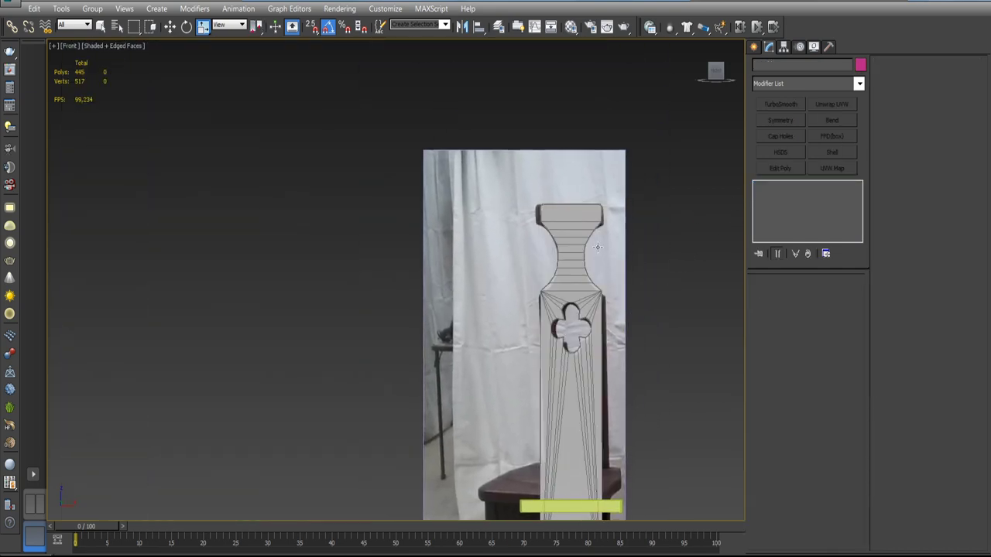
left_click(561, 291)
key("alt+x")
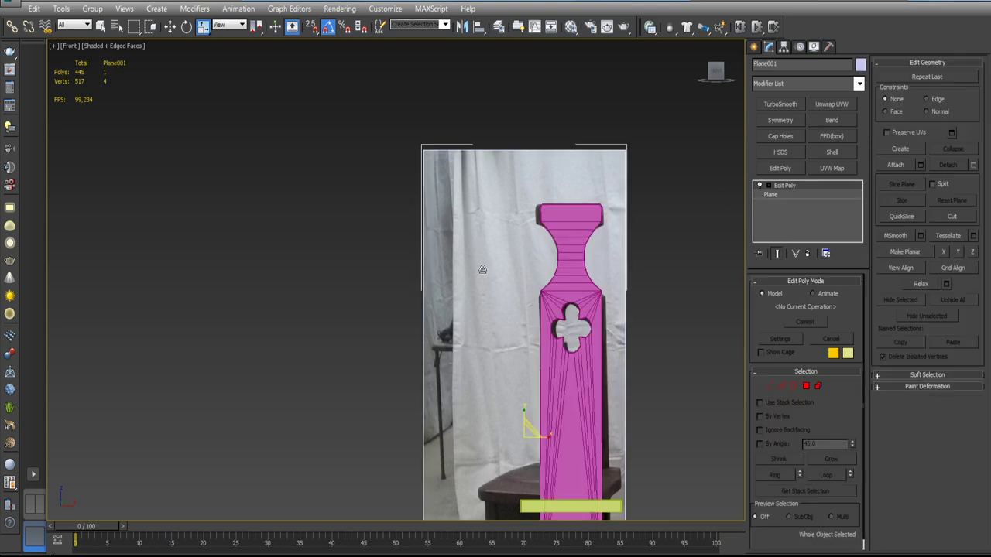
- Move the reference photo plane left, clear of the backrest pillar, and reselect the pillar
left_click(484, 269)
scroll(484, 269, "down", 5)
key("w")
left_click_drag(518, 287, 407, 287)
scroll(539, 271, "up", 8)
left_click(539, 271)
mouse_move(539, 271)
middle_mouse_down()
mouse_move(584, 296)
mouse_move(606, 342)
middle_mouse_up()
left_click(550, 317)
- Change the backrest pillar's object colour to light yellow-green
scroll(626, 254, "down", 5)
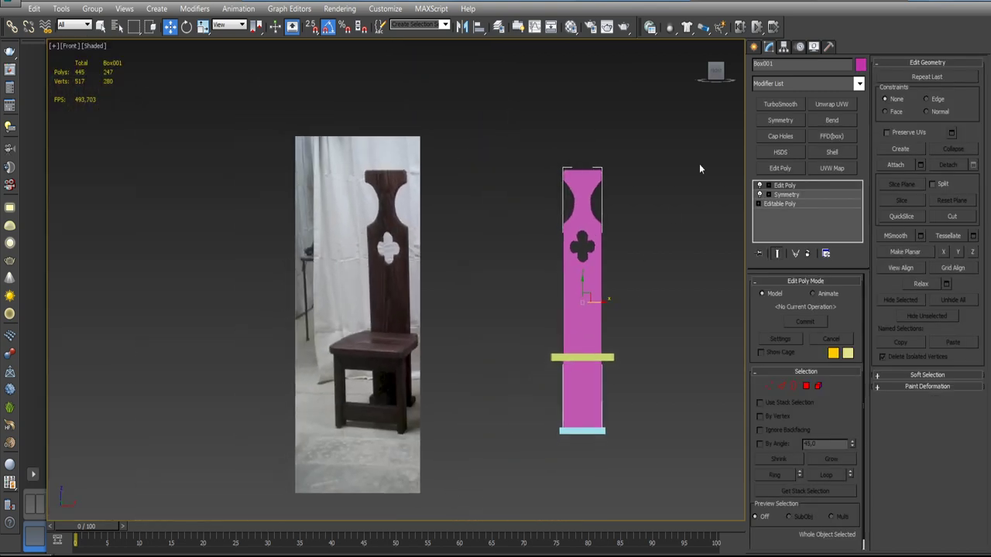
left_click(861, 65)
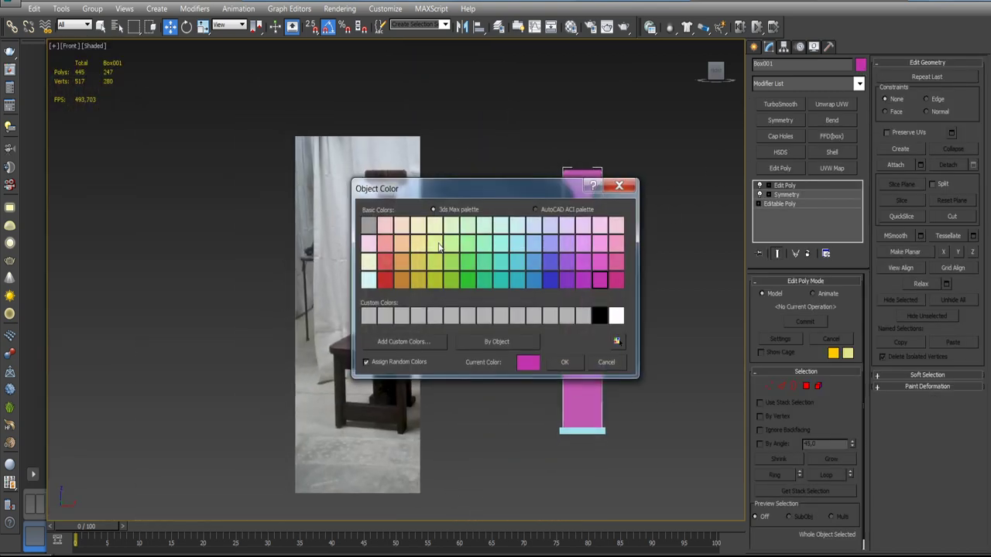
left_click(438, 245)
left_click(564, 362)
- Orbit around the chair and return to Front view to compare it with the photo
middle_click_drag(666, 274, 635, 271, "alt")
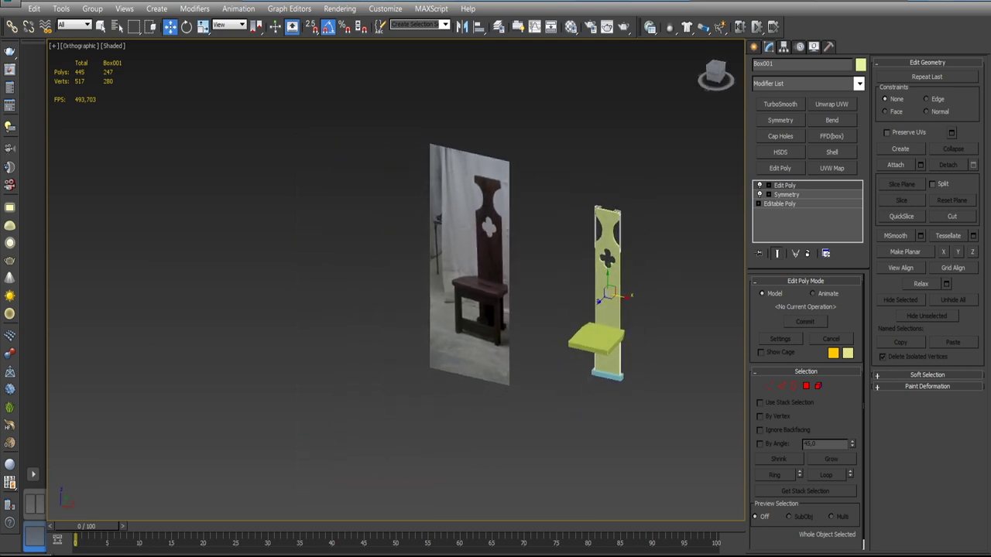
scroll(647, 325, "up", 5)
middle_click_drag(464, 271, 672, 294, "alt")
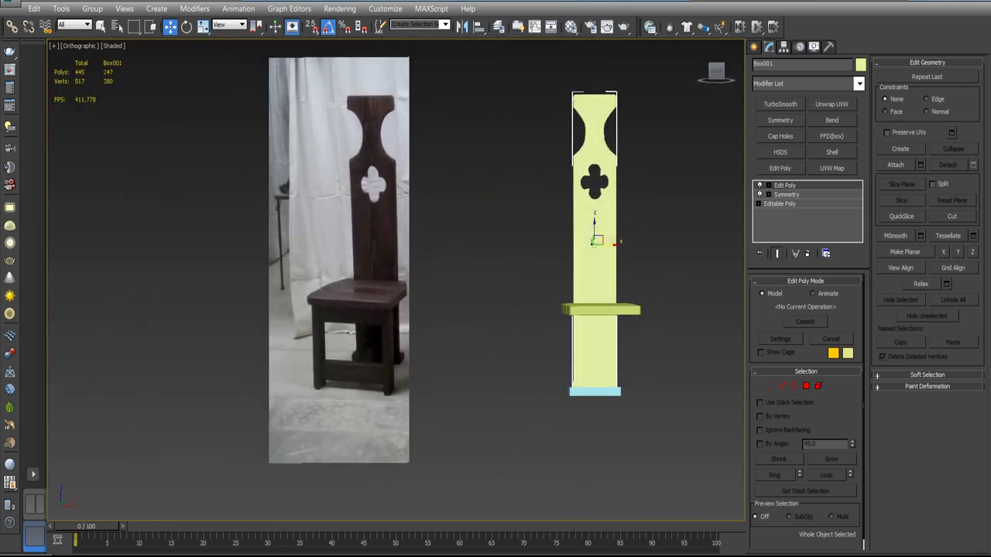
key("f")
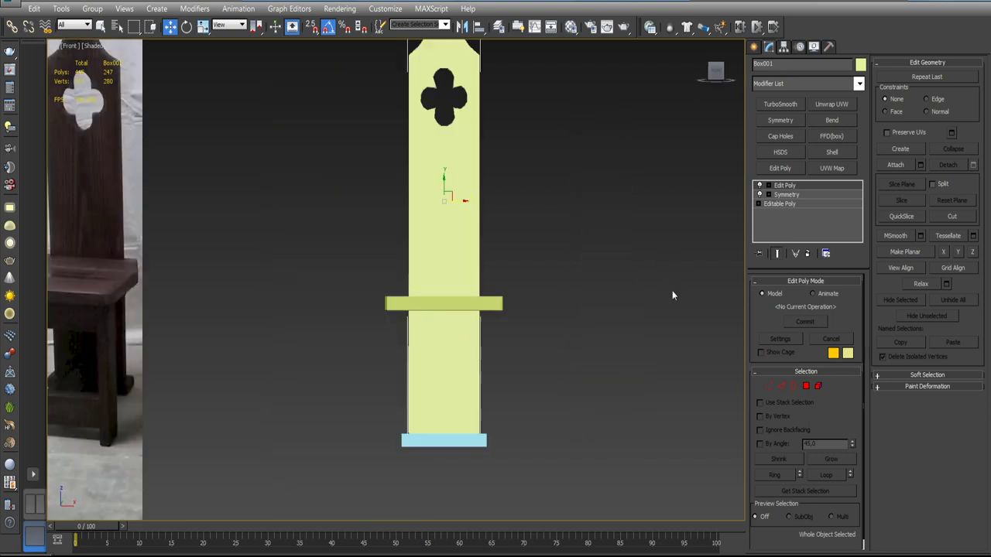
scroll(672, 291, "down", 2)
scroll(591, 265, "up", 2)
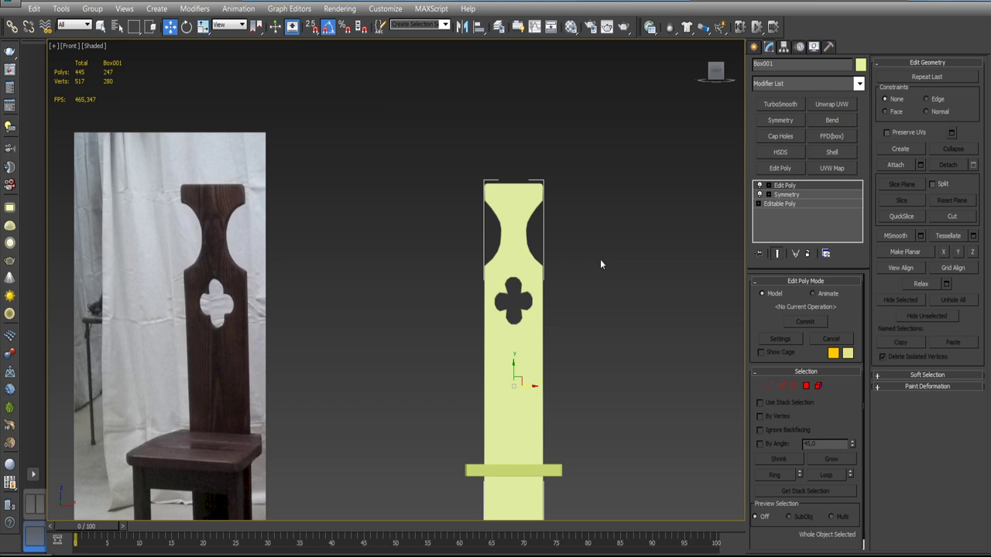
middle_click_drag(600, 260, 603, 227)
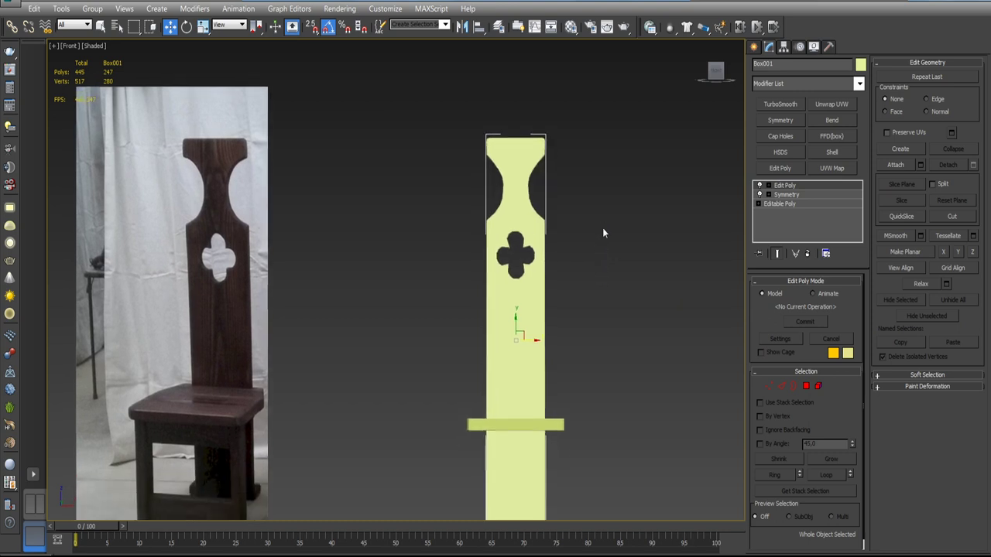
scroll(601, 242, "down", 4)
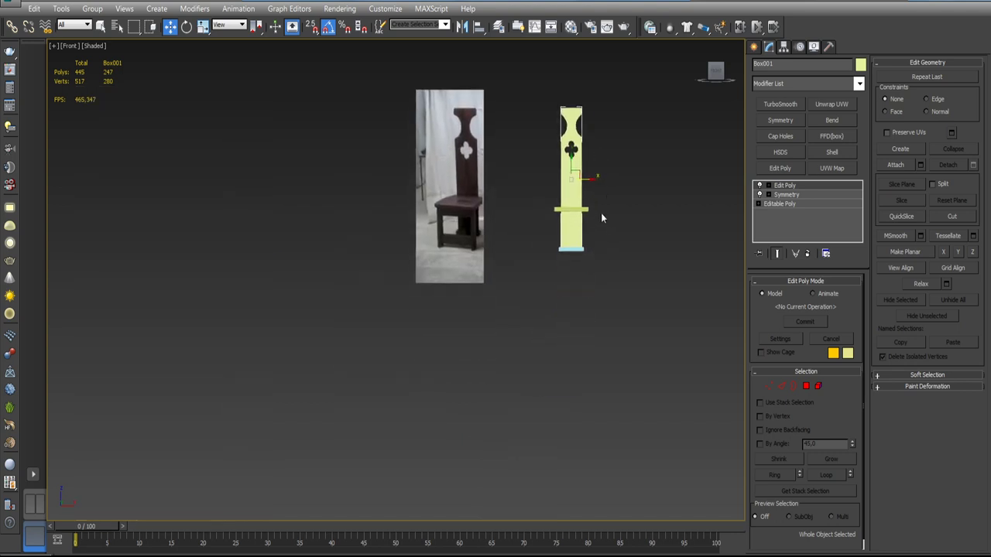
middle_click_drag(607, 205, 598, 226, "alt")
scroll(601, 184, "up", 3)
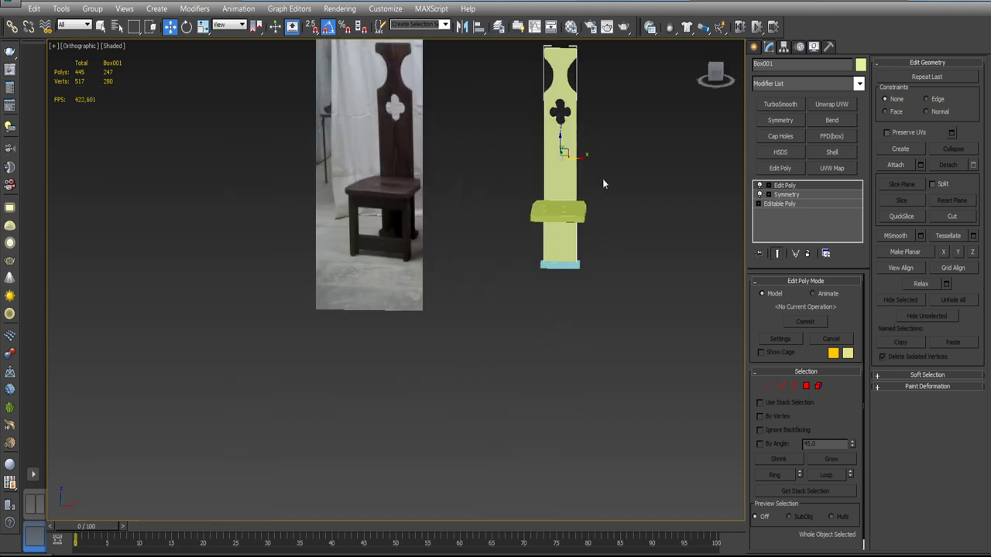
scroll(602, 178, "up", 4)
left_click(433, 367)
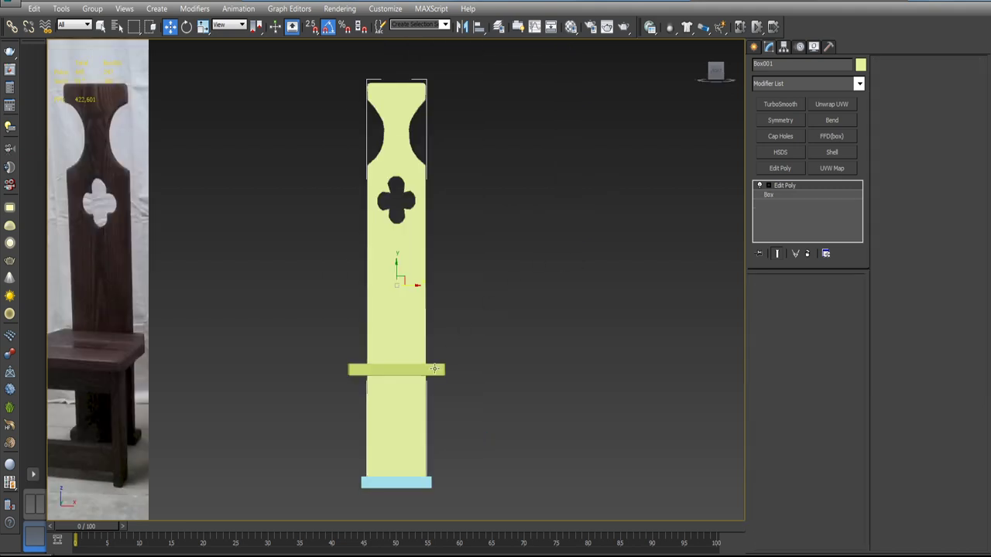
middle_click_drag(483, 338, 563, 245)
key("f")
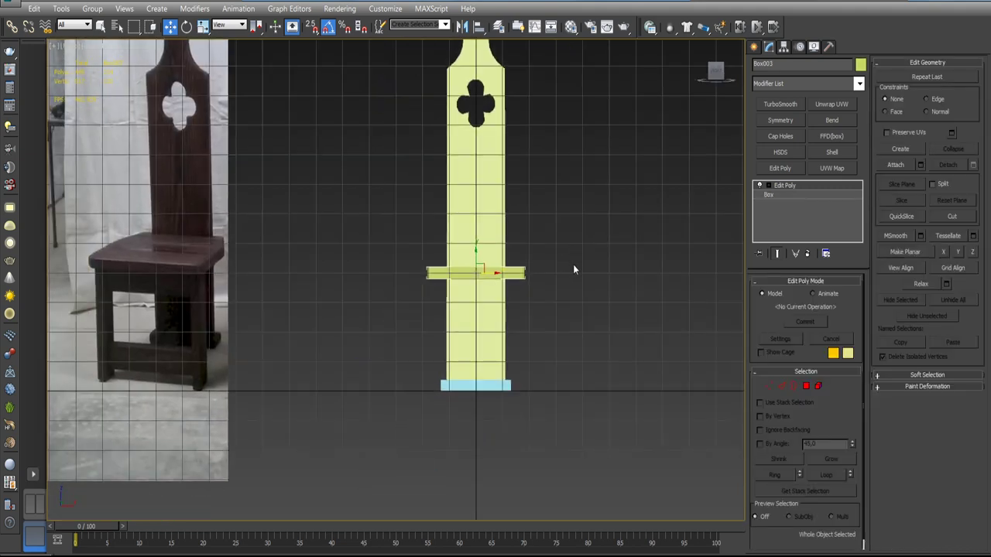
scroll(573, 264, "up", 2)
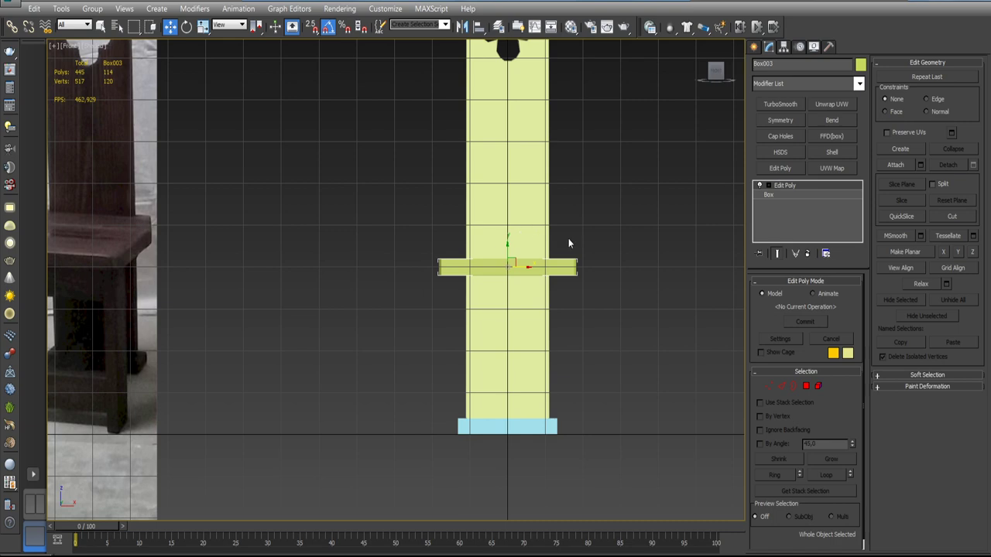
- Check the 10,0 cm home grid spacing in Grid and Snap Settings, then enter the seat's Vertex mode
scroll(572, 235, "down", 2)
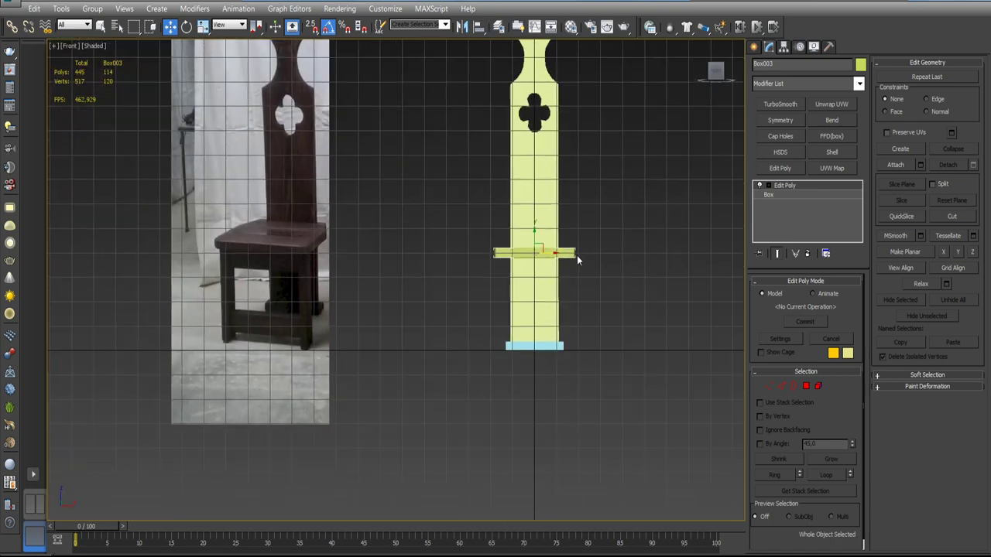
middle_click_drag(577, 260, 575, 290)
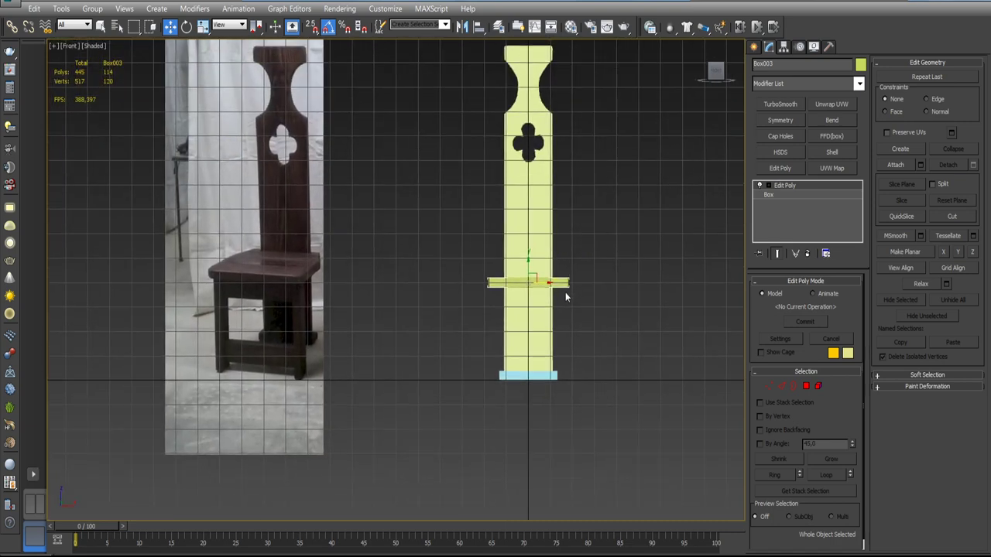
right_click(331, 28)
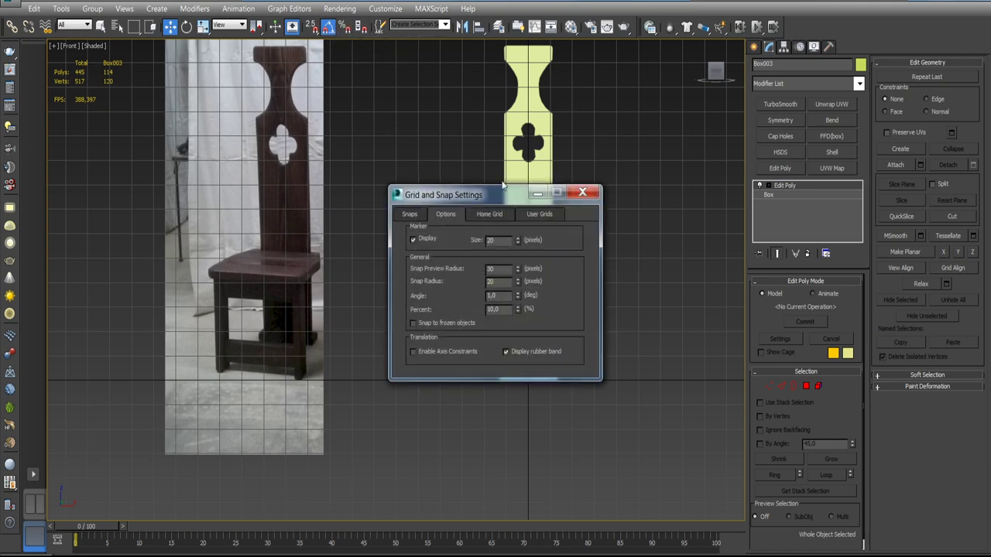
left_click(501, 215)
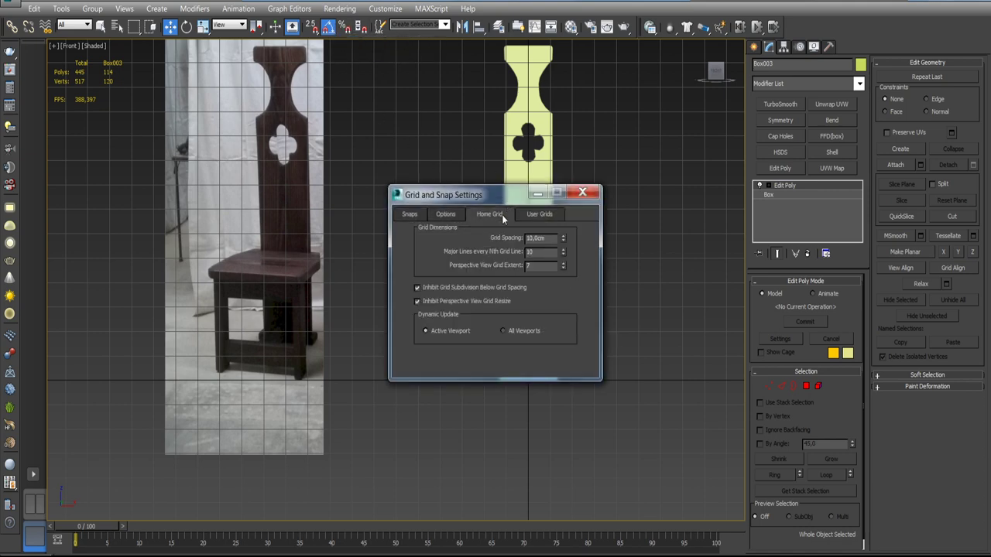
left_click(577, 195)
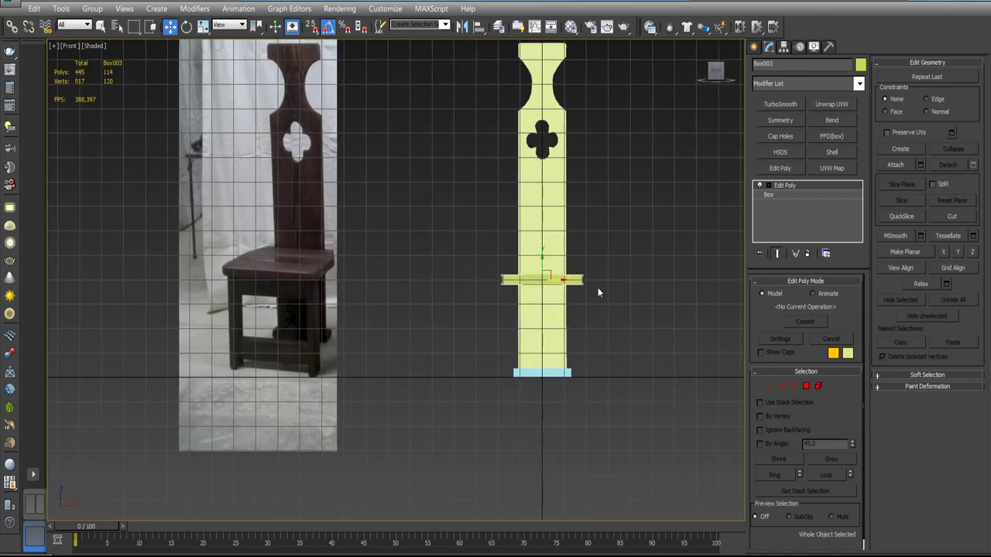
scroll(597, 288, "up", 5)
left_click(769, 387)
- Hide the grid and switch to Top view with the seat centred
scroll(632, 294, "down", 4)
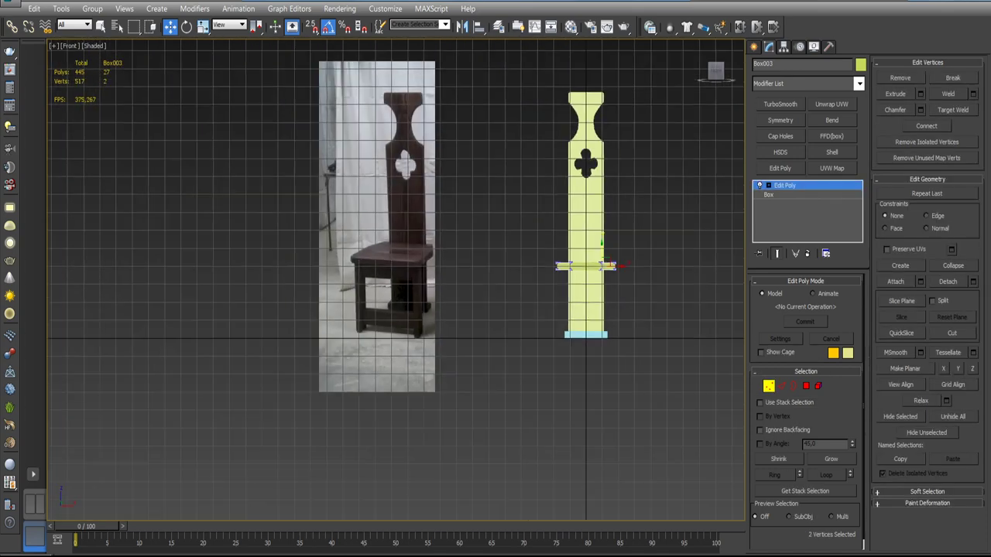
middle_click_drag(631, 294, 565, 248, "alt")
key("g")
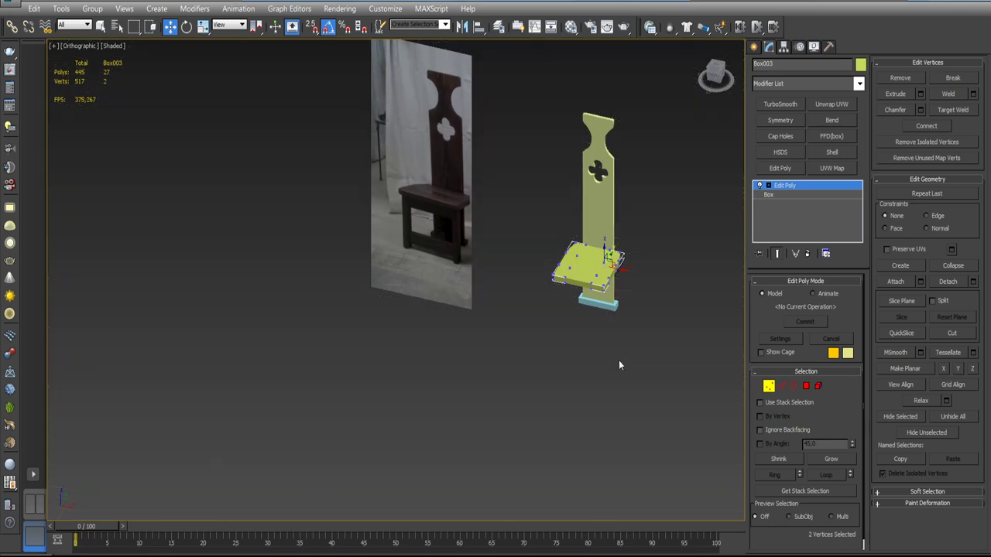
mouse_move(642, 306)
middle_mouse_down("alt")
mouse_move(655, 287)
mouse_move(652, 309)
mouse_move(661, 297)
middle_mouse_up("alt")
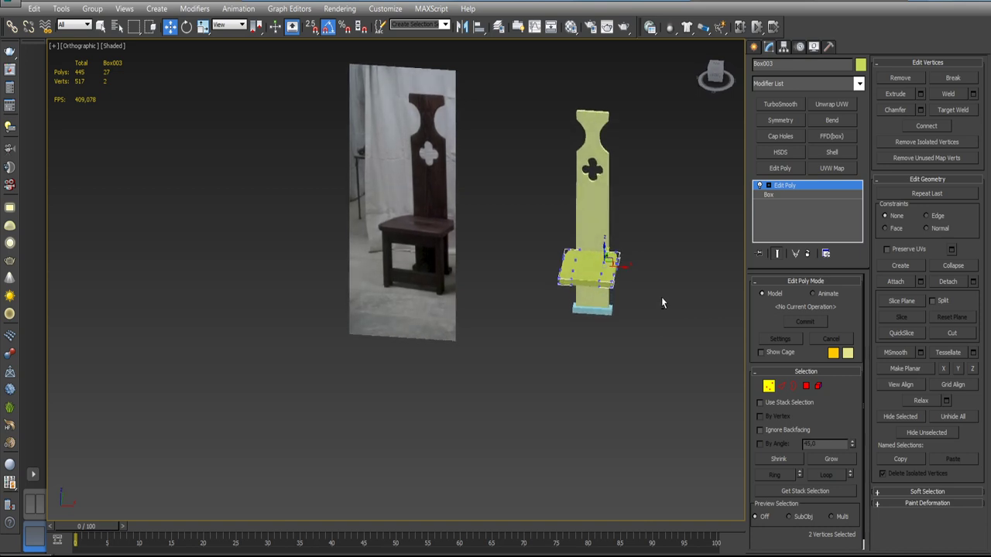
key("t")
scroll(638, 305, "down", 3)
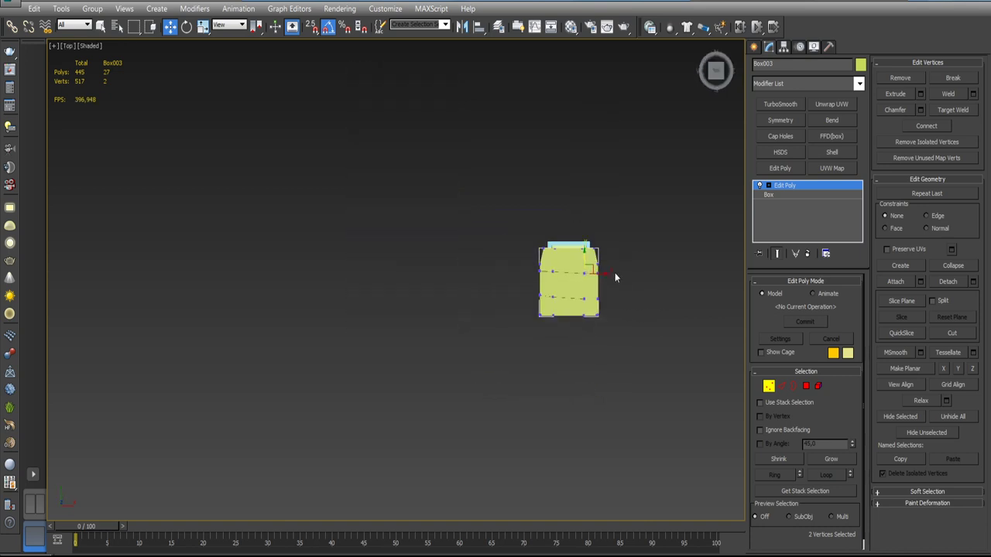
scroll(498, 233, "up", 5)
middle_click_drag(638, 292, 542, 254)
scroll(542, 253, "up", 2)
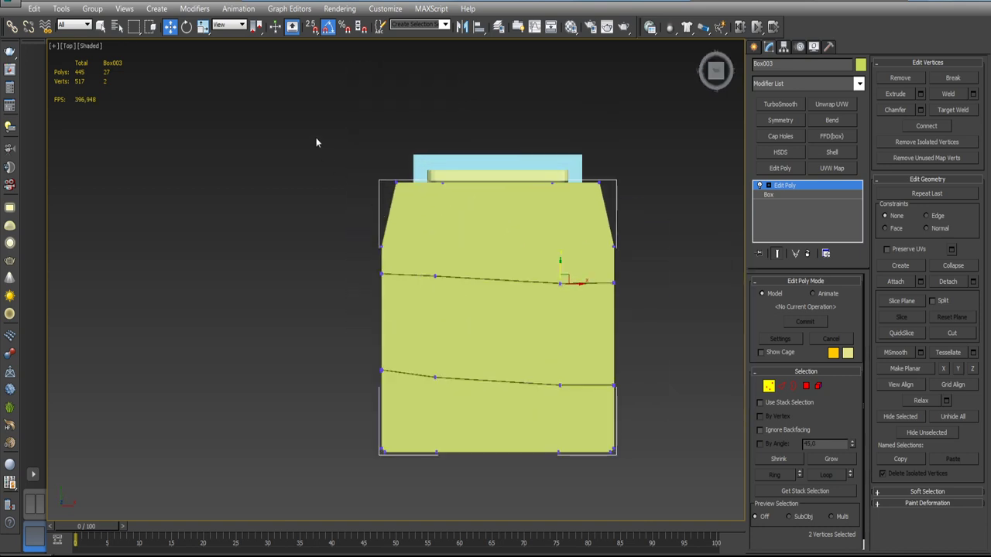
- Box-select all seat vertices and scale them along X to widen the seat, then check it in 3D
left_click_drag(312, 118, 656, 432)
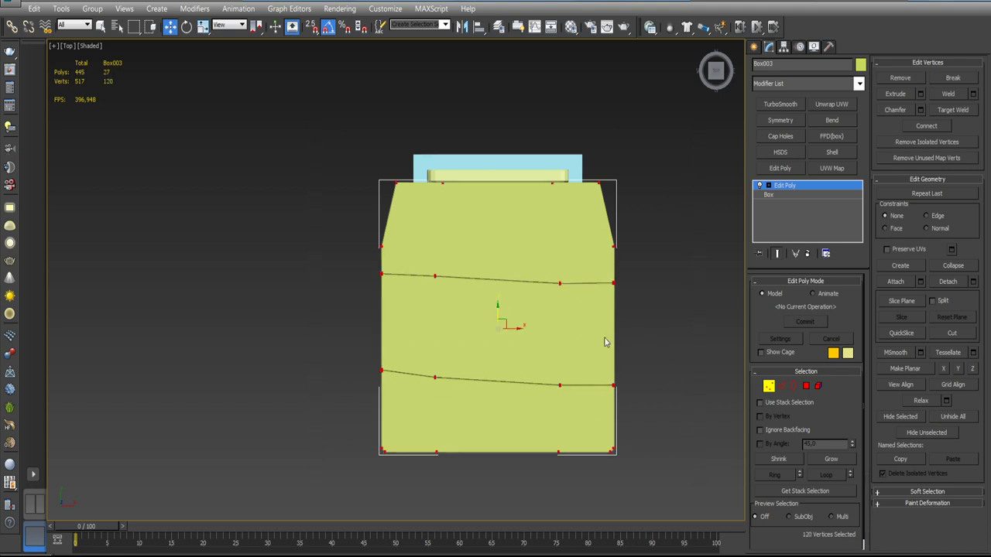
middle_click_drag(576, 338, 583, 341)
key("r")
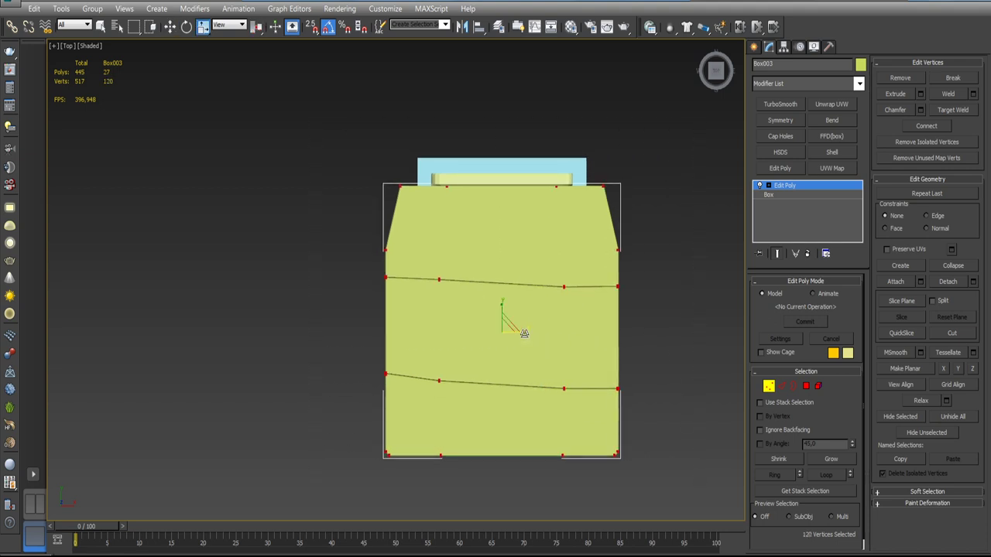
left_click_drag(524, 333, 533, 333)
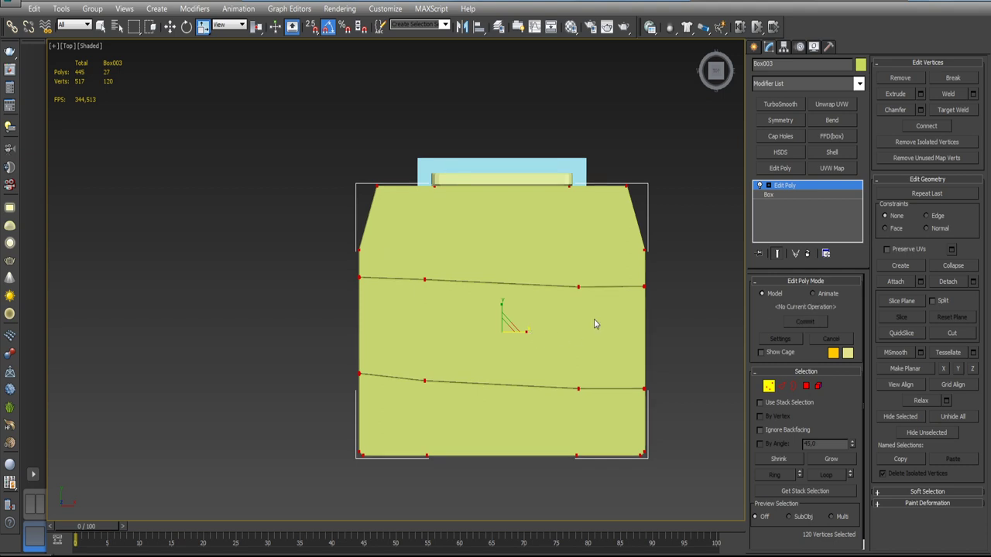
middle_click_drag(593, 322, 619, 341, "alt")
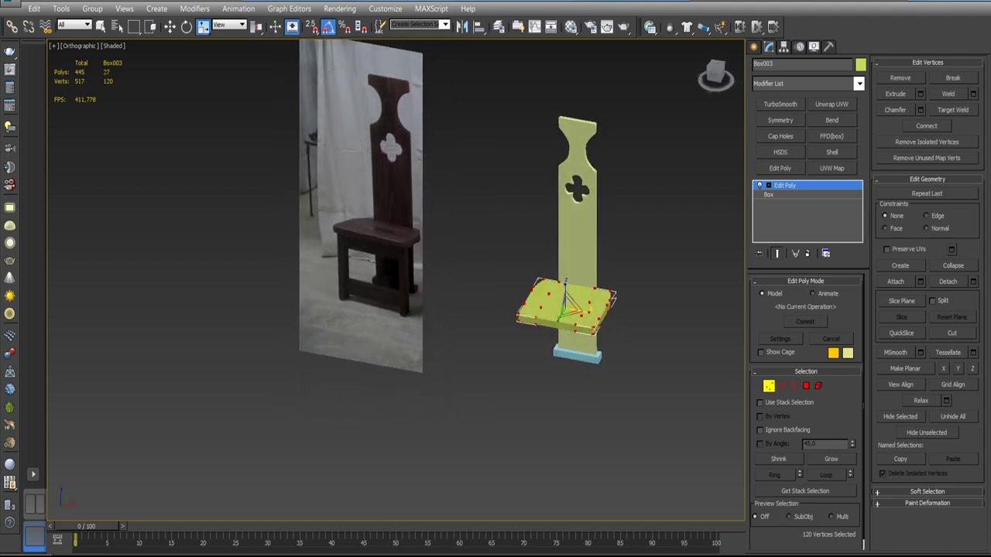
middle_click_drag(619, 341, 595, 326, "alt")
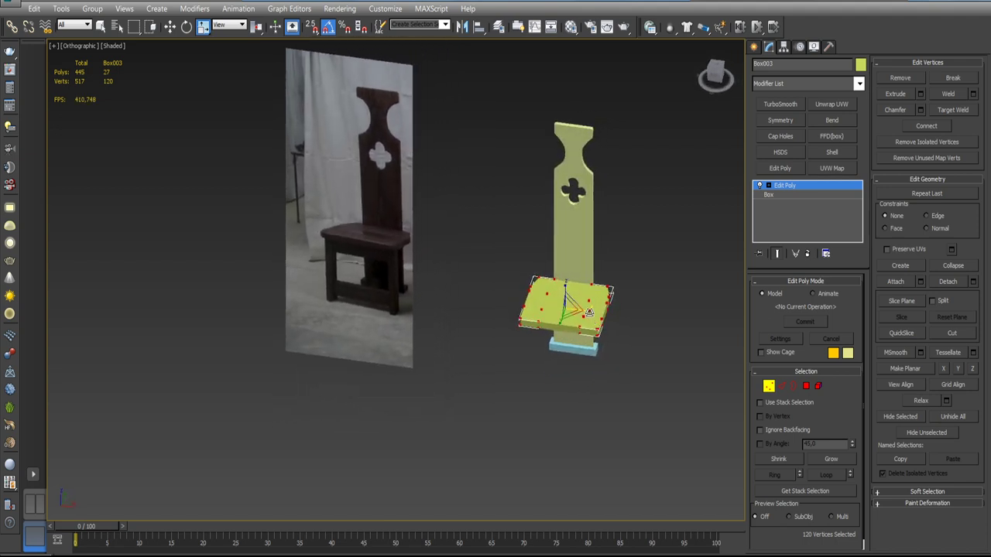
mouse_move(648, 296)
middle_mouse_down("alt")
mouse_move(631, 279)
mouse_move(636, 285)
mouse_move(655, 260)
middle_mouse_up("alt")
left_click(636, 285)
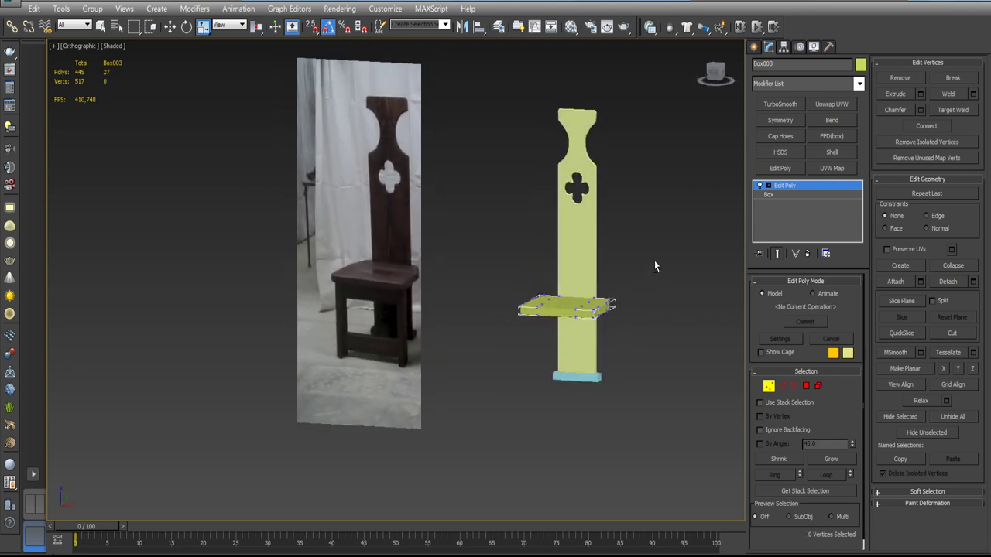
- Exit Vertex mode on the seat and orbit to look up at its underside
key("f")
scroll(658, 256, "up", 5)
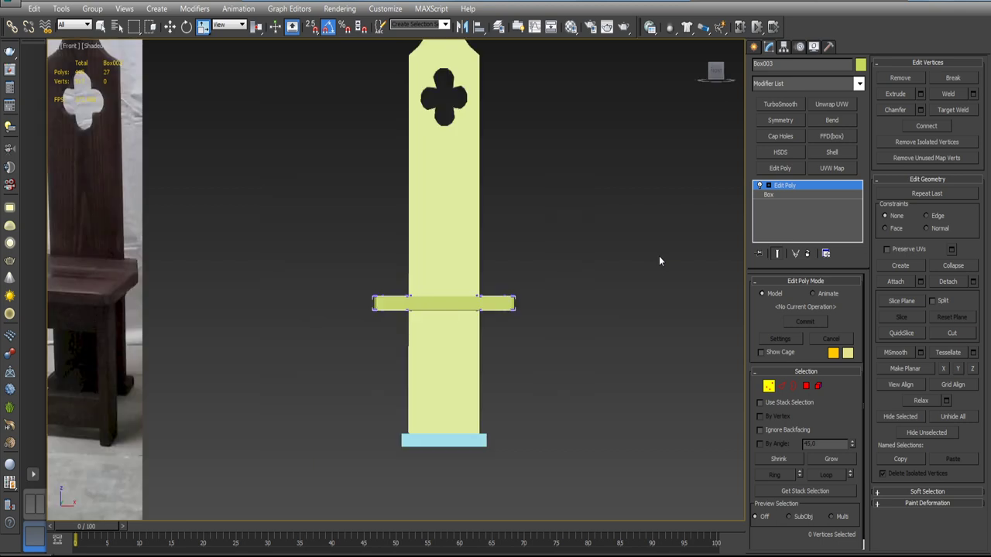
scroll(659, 256, "up", 3)
scroll(660, 261, "down", 4)
scroll(664, 322, "up", 2)
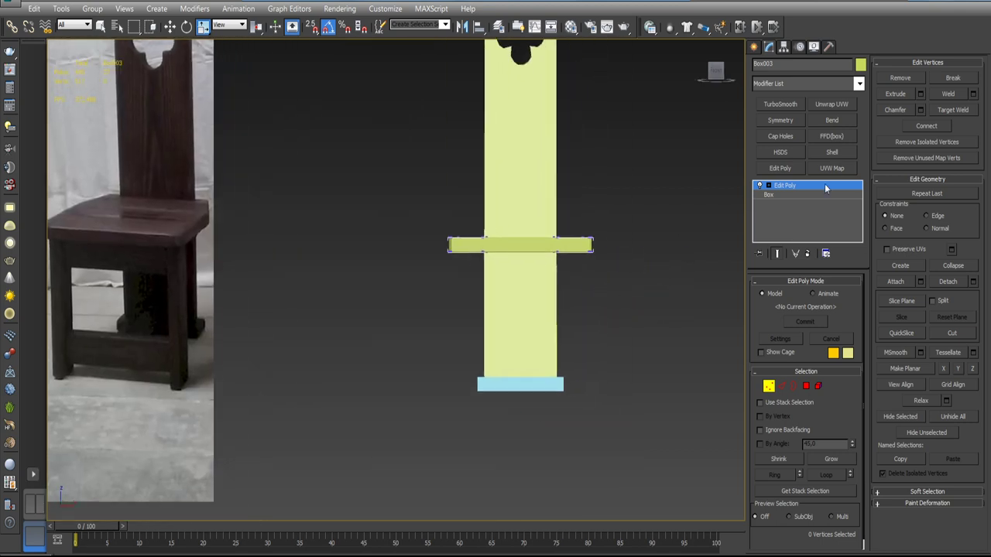
left_click(824, 186)
scroll(638, 290, "down", 4)
scroll(630, 309, "down", 1)
scroll(561, 290, "down", 1)
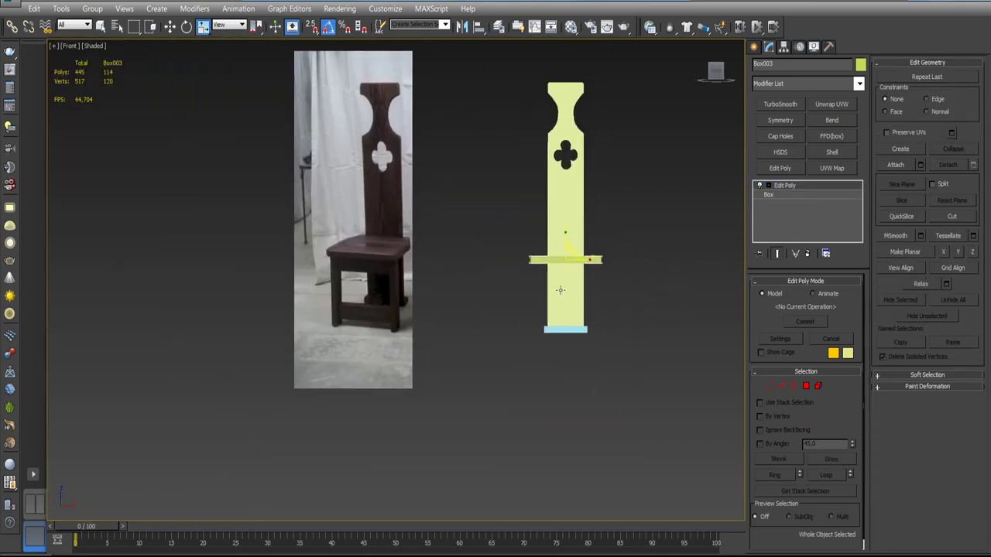
scroll(560, 291, "up", 3)
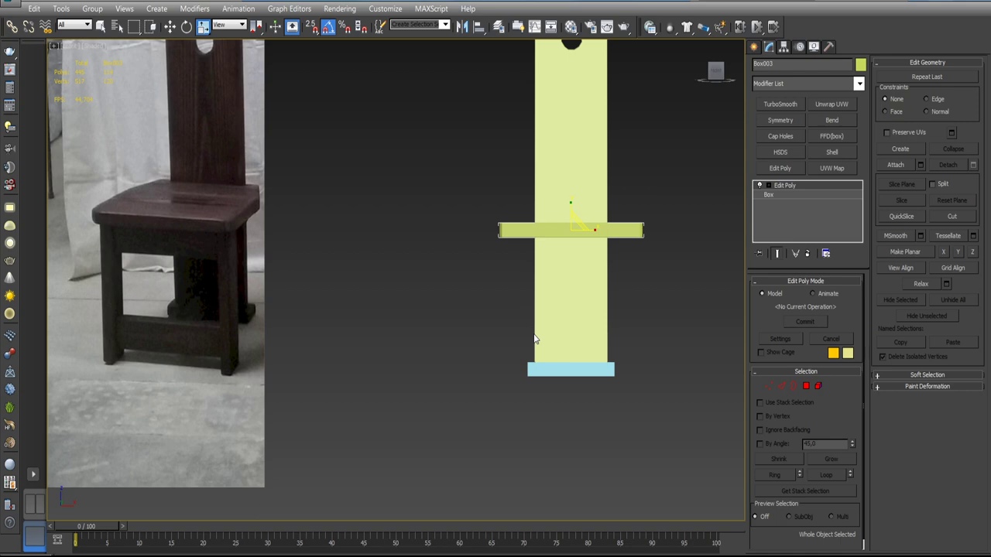
middle_click_drag(538, 287, 708, 282, "alt")
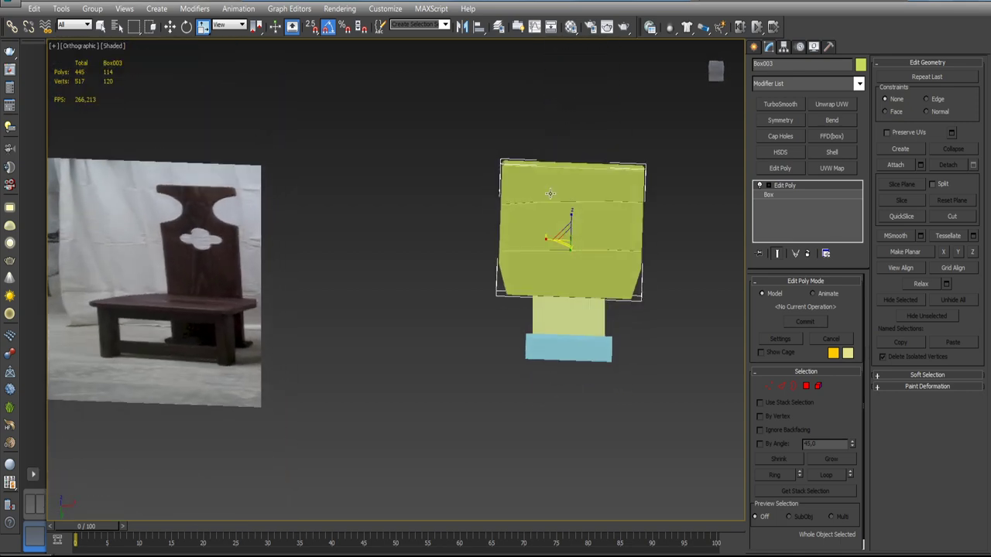
- In Bottom view, draw a 11,523 × 4,609 × 25,77 cm box leg at the seat corner
left_click(755, 48)
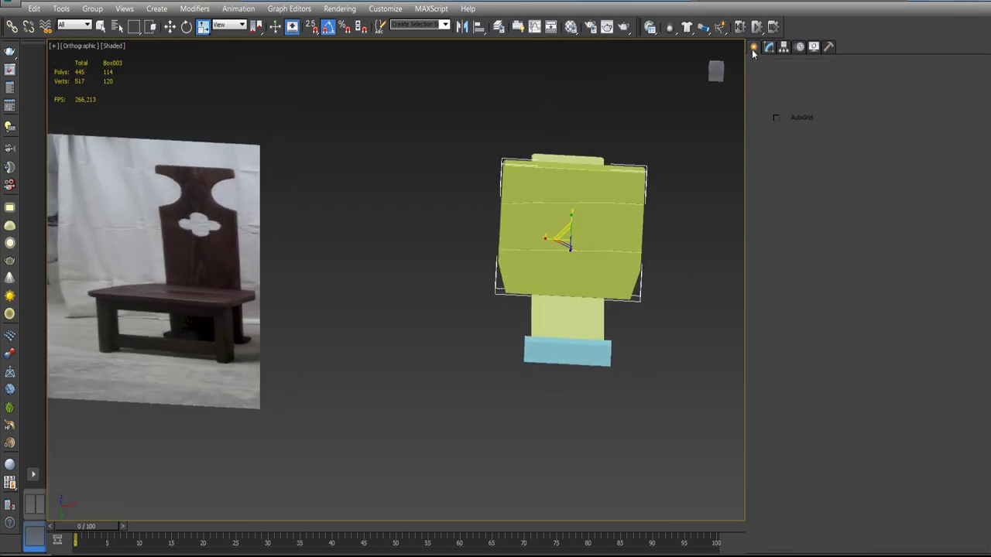
left_click(780, 131)
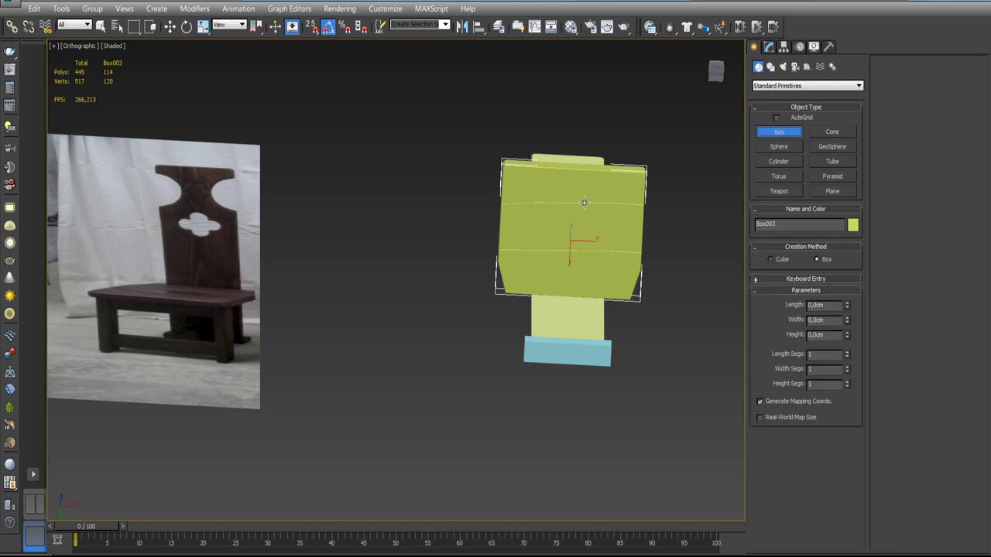
mouse_move(584, 203)
middle_mouse_down("alt")
mouse_move(576, 250)
mouse_move(668, 188)
mouse_move(668, 177)
middle_mouse_up("alt")
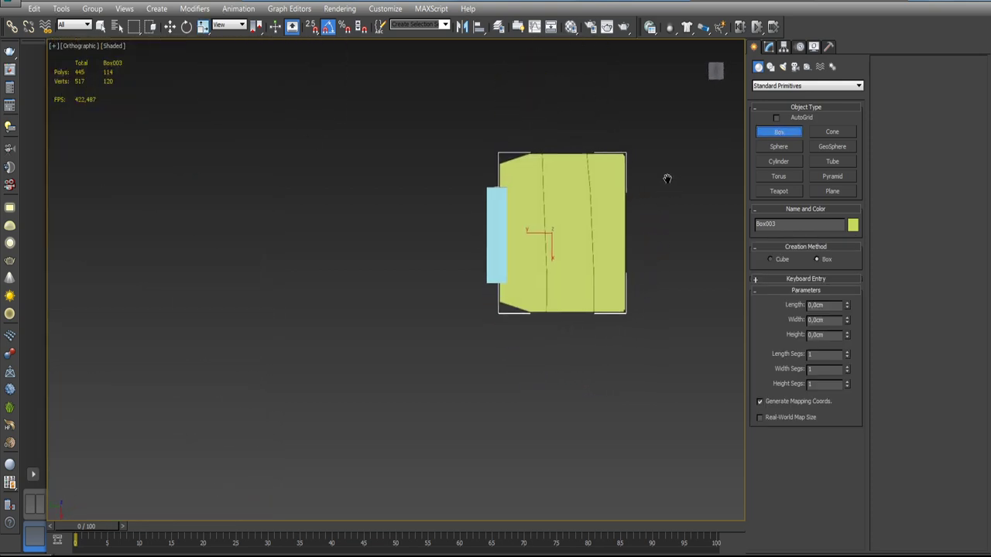
scroll(558, 180, "up", 3)
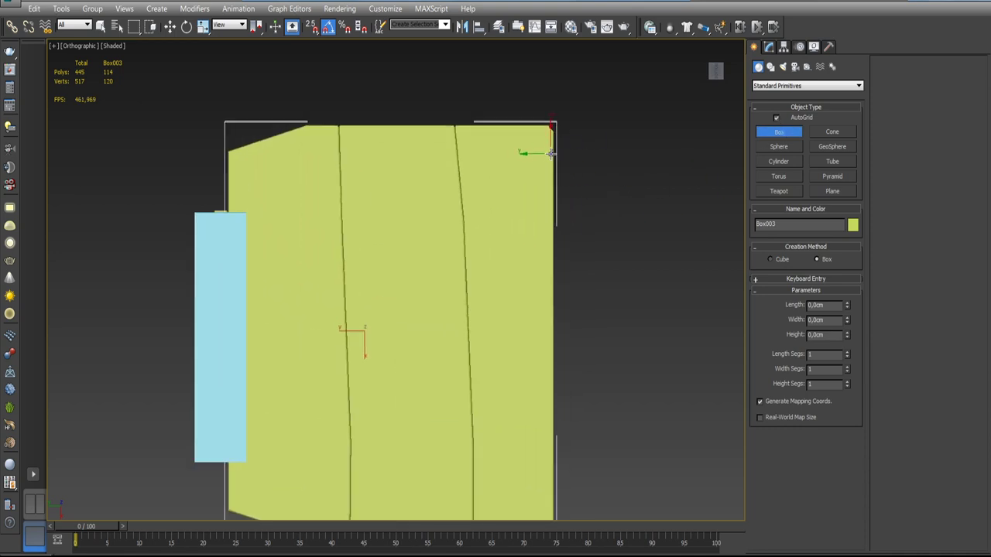
key("b")
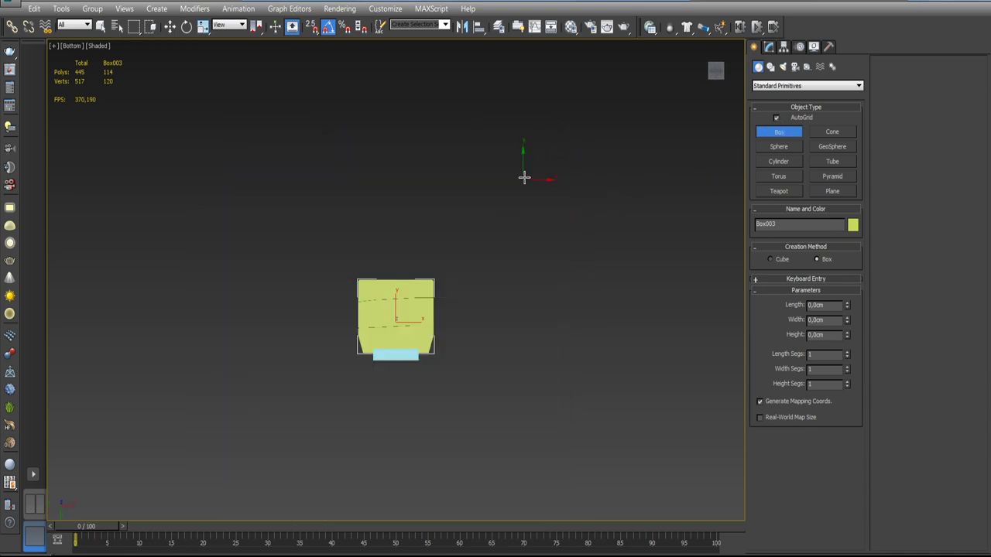
scroll(504, 194, "up", 4)
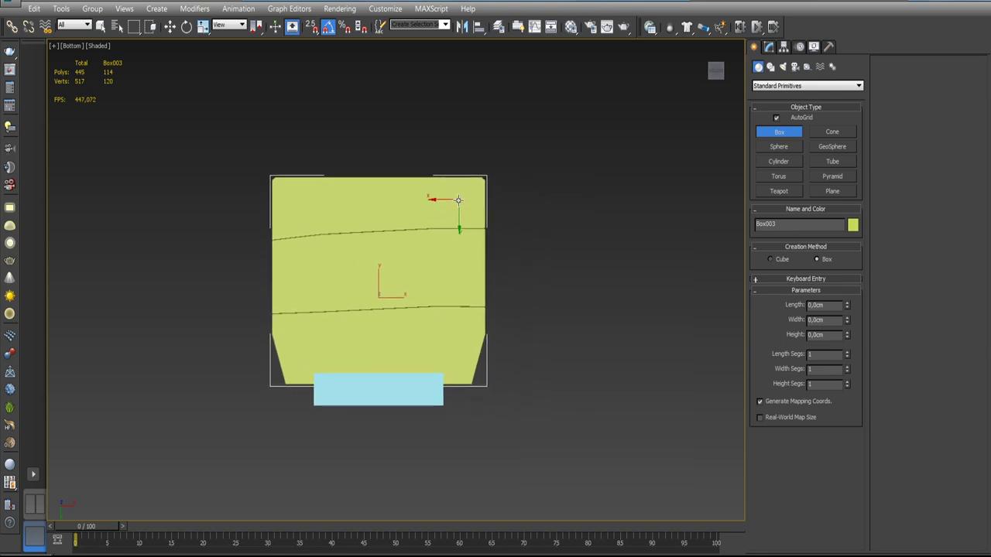
mouse_move(455, 185)
left_mouse_down()
mouse_move(481, 226)
mouse_move(477, 245)
left_mouse_up()
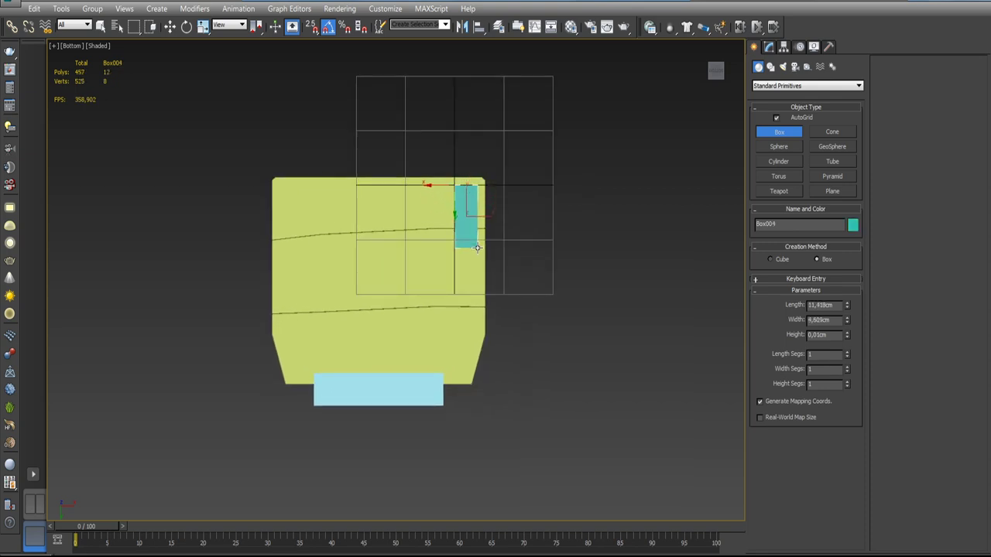
left_click(437, 107)
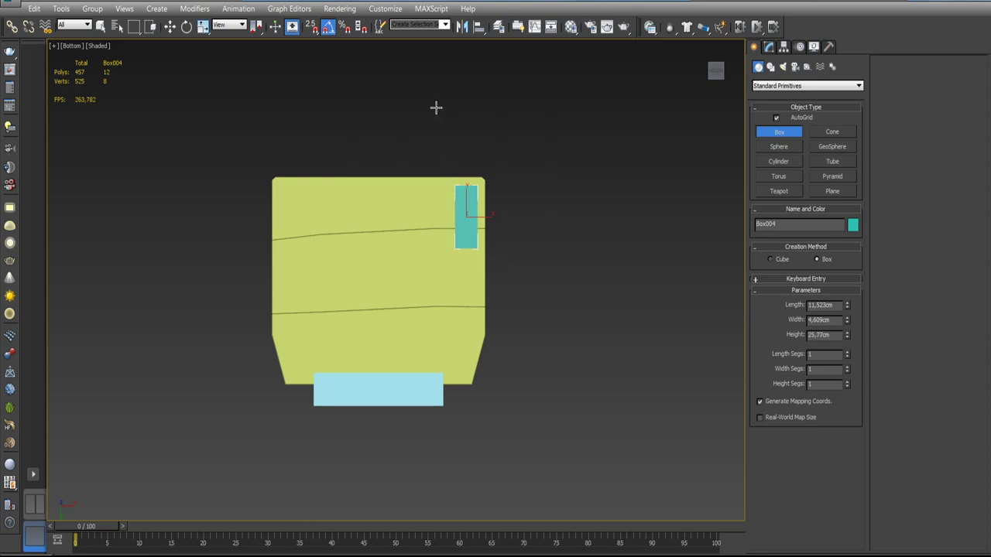
right_click(436, 108)
mouse_move(436, 109)
middle_mouse_down("alt")
mouse_move(490, 214)
mouse_move(449, 263)
middle_mouse_up("alt")
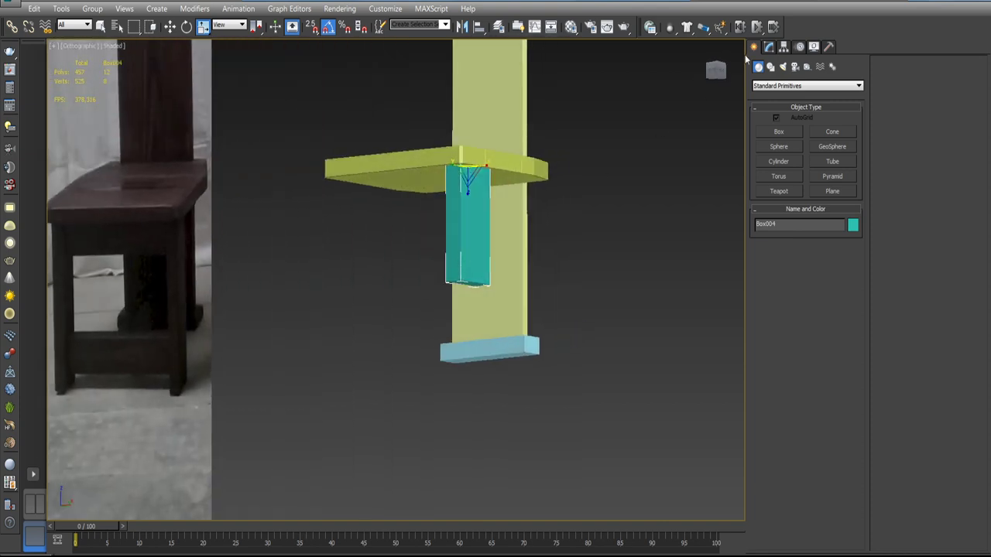
- Set the leg box to Length 10,14 and Width 4,0, then add an Edit Poly modifier
left_click(769, 47)
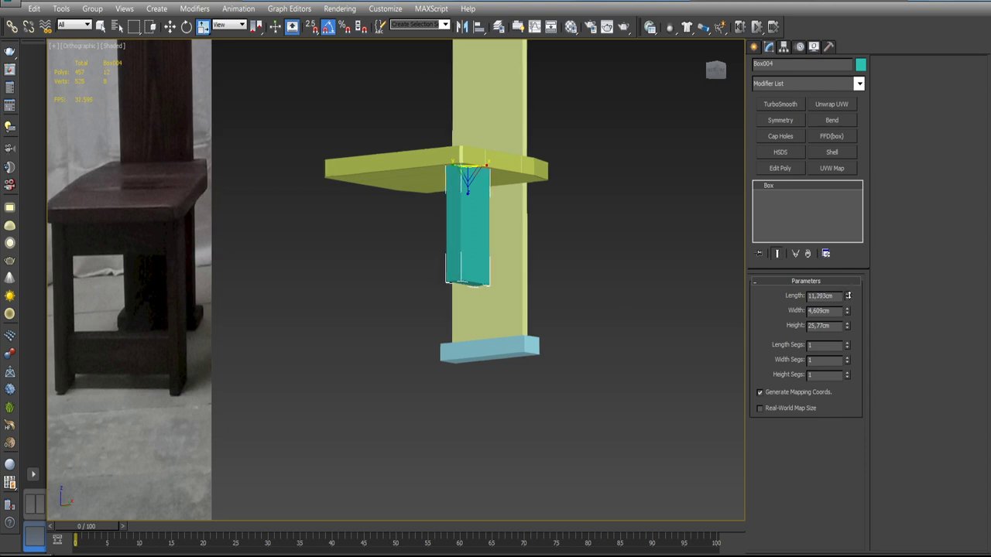
mouse_move(577, 277)
middle_mouse_down("alt")
mouse_move(614, 246)
mouse_move(563, 210)
mouse_move(565, 200)
mouse_move(562, 214)
mouse_move(524, 221)
middle_mouse_up("alt")
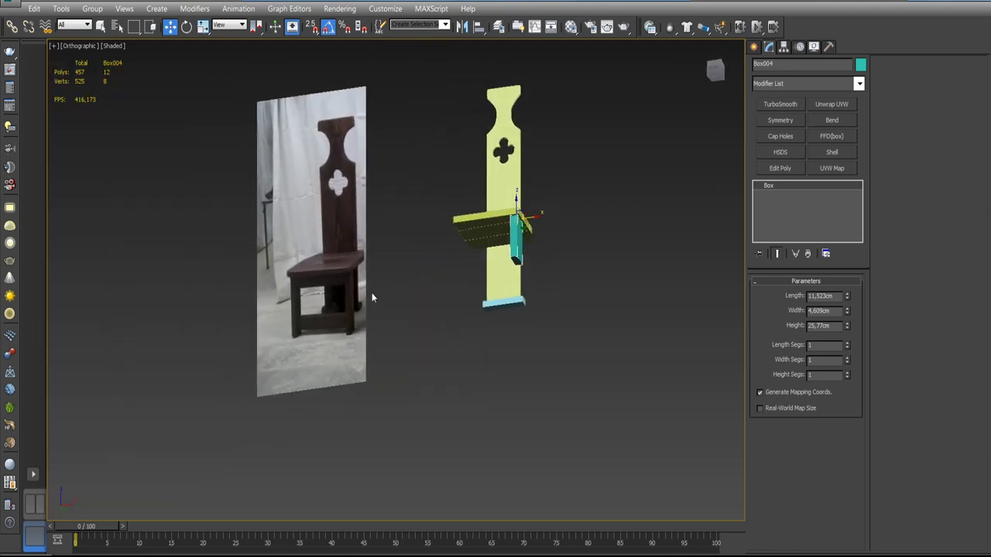
scroll(371, 293, "up", 5)
scroll(372, 293, "down", 3)
scroll(371, 293, "down", 3)
mouse_move(372, 292)
middle_mouse_down("alt")
mouse_move(480, 282)
mouse_move(434, 283)
mouse_move(333, 255)
mouse_move(338, 309)
mouse_move(448, 268)
mouse_move(465, 171)
mouse_move(526, 165)
mouse_move(507, 190)
mouse_move(486, 166)
middle_mouse_up("alt")
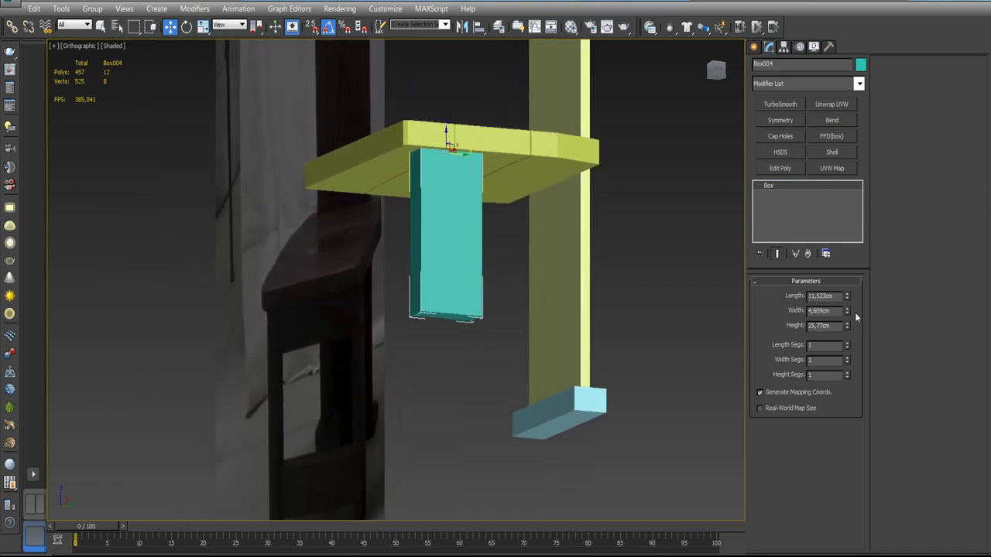
left_click_drag(847, 296, 848, 302)
type("10,1")
middle_click_drag(588, 256, 683, 281, "alt")
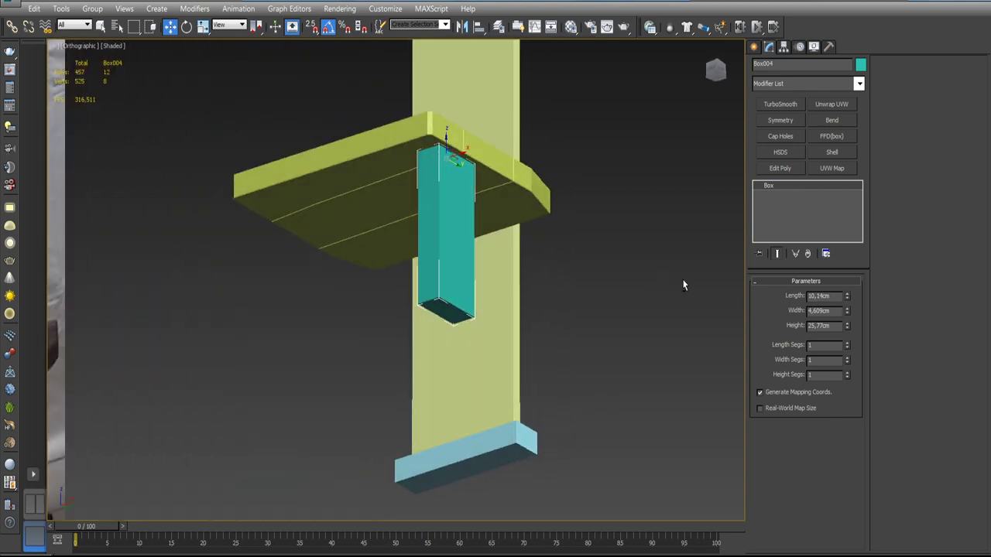
type("4")
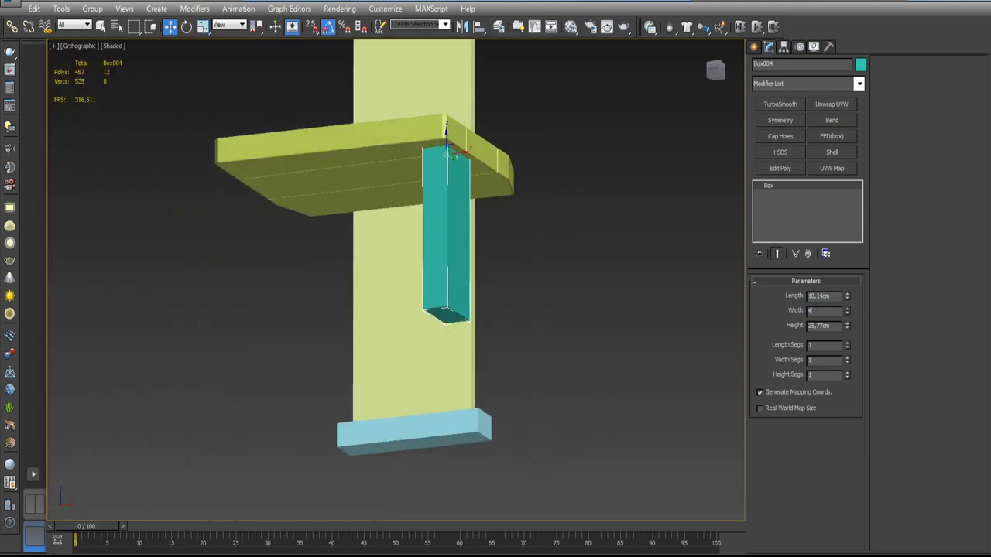
key("Return")
middle_click_drag(509, 279, 531, 291, "alt")
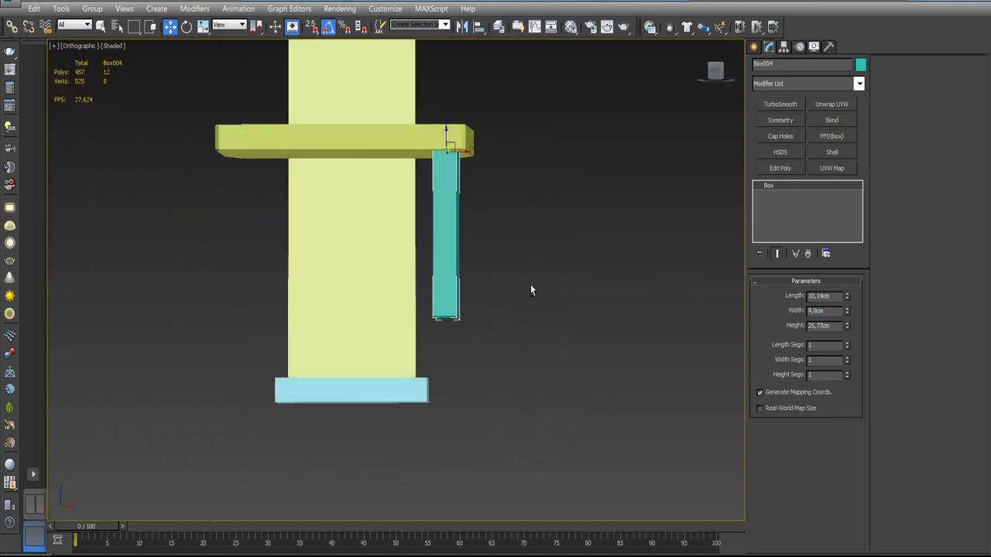
left_click(782, 172)
- In Vertex mode, drag the leg's bottom vertices down to the backrest base level
scroll(631, 234, "down", 3)
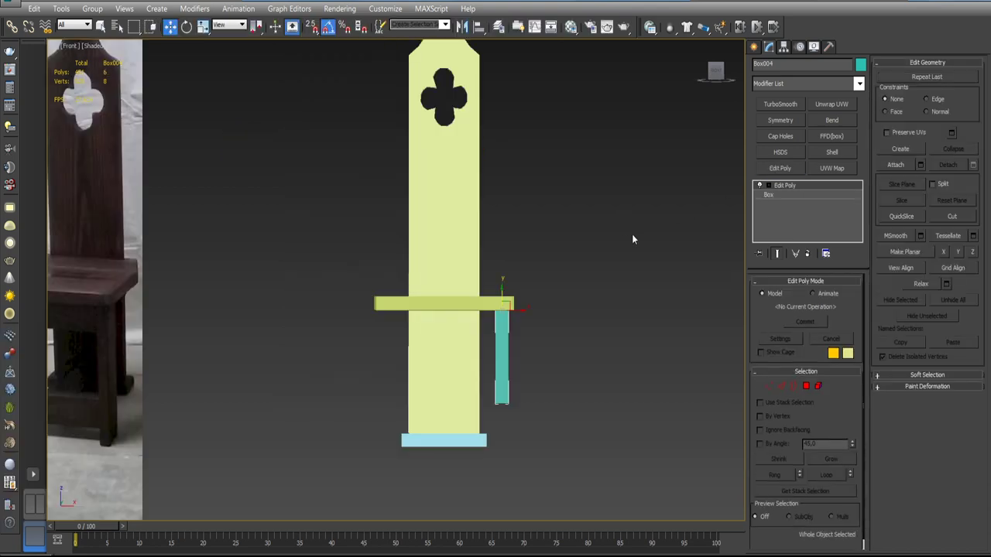
scroll(632, 234, "up", 5)
scroll(631, 234, "down", 2)
scroll(631, 234, "down", 4)
left_click(769, 385)
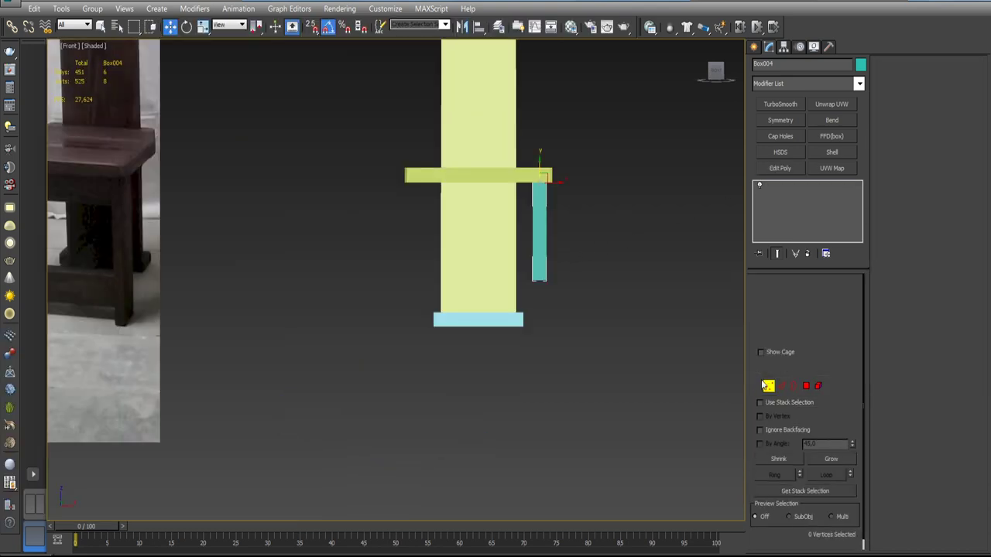
middle_click_drag(576, 289, 506, 316)
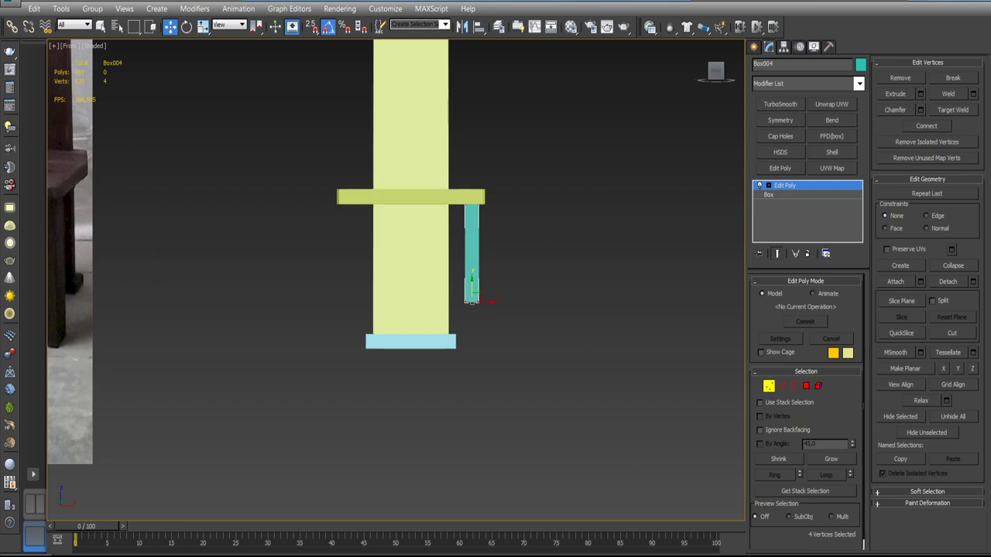
left_click_drag(472, 288, 471, 334)
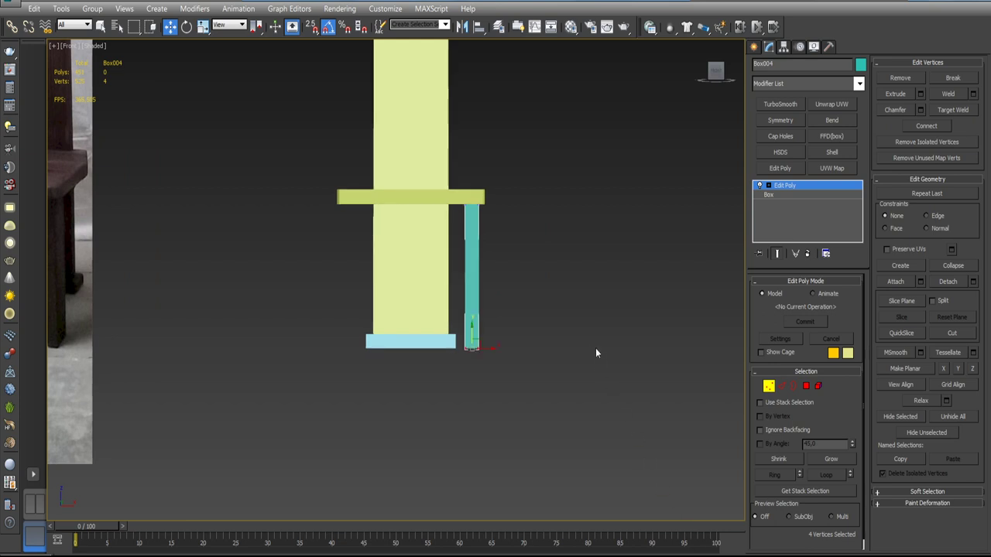
- Exit Vertex mode and check the leg against the reference photo in Front view
left_click(784, 187)
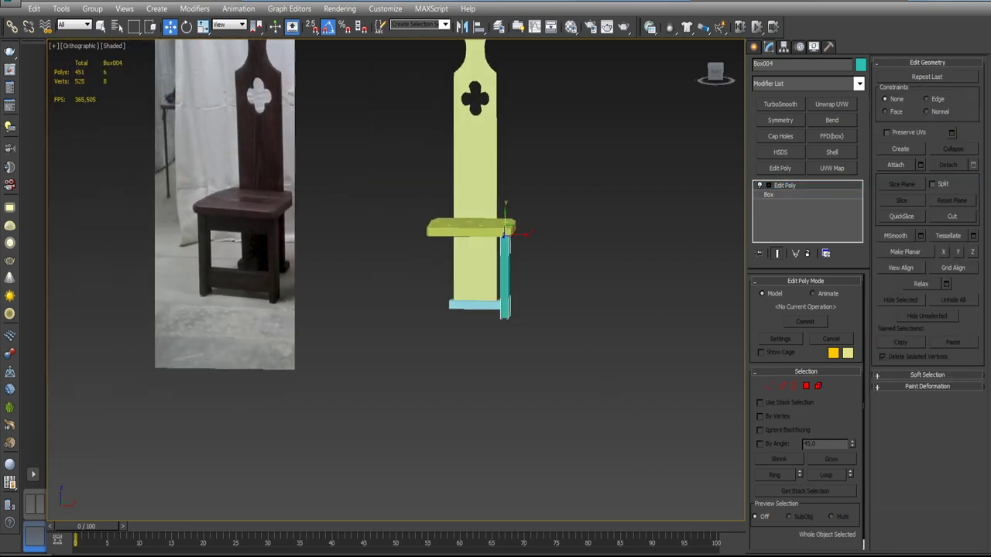
middle_click_drag(403, 271, 449, 263, "alt")
mouse_move(496, 302)
middle_mouse_down("alt")
mouse_move(539, 308)
mouse_move(562, 281)
mouse_move(584, 292)
mouse_move(556, 289)
mouse_move(568, 292)
mouse_move(545, 308)
middle_mouse_up("alt")
key("f")
scroll(545, 308, "up", 4)
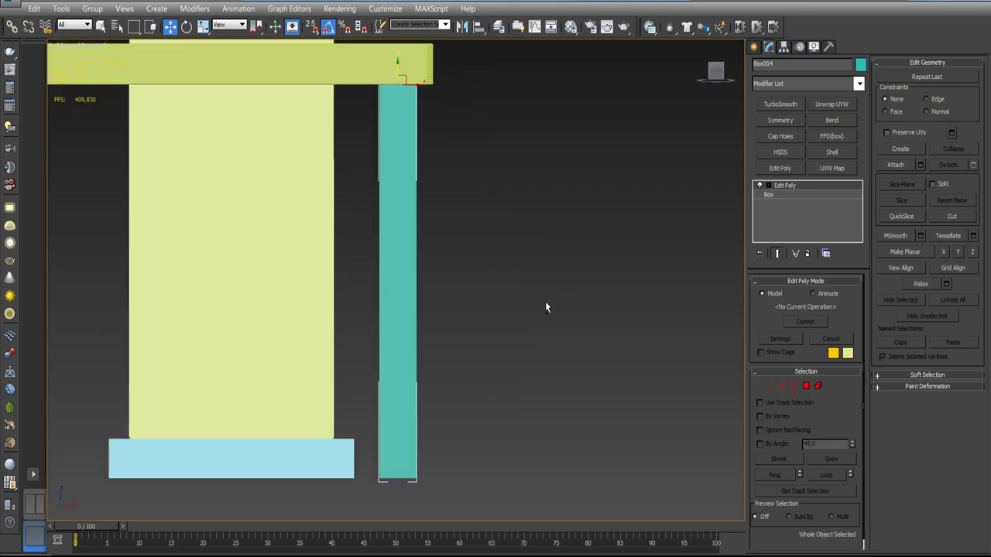
scroll(545, 306, "down", 4)
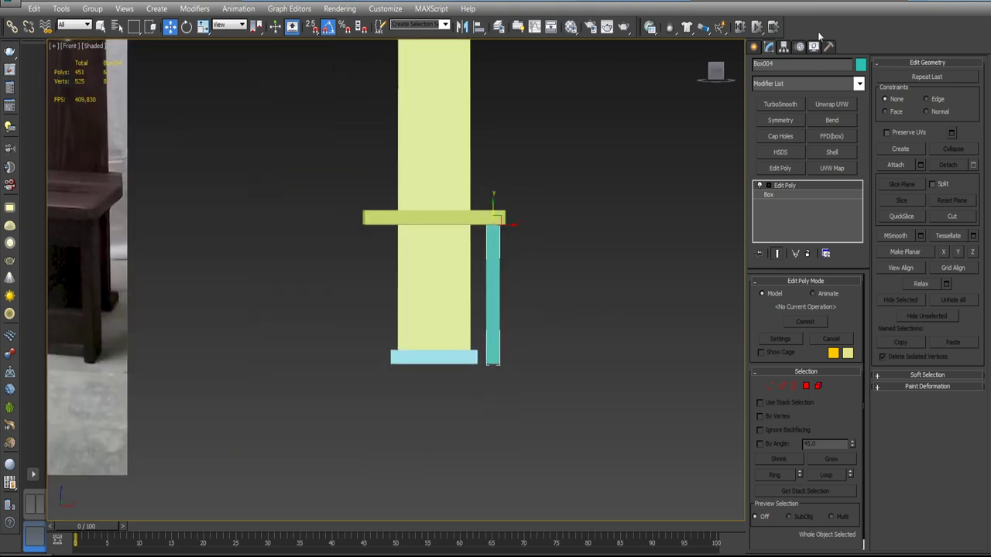
- Move the leg's pivot to the seat centre with Affect Pivot Only, then open Mirror
left_click(784, 48)
left_click(801, 132)
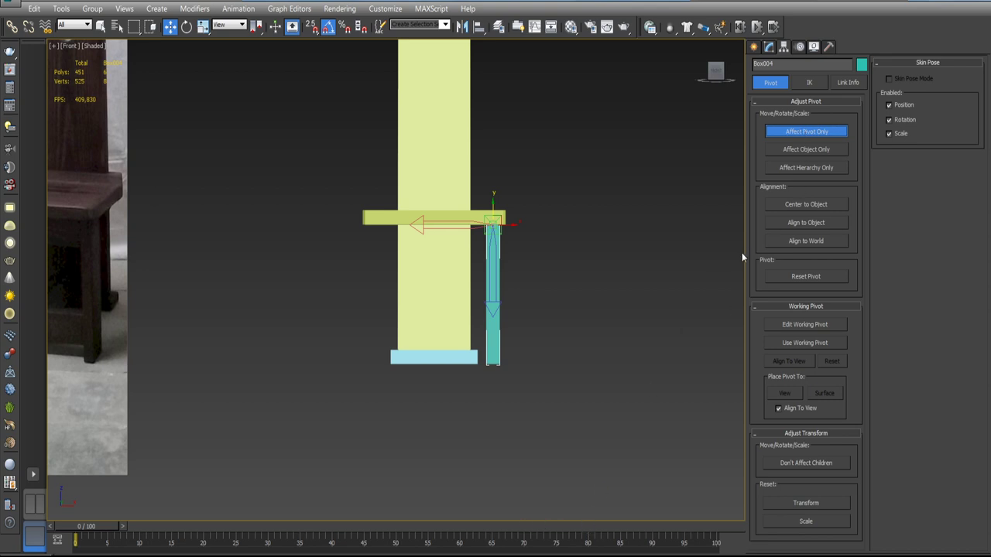
left_click_drag(494, 223, 434, 224)
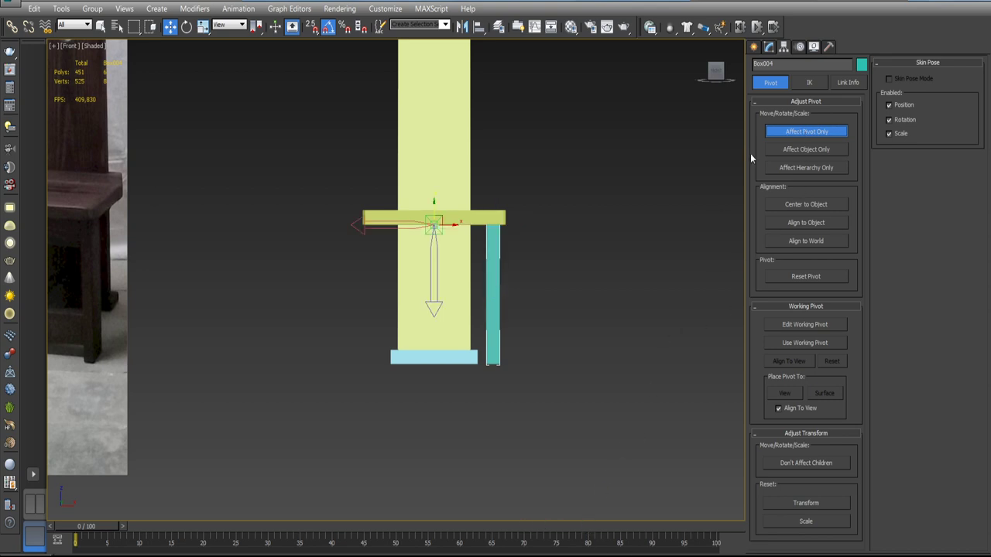
left_click(769, 48)
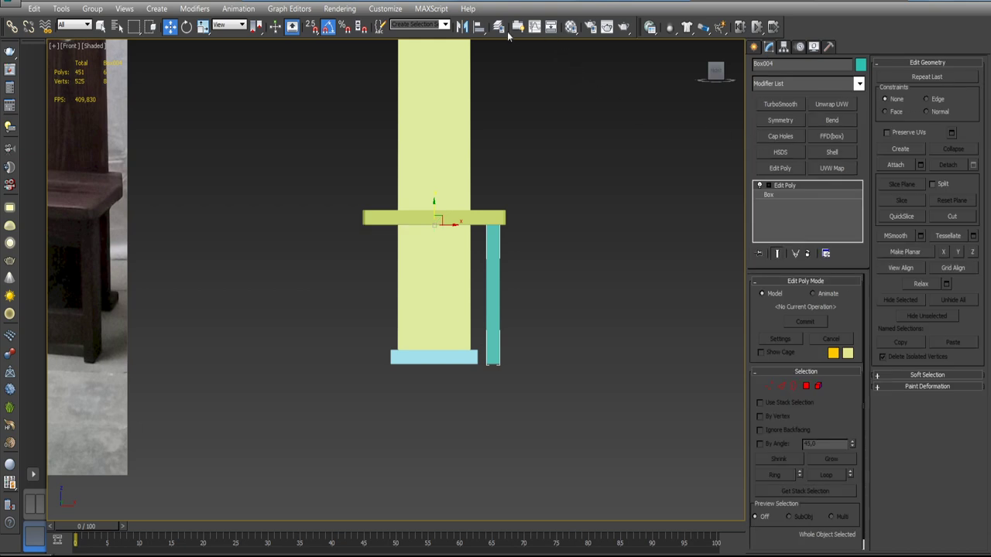
left_click(461, 26)
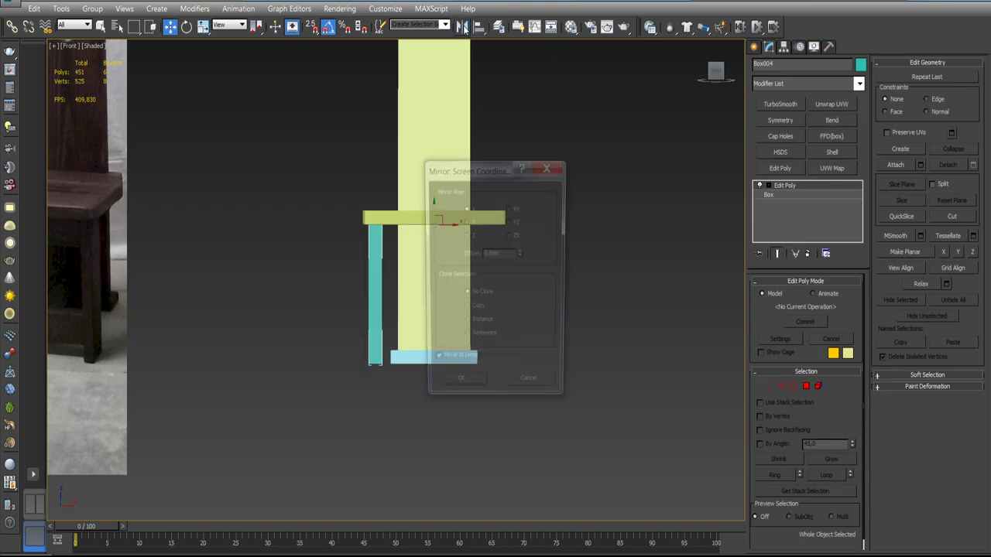
- Mirror the leg as an Instance copy to the seat's opposite side
left_click(473, 311)
left_click_drag(492, 170, 206, 147)
left_click(208, 300)
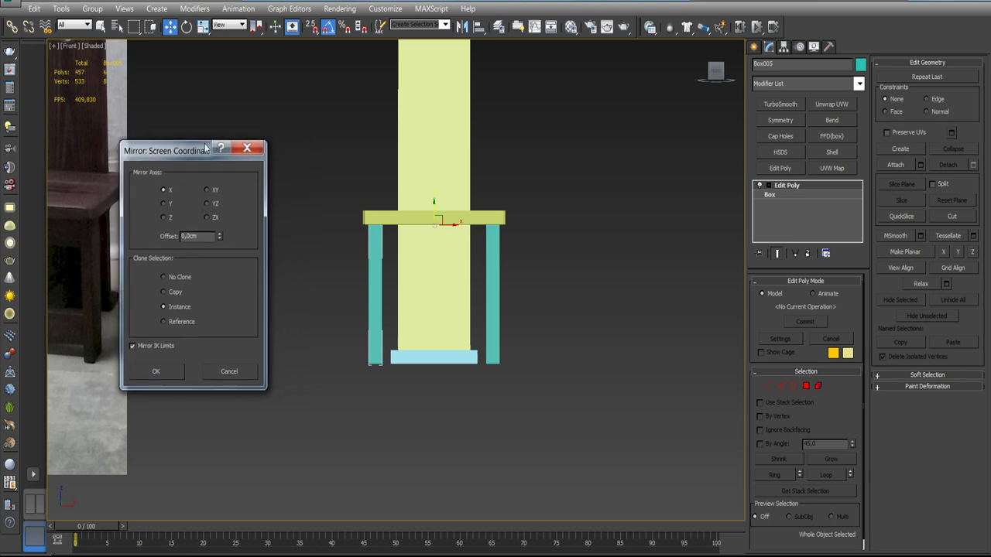
left_click(168, 371)
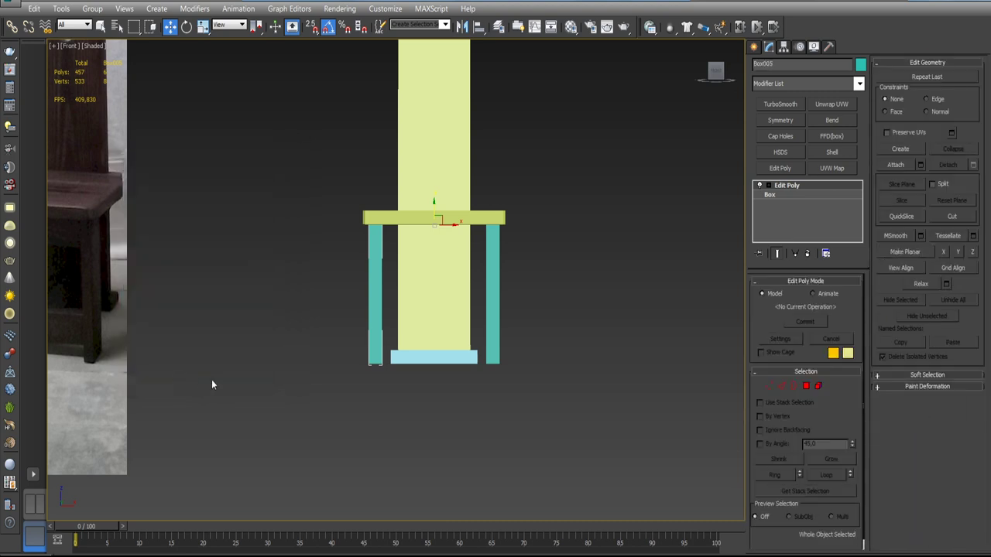
- Undo the leg vertex tapering and exit Vertex mode, leaving straight box legs
left_click(767, 388)
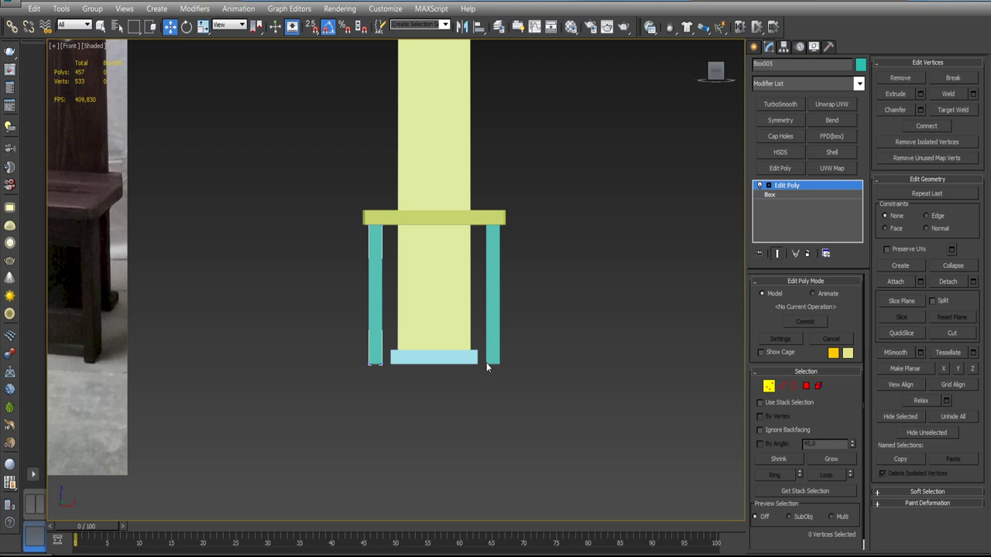
left_click_drag(397, 365, 396, 335)
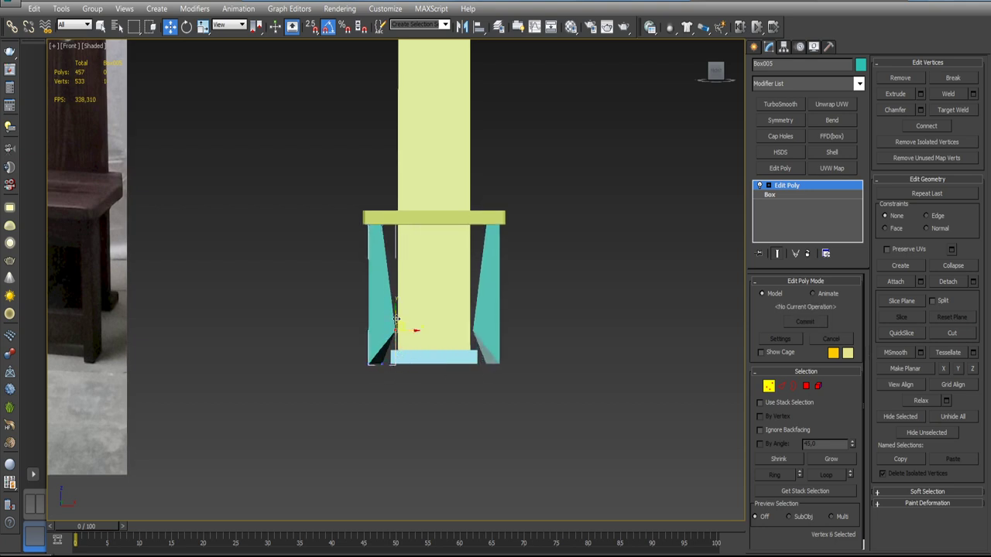
key("ctrl+z")
key("ctrl+z")
mouse_move(522, 347)
middle_mouse_down("alt")
mouse_move(514, 372)
mouse_move(476, 368)
middle_mouse_up("alt")
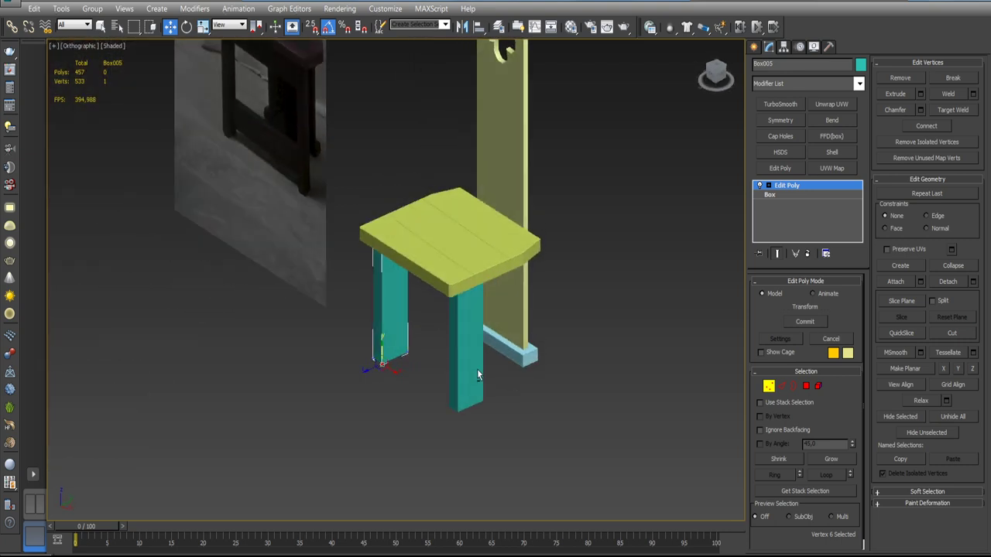
mouse_move(402, 348)
middle_mouse_down("alt")
mouse_move(411, 322)
mouse_move(467, 337)
middle_mouse_up("alt")
left_click(769, 388)
middle_click_drag(769, 393, 422, 333, "alt")
scroll(444, 341, "up", 4)
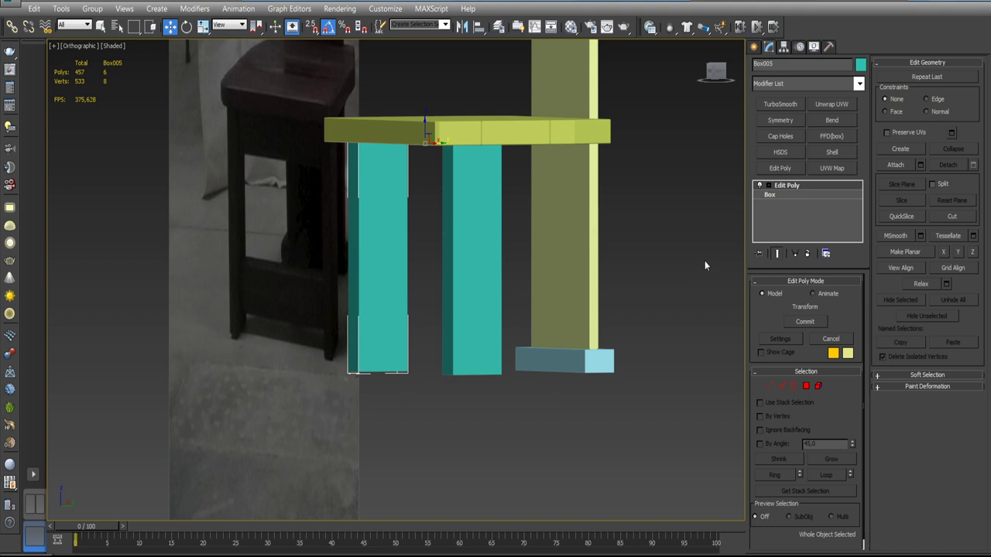
- Create a thin red box on the front leg as a rail
left_click(755, 47)
left_click(780, 131)
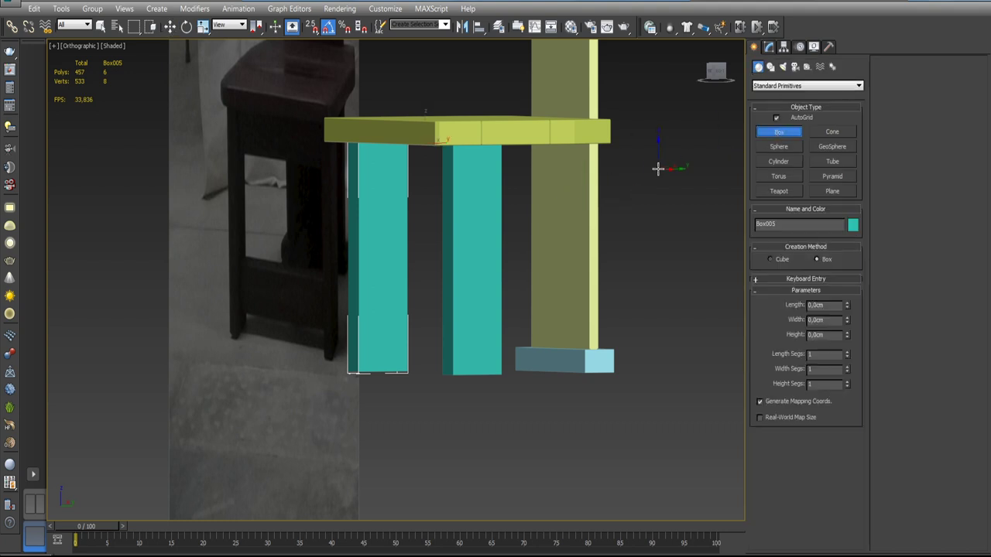
middle_click_drag(498, 221, 542, 149)
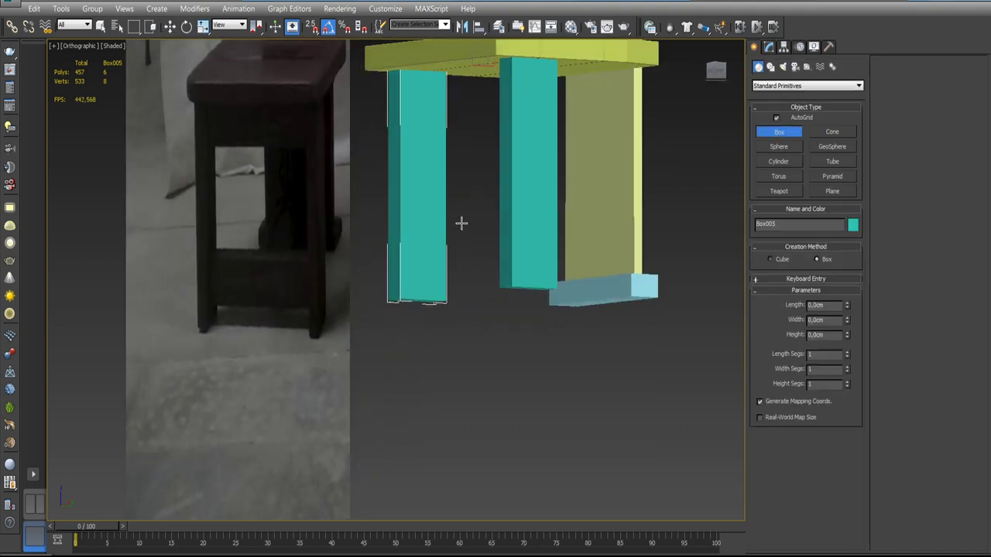
scroll(453, 226, "up", 2)
scroll(442, 240, "up", 3)
scroll(432, 256, "up", 2)
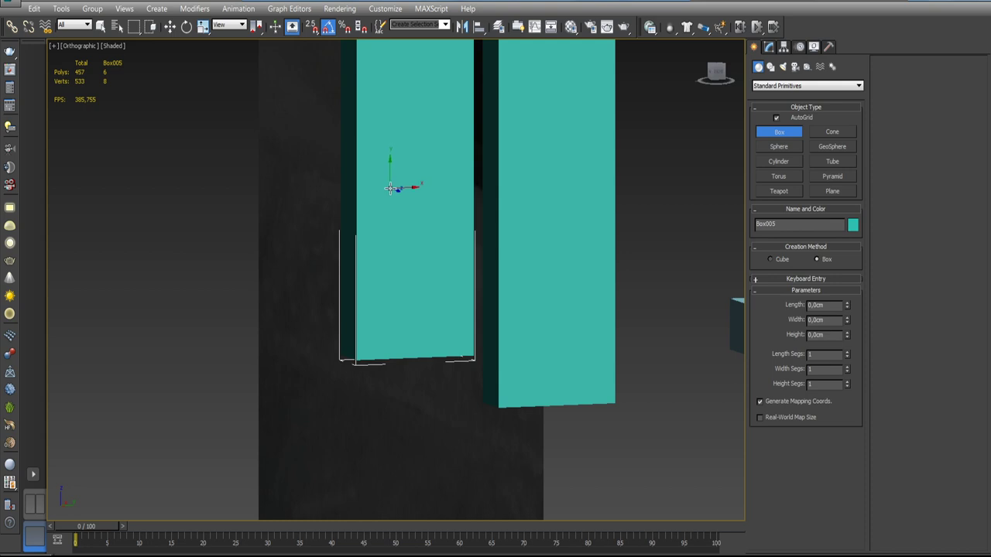
mouse_move(396, 189)
left_mouse_down()
mouse_move(394, 272)
mouse_move(441, 340)
left_mouse_up()
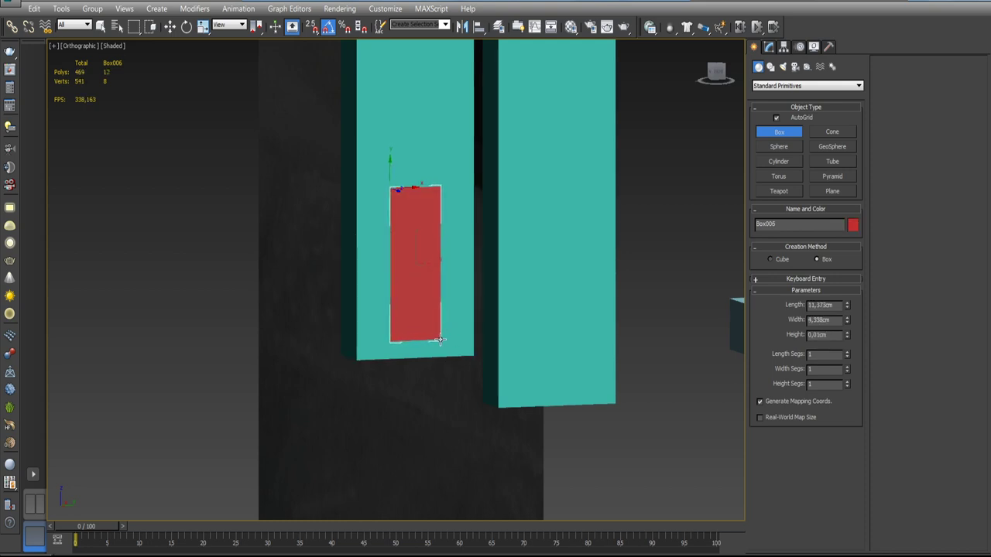
middle_click_drag(607, 276, 640, 270, "alt")
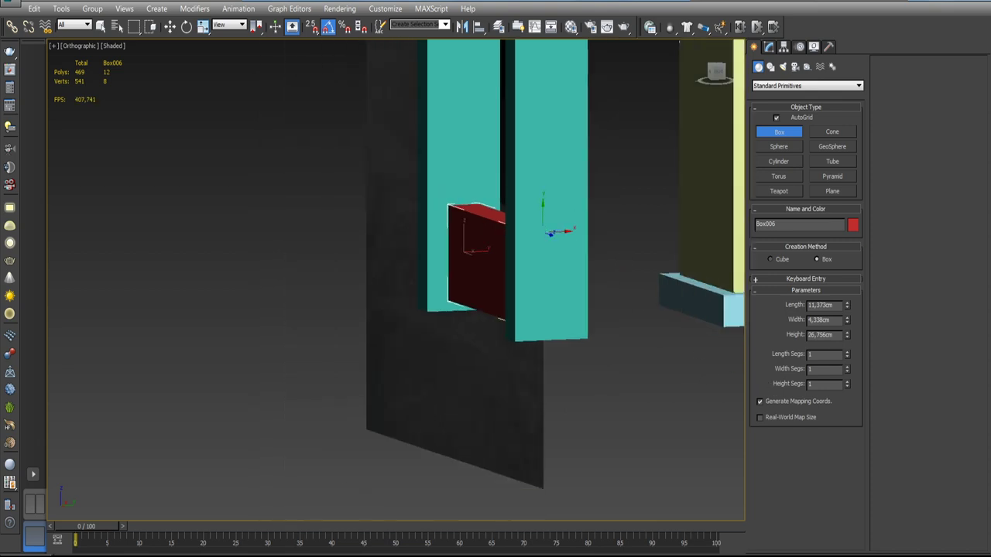
- In Front view, move the reference photo plane Plane001 behind the chair
key("w")
scroll(664, 257, "down", 3)
scroll(611, 258, "down", 3)
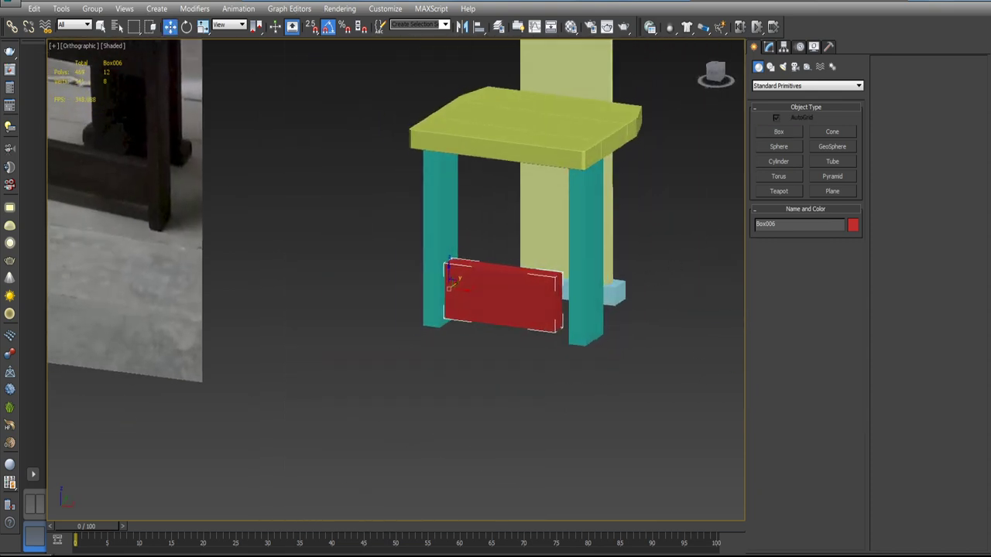
scroll(611, 258, "down", 2)
mouse_move(611, 292)
middle_mouse_down()
mouse_move(589, 280)
mouse_move(544, 306)
middle_mouse_up()
key("f")
scroll(426, 488, "up", 5)
scroll(573, 266, "down", 5)
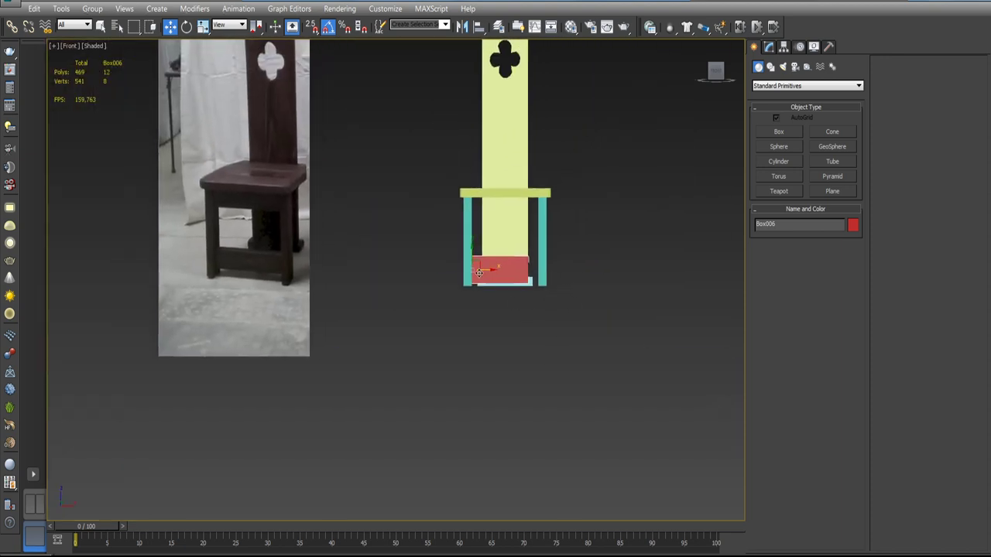
left_click(259, 226)
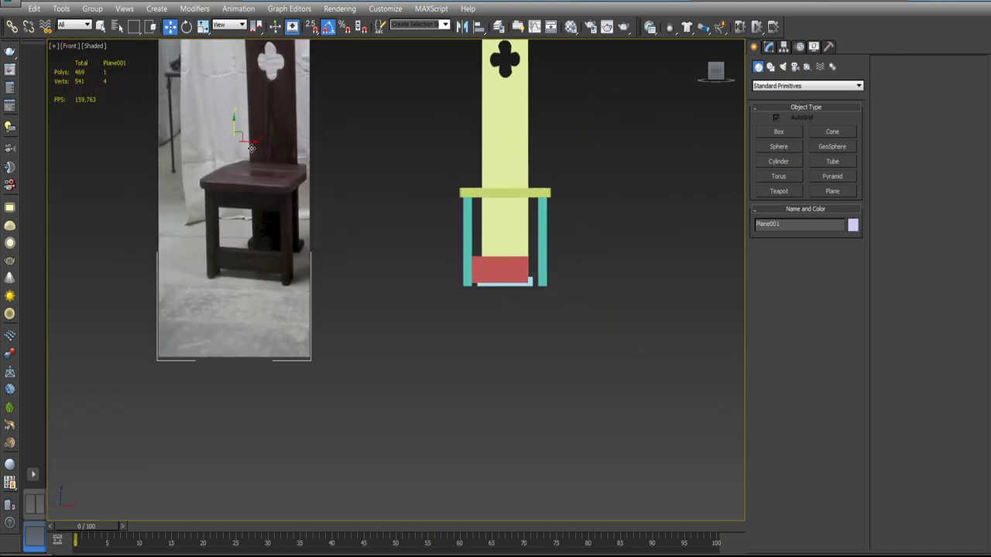
mouse_move(263, 171)
left_mouse_down()
mouse_move(508, 168)
mouse_move(502, 176)
left_mouse_up()
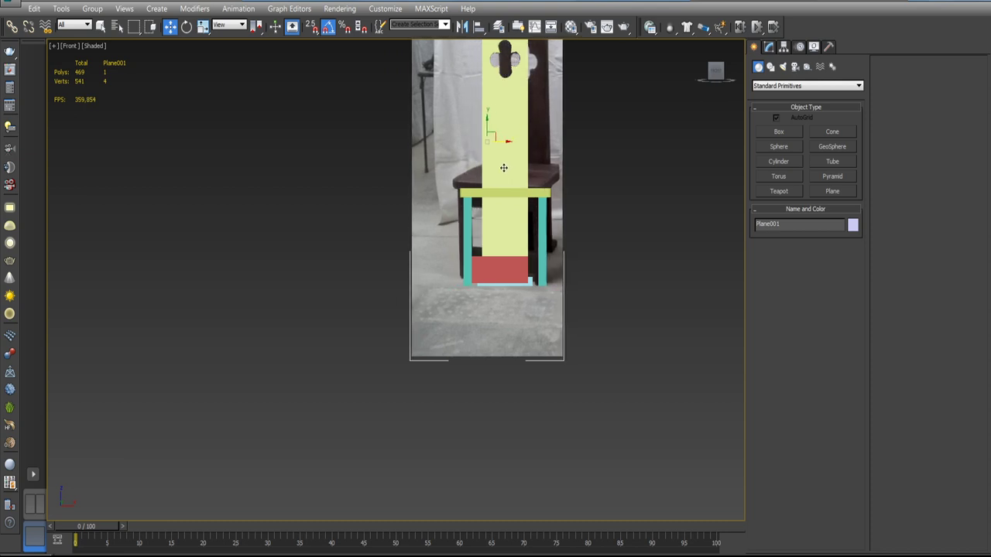
- Raise the red box above the light-blue bar
middle_click_drag(503, 176, 430, 193)
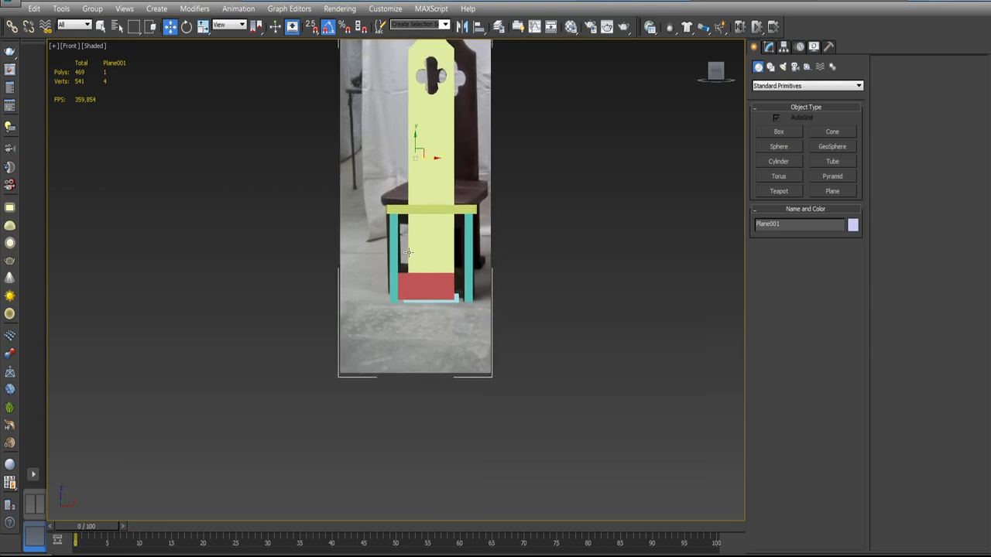
scroll(406, 256, "up", 5)
left_click(410, 319)
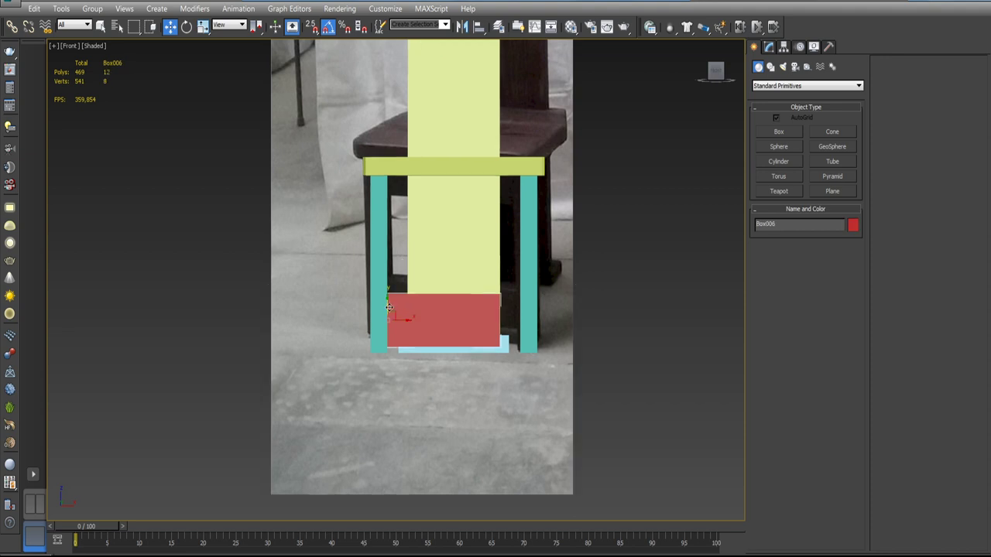
left_click_drag(412, 318, 389, 292)
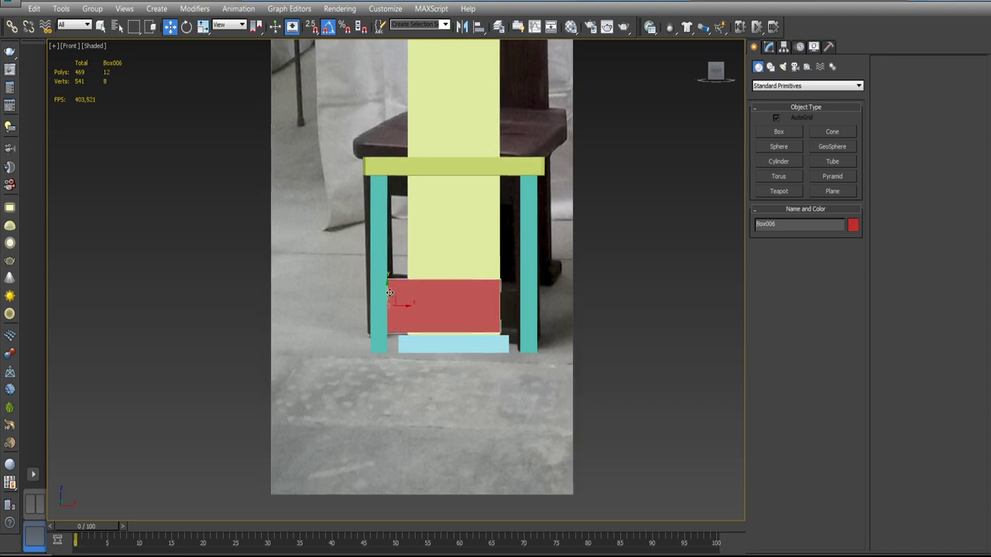
- Set the red rail box to Length 8 and Width 4
left_click(768, 46)
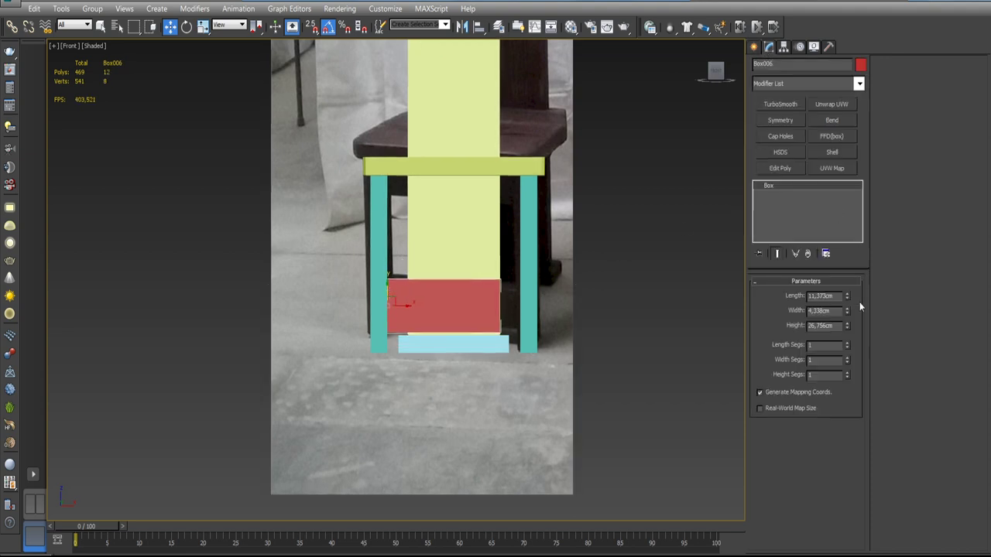
left_click_drag(847, 297, 849, 310)
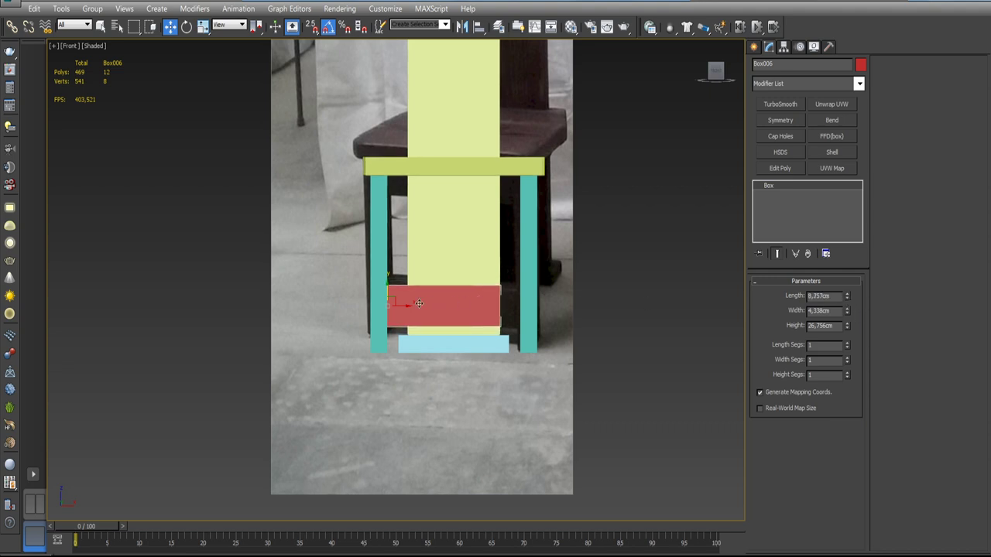
left_click_drag(388, 286, 387, 289)
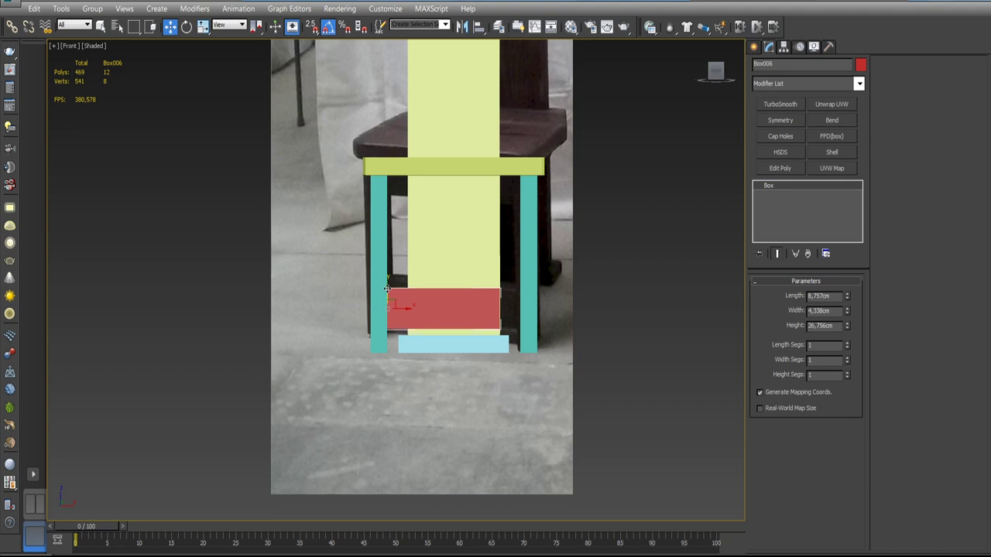
double_click(834, 295)
type("8")
key("Return")
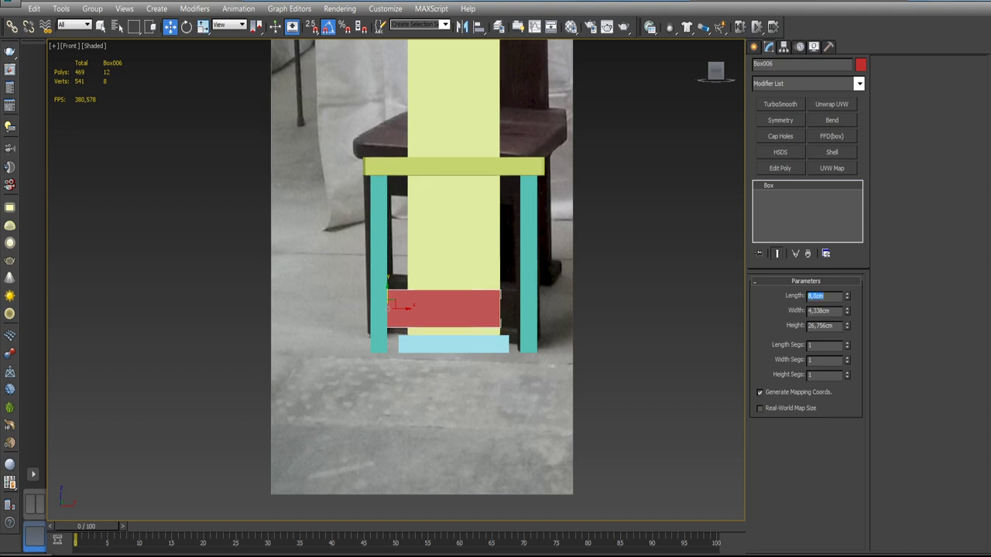
double_click(822, 310)
type("4")
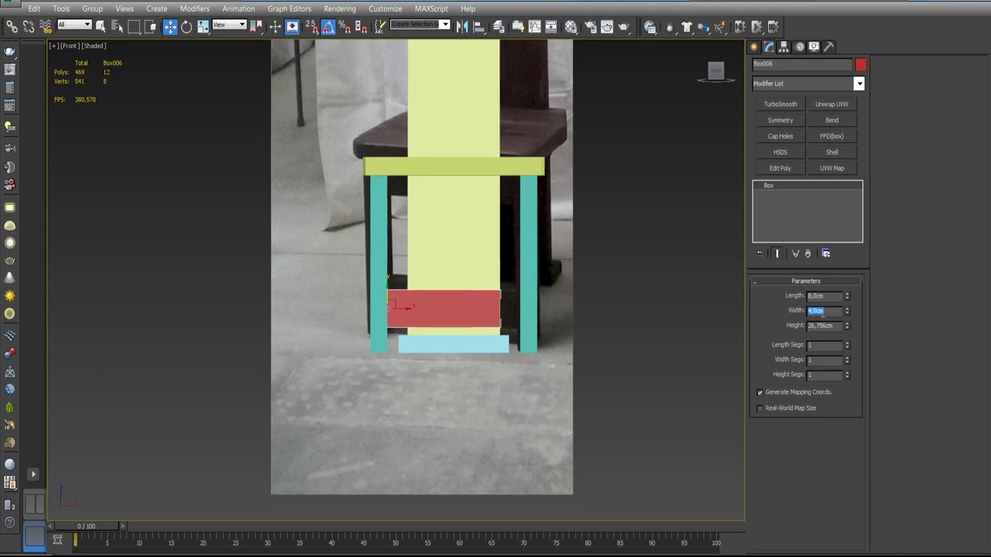
- Set the right front leg's base Box Length to 10 cm
left_click(525, 302)
left_click(783, 195)
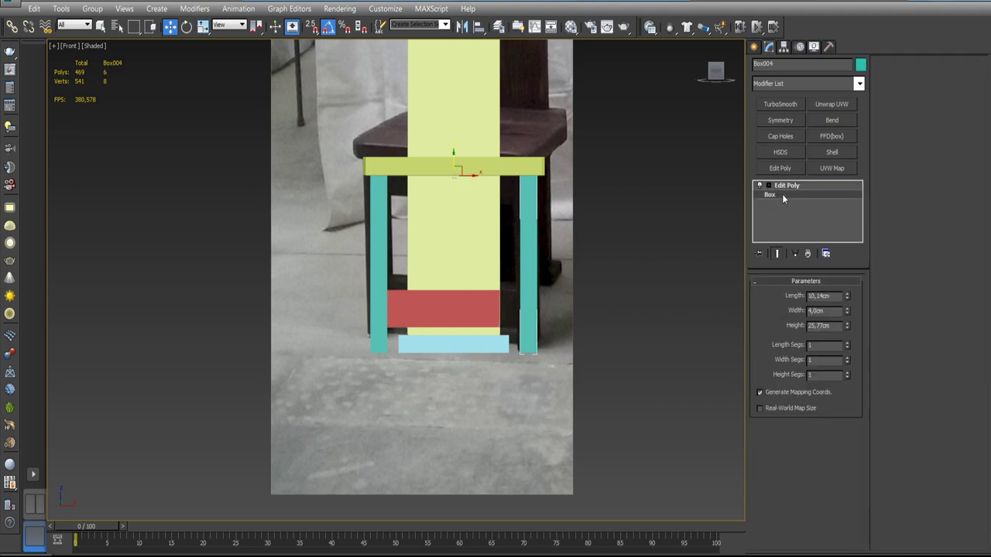
double_click(832, 295)
type("10")
key("Return")
left_click(497, 308)
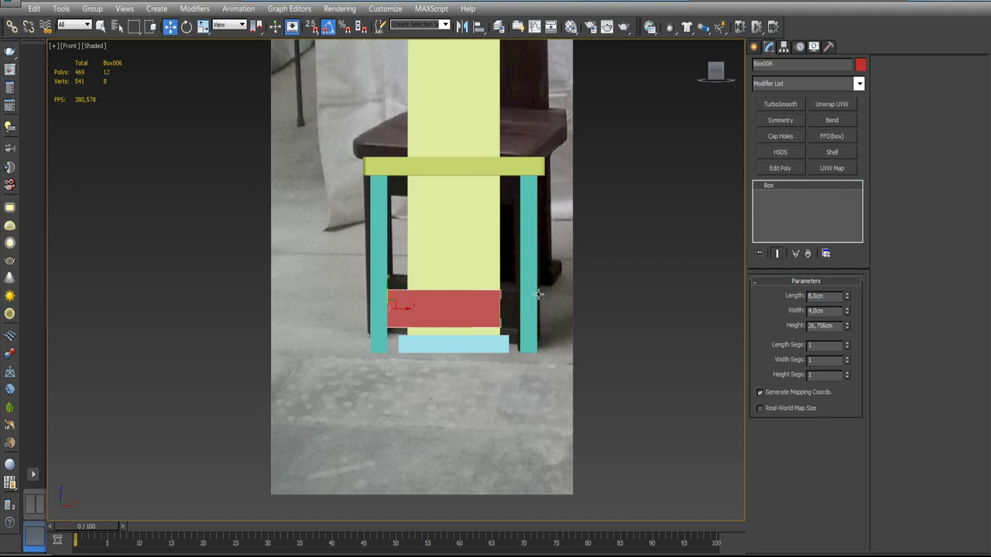
mouse_move(514, 296)
middle_mouse_down("alt")
mouse_move(460, 320)
mouse_move(562, 264)
middle_mouse_up("alt")
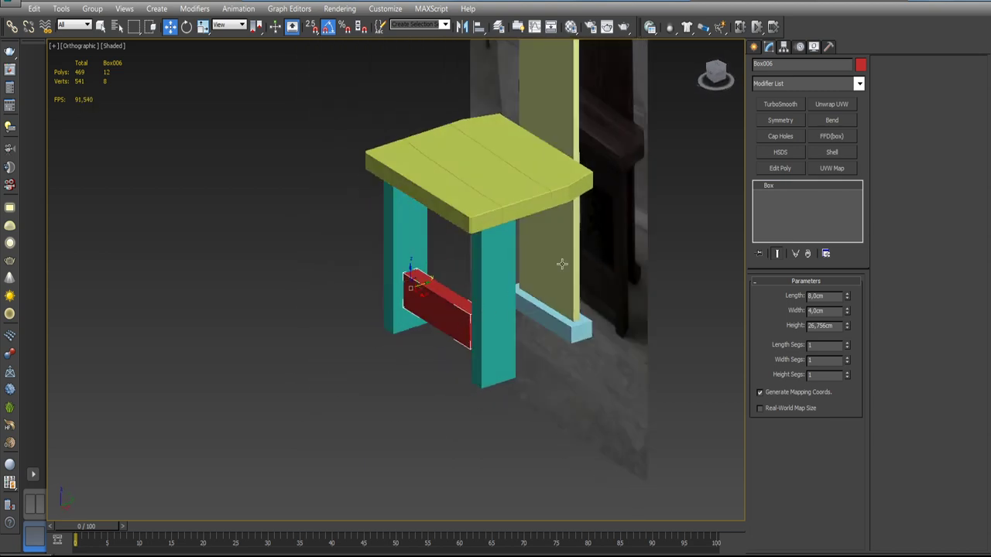
- Add Edit Poly to the rail and align its end face to the front leg on X Position
mouse_move(497, 281)
middle_mouse_down("alt")
mouse_move(553, 291)
mouse_move(562, 276)
middle_mouse_up("alt")
left_click(779, 168)
left_click(806, 386)
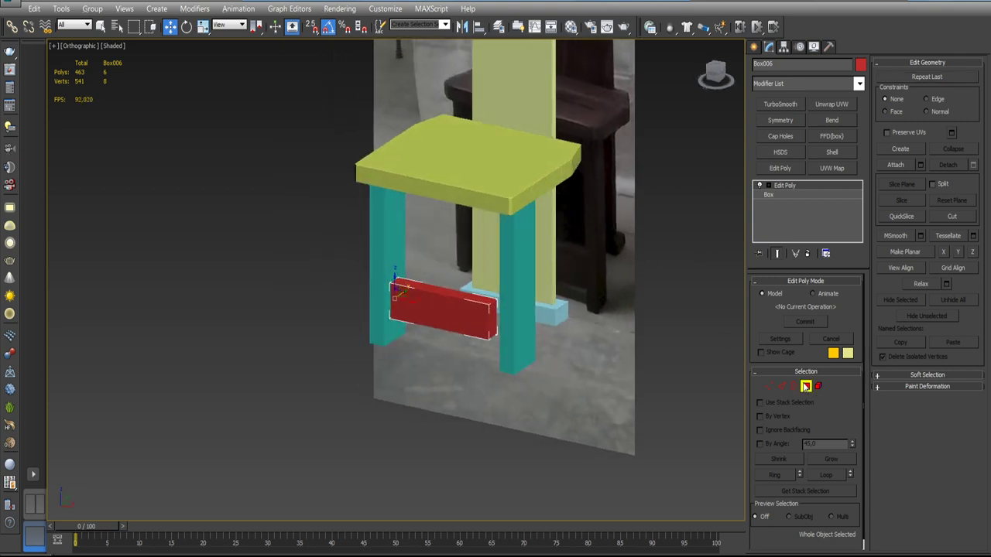
left_click(491, 319)
middle_click_drag(492, 320, 542, 154, "alt")
scroll(559, 104, "up", 3)
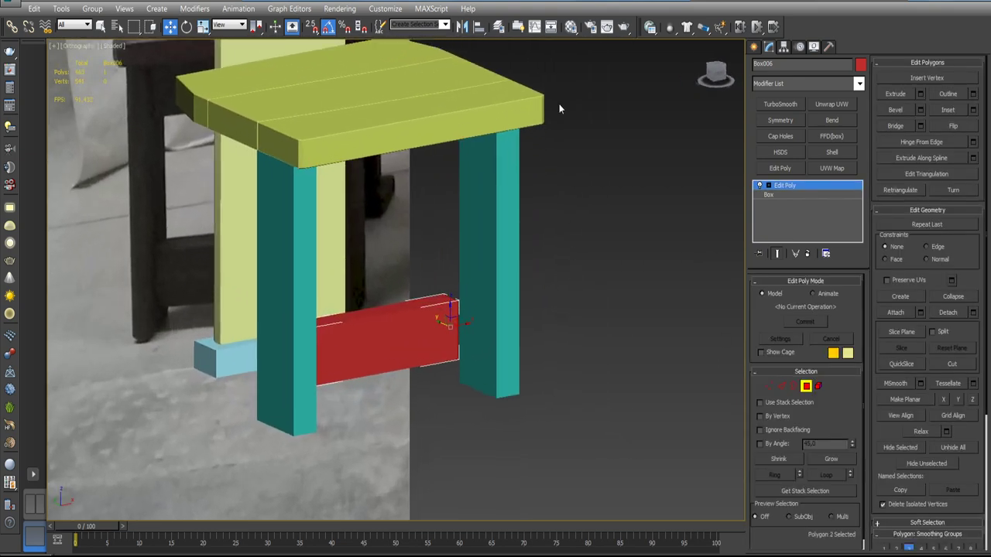
left_click(497, 195)
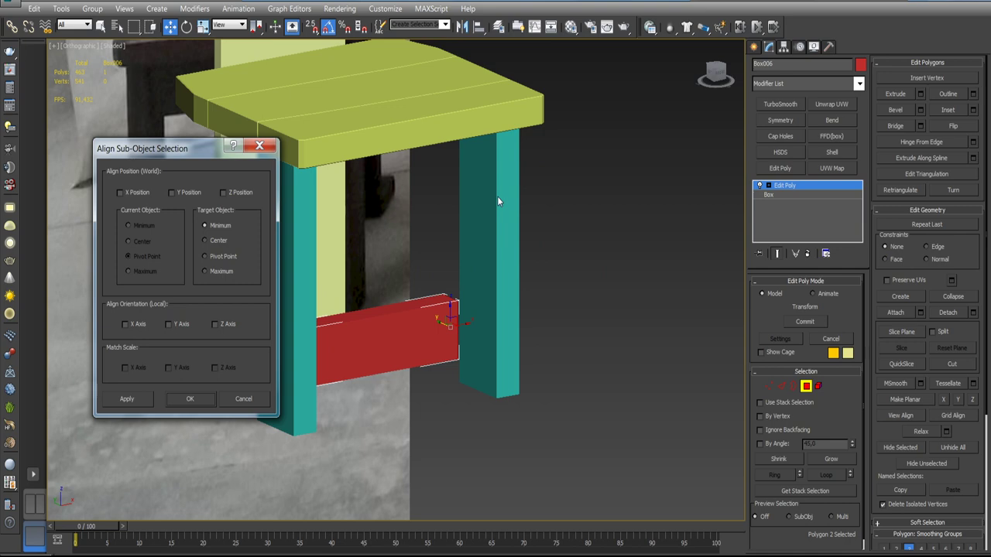
left_click(120, 193)
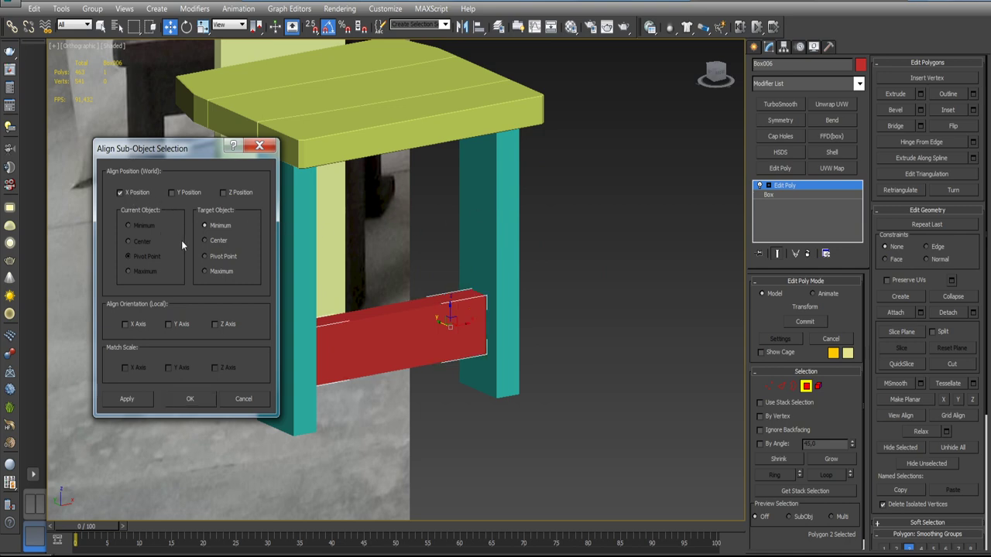
left_click(190, 399)
mouse_move(500, 353)
middle_mouse_down("alt")
mouse_move(518, 369)
mouse_move(440, 356)
middle_mouse_up("alt")
- Centre the rail's pivot on the object with Affect Pivot Only and Center to Object
left_click(794, 187)
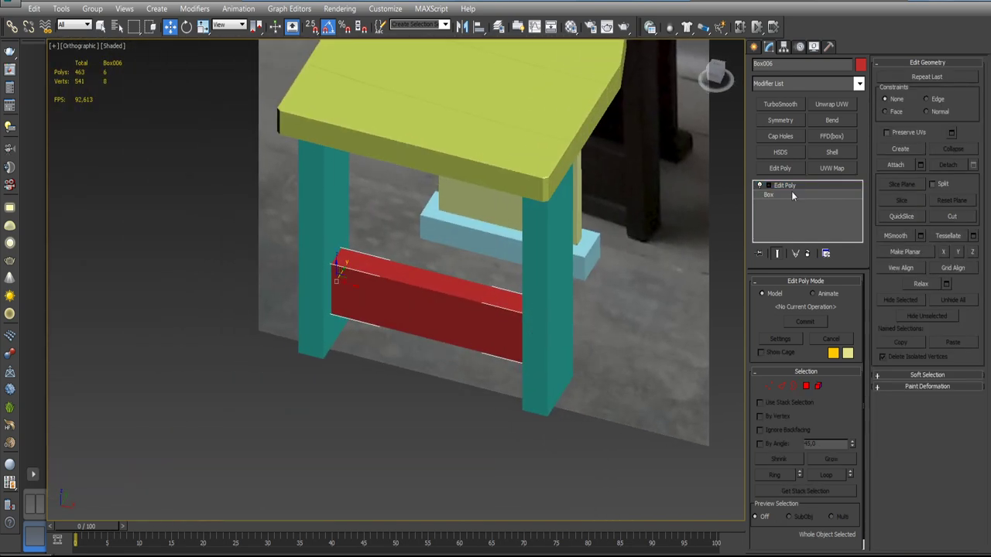
left_click(783, 46)
left_click(797, 131)
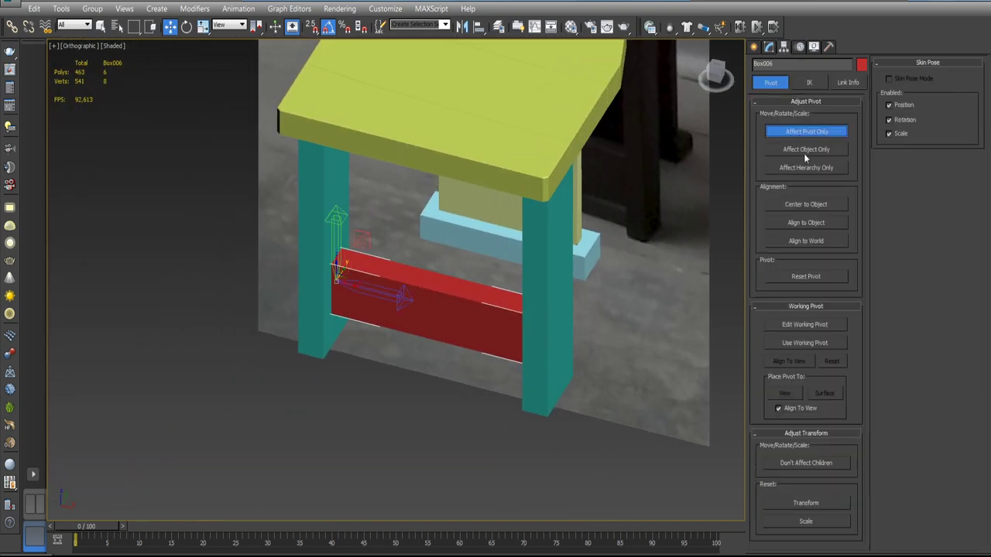
left_click(806, 205)
left_click(771, 47)
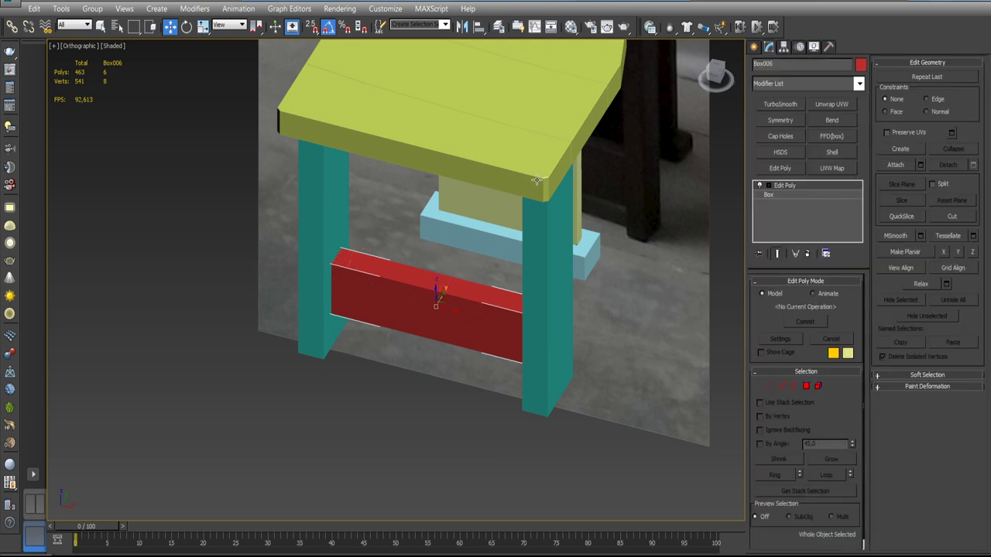
scroll(518, 180, "down", 3)
middle_click_drag(518, 180, 502, 196, "alt")
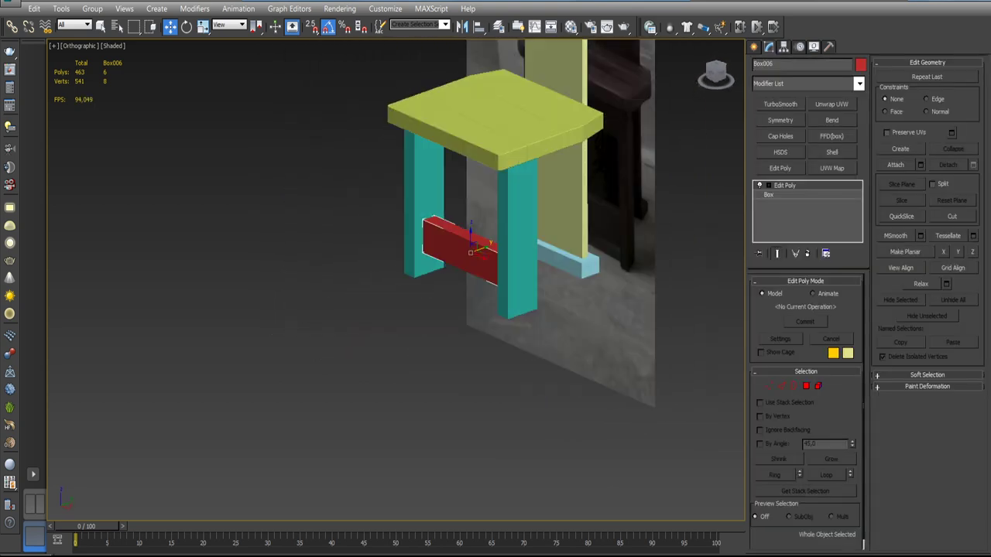
left_click(314, 210)
left_click(427, 236)
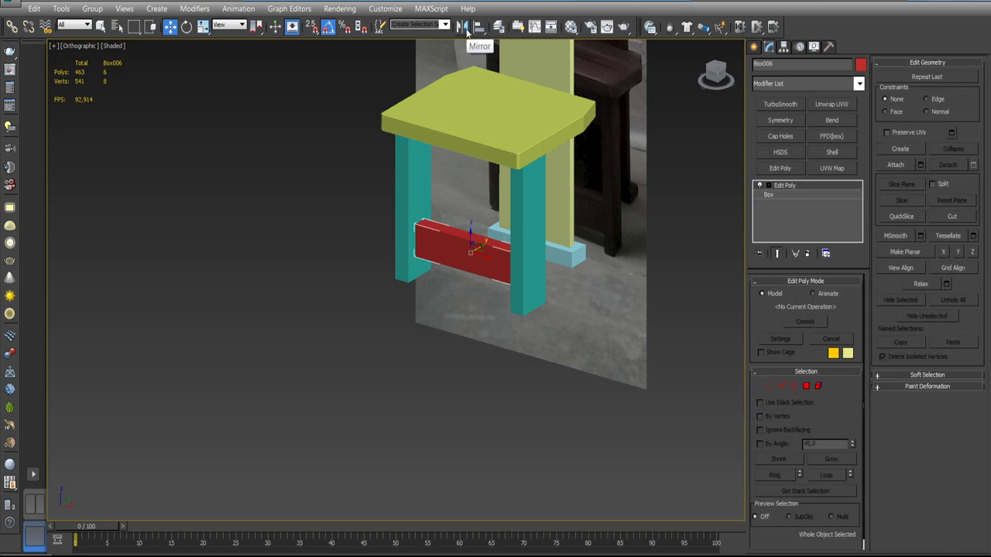
- Centre the lower red rail on the cyan leg along Y with a centre-to-centre Align
left_click(478, 26)
left_click(420, 184)
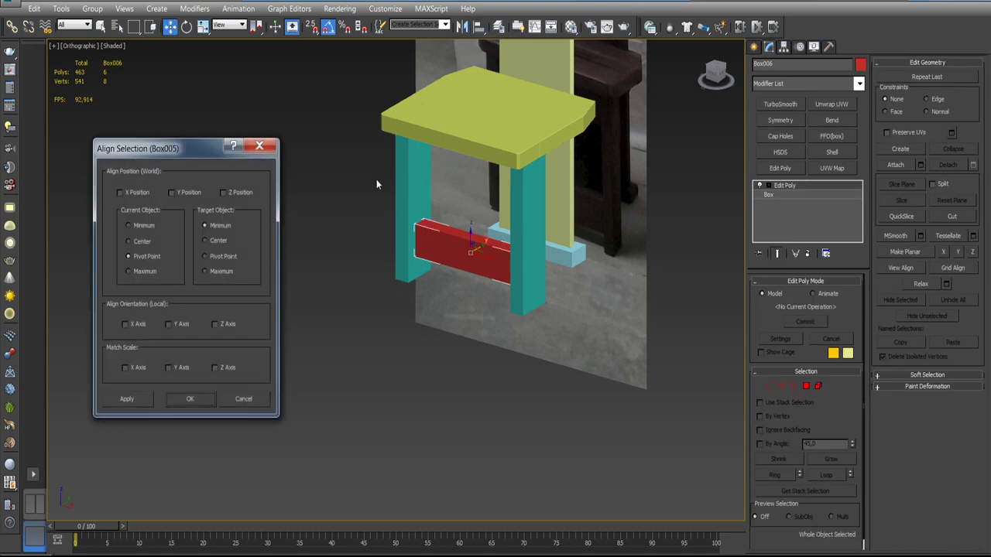
left_click(172, 193)
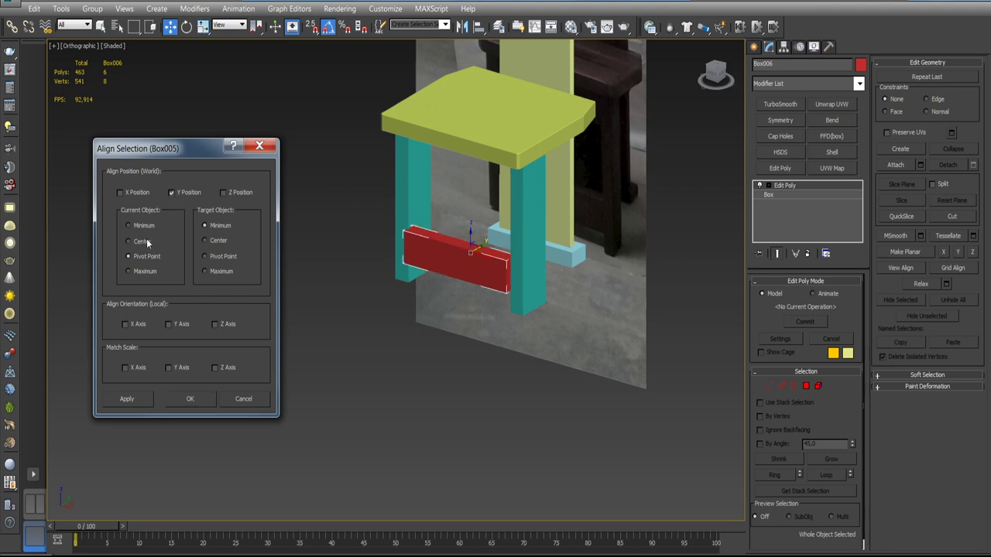
left_click(211, 243)
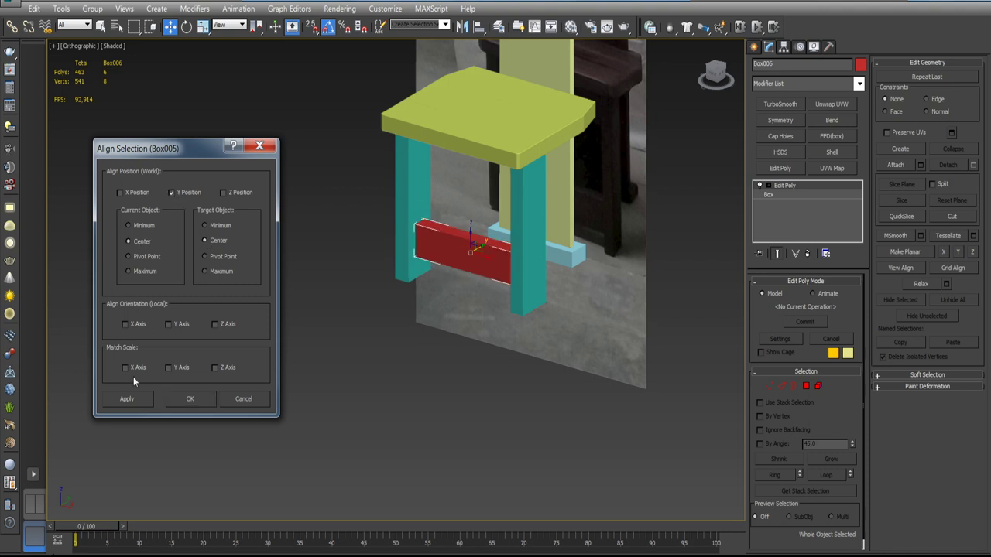
left_click(127, 399)
left_click(189, 399)
- Move the reference photo plane left along X so it sits beside the chair
mouse_move(230, 369)
middle_mouse_down("alt")
mouse_move(383, 305)
mouse_move(382, 274)
mouse_move(339, 249)
mouse_move(361, 227)
mouse_move(425, 258)
mouse_move(407, 264)
middle_mouse_up("alt")
left_click(376, 248)
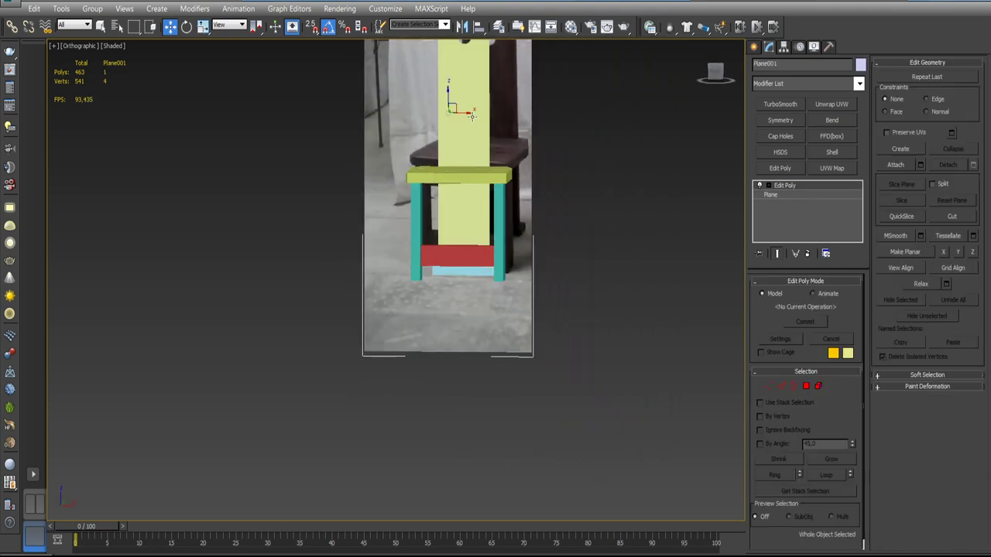
left_click_drag(471, 115, 234, 115)
middle_click_drag(302, 214, 366, 329)
- Clone the lower red rail upward as a second rail
left_click(482, 359)
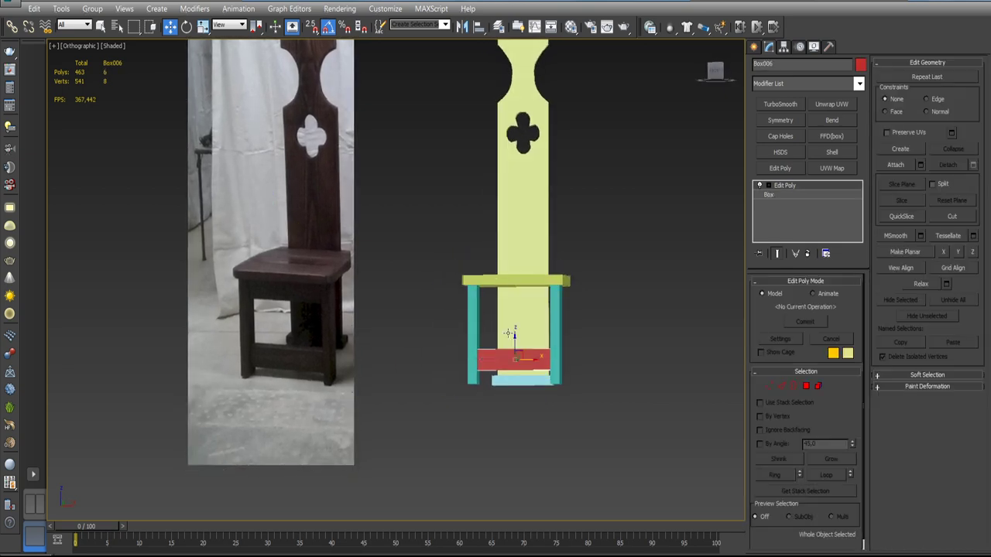
middle_click_drag(481, 359, 523, 352, "alt")
key("f")
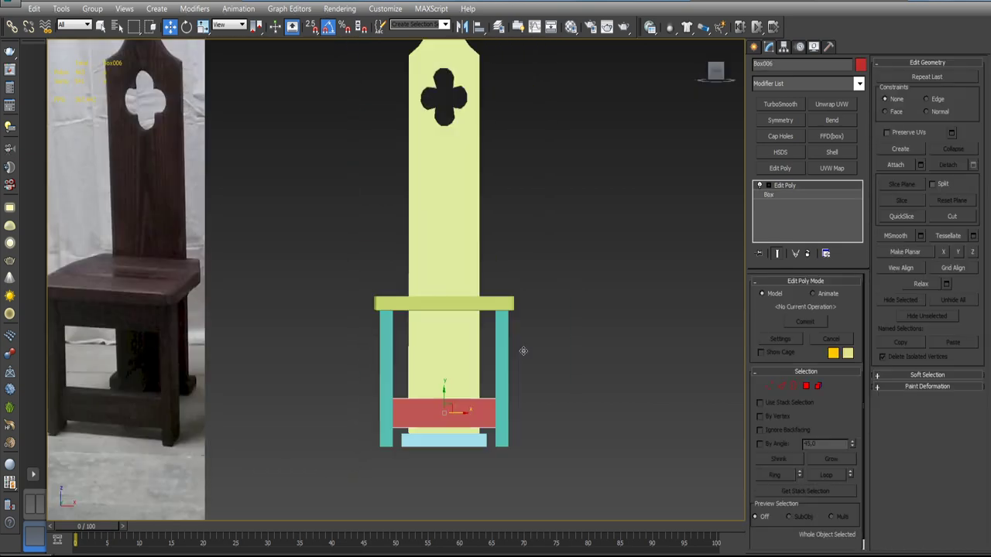
key("z")
scroll(467, 278, "down", 5)
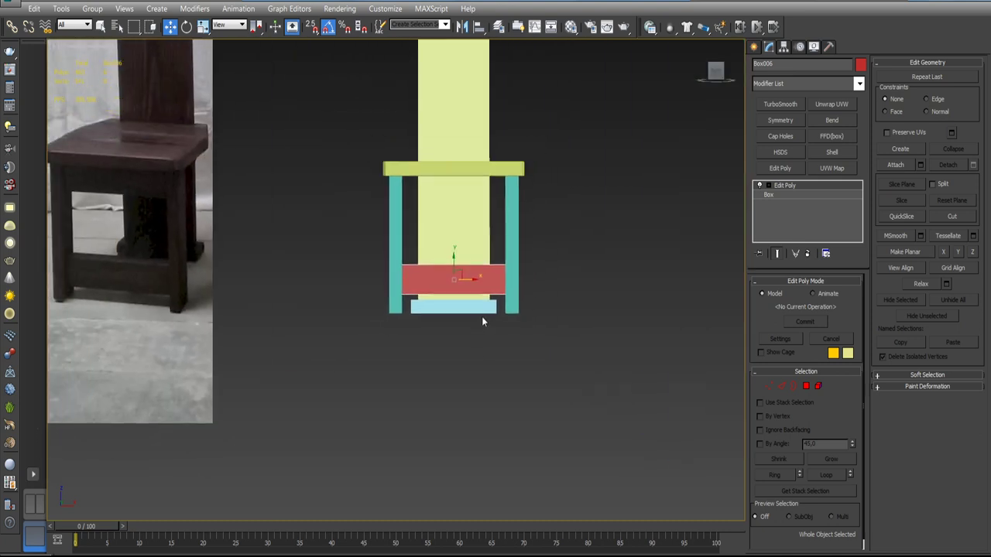
scroll(481, 317, "down", 2)
scroll(463, 326, "down", 2)
scroll(472, 321, "up", 3)
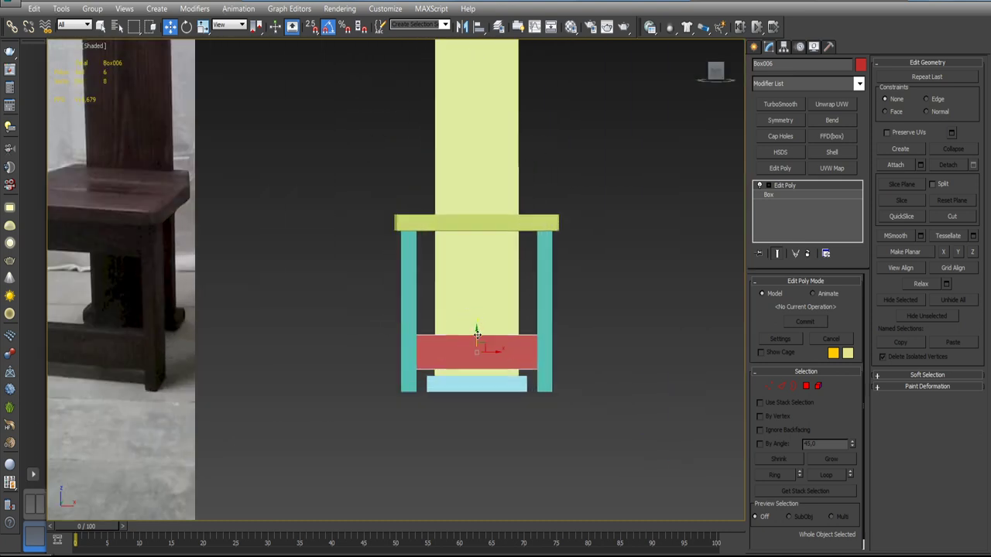
left_click_drag(477, 333, 481, 233, "shift")
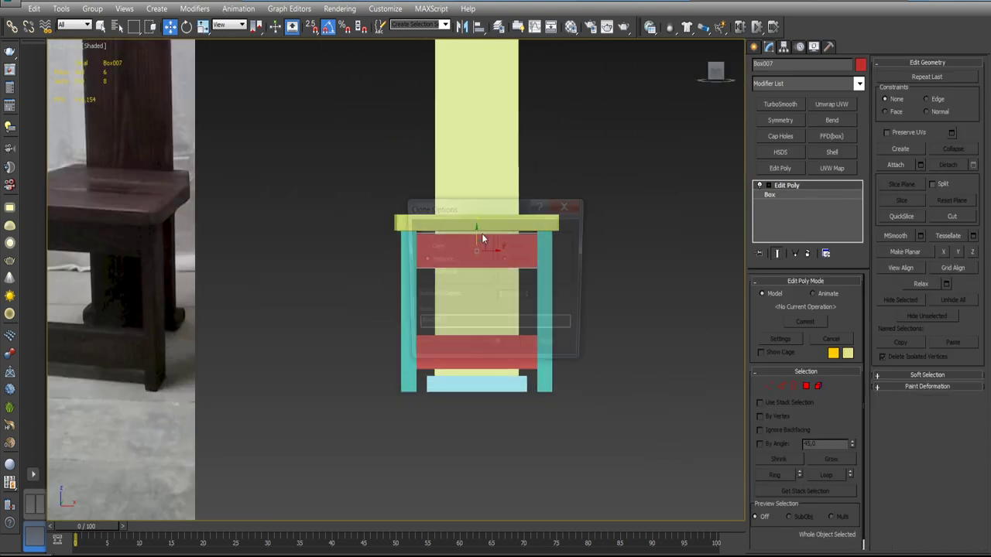
left_click(496, 350)
scroll(484, 310, "up", 2)
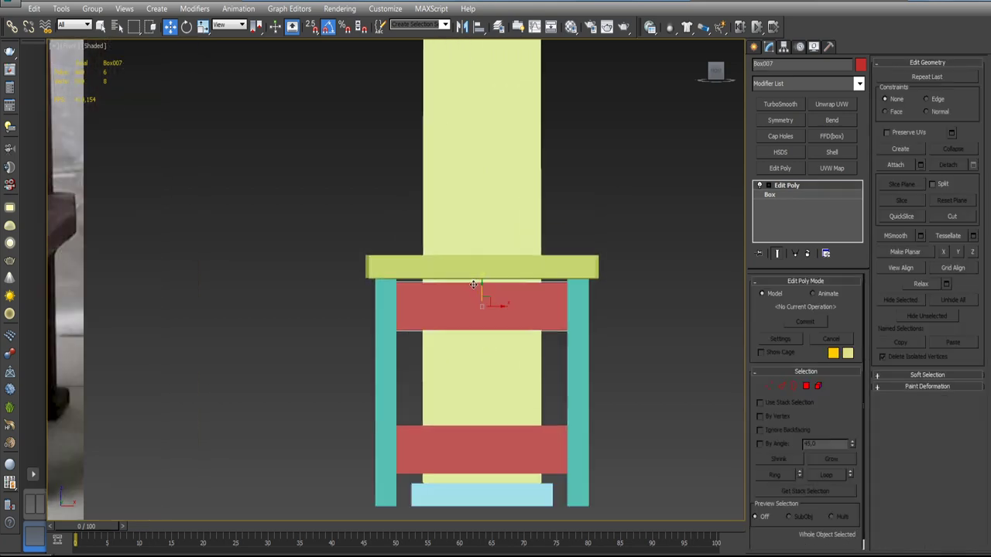
scroll(485, 302, "up", 2)
left_click_drag(484, 298, 485, 296)
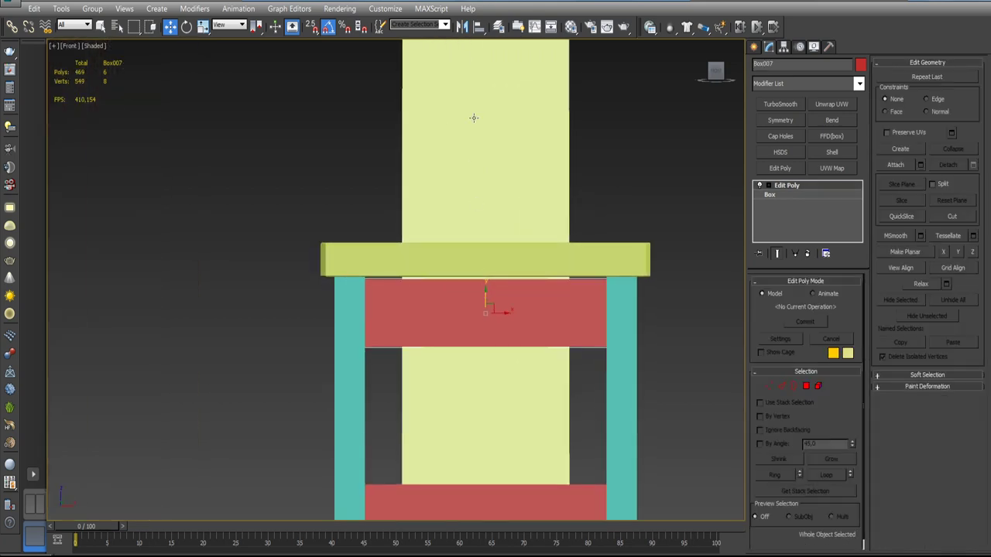
- Align the new rail's Y maximum to the seat's Y minimum so it sits flush underneath
left_click(479, 26)
left_click(406, 263)
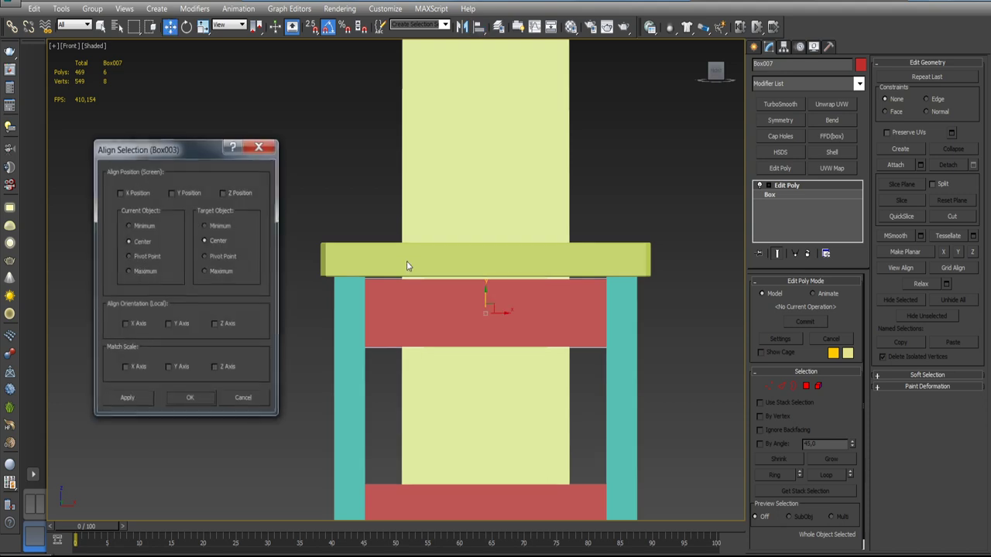
left_click(172, 192)
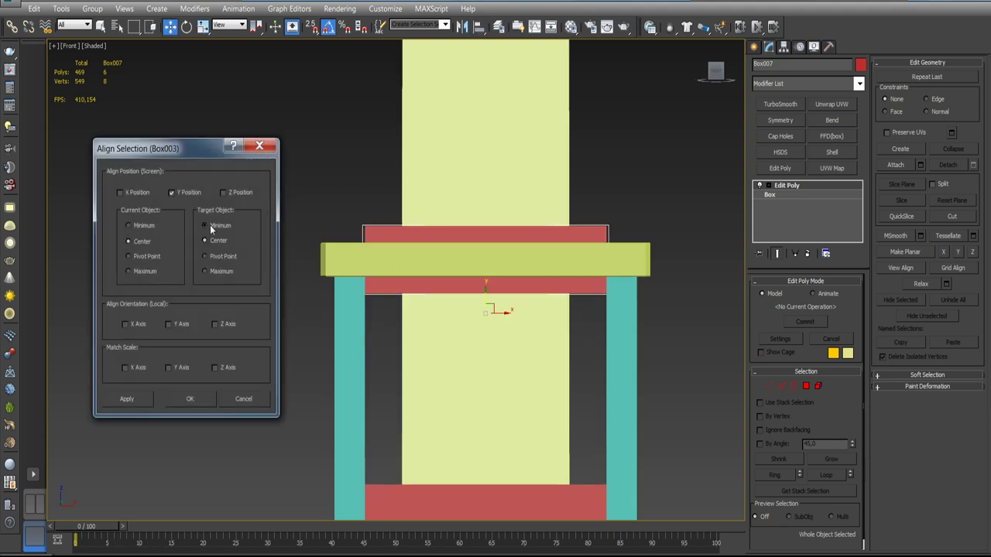
left_click(205, 225)
left_click(138, 272)
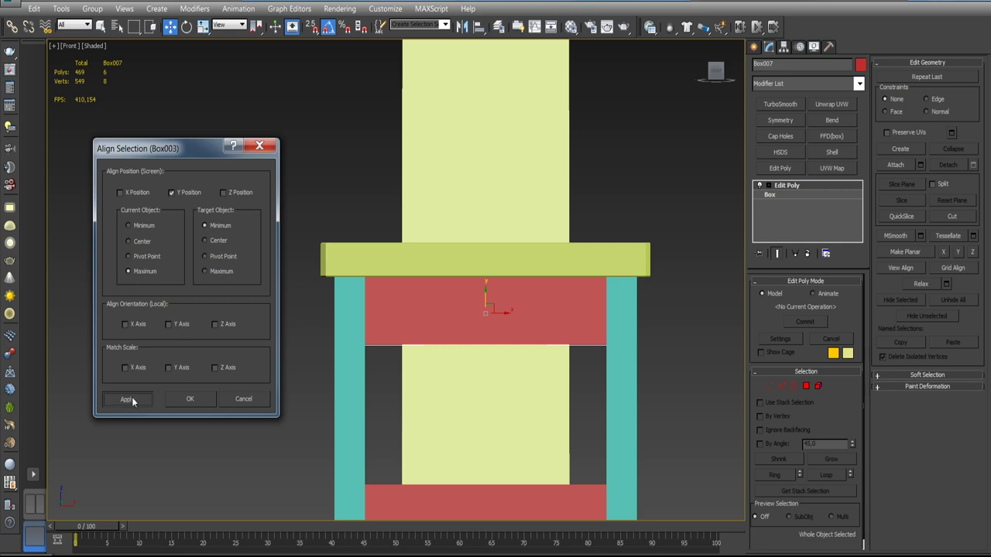
left_click(189, 398)
key("F3")
mouse_move(428, 284)
middle_mouse_down("alt")
mouse_move(425, 296)
mouse_move(527, 293)
mouse_move(534, 326)
middle_mouse_up("alt")
key("F3")
- Select the front-right teal leg's four vertical edges and chamfer them by 0,2cm
scroll(534, 325, "up", 3)
left_click(534, 325)
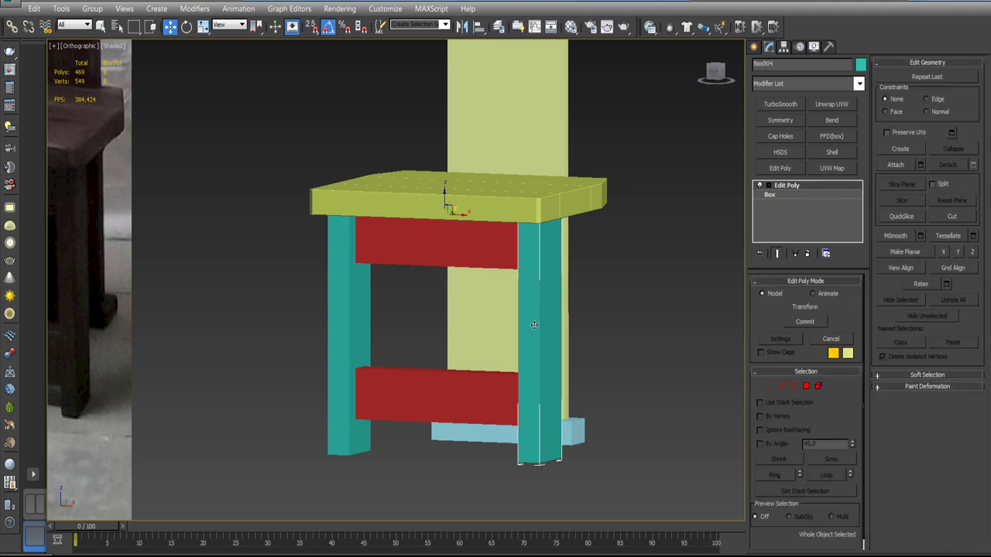
left_click(782, 386)
scroll(520, 328, "up", 3)
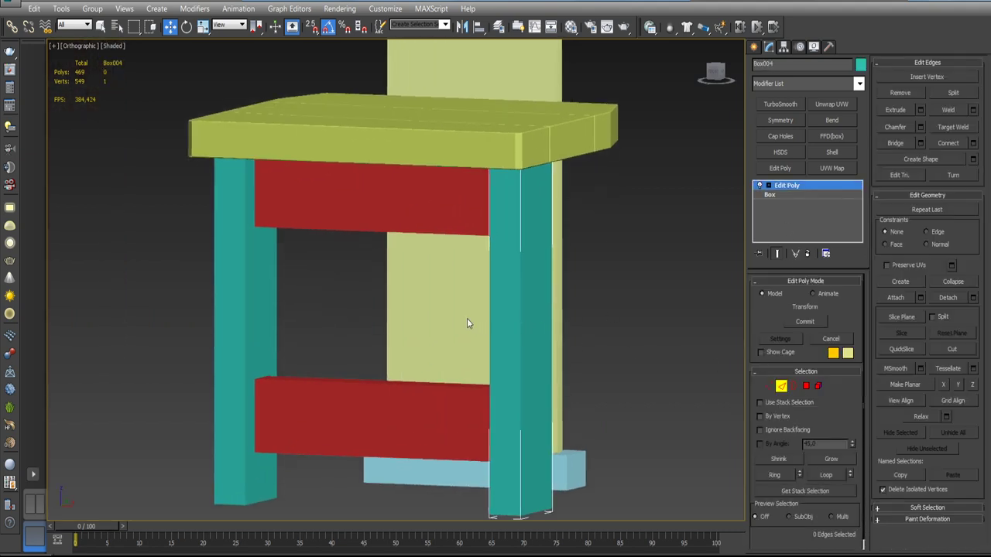
left_click_drag(467, 323, 626, 322)
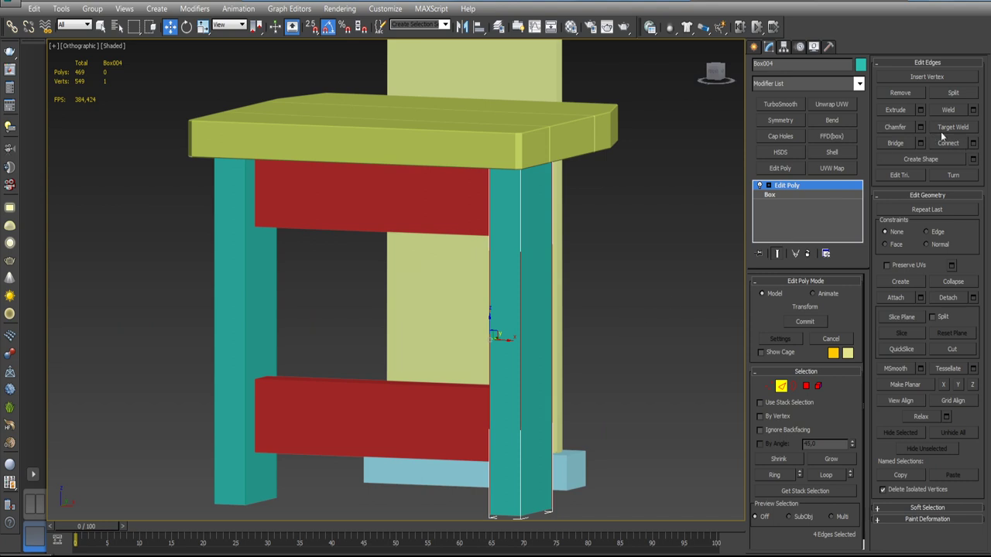
left_click(920, 127)
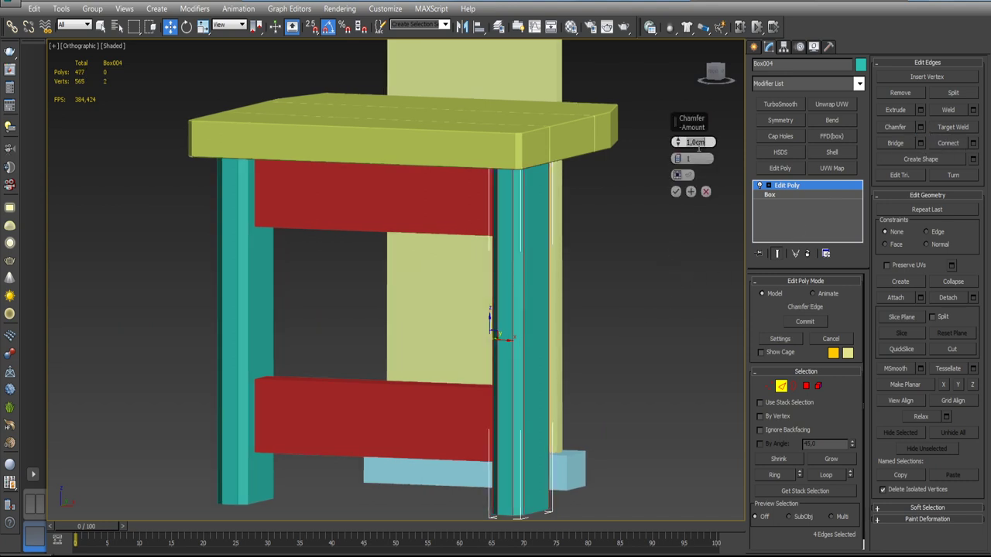
type("0,2")
key("Return")
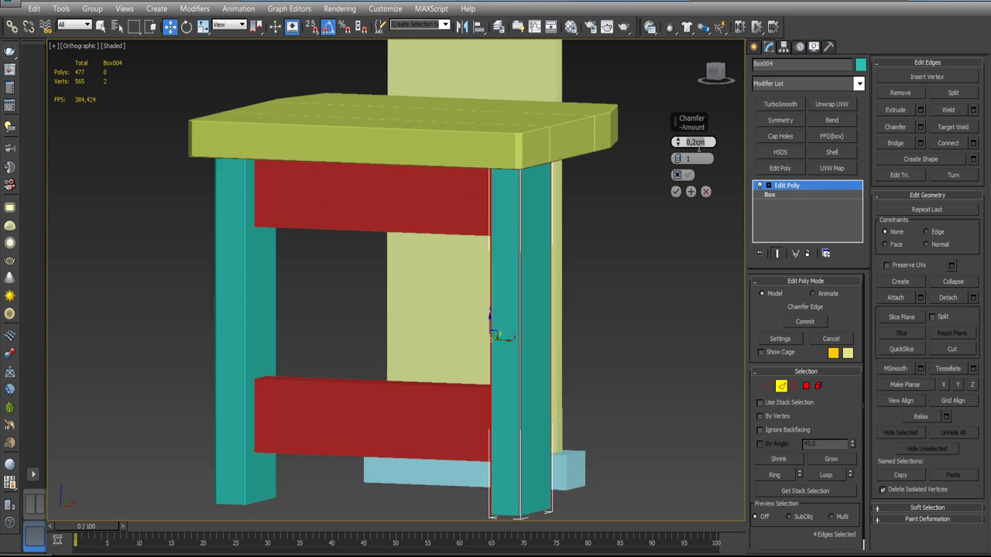
left_click(676, 192)
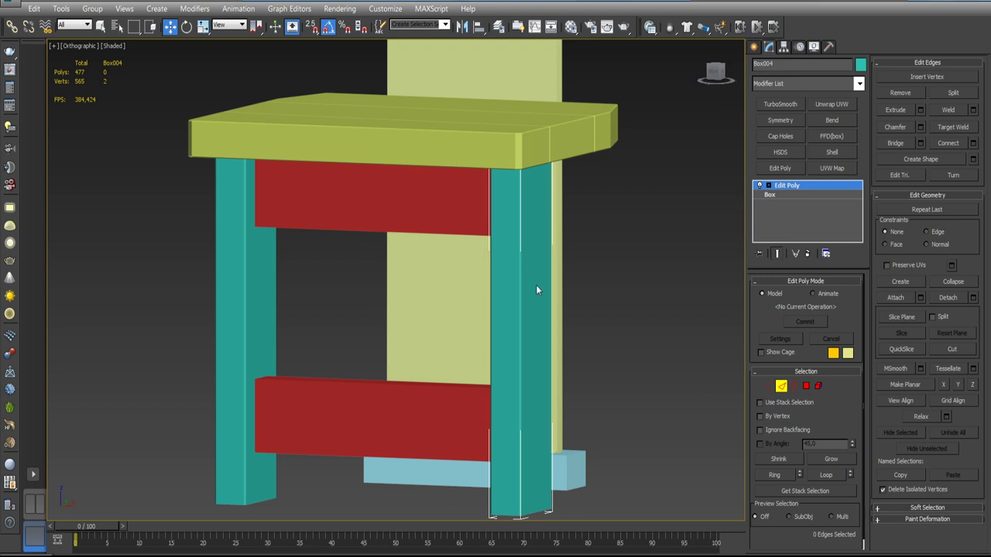
scroll(542, 285, "down", 3)
left_click(794, 188)
- Chamfer the lower red rail's edges by 0,2cm
left_click(457, 375)
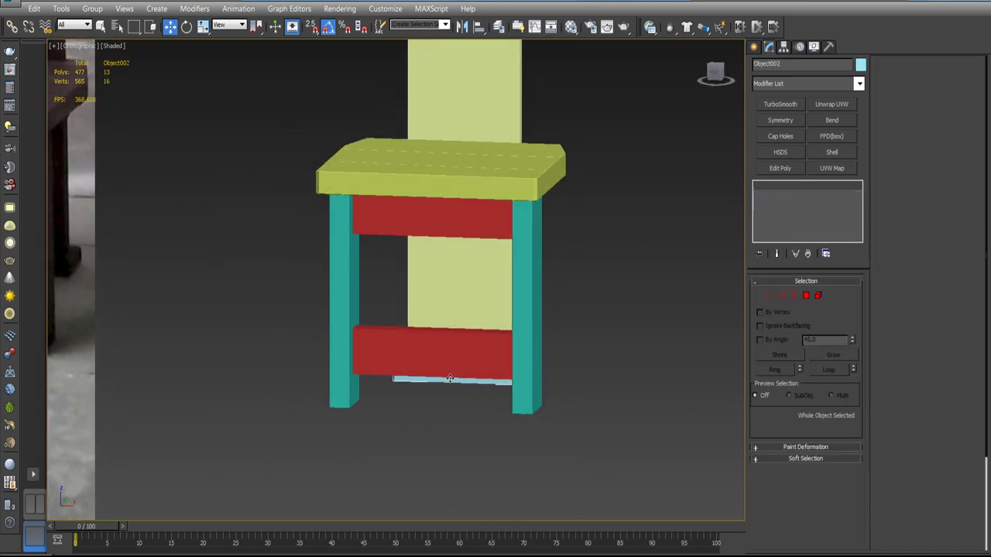
left_click(462, 343)
key("2")
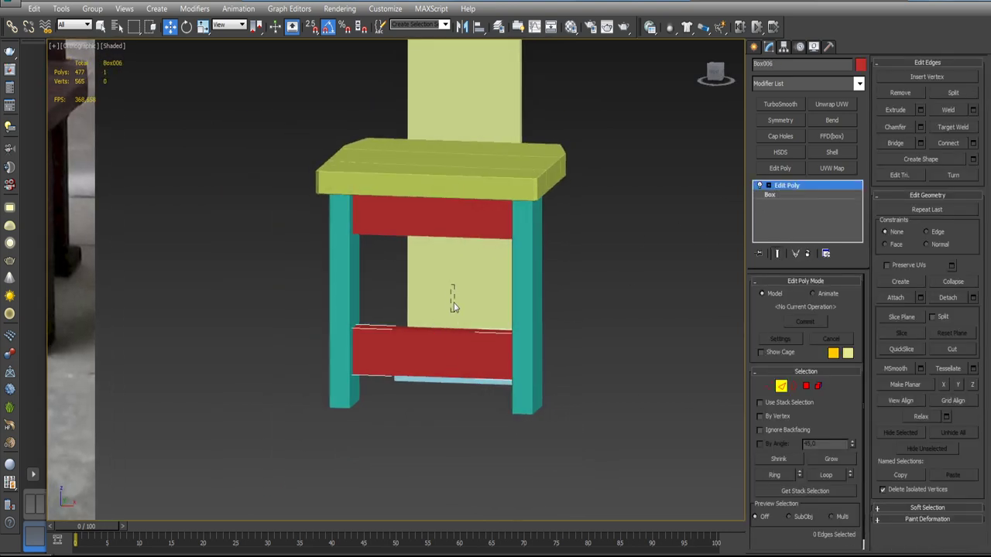
left_click(920, 127)
double_click(699, 142)
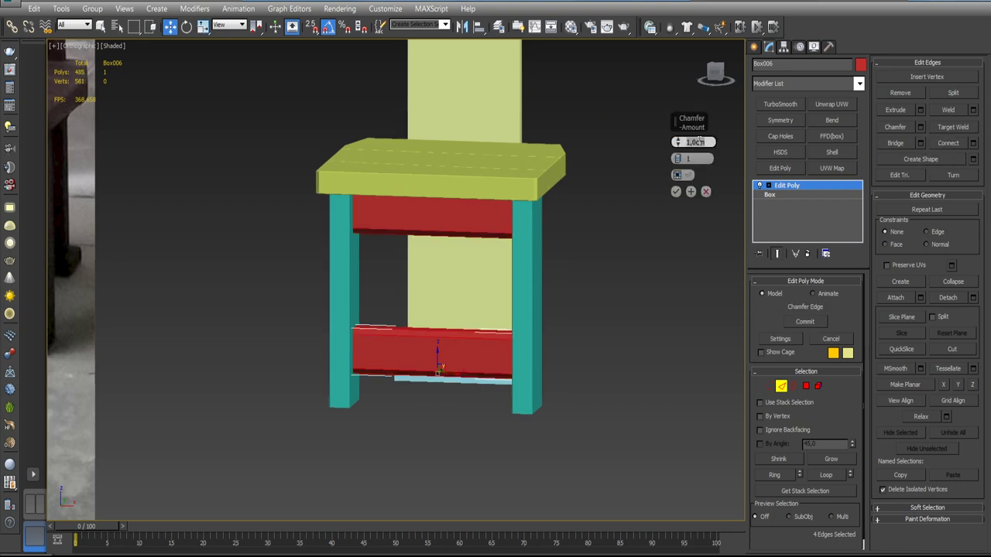
type("0,2")
key("Return")
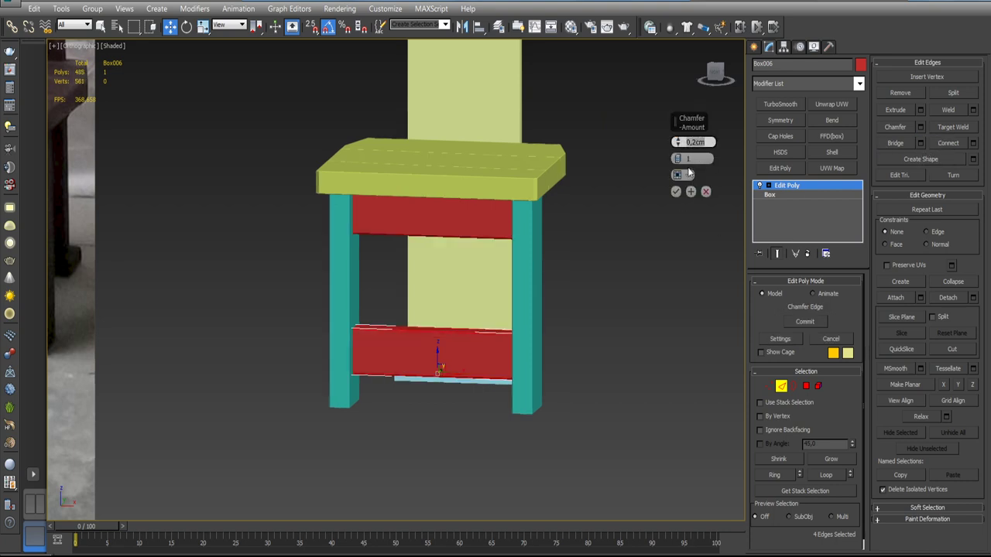
left_click(676, 192)
- Isolate the rail, delete its two end faces, then restore the full chair view
key("alt+q")
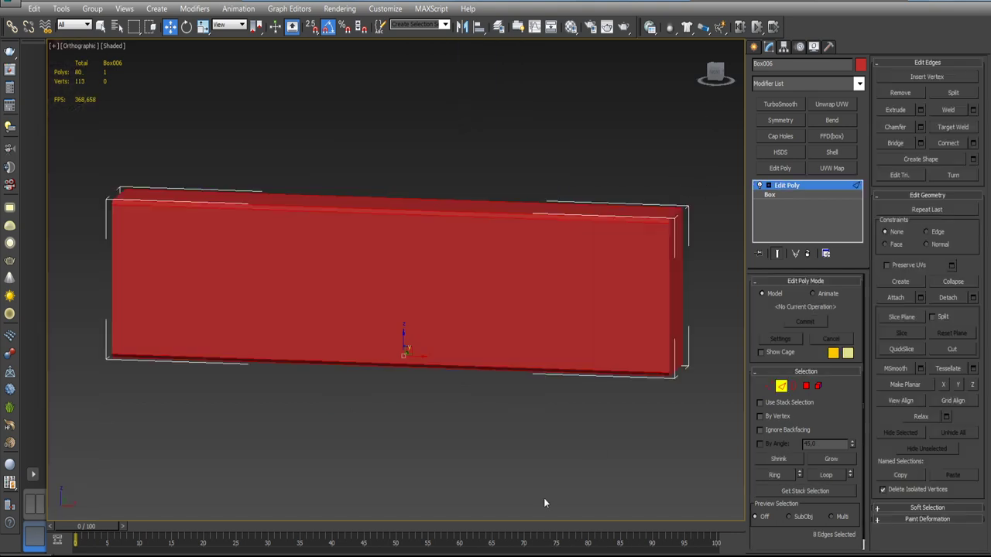
middle_click_drag(433, 294, 618, 301, "alt")
left_click(805, 385)
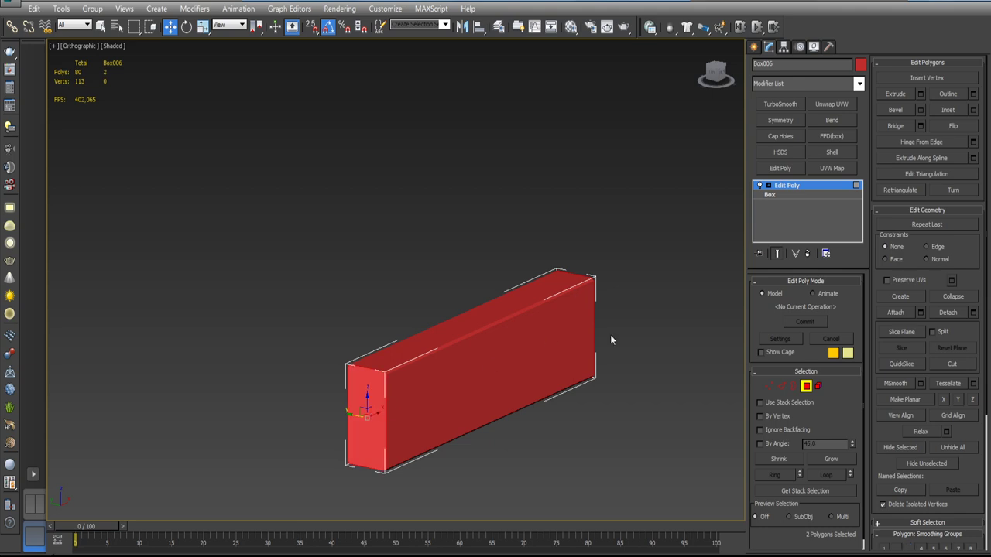
key("Delete")
left_click(806, 386)
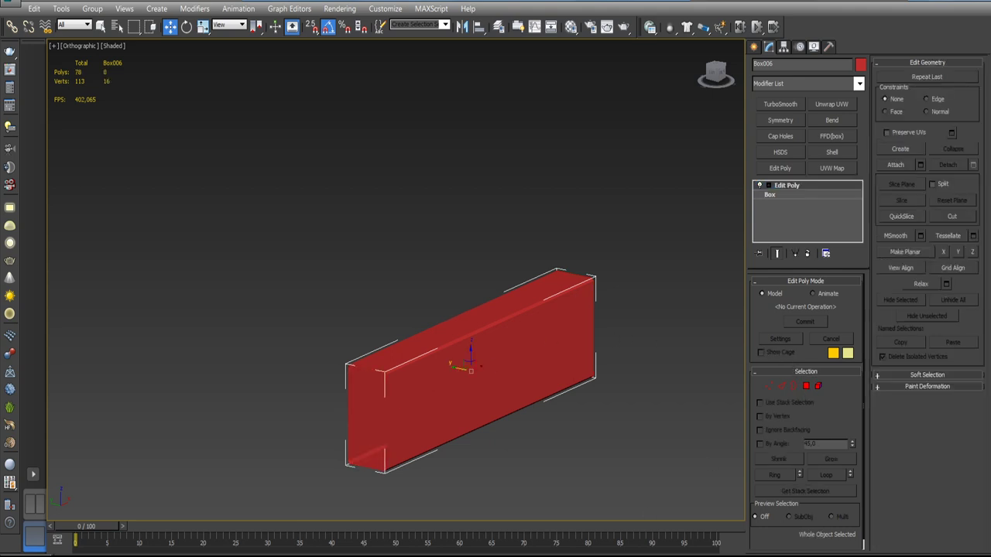
key("alt+q")
scroll(521, 334, "up", 1)
left_click(521, 334)
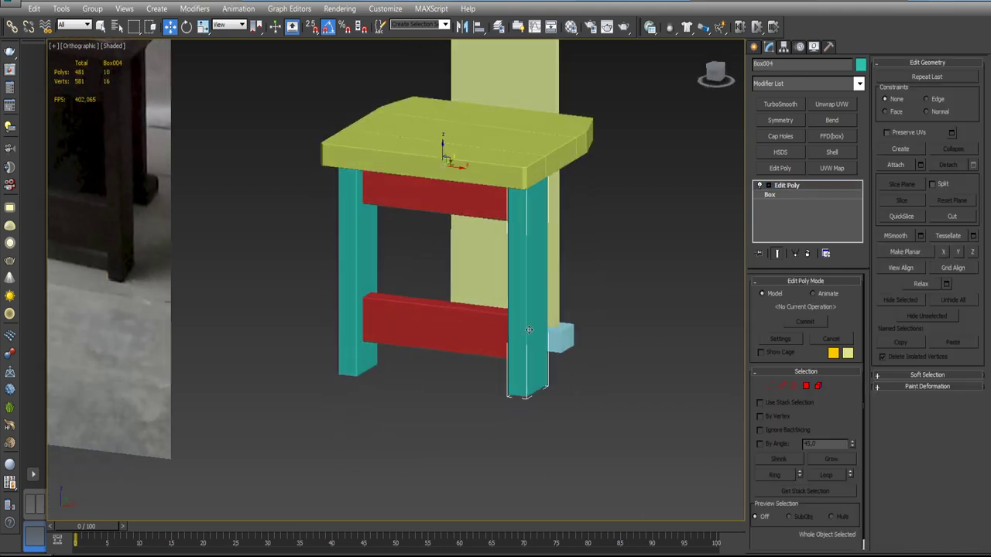
middle_click_drag(521, 334, 626, 294, "alt")
key("alt+q")
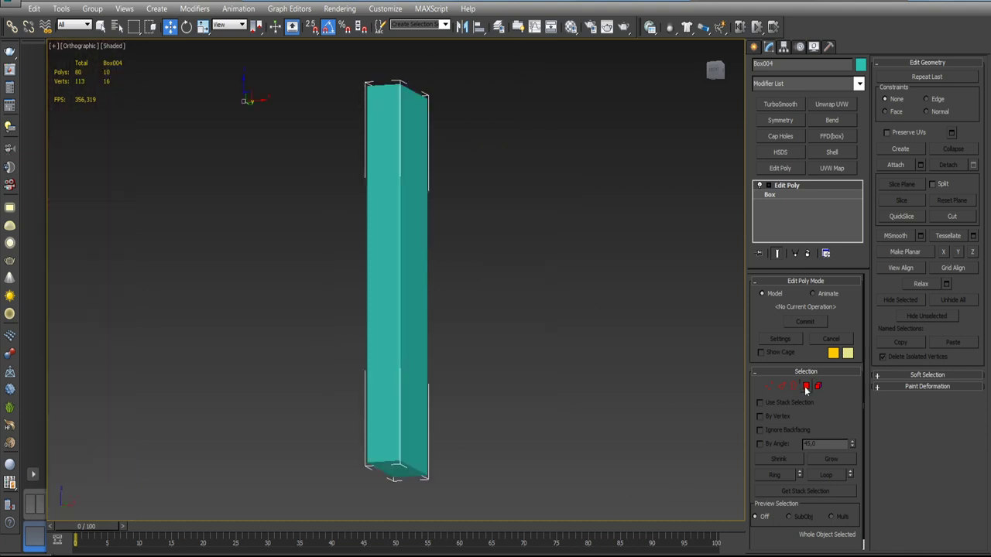
left_click(805, 386)
middle_click_drag(480, 256, 474, 209, "alt")
left_click(474, 208)
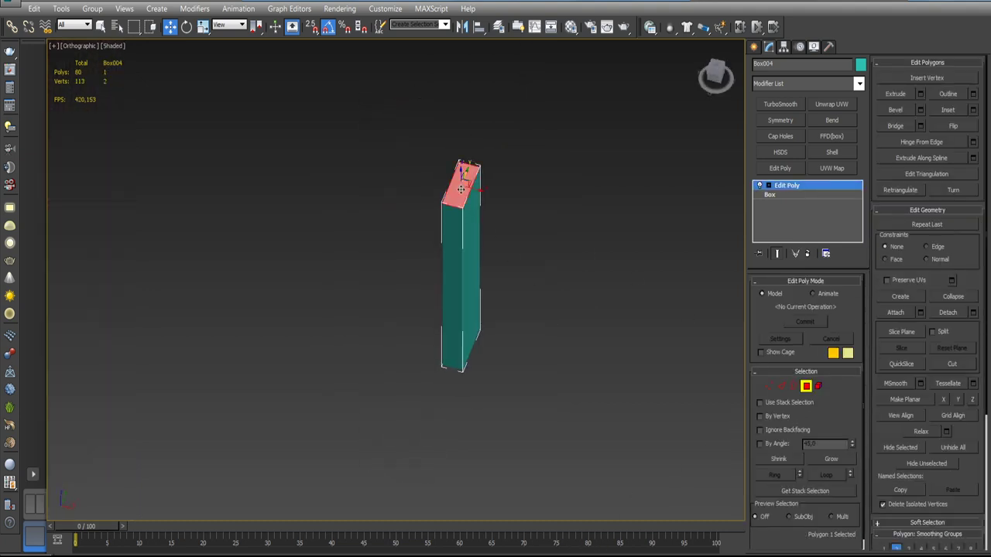
key("Delete")
left_click(805, 386)
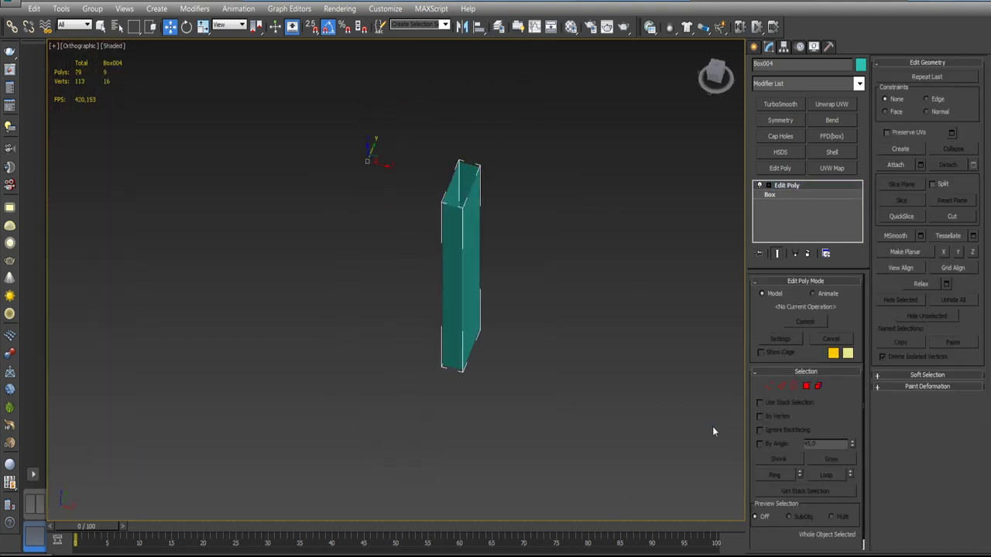
key("alt+q")
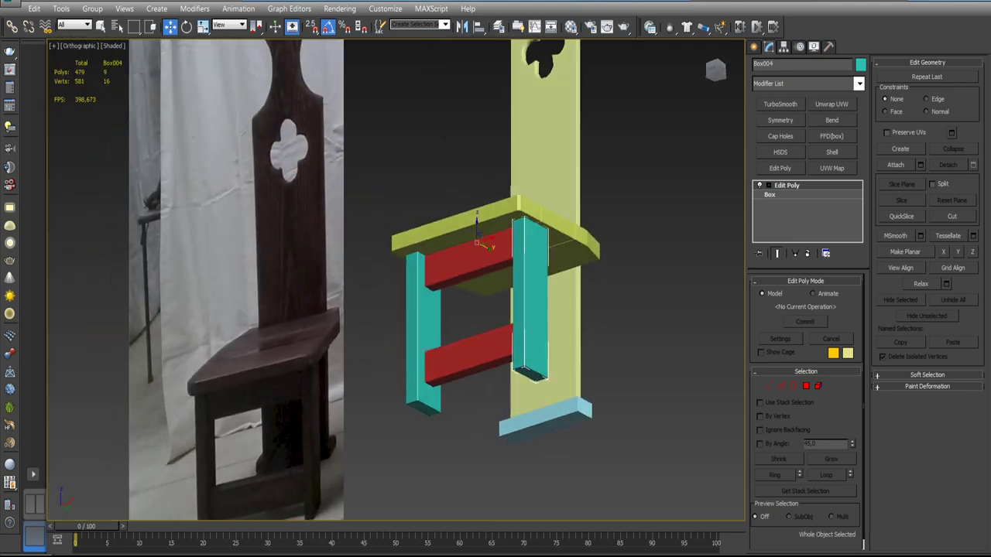
mouse_move(464, 270)
middle_mouse_down("alt")
mouse_move(509, 219)
mouse_move(595, 358)
middle_mouse_up("alt")
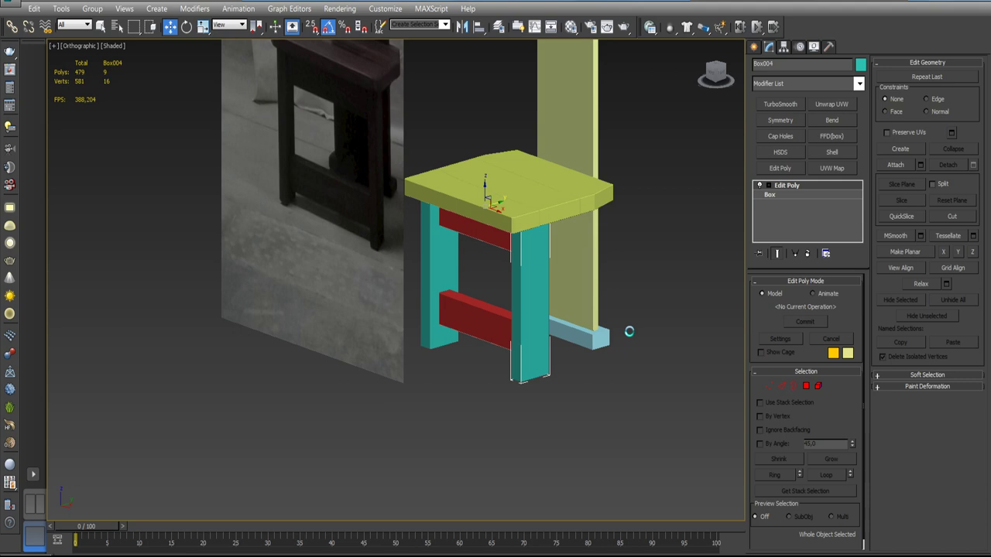
mouse_move(630, 336)
middle_mouse_down("alt")
mouse_move(542, 333)
mouse_move(650, 316)
mouse_move(608, 353)
mouse_move(555, 359)
mouse_move(460, 330)
mouse_move(597, 334)
middle_mouse_up("alt")
scroll(414, 274, "up", 5)
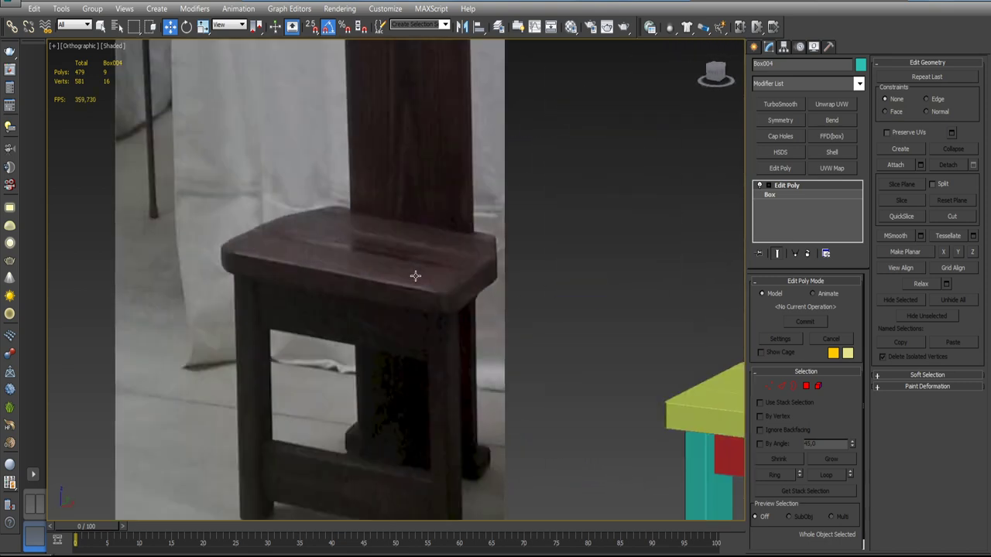
scroll(458, 320, "up", 3)
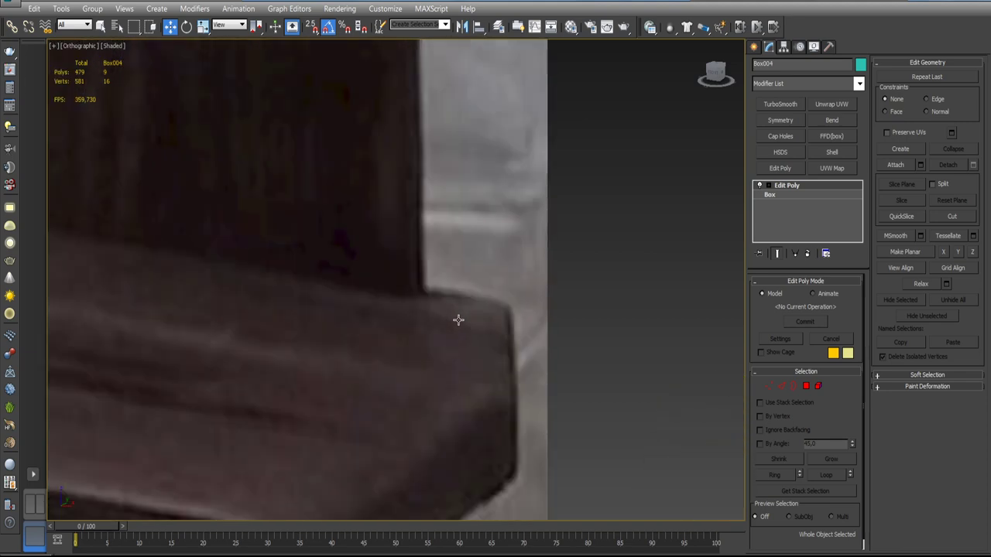
scroll(458, 320, "up", 2)
scroll(464, 323, "down", 5)
- Select the seat and enter Polygon mode, picking one of its side faces
middle_click_drag(481, 327, 325, 310)
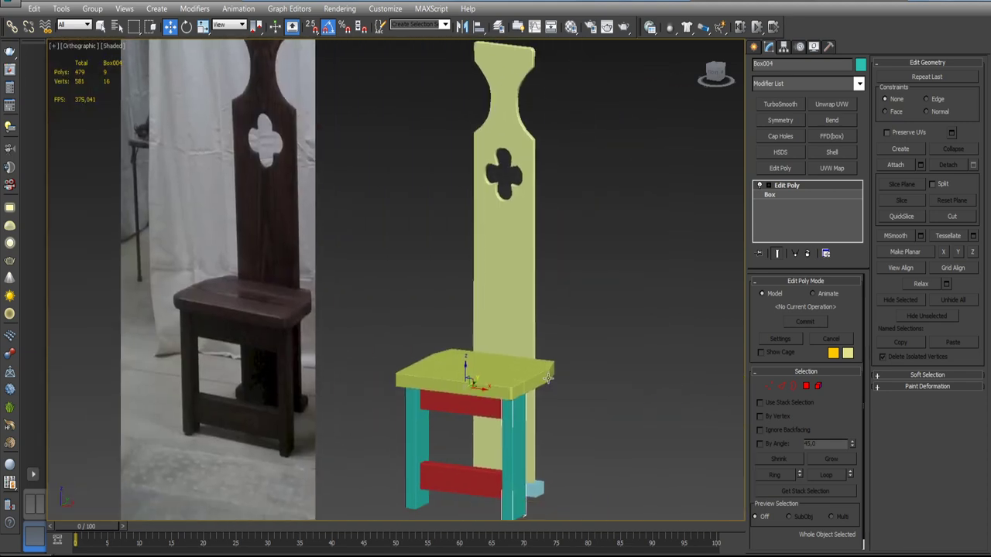
scroll(549, 333, "up", 3)
left_click(549, 338)
mouse_move(549, 338)
middle_mouse_down("alt")
mouse_move(519, 380)
mouse_move(475, 376)
mouse_move(482, 341)
mouse_move(495, 349)
mouse_move(476, 348)
mouse_move(608, 375)
middle_mouse_up("alt")
left_click(807, 391)
left_click(486, 421)
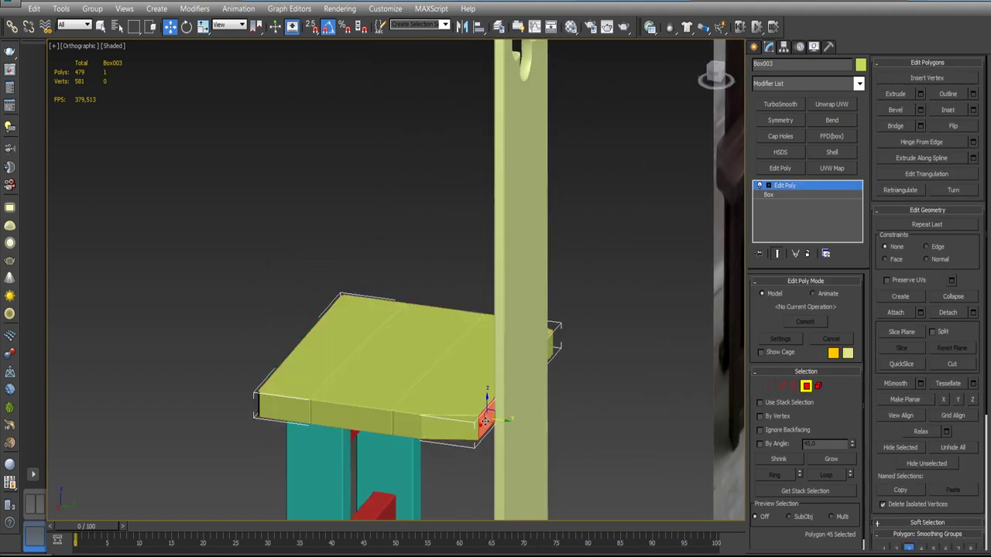
scroll(486, 420, "up", 5)
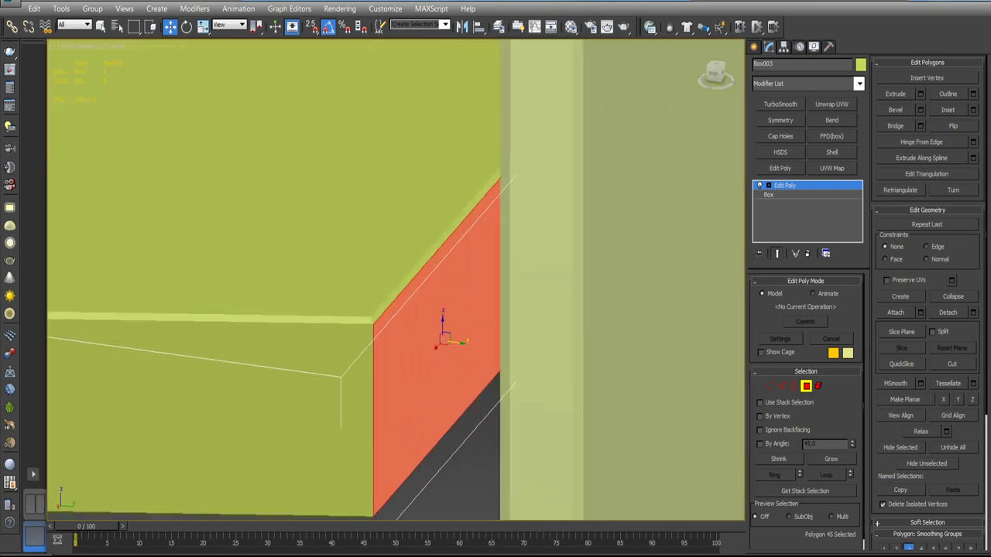
mouse_move(464, 372)
middle_mouse_down("alt")
mouse_move(495, 400)
mouse_move(431, 391)
middle_mouse_up("alt")
- In Top view, select the seat's back-edge vertices and turn on Edged Faces display
key("t")
key("1")
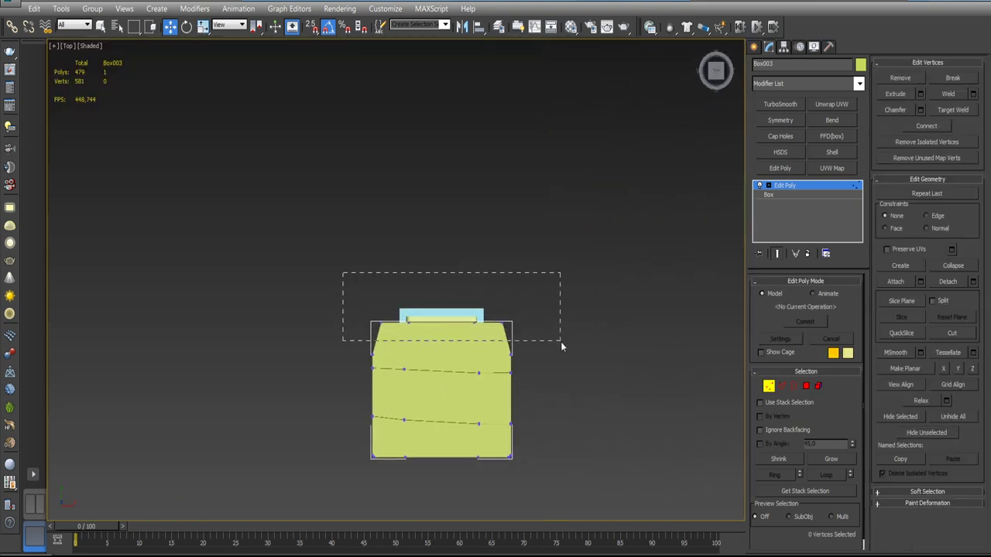
left_click_drag(429, 327, 560, 342)
scroll(449, 349, "up", 5)
scroll(449, 354, "down", 5)
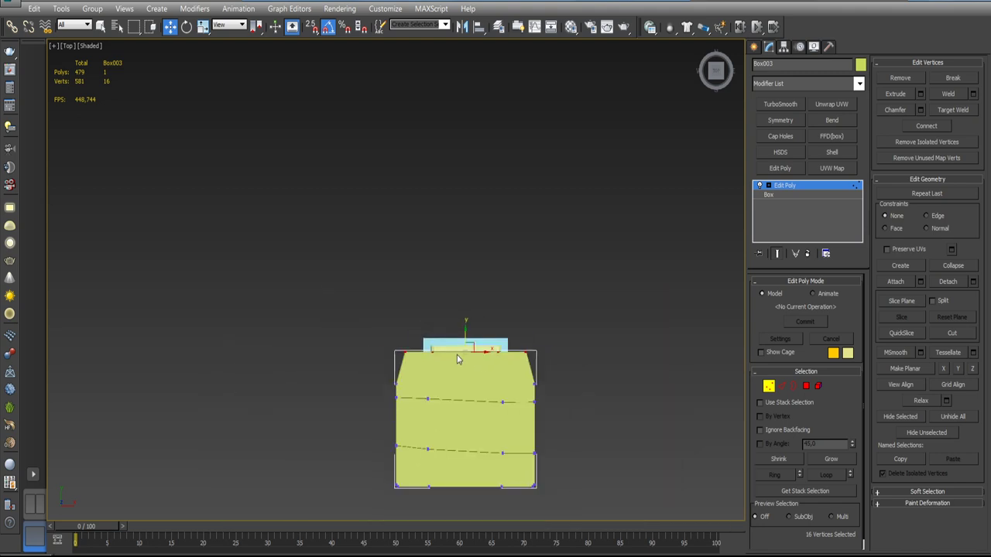
scroll(463, 298, "up", 1)
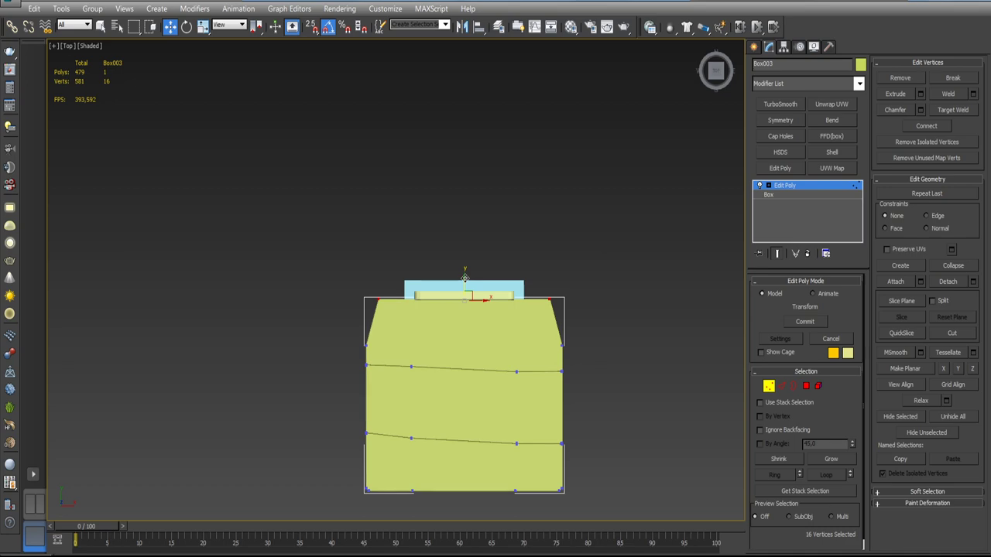
middle_click_drag(384, 328, 389, 324)
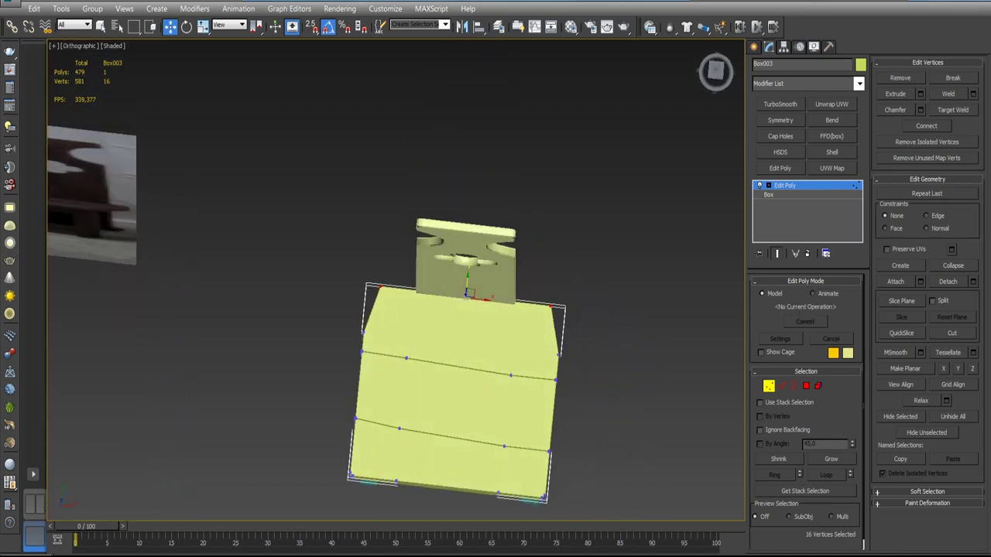
scroll(515, 453, "up", 3)
middle_click_drag(516, 454, 513, 410, "alt")
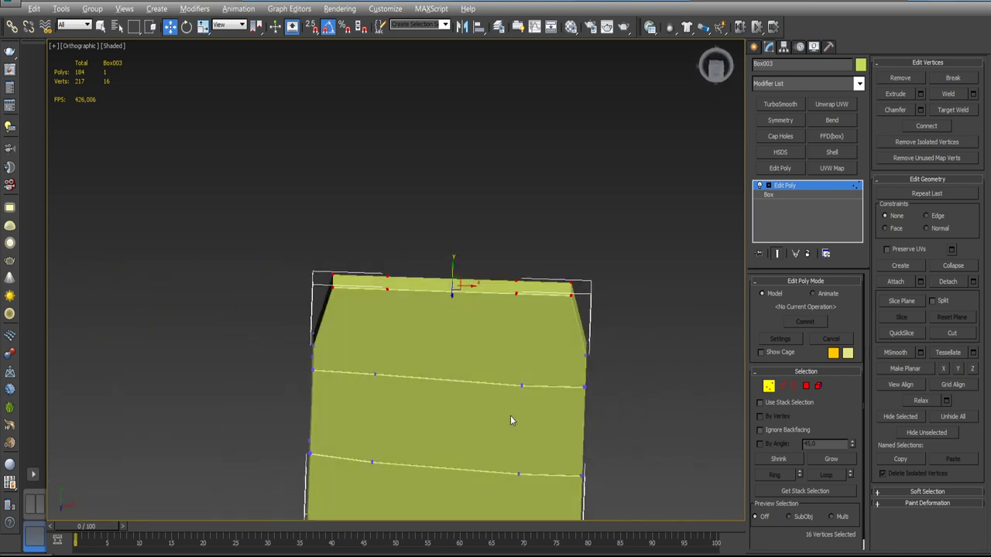
scroll(511, 318, "down", 4)
key("t")
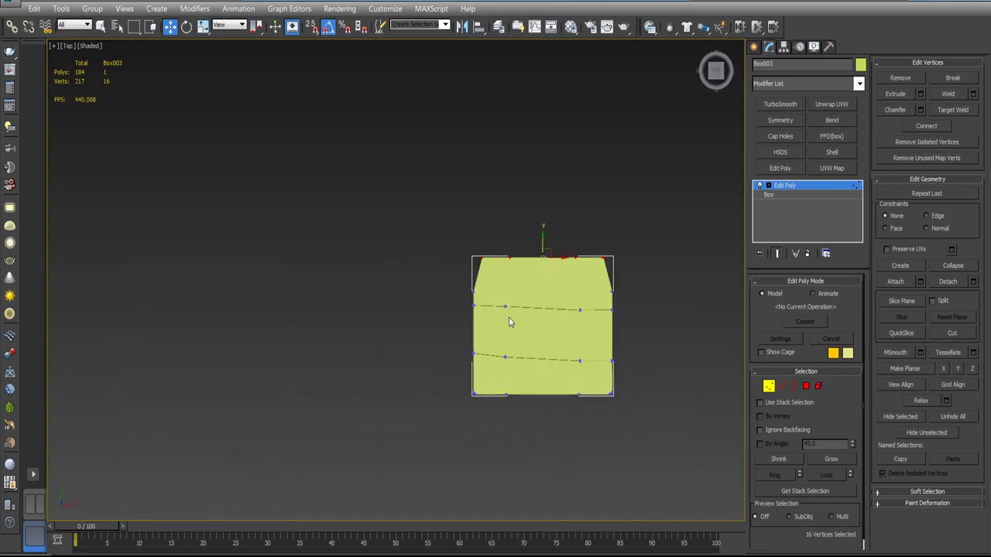
middle_click_drag(508, 322, 480, 318)
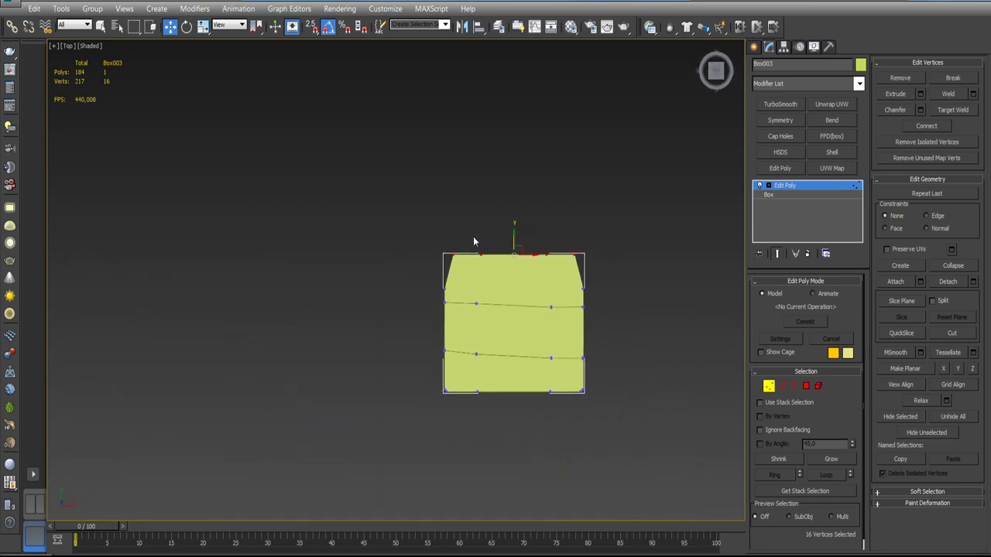
key("F4")
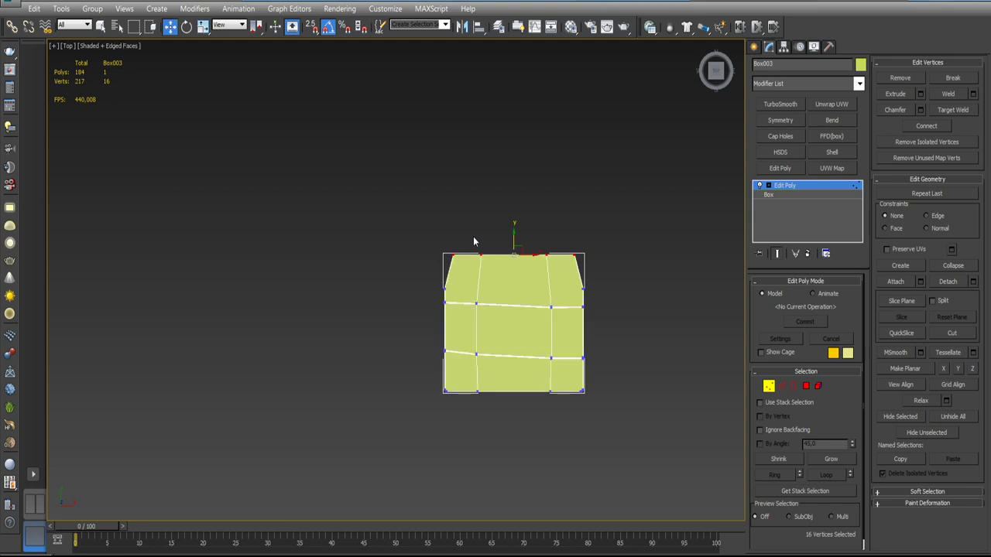
mouse_move(490, 303)
middle_mouse_down("alt")
mouse_move(563, 230)
mouse_move(572, 248)
mouse_move(562, 273)
mouse_move(589, 247)
middle_mouse_up("alt")
- Connect the two vertices flanking the seat's first corner with a diagonal edge
scroll(577, 274, "up", 4)
scroll(569, 290, "up", 2)
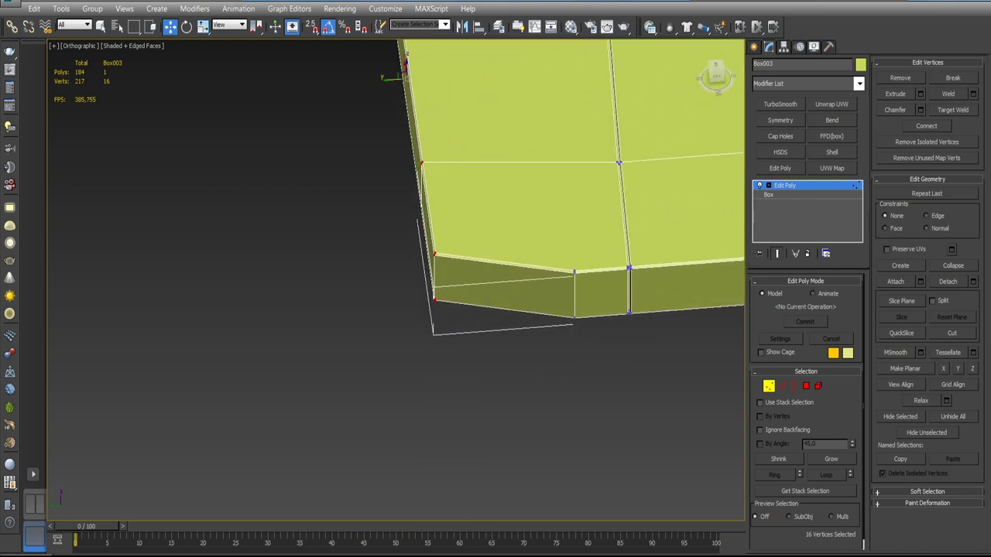
scroll(562, 304, "up", 2)
scroll(563, 310, "up", 2)
left_click(558, 350)
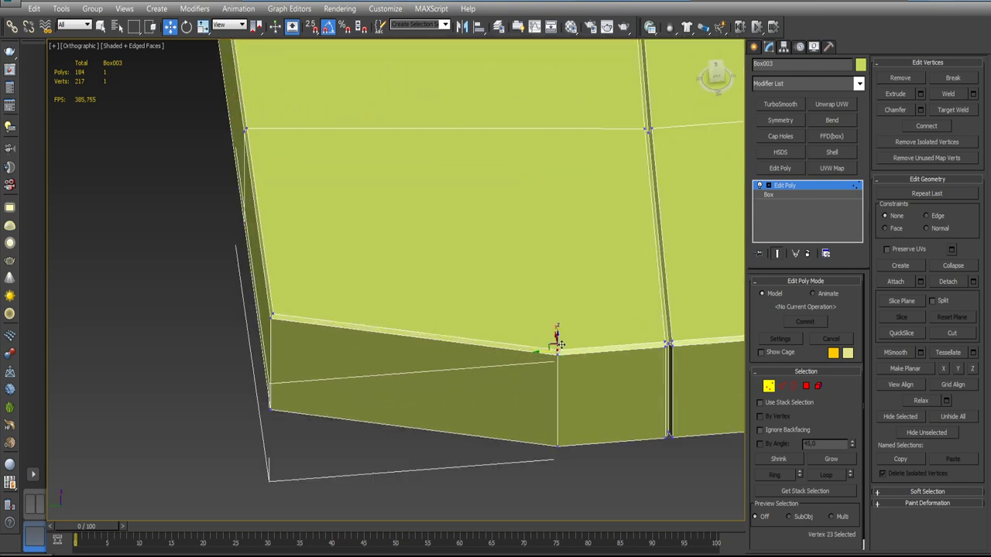
left_click(646, 130, "ctrl")
left_click(557, 351)
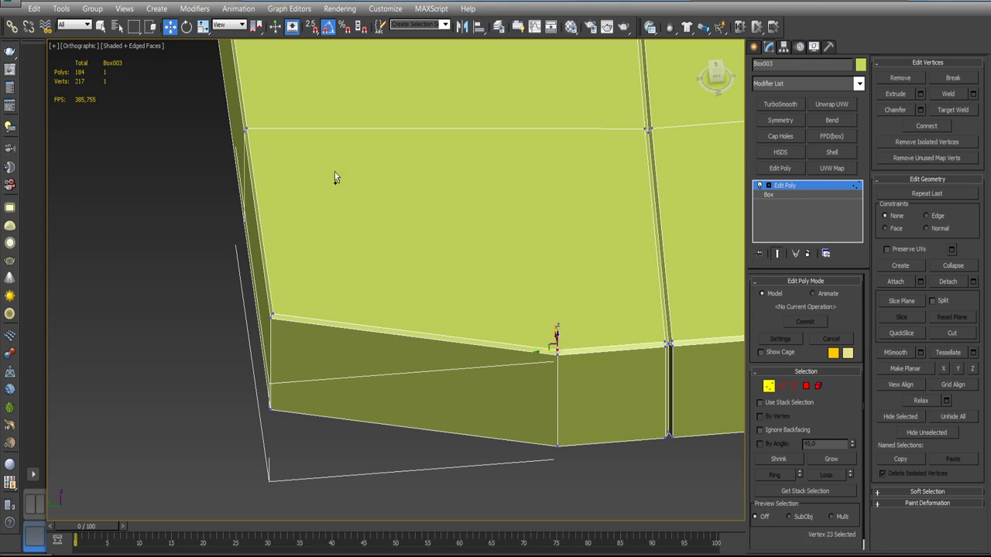
left_click(247, 129, "ctrl")
left_click(926, 126)
- Cut diagonal edges across the seat's second and third corners with Connect
mouse_move(403, 232)
middle_mouse_down("alt")
mouse_move(403, 155)
mouse_move(455, 319)
middle_mouse_up("alt")
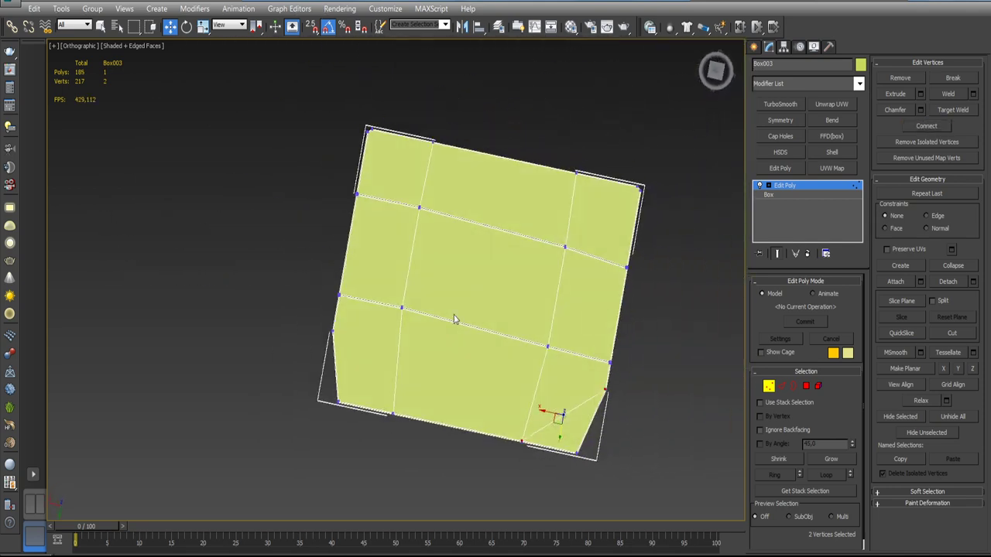
scroll(455, 320, "up", 5)
left_click(486, 226)
middle_click_drag(486, 227, 360, 253, "alt")
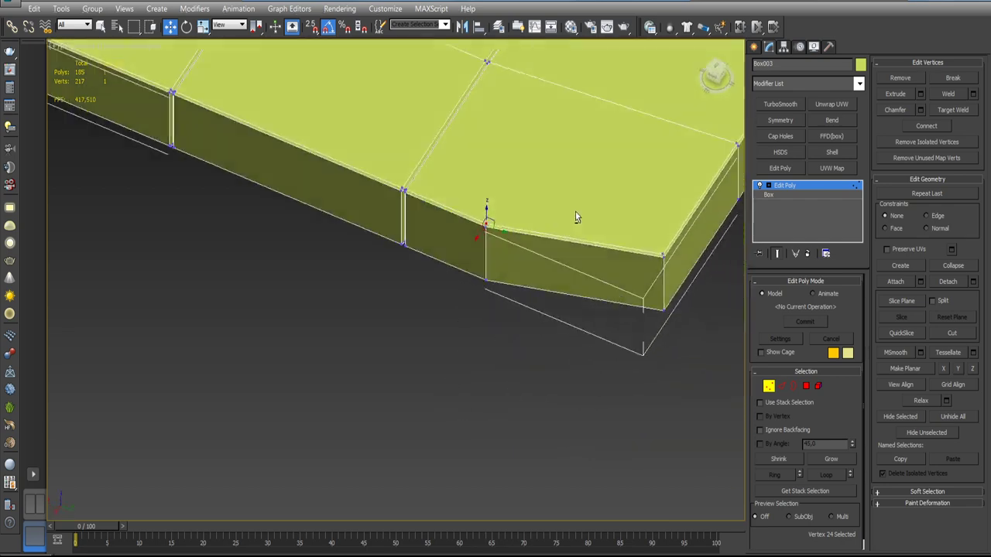
left_click(520, 172, "ctrl")
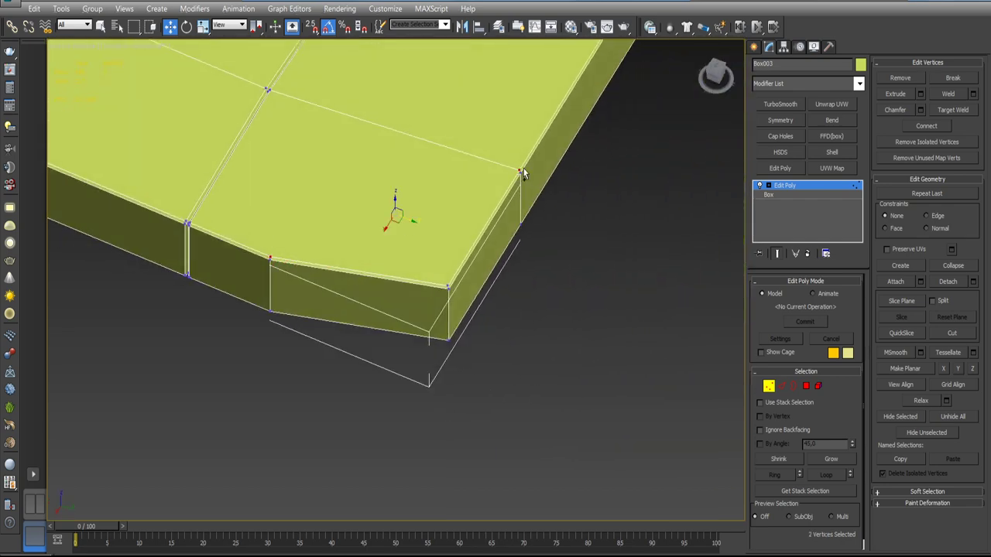
left_click(914, 128)
mouse_move(487, 288)
middle_mouse_down("alt")
mouse_move(456, 175)
mouse_move(259, 192)
middle_mouse_up("alt")
left_click(276, 181)
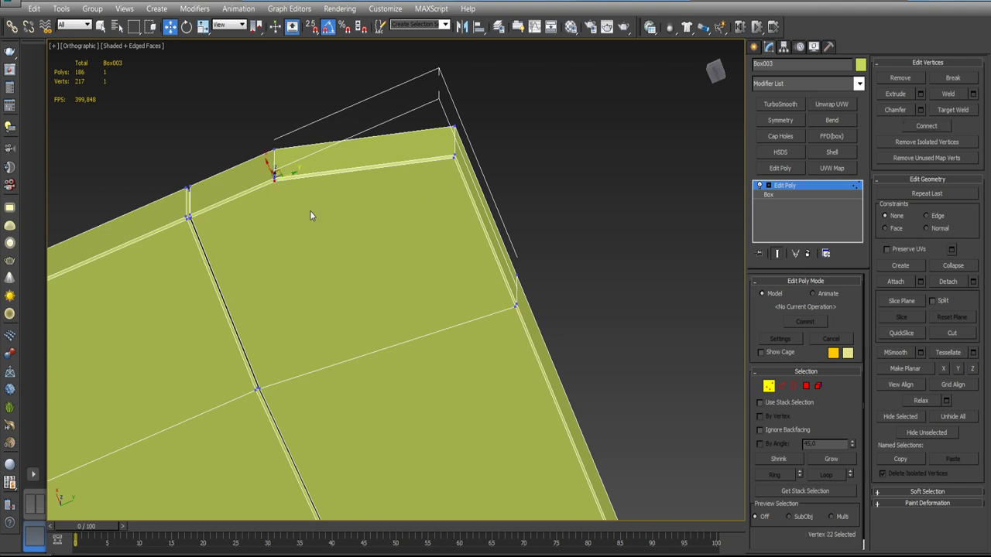
left_click(512, 308, "ctrl")
left_click(926, 125)
- Connect the vertices across the seat's last corner with a diagonal edge
middle_click_drag(575, 316, 581, 231, "alt")
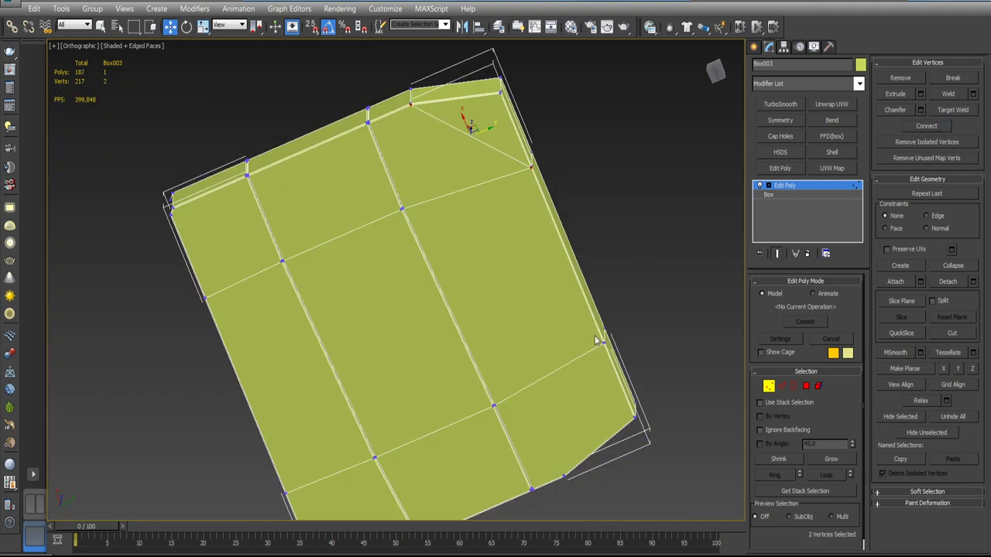
left_click(551, 78)
middle_click_drag(491, 345, 473, 371, "alt")
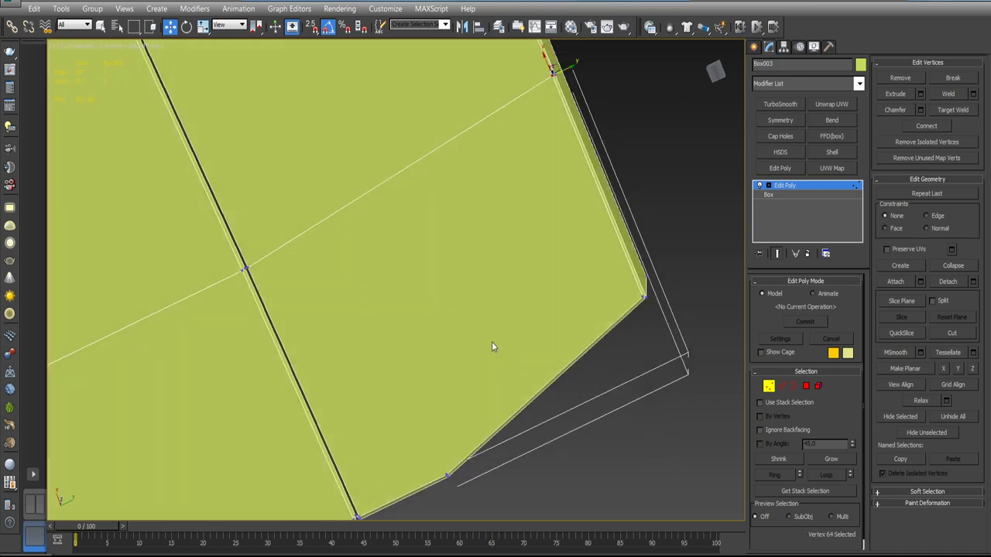
left_click(467, 370, "ctrl")
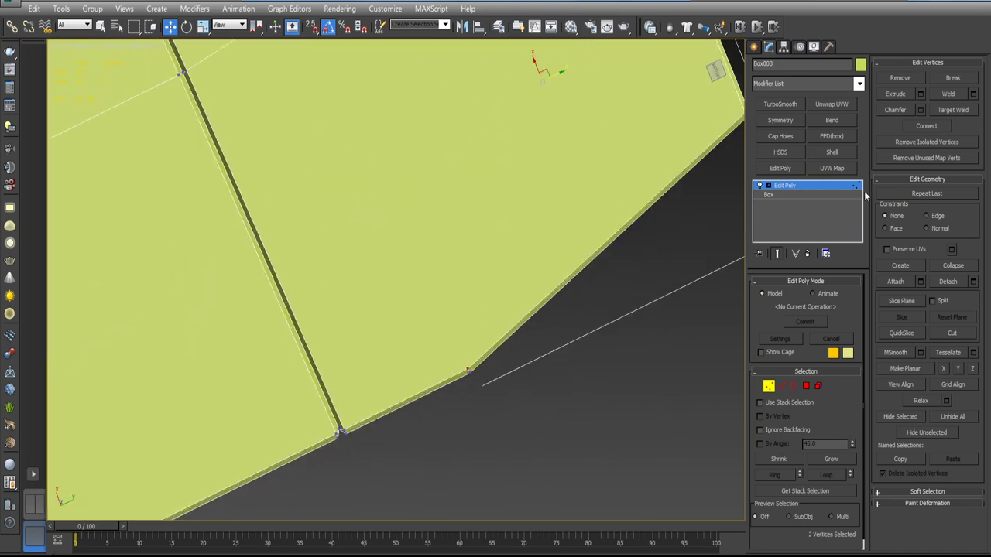
left_click(921, 127)
- Orbit and zoom around the seat to inspect the newly cut corners
scroll(465, 271, "down", 5)
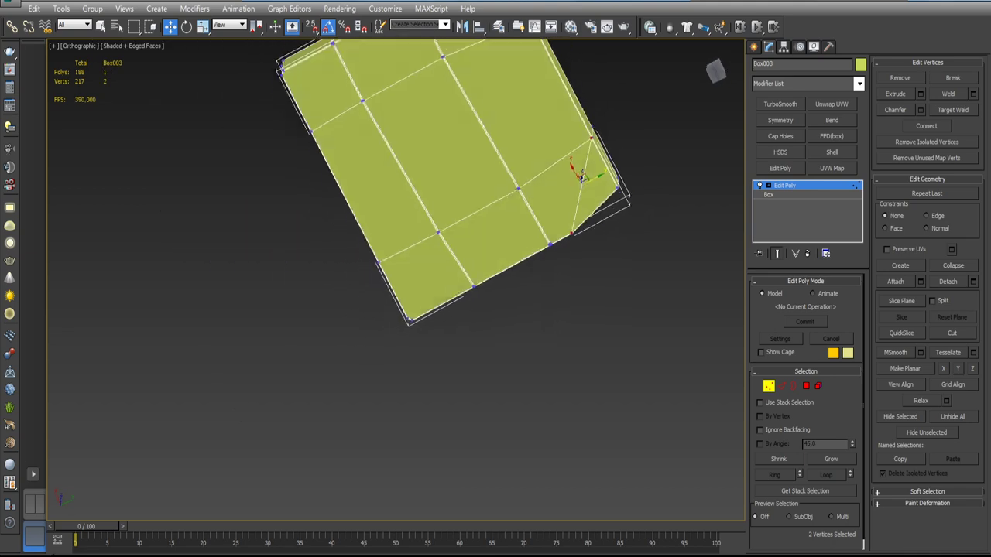
middle_click_drag(465, 271, 480, 233, "alt")
mouse_move(557, 310)
middle_mouse_down("alt")
mouse_move(671, 456)
mouse_move(556, 331)
middle_mouse_up("alt")
scroll(556, 331, "up", 5)
scroll(395, 278, "down", 2)
scroll(395, 279, "down", 3)
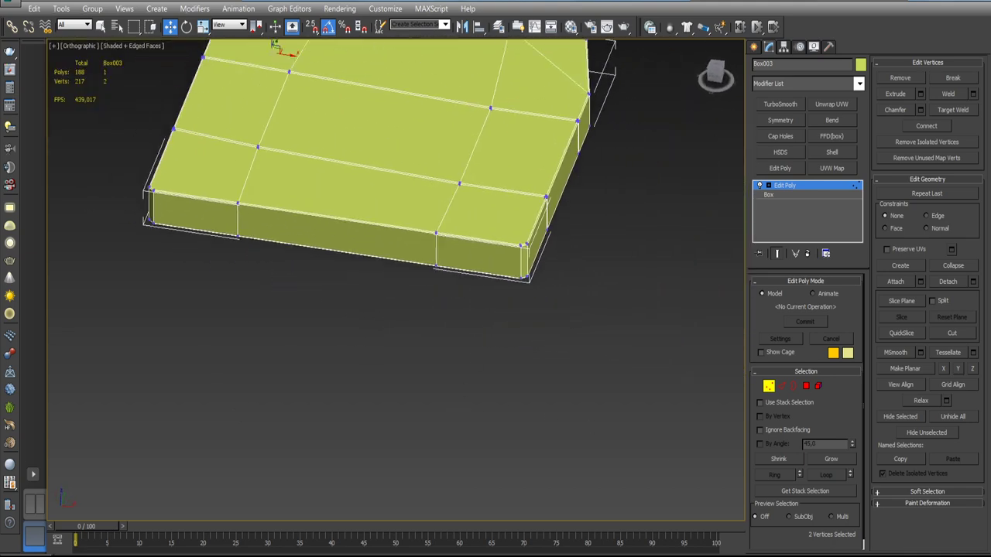
middle_click_drag(395, 279, 433, 256, "alt")
scroll(395, 279, "up", 6)
middle_click_drag(508, 303, 539, 257, "alt")
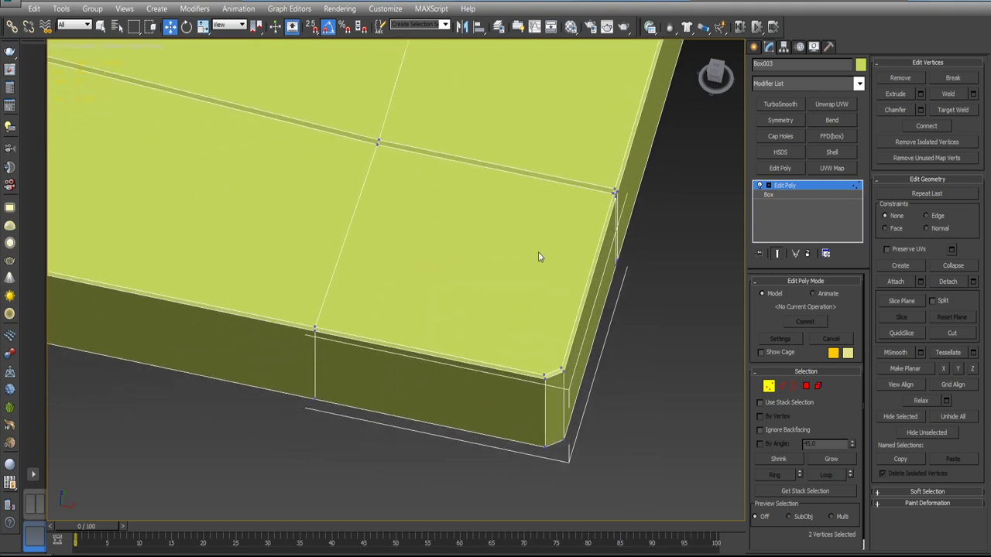
- Stop editing the seat's vertices and orbit and zoom in toward the chair legs
left_click(788, 188)
scroll(596, 331, "down", 5)
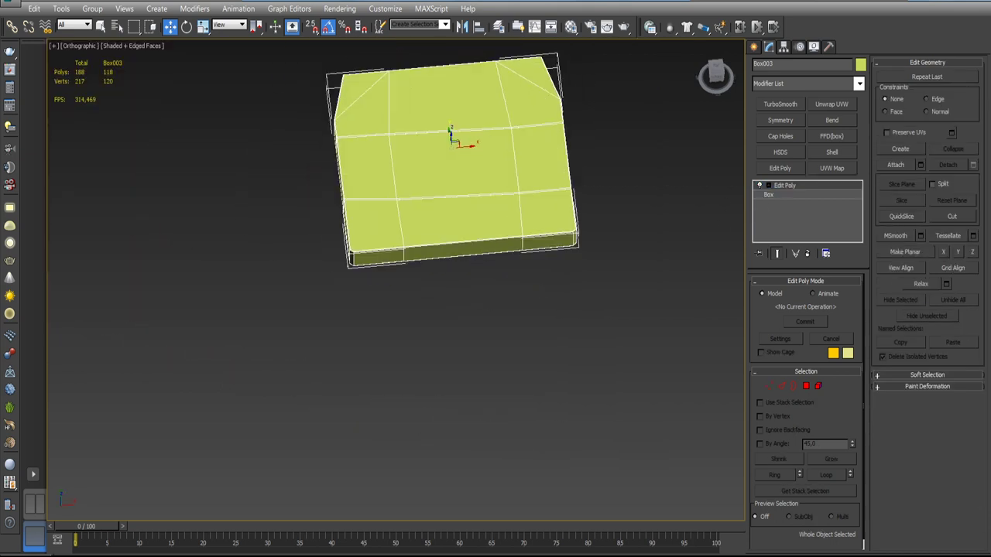
middle_click_drag(573, 325, 596, 330, "alt")
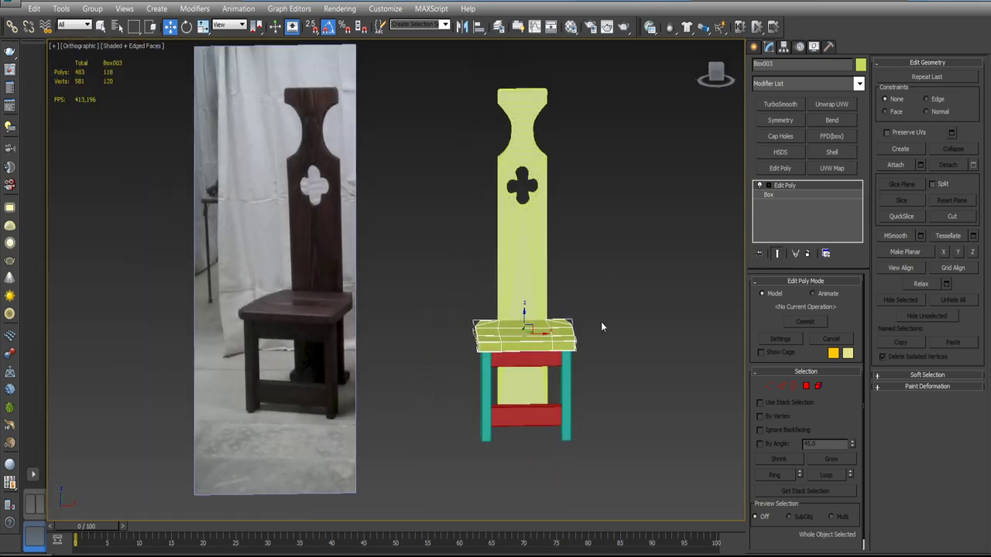
middle_click_drag(600, 318, 574, 308, "alt")
scroll(569, 325, "up", 3)
scroll(561, 354, "up", 3)
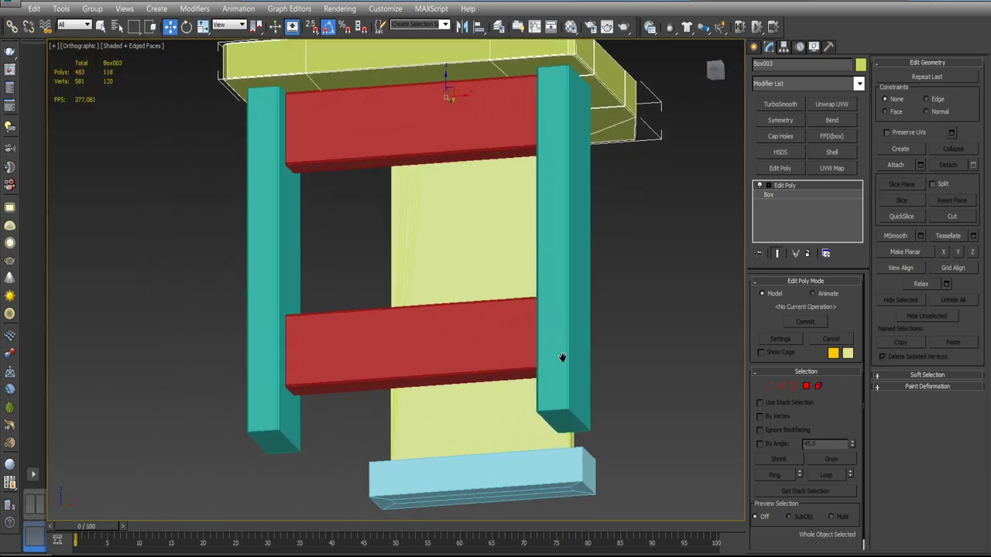
scroll(550, 360, "up", 3)
scroll(551, 359, "up", 2)
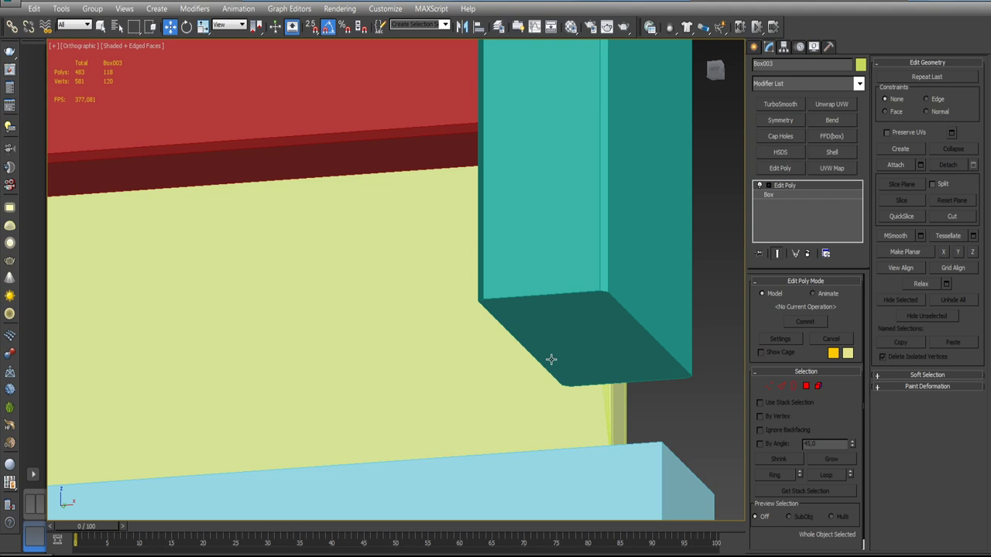
- Chamfer the teal leg's bottom edges by converting its bottom face selection to edges
left_click(589, 325)
left_click(805, 385)
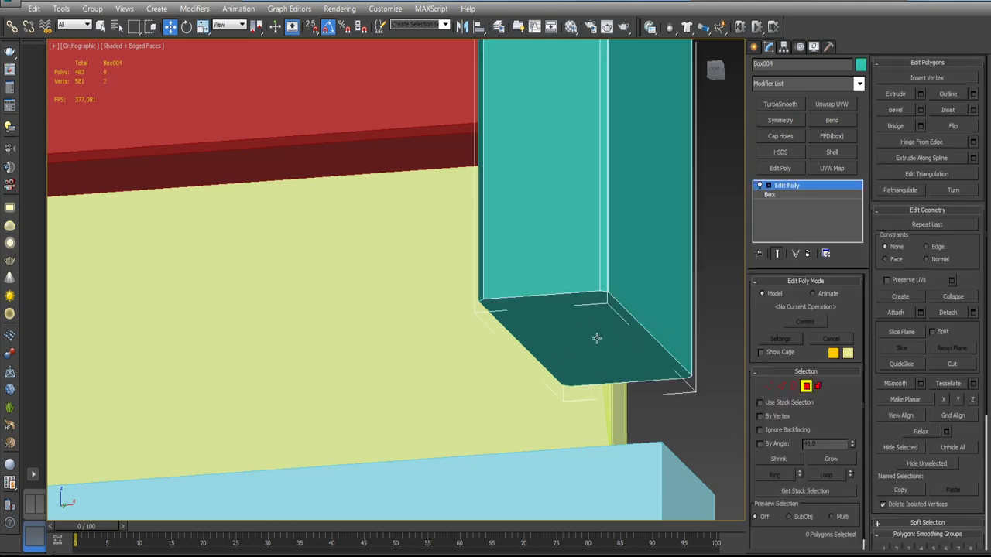
left_click(591, 333)
right_click(592, 333)
left_click(571, 235)
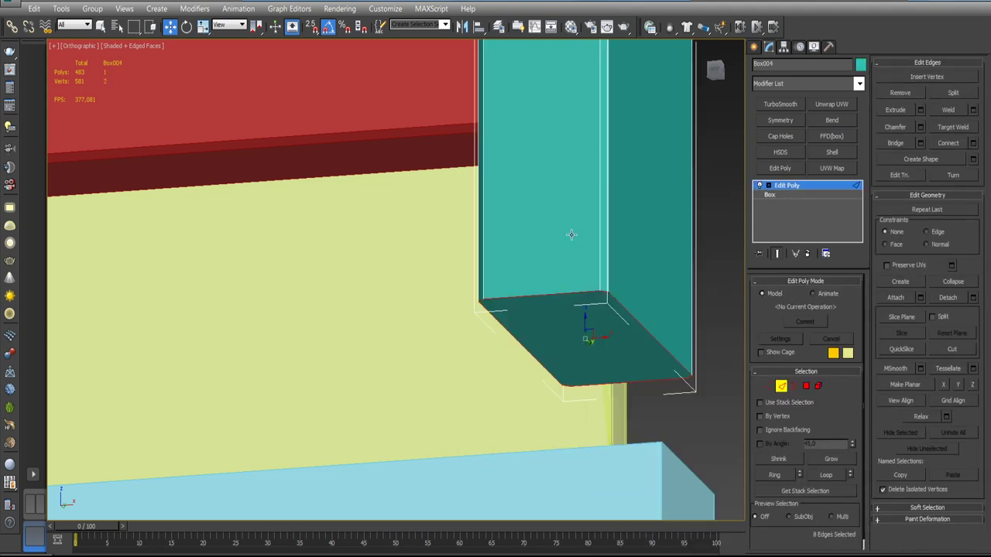
left_click(921, 128)
left_click(674, 194)
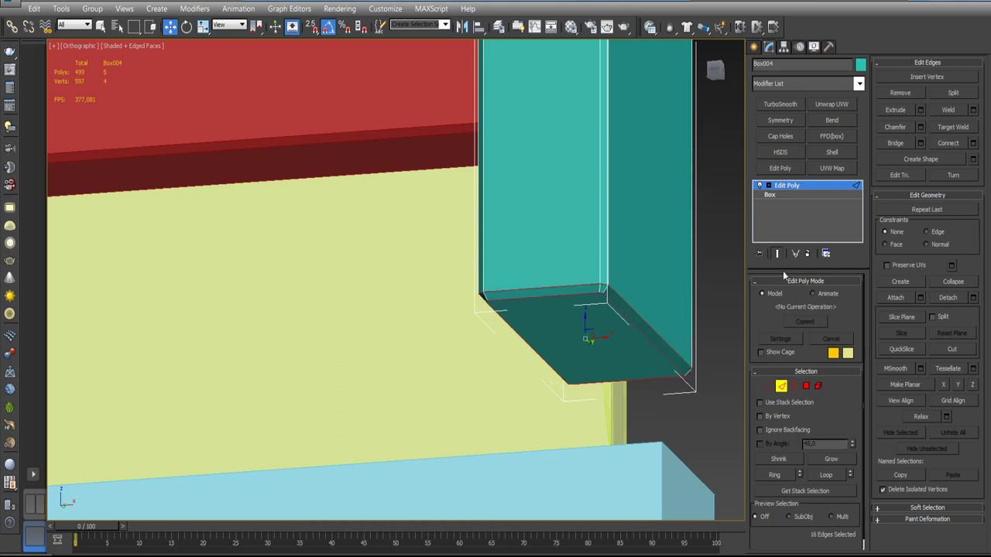
left_click(729, 213)
- Zoom out and select the light-blue base bar
scroll(541, 346, "down", 10)
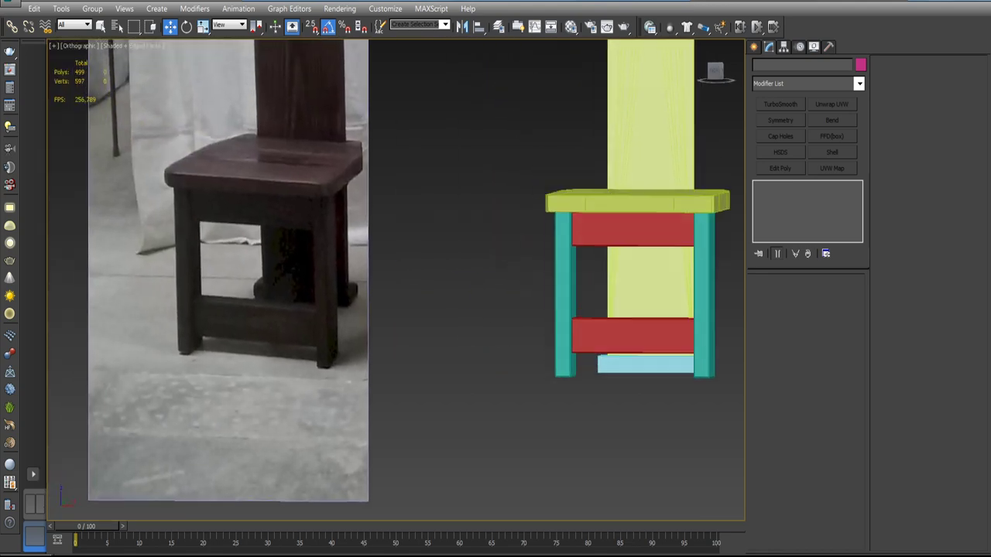
scroll(540, 346, "up", 5)
scroll(545, 334, "down", 3)
scroll(544, 333, "down", 2)
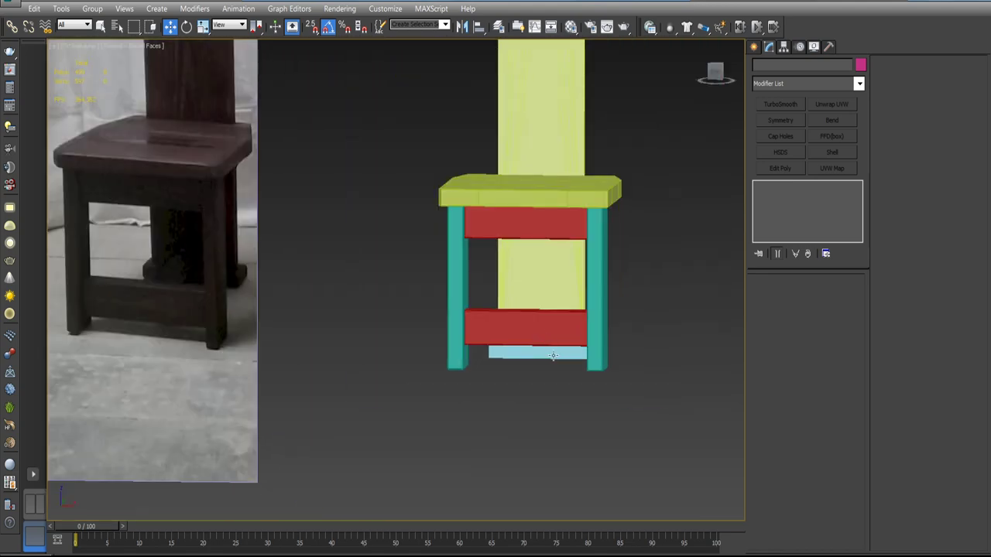
left_click(581, 357)
- Chamfer the base bar's ring of four vertical corner edges by 0.2cm
mouse_move(582, 357)
middle_mouse_down("alt")
mouse_move(512, 359)
mouse_move(542, 325)
mouse_move(640, 284)
middle_mouse_up("alt")
left_click(511, 359)
key("z")
left_click(782, 295)
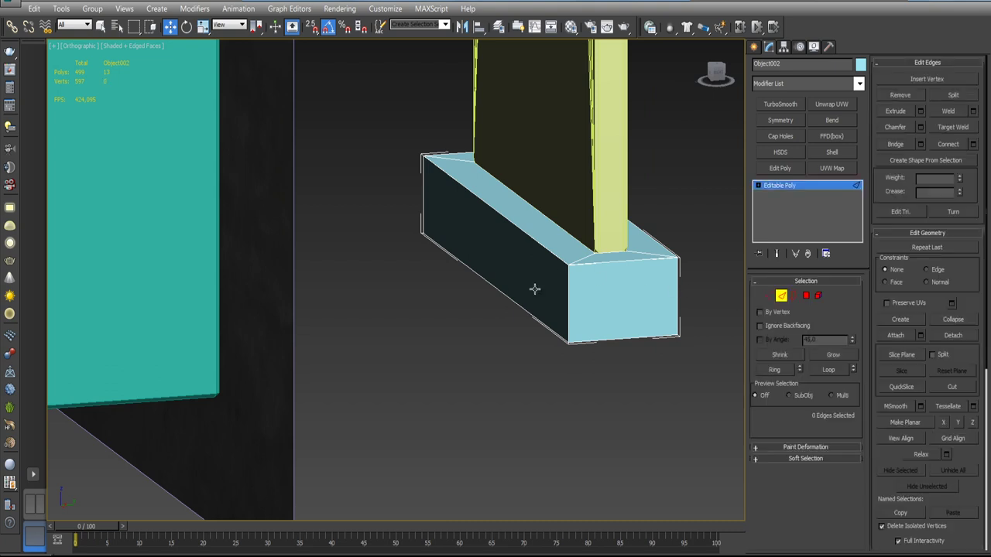
left_click(566, 297)
left_click(677, 286, "shift")
left_click(920, 129)
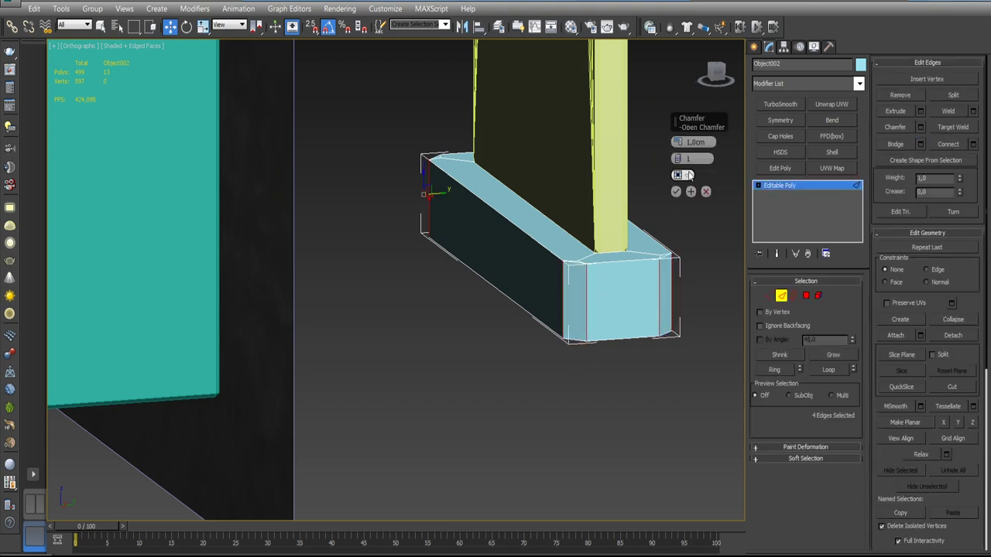
double_click(695, 142)
type("0,2")
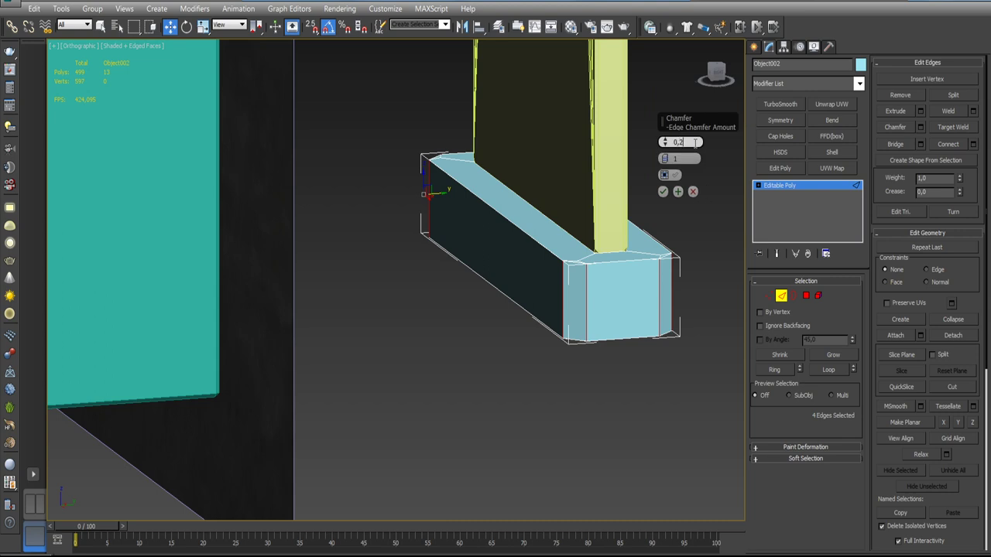
key("Return")
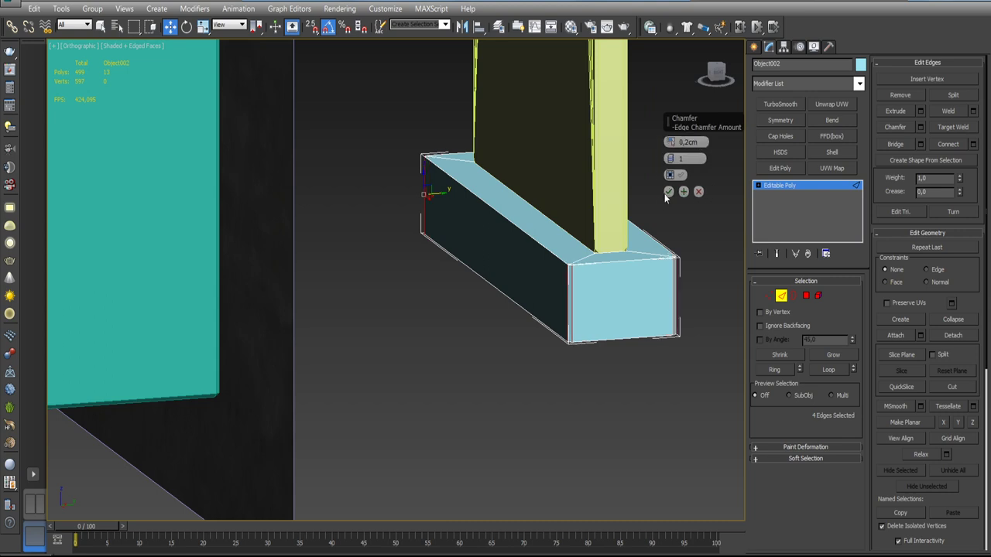
left_click(663, 192)
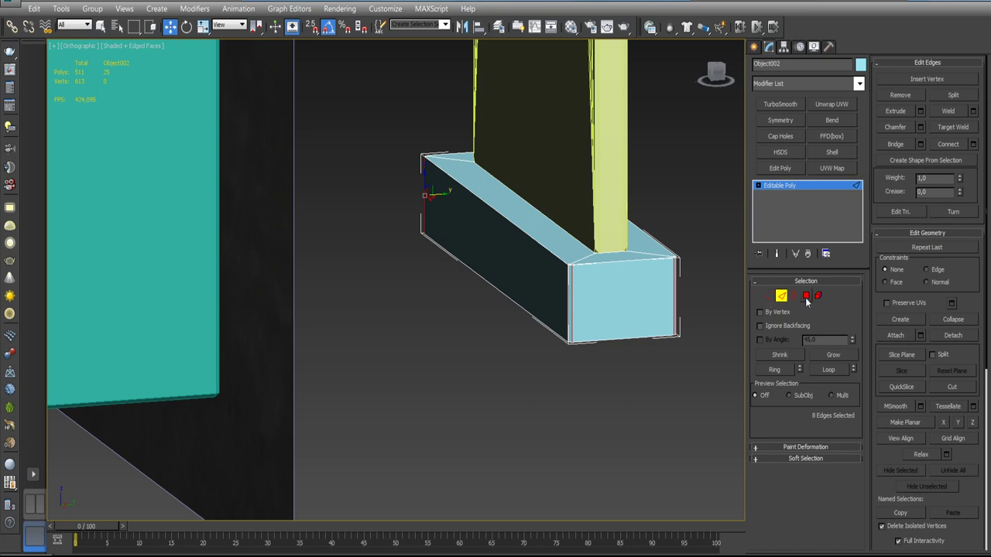
- Select all the bar's faces and isolate the bar with Alt+Q
left_click(806, 295)
key("ctrl+a")
middle_click_drag(612, 283, 595, 247, "alt")
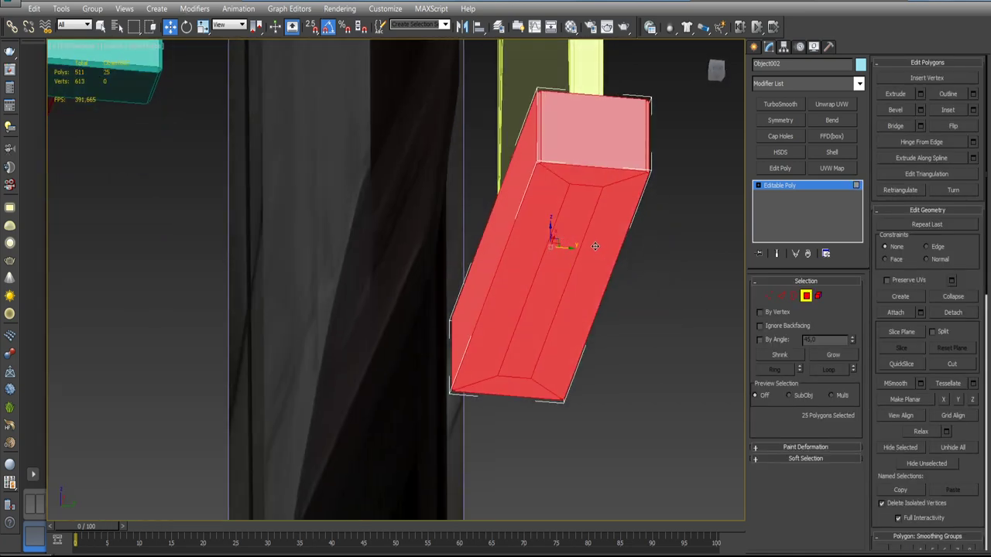
key("f")
middle_click_drag(639, 246, 612, 209, "alt")
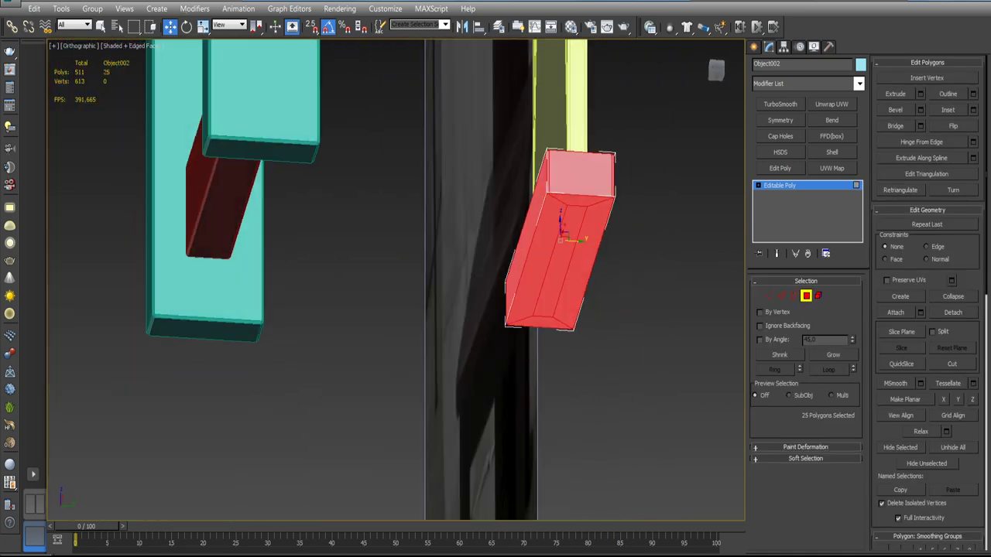
scroll(731, 250, "up", 3)
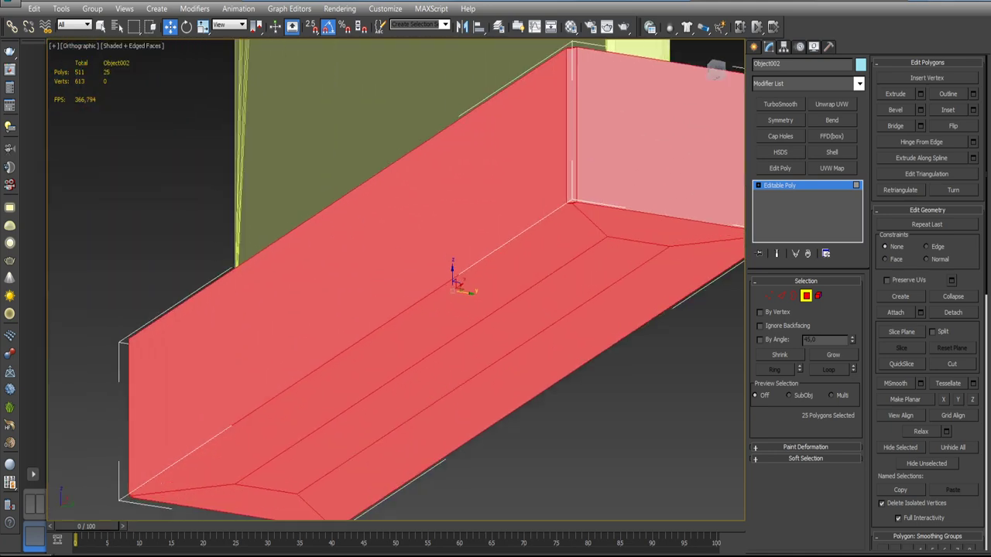
scroll(732, 250, "up", 2)
scroll(732, 250, "down", 2)
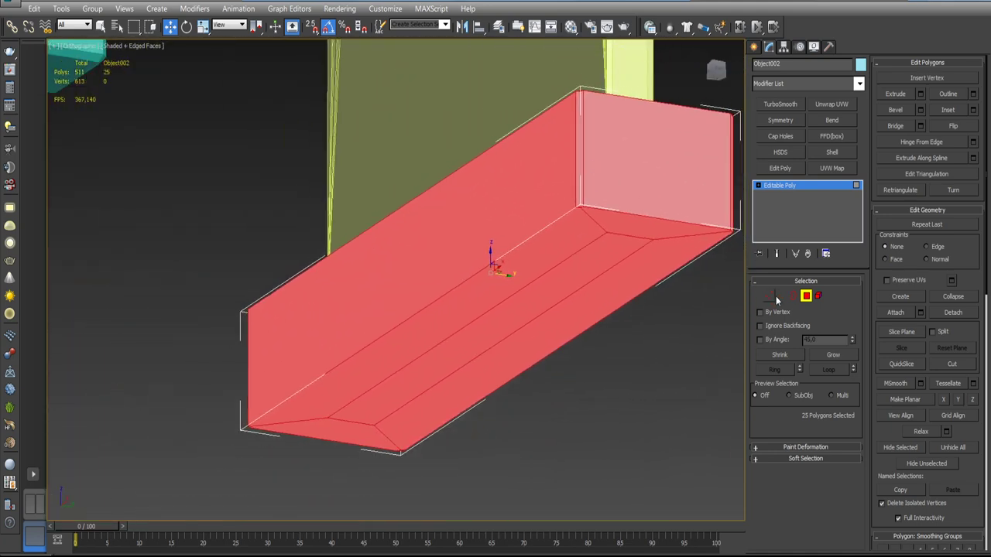
key("alt+q")
middle_click_drag(496, 263, 511, 256, "alt")
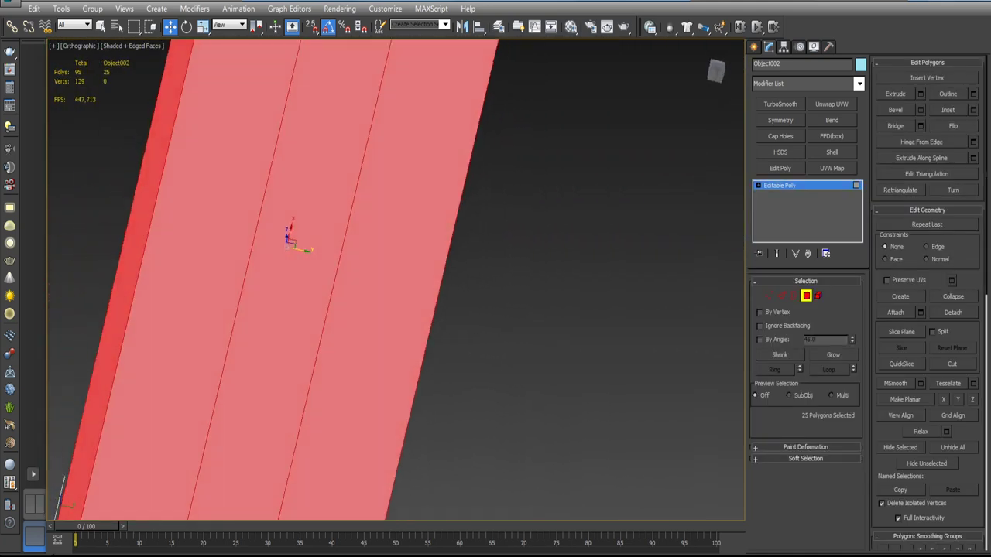
- Select the diagonal, vertical, top and bottom edges on the bar's end face and remove them
left_click(781, 295)
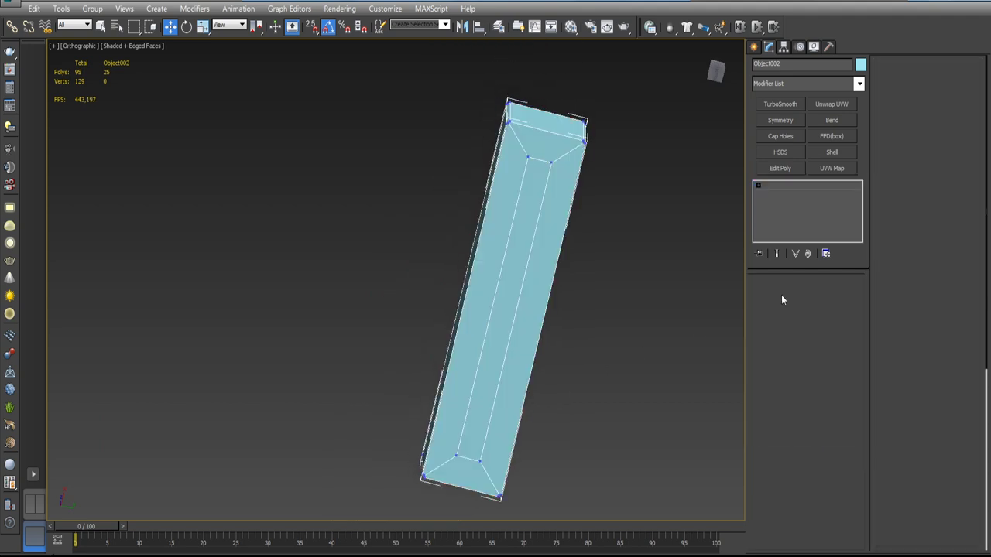
middle_click_drag(604, 197, 601, 360)
scroll(512, 267, "up", 3)
scroll(441, 230, "up", 1)
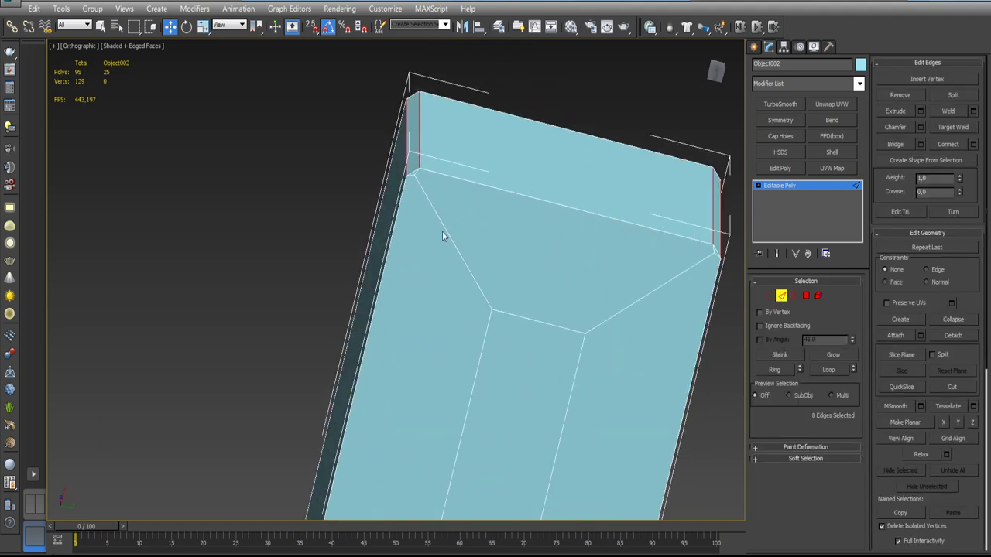
left_click(442, 234)
scroll(442, 234, "down", 4)
mouse_move(488, 251)
middle_mouse_down("alt")
mouse_move(478, 421)
mouse_move(478, 271)
mouse_move(473, 316)
middle_mouse_up("alt")
left_click(469, 261)
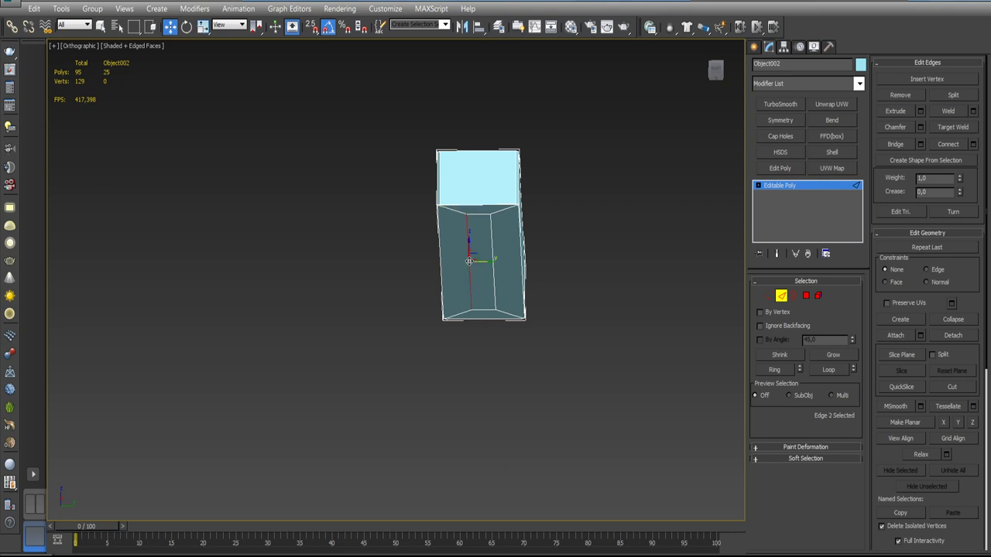
key("q")
left_click(466, 217, "ctrl")
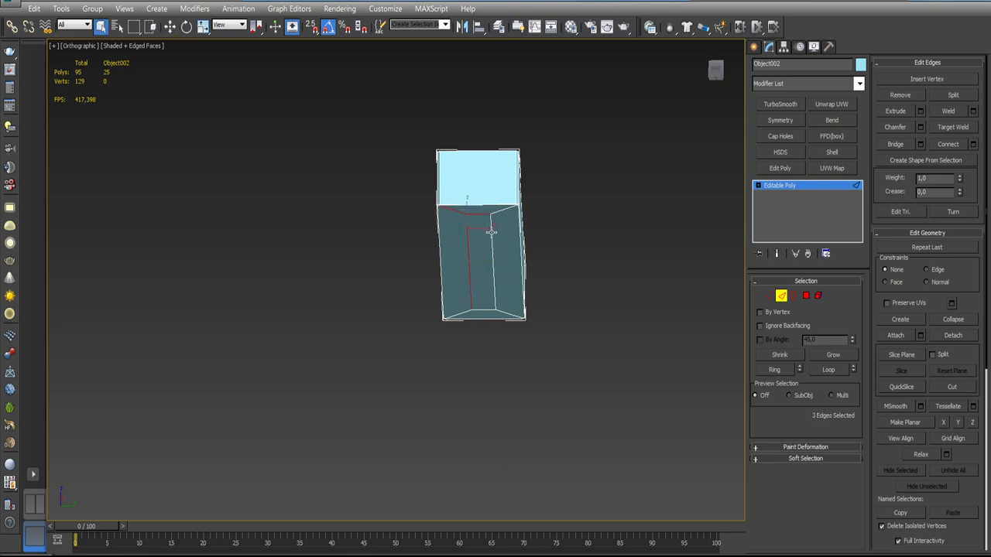
left_click(491, 232, "ctrl")
left_click(463, 314, "ctrl")
left_click(479, 310, "ctrl")
left_click(895, 94)
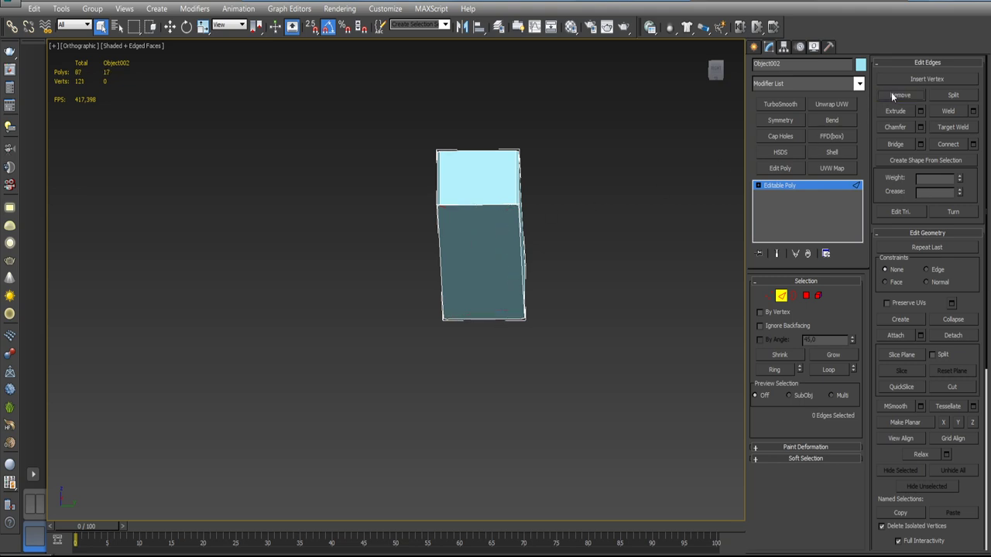
- Chamfer the edges of the bar's front face by 0.2cm via face-to-edge conversion
middle_click_drag(480, 232, 496, 201, "alt")
scroll(493, 225, "up", 3)
scroll(491, 237, "up", 1)
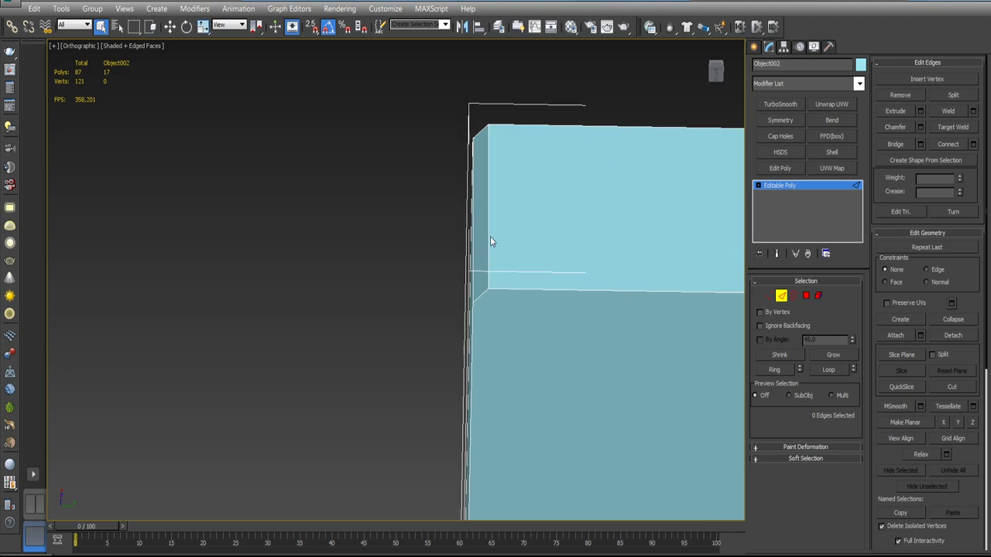
mouse_move(491, 236)
middle_mouse_down("alt")
mouse_move(547, 261)
mouse_move(518, 201)
middle_mouse_up("alt")
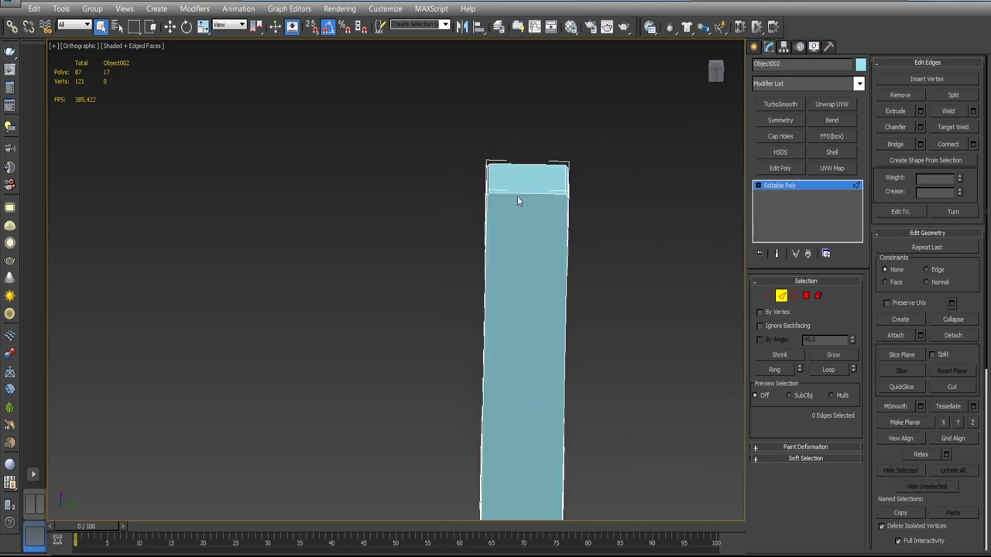
left_click(805, 295)
left_click(542, 286)
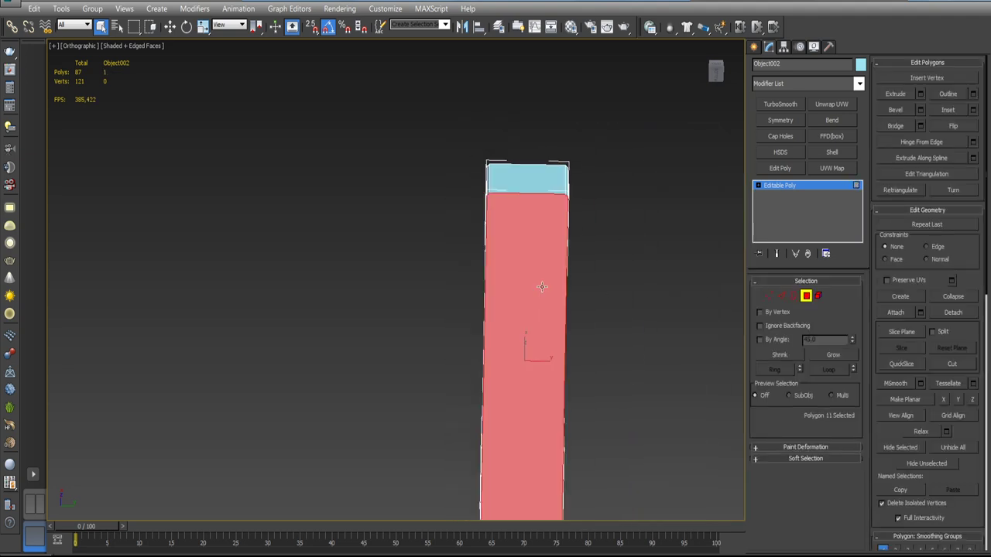
right_click(524, 248)
left_click(480, 145)
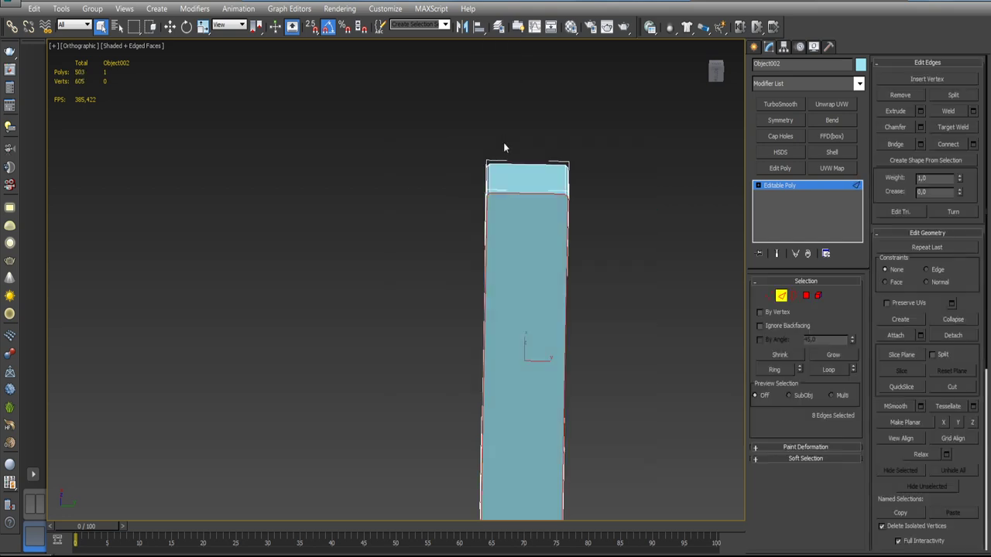
left_click(920, 127)
left_click_drag(716, 71, 700, 78)
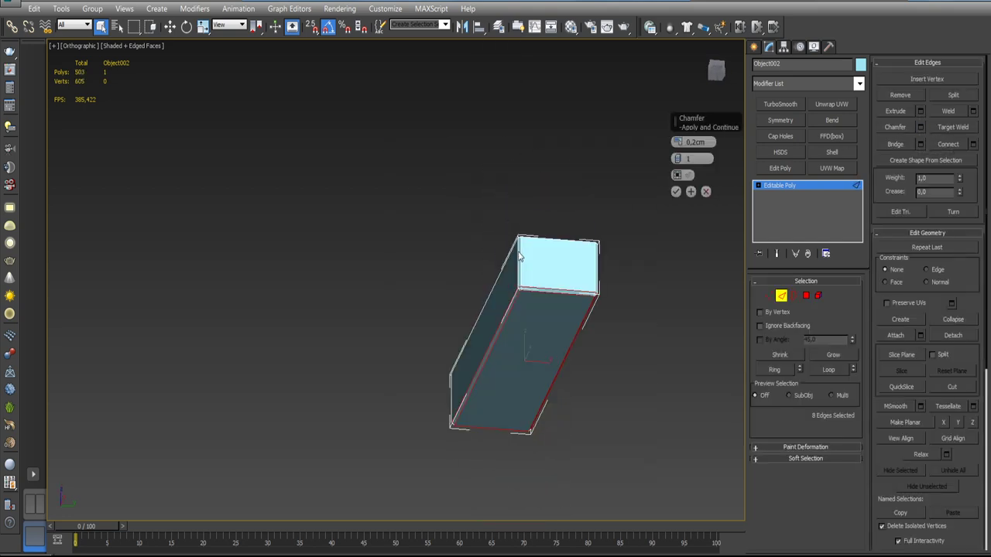
left_click(675, 191)
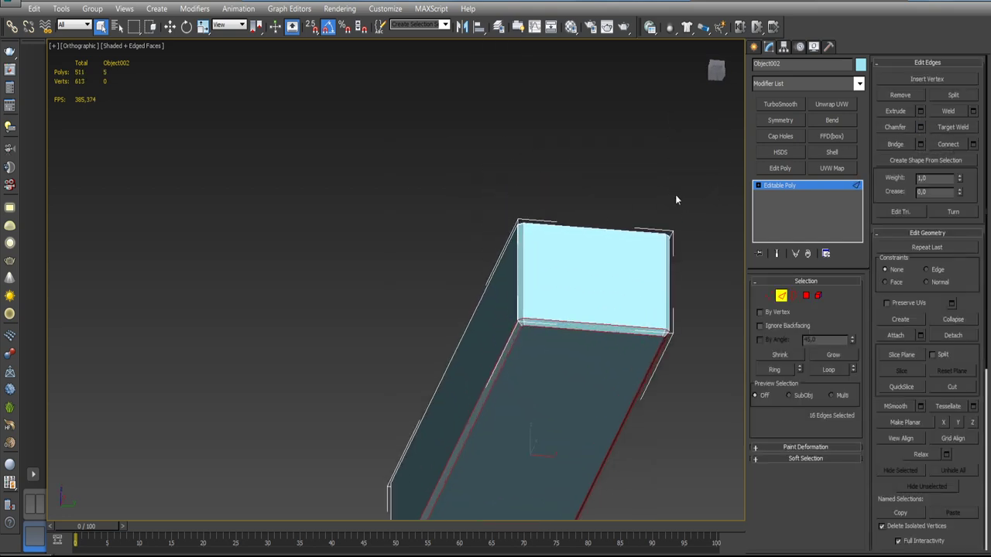
- Leave edge editing and clear the selection
mouse_move(675, 199)
middle_mouse_down("alt")
mouse_move(731, 304)
mouse_move(541, 342)
middle_mouse_up("alt")
left_click(781, 296)
left_click(719, 299)
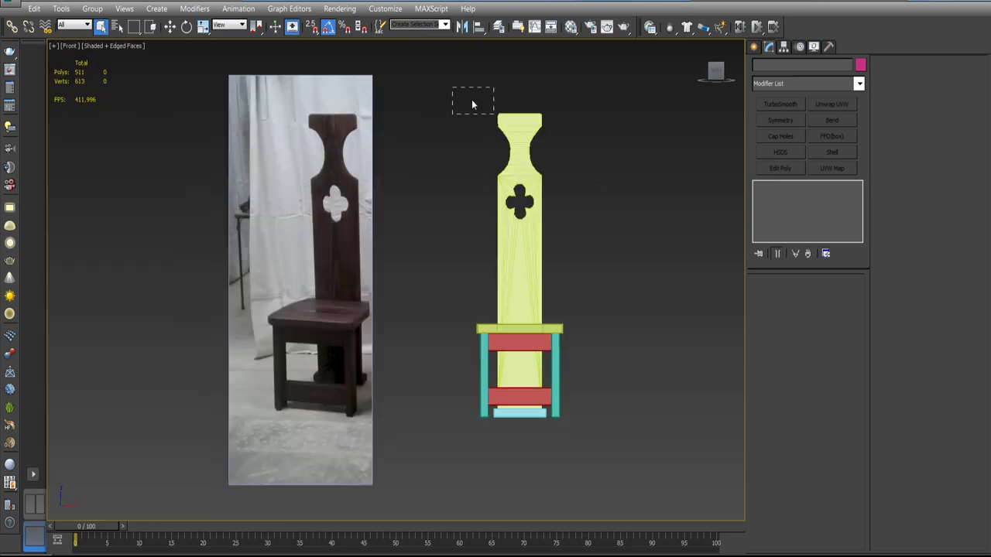
- Clone all seven chair parts as a copy and move it left beside the reference photo
left_click_drag(473, 105, 602, 424)
right_click(512, 295)
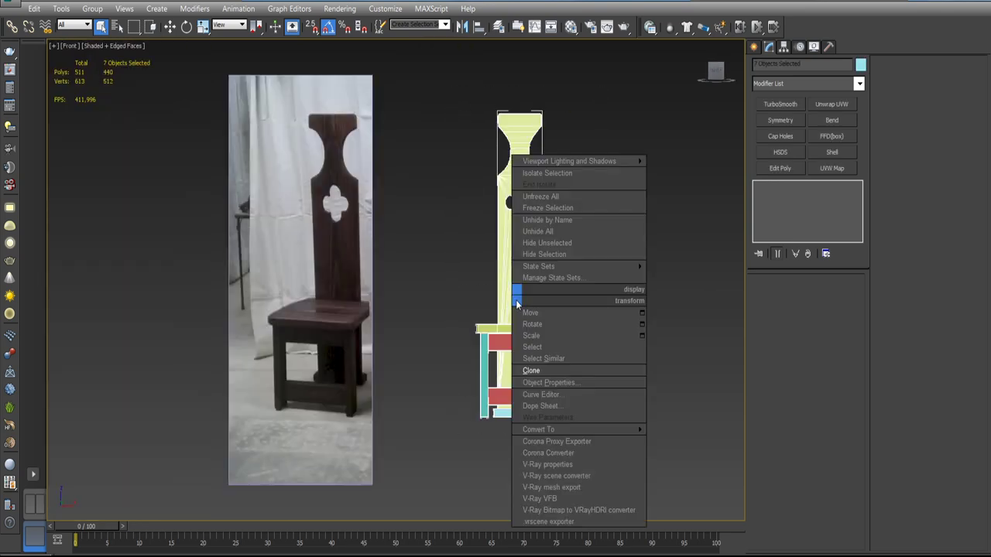
left_click(555, 375)
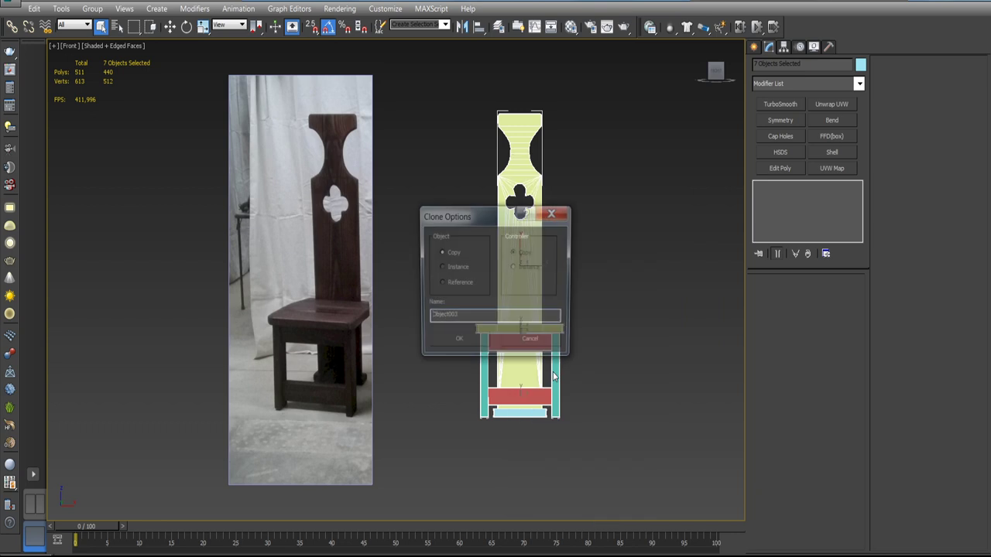
left_click(473, 344)
key("w")
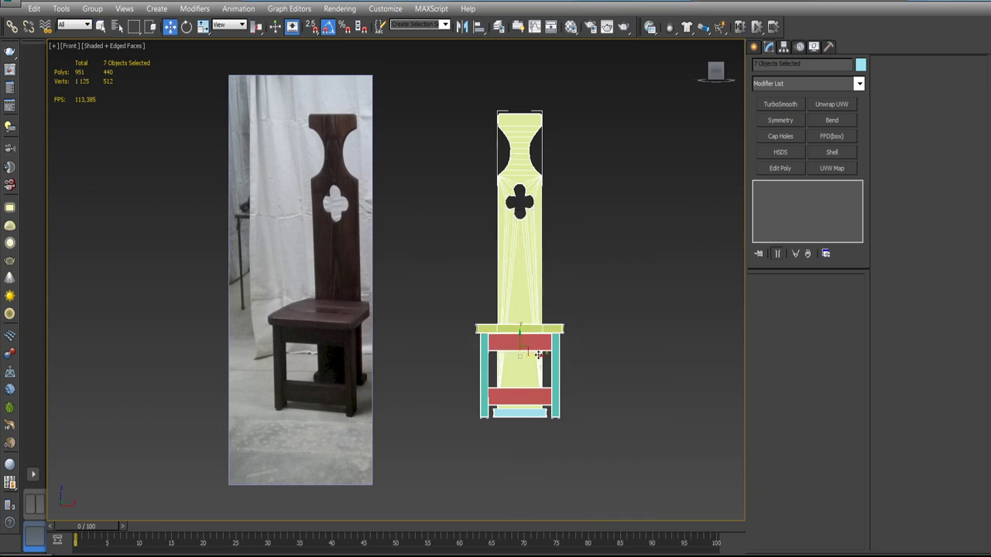
left_click_drag(538, 355, 148, 354)
middle_click_drag(217, 330, 330, 283)
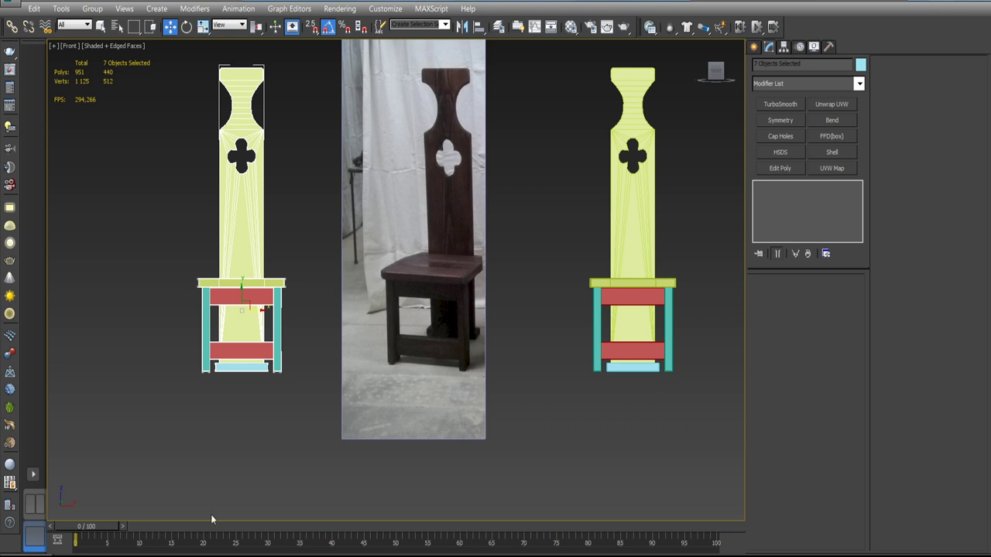
- Add the chair copy to hidden Layer001 in the layer manager
left_click(498, 26)
left_click(83, 490)
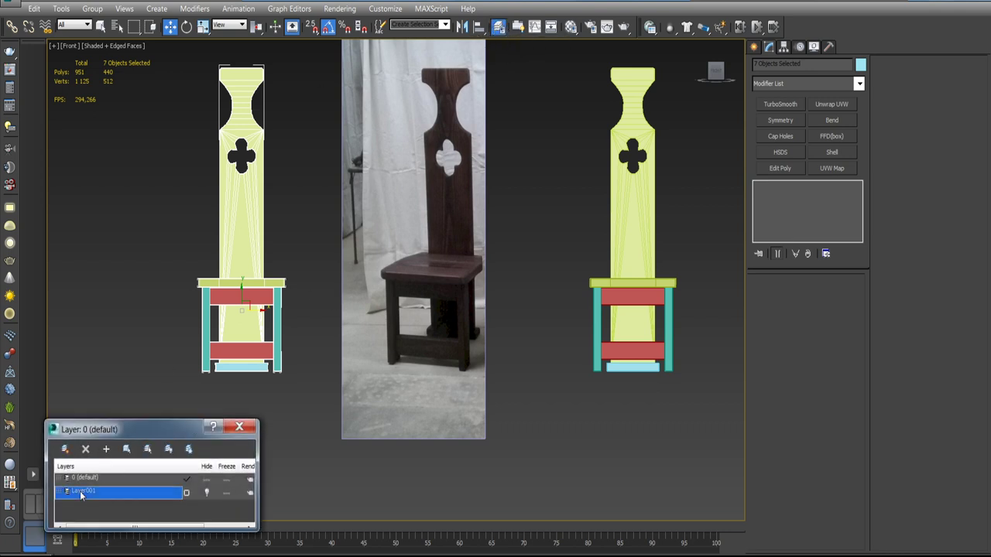
left_click(106, 449)
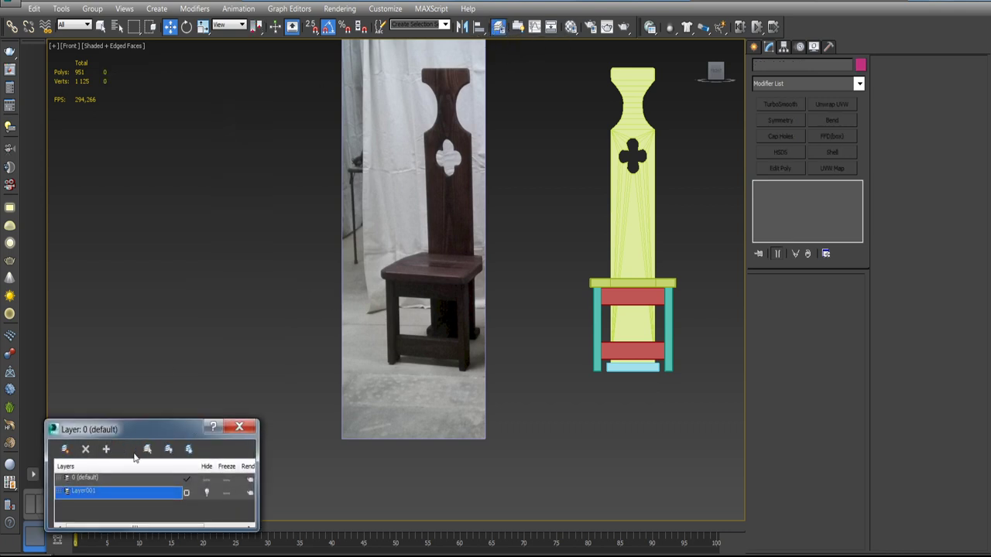
left_click(239, 426)
middle_click_drag(582, 369, 416, 445)
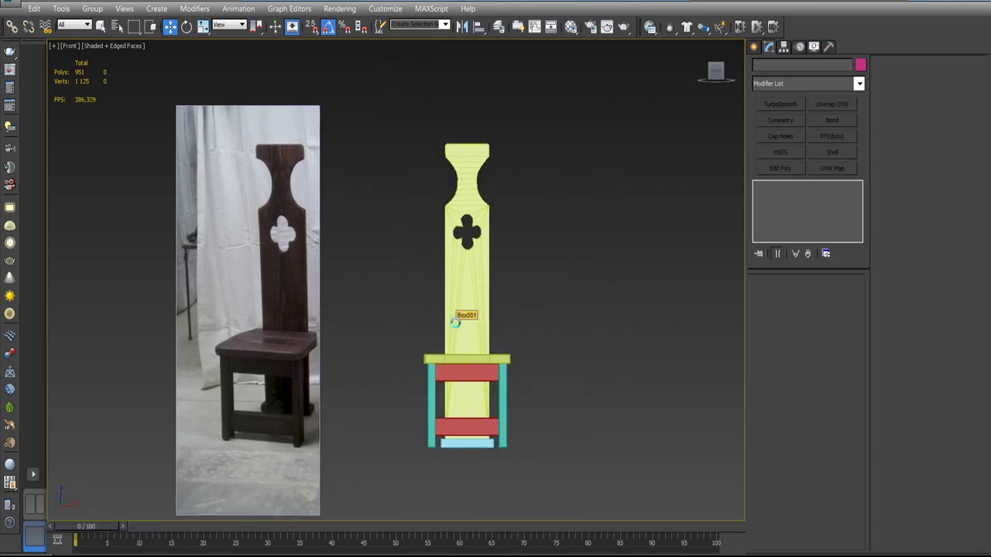
- Rename the material slot to MFP_01_medieval_Chair_02 in the Material Editor
left_click(571, 27)
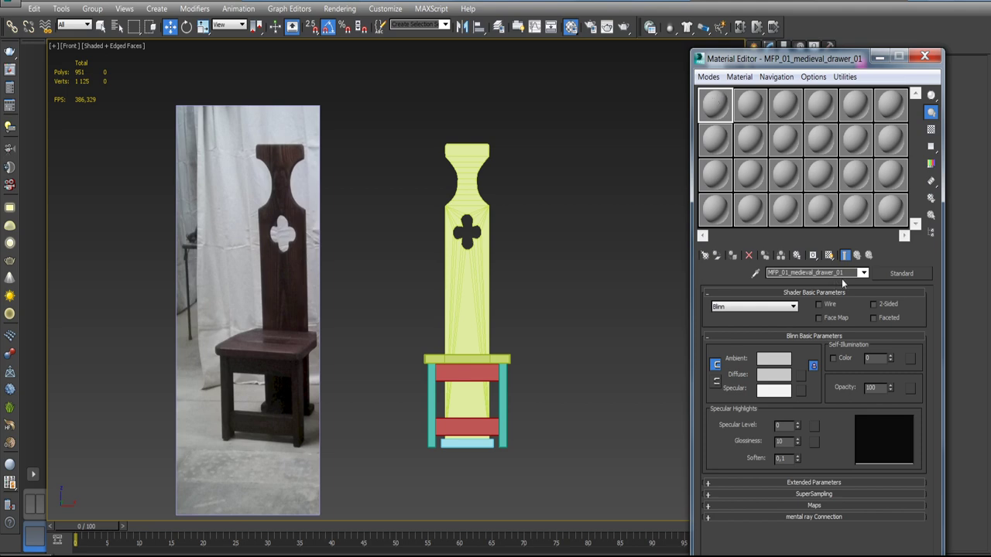
left_click_drag(843, 272, 768, 273)
key("ctrl+v")
key("Return")
- Assign the grey material to all seven chair parts and turn off edged-faces shading
left_click_drag(407, 122, 557, 468)
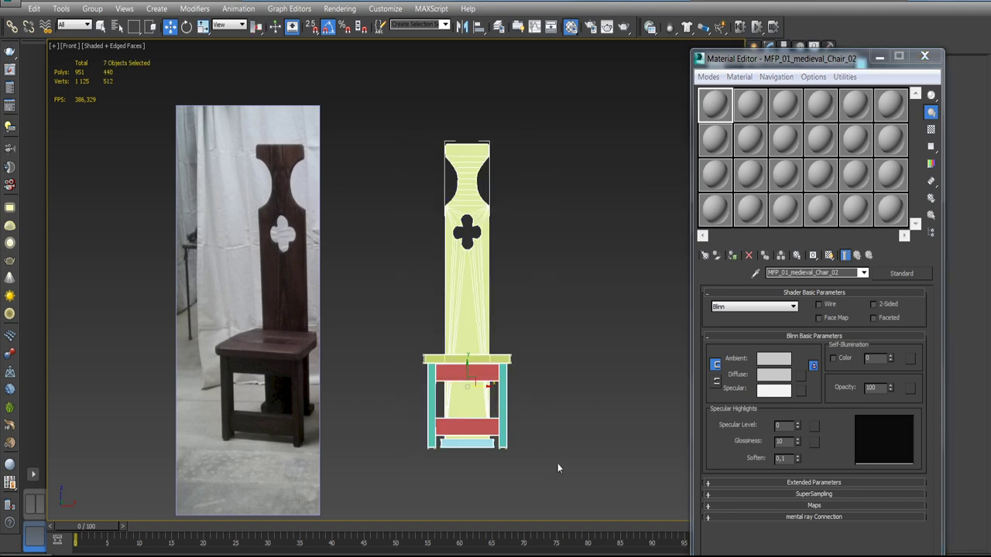
left_click(734, 260)
left_click(470, 291)
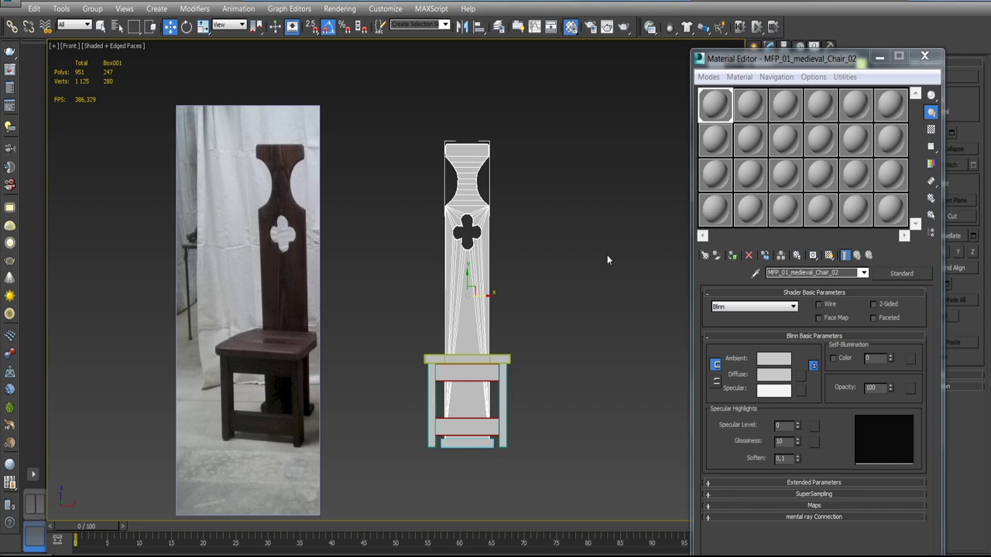
key("F4")
left_click(925, 55)
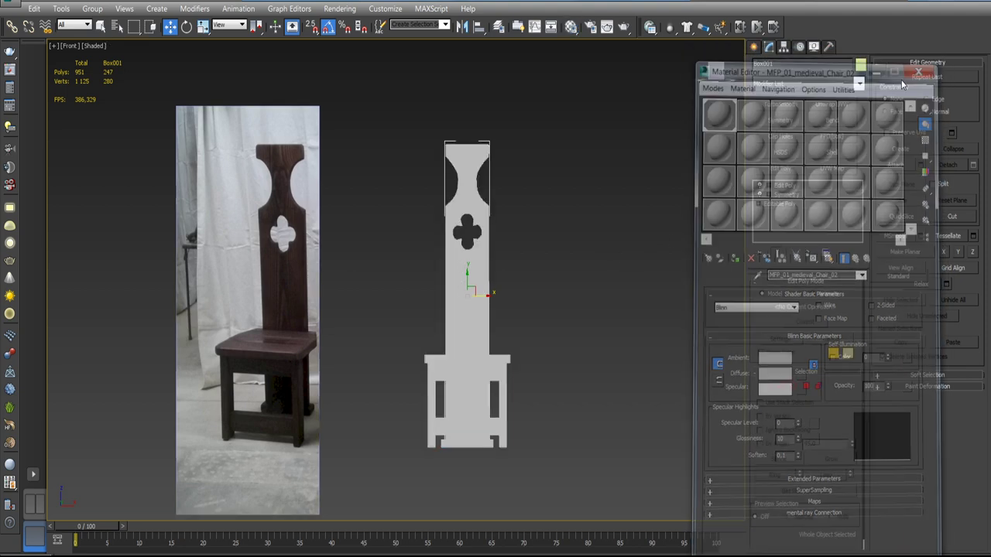
- Collapse the chair back's modifier stack into a single editable poly
mouse_move(534, 266)
middle_mouse_down("alt")
mouse_move(573, 298)
mouse_move(603, 268)
mouse_move(571, 247)
mouse_move(565, 283)
mouse_move(586, 286)
mouse_move(516, 281)
mouse_move(537, 268)
mouse_move(575, 292)
mouse_move(601, 250)
middle_mouse_up("alt")
scroll(576, 292, "up", 3)
scroll(575, 292, "up", 2)
scroll(575, 292, "down", 3)
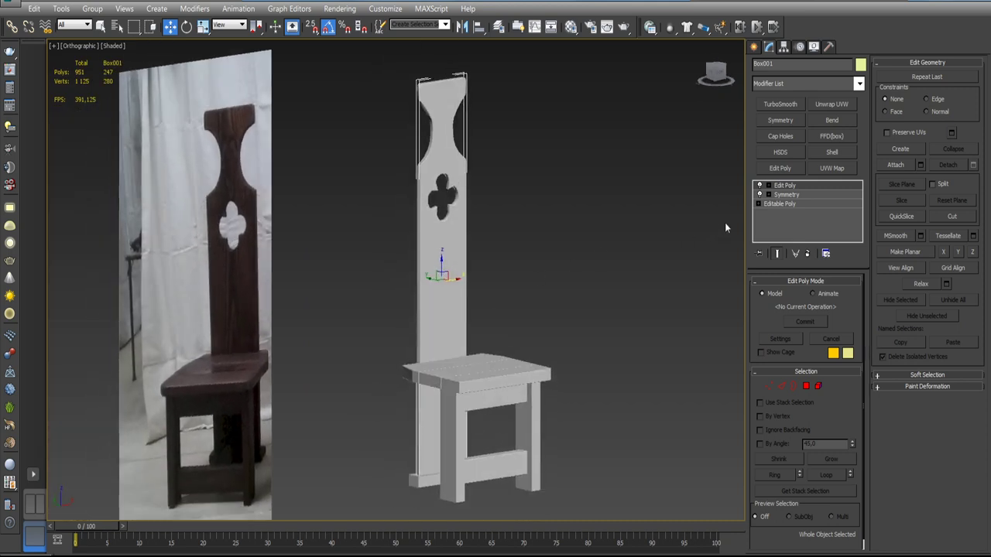
right_click(783, 186)
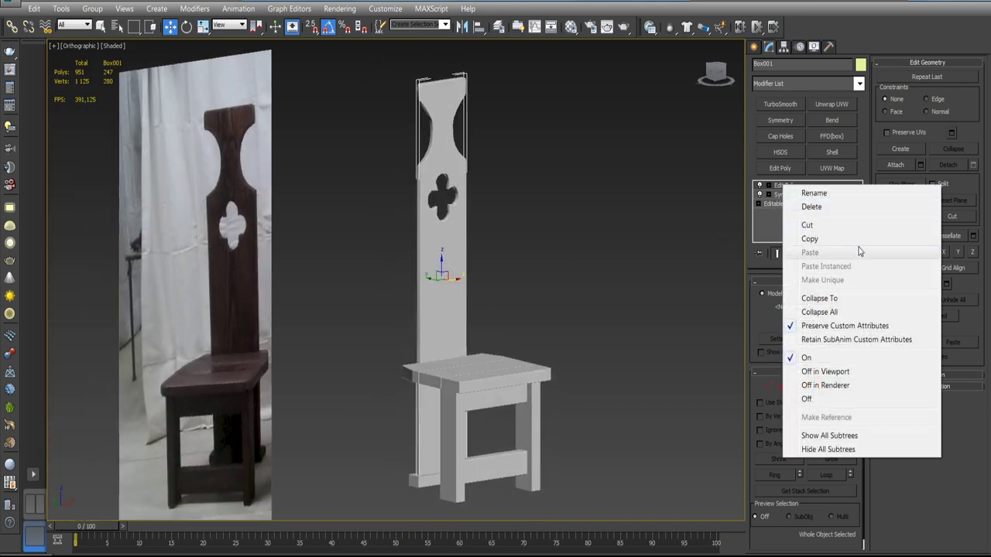
left_click(840, 299)
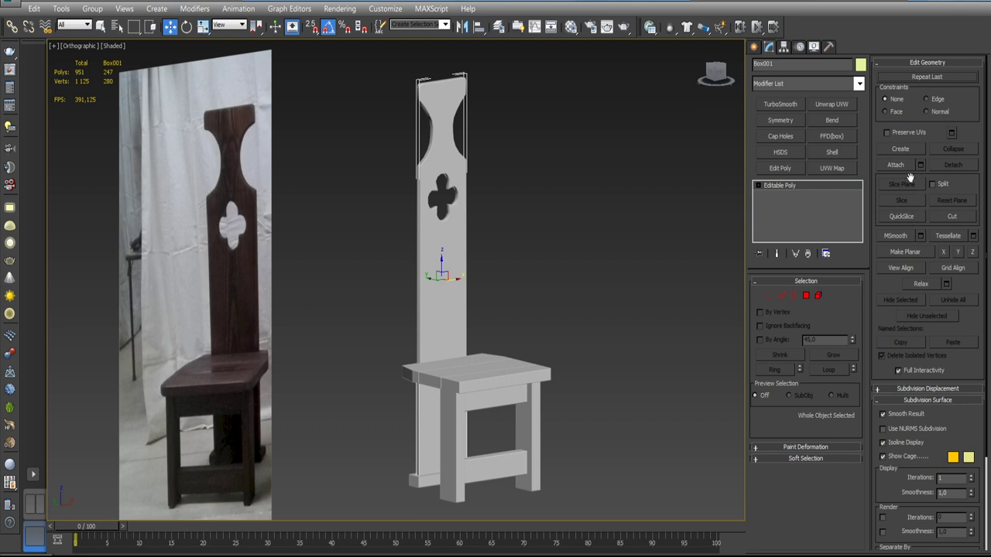
- Move the reference photo plane into hidden Layer001, then select the chair back
scroll(480, 255, "down", 3)
left_click(395, 224)
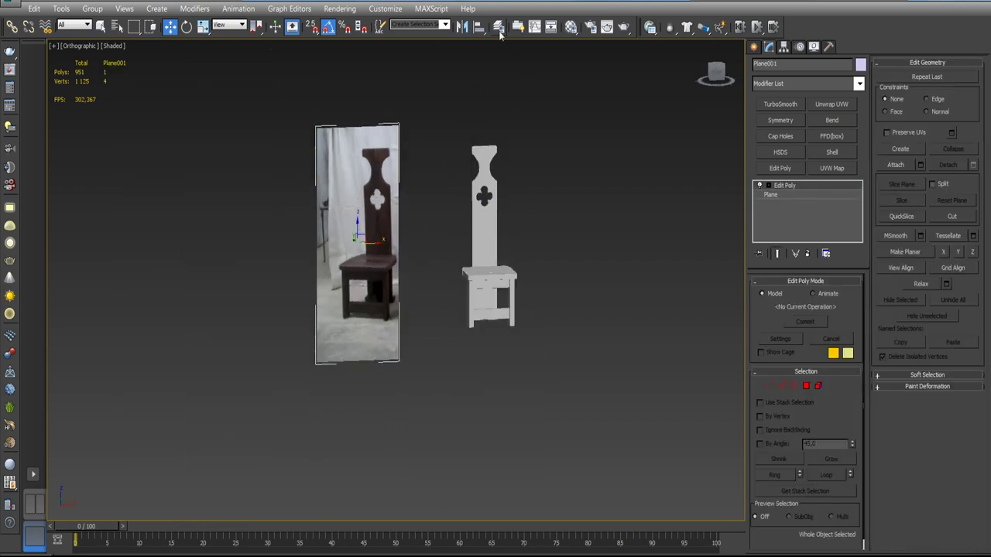
left_click(499, 29)
left_click(87, 491)
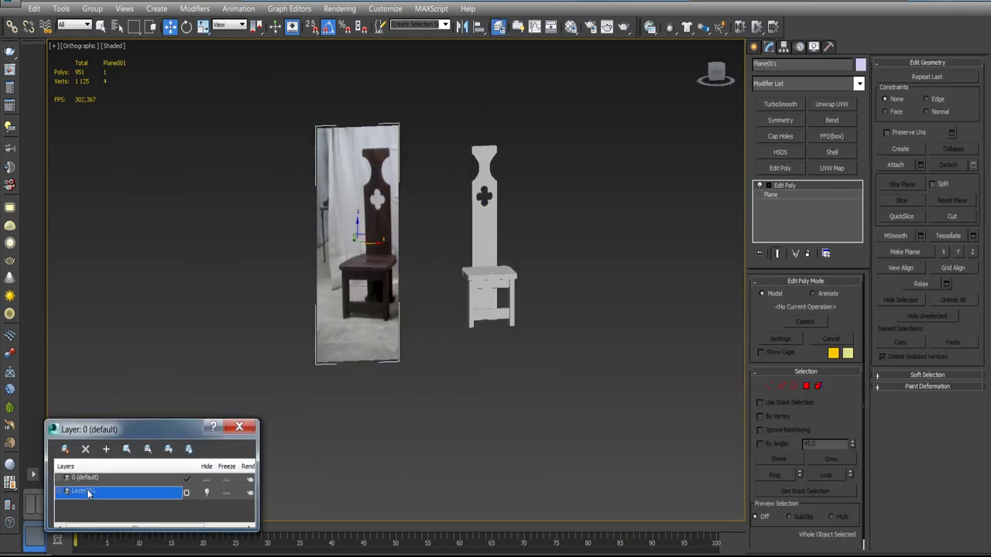
left_click(107, 449)
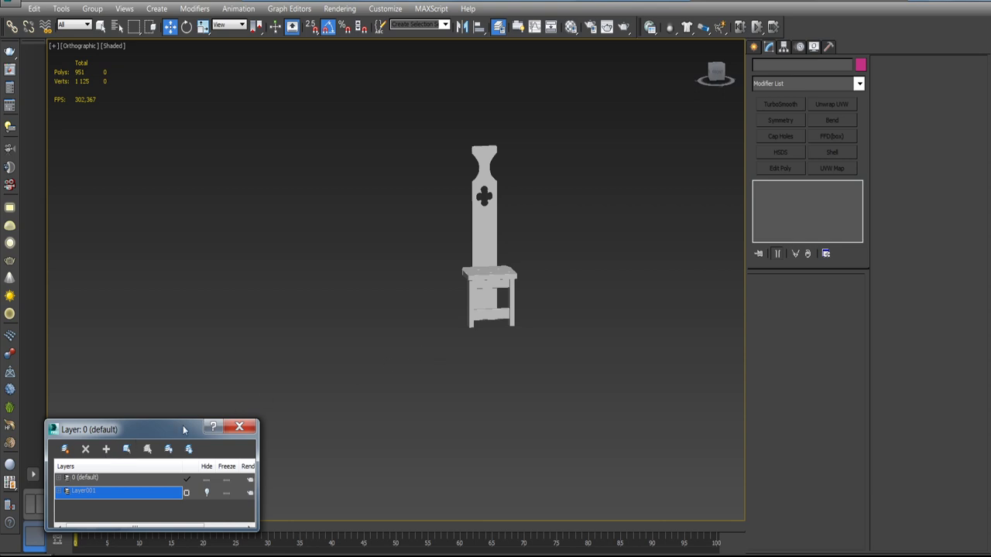
left_click_drag(183, 430, 142, 474)
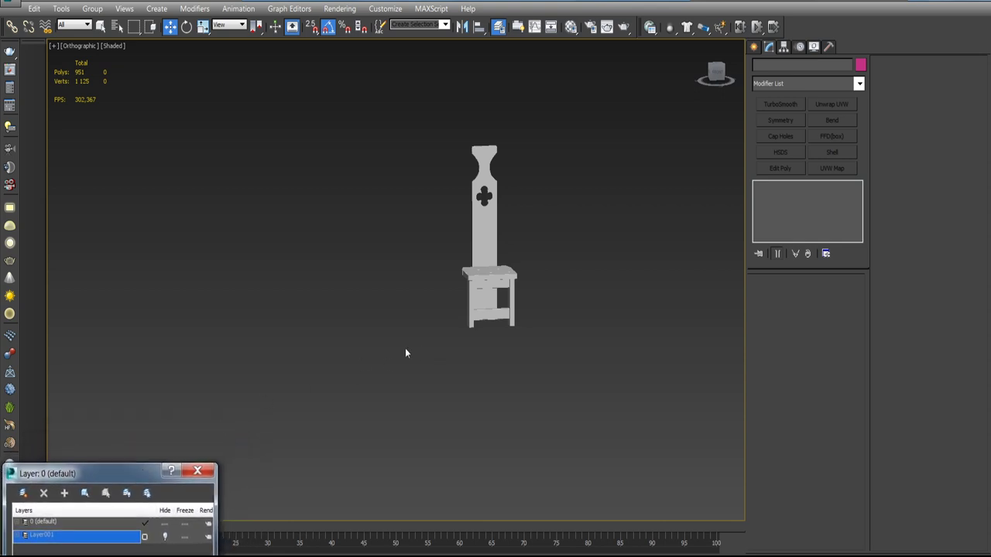
mouse_move(405, 353)
middle_mouse_down("alt")
mouse_move(480, 353)
mouse_move(489, 335)
middle_mouse_up("alt")
left_click(451, 312)
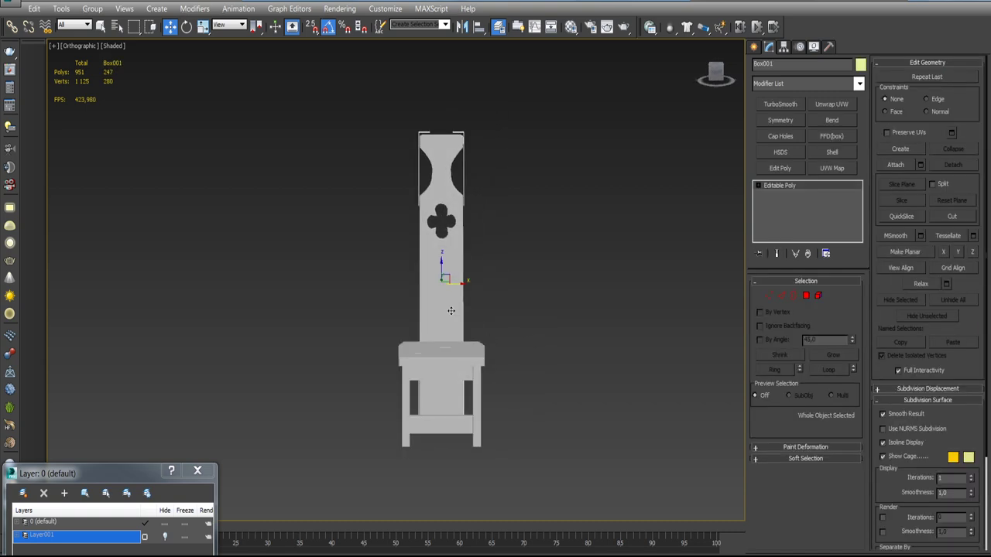
- Attach Object002 and all other listed parts to the chair back
left_click(919, 165)
left_click(286, 104)
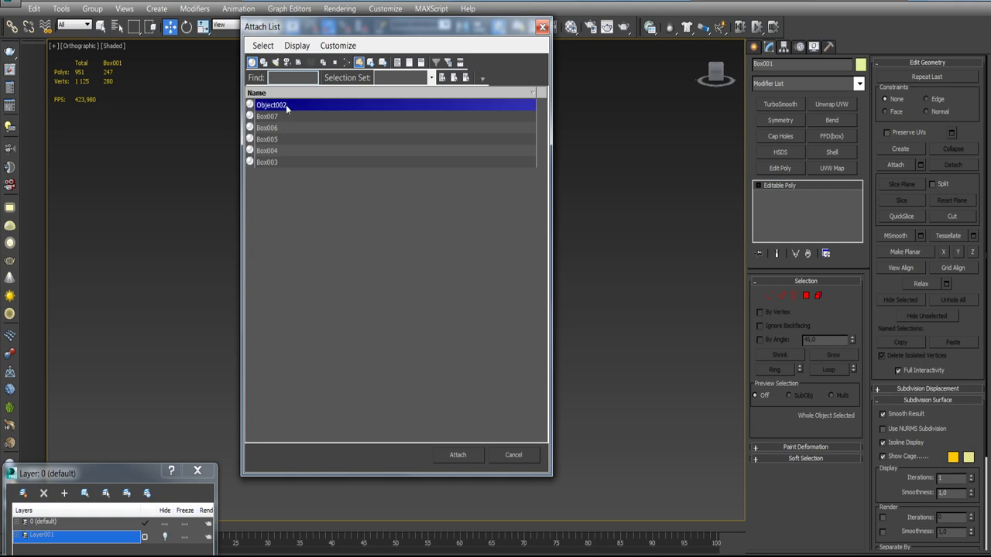
left_click(289, 161, "shift")
left_click(459, 455)
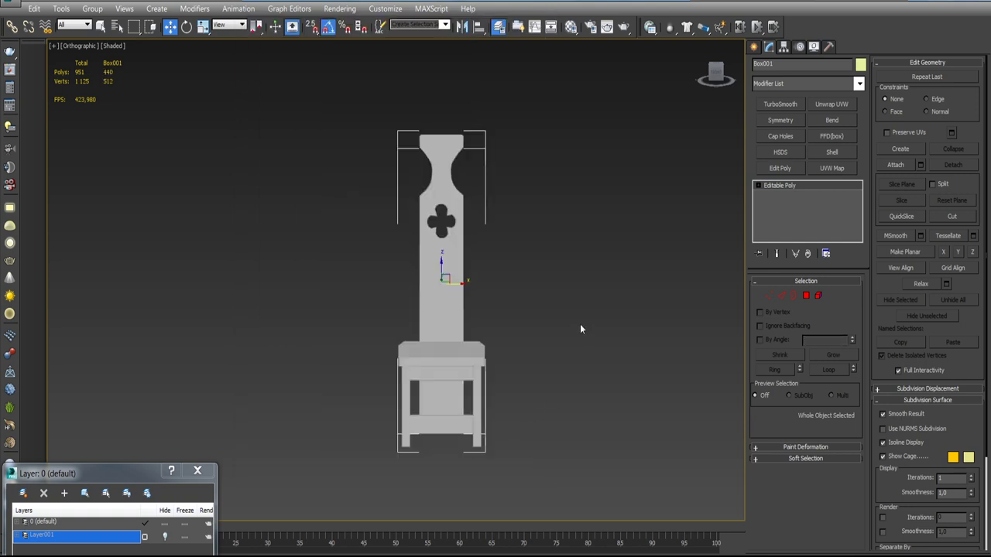
left_click(533, 316)
left_click(453, 286)
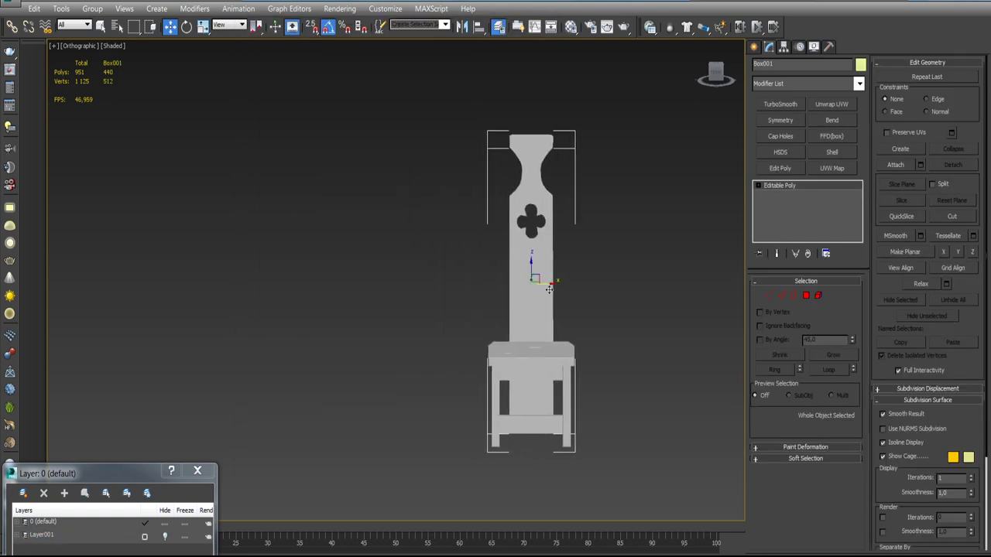
- Centre the chair's pivot on the object, then frame it in perspective view
left_click(784, 47)
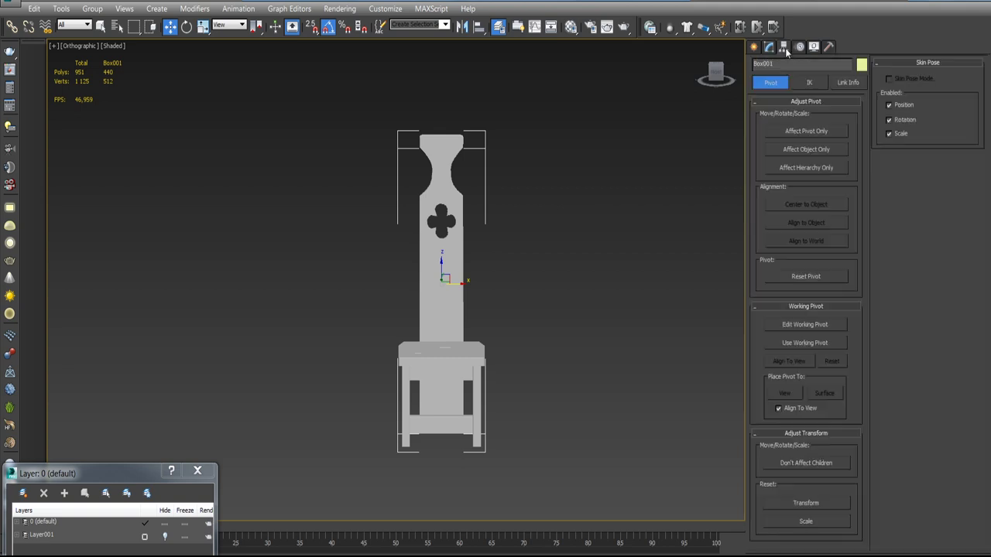
left_click(790, 132)
left_click(798, 203)
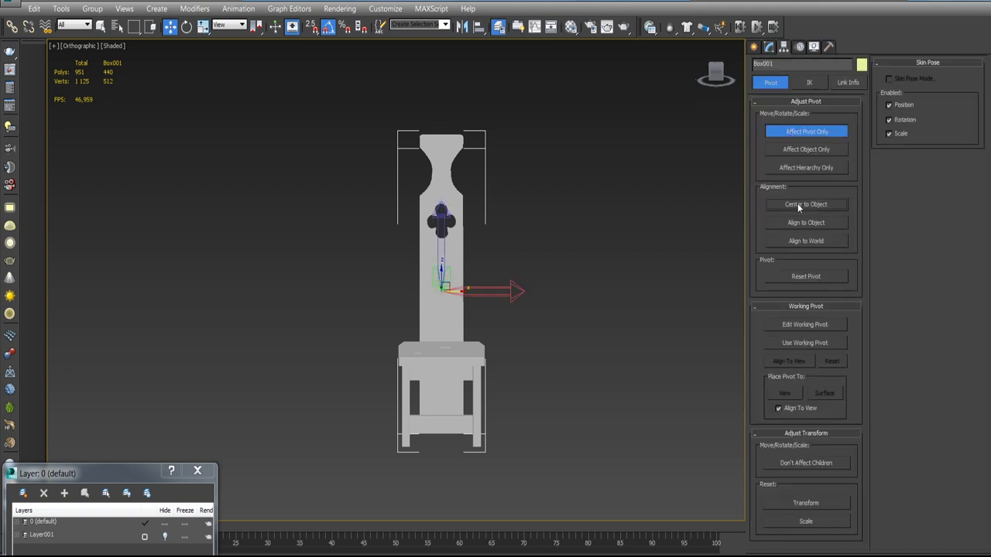
left_click(768, 47)
key("f")
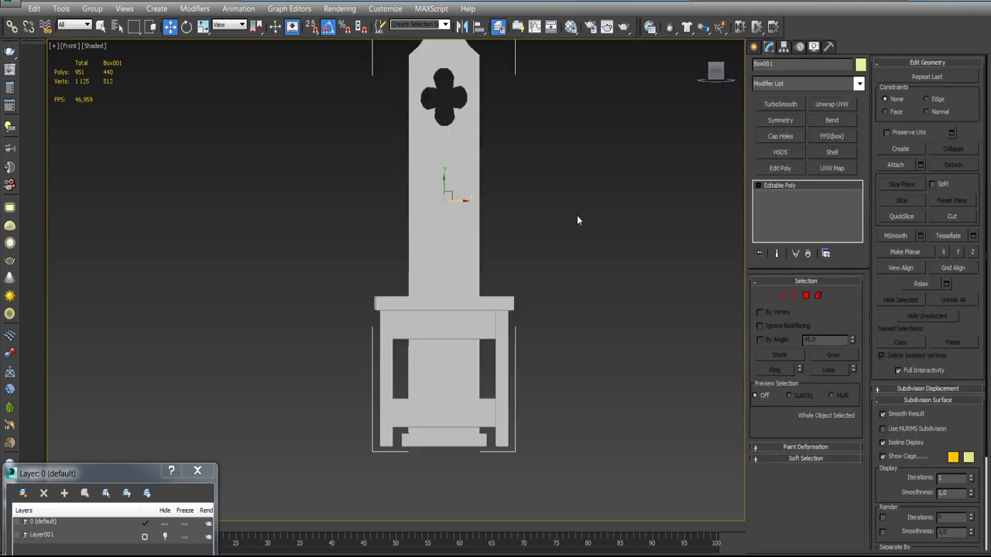
key("z")
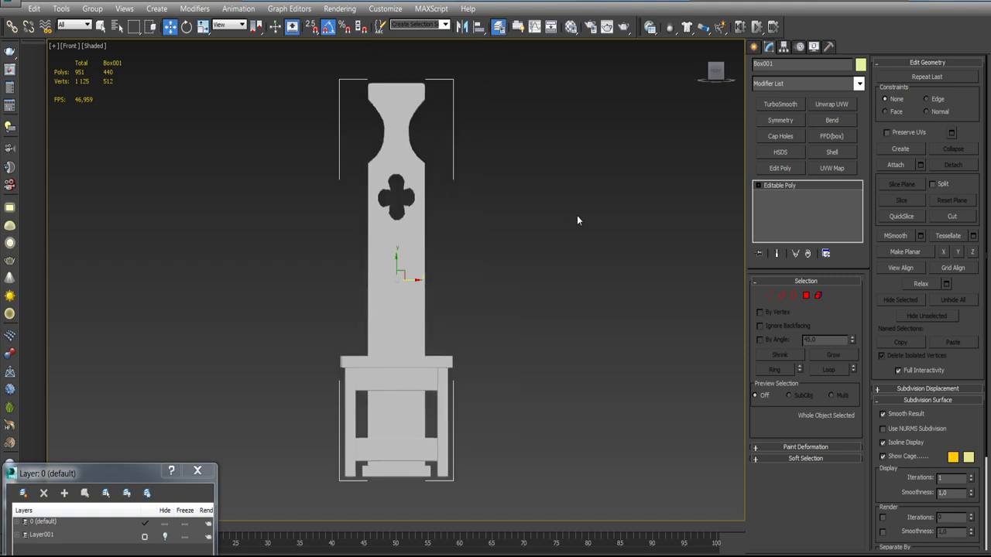
key("p")
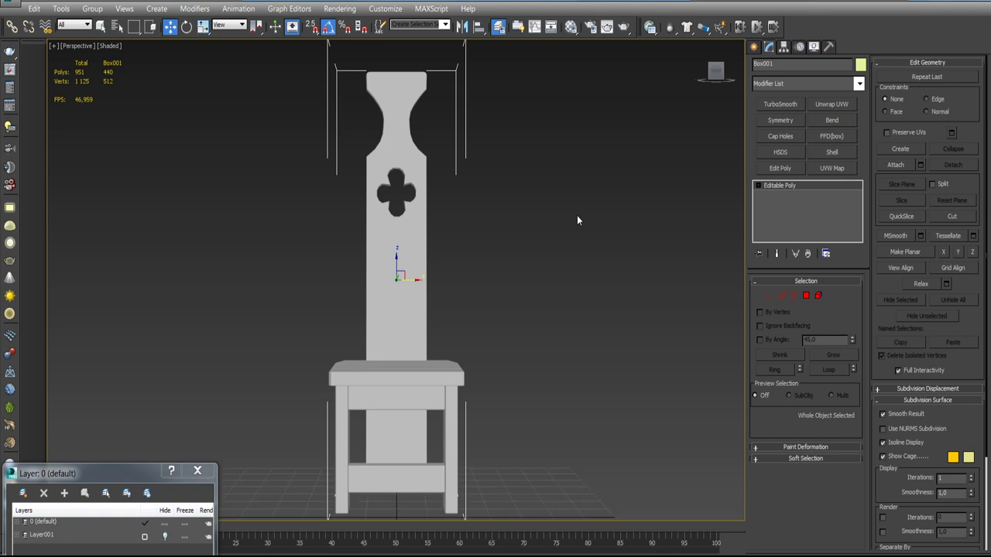
mouse_move(520, 230)
middle_mouse_down("alt")
mouse_move(534, 271)
mouse_move(542, 255)
middle_mouse_up("alt")
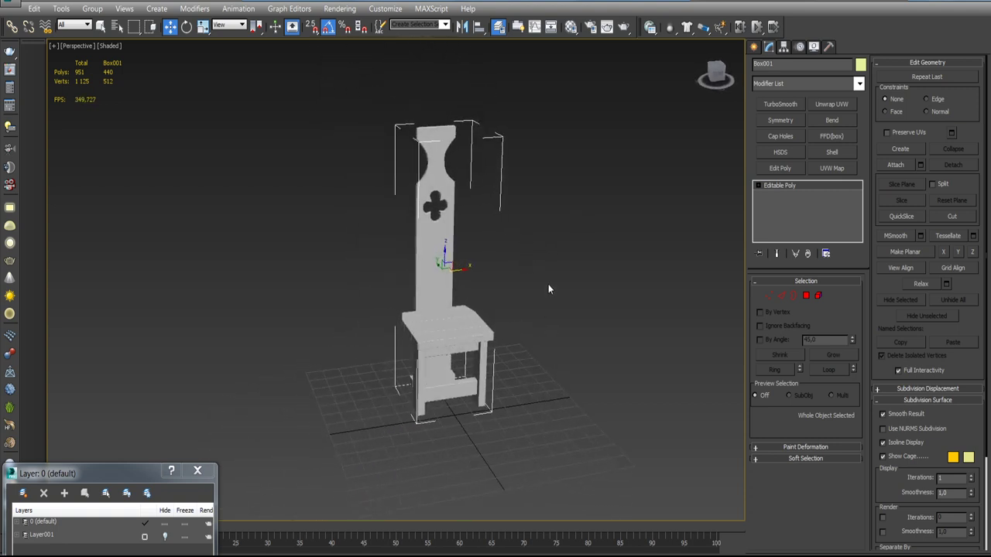